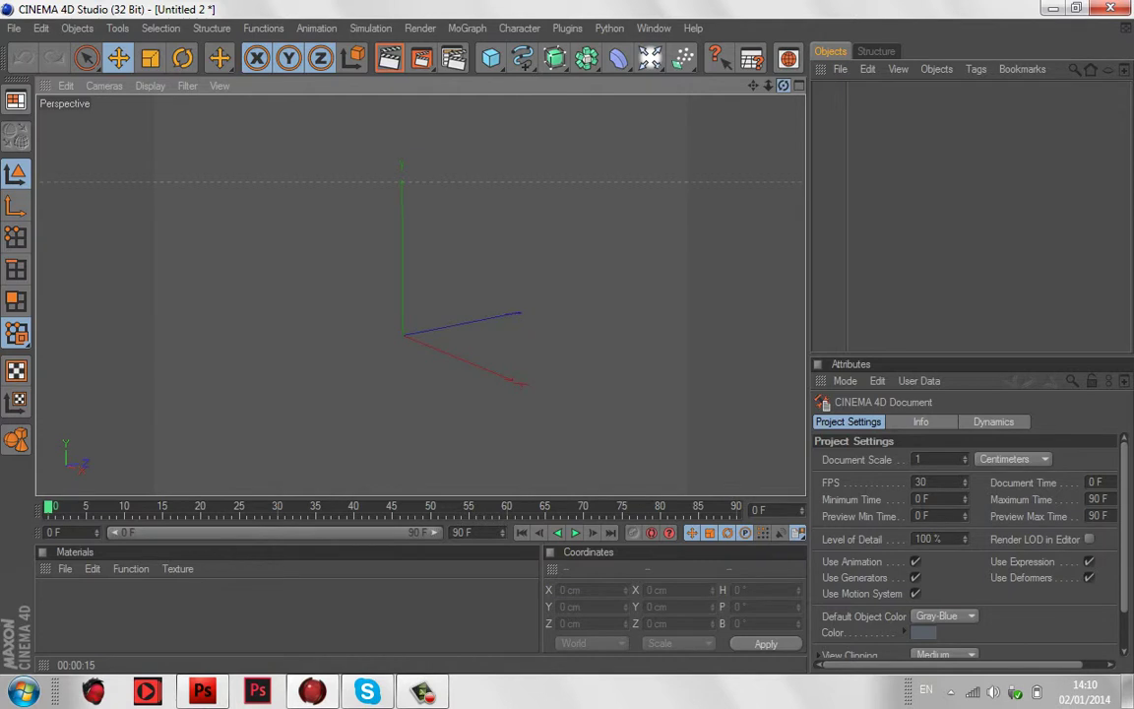
{"action": "left_click_drag", "start_coordinate": [783, 85], "coordinate": [770, 81]}
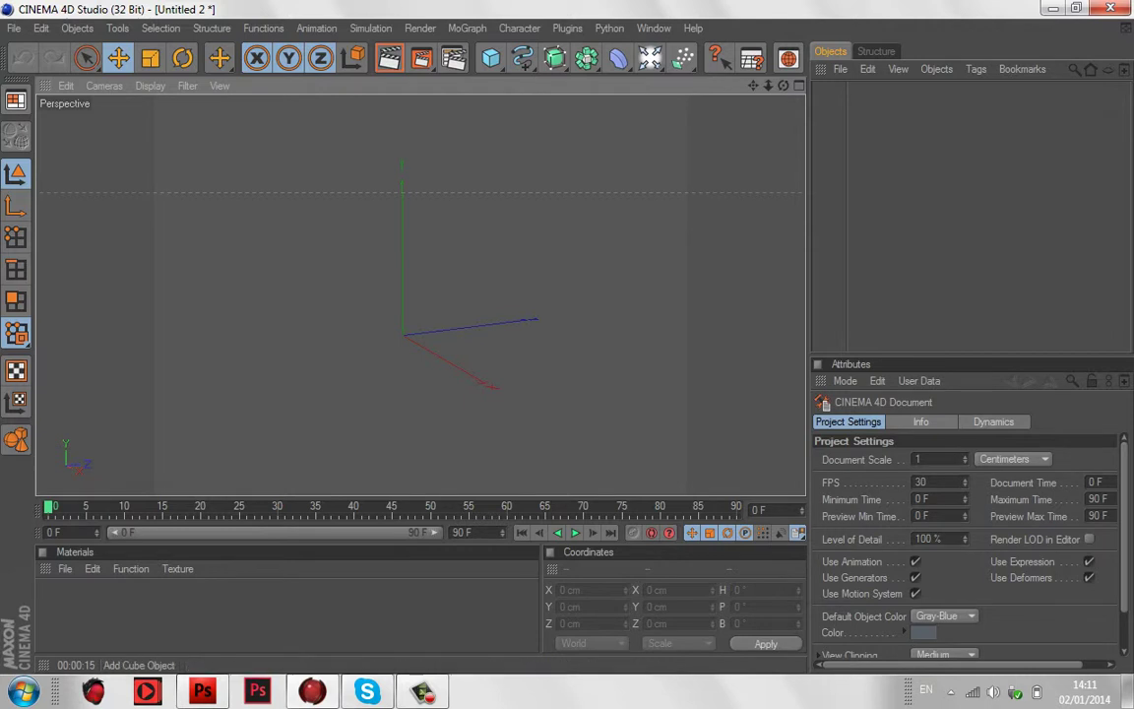
{"action": "mouse_move", "coordinate": [490, 58]}
{"action": "left_mouse_down"}
{"action": "mouse_move", "coordinate": [649, 139]}
{"action": "mouse_move", "coordinate": [835, 138]}
{"action": "mouse_move", "coordinate": [648, 75]}
{"action": "mouse_move", "coordinate": [645, 107]}
{"action": "mouse_move", "coordinate": [491, 59]}
{"action": "mouse_move", "coordinate": [549, 74]}
{"action": "mouse_move", "coordinate": [521, 59]}
{"action": "left_mouse_up"}
{"action": "left_click", "coordinate": [522, 58]}
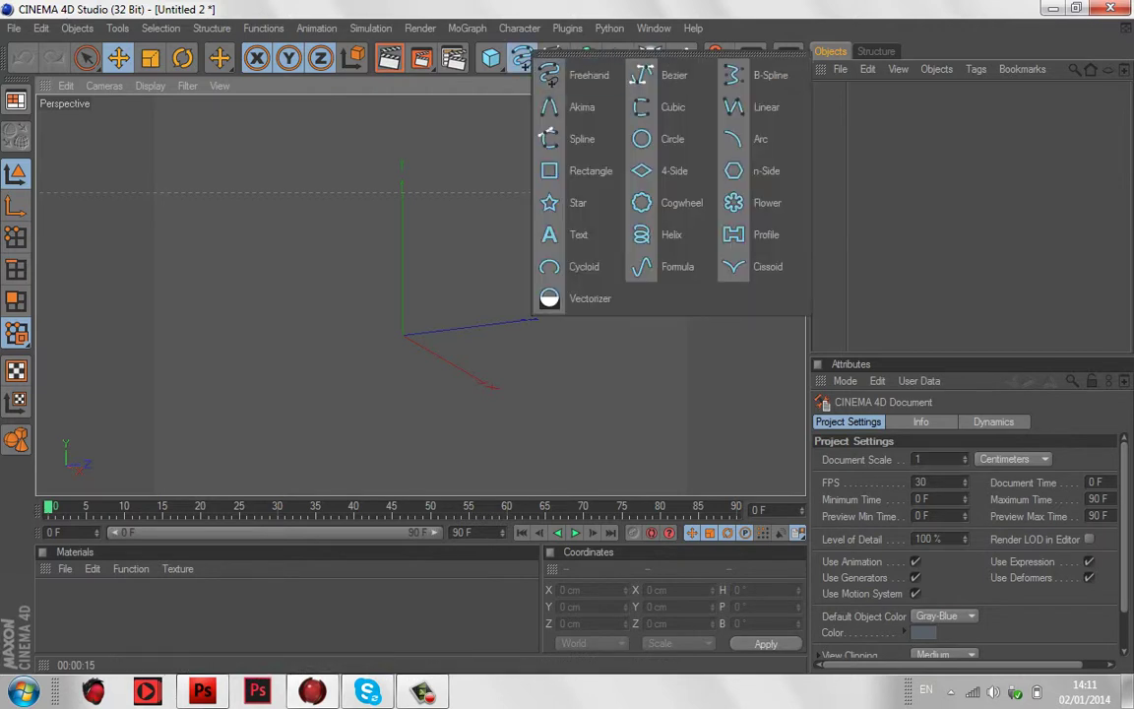
{"action": "key", "text": "Escape"}
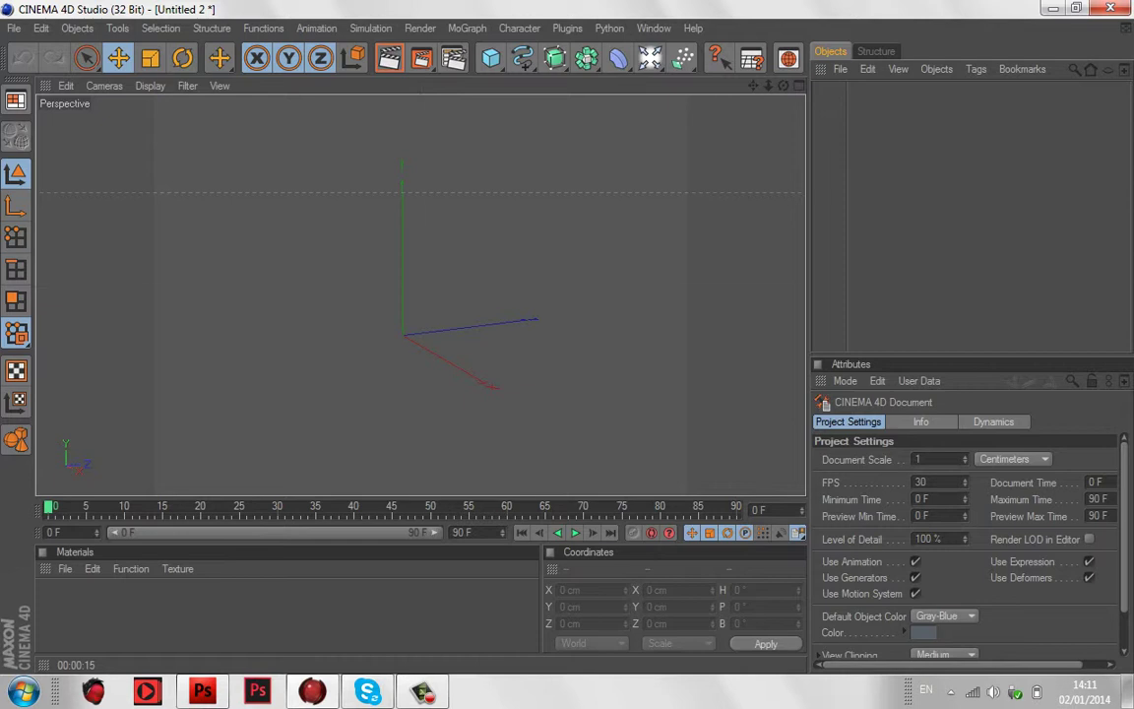
Step: Activate the Freehand spline tool in the four-view layout and accept the change to the Windows 7 Basic color scheme
{"action": "key", "text": "F5"}
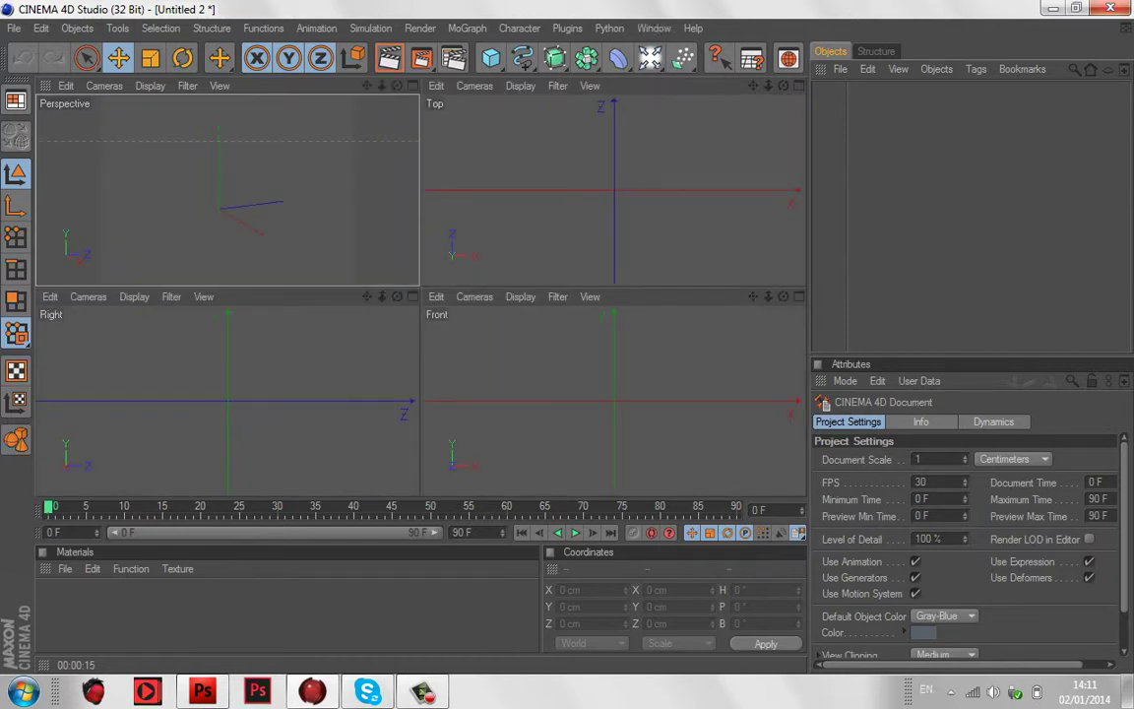
{"action": "left_click", "coordinate": [522, 59]}
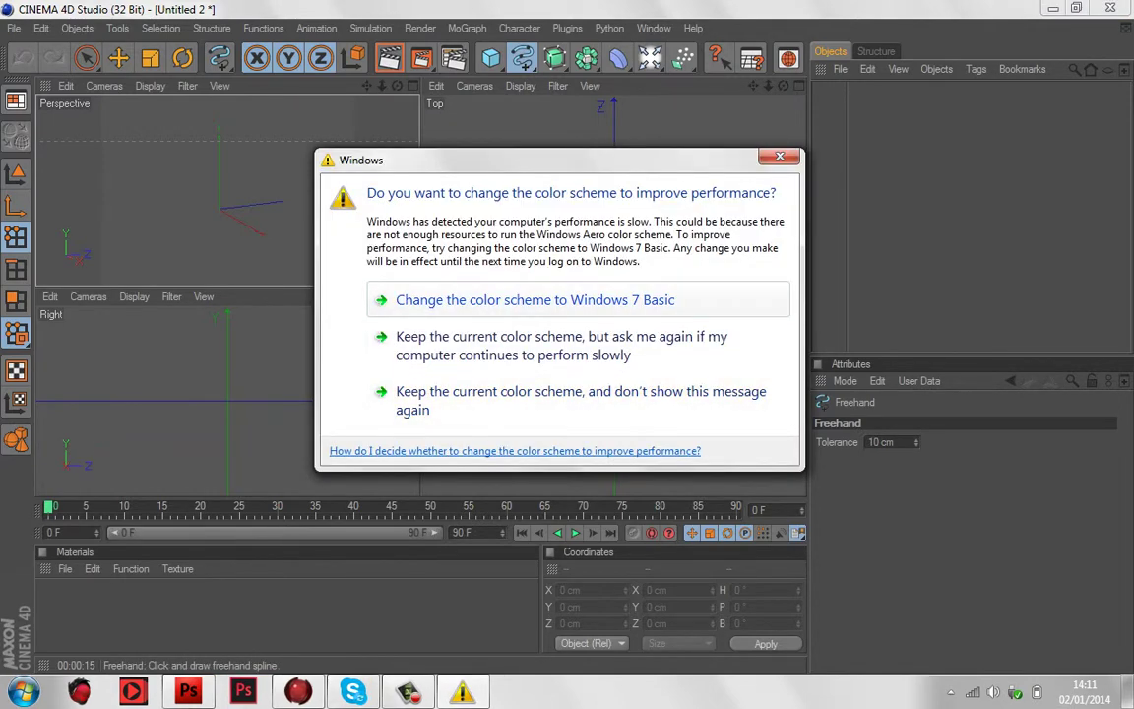
{"action": "left_click", "coordinate": [535, 299]}
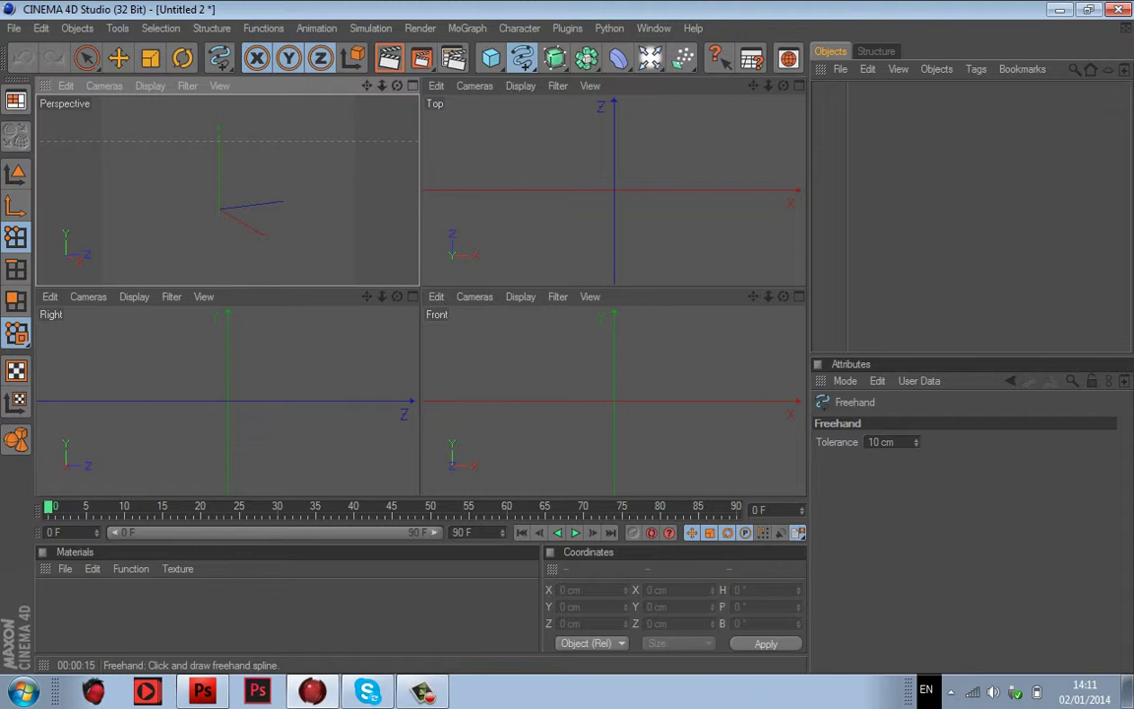
Step: Draw one zigzag freehand spline around the origin in each of the Perspective, Top, Right and Front views
{"action": "left_click", "coordinate": [413, 86]}
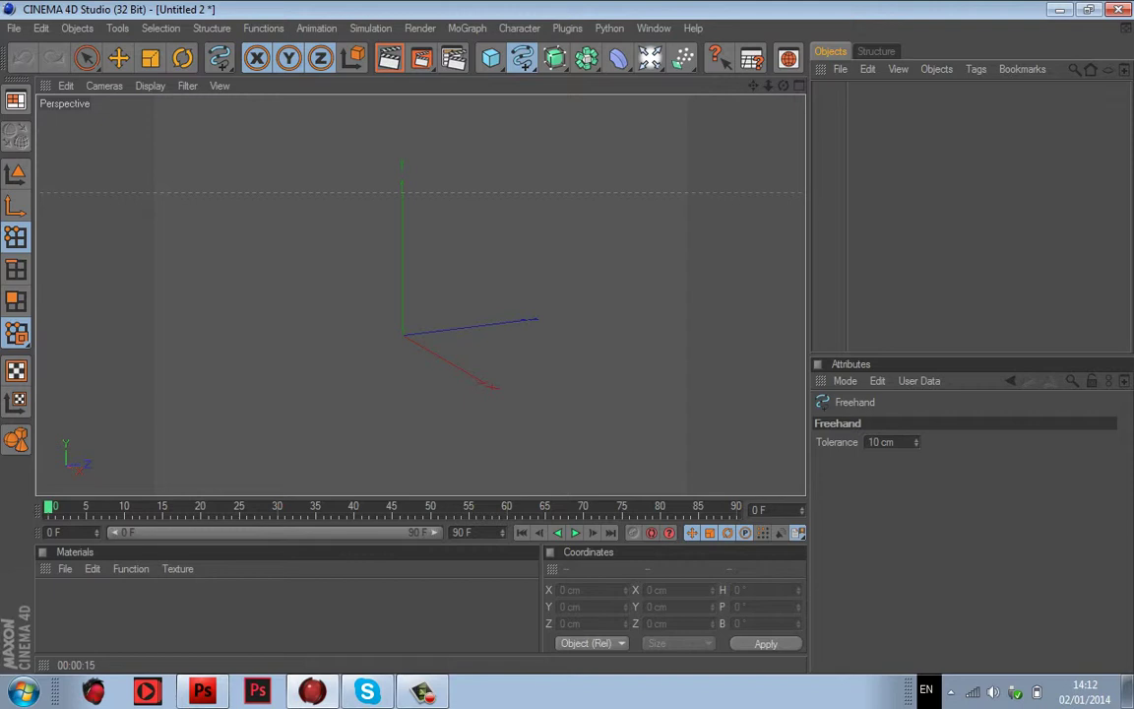
{"action": "key", "text": "F5"}
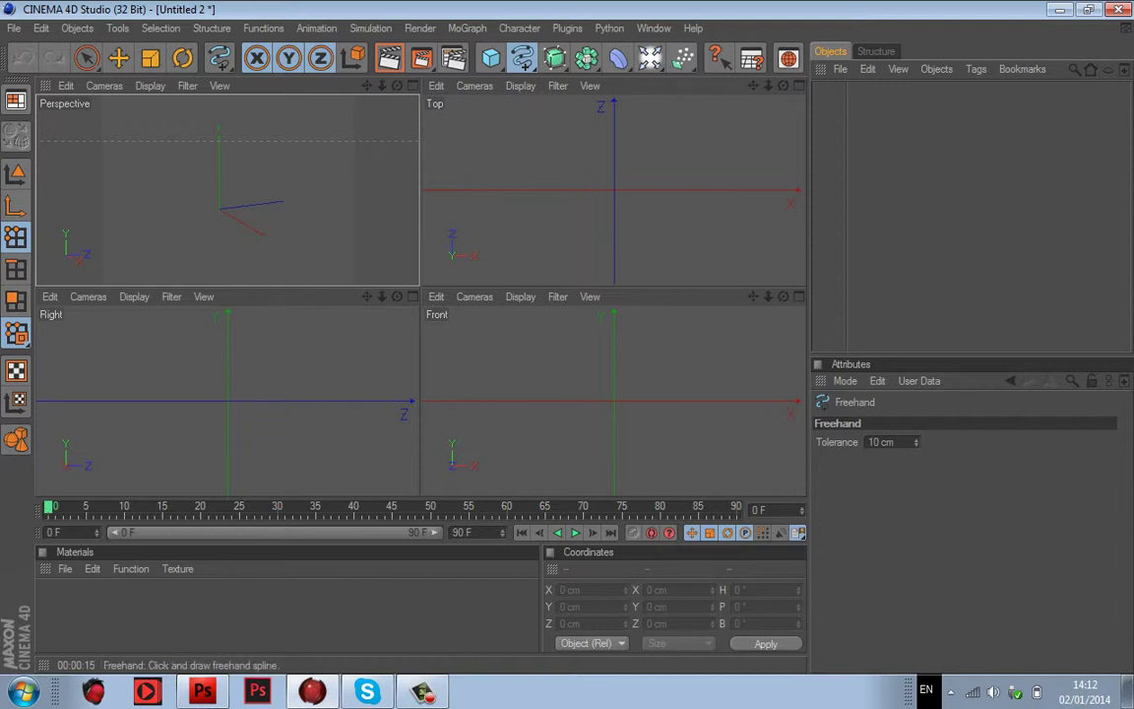
{"action": "mouse_move", "coordinate": [181, 213]}
{"action": "left_mouse_down"}
{"action": "mouse_move", "coordinate": [179, 189]}
{"action": "mouse_move", "coordinate": [232, 187]}
{"action": "mouse_move", "coordinate": [217, 202]}
{"action": "mouse_move", "coordinate": [258, 204]}
{"action": "left_mouse_up"}
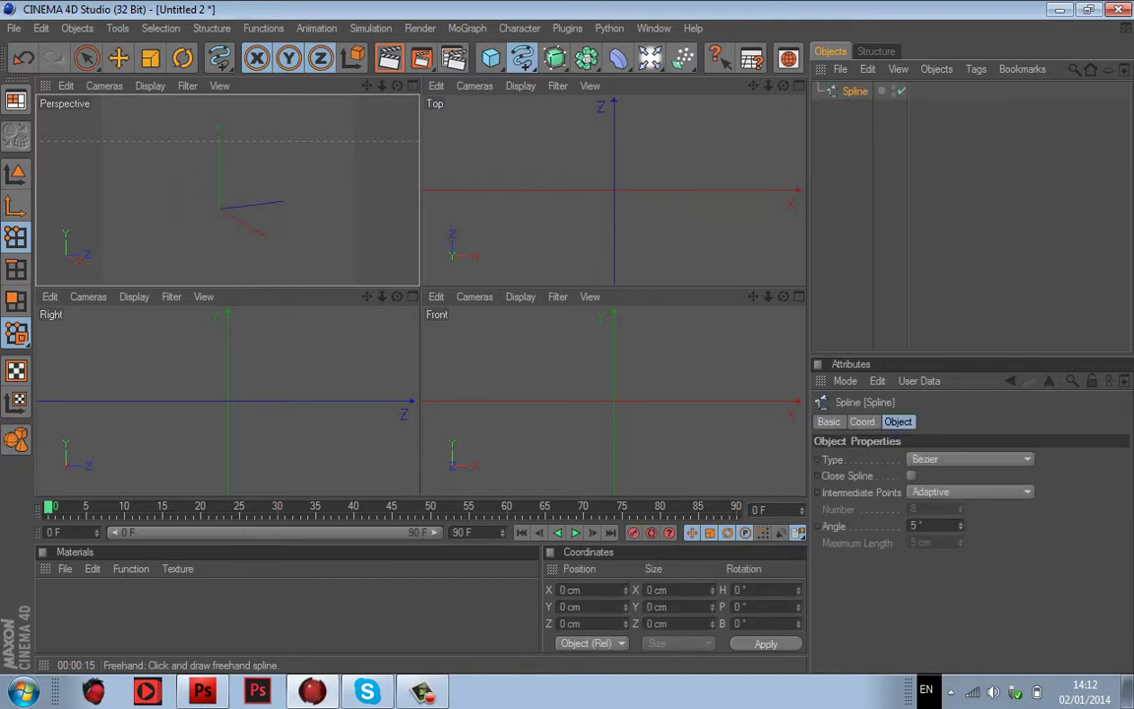
{"action": "mouse_move", "coordinate": [610, 235]}
{"action": "left_mouse_down"}
{"action": "mouse_move", "coordinate": [568, 199]}
{"action": "mouse_move", "coordinate": [633, 201]}
{"action": "mouse_move", "coordinate": [602, 172]}
{"action": "mouse_move", "coordinate": [642, 148]}
{"action": "mouse_move", "coordinate": [667, 181]}
{"action": "left_mouse_up"}
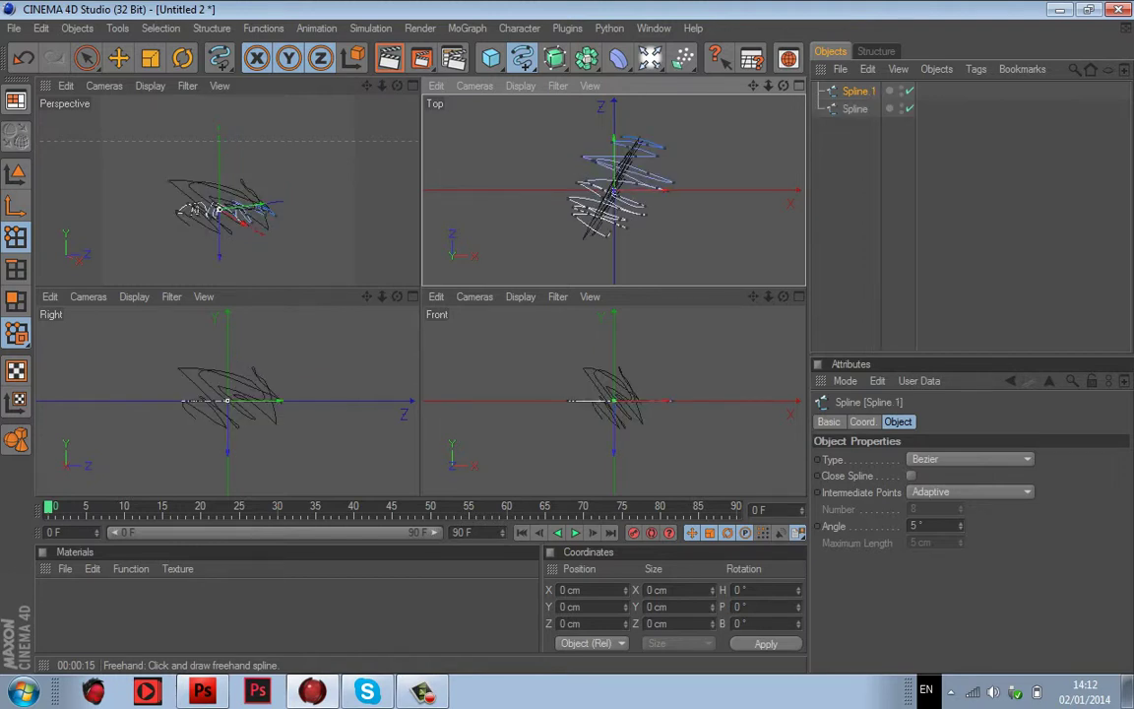
{"action": "mouse_move", "coordinate": [182, 394]}
{"action": "left_mouse_down"}
{"action": "mouse_move", "coordinate": [162, 374]}
{"action": "mouse_move", "coordinate": [242, 372]}
{"action": "mouse_move", "coordinate": [275, 424]}
{"action": "left_mouse_up"}
{"action": "mouse_move", "coordinate": [653, 407]}
{"action": "left_mouse_down"}
{"action": "mouse_move", "coordinate": [656, 375]}
{"action": "mouse_move", "coordinate": [643, 368]}
{"action": "mouse_move", "coordinate": [589, 386]}
{"action": "mouse_move", "coordinate": [615, 413]}
{"action": "left_mouse_up"}
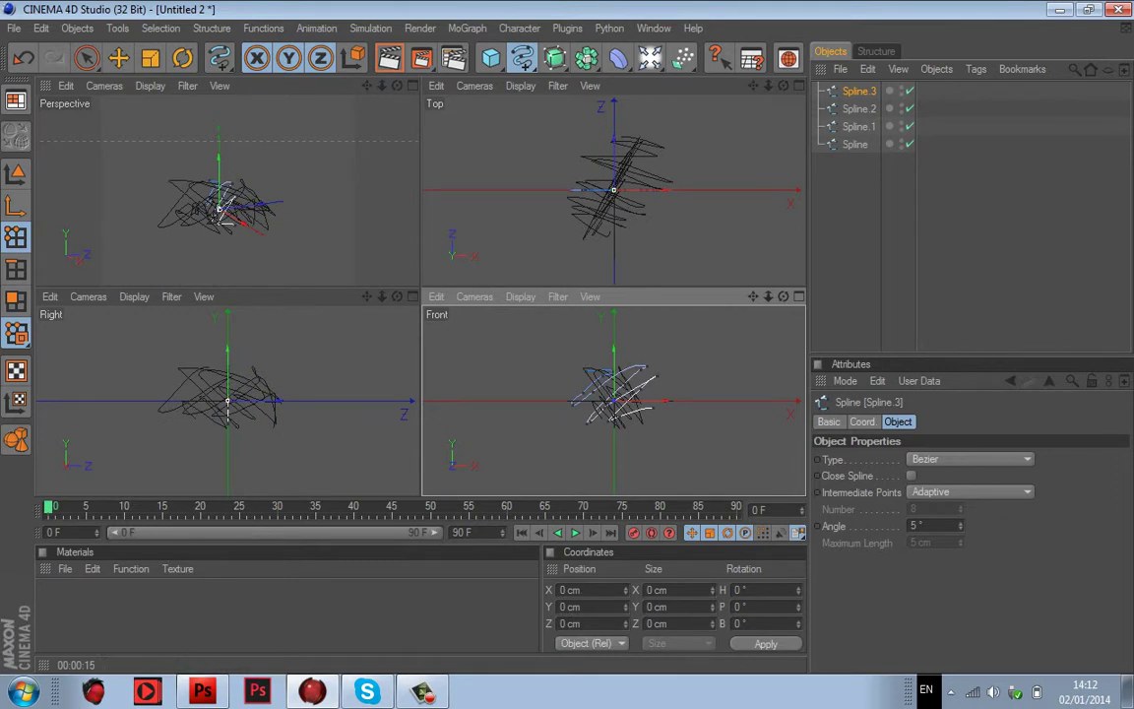
Step: Show only the Perspective view and check the drawn splines one by one, leaving nothing selected
{"action": "left_click", "coordinate": [412, 86]}
{"action": "left_click", "coordinate": [858, 110]}
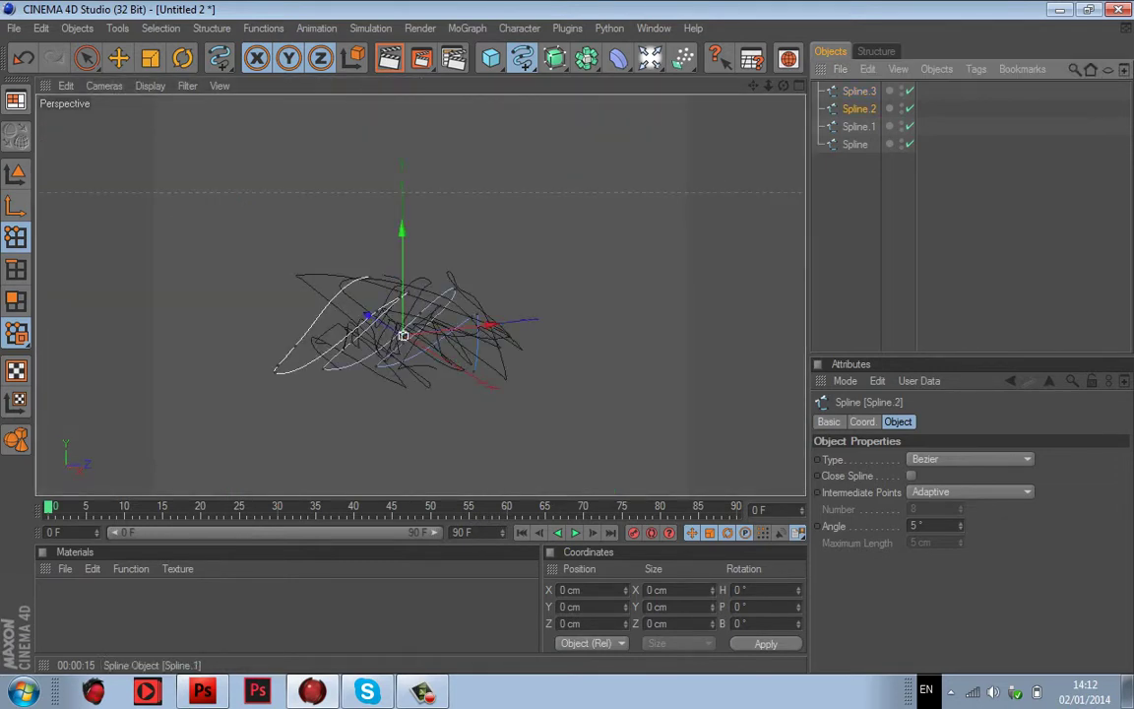
{"action": "left_click", "coordinate": [859, 126]}
{"action": "left_click", "coordinate": [854, 145]}
{"action": "left_click", "coordinate": [858, 217]}
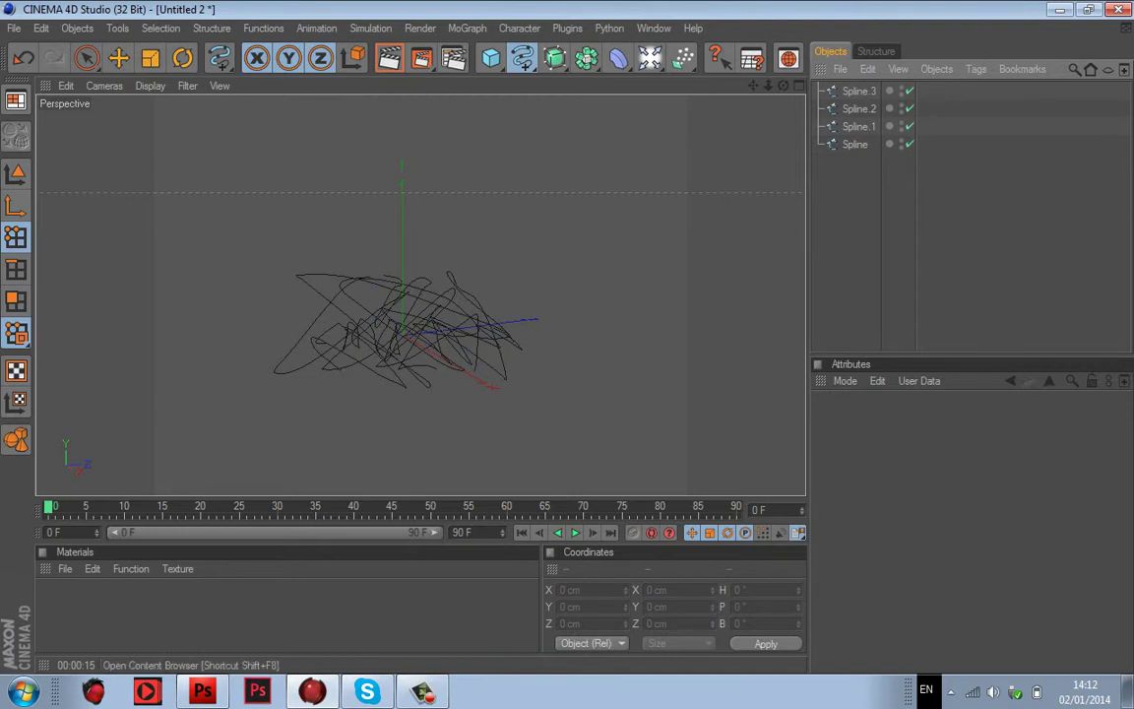
Step: Add a Loft NURBS object and make all four splines its children
{"action": "left_click", "coordinate": [554, 58]}
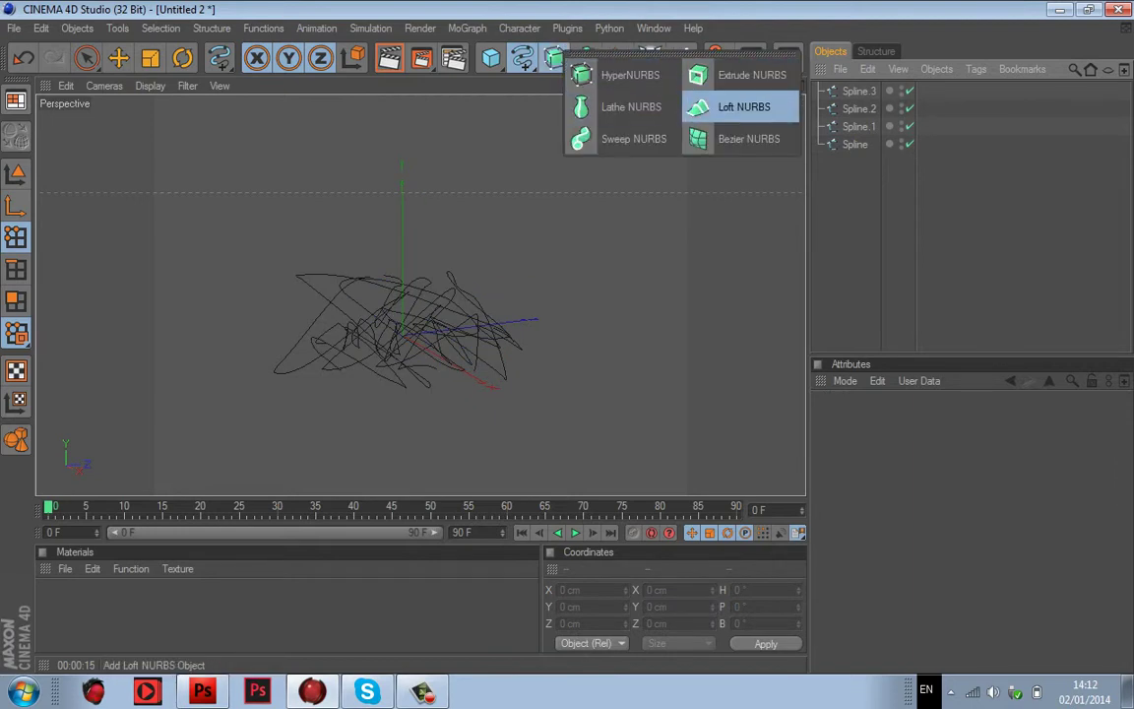
{"action": "left_click", "coordinate": [741, 106]}
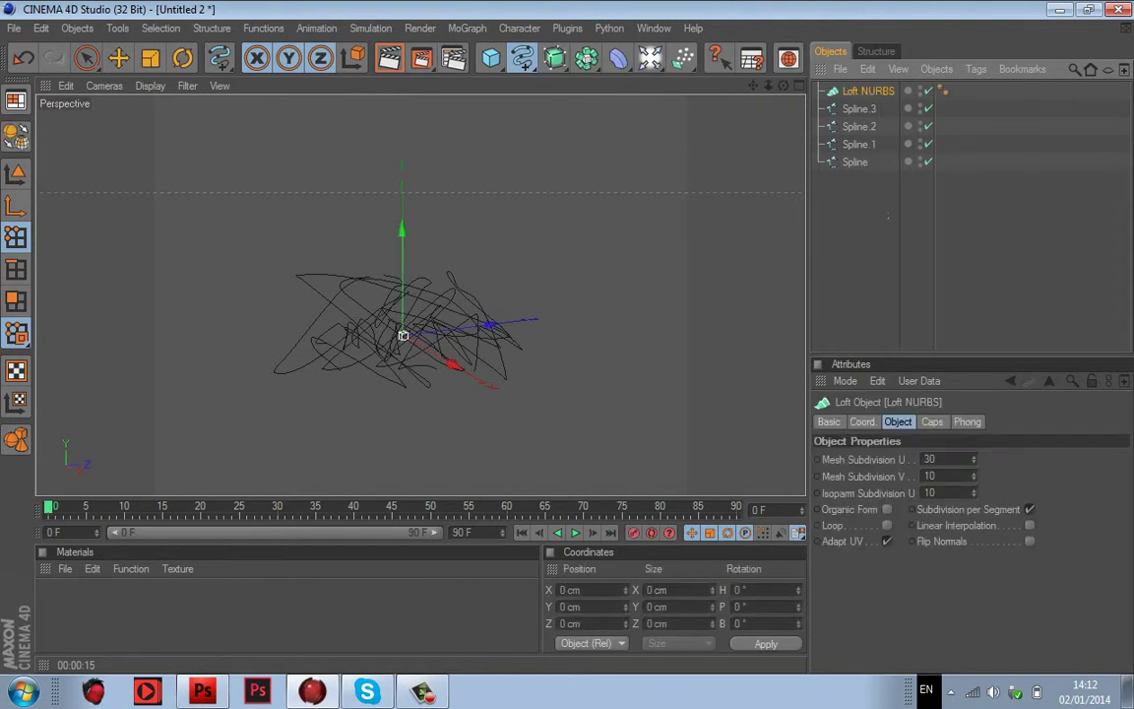
{"action": "left_click_drag", "start_coordinate": [871, 128], "coordinate": [866, 91]}
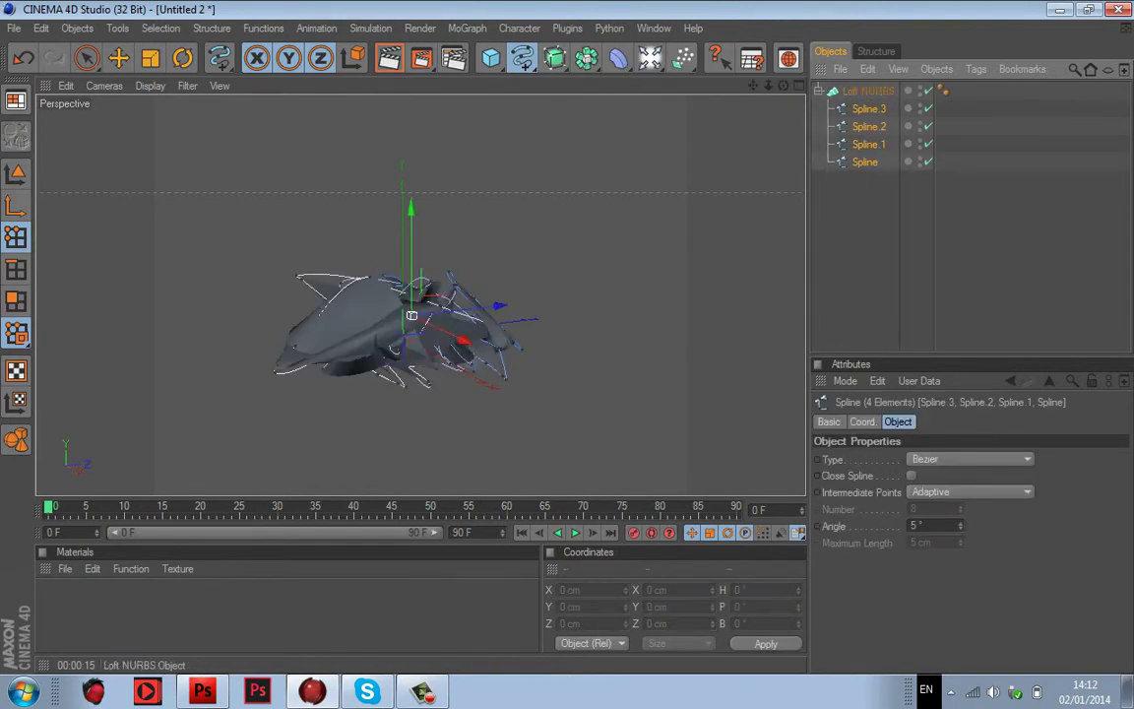
{"action": "left_click", "coordinate": [871, 231]}
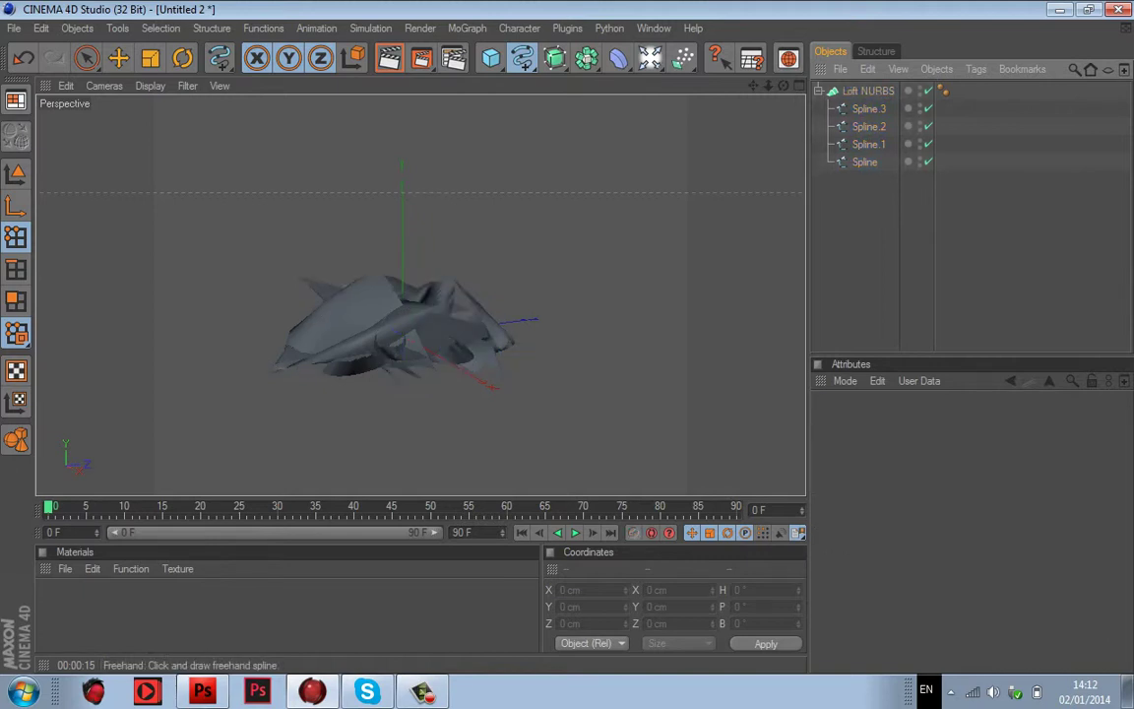
Step: Add a HyperNURBS object and place the Loft NURBS with its splines inside it to smooth the surface
{"action": "mouse_move", "coordinate": [784, 85]}
{"action": "left_mouse_down"}
{"action": "mouse_move", "coordinate": [886, 44]}
{"action": "mouse_move", "coordinate": [795, 70]}
{"action": "mouse_move", "coordinate": [836, 40]}
{"action": "mouse_move", "coordinate": [795, 97]}
{"action": "mouse_move", "coordinate": [817, 116]}
{"action": "mouse_move", "coordinate": [746, 65]}
{"action": "mouse_move", "coordinate": [763, 78]}
{"action": "left_mouse_up"}
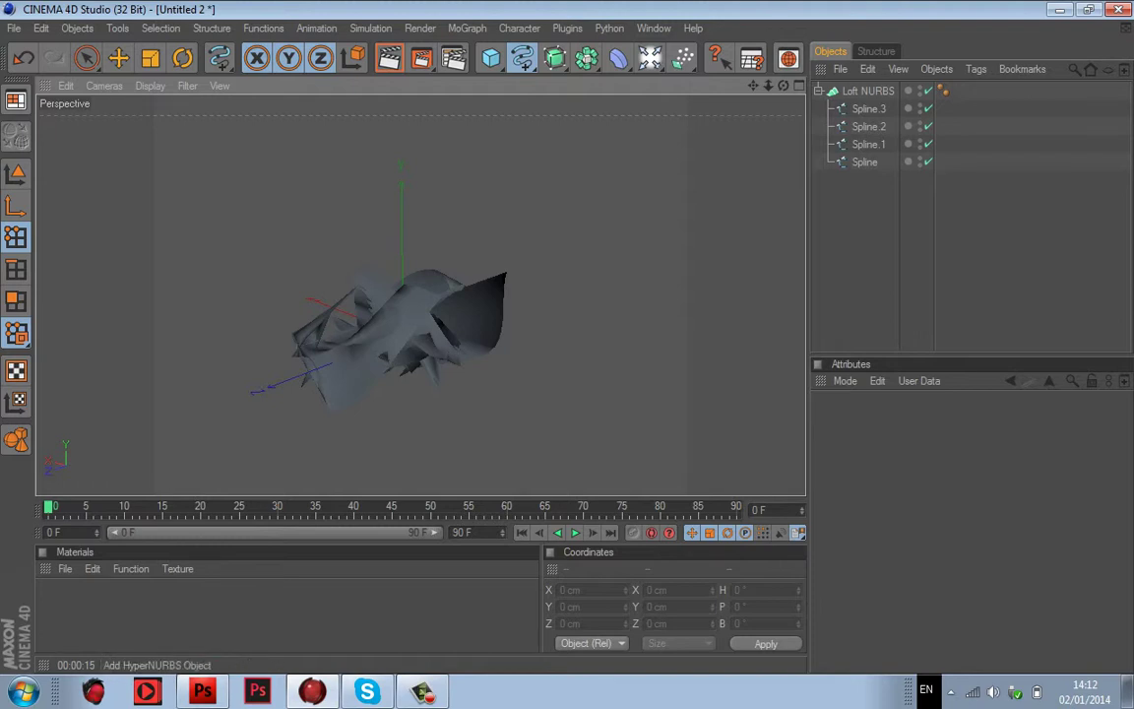
{"action": "left_click", "coordinate": [554, 58]}
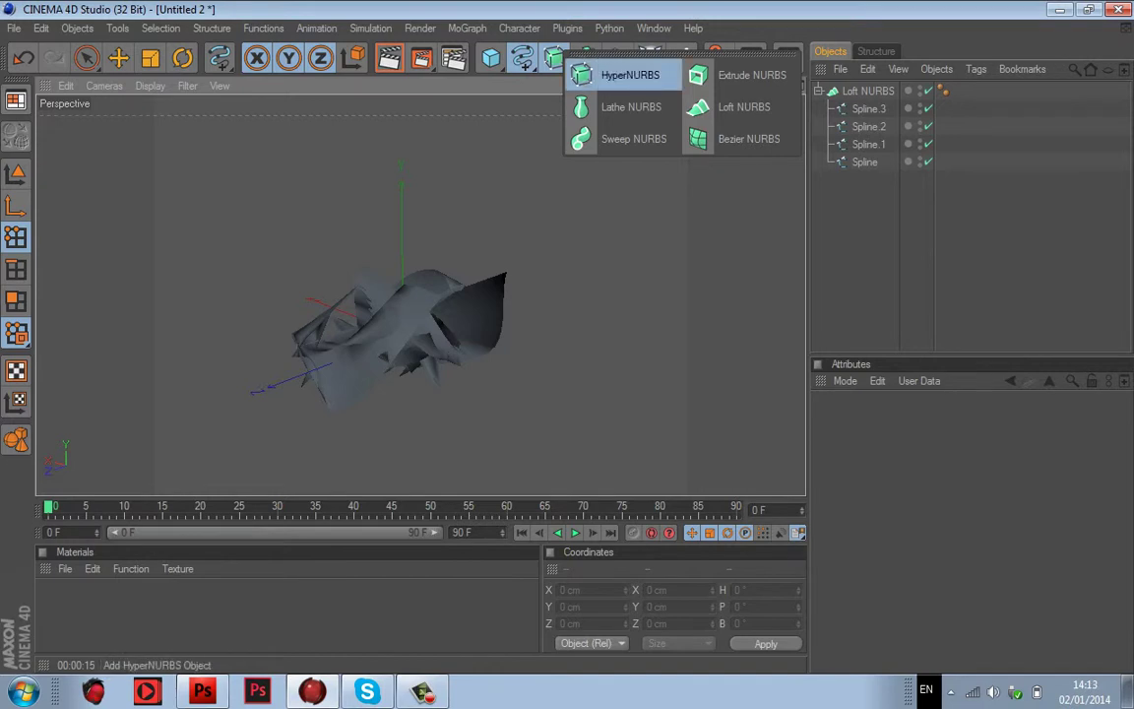
{"action": "left_click", "coordinate": [630, 75]}
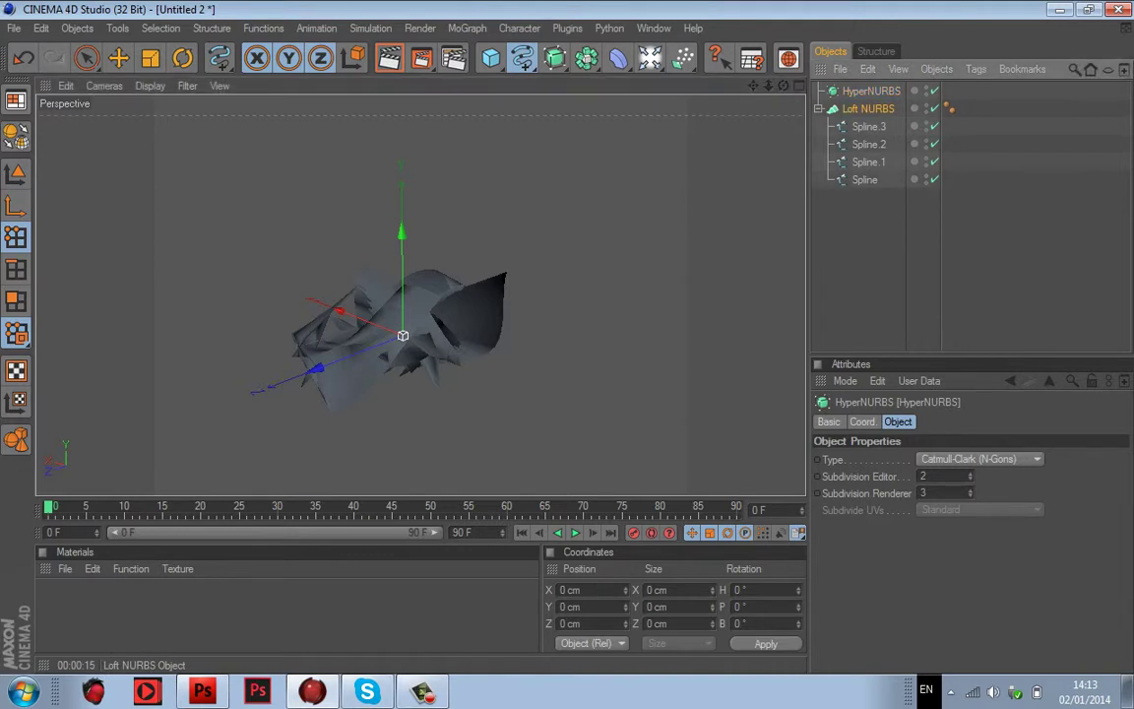
{"action": "left_click_drag", "start_coordinate": [868, 109], "coordinate": [871, 91]}
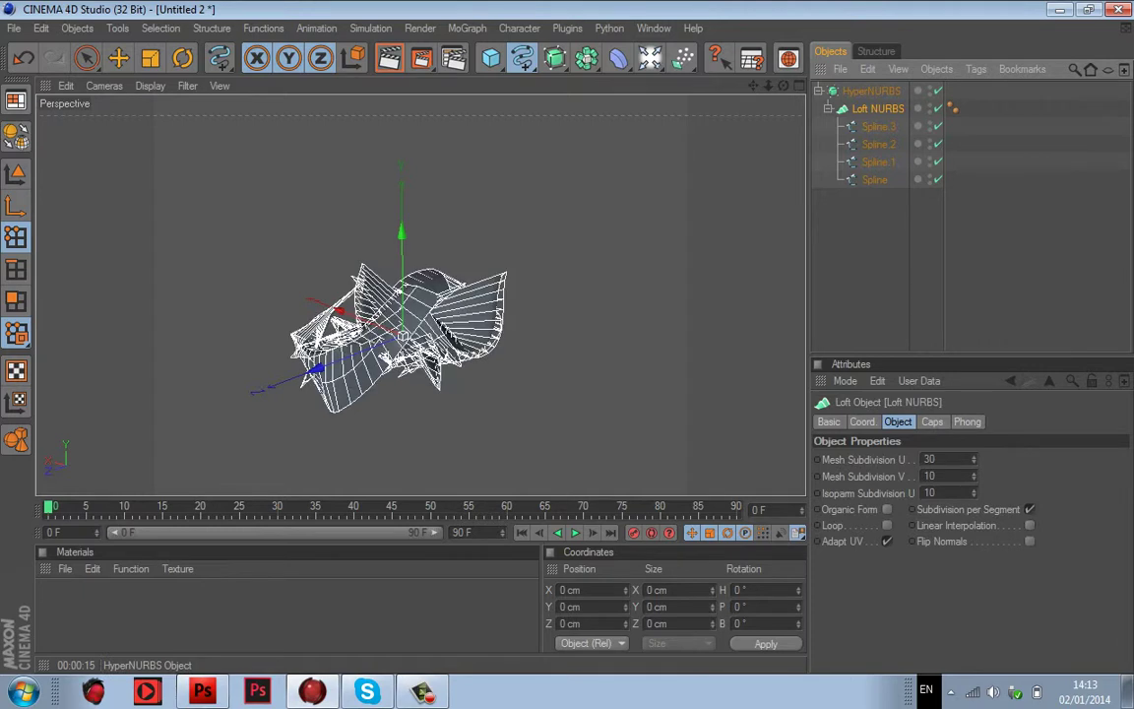
{"action": "left_click", "coordinate": [874, 258]}
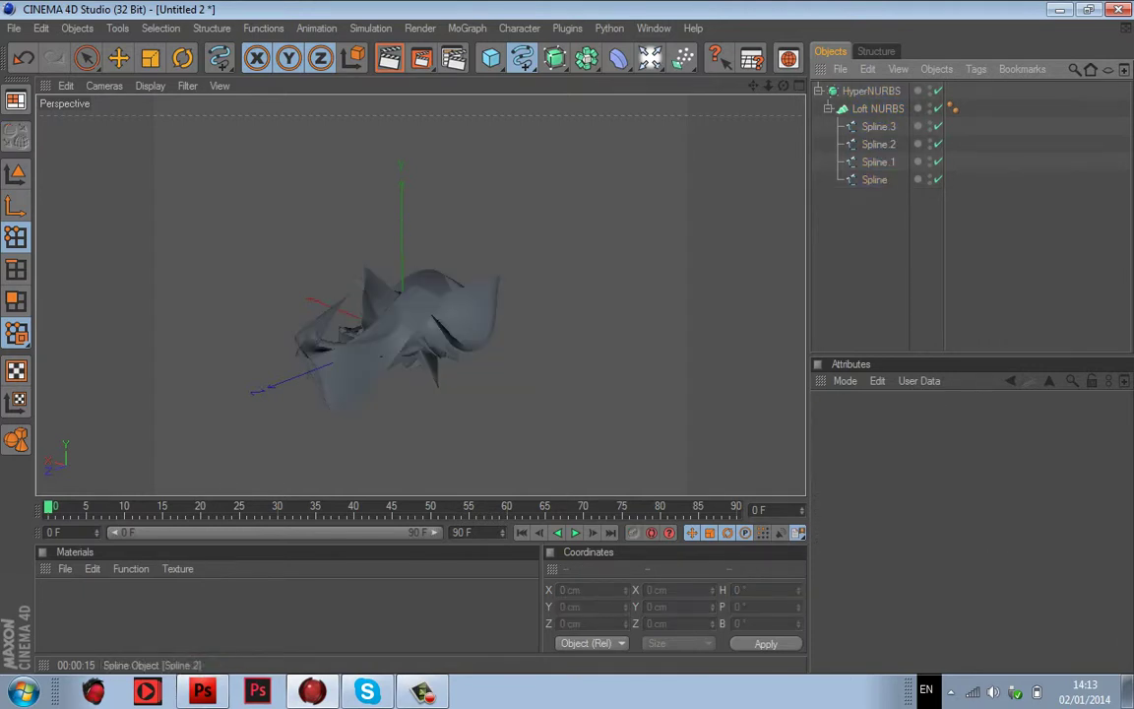
Step: Adjust the Mesh Subdivision U of the Loft NURBS to reshape the abstract surface
{"action": "left_click", "coordinate": [877, 108]}
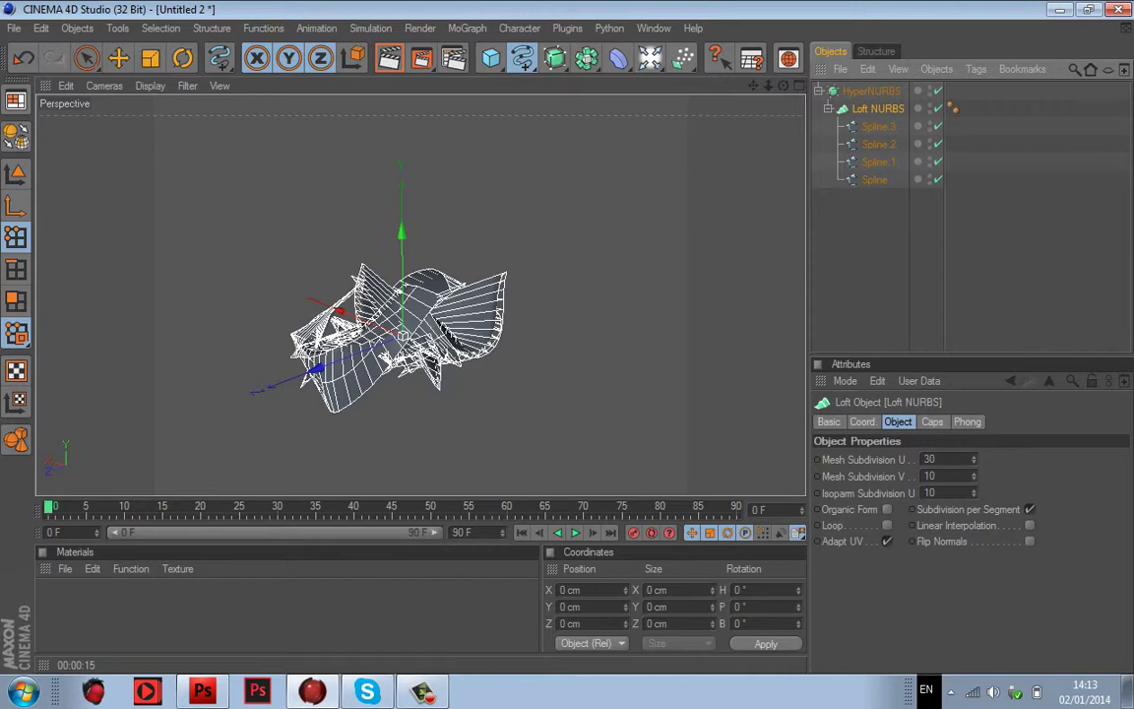
{"action": "left_click_drag", "start_coordinate": [973, 460], "coordinate": [974, 462]}
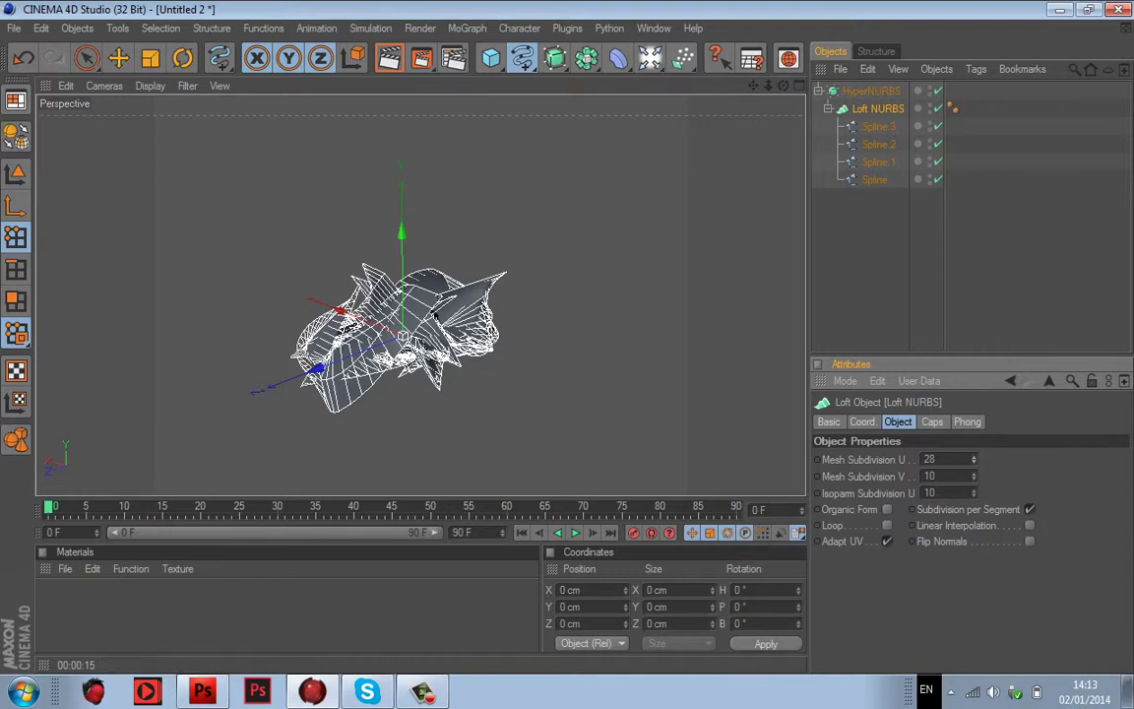
{"action": "left_click_drag", "start_coordinate": [974, 460], "coordinate": [974, 461]}
{"action": "left_click", "coordinate": [969, 266]}
{"action": "mouse_move", "coordinate": [783, 85]}
{"action": "left_mouse_down"}
{"action": "mouse_move", "coordinate": [867, 73]}
{"action": "mouse_move", "coordinate": [900, 51]}
{"action": "mouse_move", "coordinate": [926, 12]}
{"action": "mouse_move", "coordinate": [817, 118]}
{"action": "mouse_move", "coordinate": [848, 146]}
{"action": "mouse_move", "coordinate": [884, 151]}
{"action": "mouse_move", "coordinate": [911, 116]}
{"action": "mouse_move", "coordinate": [775, 107]}
{"action": "mouse_move", "coordinate": [765, 236]}
{"action": "mouse_move", "coordinate": [778, 49]}
{"action": "mouse_move", "coordinate": [753, 22]}
{"action": "mouse_move", "coordinate": [713, 54]}
{"action": "mouse_move", "coordinate": [753, 89]}
{"action": "mouse_move", "coordinate": [926, 15]}
{"action": "mouse_move", "coordinate": [823, 86]}
{"action": "mouse_move", "coordinate": [833, 74]}
{"action": "mouse_move", "coordinate": [866, 96]}
{"action": "left_mouse_up"}
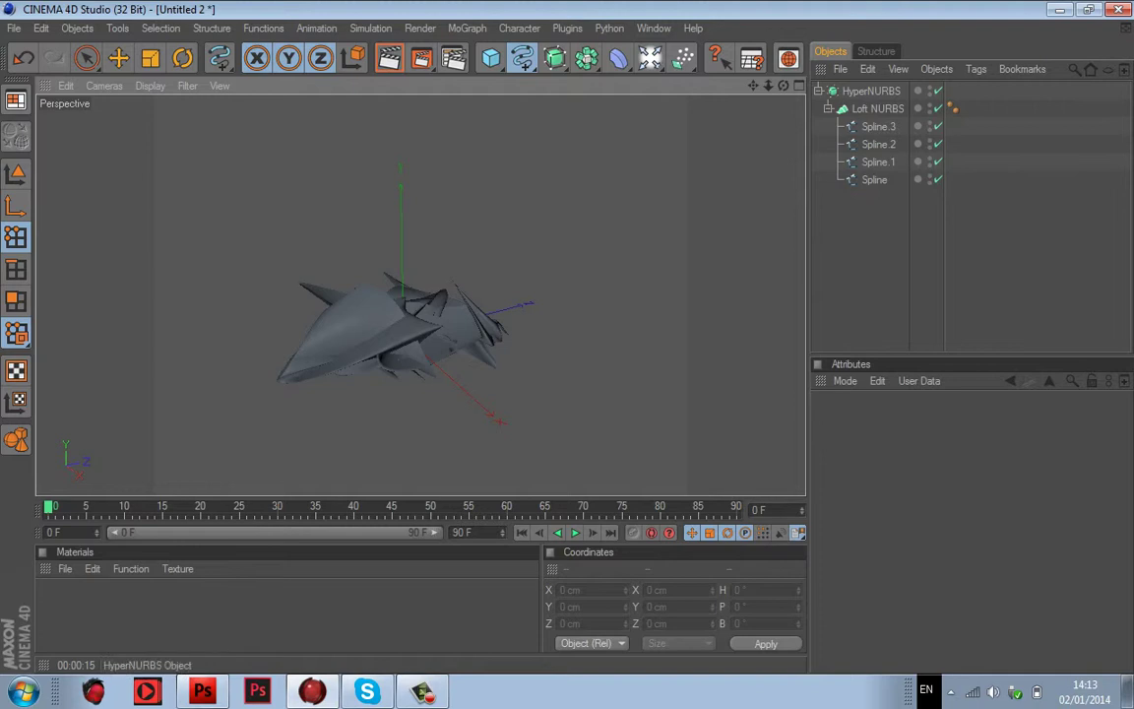
Step: Collapse the HyperNURBS hierarchy to a single entry in the object list and leave it deselected
{"action": "left_click", "coordinate": [818, 91]}
{"action": "left_click", "coordinate": [871, 91]}
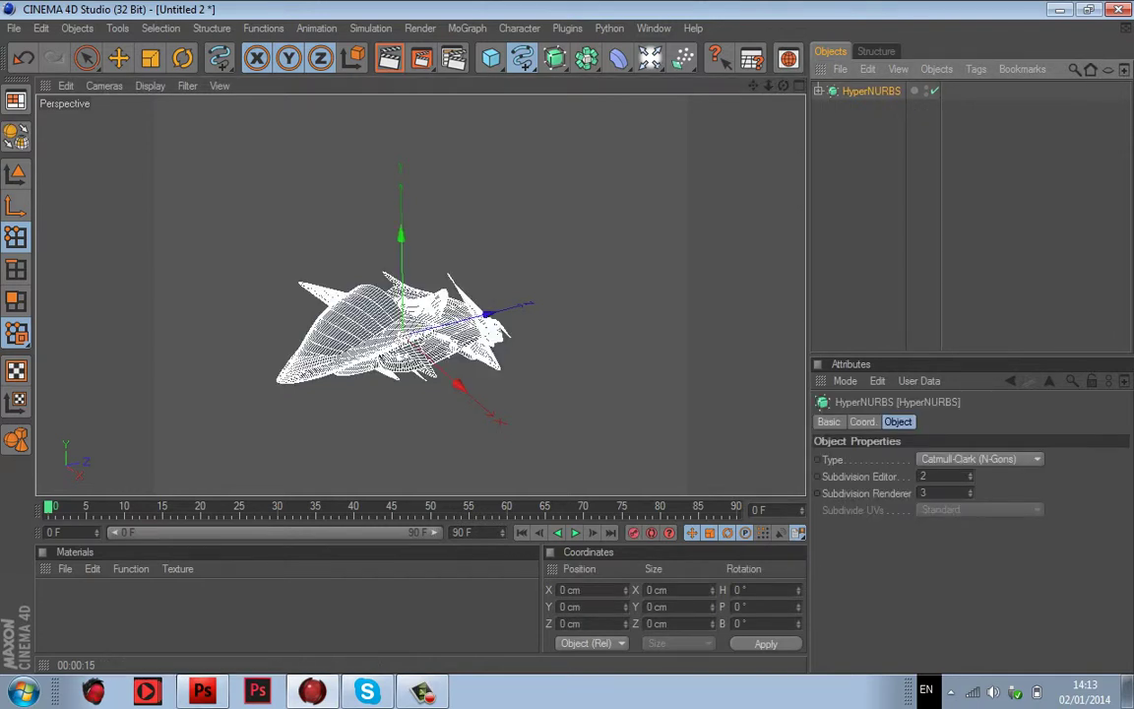
{"action": "left_click", "coordinate": [818, 90]}
{"action": "left_click", "coordinate": [818, 91]}
{"action": "left_click", "coordinate": [870, 196]}
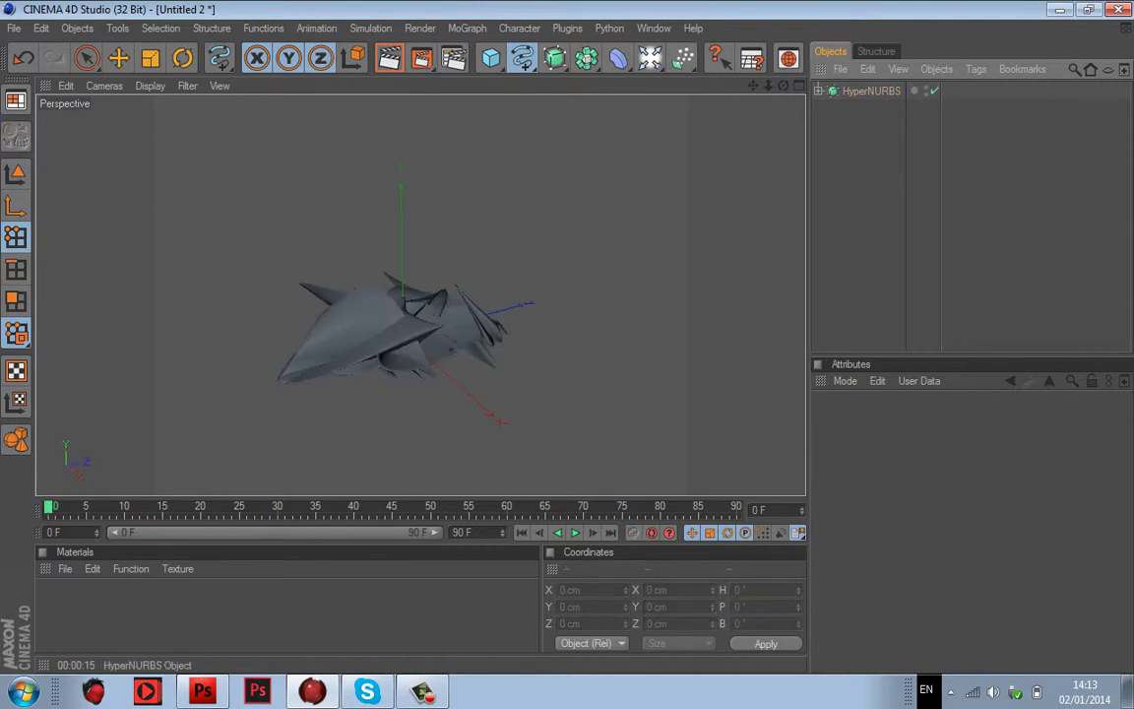
{"action": "left_click", "coordinate": [870, 91]}
{"action": "right_click", "coordinate": [855, 91]}
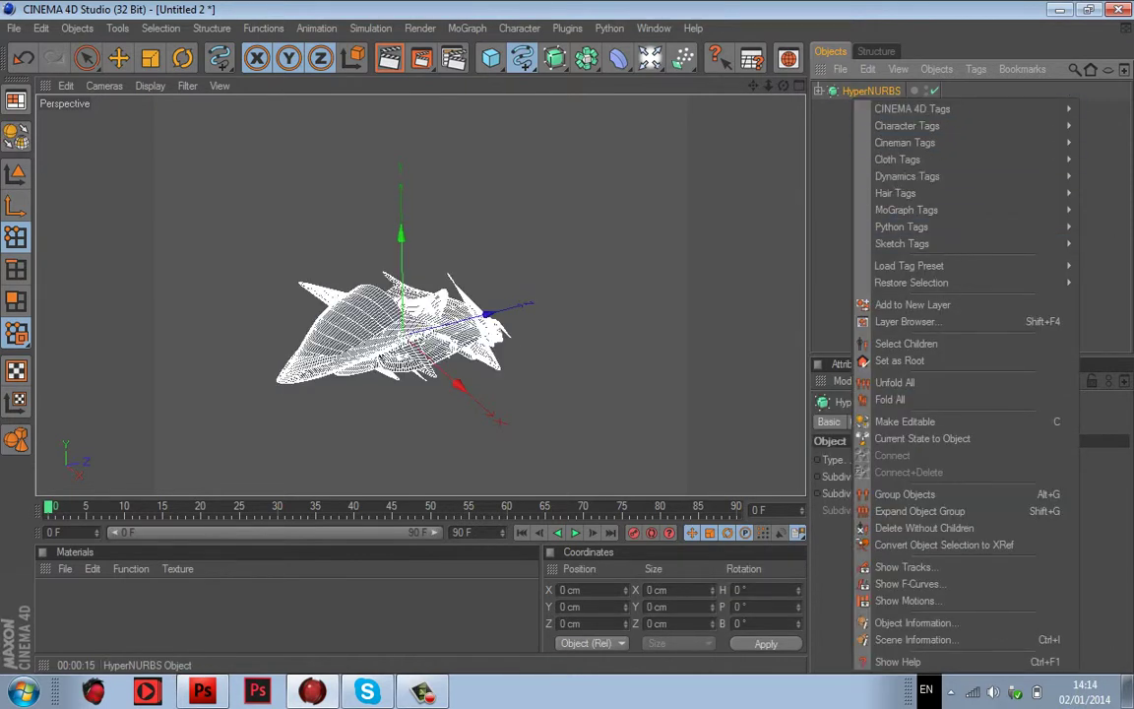
{"action": "left_click", "coordinate": [611, 172]}
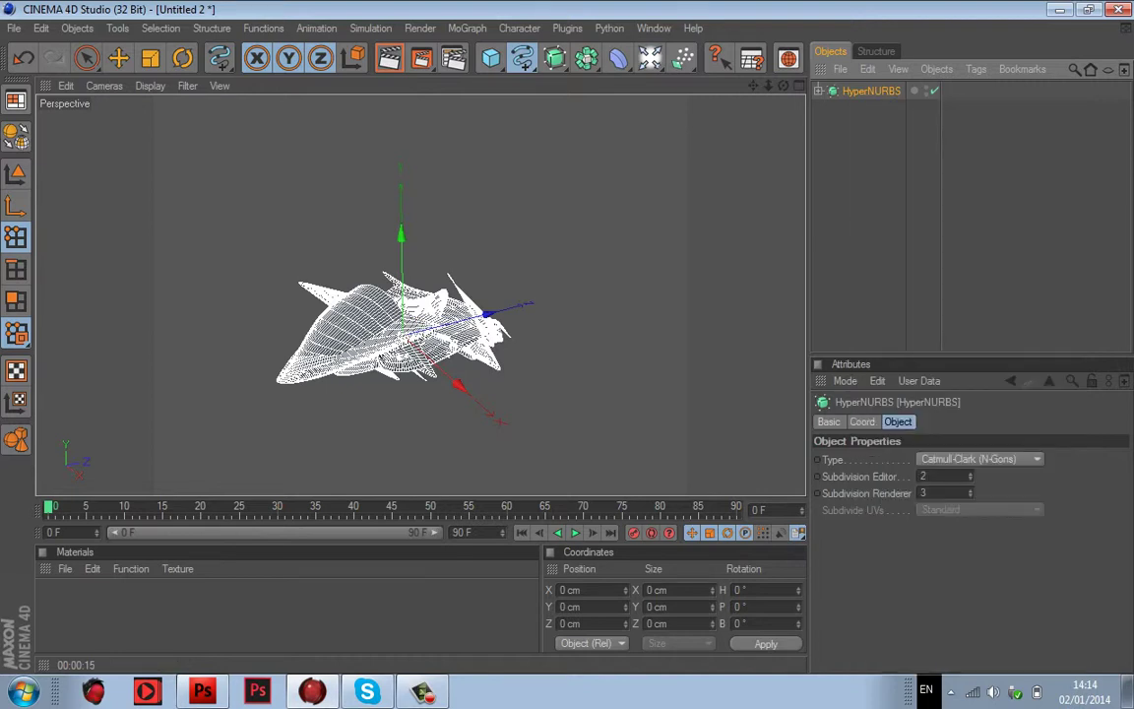
{"action": "left_click", "coordinate": [611, 172]}
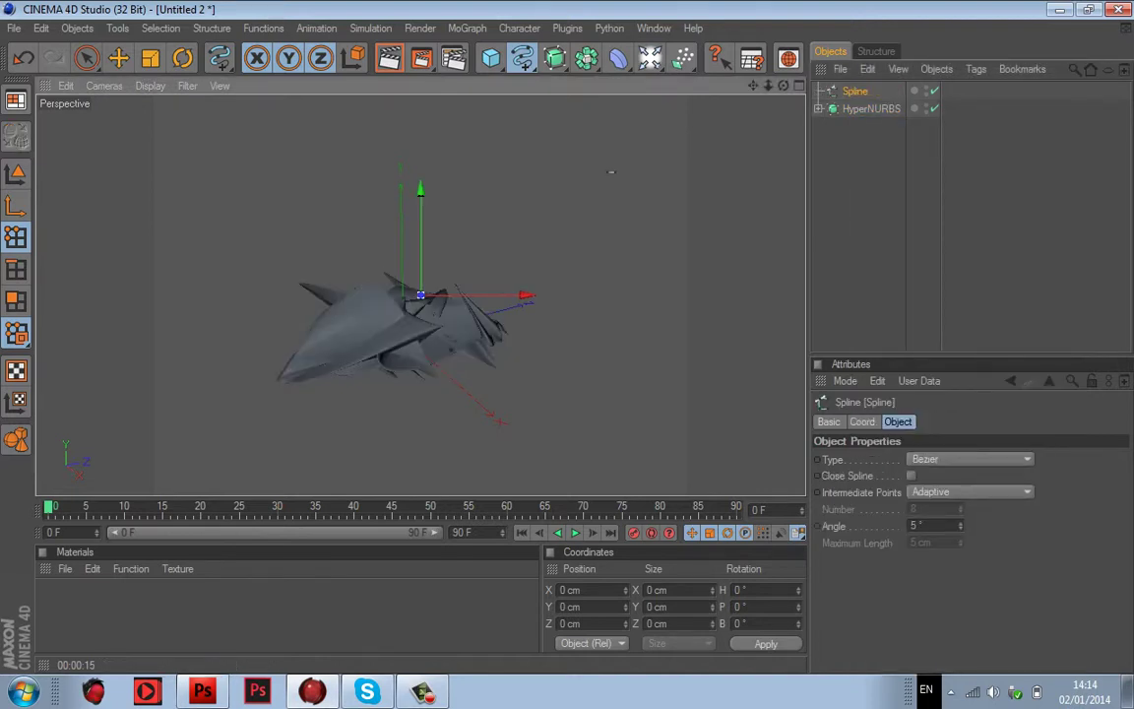
{"action": "key", "text": "ctrl+z"}
{"action": "key", "text": "ctrl+z"}
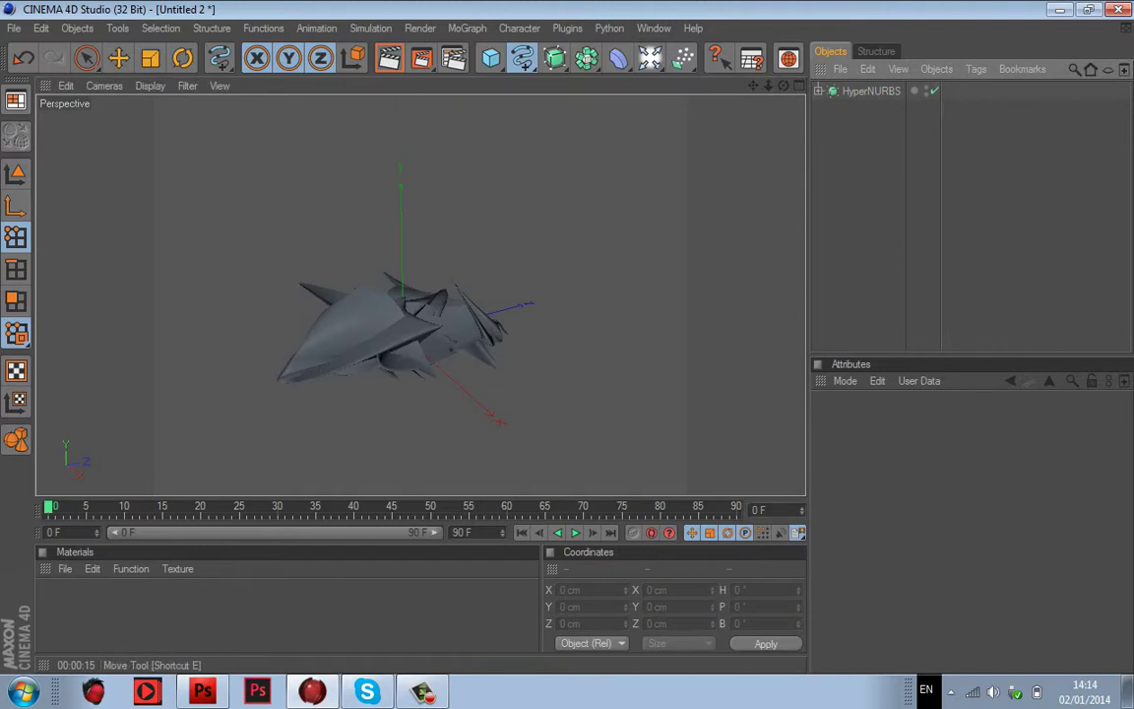
Step: Create a separate polygon copy of the HyperNURBS object with Current State to Object
{"action": "left_click", "coordinate": [118, 58]}
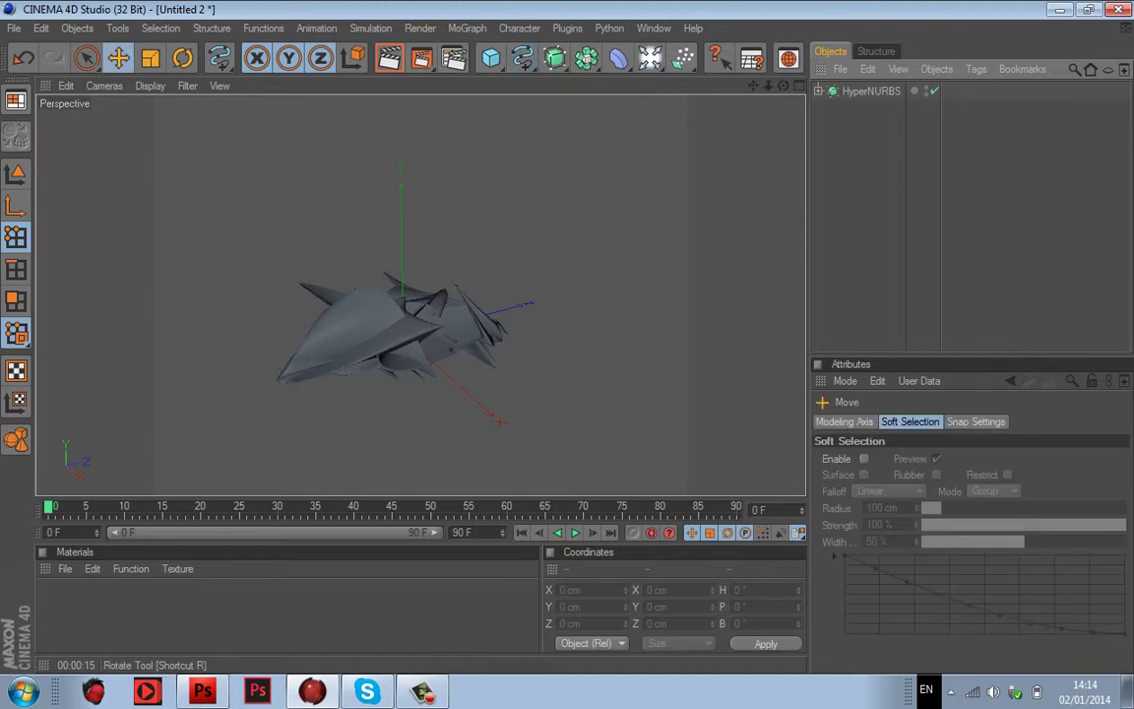
{"action": "left_click", "coordinate": [183, 58]}
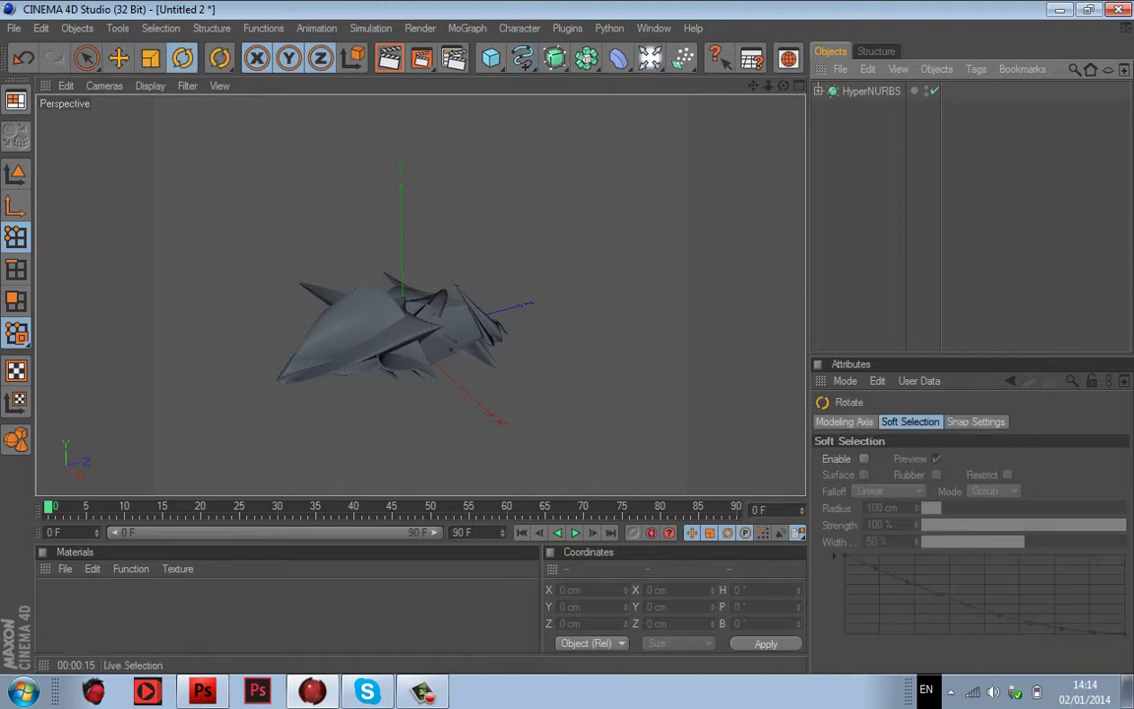
{"action": "left_click", "coordinate": [118, 58]}
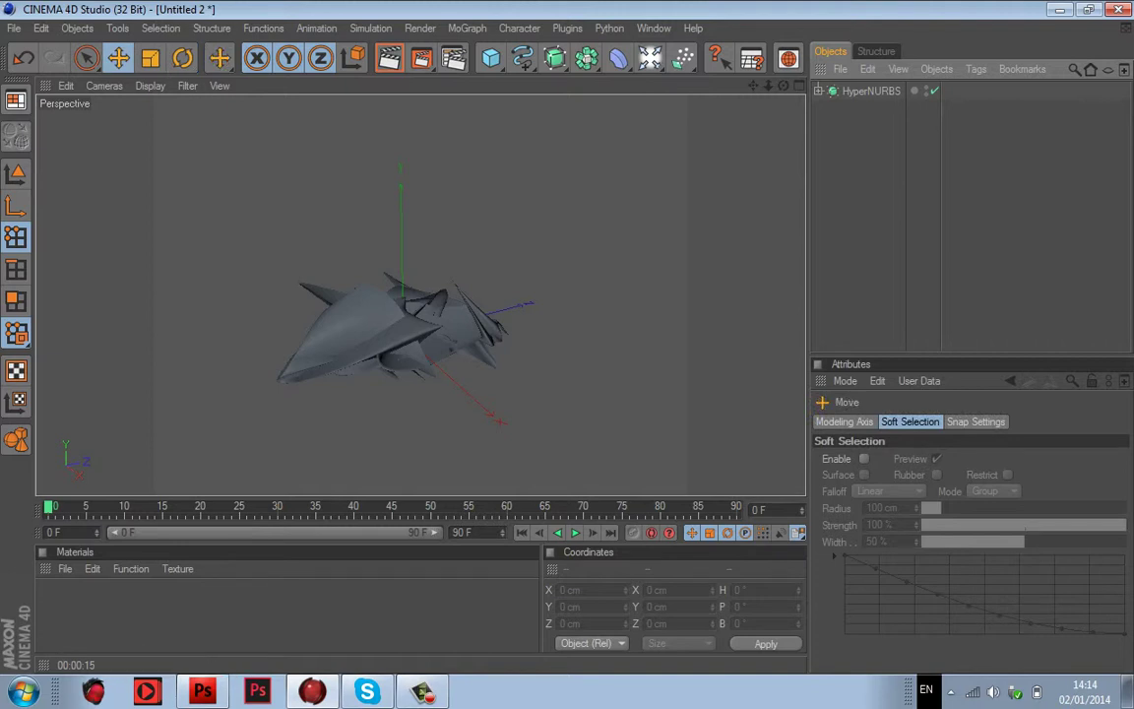
{"action": "left_click", "coordinate": [871, 91]}
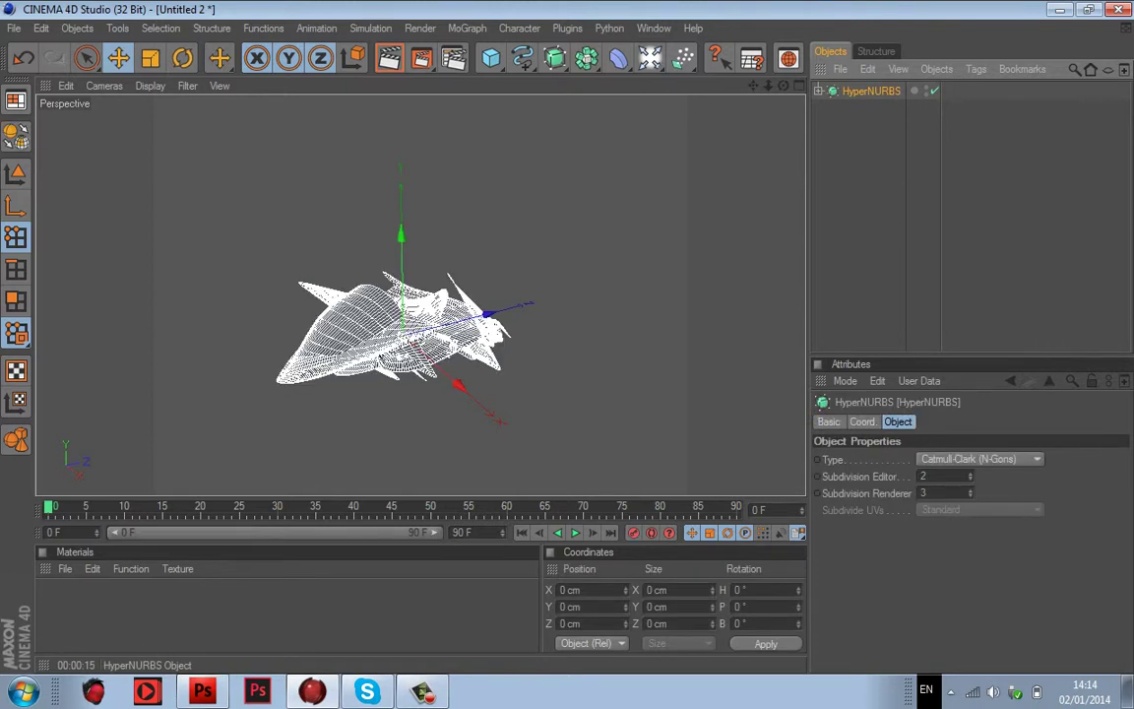
{"action": "right_click", "coordinate": [872, 91]}
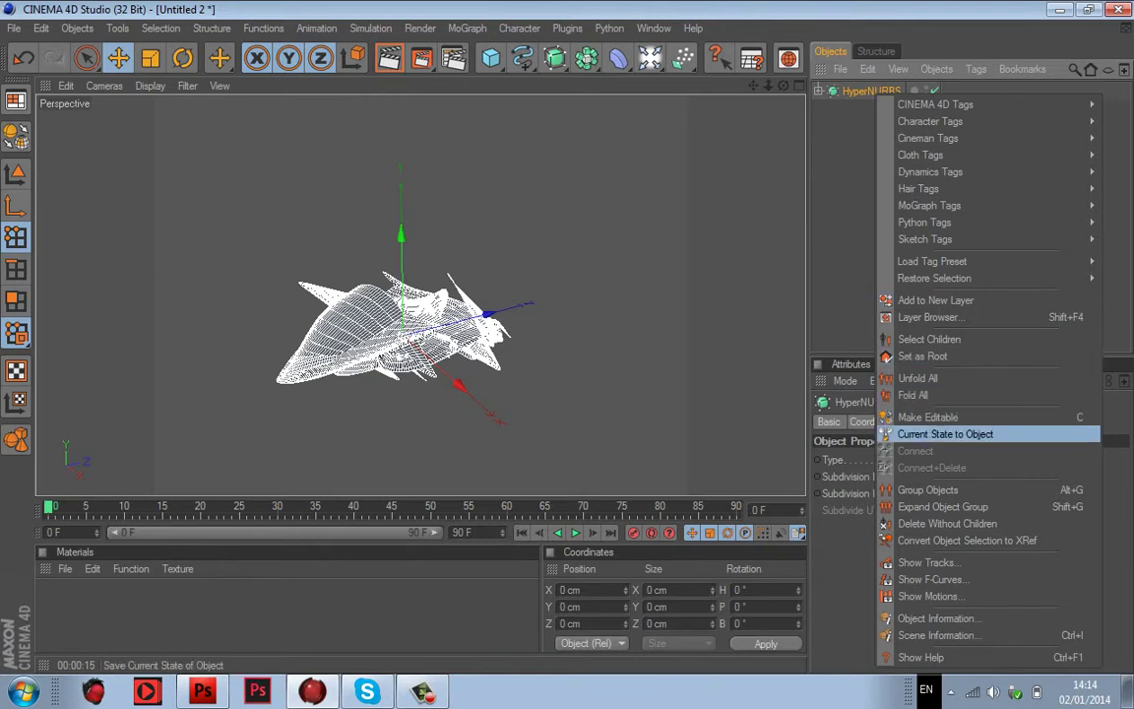
{"action": "left_click", "coordinate": [945, 434]}
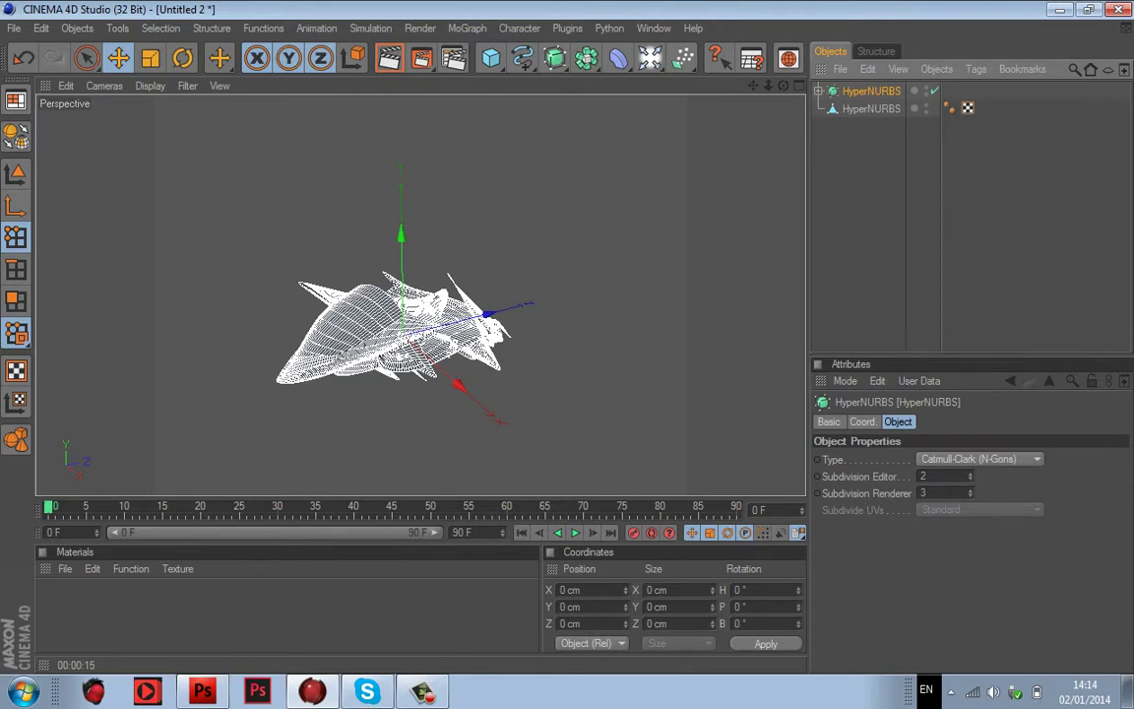
Step: Move the whole polygon copy along the Z axis to about 249.8 cm in model mode
{"action": "left_click", "coordinate": [871, 158]}
{"action": "left_click", "coordinate": [872, 109]}
{"action": "left_click", "coordinate": [871, 90]}
{"action": "left_click", "coordinate": [871, 108]}
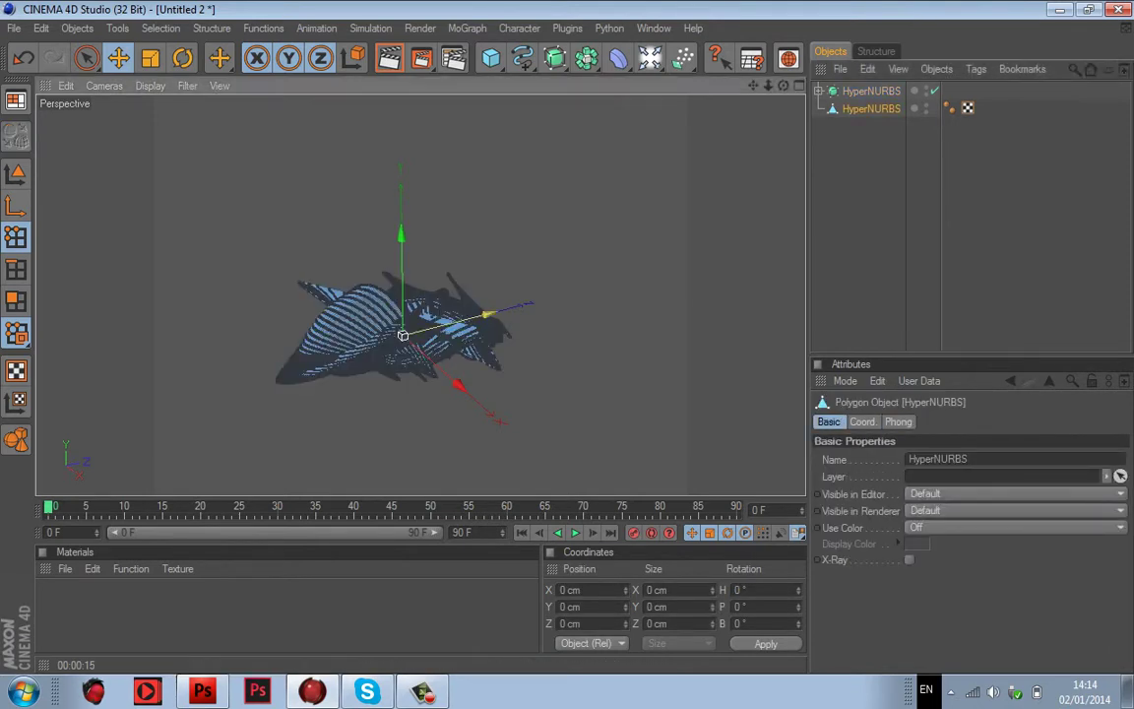
{"action": "left_click_drag", "start_coordinate": [489, 314], "coordinate": [558, 296]}
{"action": "left_click", "coordinate": [15, 174]}
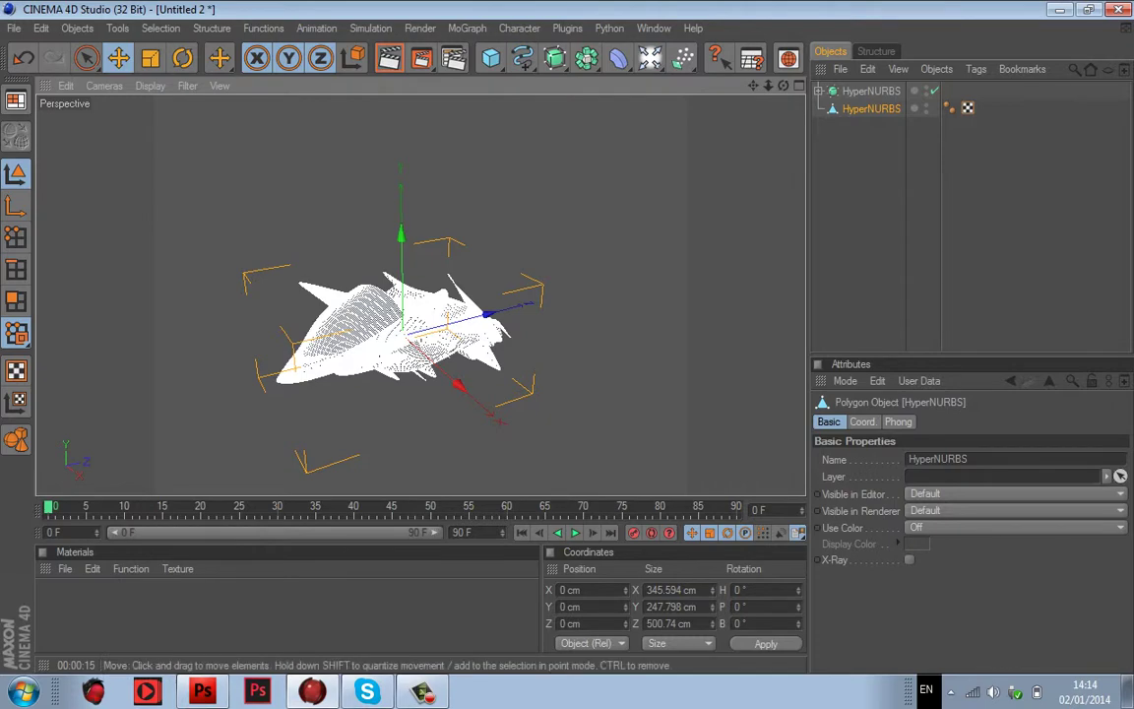
{"action": "left_click_drag", "start_coordinate": [488, 315], "coordinate": [572, 293]}
{"action": "left_click", "coordinate": [896, 207]}
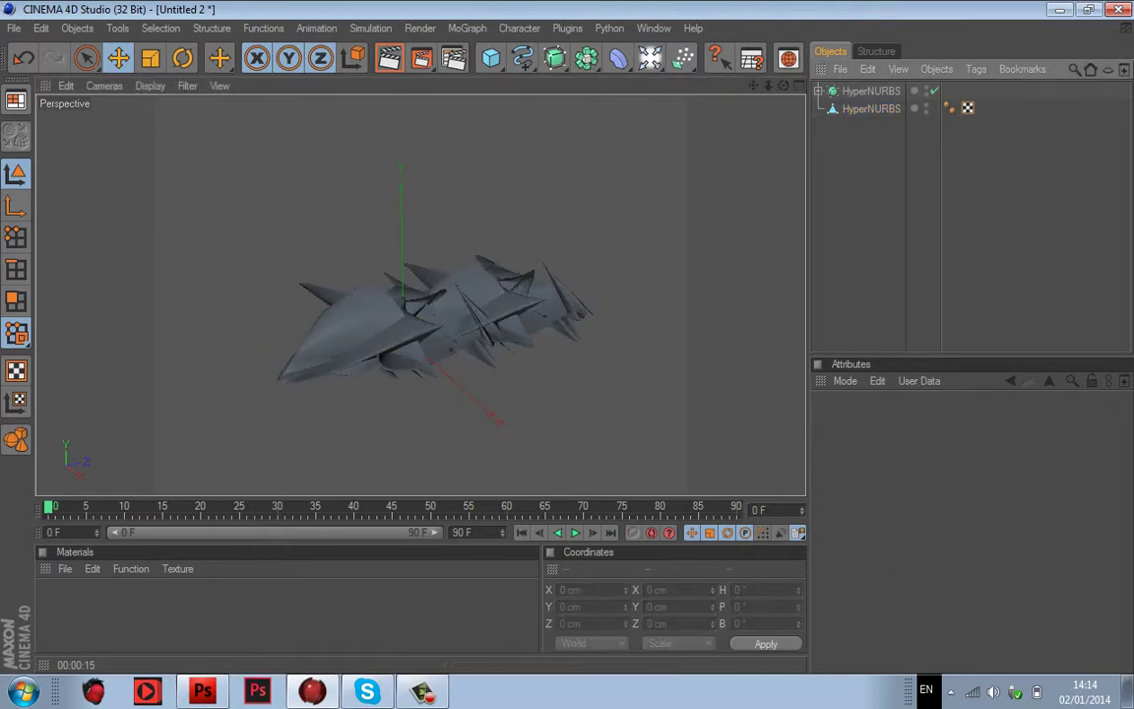
Step: Rotate the polygon copy around its Z axis so its spikes point differently from the original, then deselect it
{"action": "left_click_drag", "start_coordinate": [784, 86], "coordinate": [723, 91]}
{"action": "left_click", "coordinate": [871, 109]}
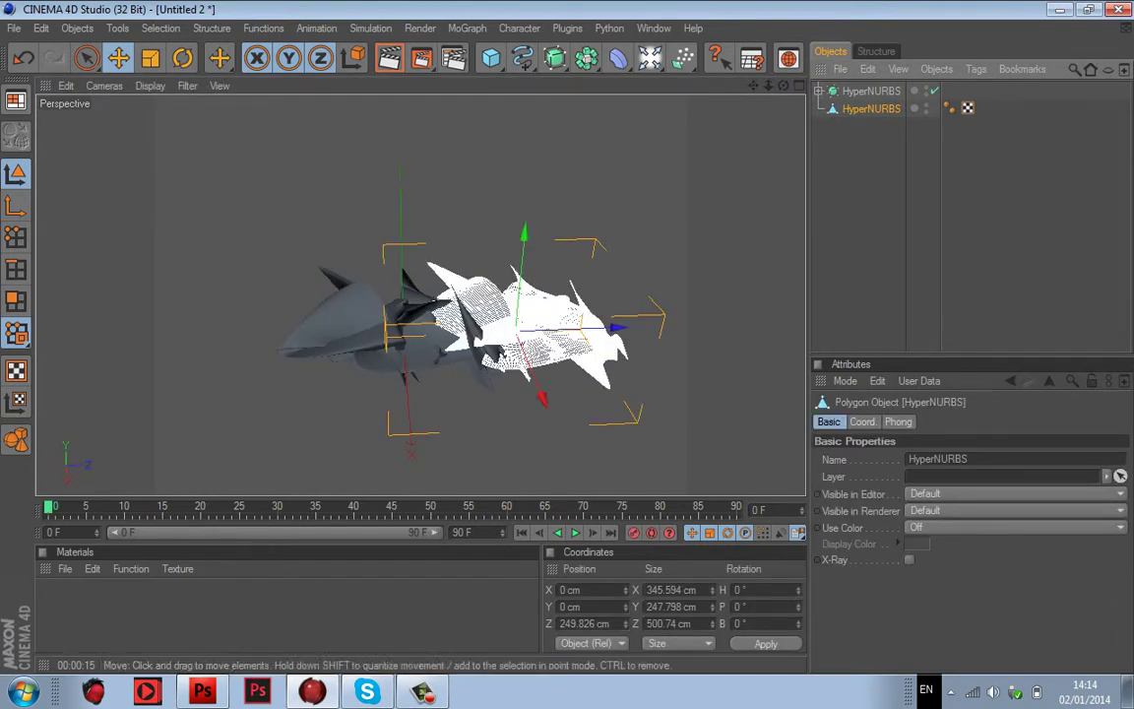
{"action": "left_click", "coordinate": [182, 58]}
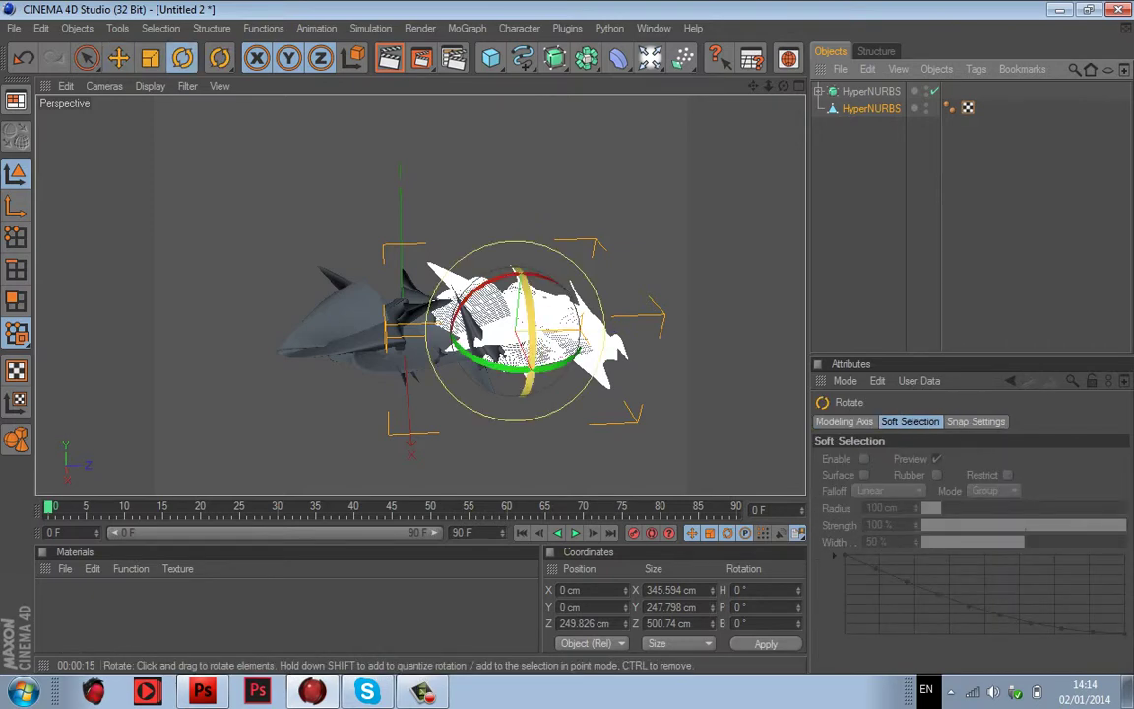
{"action": "left_click_drag", "start_coordinate": [533, 313], "coordinate": [531, 397]}
{"action": "left_click", "coordinate": [886, 207]}
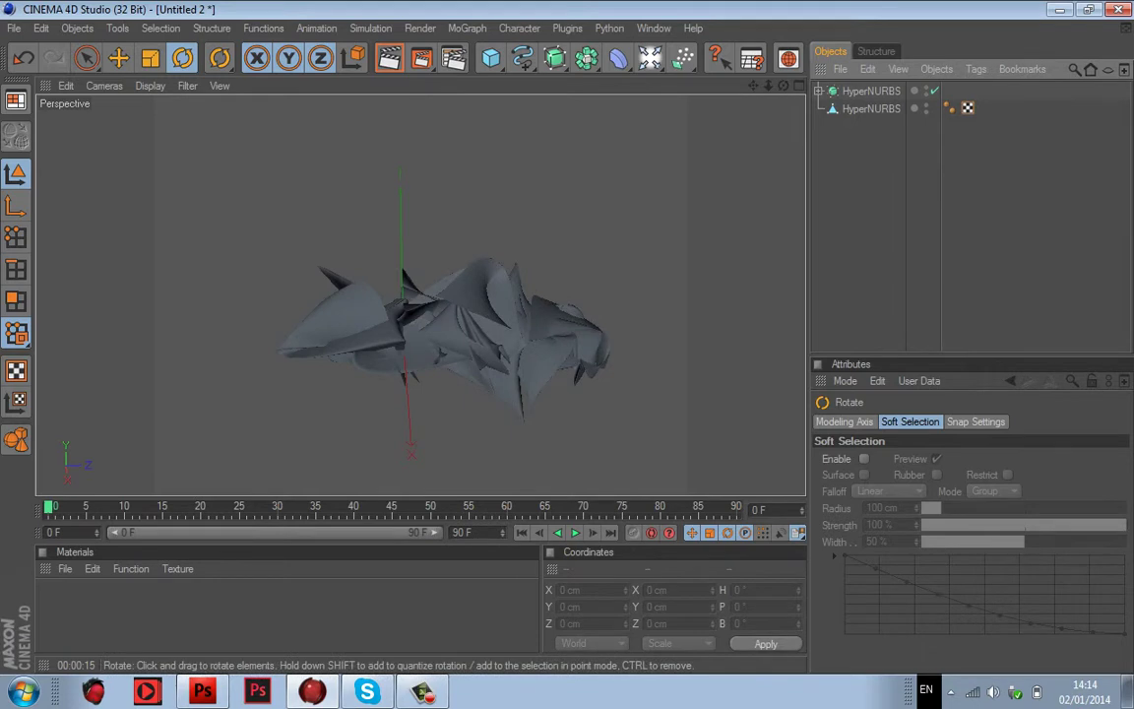
Step: Group the original HyperNURBS and its polygon copy together in a null
{"action": "left_click_drag", "start_coordinate": [784, 86], "coordinate": [766, 45]}
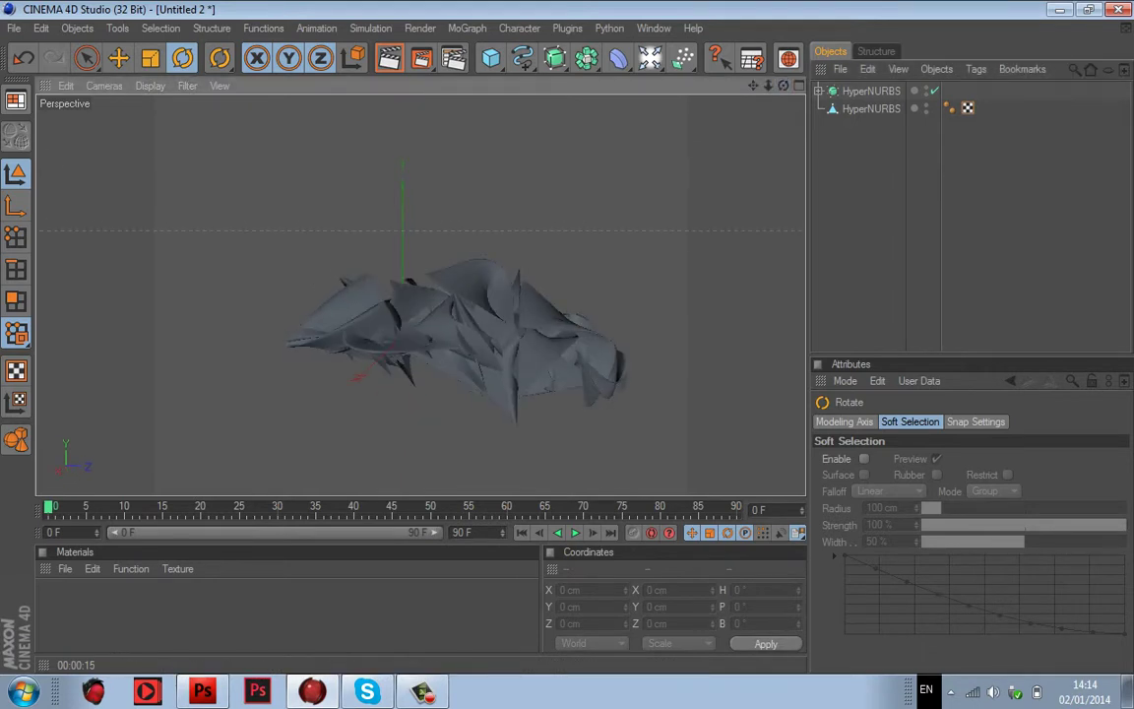
{"action": "left_click_drag", "start_coordinate": [912, 94], "coordinate": [858, 81]}
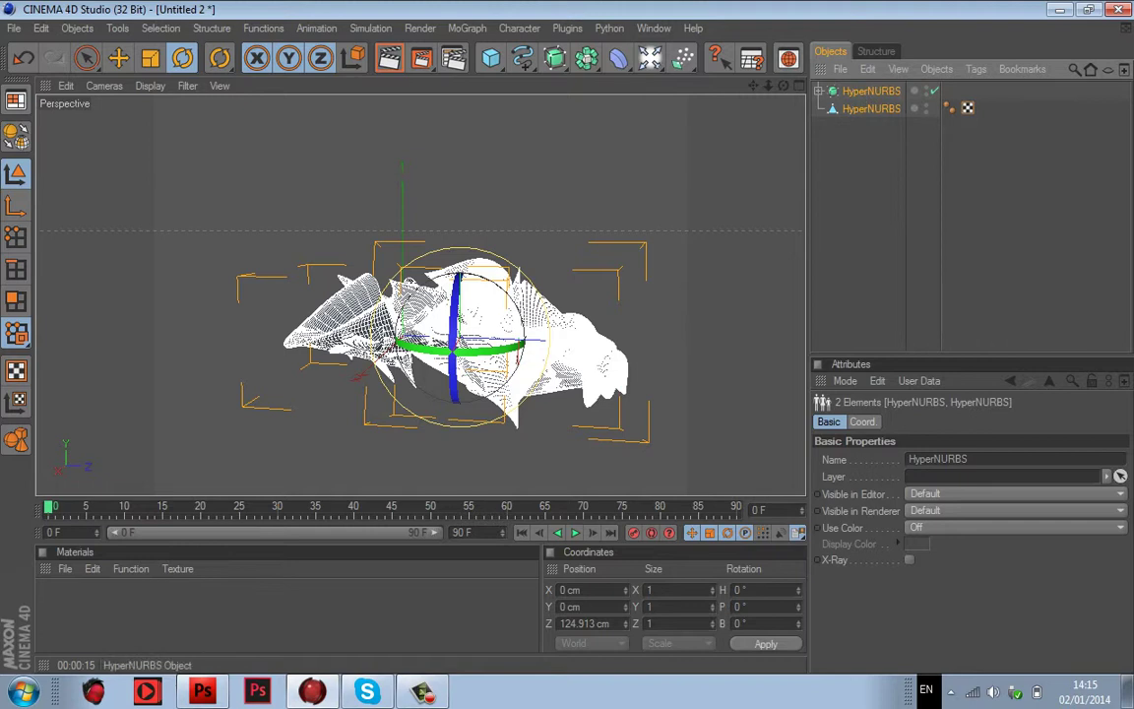
{"action": "key", "text": "alt+g"}
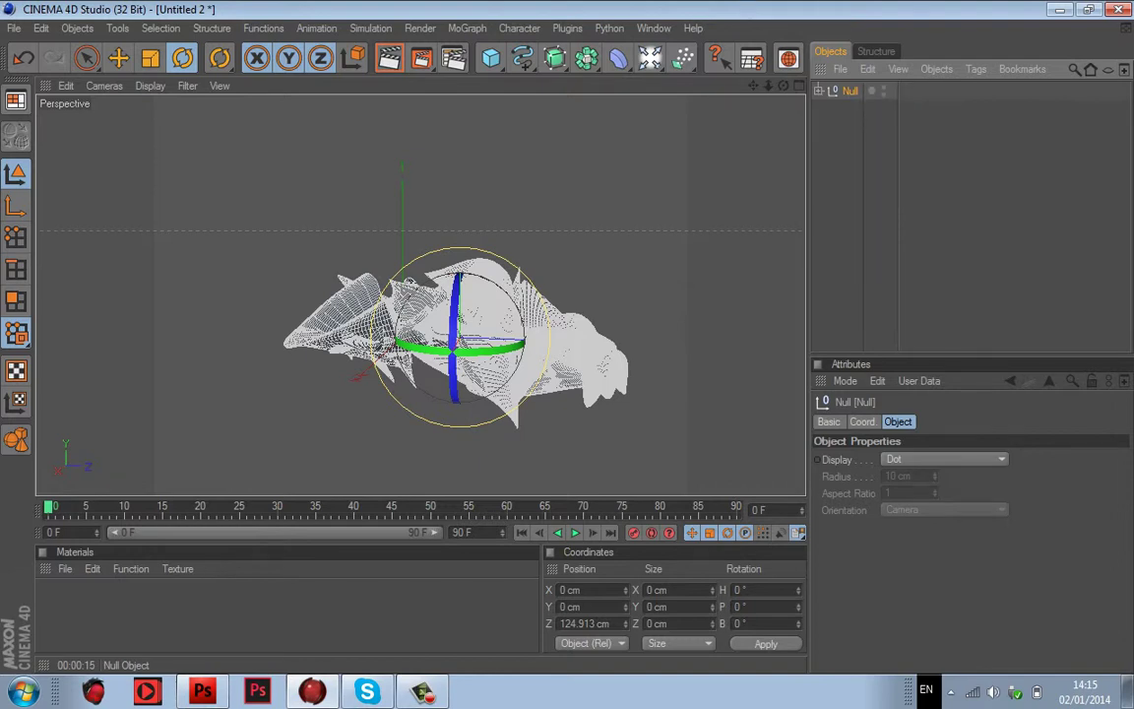
Step: Duplicate the null group and move one of the two groups along Z to about -257.8 cm
{"action": "right_click", "coordinate": [854, 91]}
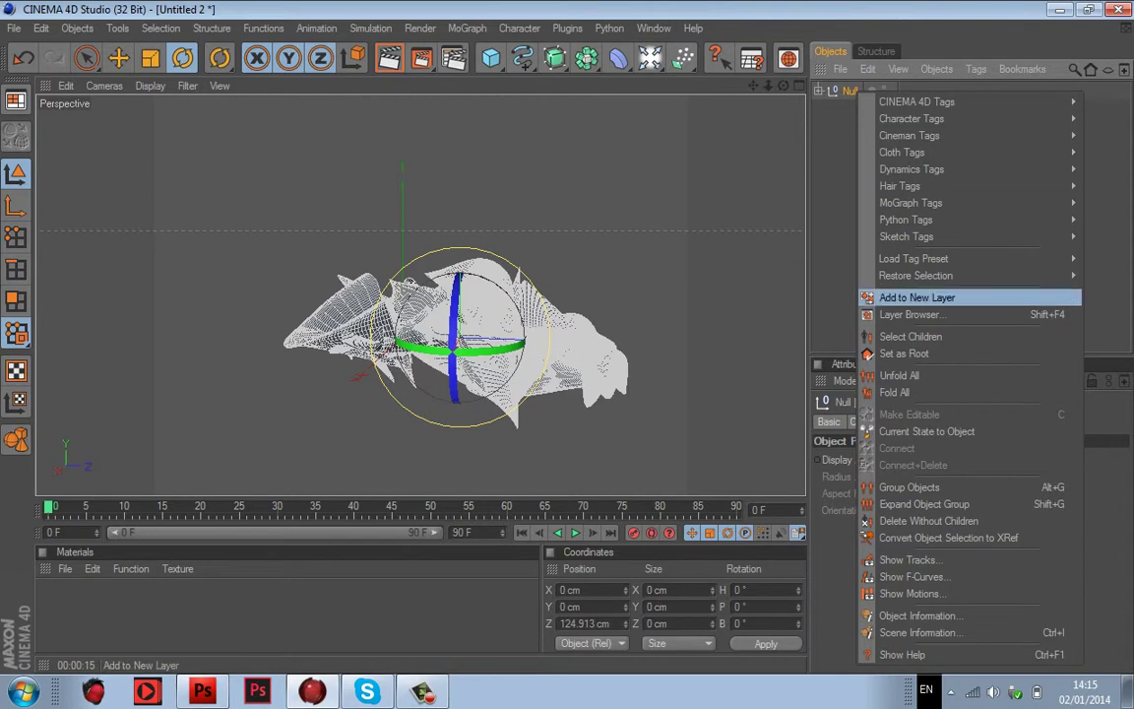
{"action": "left_click", "coordinate": [896, 391]}
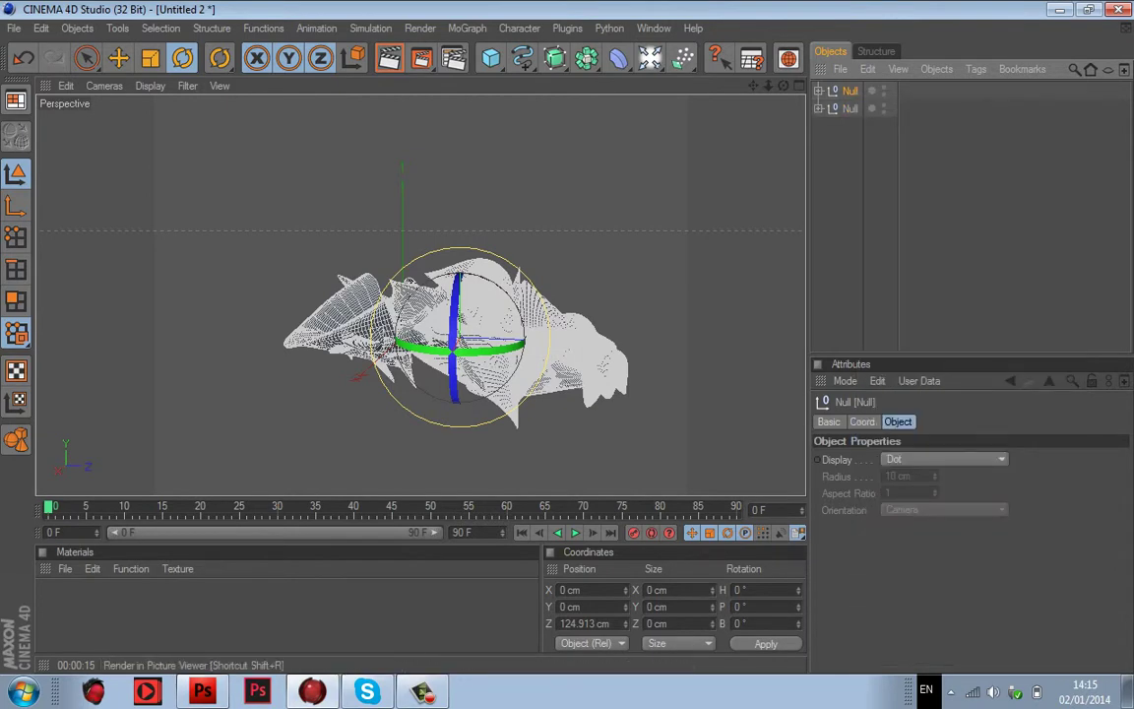
{"action": "left_click", "coordinate": [118, 57]}
{"action": "left_click_drag", "start_coordinate": [566, 342], "coordinate": [393, 337]}
Step: Rotate the moved null group freely around several axes to vary the combined shape, then deselect it
{"action": "left_click", "coordinate": [182, 57]}
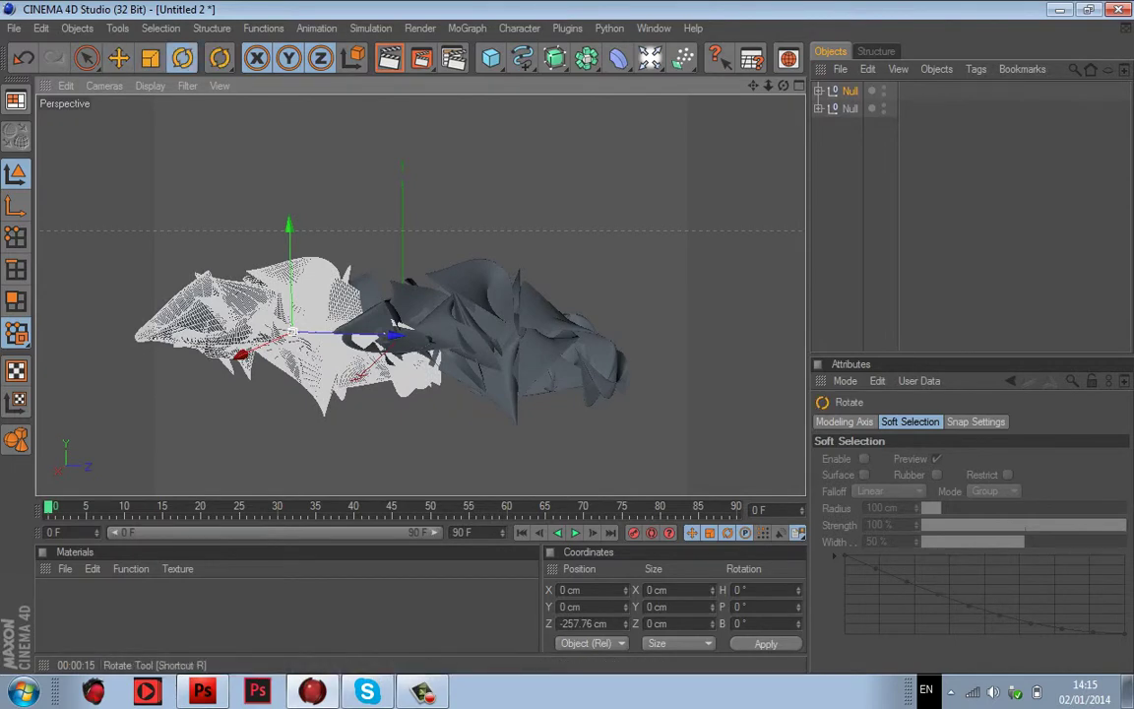
{"action": "left_click_drag", "start_coordinate": [330, 279], "coordinate": [350, 303]}
{"action": "left_click_drag", "start_coordinate": [275, 305], "coordinate": [272, 309]}
{"action": "left_click_drag", "start_coordinate": [257, 379], "coordinate": [359, 303]}
{"action": "left_click", "coordinate": [935, 216]}
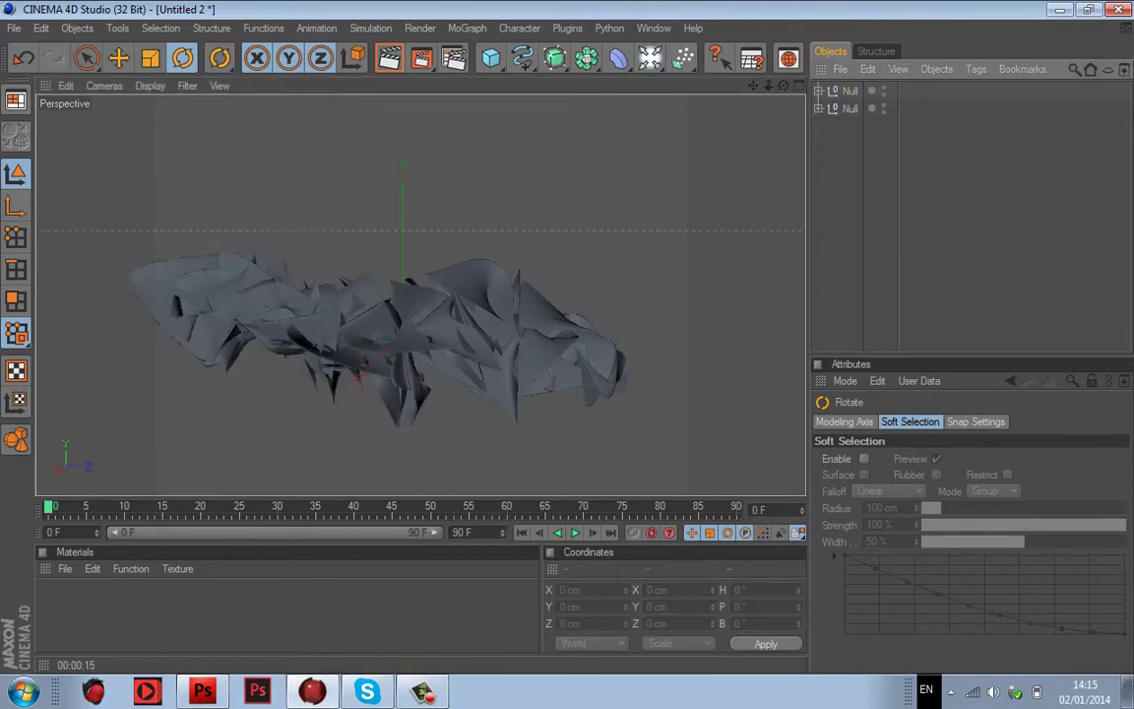
{"action": "mouse_move", "coordinate": [783, 86]}
{"action": "left_mouse_down"}
{"action": "mouse_move", "coordinate": [756, 95]}
{"action": "mouse_move", "coordinate": [784, 103]}
{"action": "left_mouse_up"}
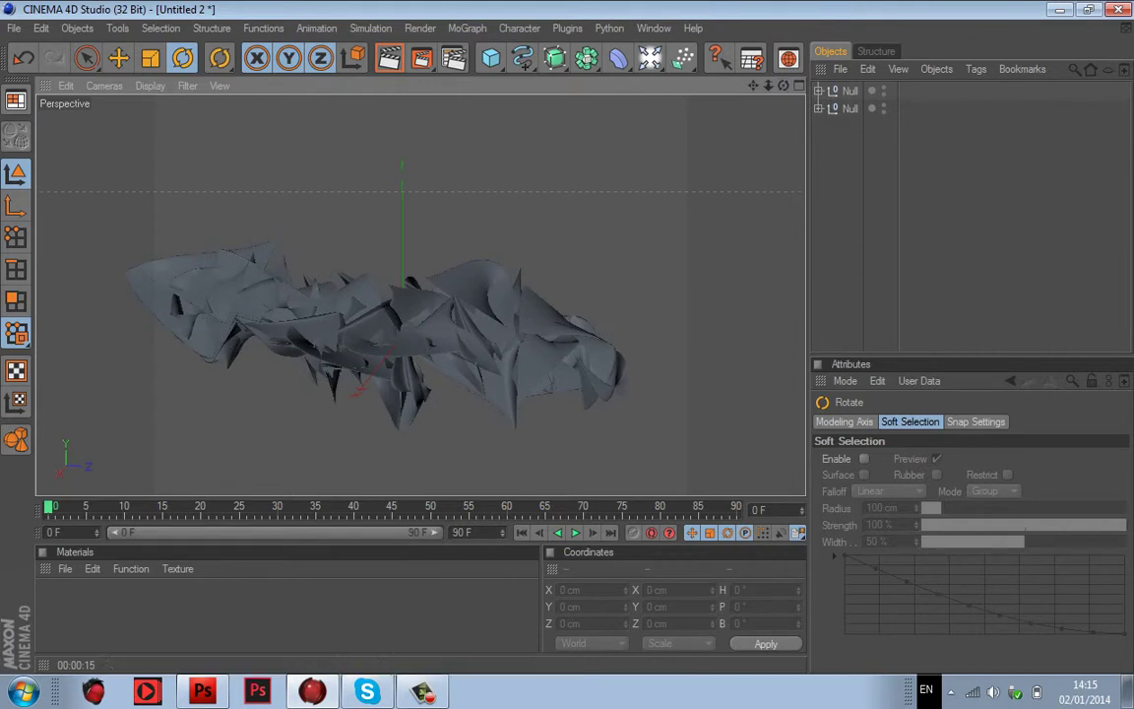
Step: Create a new material and open it in the Material Editor
{"action": "left_click", "coordinate": [65, 568]}
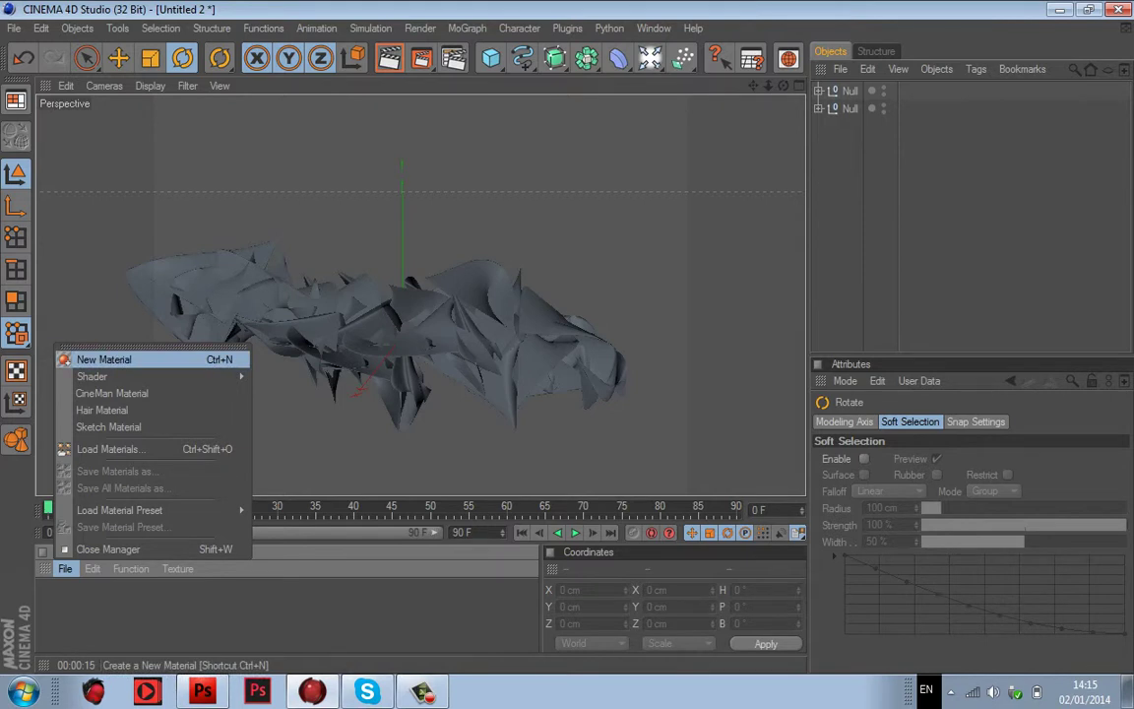
{"action": "left_click", "coordinate": [103, 359]}
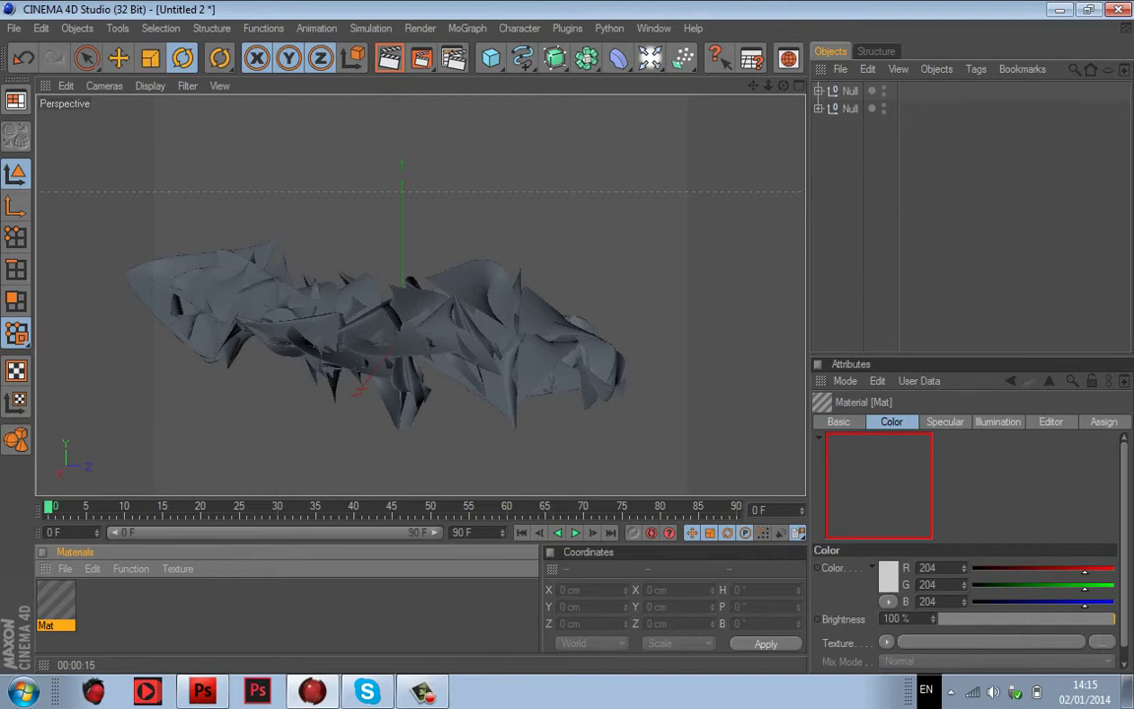
{"action": "double_click", "coordinate": [56, 601]}
{"action": "left_click_drag", "start_coordinate": [448, 122], "coordinate": [568, 274]}
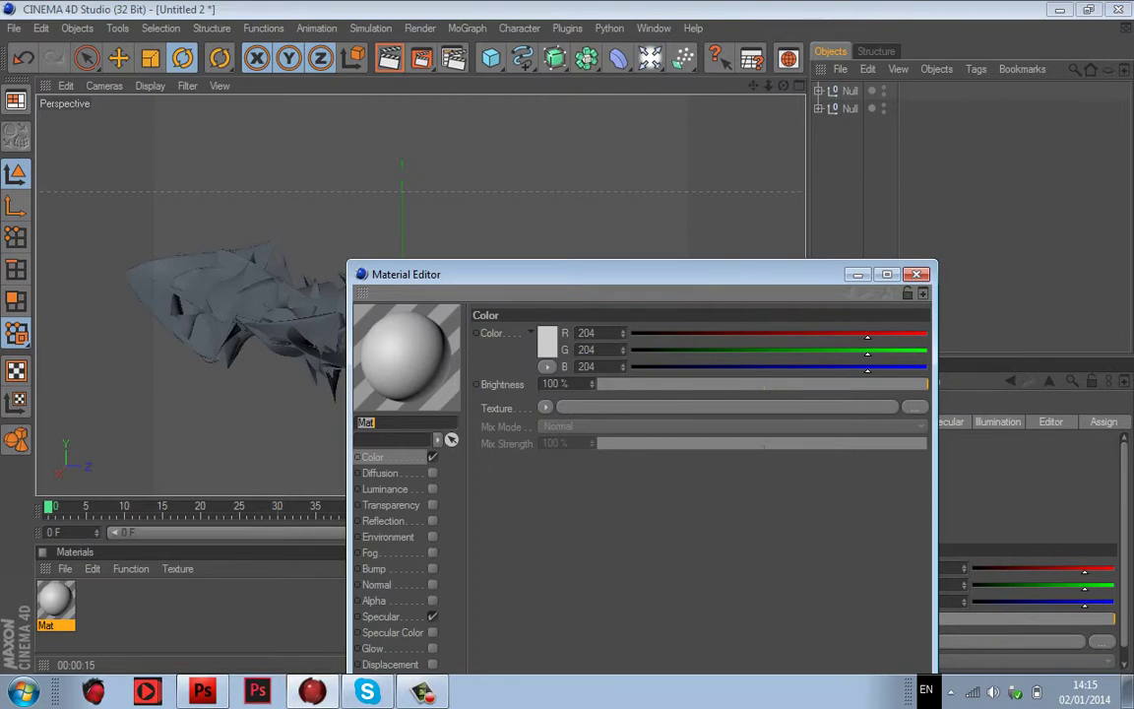
{"action": "left_click", "coordinate": [65, 569]}
{"action": "left_click", "coordinate": [65, 569]}
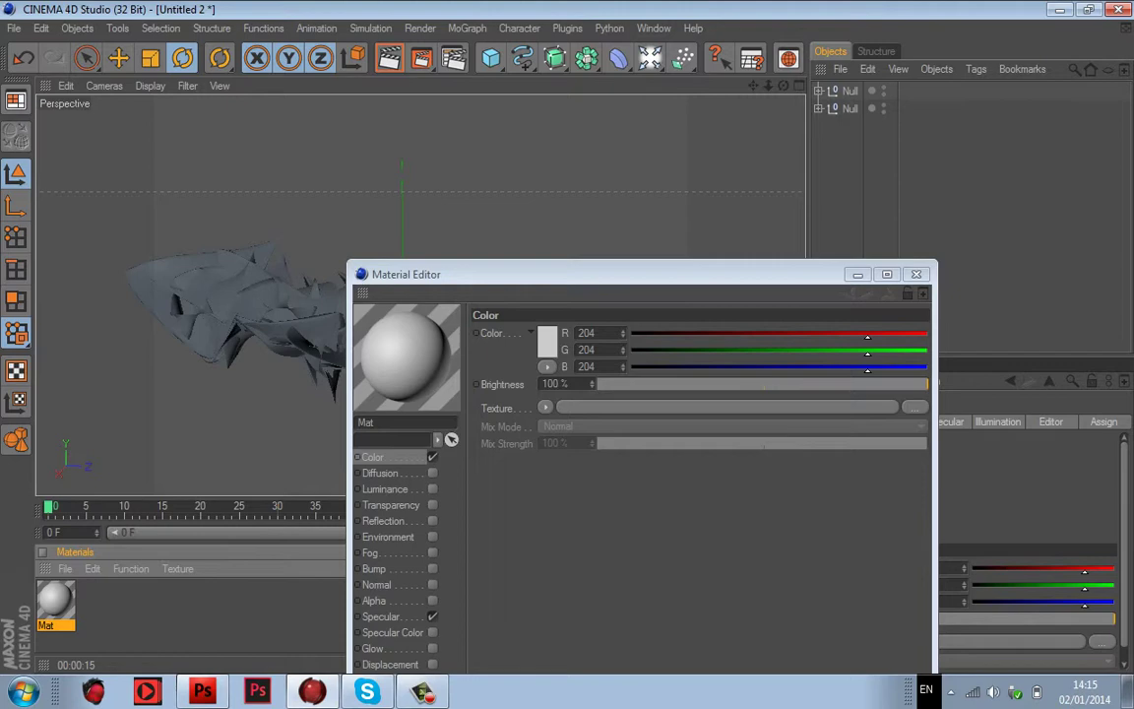
Step: Apply the new material Mat to both null groups
{"action": "left_click_drag", "start_coordinate": [566, 273], "coordinate": [446, 349]}
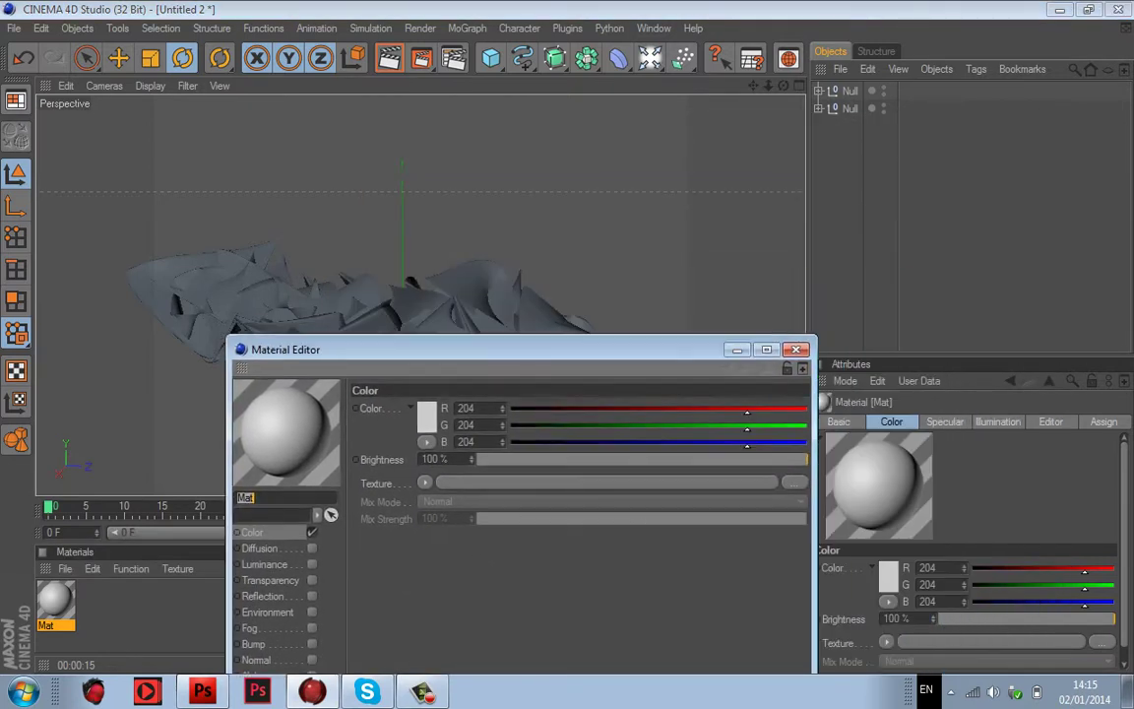
{"action": "left_click", "coordinate": [56, 599]}
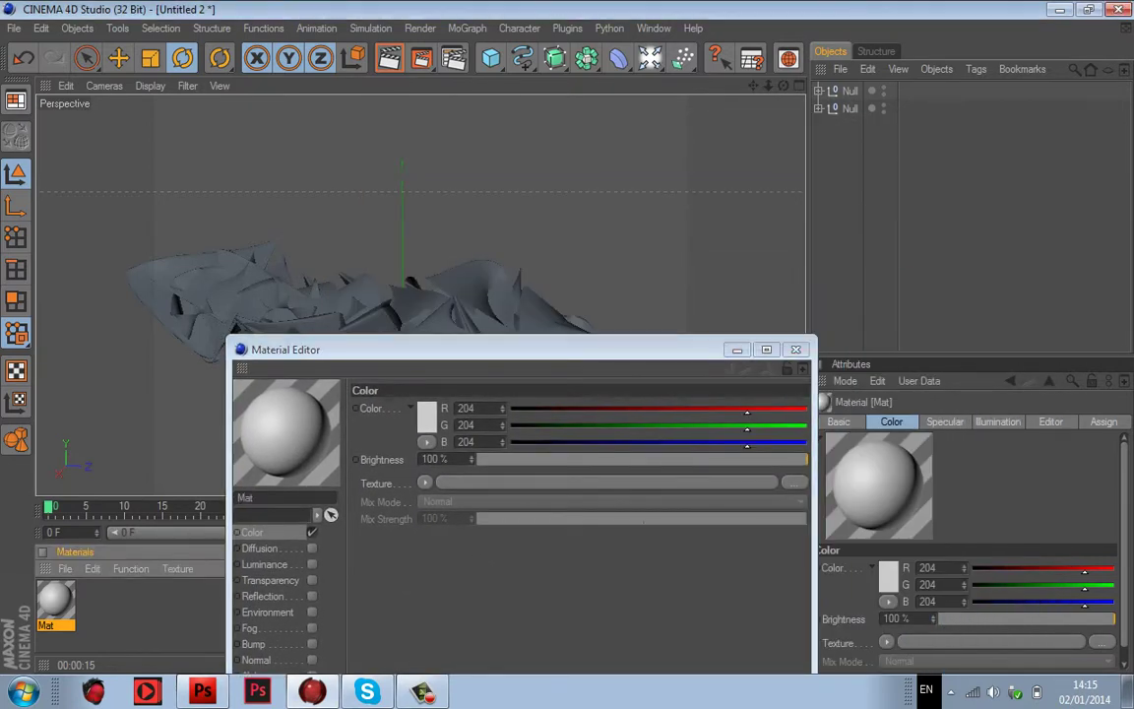
{"action": "left_click_drag", "start_coordinate": [57, 598], "coordinate": [849, 91]}
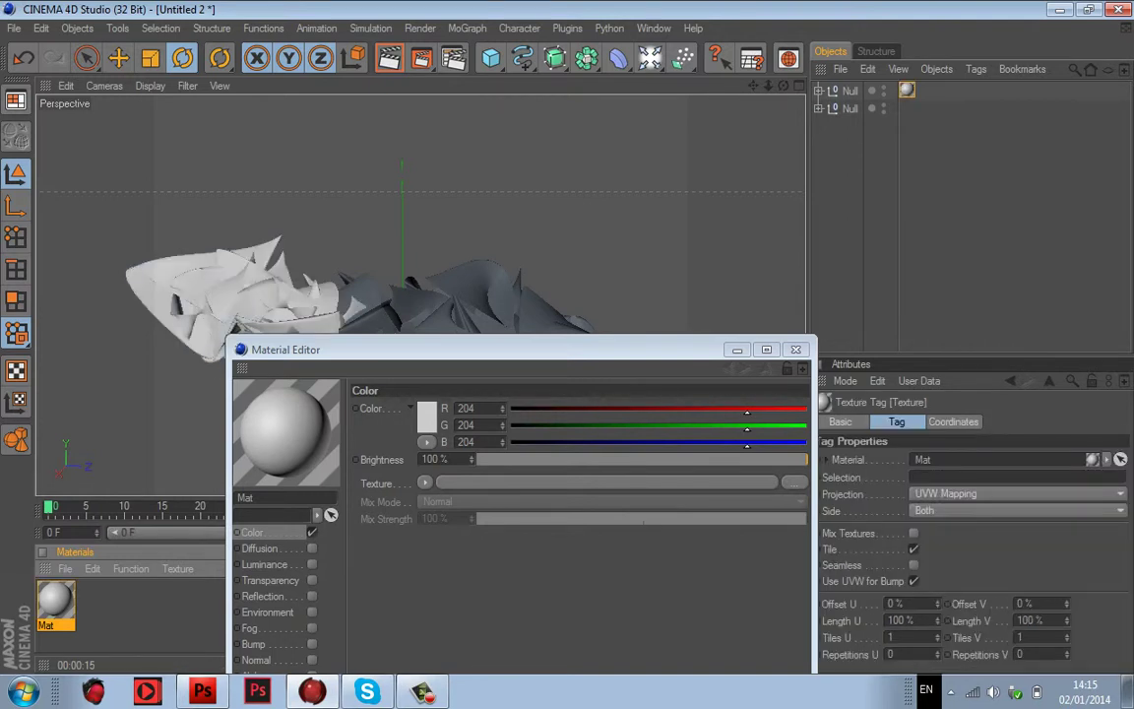
{"action": "left_click_drag", "start_coordinate": [56, 598], "coordinate": [850, 108]}
{"action": "left_click_drag", "start_coordinate": [492, 349], "coordinate": [233, 644]}
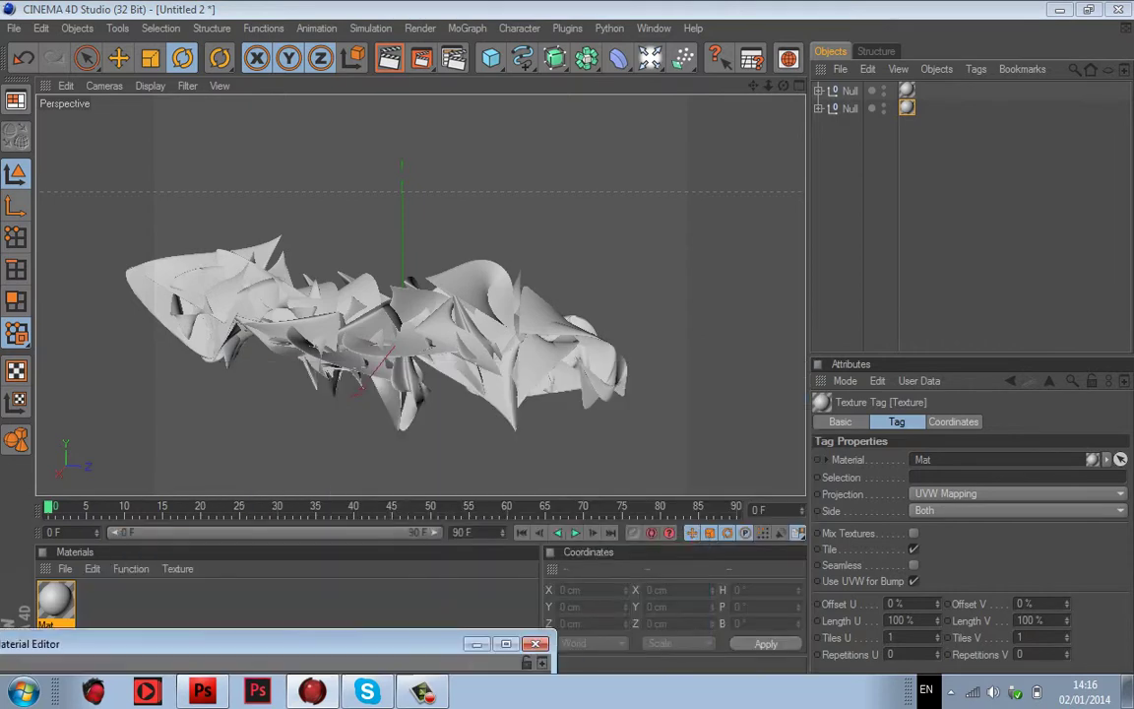
Step: Set the material's color to red with RGB 227, 20, 20
{"action": "left_click_drag", "start_coordinate": [26, 644], "coordinate": [611, 165]}
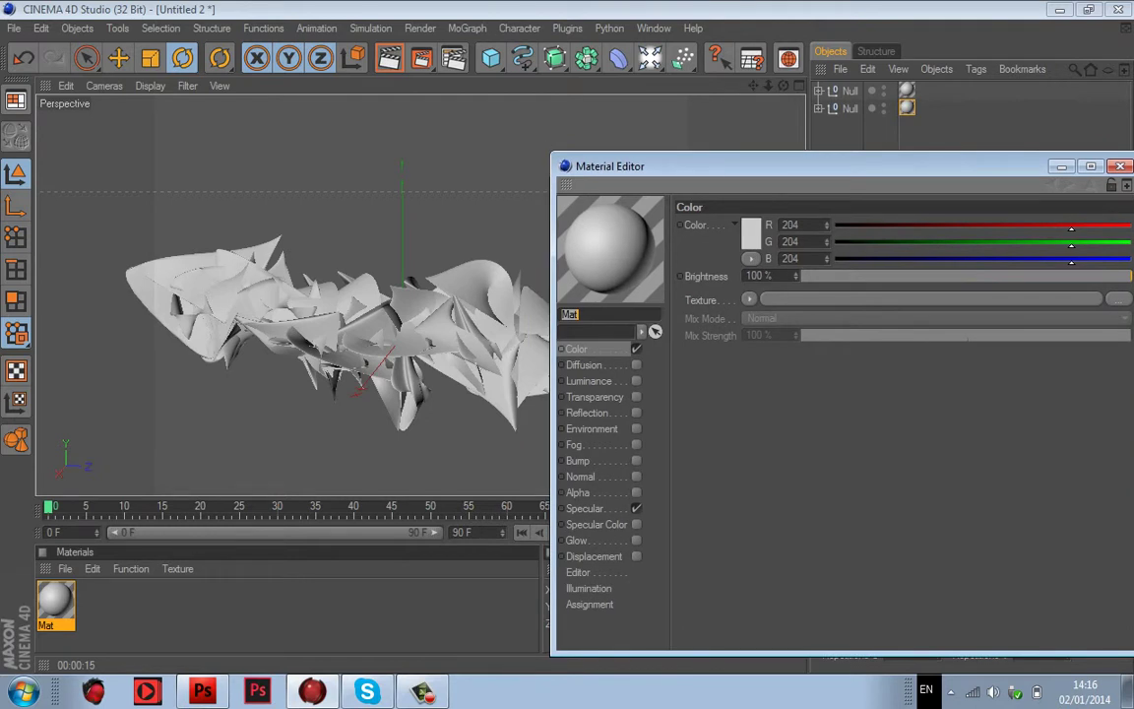
{"action": "left_click", "coordinate": [751, 234]}
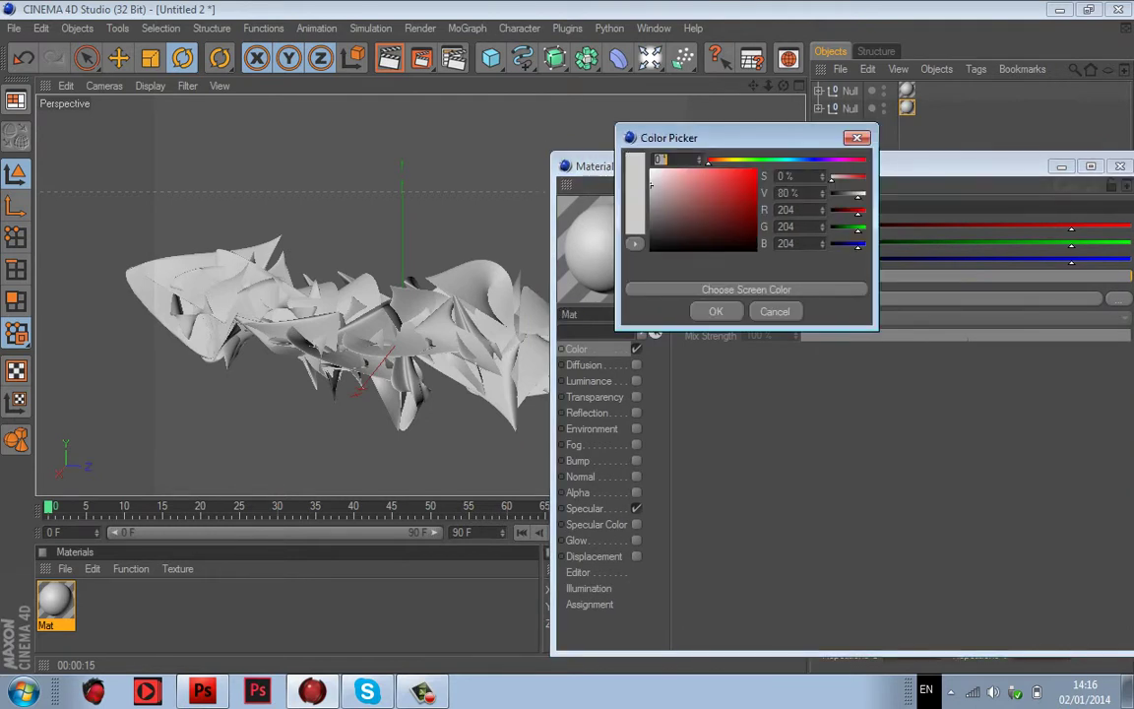
{"action": "left_click", "coordinate": [742, 178]}
{"action": "left_click", "coordinate": [716, 311]}
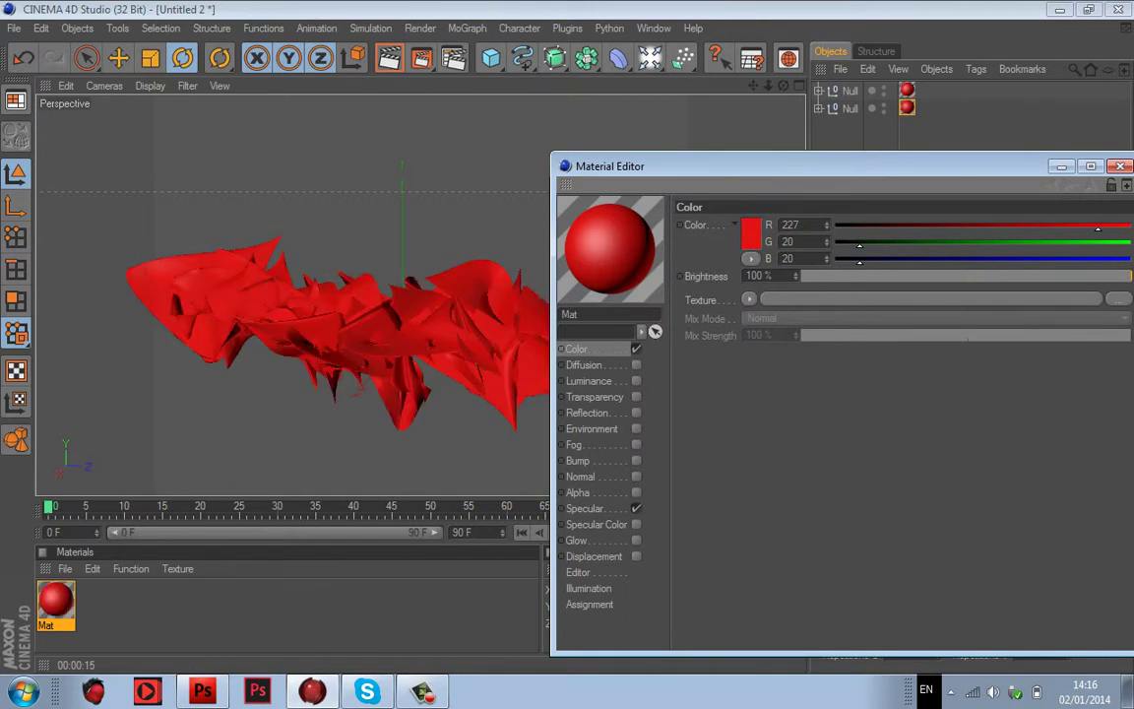
{"action": "left_click", "coordinate": [750, 236]}
{"action": "left_click", "coordinate": [719, 322]}
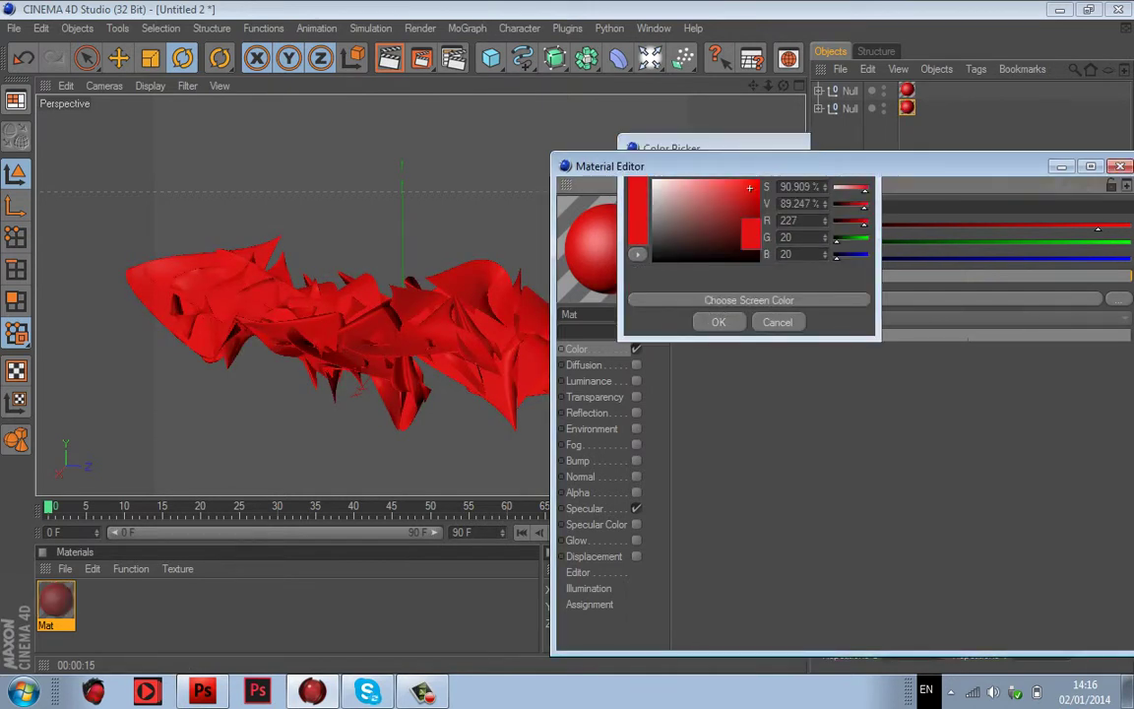
Step: Start loading an image as the material's color texture and browse to the GFX > Wallpapers folder on the F: drive
{"action": "left_click", "coordinate": [749, 300]}
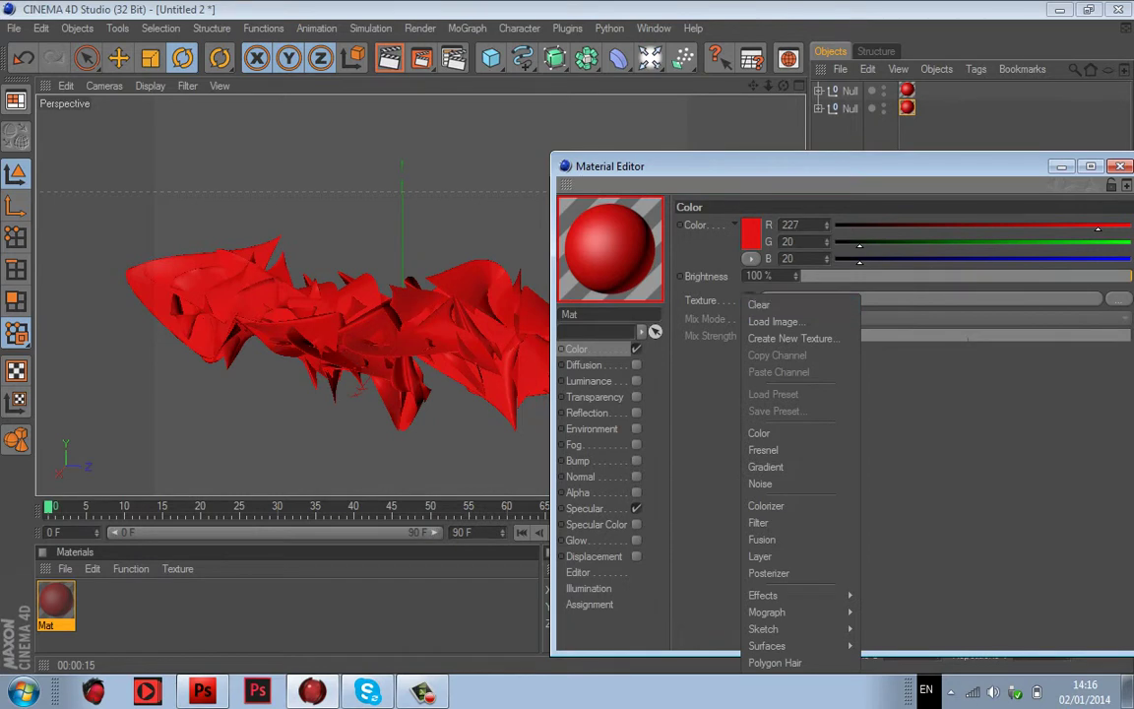
{"action": "left_click", "coordinate": [773, 321]}
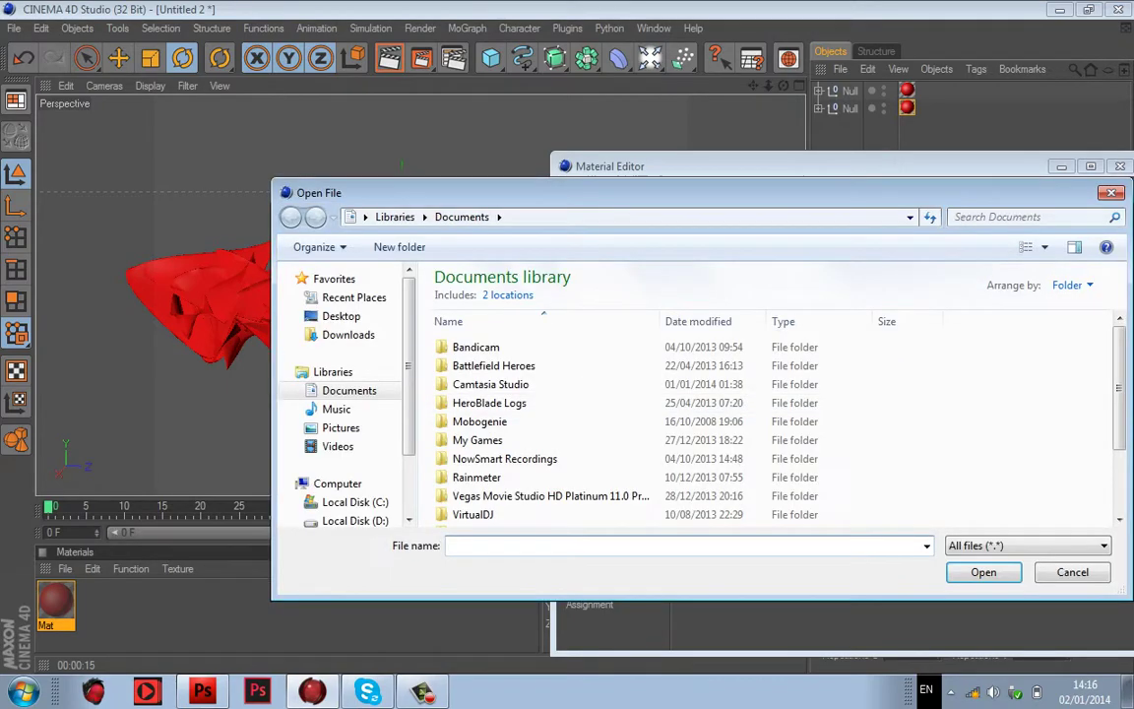
{"action": "left_click_drag", "start_coordinate": [414, 193], "coordinate": [584, 201]}
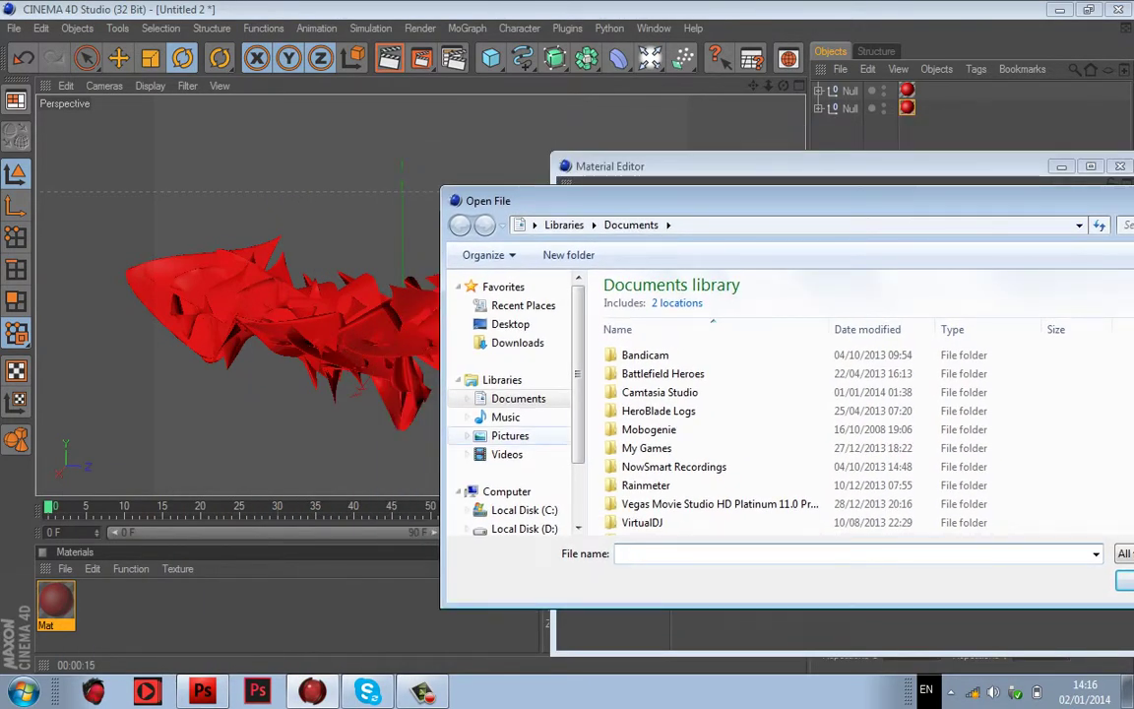
{"action": "scroll", "coordinate": [492, 435], "scroll_direction": "down", "scroll_amount": 2}
{"action": "left_click", "coordinate": [530, 464]}
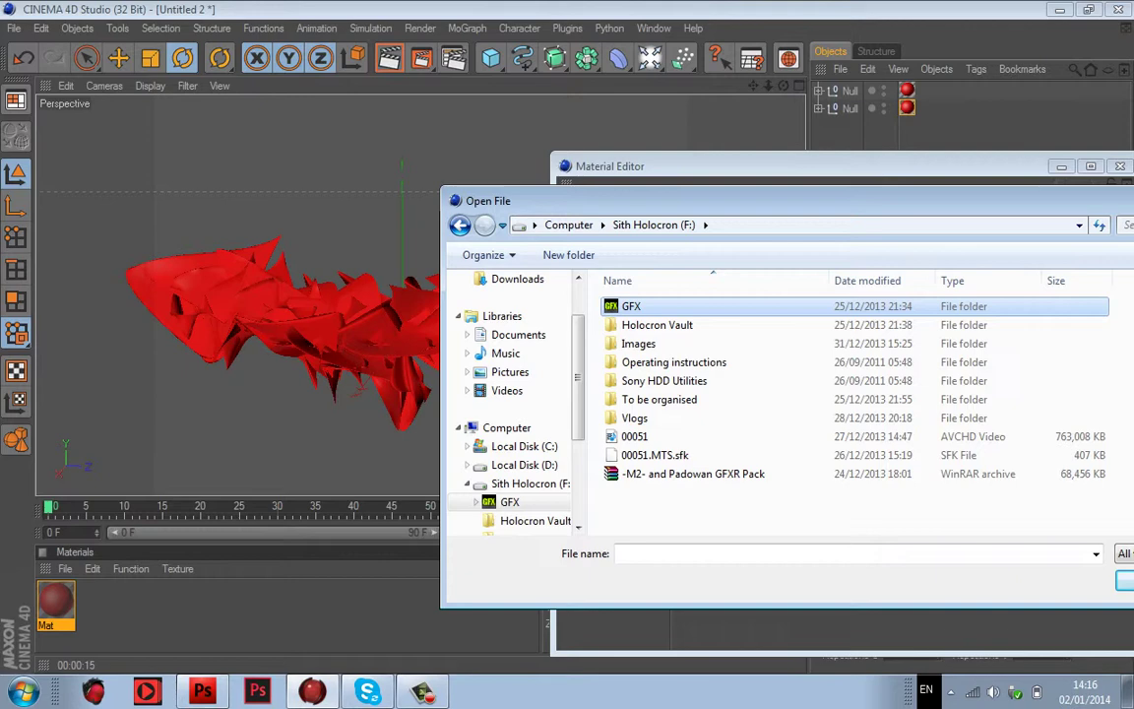
{"action": "double_click", "coordinate": [631, 306]}
{"action": "mouse_move", "coordinate": [630, 201]}
{"action": "left_mouse_down"}
{"action": "mouse_move", "coordinate": [558, 415]}
{"action": "mouse_move", "coordinate": [460, 261]}
{"action": "left_mouse_up"}
{"action": "double_click", "coordinate": [561, 521]}
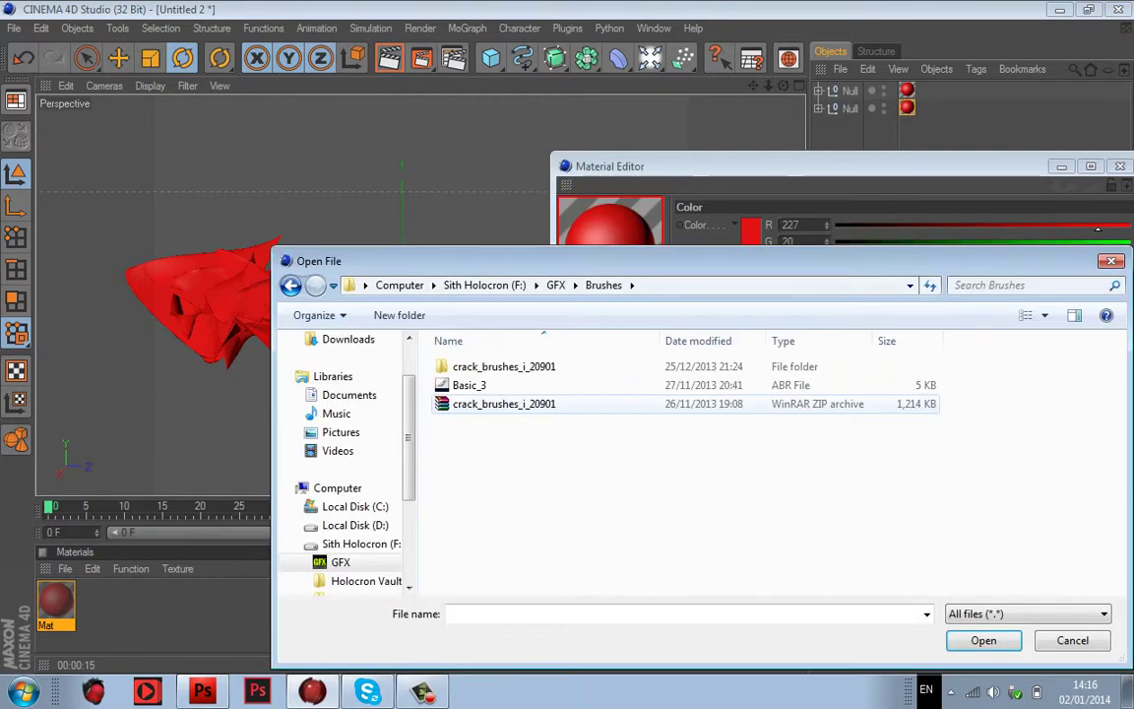
{"action": "left_click", "coordinate": [556, 284]}
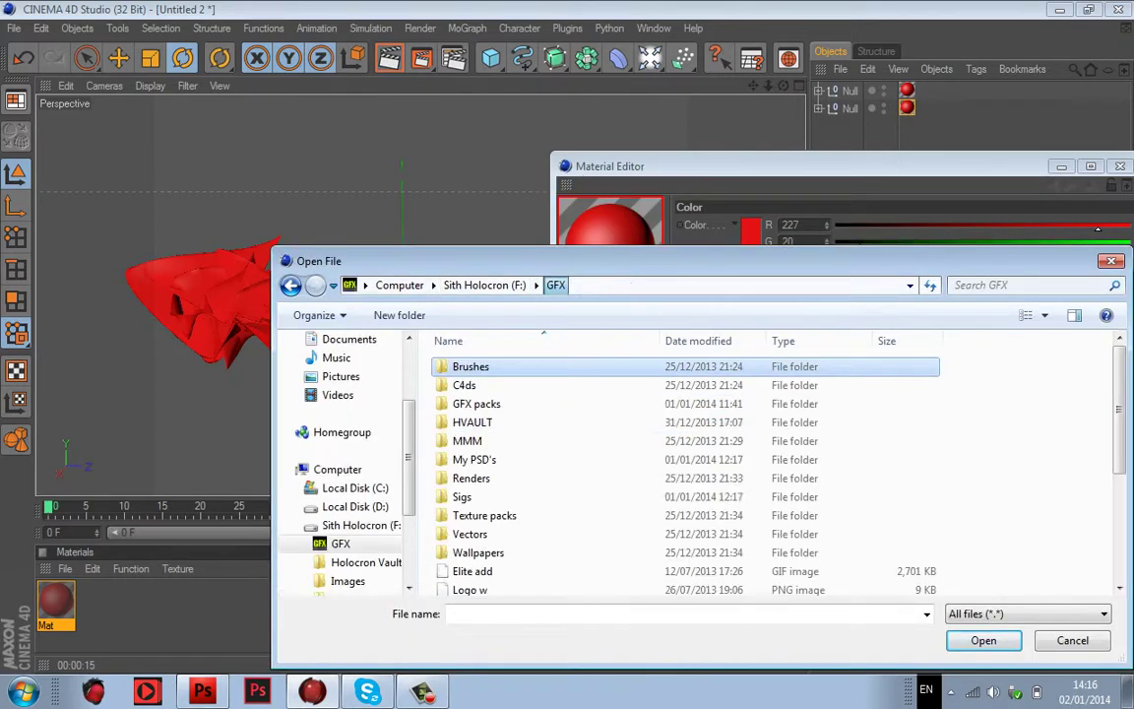
{"action": "double_click", "coordinate": [479, 552]}
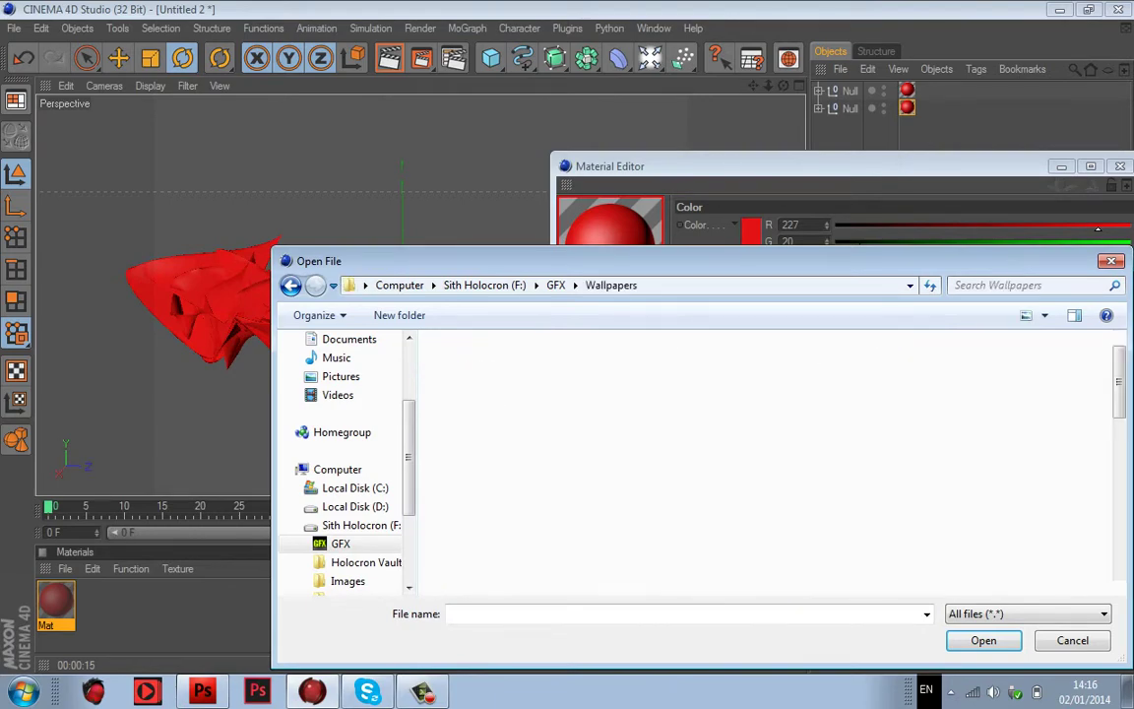
{"action": "left_click_drag", "start_coordinate": [552, 261], "coordinate": [434, 189]}
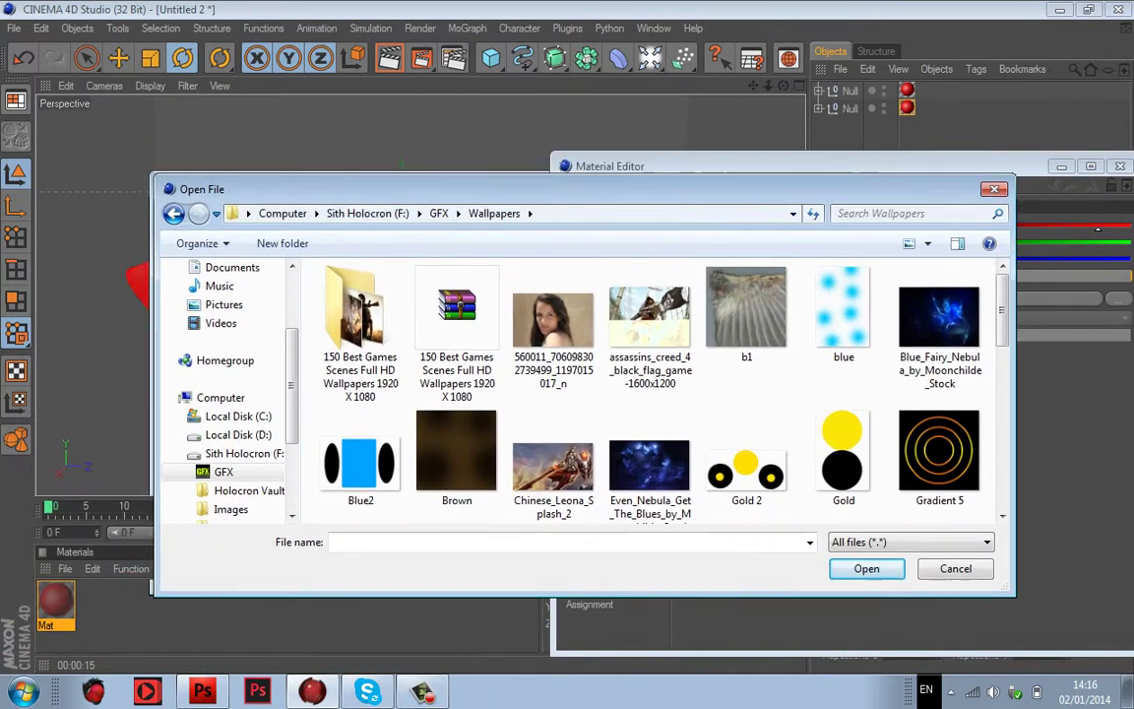
{"action": "left_click_drag", "start_coordinate": [348, 189], "coordinate": [376, 195]}
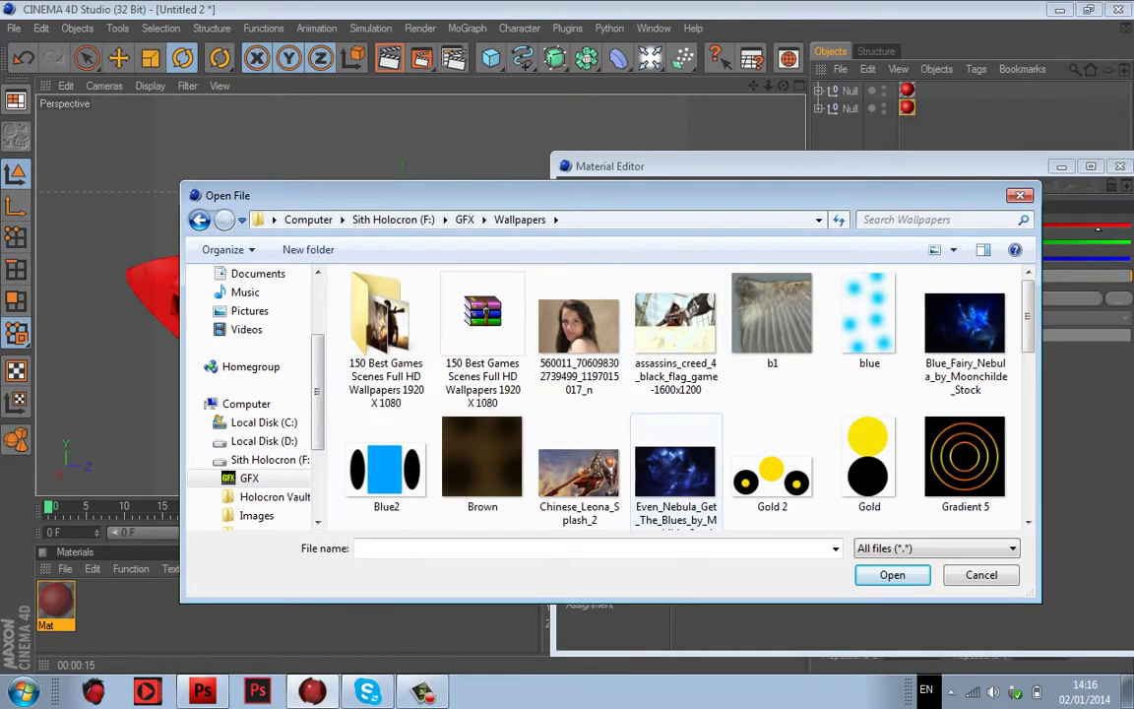
Step: Enlarge the thumbnails of the images in the Wallpapers folder
{"action": "scroll", "coordinate": [857, 325], "scroll_direction": "down", "scroll_amount": 3}
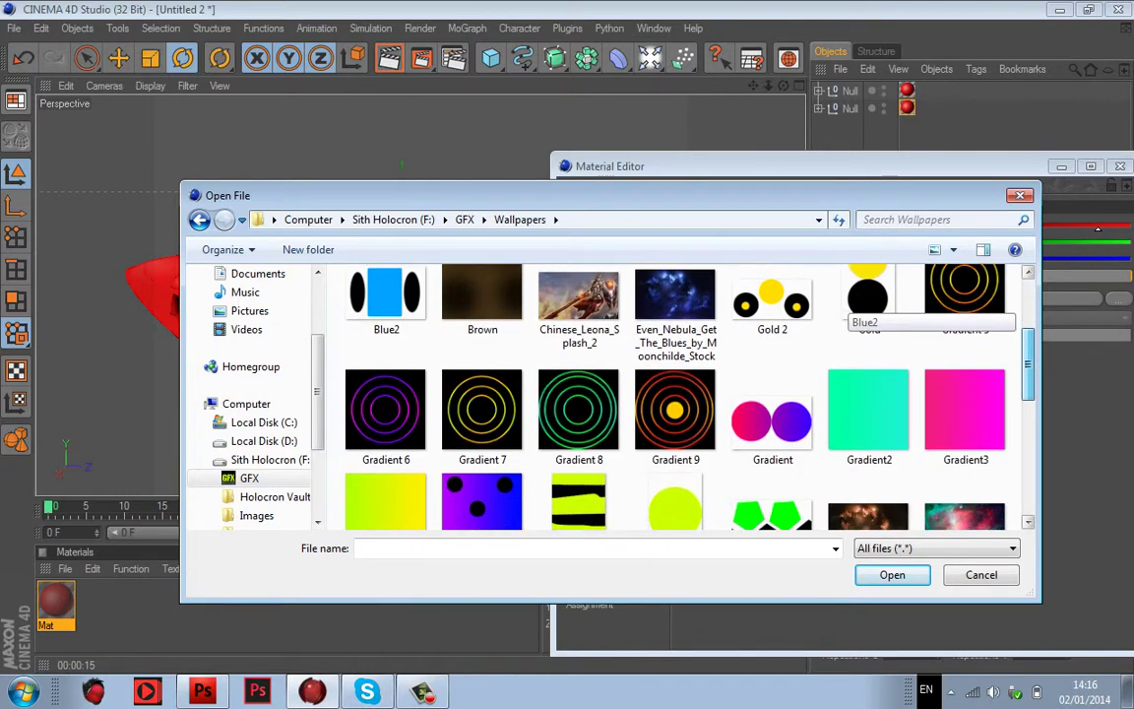
{"action": "scroll", "coordinate": [857, 325], "scroll_direction": "up", "scroll_amount": 2}
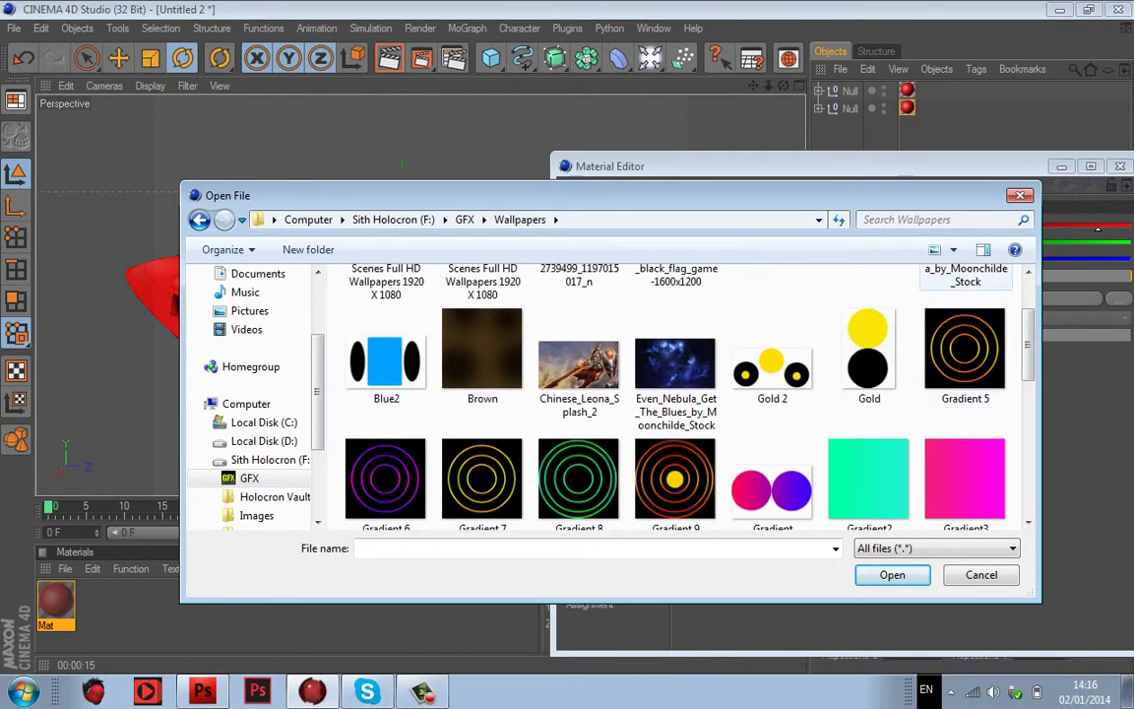
{"action": "left_click", "coordinate": [953, 249]}
{"action": "left_click", "coordinate": [1034, 219]}
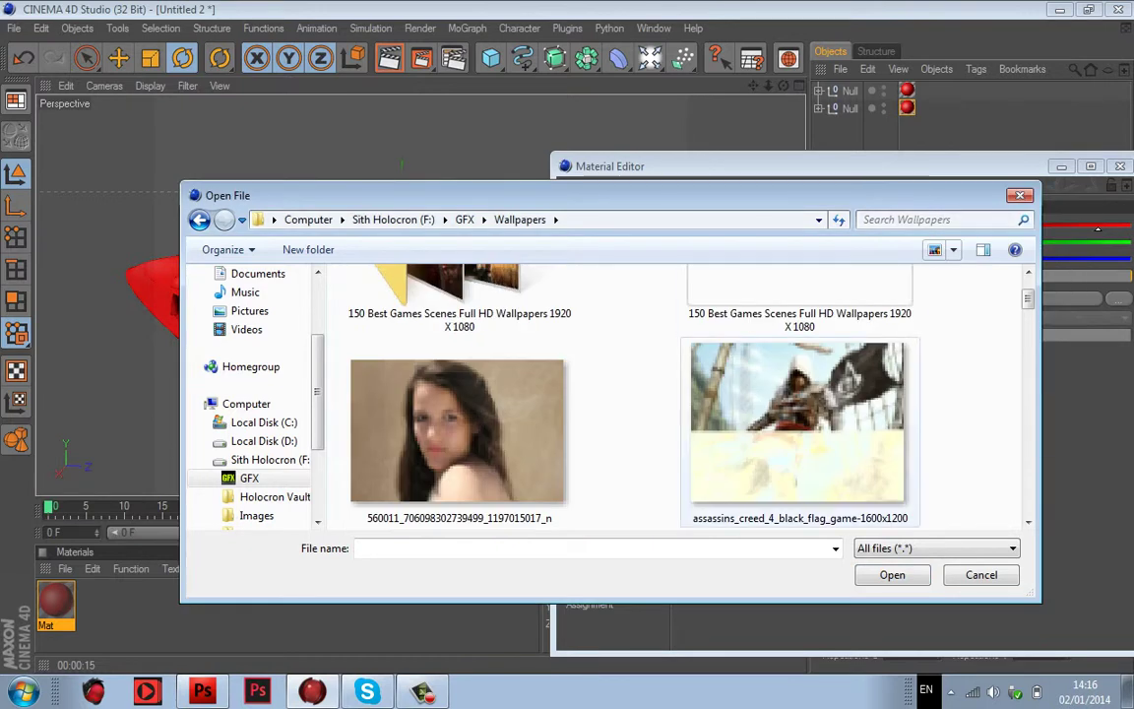
Step: Look through the wallpaper and gradient images for one suitable as the material's color texture
{"action": "scroll", "coordinate": [923, 270], "scroll_direction": "down", "scroll_amount": 6}
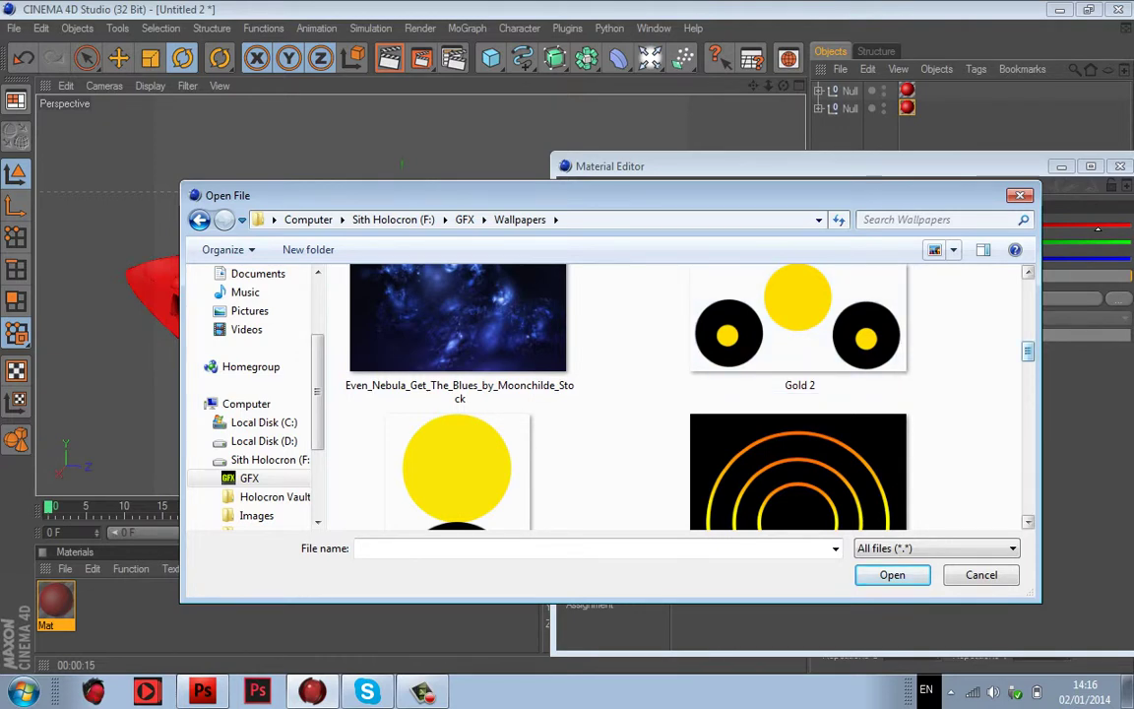
{"action": "scroll", "coordinate": [845, 345], "scroll_direction": "down", "scroll_amount": 5}
{"action": "scroll", "coordinate": [845, 344], "scroll_direction": "down", "scroll_amount": 4}
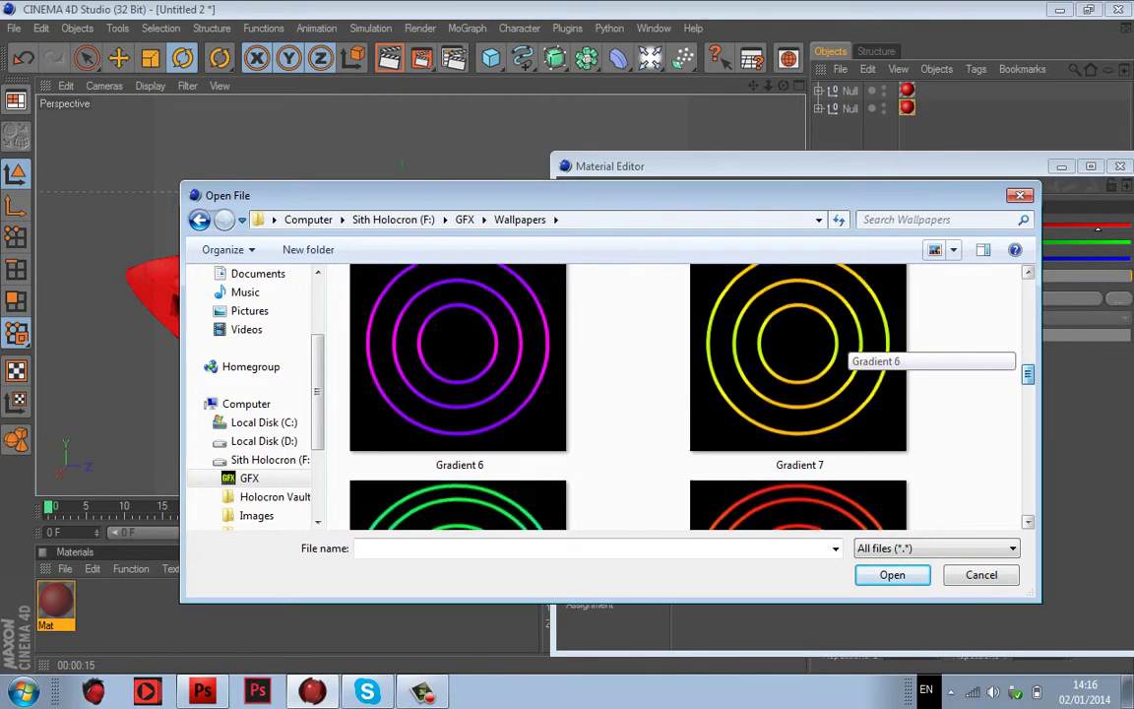
{"action": "scroll", "coordinate": [845, 344], "scroll_direction": "down", "scroll_amount": 5}
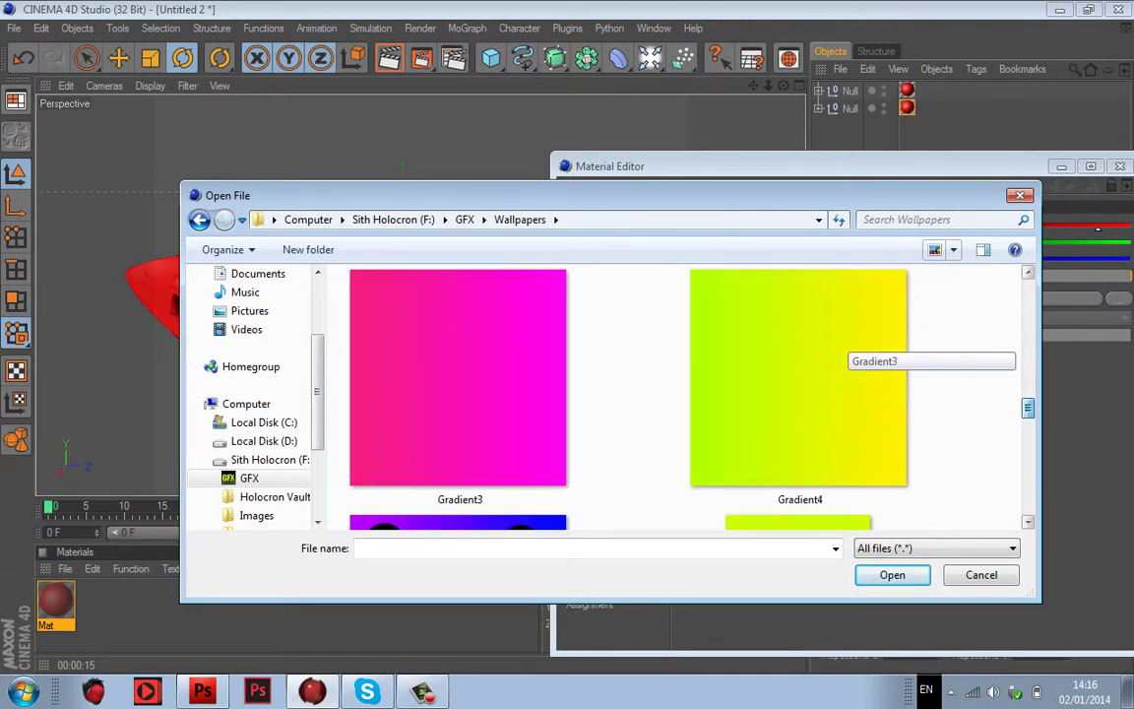
{"action": "scroll", "coordinate": [845, 344], "scroll_direction": "up", "scroll_amount": 1}
{"action": "scroll", "coordinate": [845, 344], "scroll_direction": "down", "scroll_amount": 3}
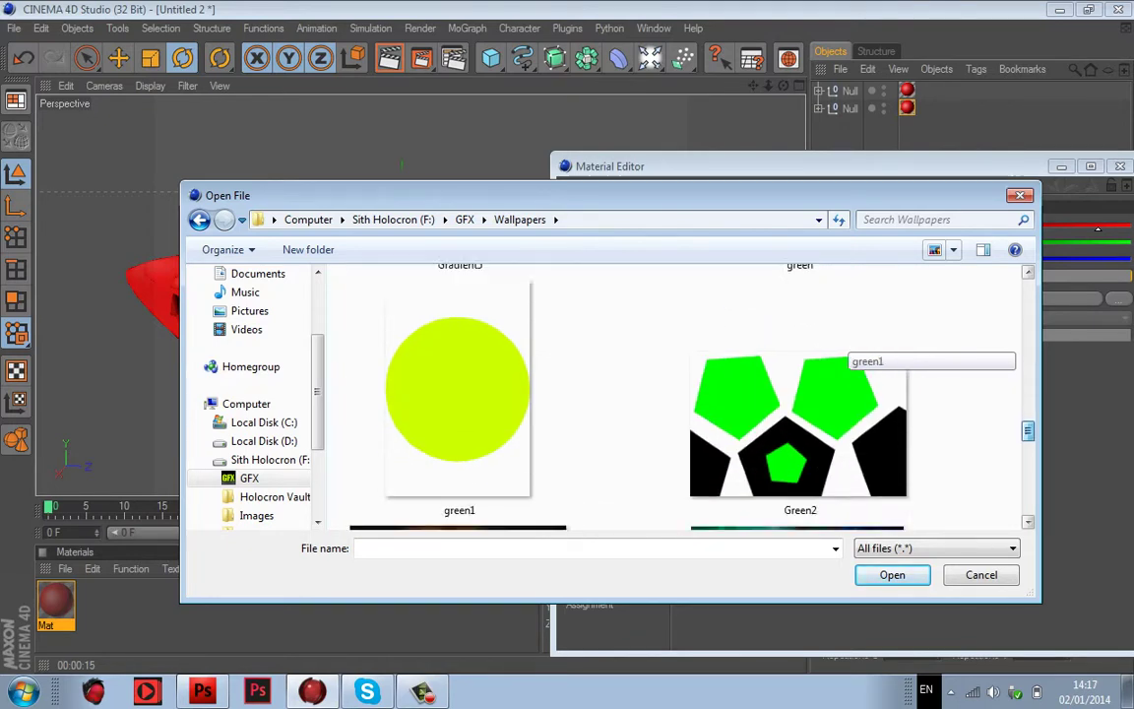
{"action": "scroll", "coordinate": [845, 344], "scroll_direction": "up", "scroll_amount": 1}
{"action": "scroll", "coordinate": [844, 345], "scroll_direction": "down", "scroll_amount": 1}
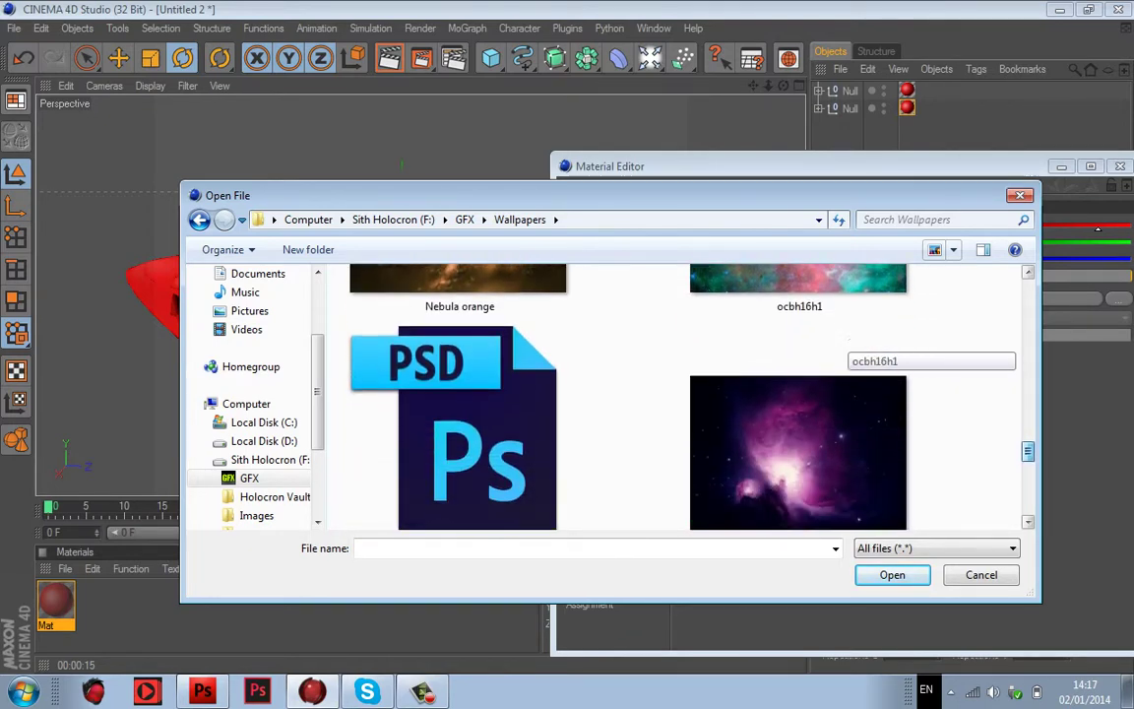
{"action": "scroll", "coordinate": [845, 344], "scroll_direction": "up", "scroll_amount": 2}
{"action": "scroll", "coordinate": [844, 344], "scroll_direction": "up", "scroll_amount": 2}
{"action": "scroll", "coordinate": [845, 345], "scroll_direction": "down", "scroll_amount": 2}
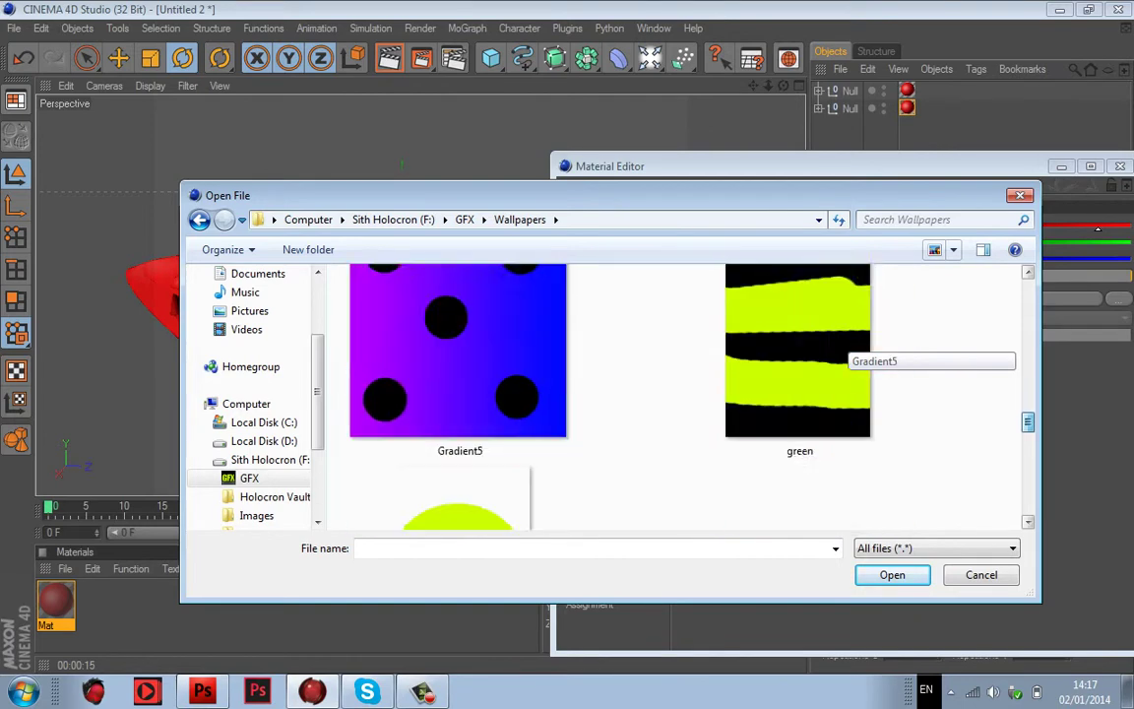
{"action": "scroll", "coordinate": [844, 344], "scroll_direction": "up", "scroll_amount": 2}
{"action": "scroll", "coordinate": [844, 345], "scroll_direction": "down", "scroll_amount": 2}
{"action": "scroll", "coordinate": [844, 344], "scroll_direction": "up", "scroll_amount": 2}
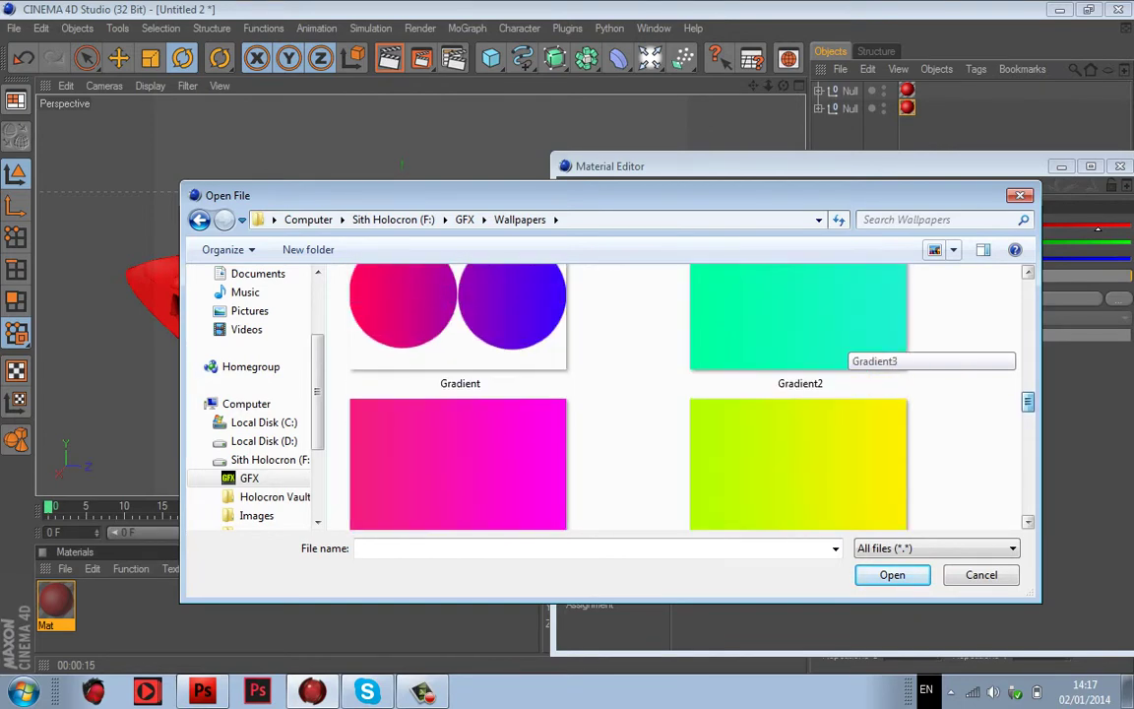
{"action": "scroll", "coordinate": [845, 345], "scroll_direction": "up", "scroll_amount": 4}
{"action": "scroll", "coordinate": [844, 347], "scroll_direction": "down", "scroll_amount": 1}
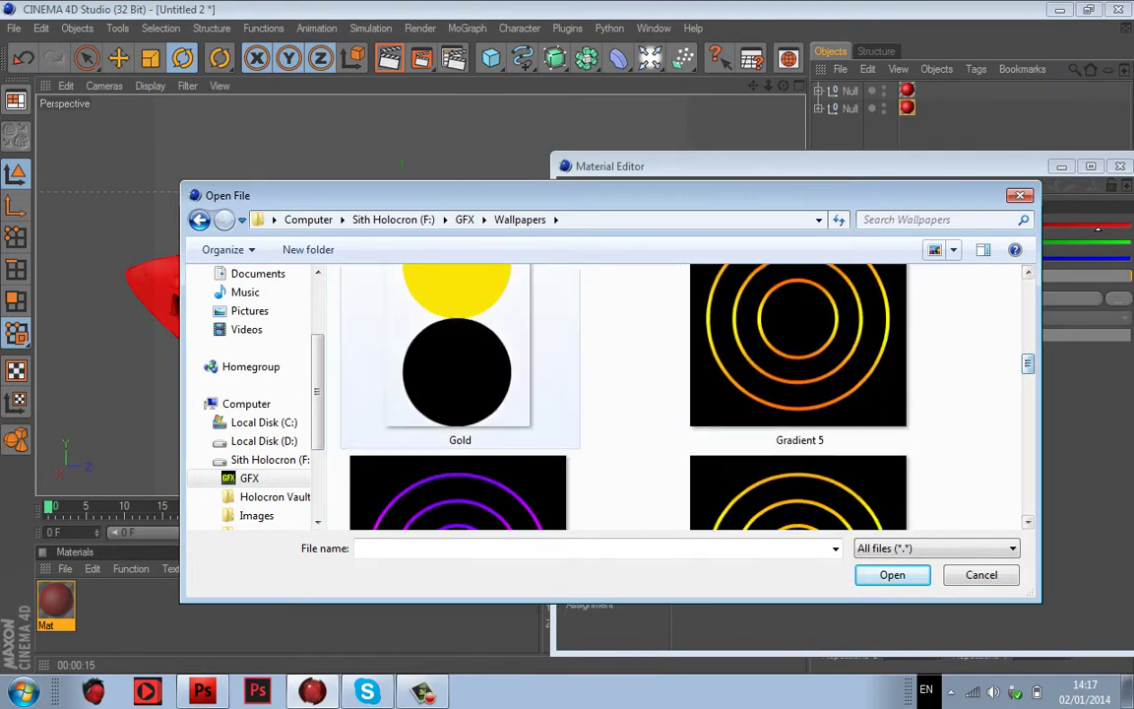
Step: Load the image Gold as the material's color texture and create a copy of it at the document location
{"action": "left_click", "coordinate": [458, 315]}
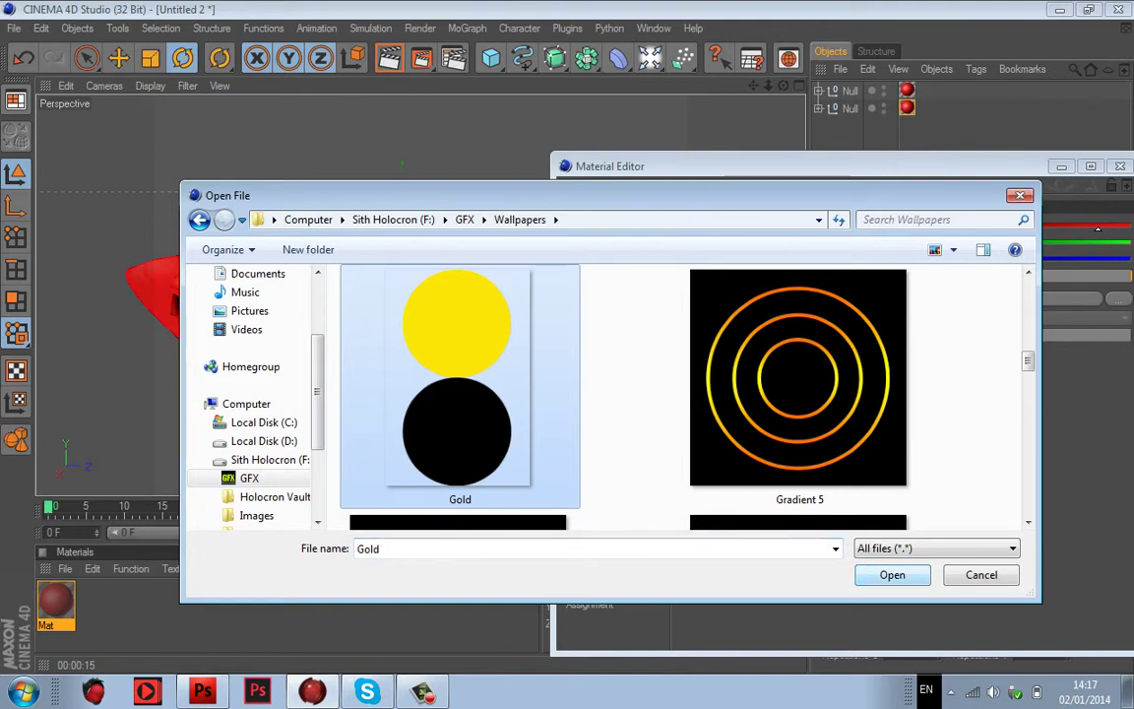
{"action": "key", "text": "Return"}
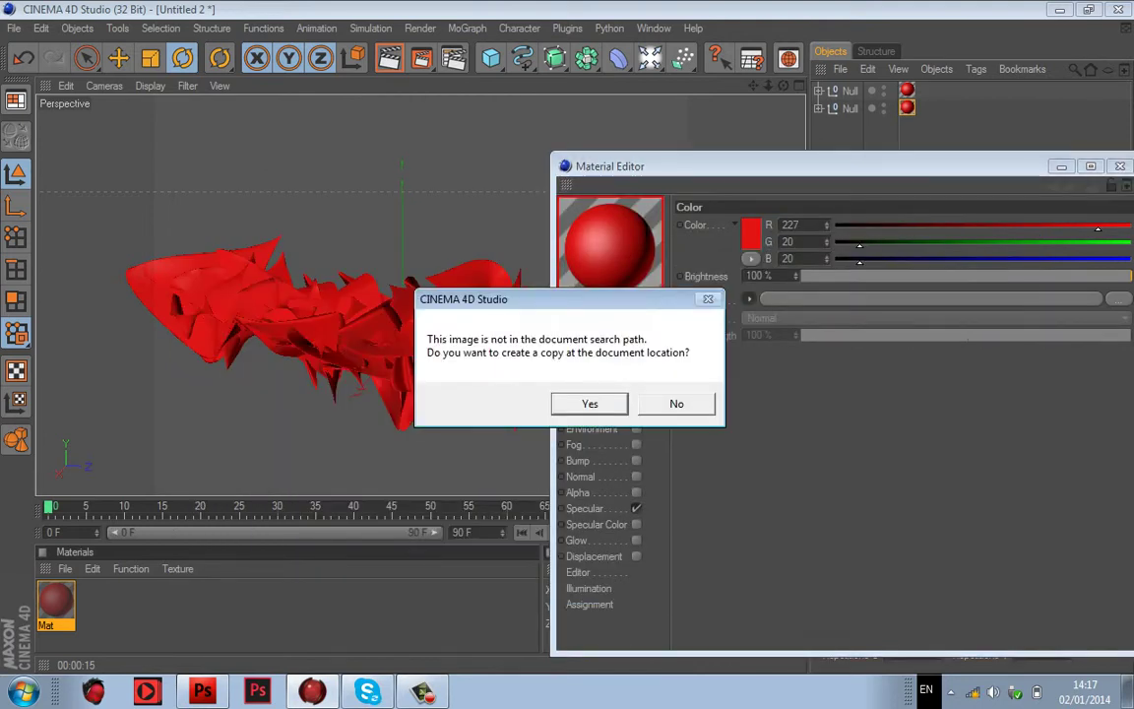
{"action": "key", "text": "Return"}
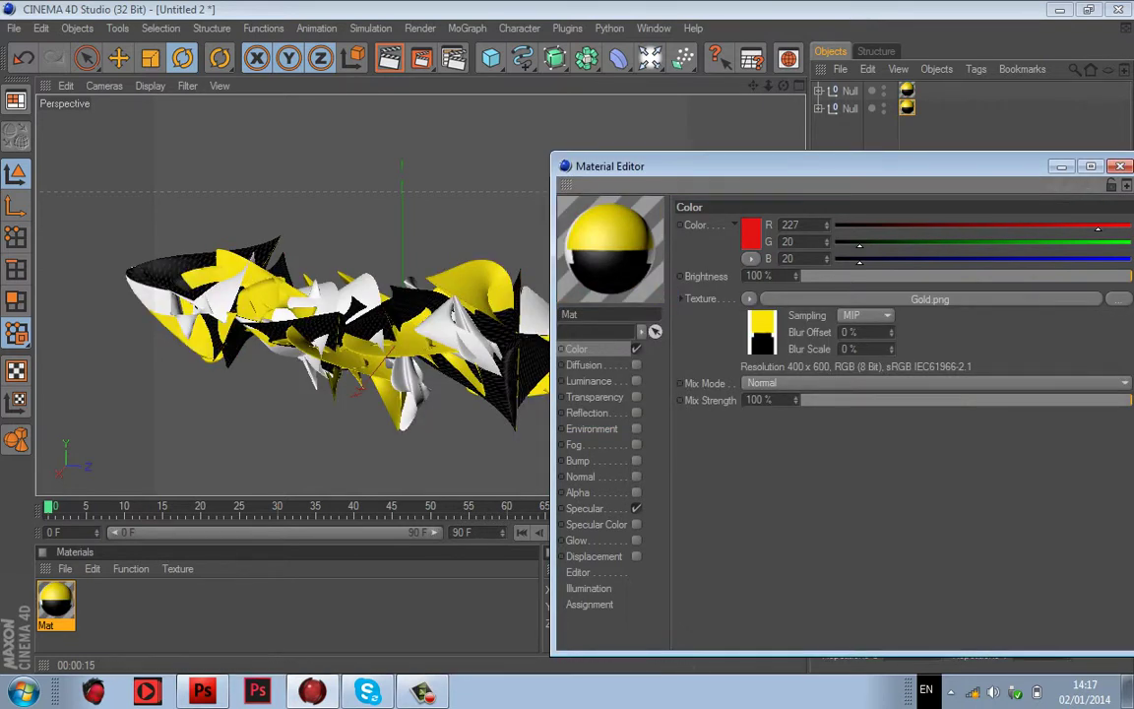
{"action": "left_click_drag", "start_coordinate": [788, 166], "coordinate": [859, 162]}
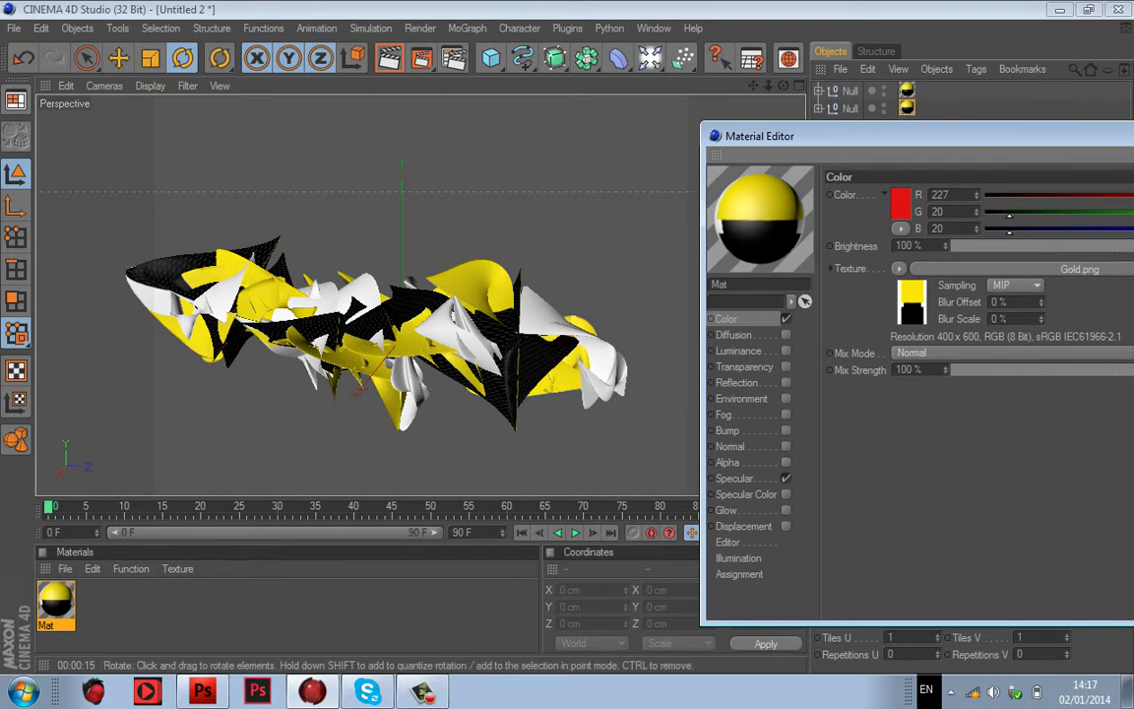
{"action": "left_click_drag", "start_coordinate": [837, 135], "coordinate": [654, 136]}
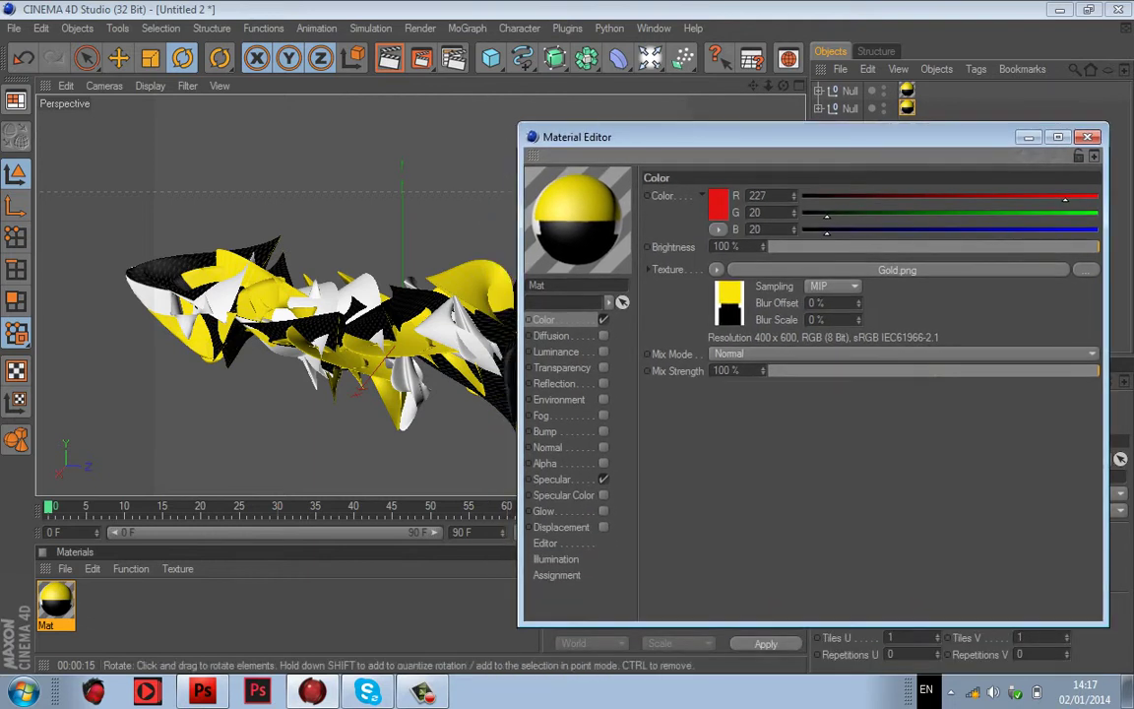
Step: Examine the Gold.png texture's shader properties and sampling options, and return to the material's color channel
{"action": "left_click", "coordinate": [730, 313]}
{"action": "left_click", "coordinate": [730, 320]}
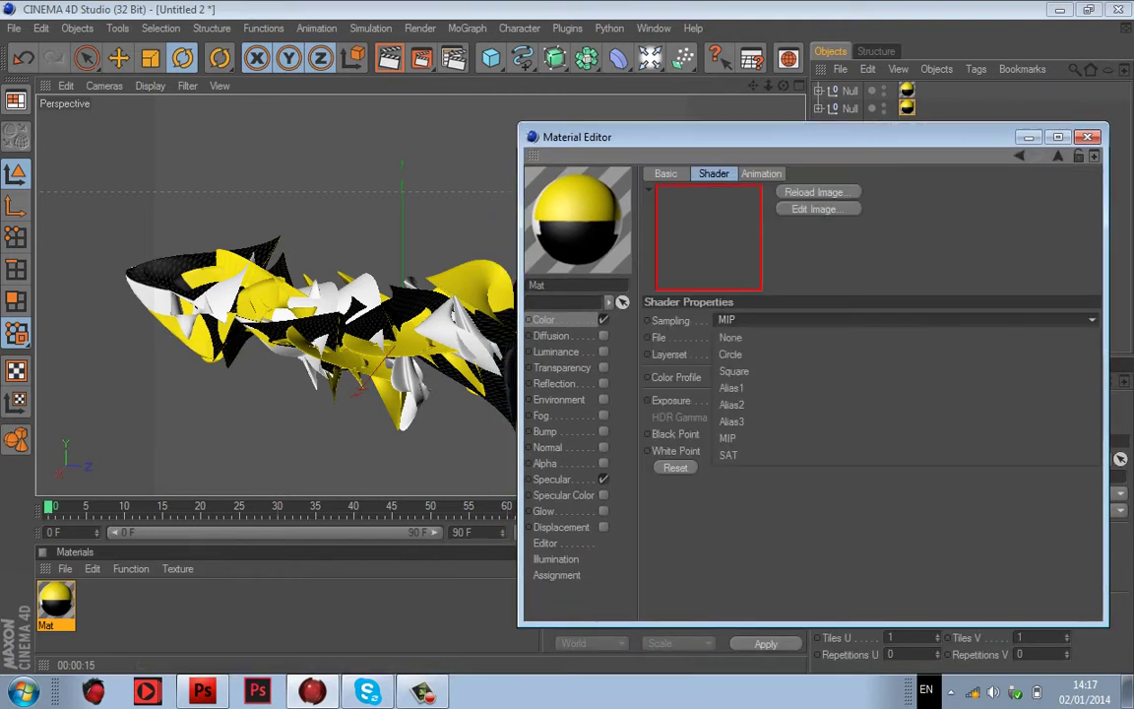
{"action": "left_click", "coordinate": [730, 320]}
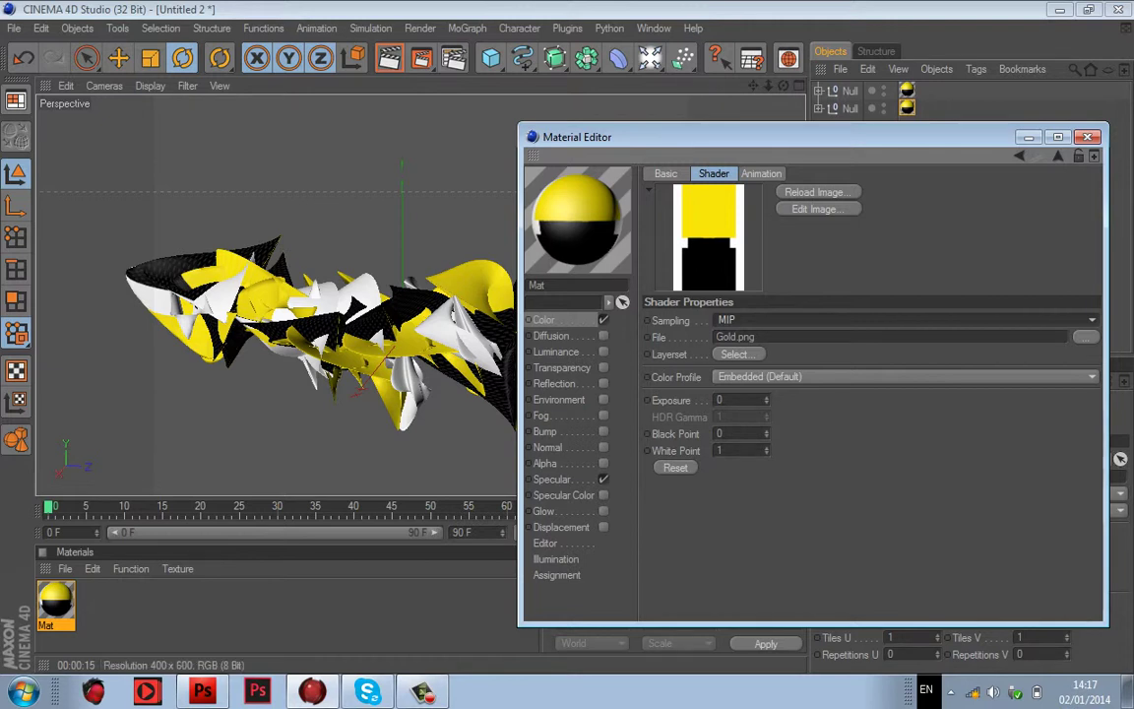
{"action": "left_click", "coordinate": [667, 173]}
{"action": "left_click", "coordinate": [544, 319]}
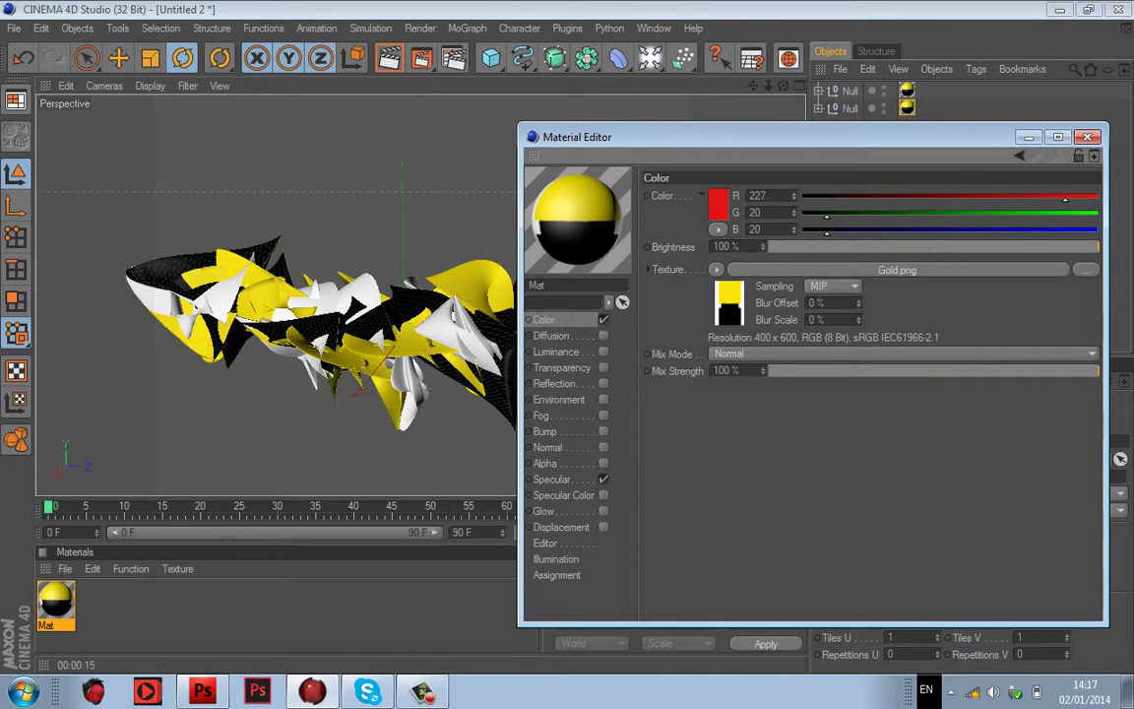
Step: Replace the Gold.png color texture with a Gradient shader and inspect the gradient's basic and shader properties
{"action": "left_click", "coordinate": [716, 269]}
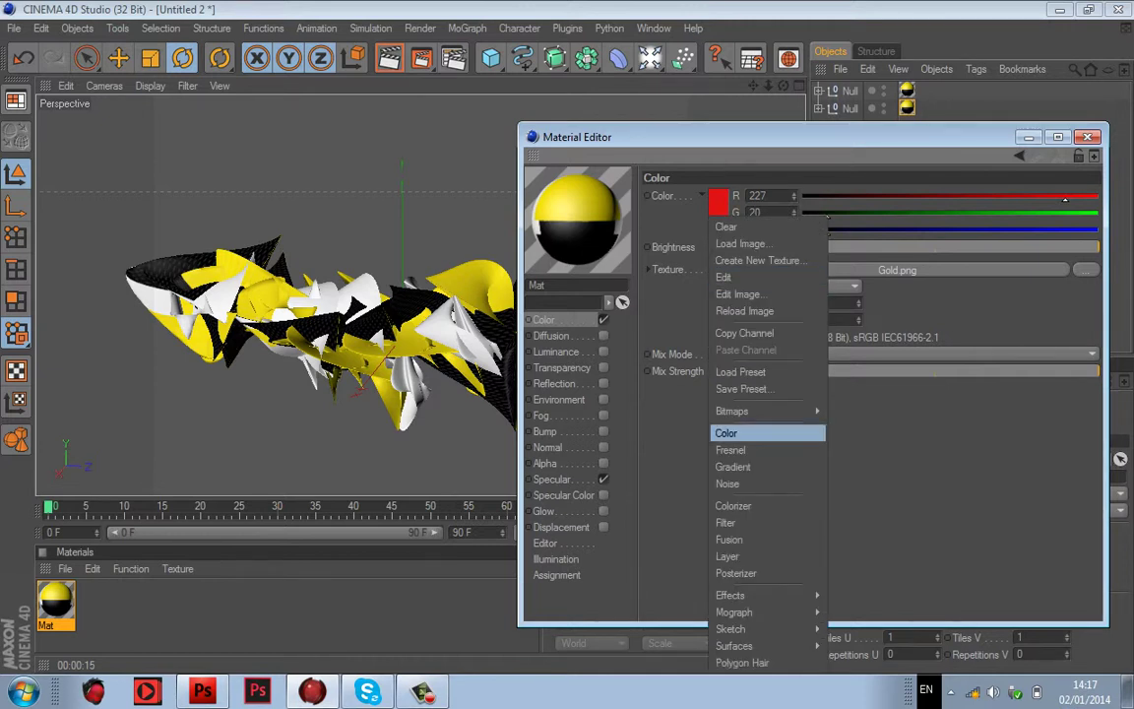
{"action": "left_click", "coordinate": [732, 467]}
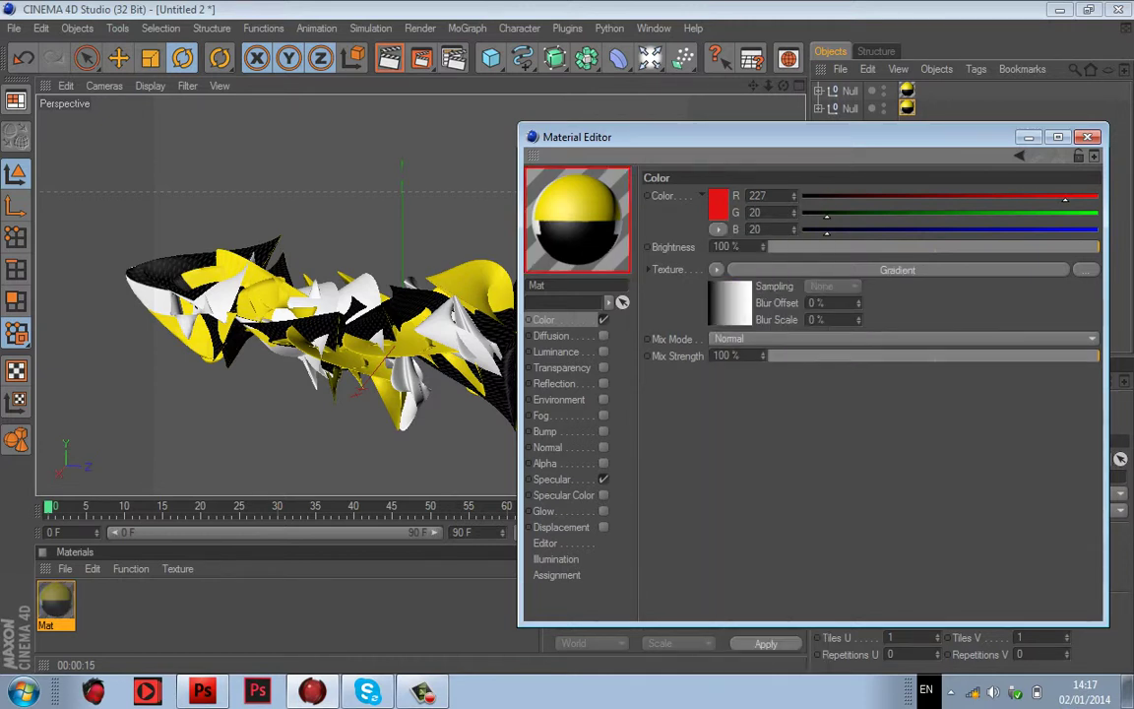
{"action": "left_click", "coordinate": [731, 300]}
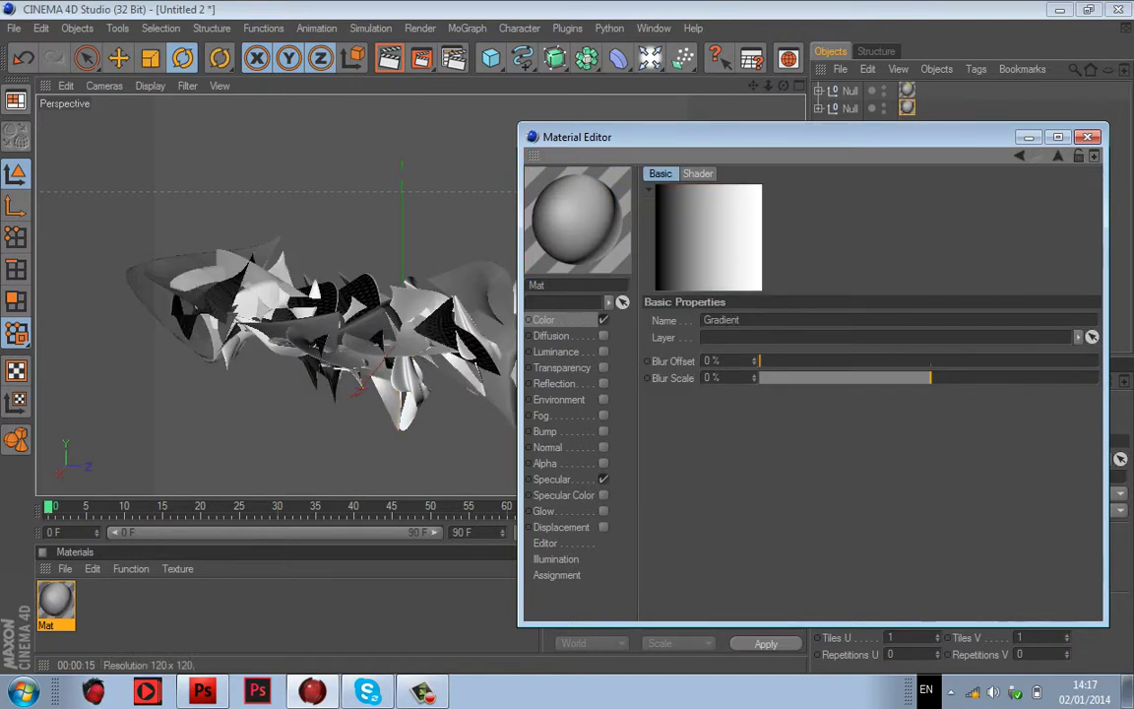
{"action": "left_click", "coordinate": [1059, 156]}
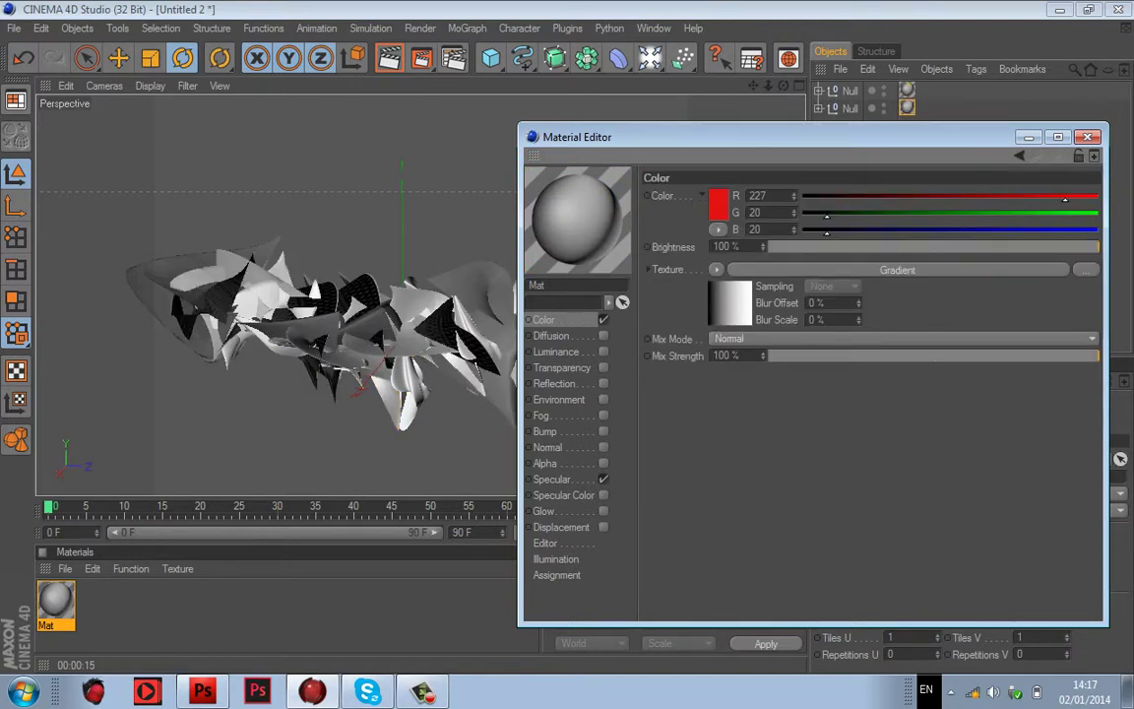
{"action": "double_click", "coordinate": [729, 317]}
{"action": "left_click", "coordinate": [698, 173]}
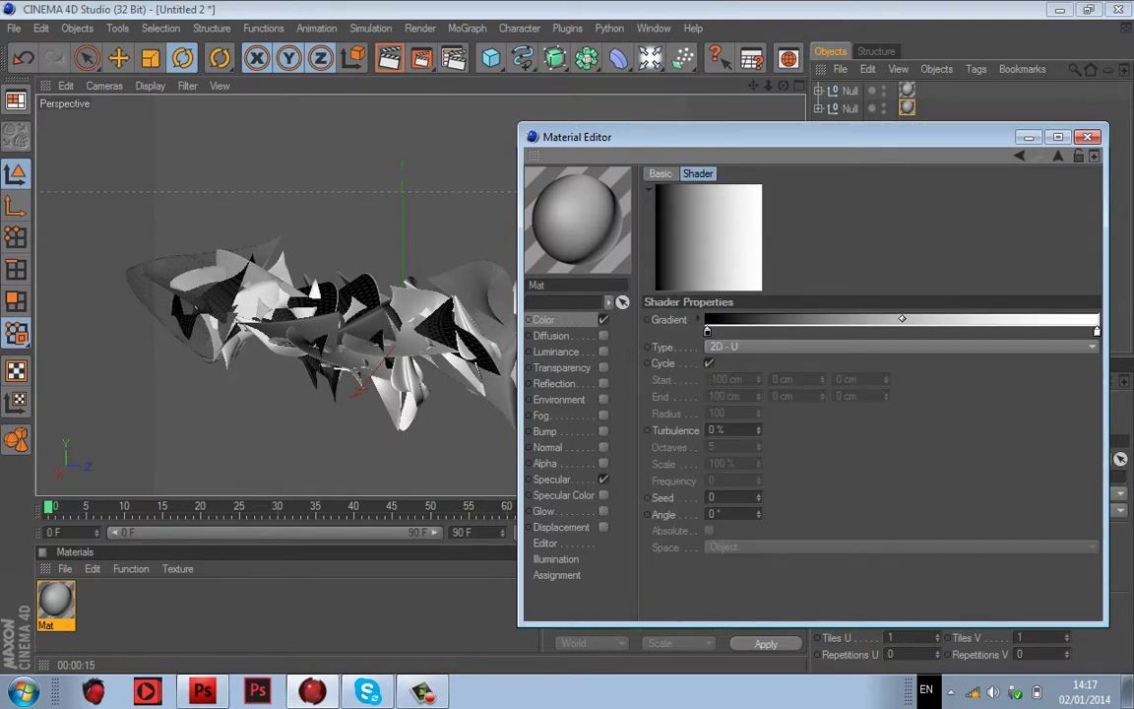
{"action": "left_click", "coordinate": [1059, 156]}
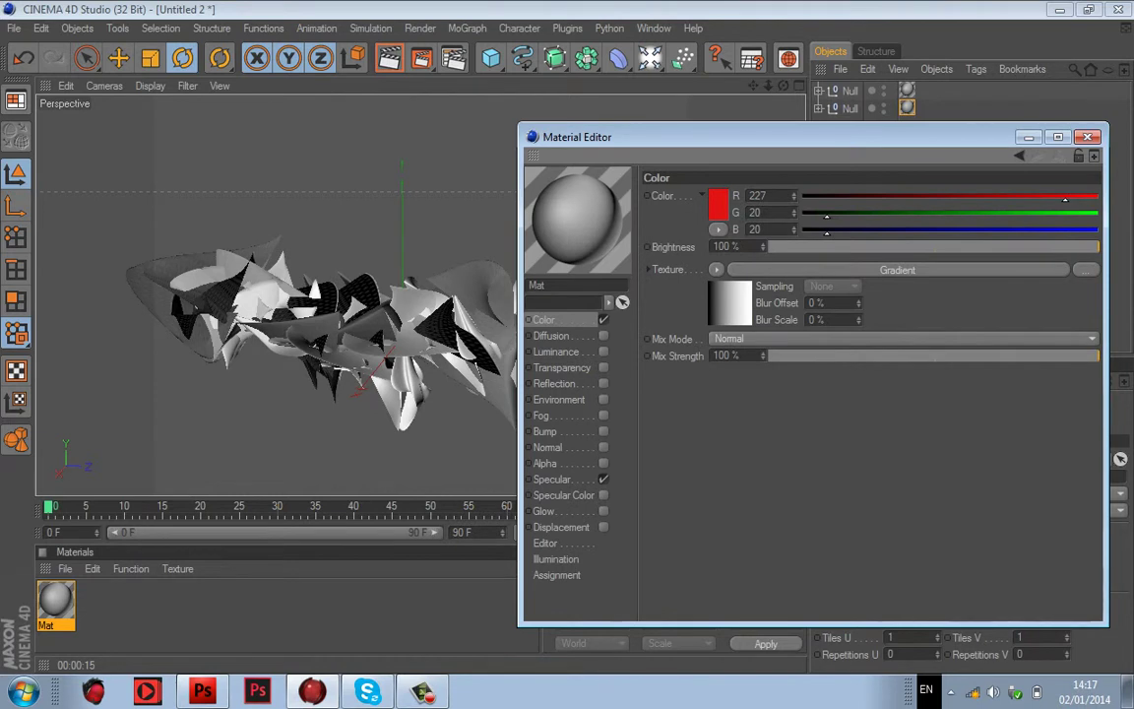
{"action": "left_click", "coordinate": [716, 269]}
{"action": "left_click", "coordinate": [733, 466]}
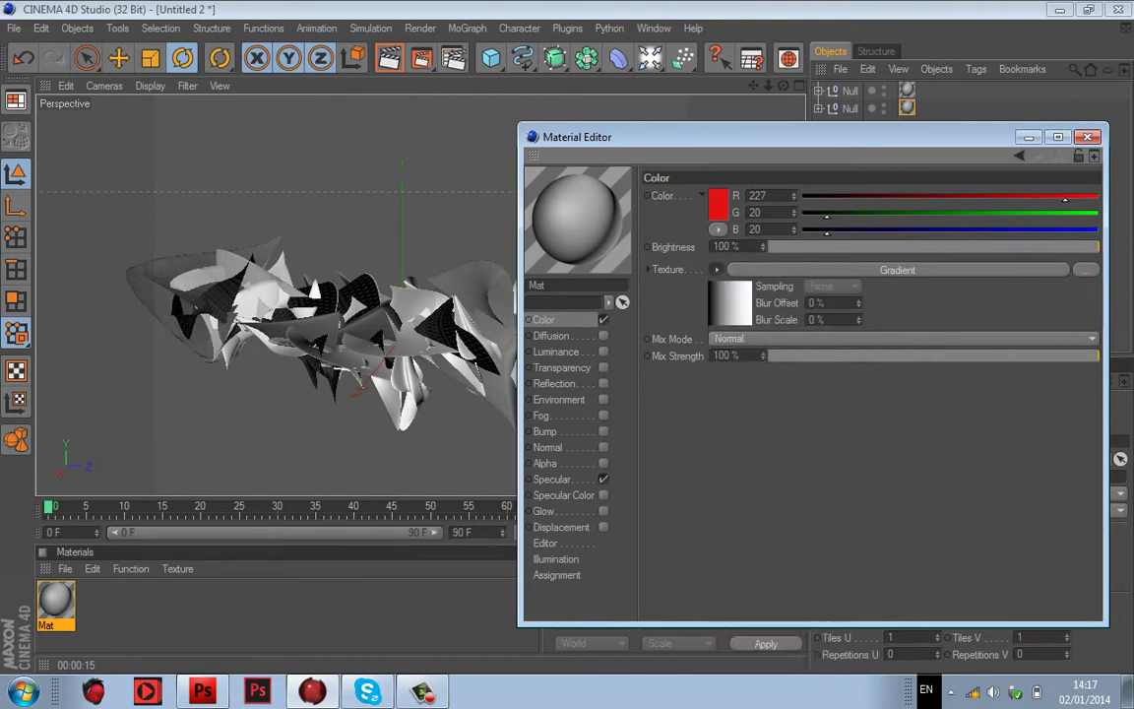
Step: Open the Gradient shader's properties and remove the black knot from the gradient
{"action": "left_click", "coordinate": [730, 307]}
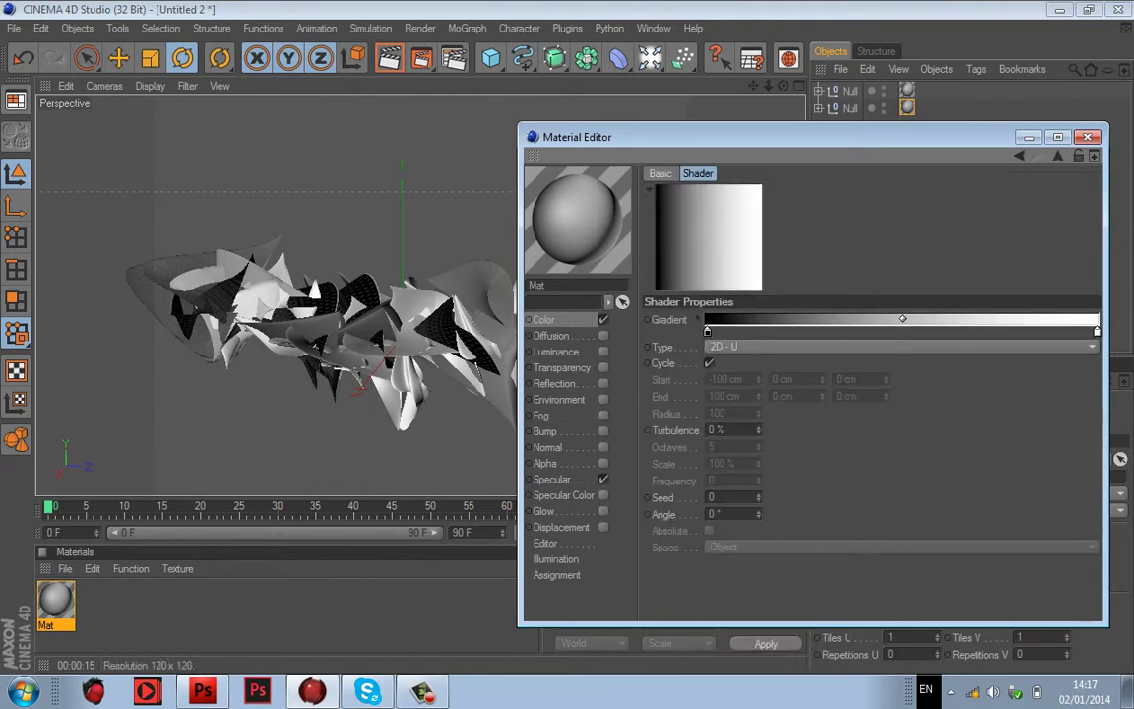
{"action": "left_click", "coordinate": [661, 173]}
{"action": "left_click", "coordinate": [697, 174]}
{"action": "mouse_move", "coordinate": [706, 332]}
{"action": "left_mouse_down"}
{"action": "mouse_move", "coordinate": [878, 332]}
{"action": "mouse_move", "coordinate": [706, 331]}
{"action": "left_mouse_up"}
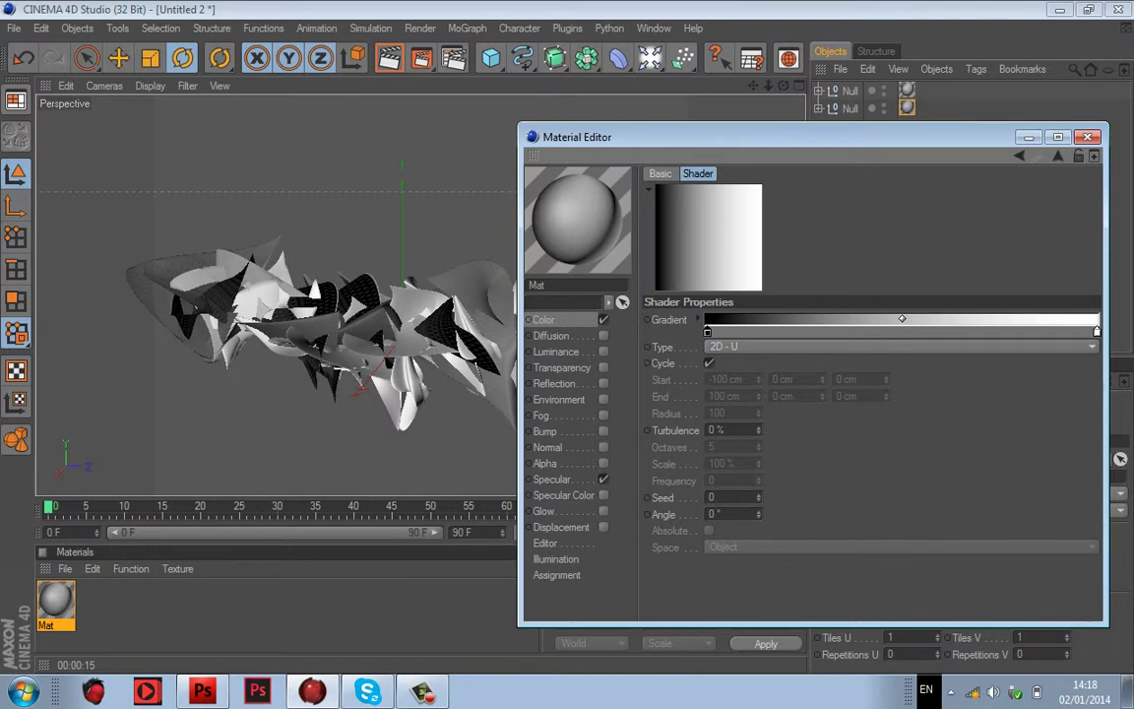
{"action": "left_click_drag", "start_coordinate": [707, 331], "coordinate": [707, 379]}
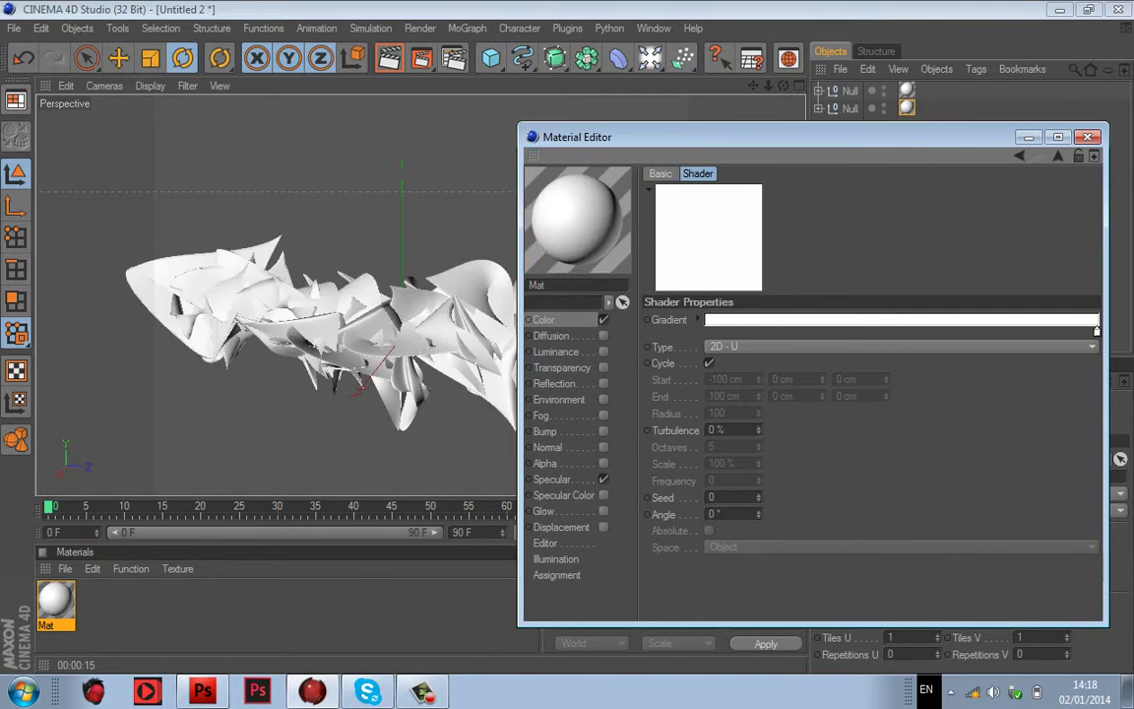
Step: Add a knot at the gradient's start and color it green with hue 141°, saturation 100% and value 100%
{"action": "left_click", "coordinate": [707, 331]}
{"action": "double_click", "coordinate": [706, 332]}
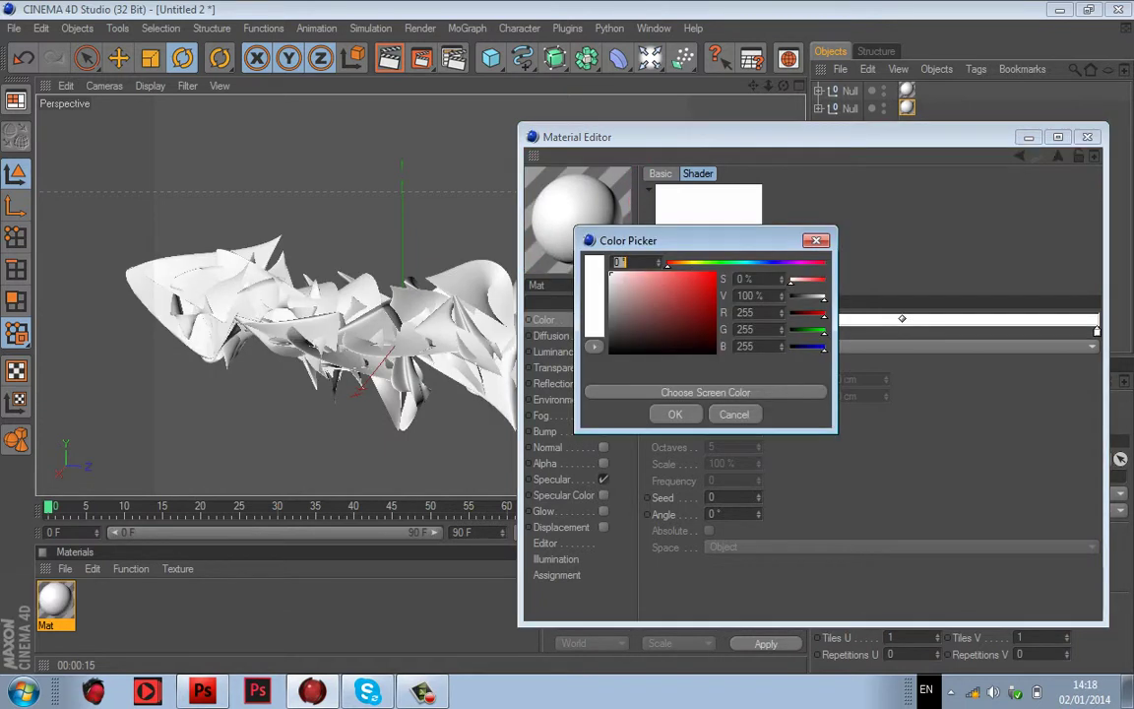
{"action": "type", "text": "141"}
{"action": "key", "text": "Return"}
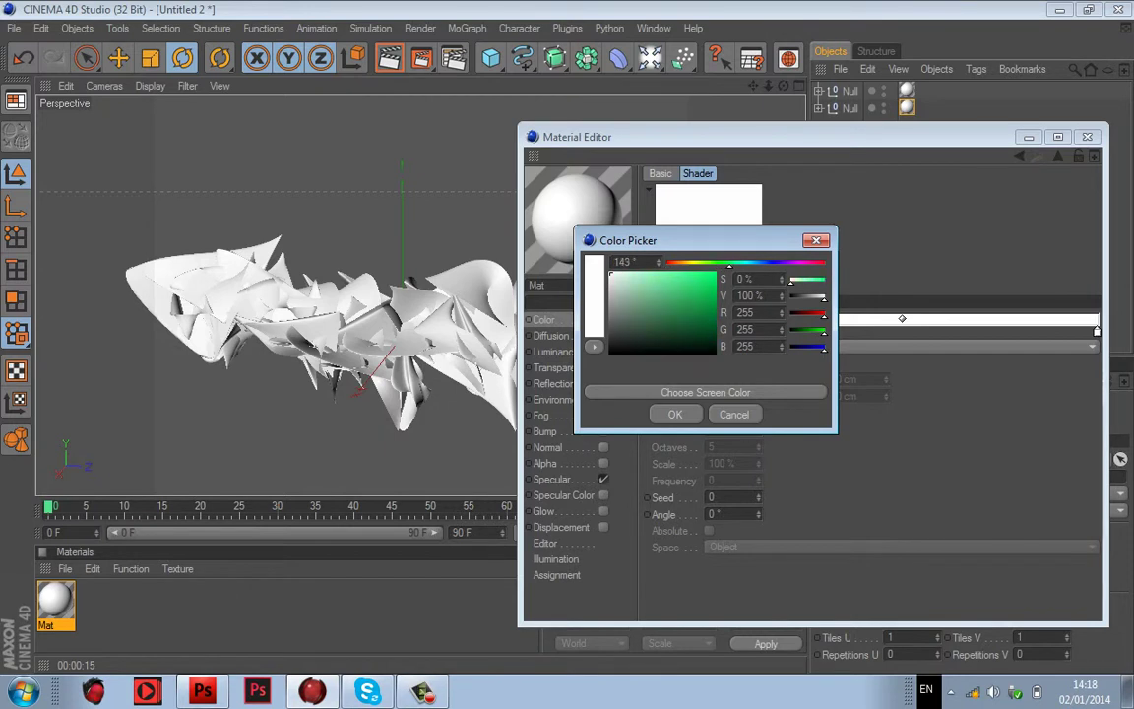
{"action": "left_click", "coordinate": [715, 273]}
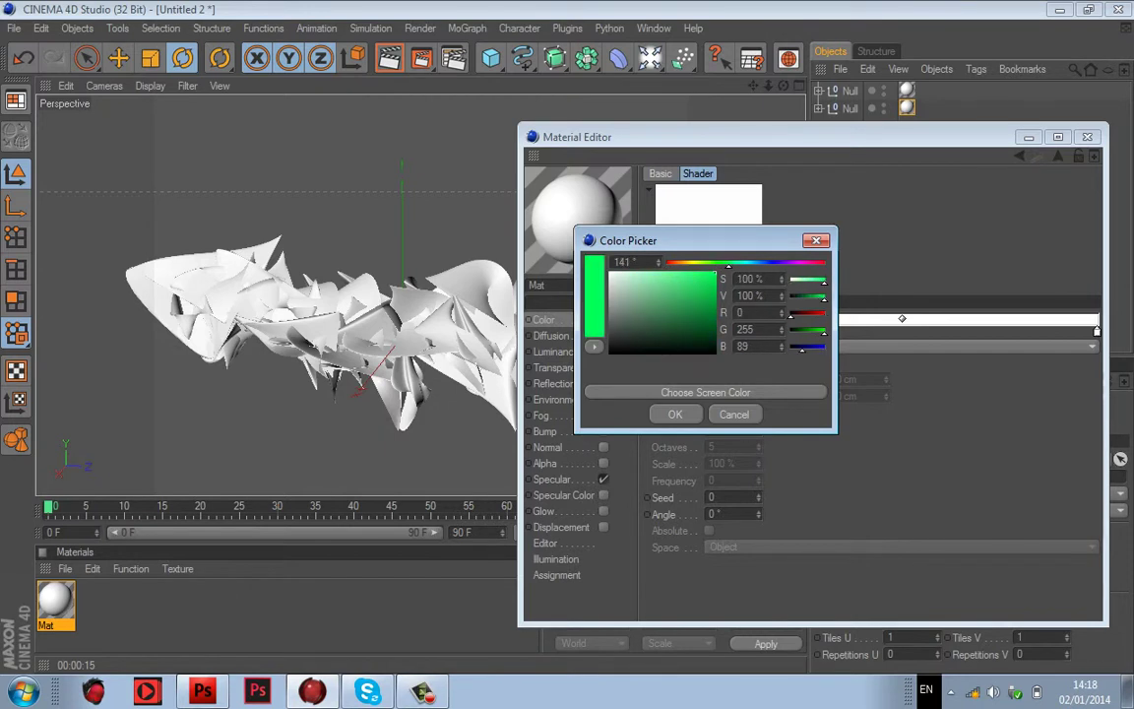
{"action": "left_click", "coordinate": [675, 414]}
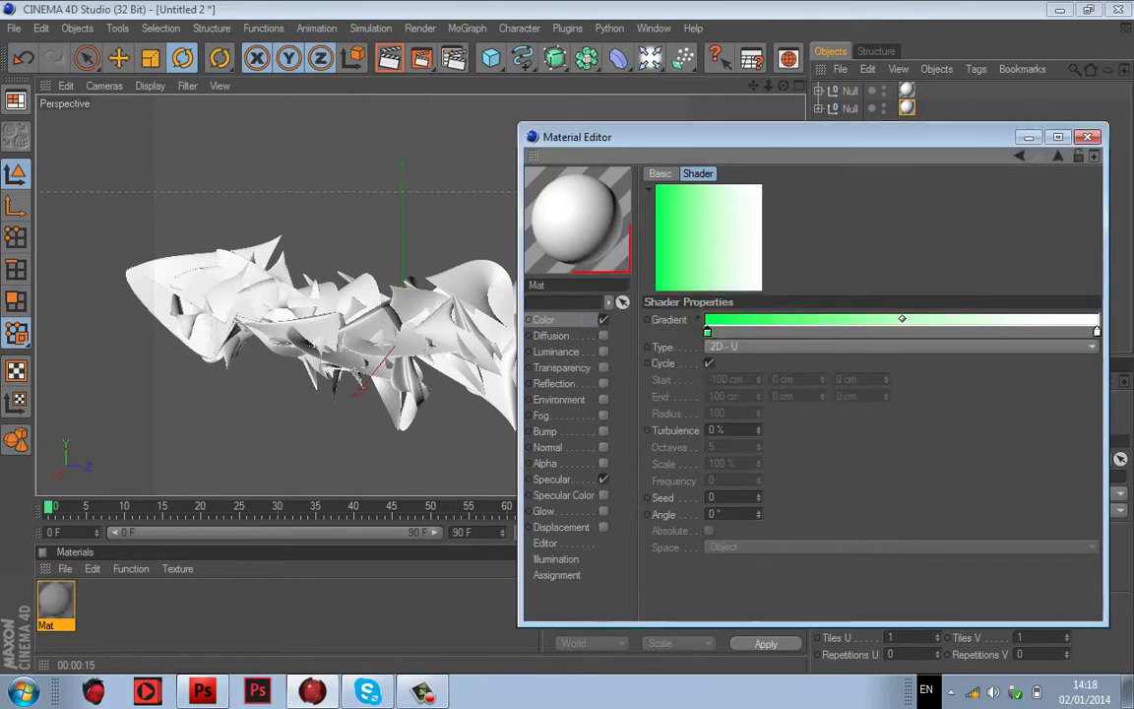
Step: Color the gradient's end knot turquoise with hue 166°, saturation 100% and value 100%, and check the result on the model
{"action": "double_click", "coordinate": [1097, 332]}
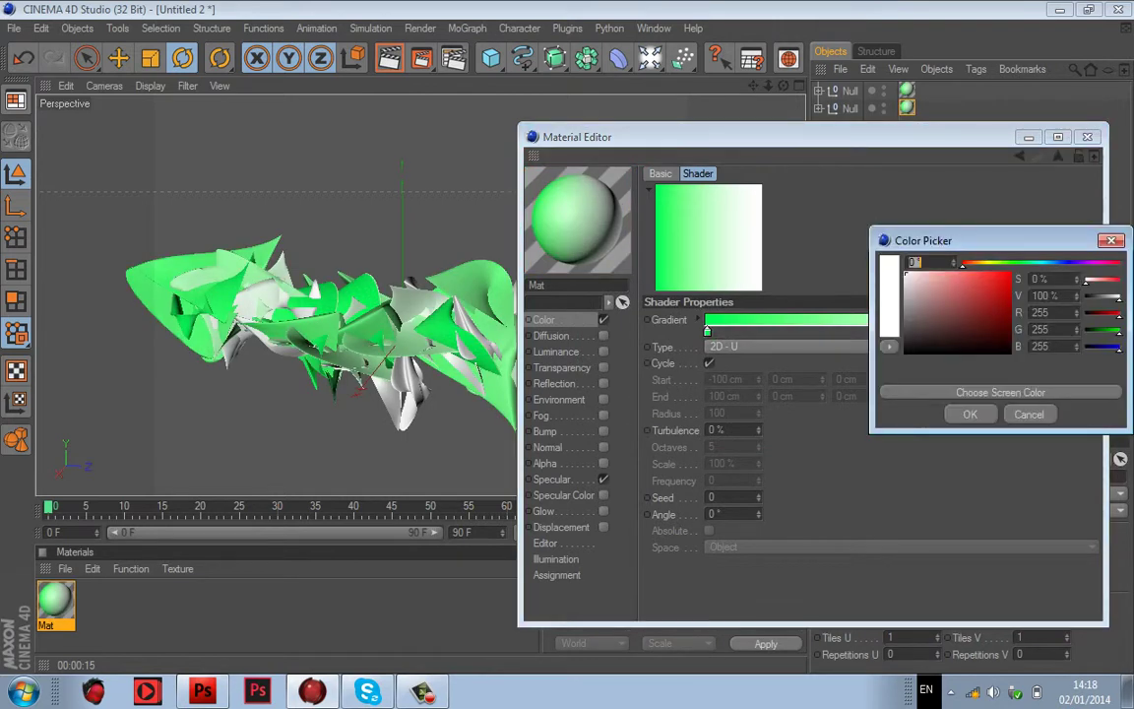
{"action": "type", "text": "174"}
{"action": "key", "text": "Return"}
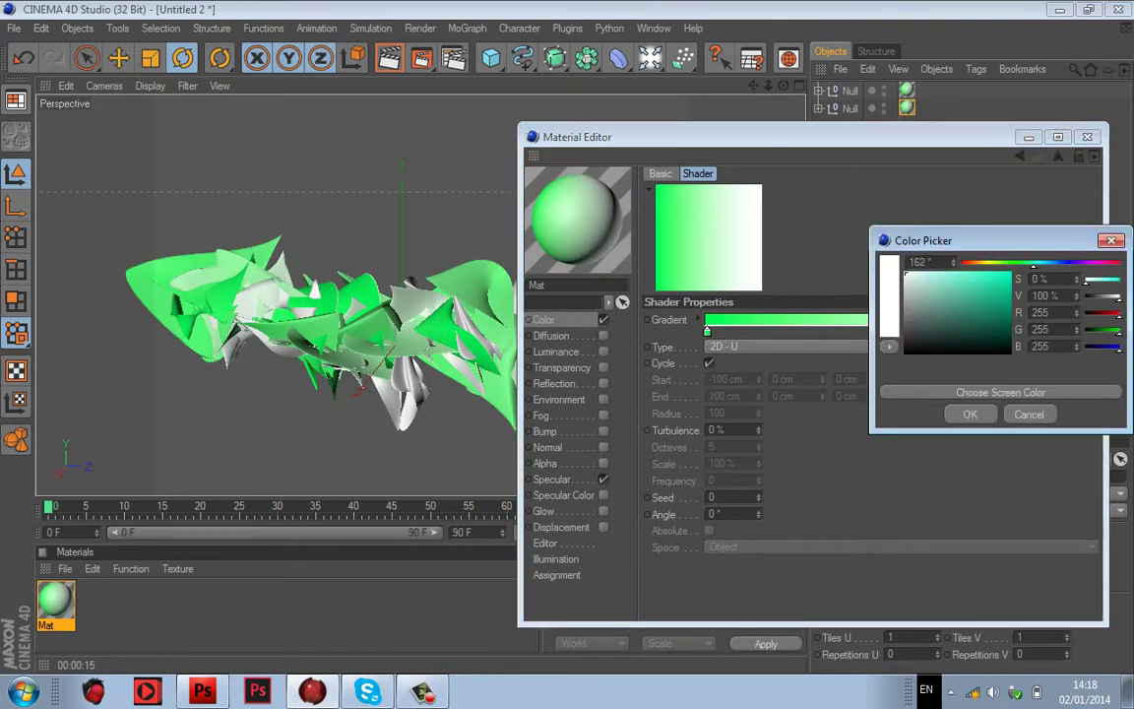
{"action": "left_click", "coordinate": [1009, 274]}
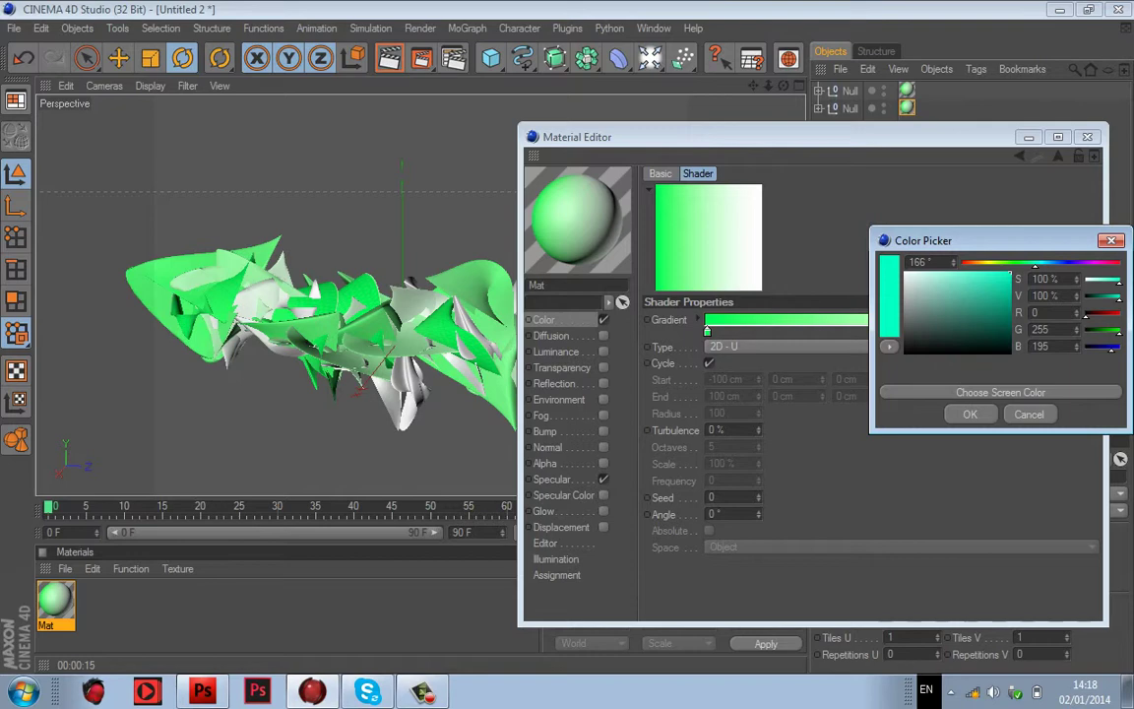
{"action": "left_click", "coordinate": [970, 415]}
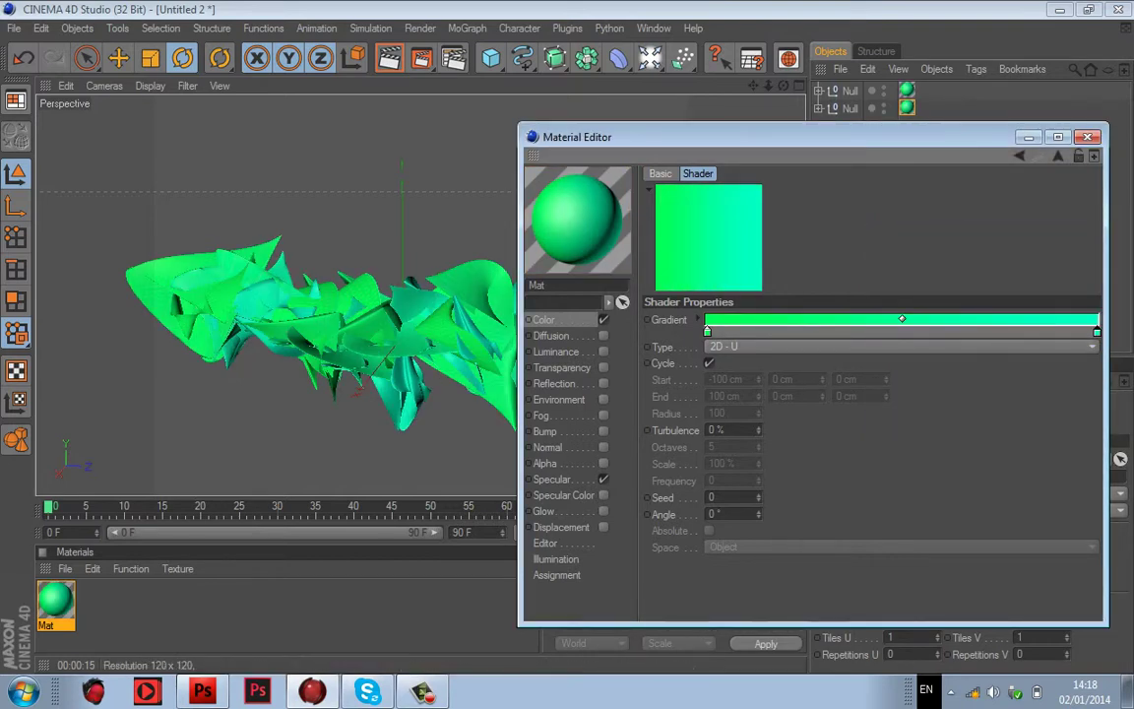
{"action": "left_click_drag", "start_coordinate": [758, 124], "coordinate": [758, 451]}
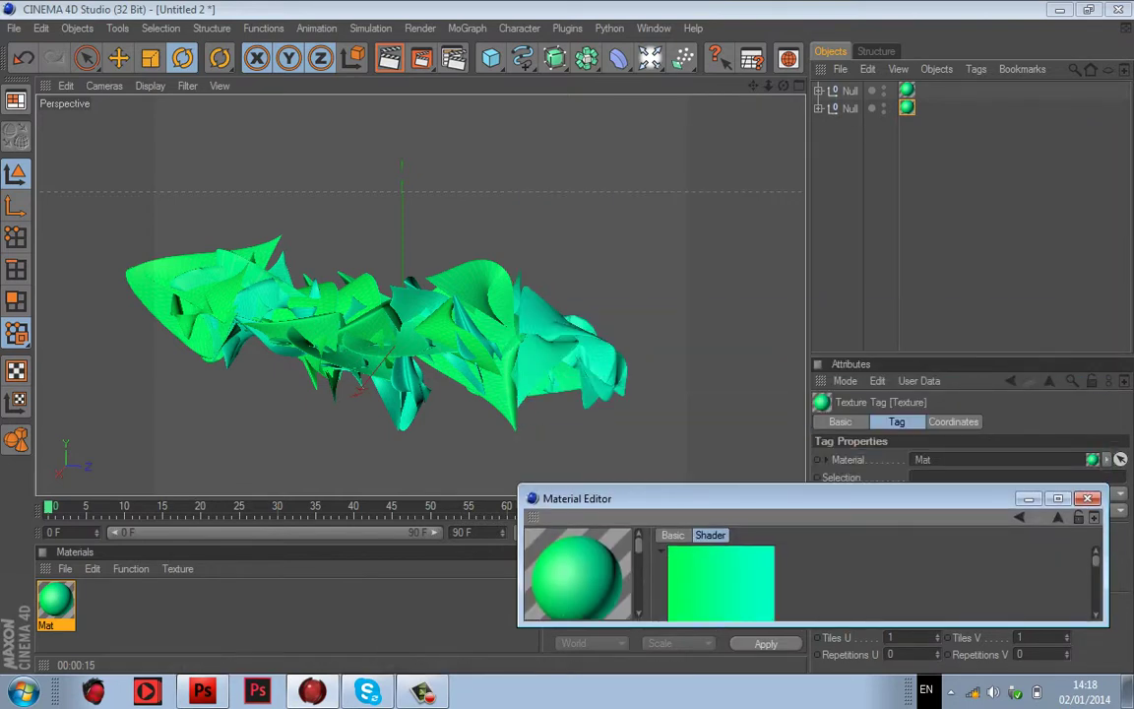
{"action": "left_click", "coordinate": [690, 477]}
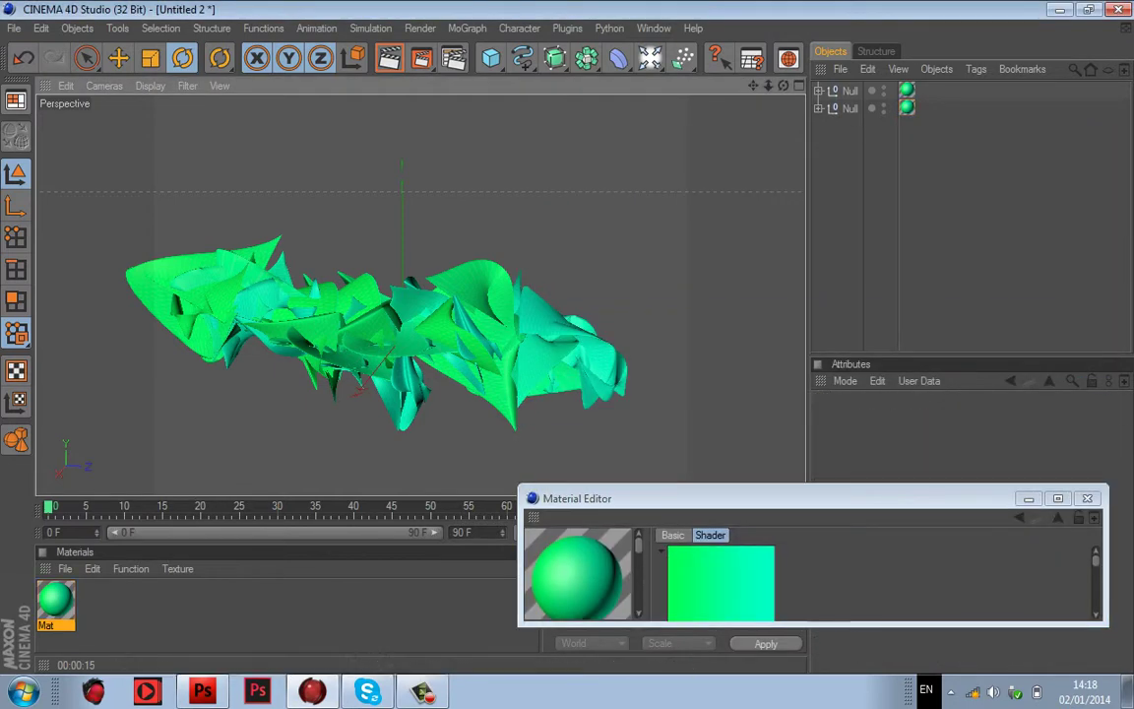
{"action": "left_click_drag", "start_coordinate": [689, 486], "coordinate": [689, 97]}
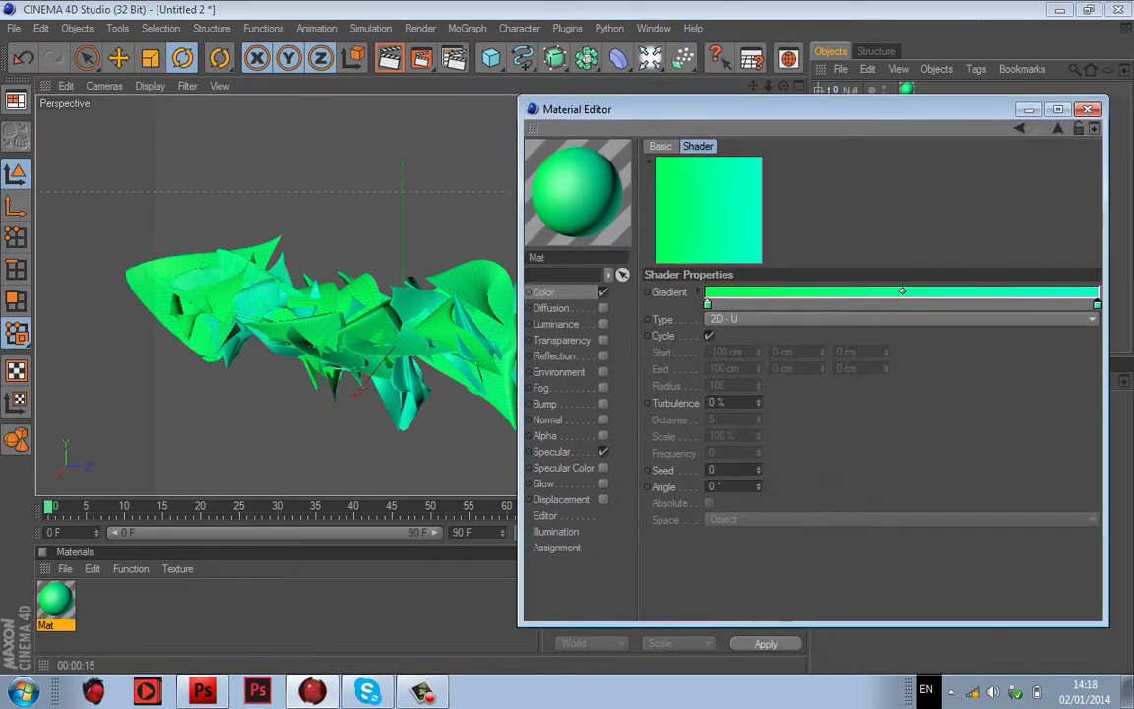
Step: Move the green knot about 30% and the turquoise knot about 63% along the gradient, removing the extra knot
{"action": "left_click_drag", "start_coordinate": [706, 304], "coordinate": [822, 305]}
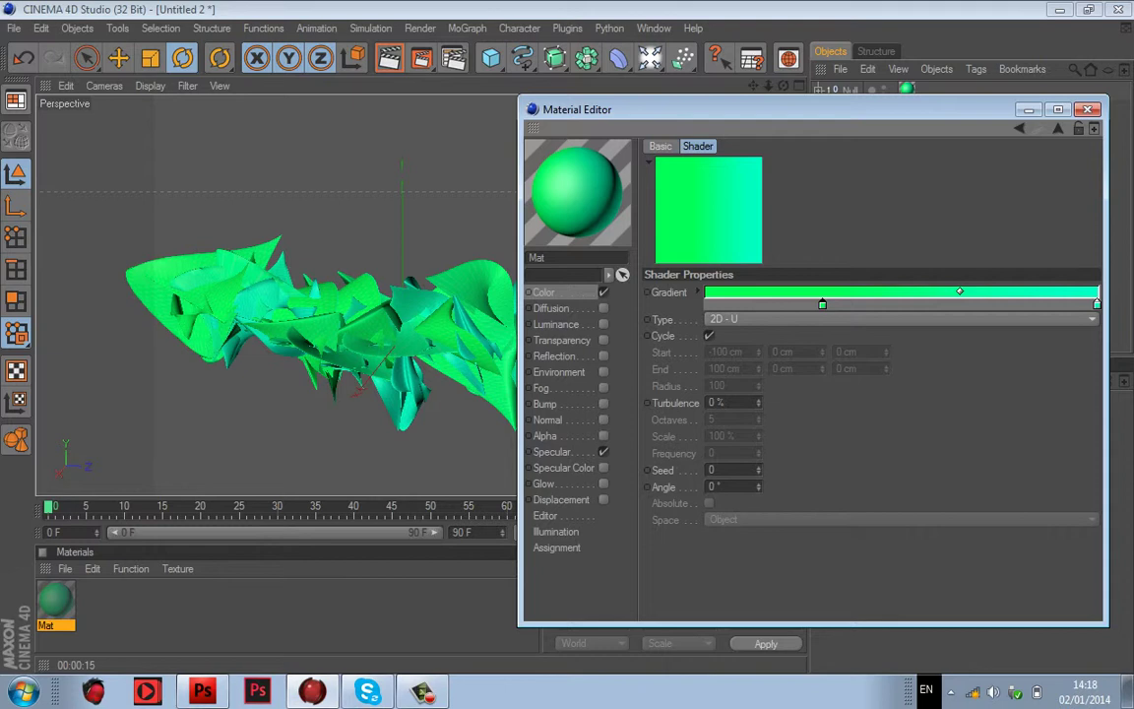
{"action": "left_click", "coordinate": [975, 304]}
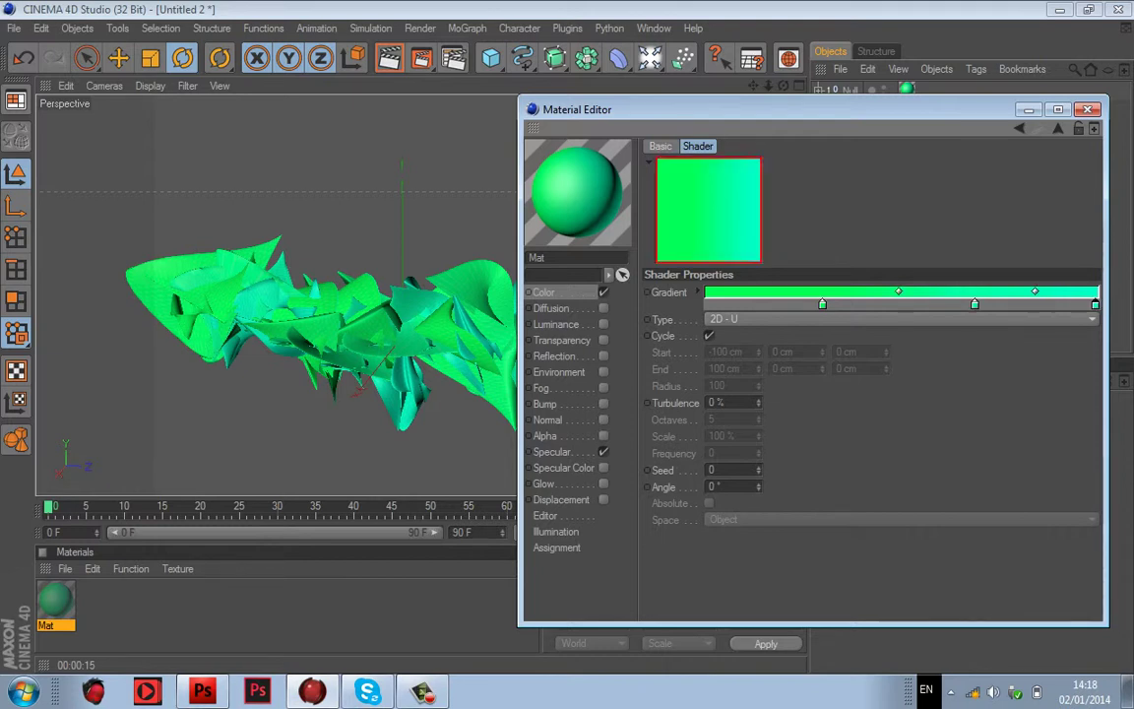
{"action": "left_click_drag", "start_coordinate": [1097, 304], "coordinate": [952, 304]}
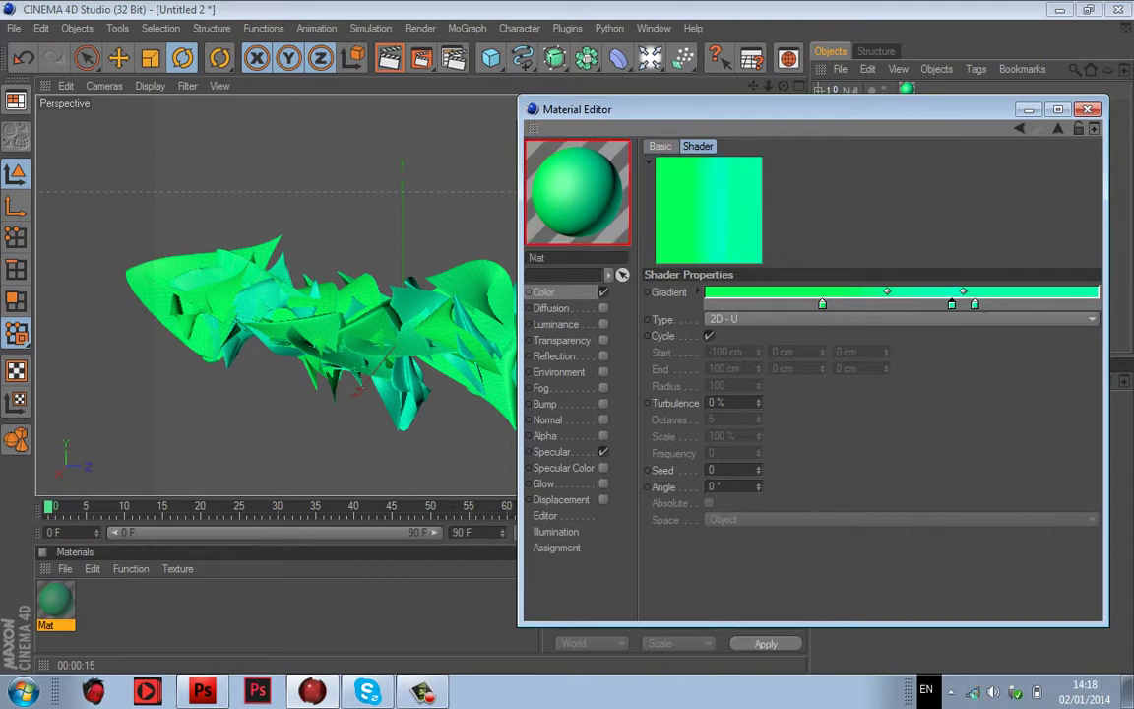
{"action": "left_click_drag", "start_coordinate": [975, 304], "coordinate": [974, 344]}
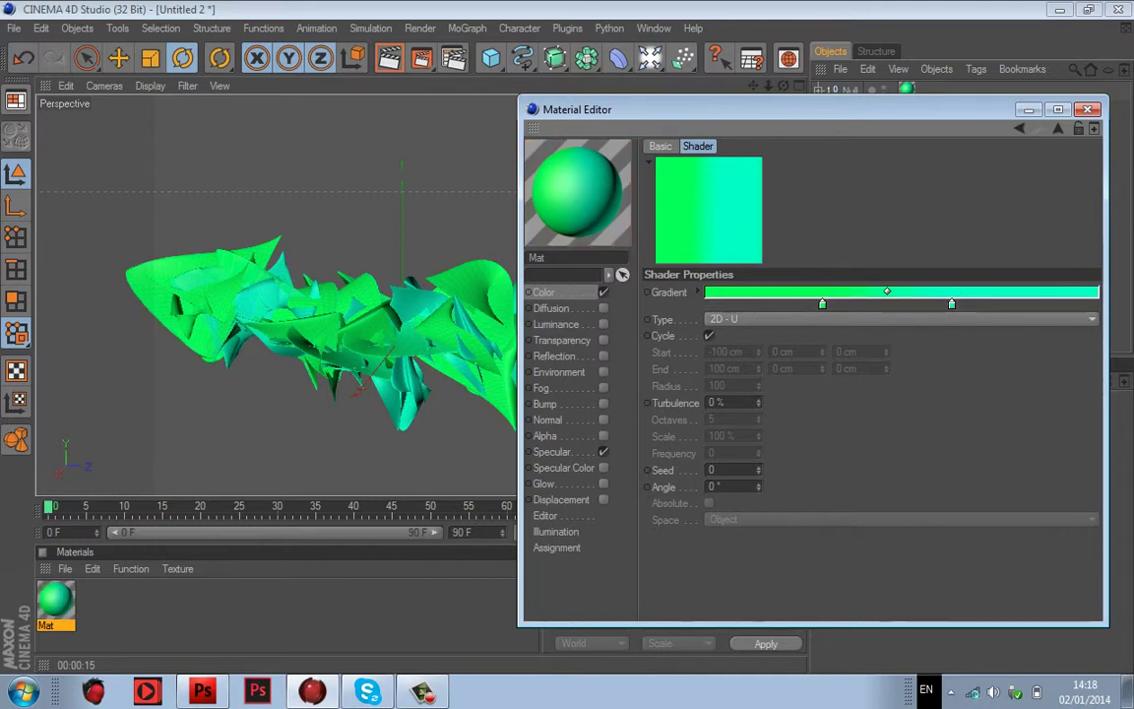
Step: Add a black knot before the green one and move it against the green knot for a hard edge
{"action": "left_click", "coordinate": [785, 305]}
{"action": "double_click", "coordinate": [785, 304]}
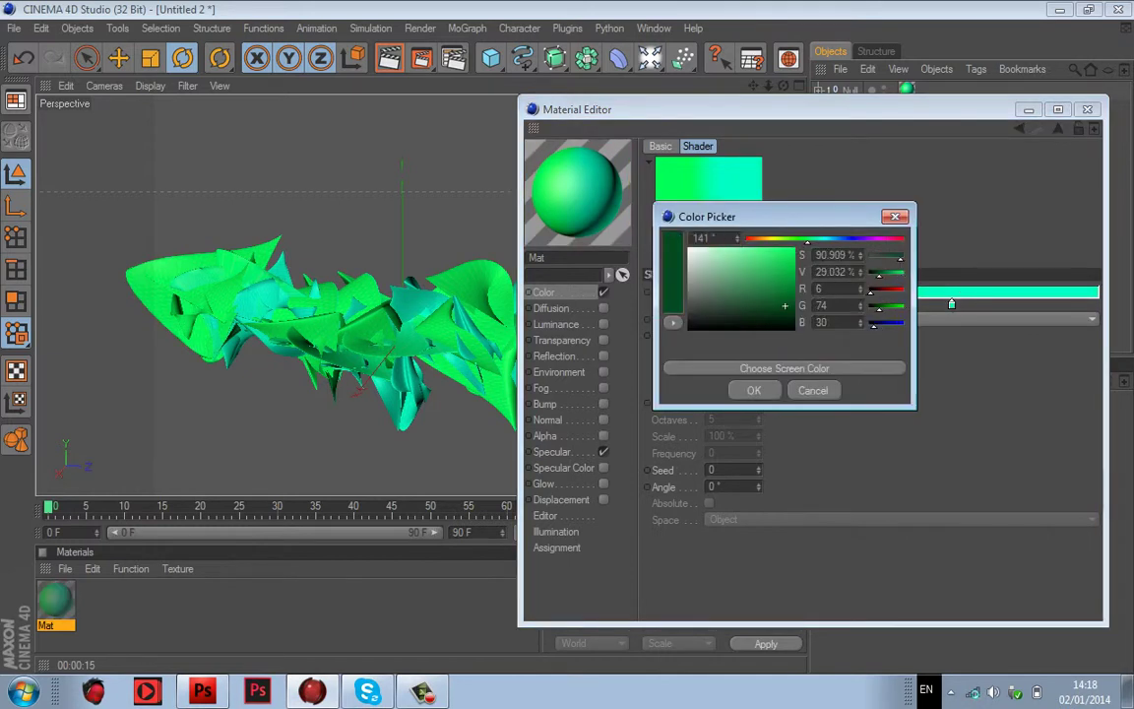
{"action": "left_click_drag", "start_coordinate": [784, 306], "coordinate": [707, 304]}
{"action": "left_click", "coordinate": [754, 390]}
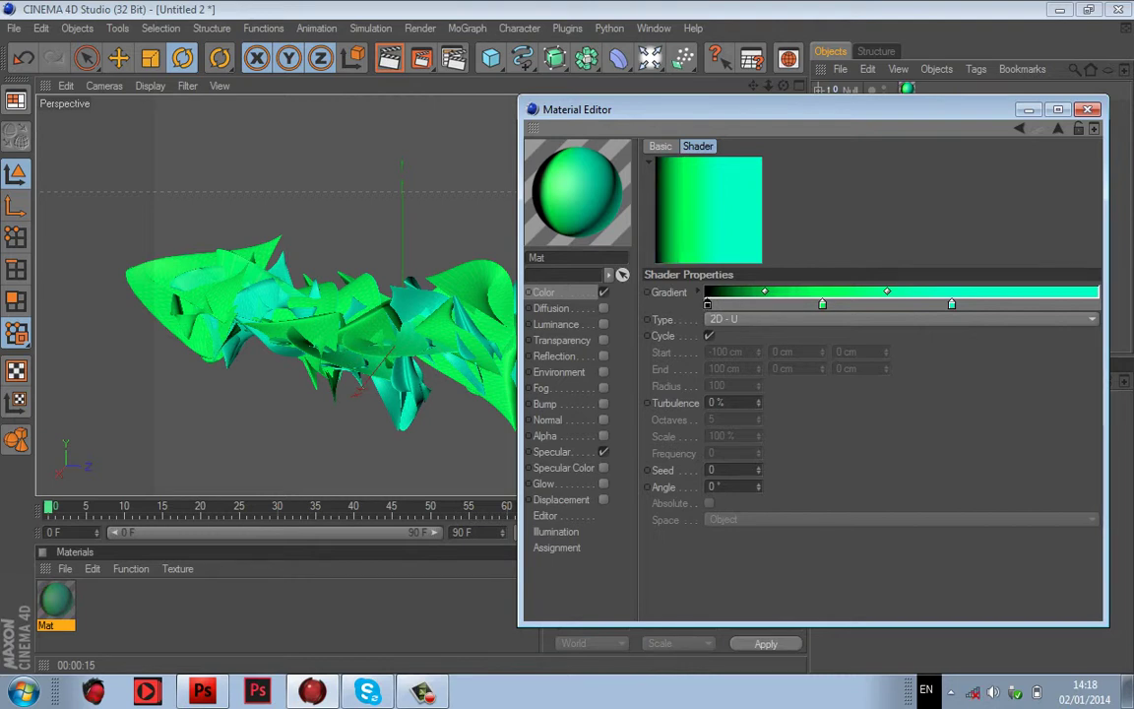
{"action": "left_click_drag", "start_coordinate": [706, 304], "coordinate": [822, 304]}
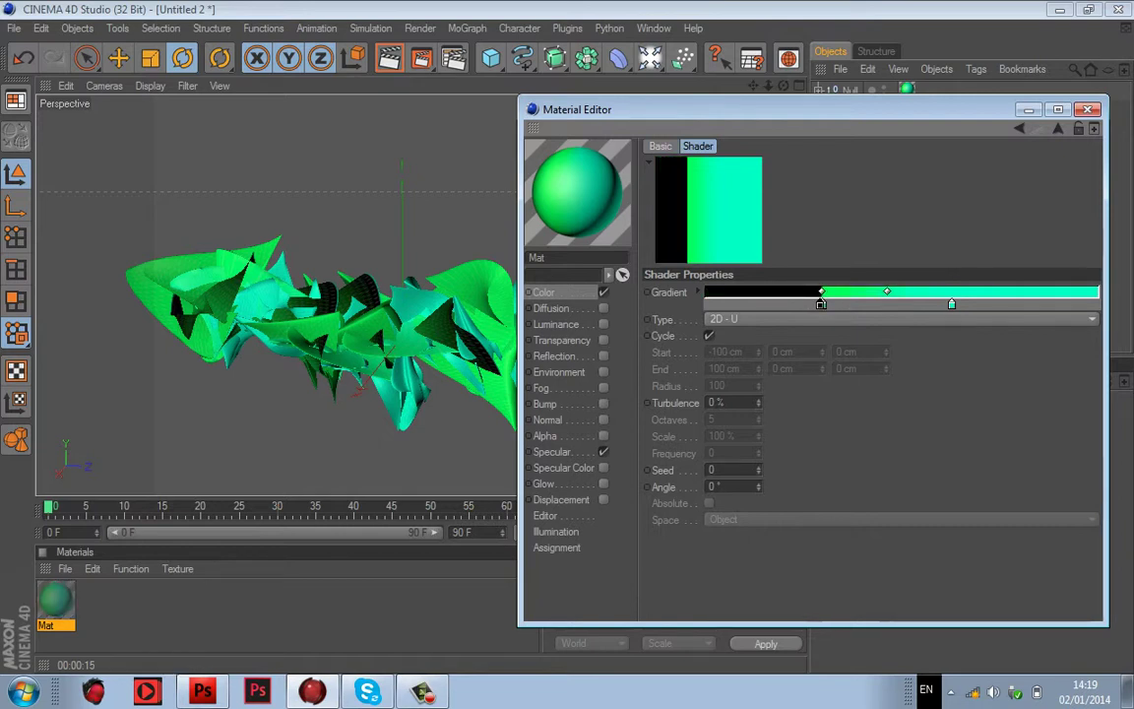
Step: Add a black knot hard against the turquoise one, and shift the black and green knots toward the start to widen the colored band
{"action": "left_click", "coordinate": [991, 304]}
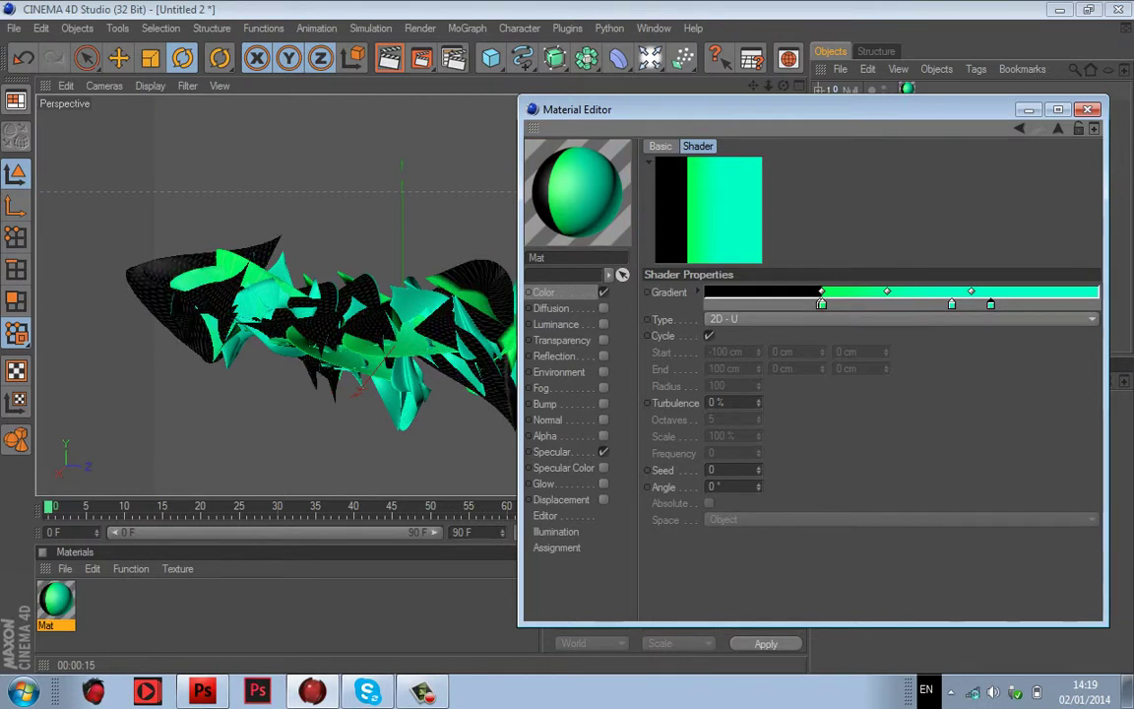
{"action": "double_click", "coordinate": [990, 304]}
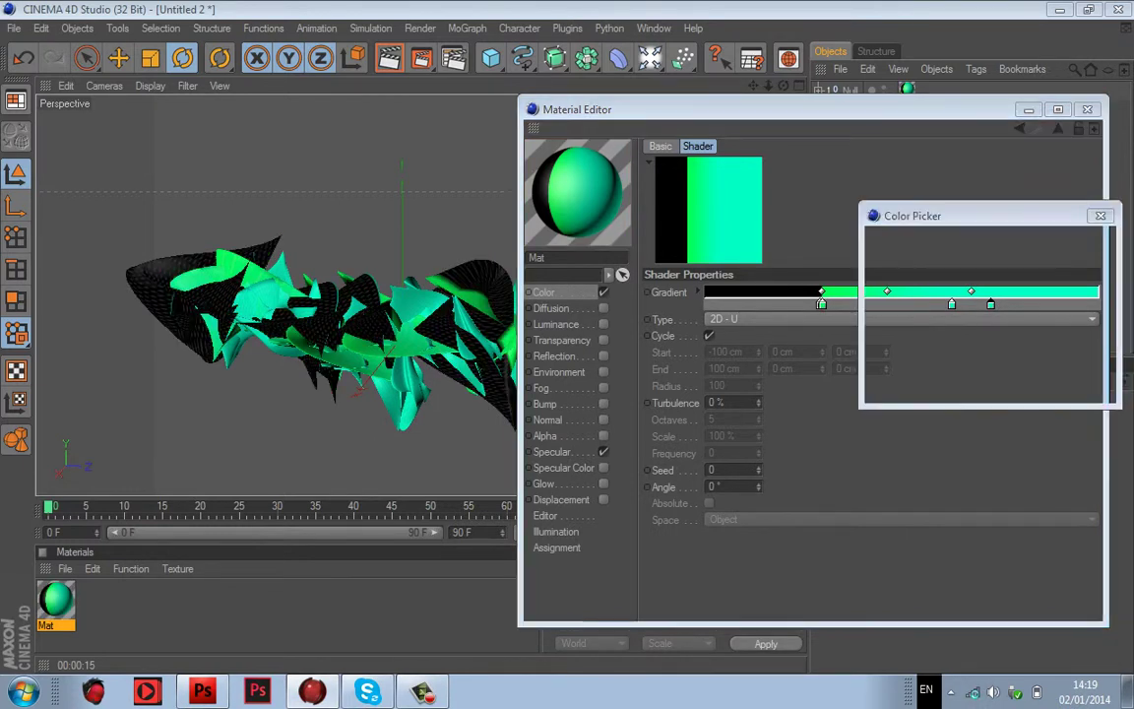
{"action": "left_click", "coordinate": [999, 328]}
{"action": "left_click", "coordinate": [959, 389]}
{"action": "key", "text": "Return"}
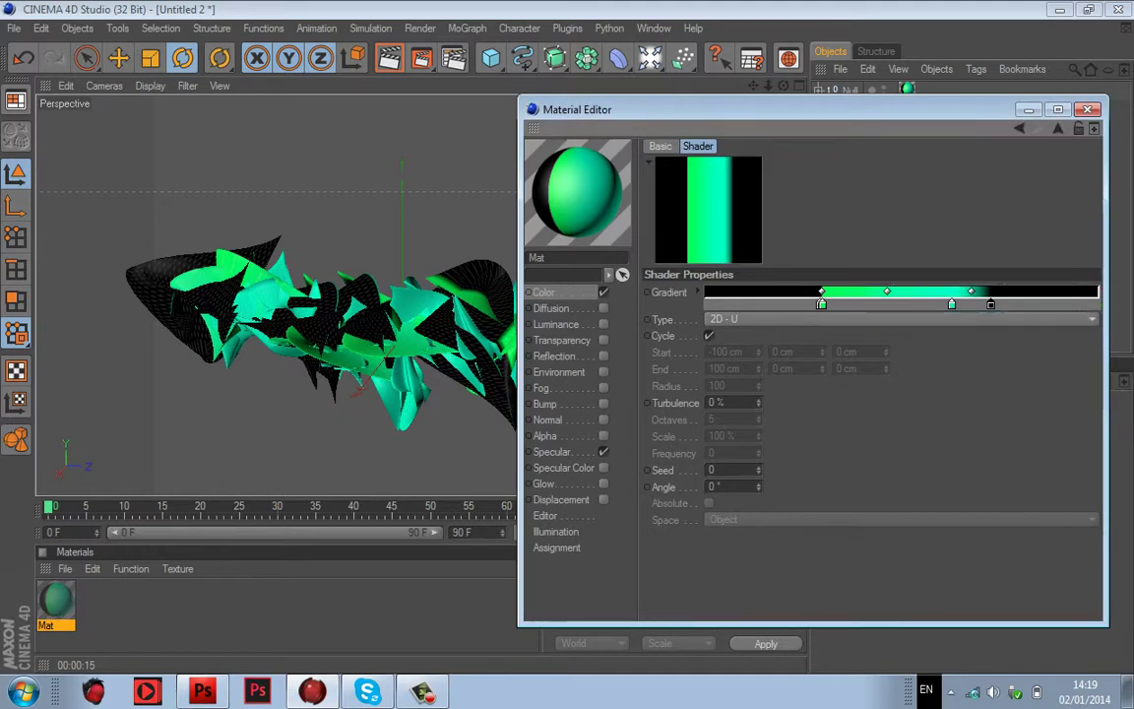
{"action": "left_click_drag", "start_coordinate": [990, 304], "coordinate": [954, 304]}
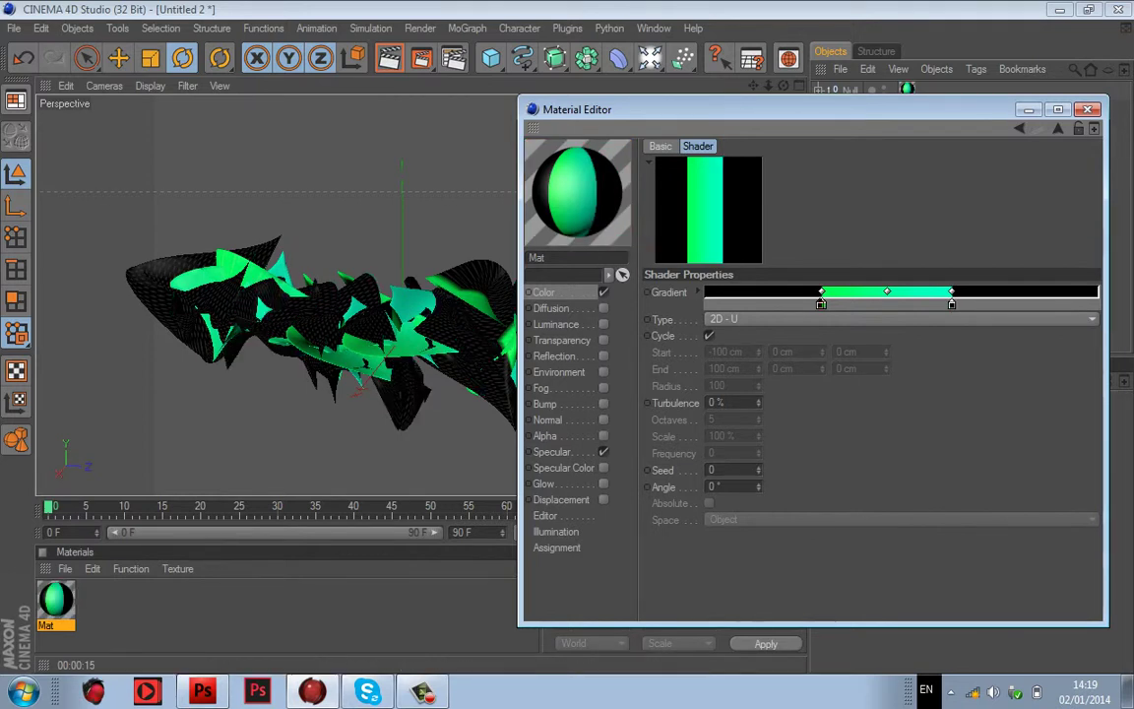
{"action": "left_click_drag", "start_coordinate": [820, 304], "coordinate": [764, 304]}
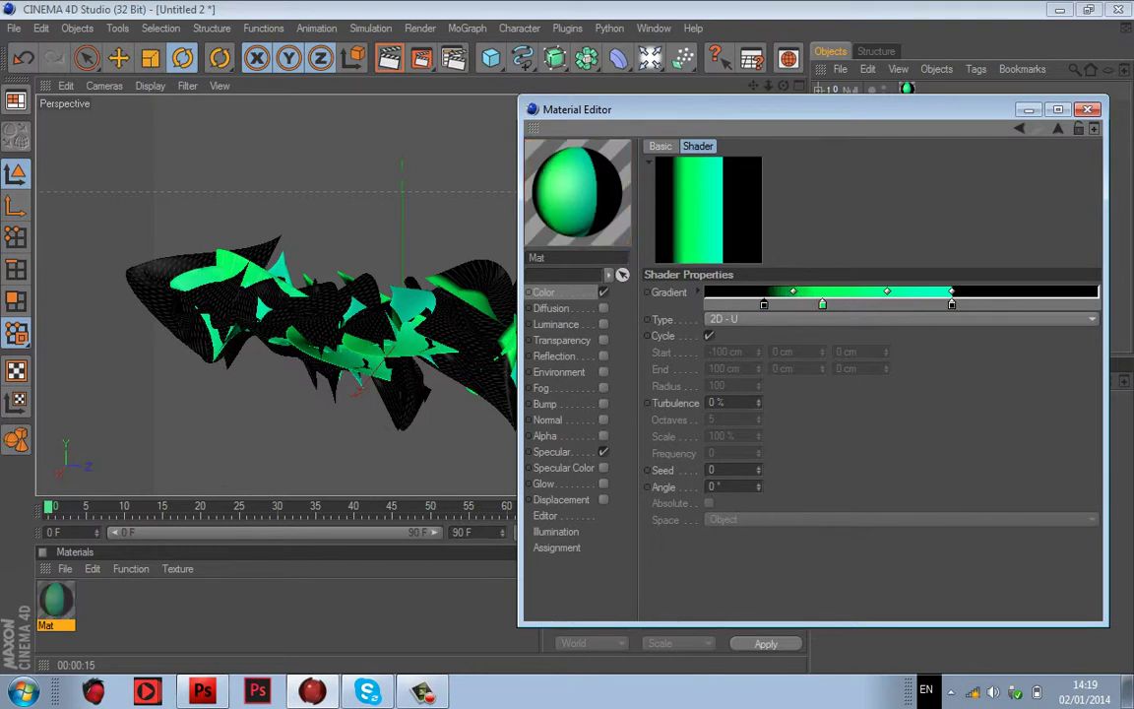
{"action": "left_click_drag", "start_coordinate": [822, 304], "coordinate": [765, 304]}
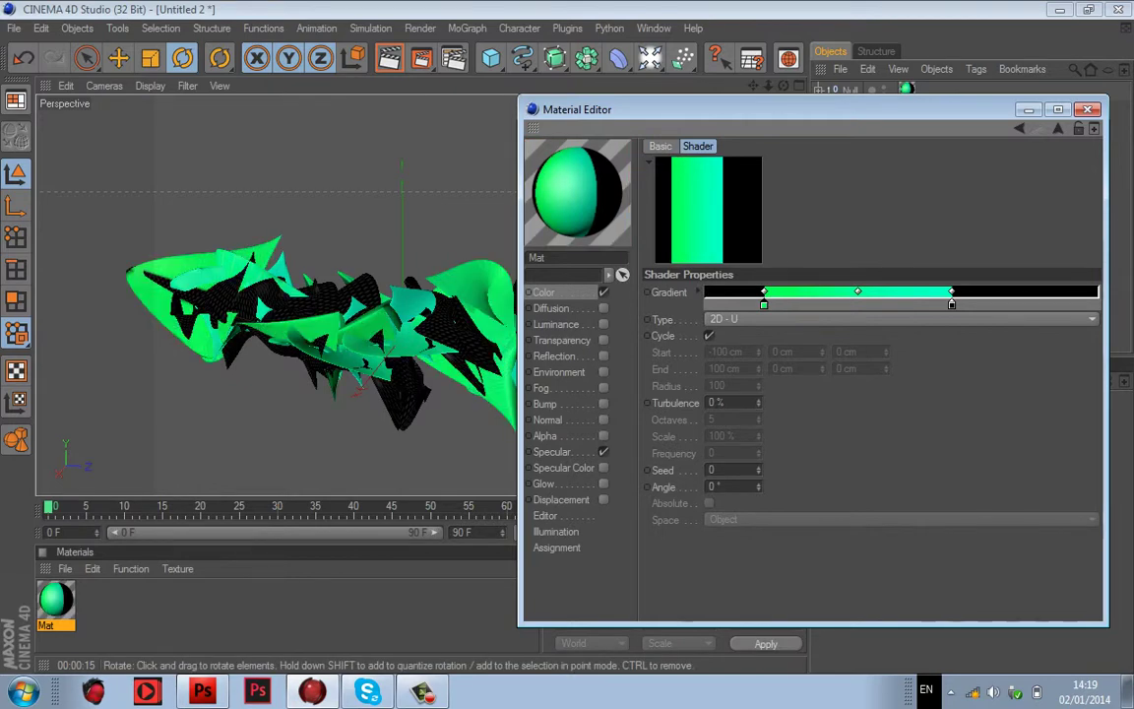
Step: Remove all knots from the gradient and set its type to 2D - V
{"action": "left_click_drag", "start_coordinate": [591, 109], "coordinate": [472, 134]}
{"action": "left_click_drag", "start_coordinate": [648, 330], "coordinate": [647, 384]}
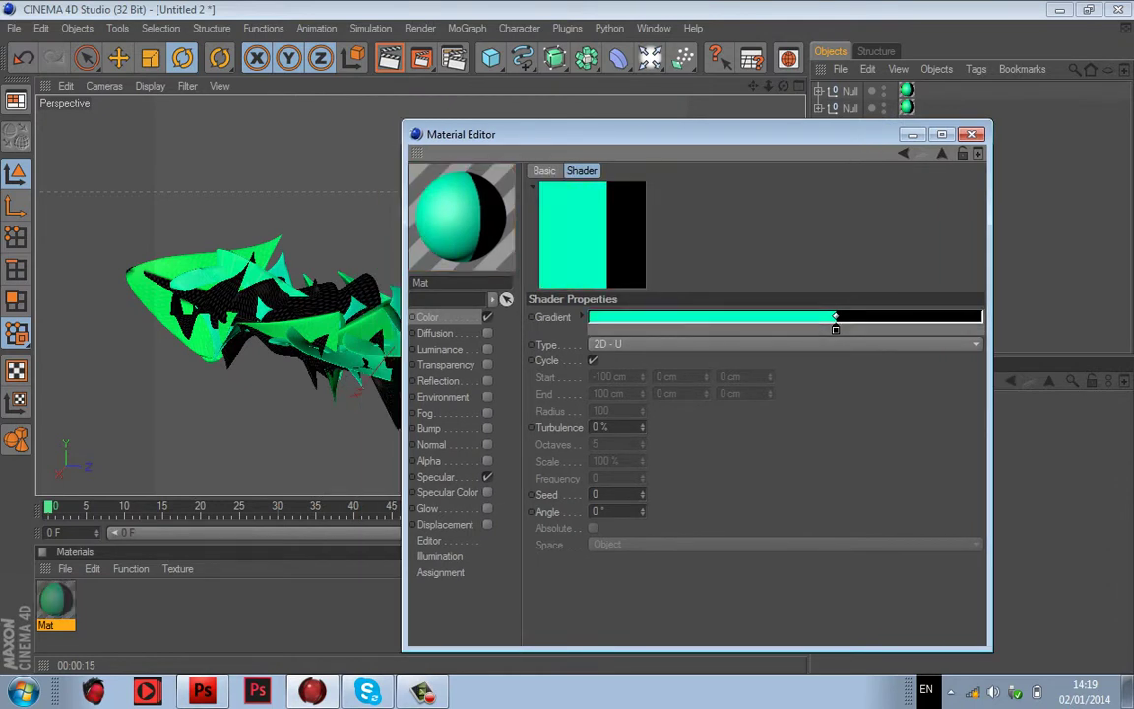
{"action": "left_click_drag", "start_coordinate": [835, 329], "coordinate": [953, 384]}
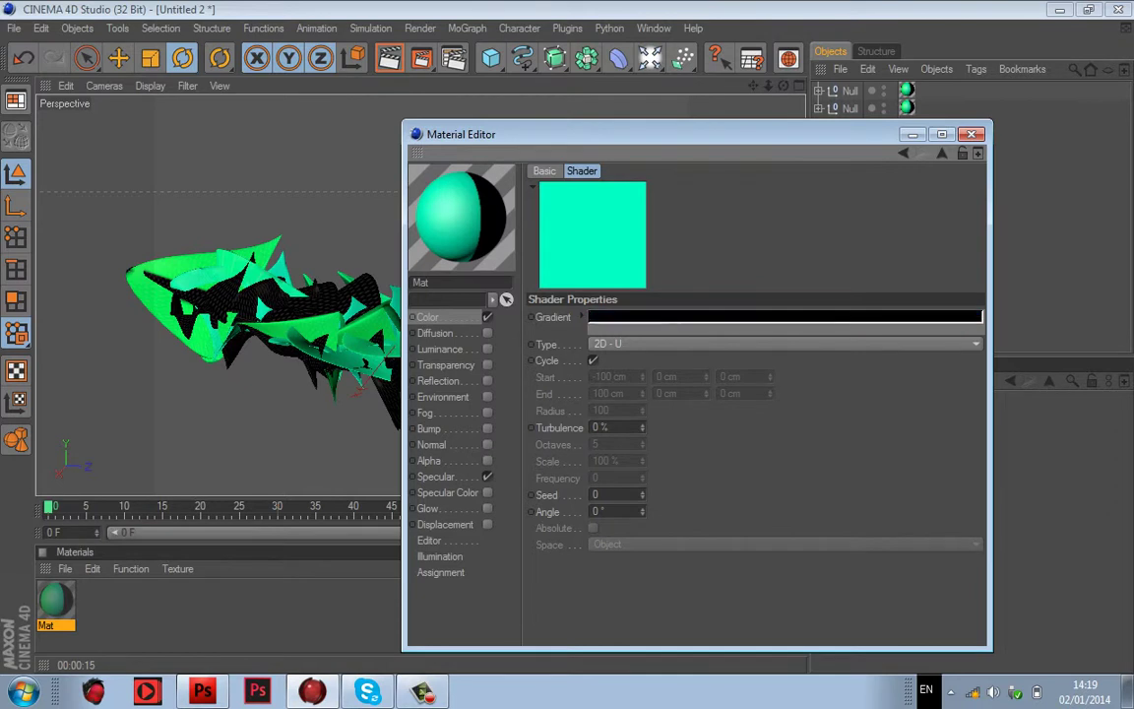
{"action": "left_click", "coordinate": [785, 343]}
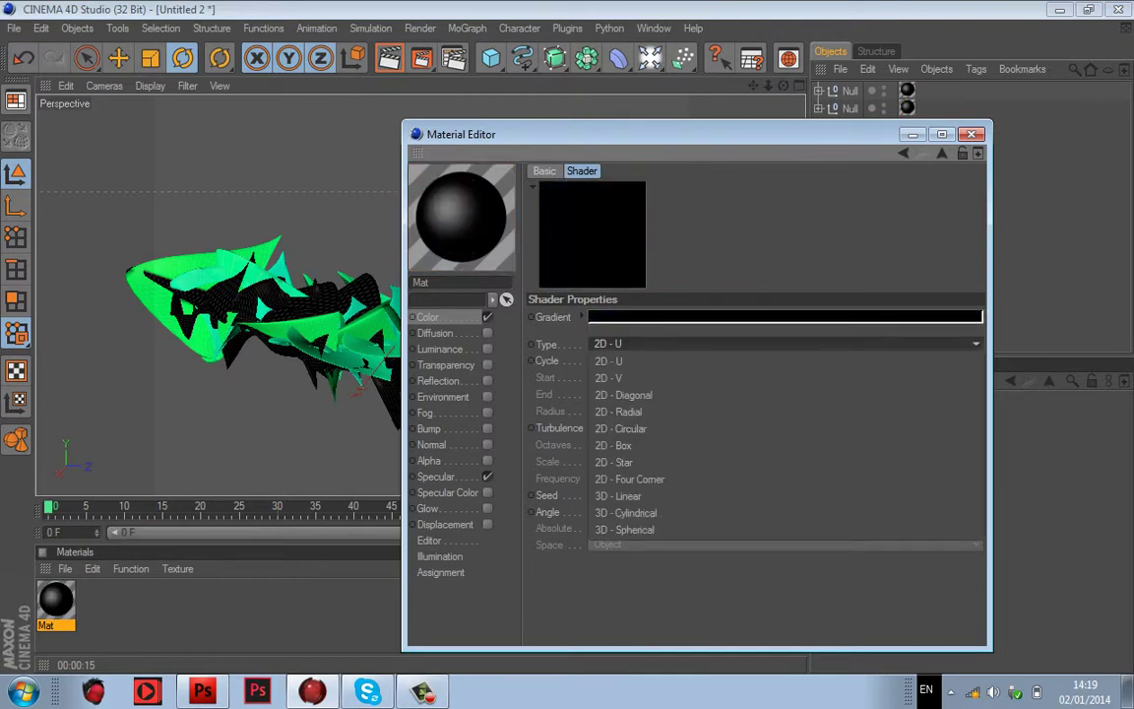
{"action": "left_click", "coordinate": [630, 378]}
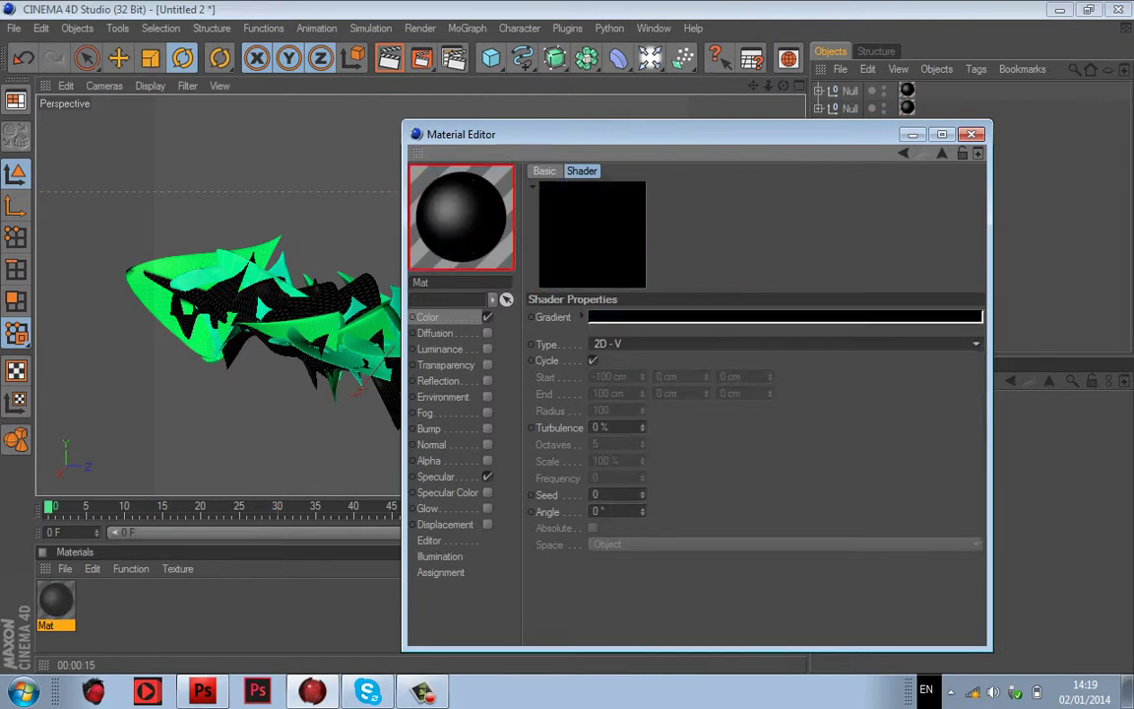
Step: Add a black knot near the gradient's start and a white knot about 80% along it
{"action": "left_click", "coordinate": [601, 328]}
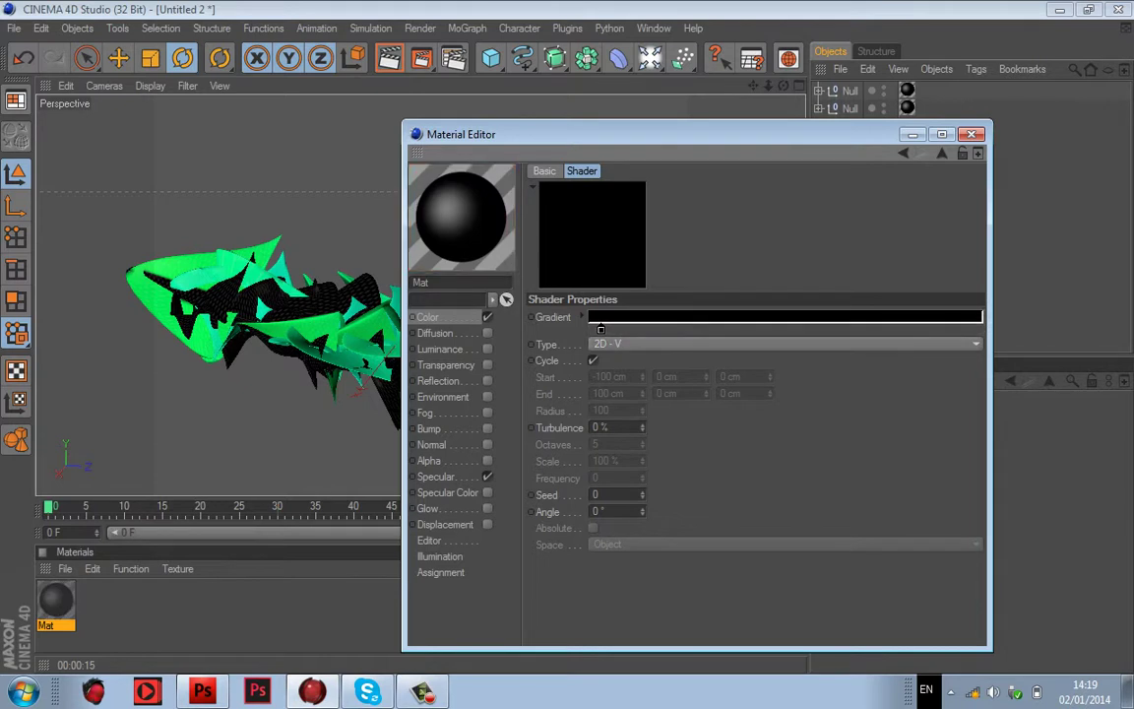
{"action": "double_click", "coordinate": [904, 329]}
{"action": "left_click", "coordinate": [809, 273]}
{"action": "left_click", "coordinate": [873, 413]}
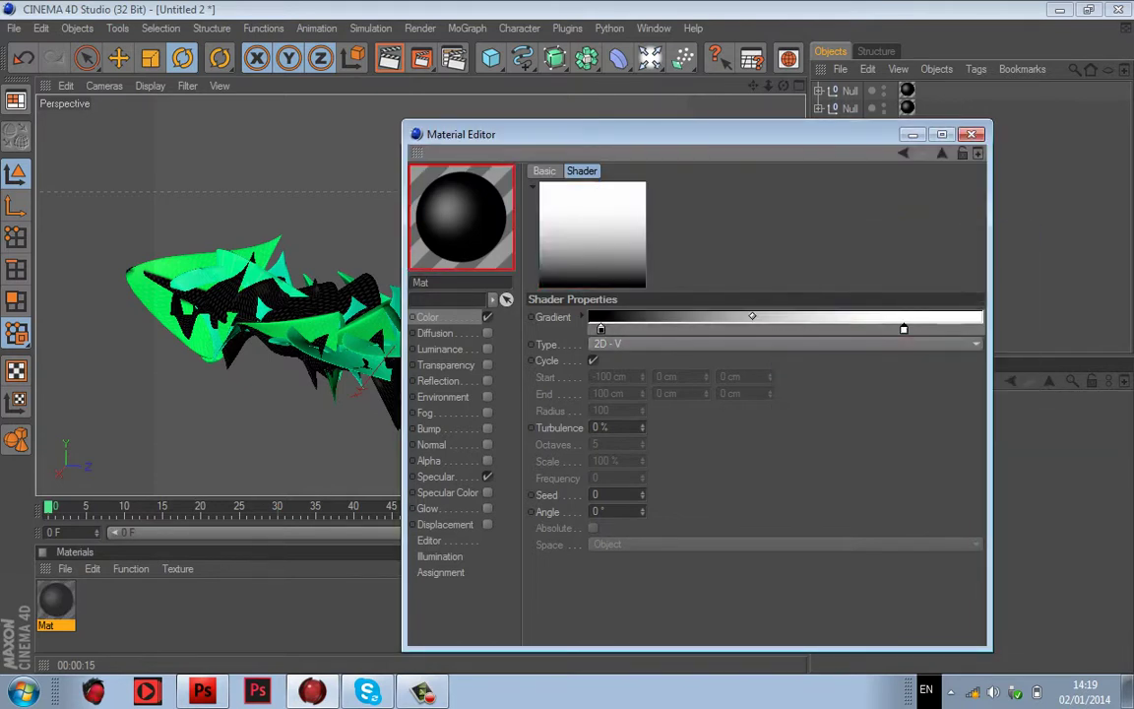
Step: Try the 2D - U gradient type, and set the type to 2D - Diagonal
{"action": "left_click", "coordinate": [608, 343]}
{"action": "left_click", "coordinate": [608, 360]}
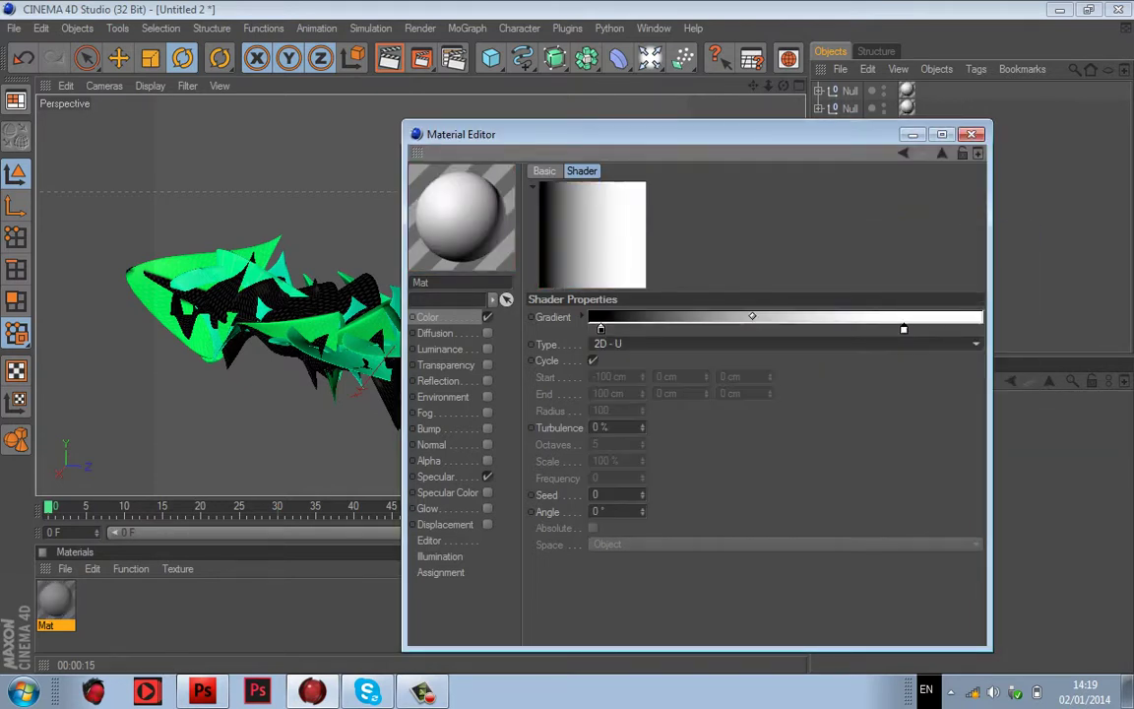
{"action": "left_click", "coordinate": [608, 344]}
{"action": "left_click", "coordinate": [630, 395]}
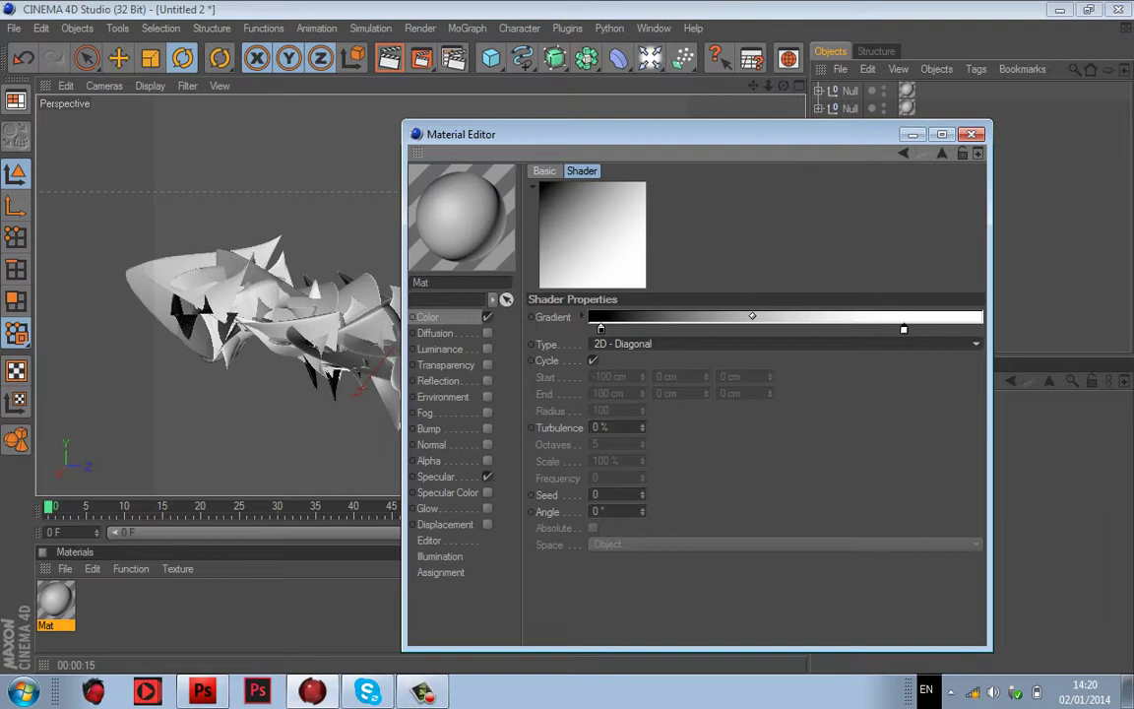
Step: Try the 2D - Radial and 2D - Circular gradient types, and set the type to 2D - U
{"action": "left_click", "coordinate": [608, 343]}
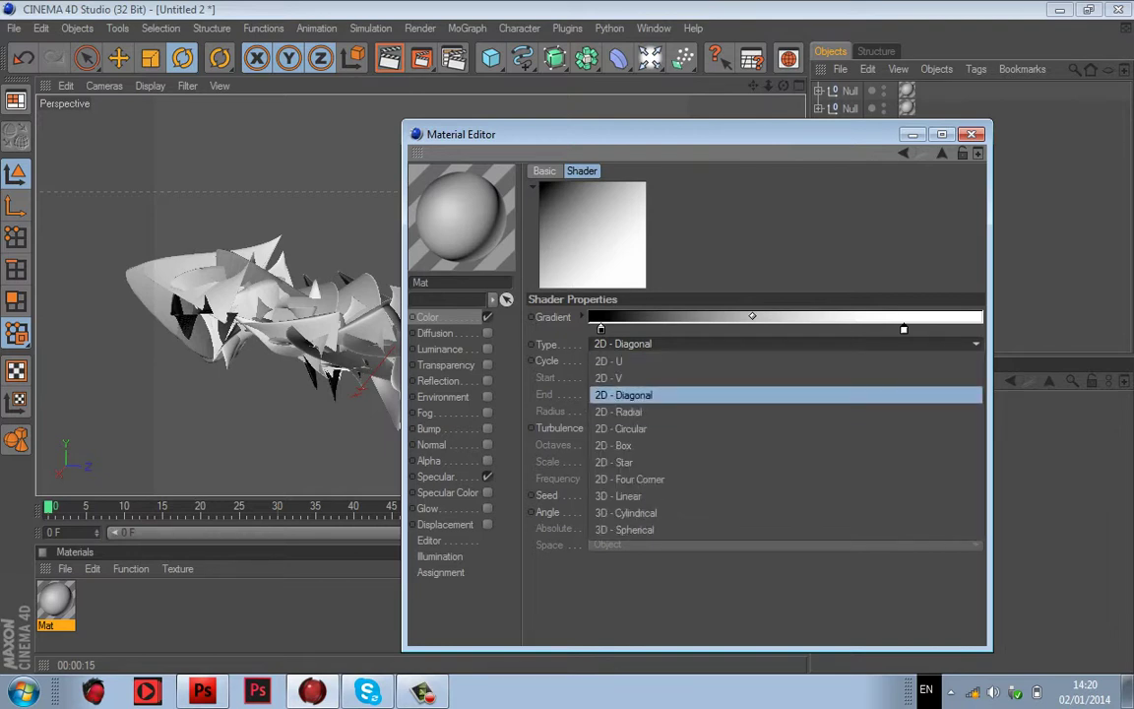
{"action": "left_click", "coordinate": [619, 412]}
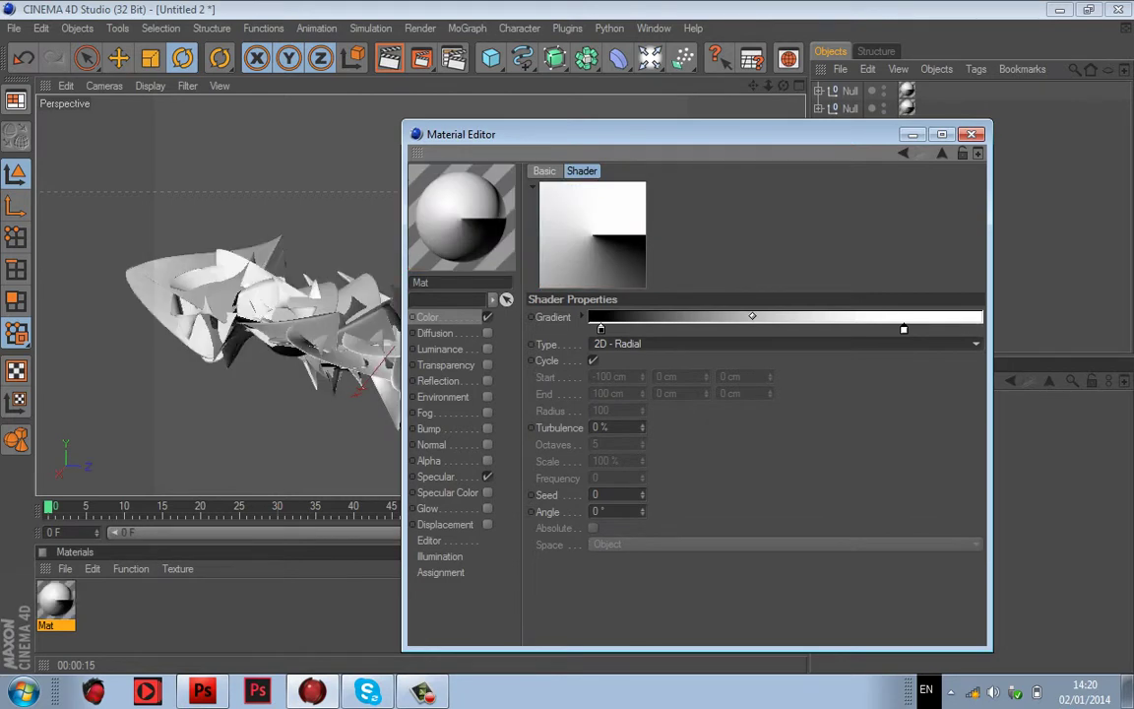
{"action": "left_click", "coordinate": [607, 344]}
{"action": "left_click", "coordinate": [618, 429]}
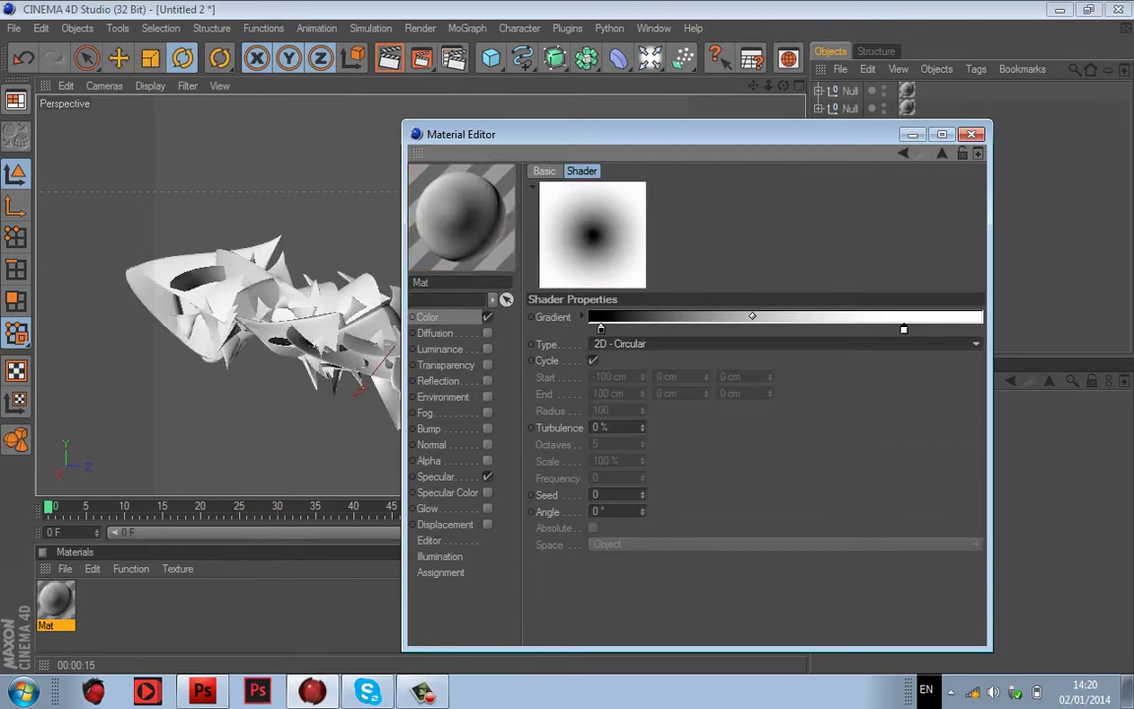
{"action": "left_click", "coordinate": [618, 344]}
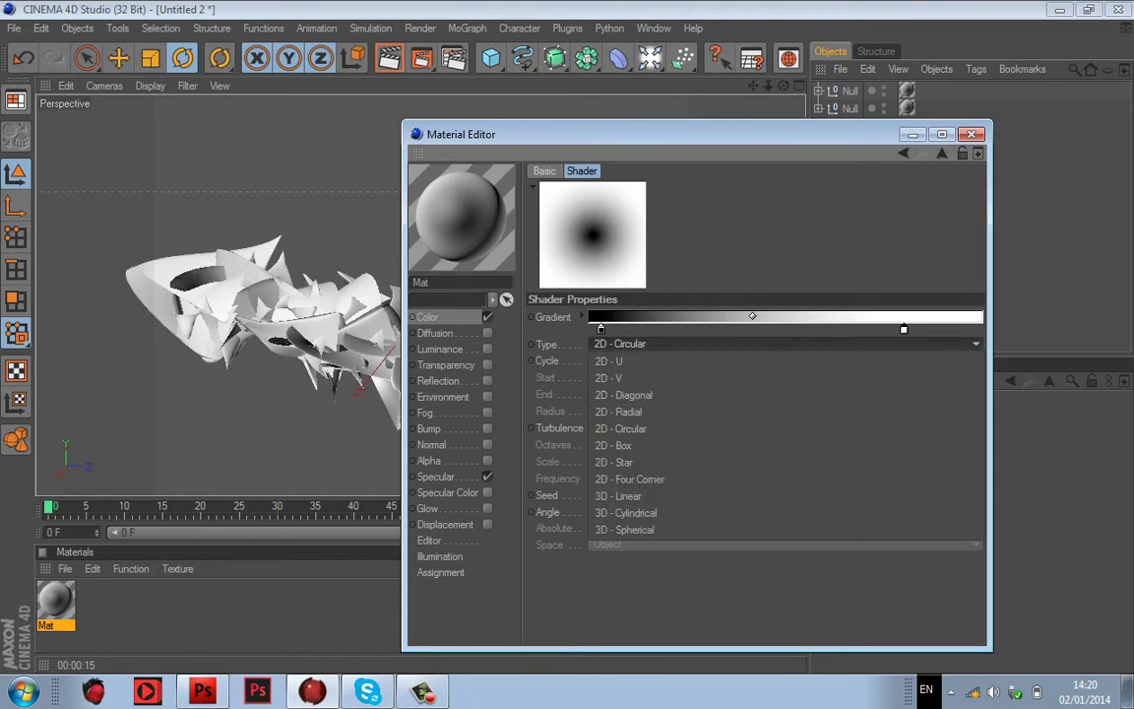
{"action": "left_click", "coordinate": [611, 361]}
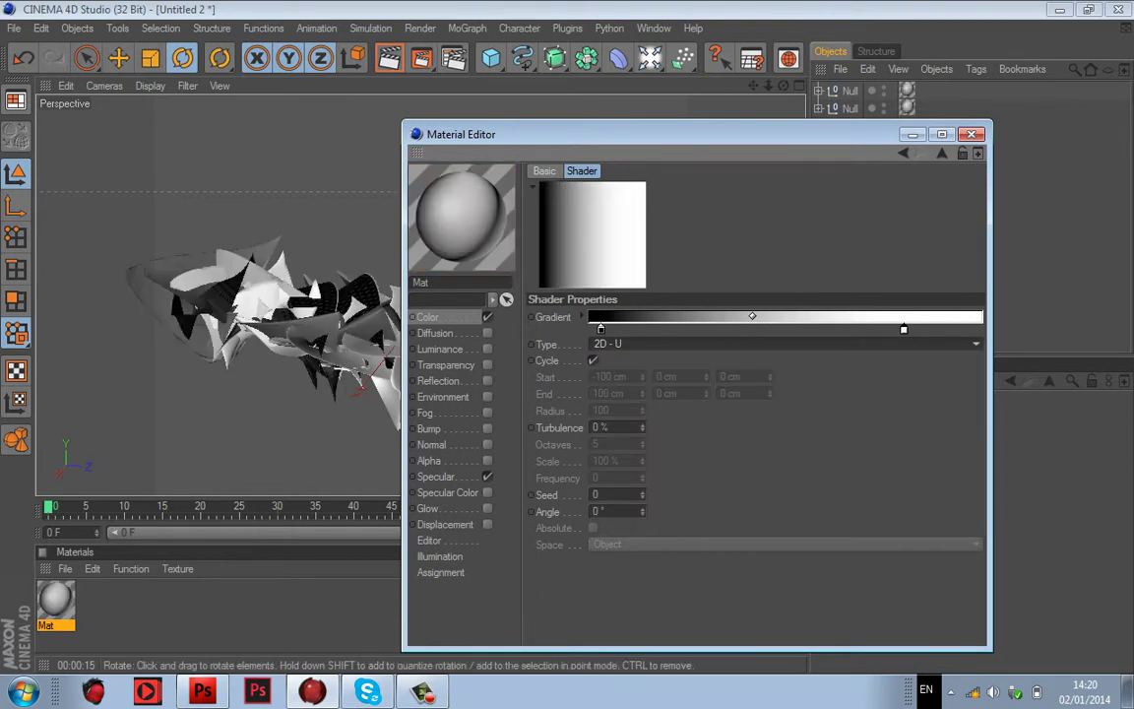
Step: Spread the gradient's black and white knots to its two opposite ends and close the material's settings
{"action": "left_click_drag", "start_coordinate": [591, 134], "coordinate": [447, 228]}
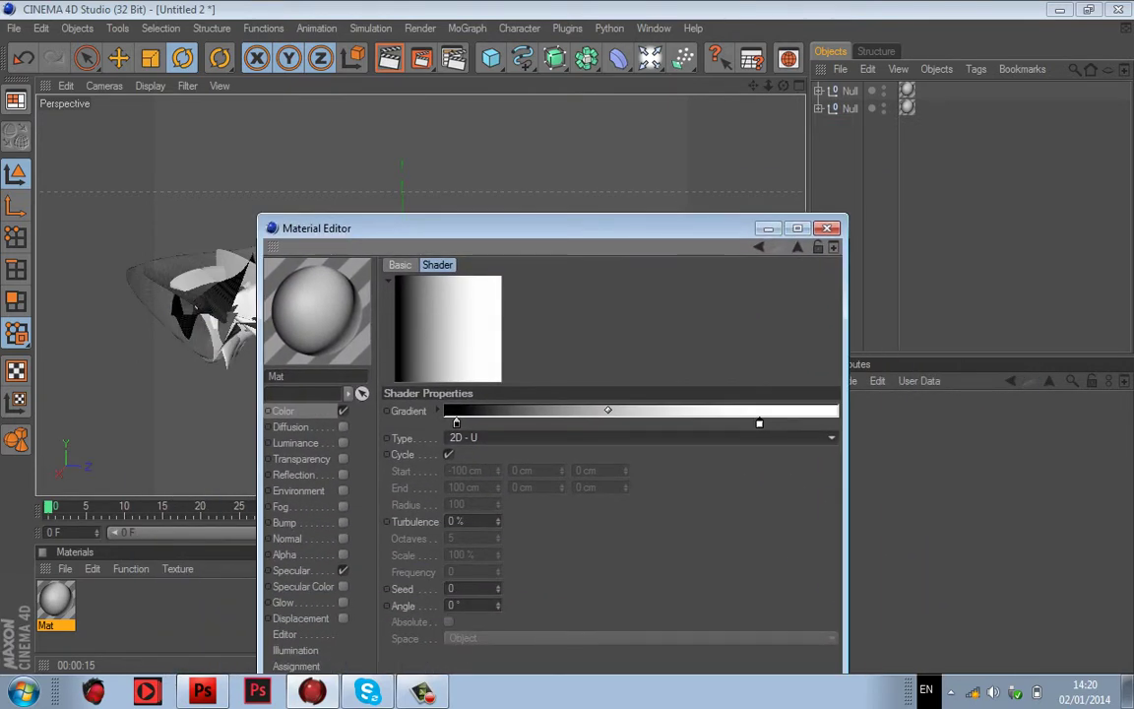
{"action": "left_click_drag", "start_coordinate": [457, 424], "coordinate": [447, 423]}
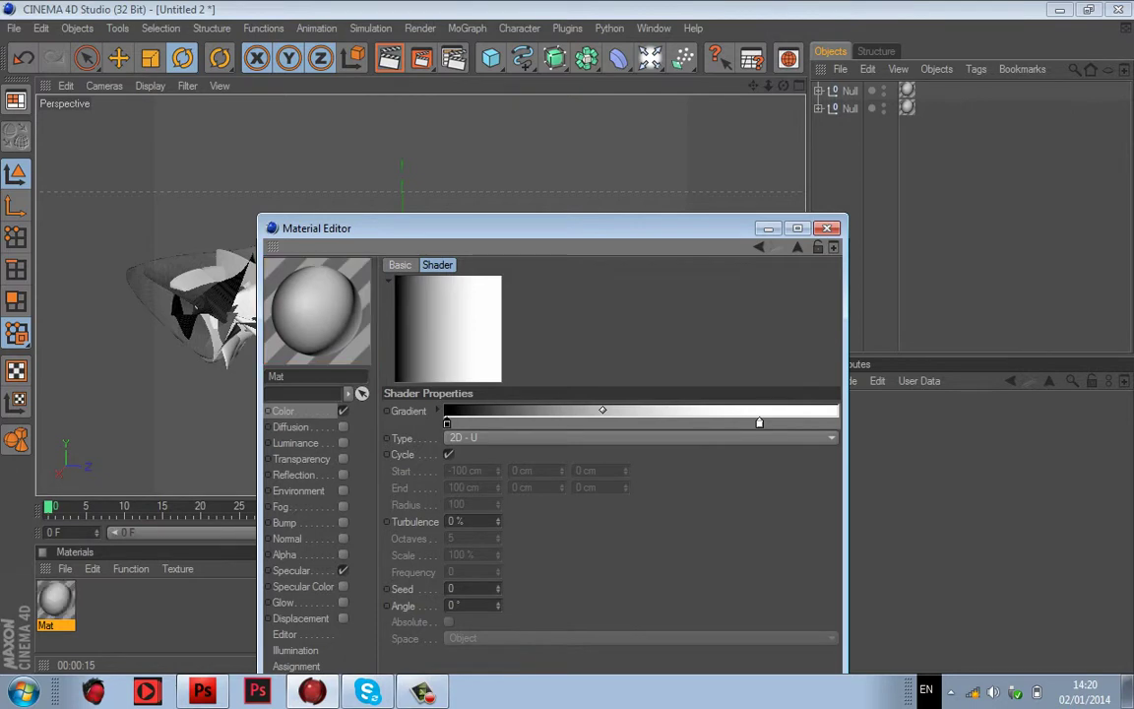
{"action": "left_click_drag", "start_coordinate": [759, 422], "coordinate": [835, 423]}
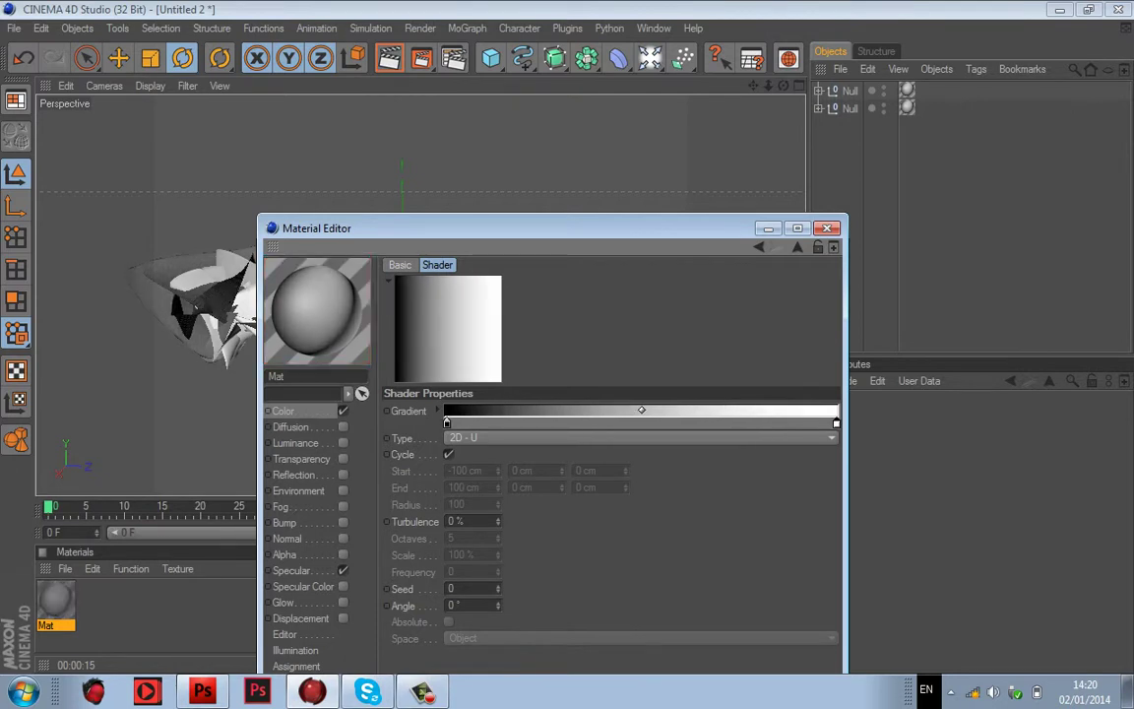
{"action": "left_click", "coordinate": [827, 228]}
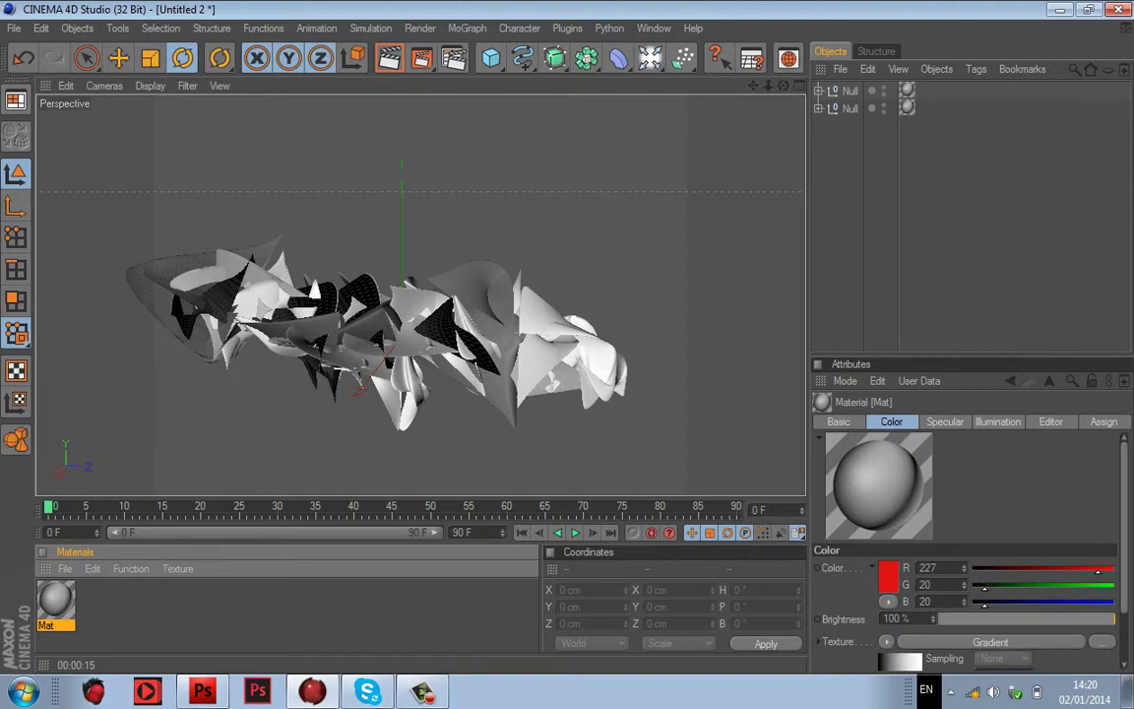
Step: Clear the scene by deleting the Mat material, both leftover texture tags and the two Null objects
{"action": "key", "text": "Delete"}
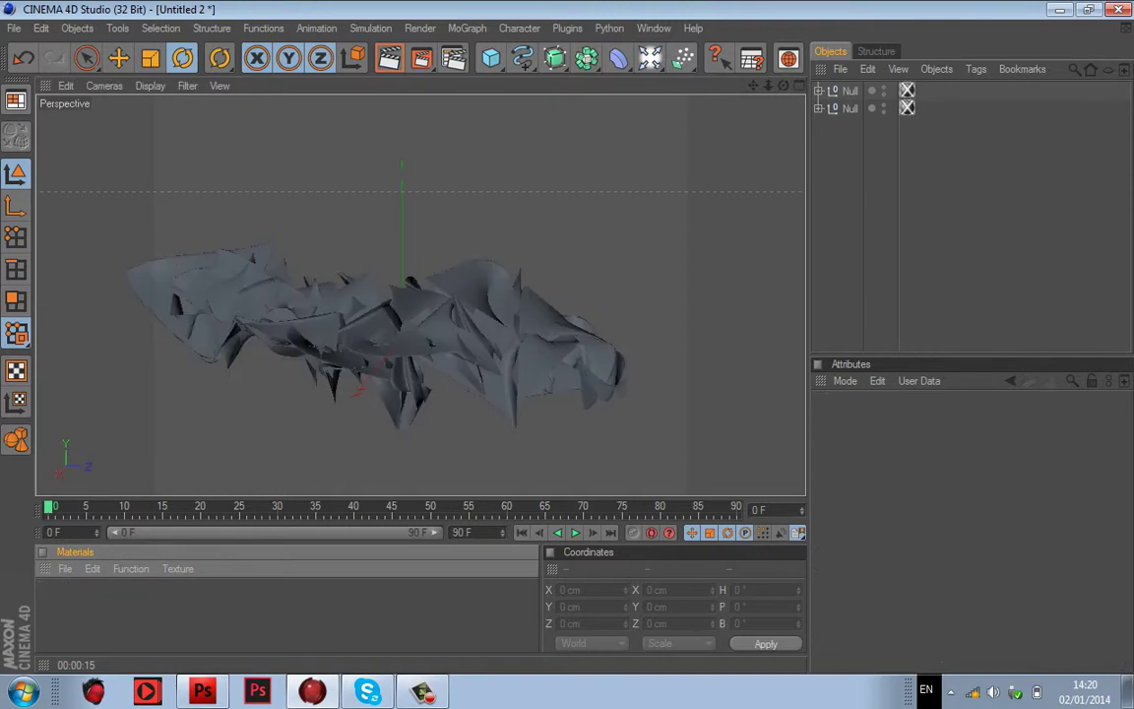
{"action": "left_click", "coordinate": [907, 109]}
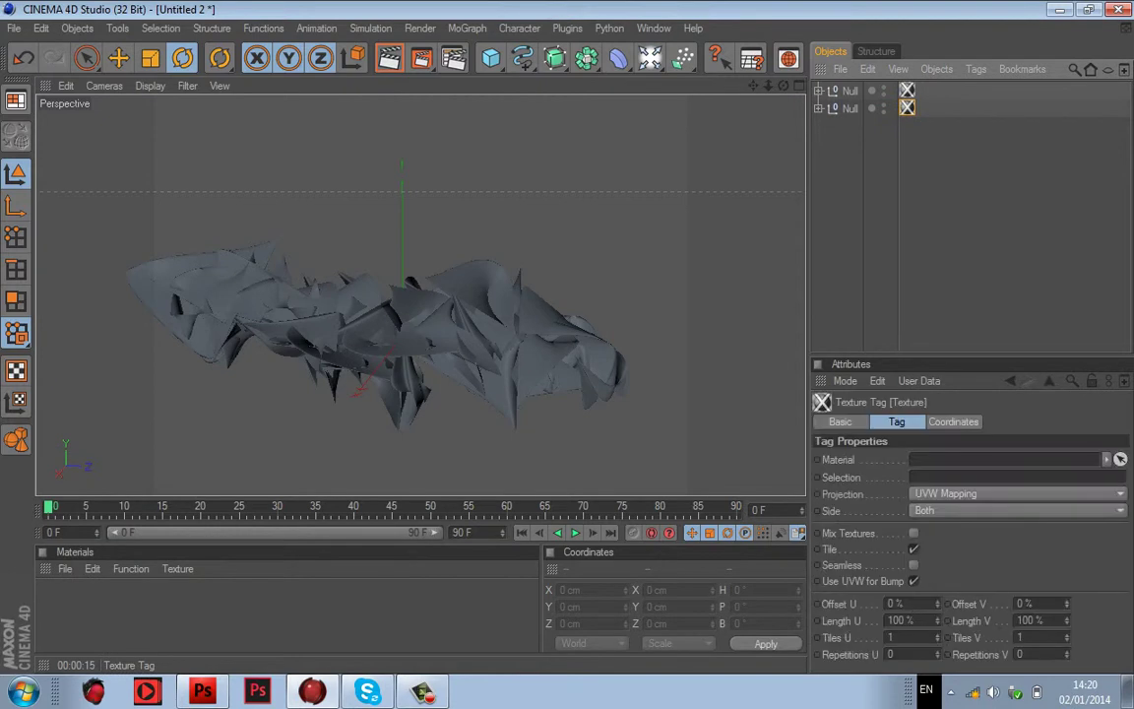
{"action": "key", "text": "Delete"}
{"action": "left_click", "coordinate": [907, 90]}
{"action": "key", "text": "Delete"}
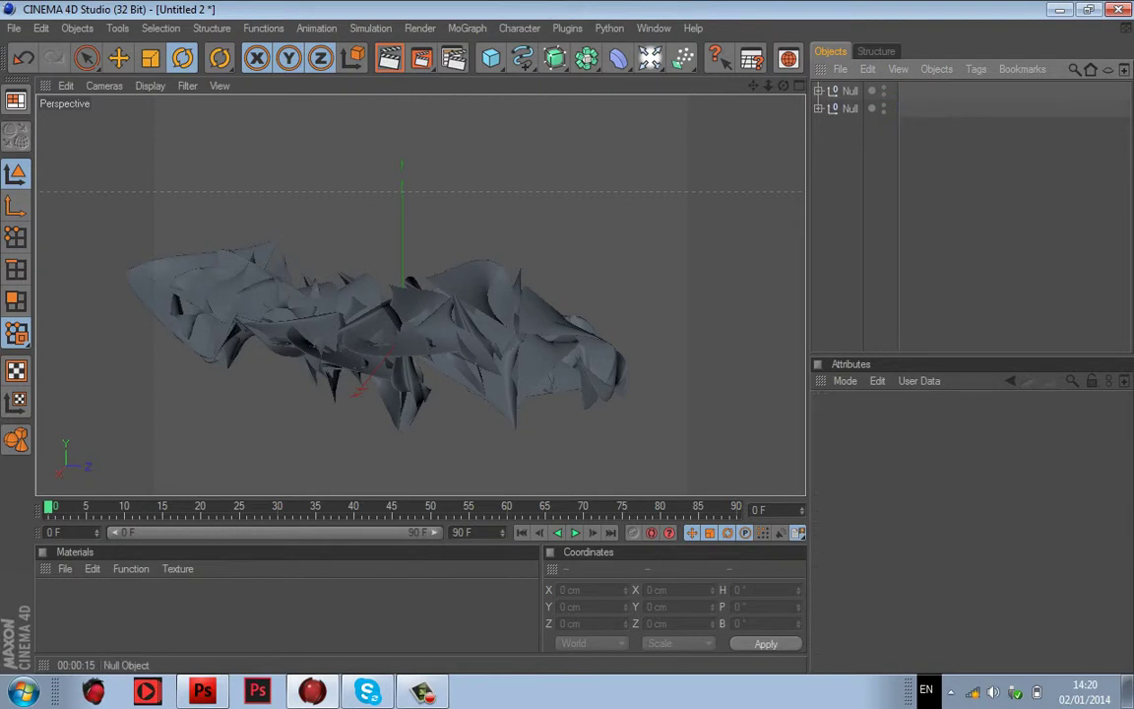
{"action": "left_click_drag", "start_coordinate": [911, 158], "coordinate": [906, 77]}
{"action": "key", "text": "Delete"}
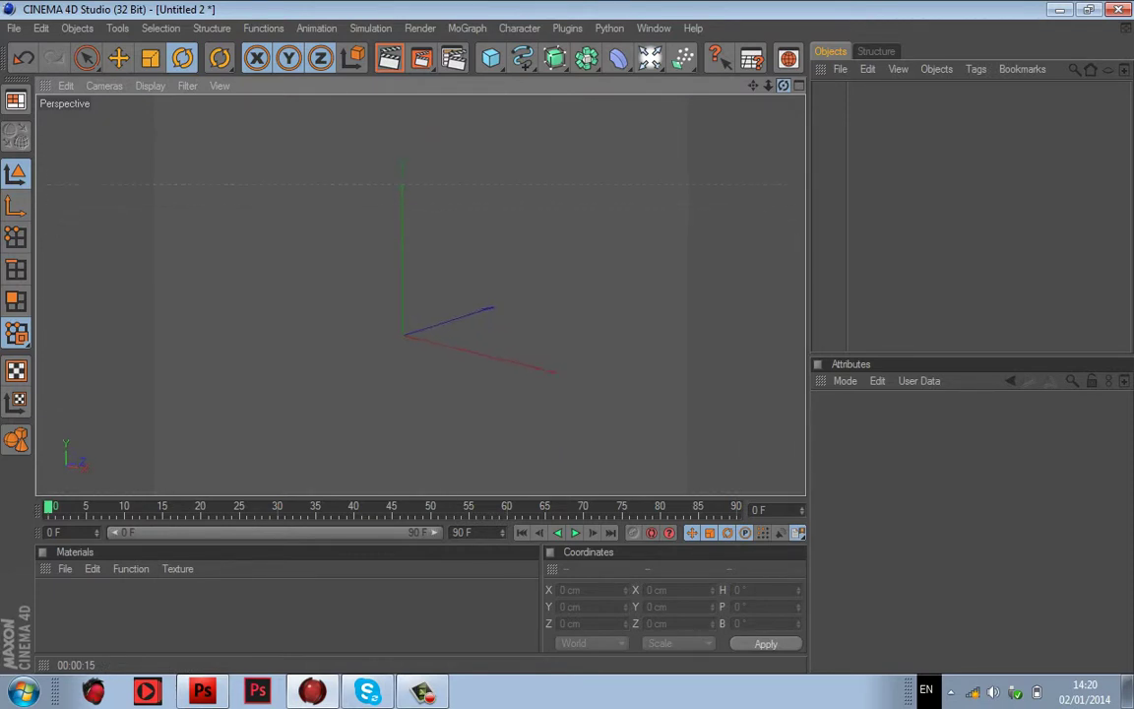
{"action": "left_click", "coordinate": [524, 58]}
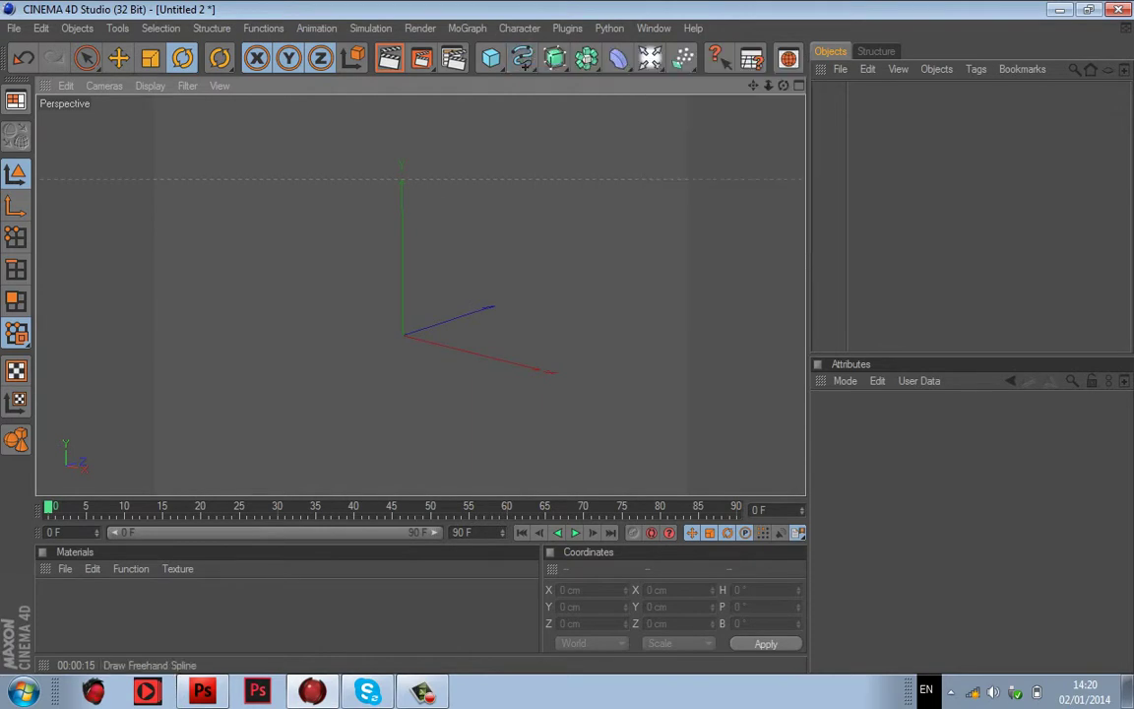
{"action": "left_click", "coordinate": [490, 58]}
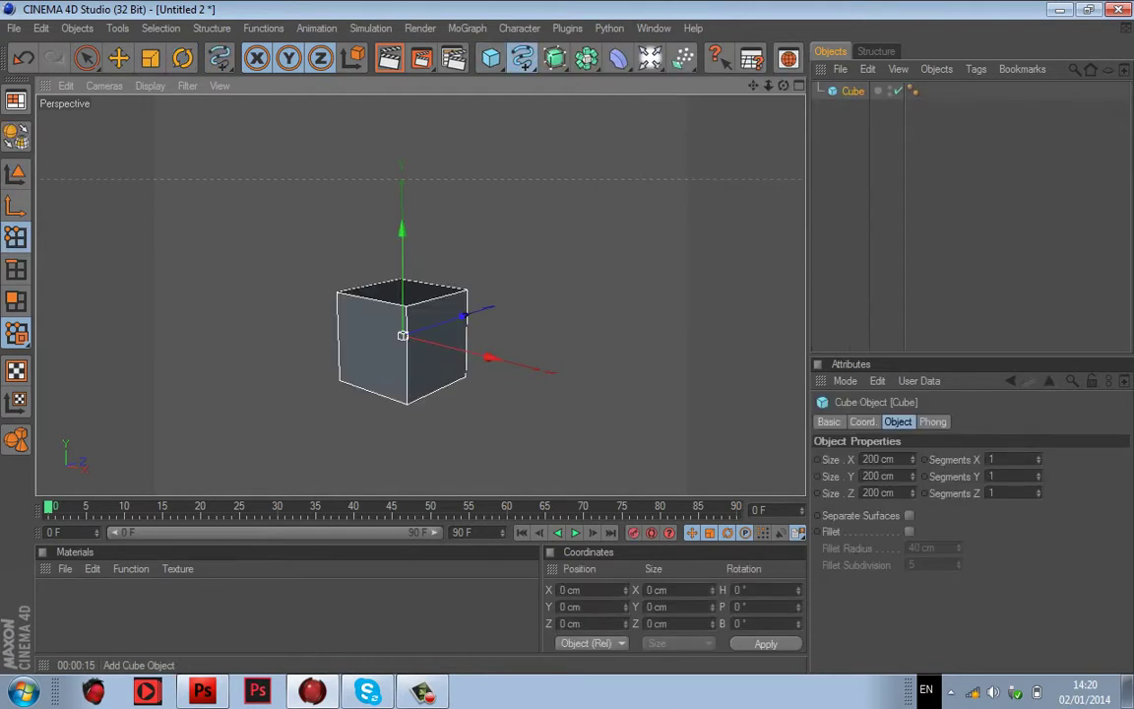
{"action": "key", "text": "r"}
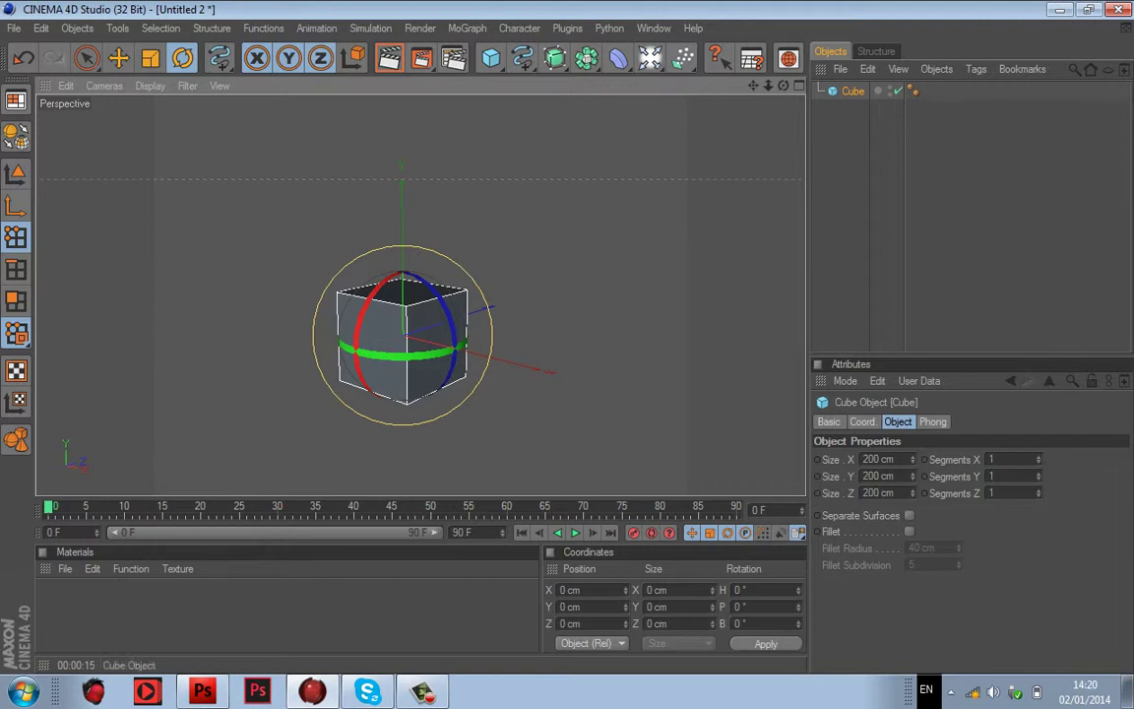
{"action": "key", "text": "Delete"}
Step: Add a torus primitive and reduce its pipe segments to 3
{"action": "left_click", "coordinate": [490, 58]}
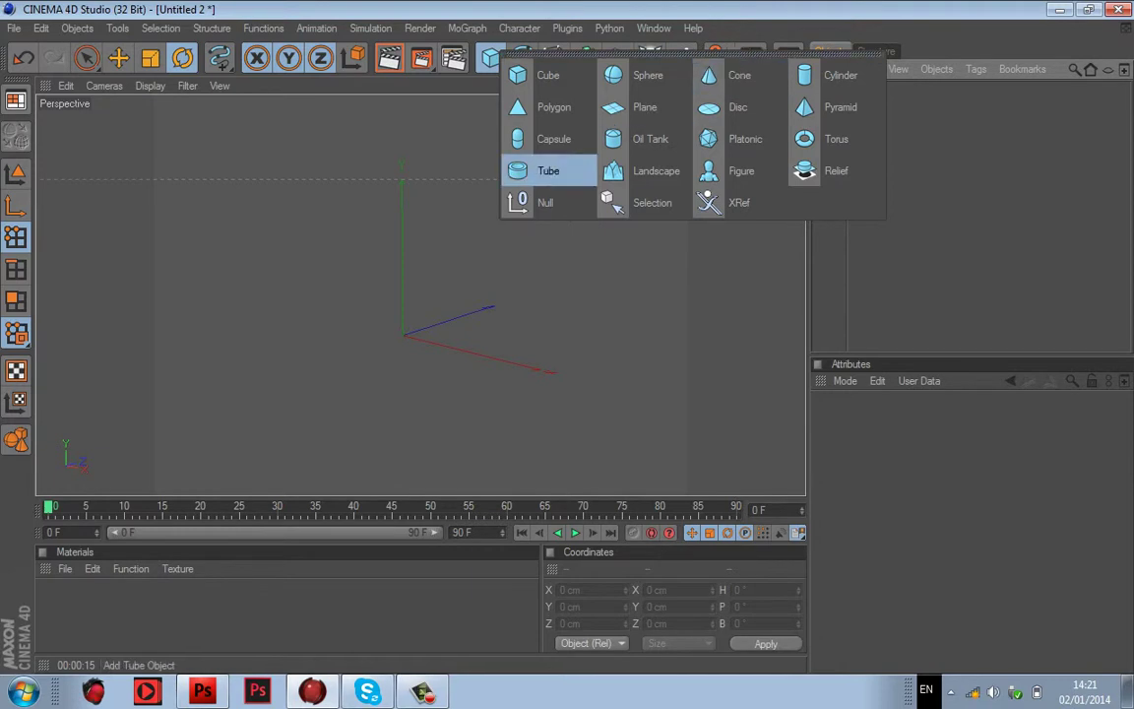
{"action": "left_click", "coordinate": [836, 139]}
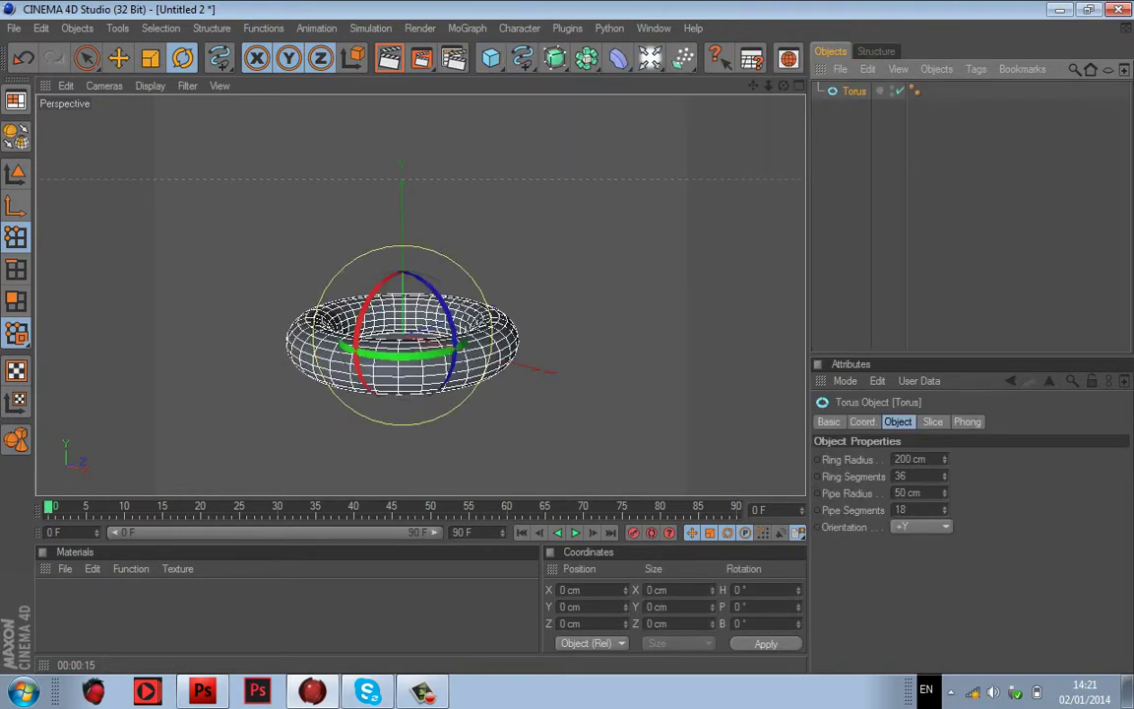
{"action": "mouse_move", "coordinate": [783, 85]}
{"action": "left_mouse_down"}
{"action": "mouse_move", "coordinate": [784, 120]}
{"action": "mouse_move", "coordinate": [724, 94]}
{"action": "mouse_move", "coordinate": [785, 50]}
{"action": "mouse_move", "coordinate": [784, 117]}
{"action": "mouse_move", "coordinate": [786, 67]}
{"action": "mouse_move", "coordinate": [787, 97]}
{"action": "left_mouse_up"}
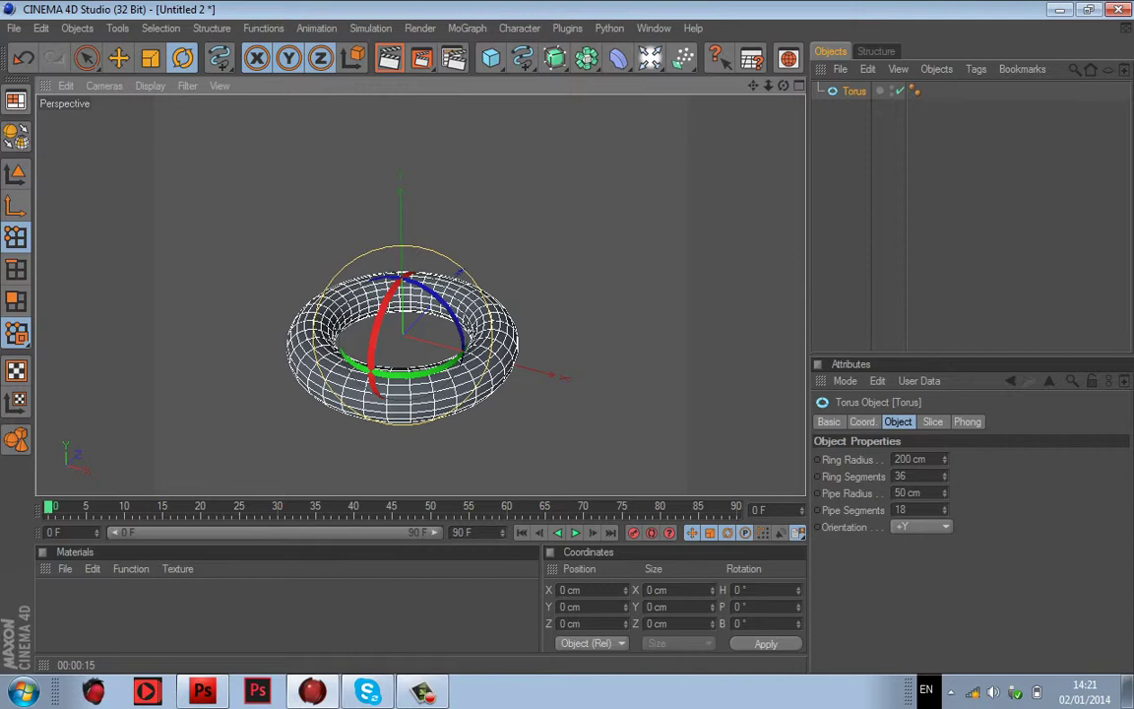
{"action": "left_click_drag", "start_coordinate": [944, 510], "coordinate": [944, 524]}
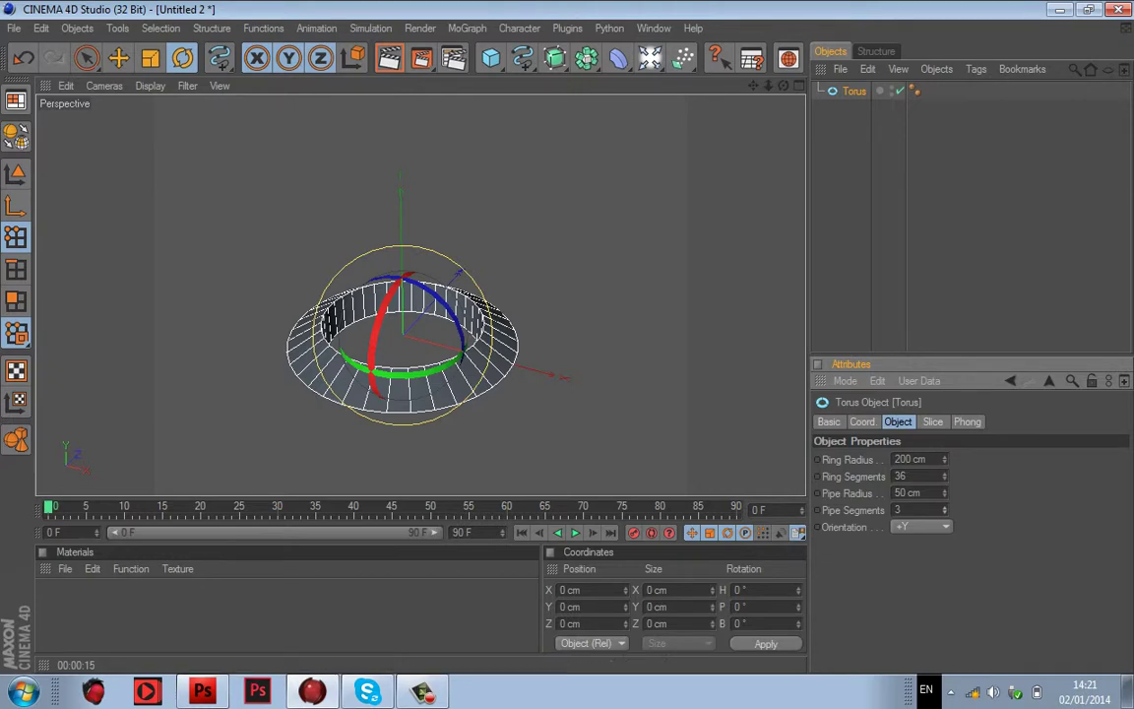
{"action": "mouse_move", "coordinate": [784, 86]}
{"action": "left_mouse_down"}
{"action": "mouse_move", "coordinate": [779, 44]}
{"action": "mouse_move", "coordinate": [822, 20]}
{"action": "mouse_move", "coordinate": [857, 44]}
{"action": "mouse_move", "coordinate": [822, 87]}
{"action": "mouse_move", "coordinate": [810, 157]}
{"action": "mouse_move", "coordinate": [819, 64]}
{"action": "mouse_move", "coordinate": [837, 44]}
{"action": "mouse_move", "coordinate": [803, 90]}
{"action": "mouse_move", "coordinate": [788, 87]}
{"action": "left_mouse_up"}
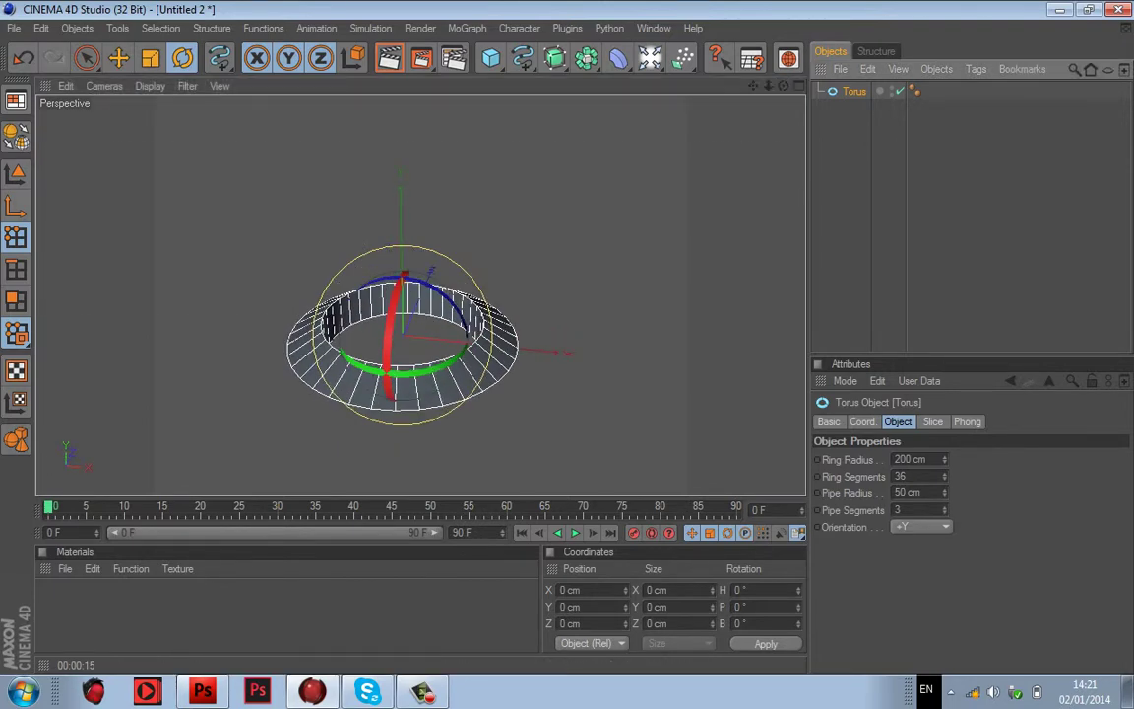
Step: Set the torus's ring segments to 11 and check the coarser ring from a lower angle
{"action": "left_click", "coordinate": [868, 170]}
{"action": "left_click", "coordinate": [853, 90]}
{"action": "left_click_drag", "start_coordinate": [944, 476], "coordinate": [943, 485]}
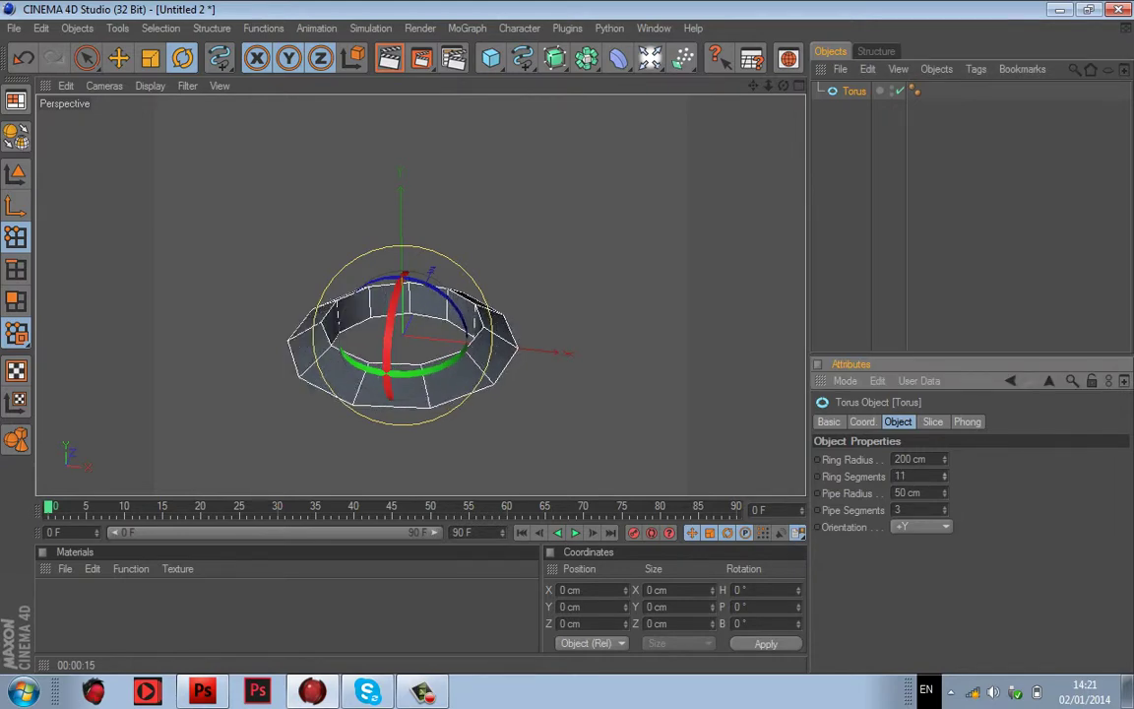
{"action": "left_click", "coordinate": [876, 172]}
{"action": "left_click_drag", "start_coordinate": [784, 86], "coordinate": [784, 59]}
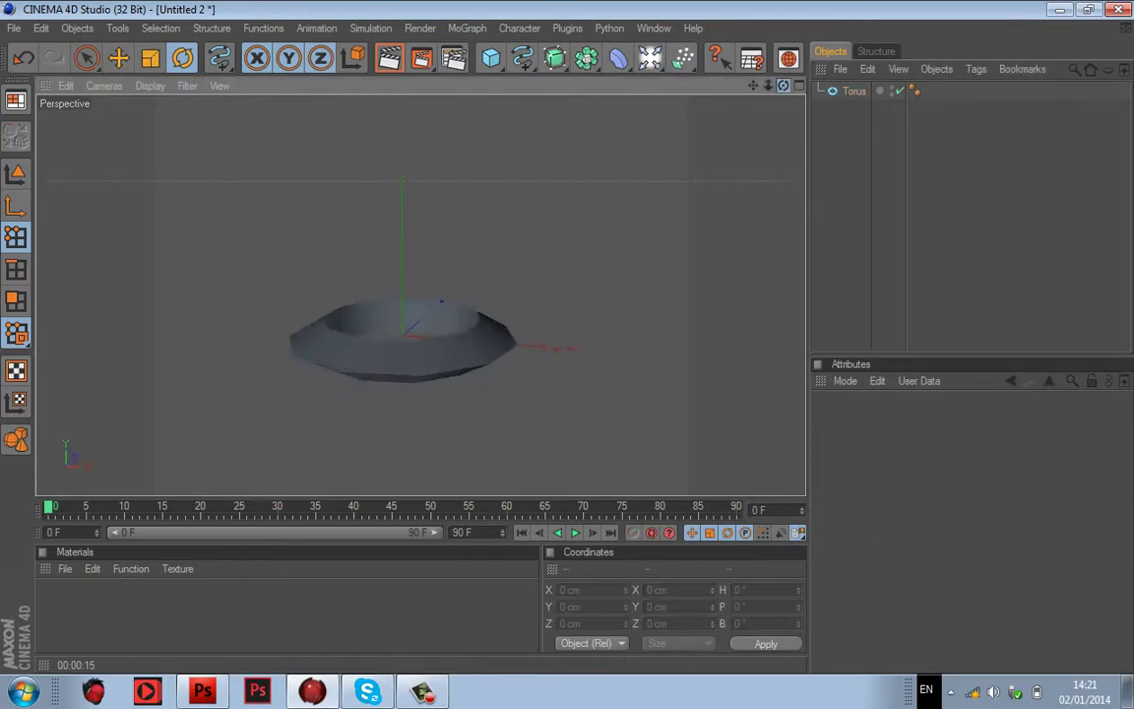
Step: Set the torus's pipe segments to 5
{"action": "left_click", "coordinate": [854, 91]}
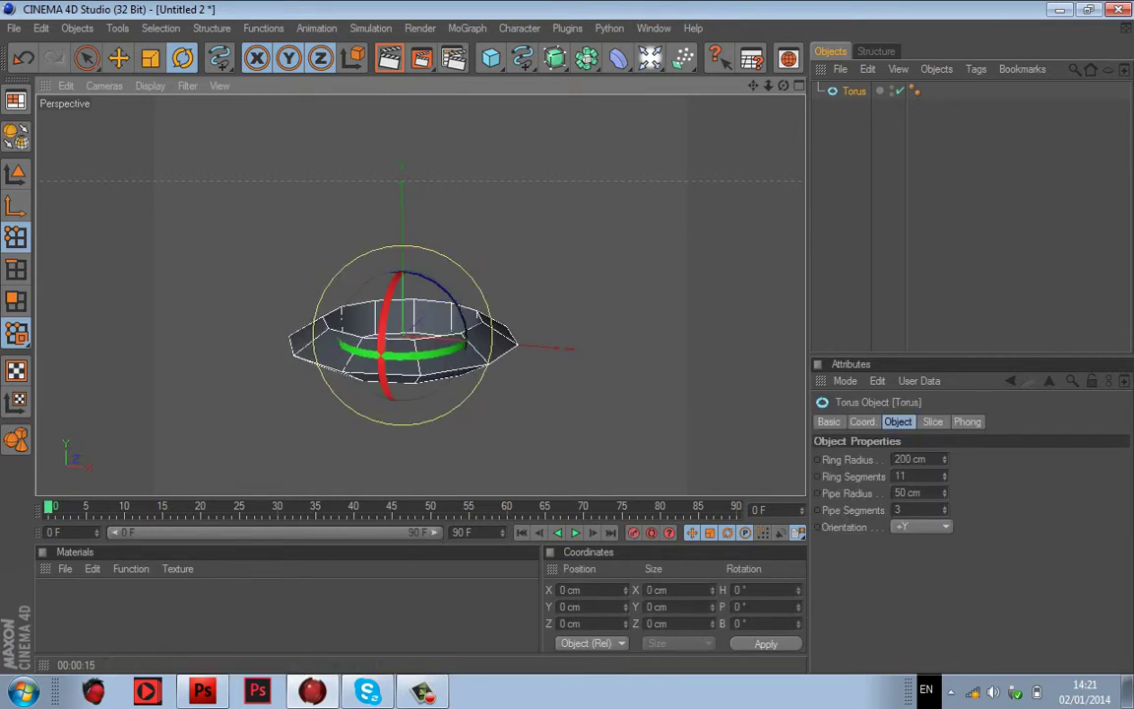
{"action": "left_click_drag", "start_coordinate": [944, 510], "coordinate": [944, 503]}
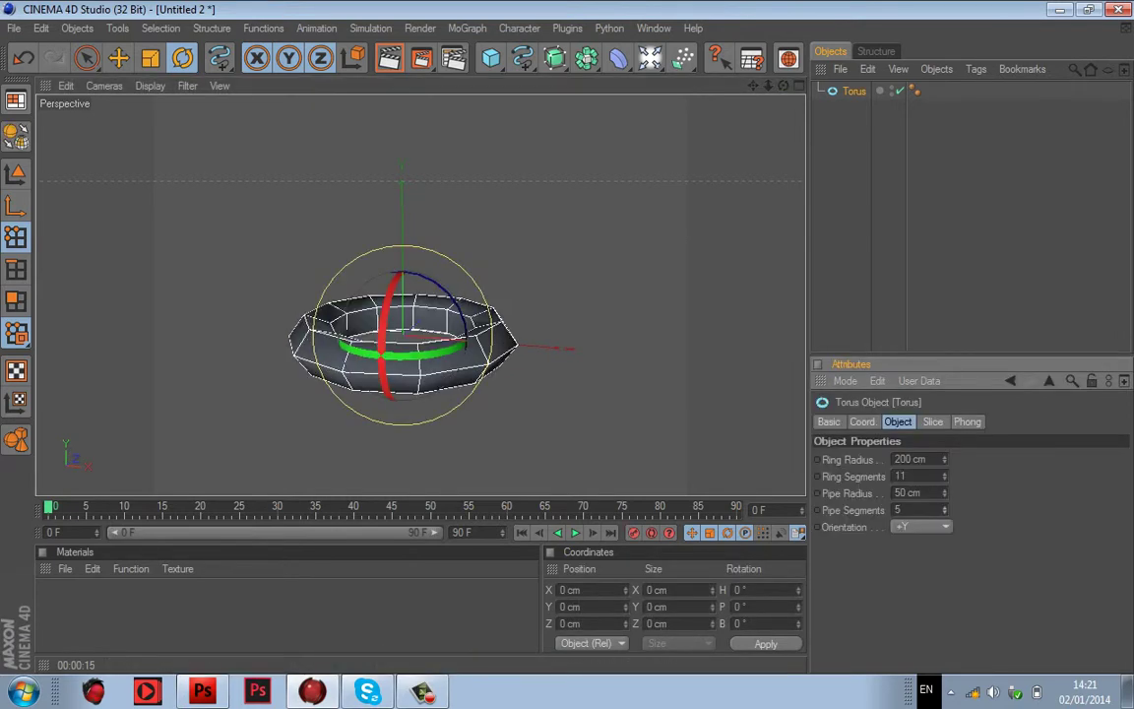
{"action": "left_click", "coordinate": [877, 296]}
{"action": "mouse_move", "coordinate": [783, 85]}
{"action": "left_mouse_down"}
{"action": "mouse_move", "coordinate": [783, 108]}
{"action": "mouse_move", "coordinate": [780, 72]}
{"action": "mouse_move", "coordinate": [773, 111]}
{"action": "mouse_move", "coordinate": [777, 30]}
{"action": "mouse_move", "coordinate": [783, 85]}
{"action": "left_mouse_up"}
Step: Make the torus editable, converting it to a polygon object
{"action": "left_click", "coordinate": [854, 91]}
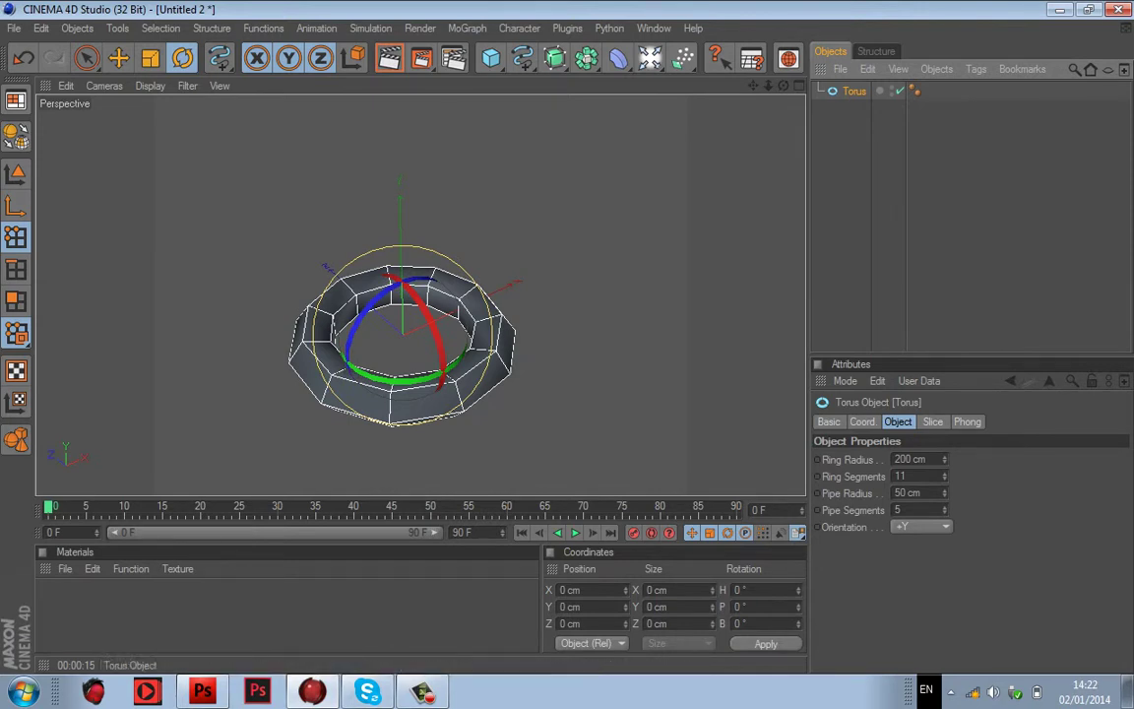
{"action": "right_click", "coordinate": [849, 90]}
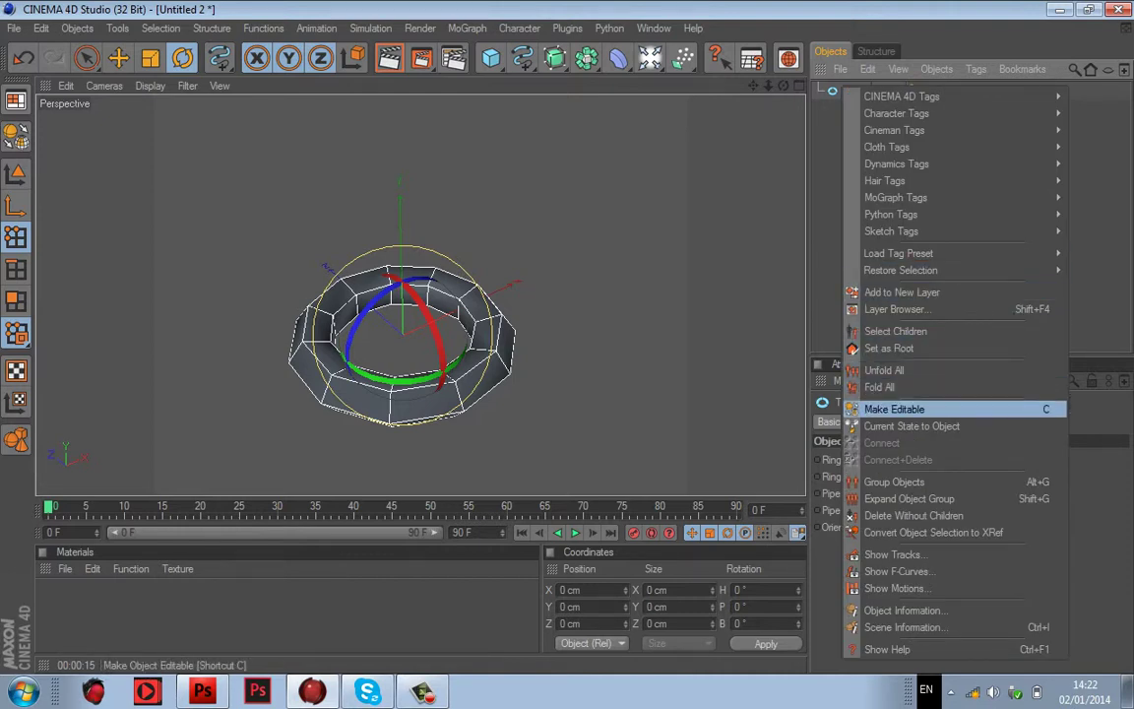
{"action": "key", "text": "Escape"}
{"action": "left_click", "coordinate": [263, 28]}
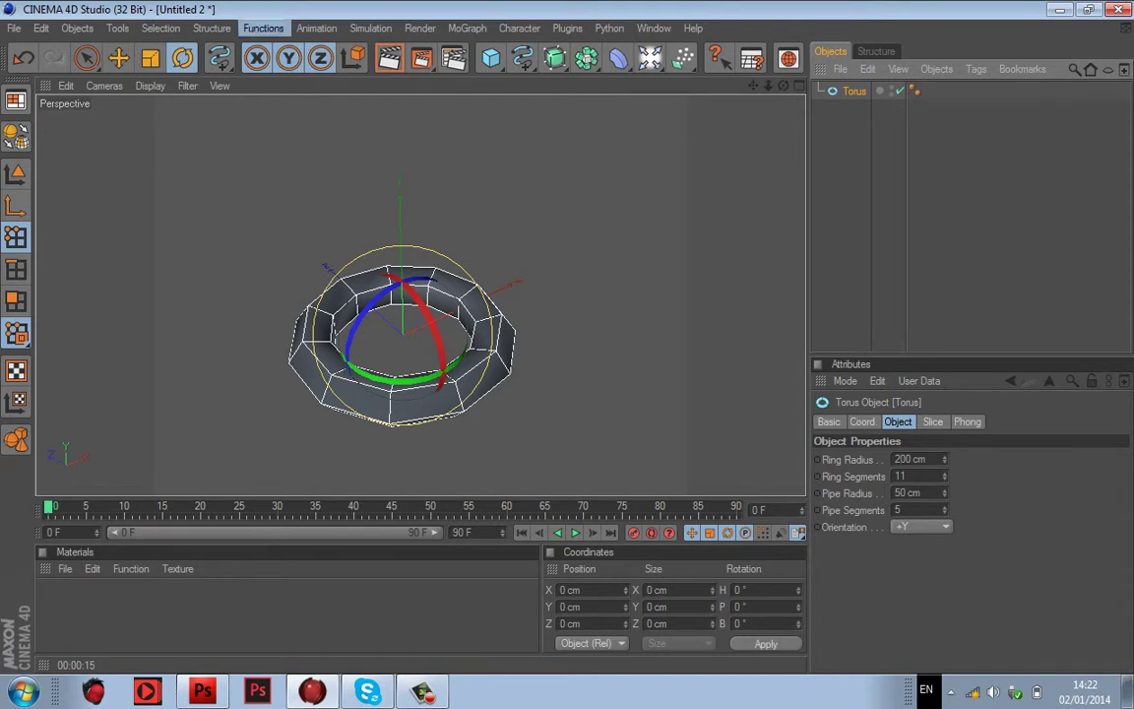
{"action": "left_click", "coordinate": [291, 36]}
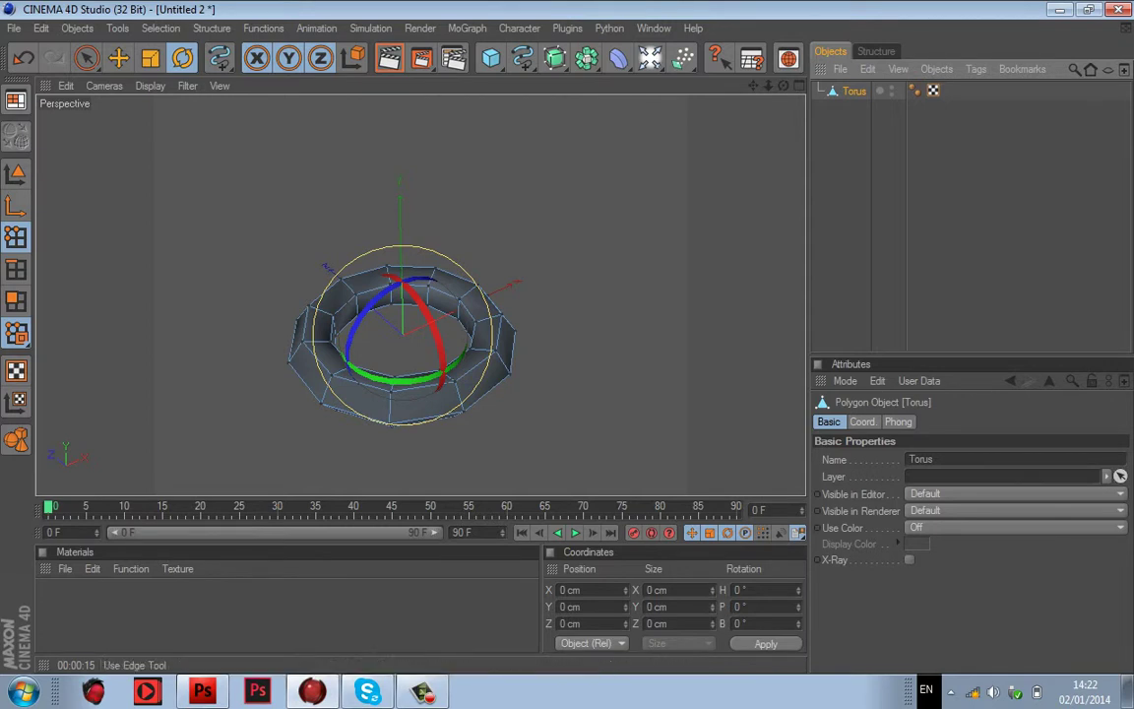
Step: In edge mode, extrude the torus's edges repeatedly, with offsets of about -88 cm and -131 cm
{"action": "left_click", "coordinate": [16, 269]}
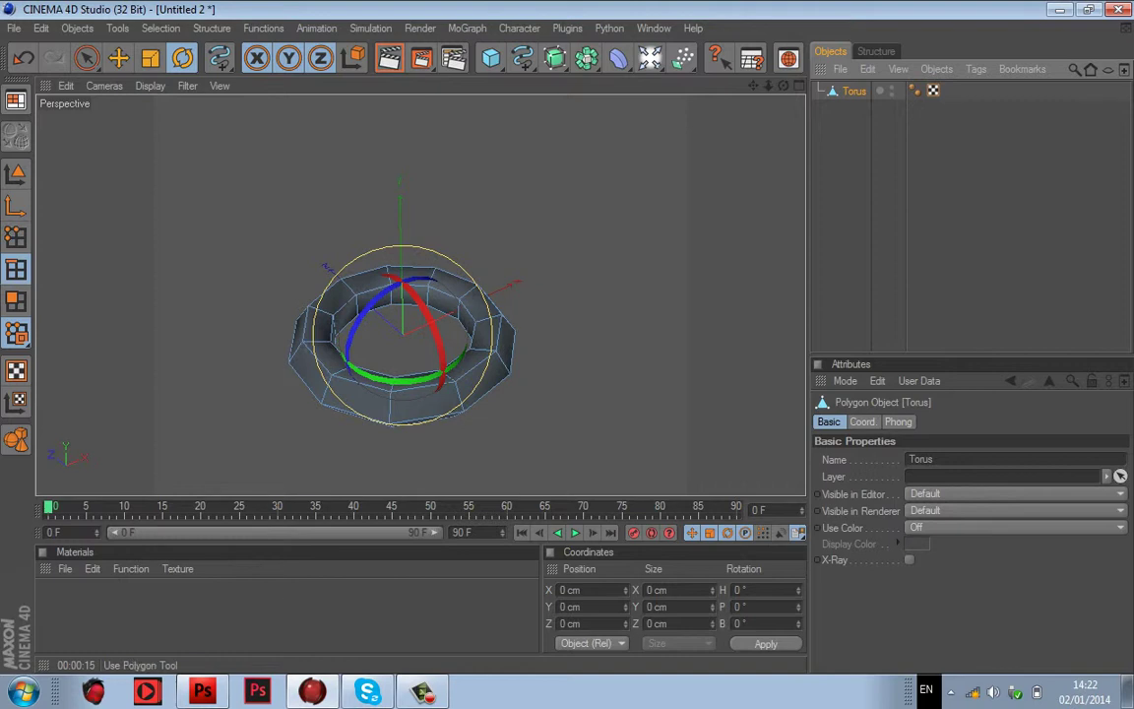
{"action": "left_click", "coordinate": [16, 301]}
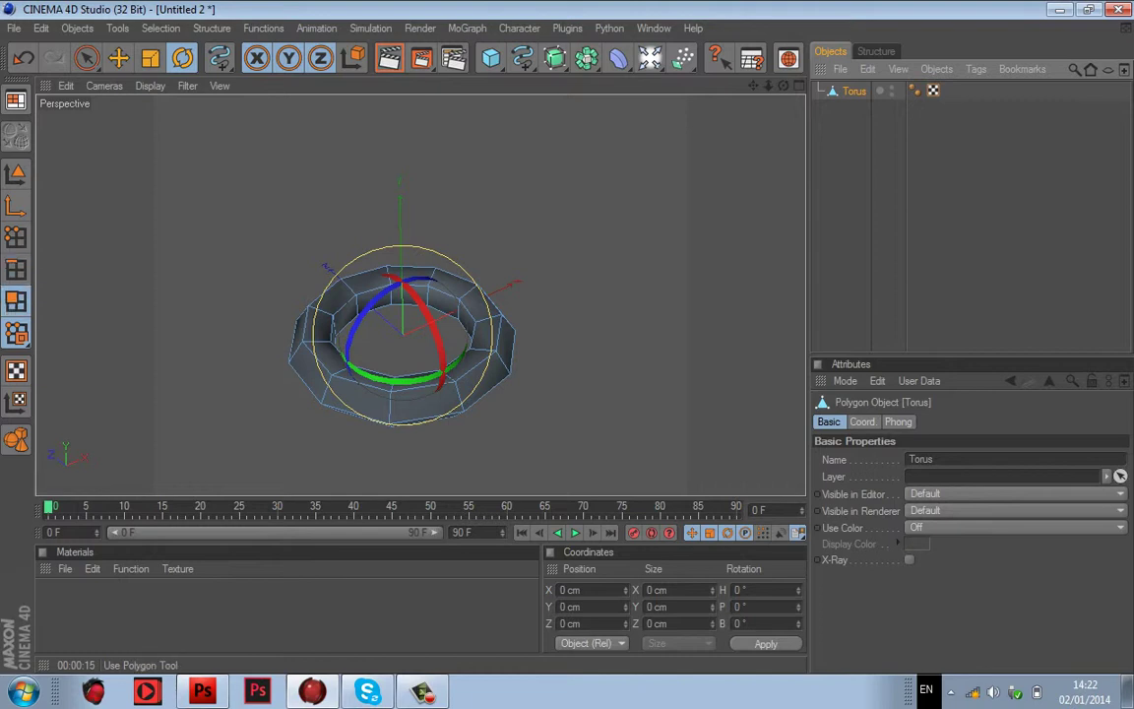
{"action": "left_click", "coordinate": [16, 268]}
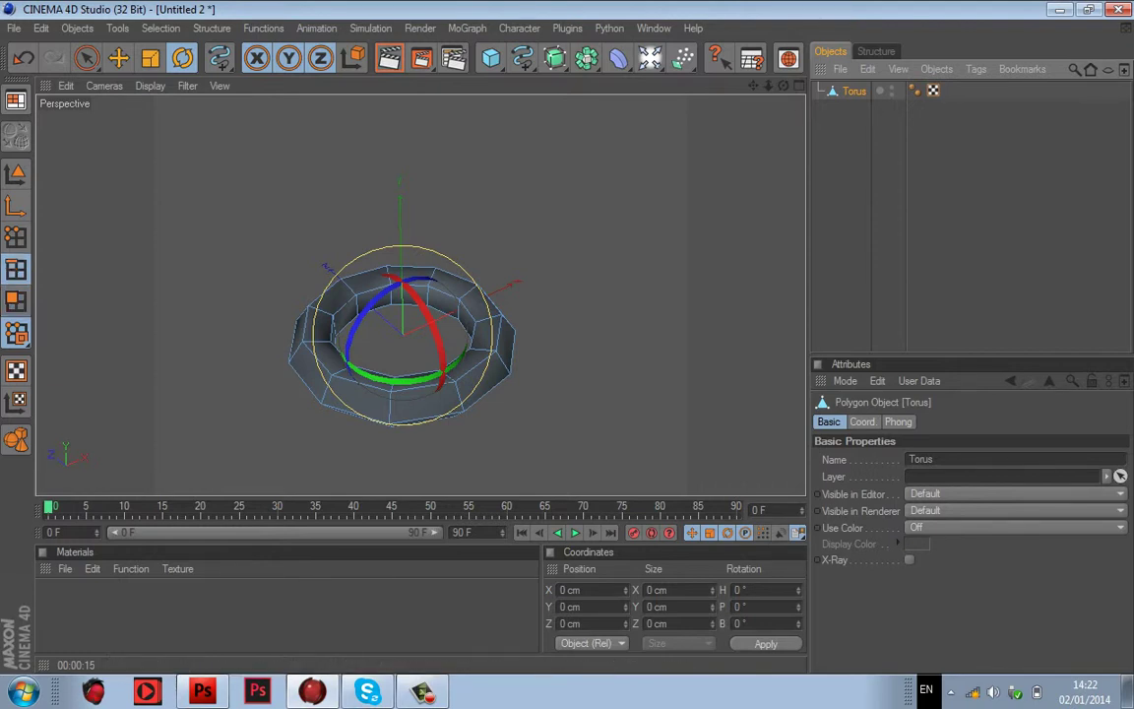
{"action": "left_click", "coordinate": [212, 28]}
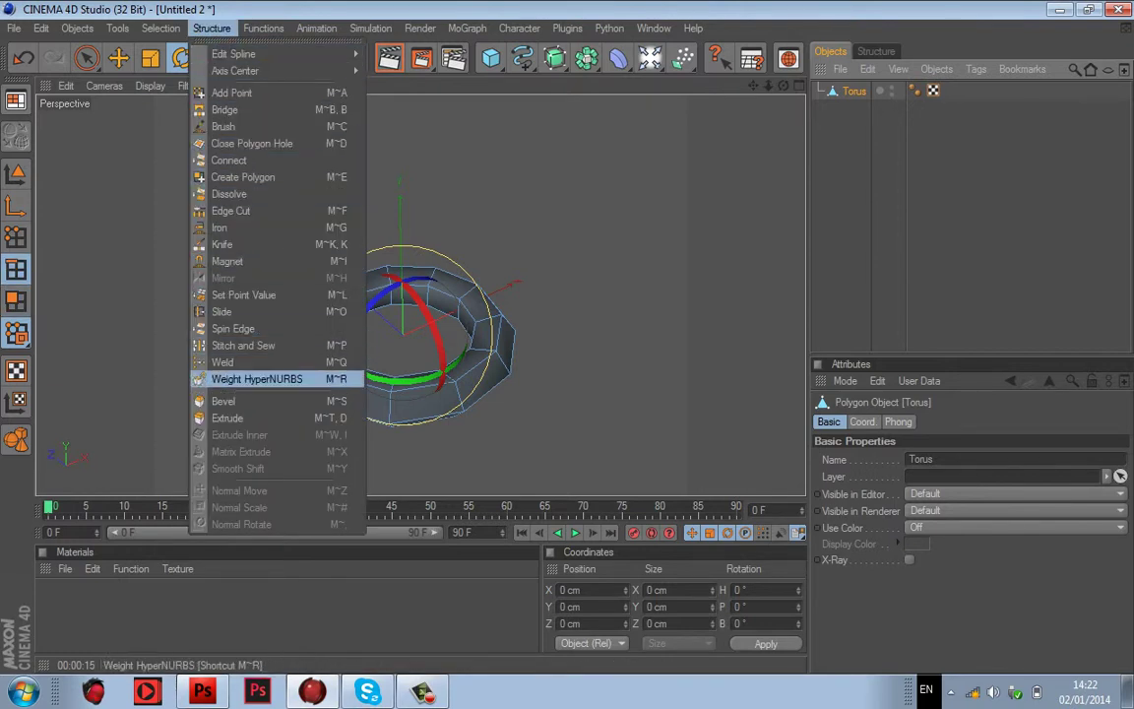
{"action": "left_click", "coordinate": [228, 418]}
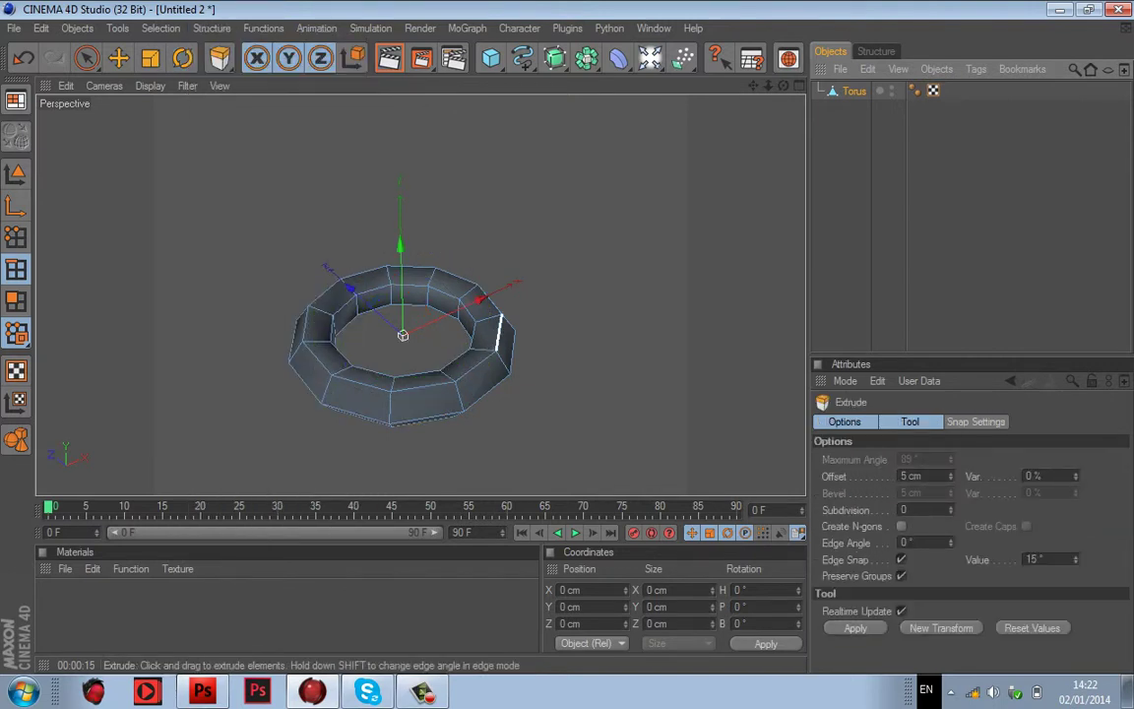
{"action": "left_click", "coordinate": [16, 301]}
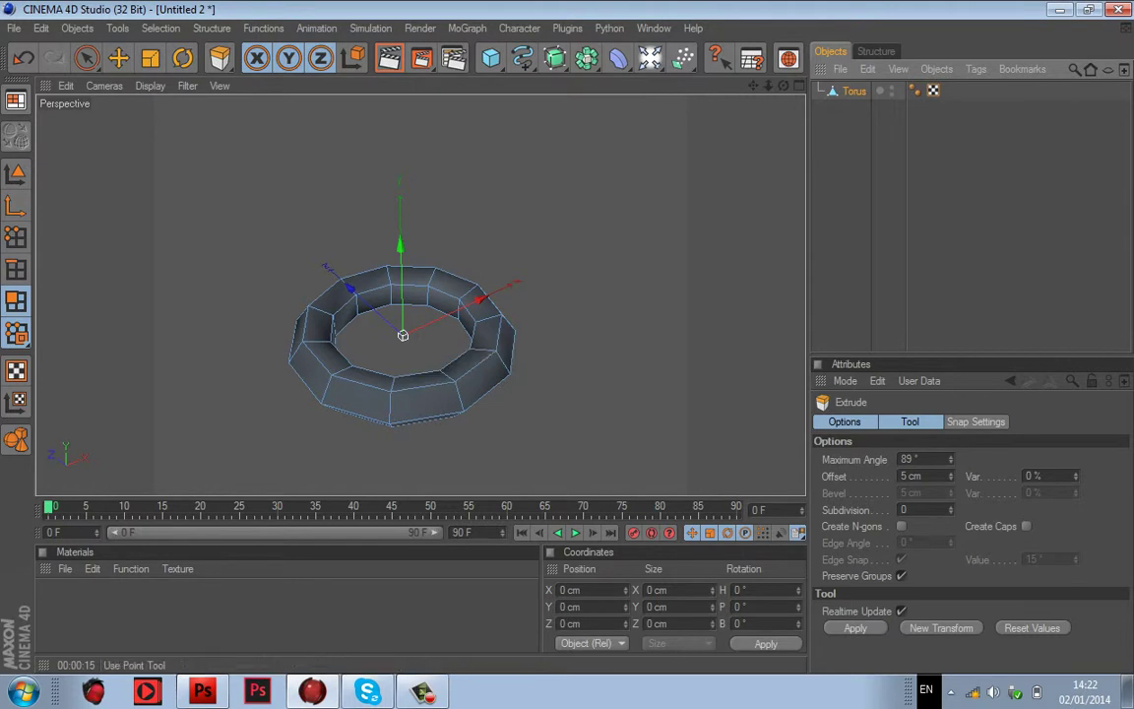
{"action": "left_click", "coordinate": [16, 268]}
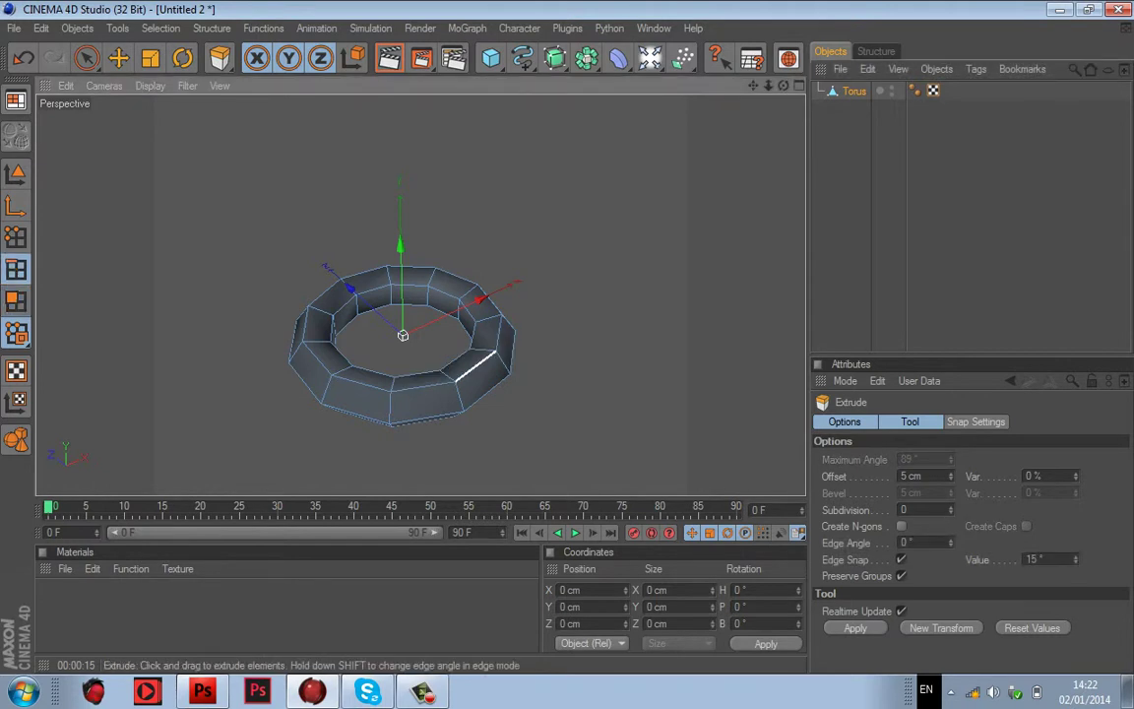
{"action": "left_click_drag", "start_coordinate": [475, 366], "coordinate": [393, 362]}
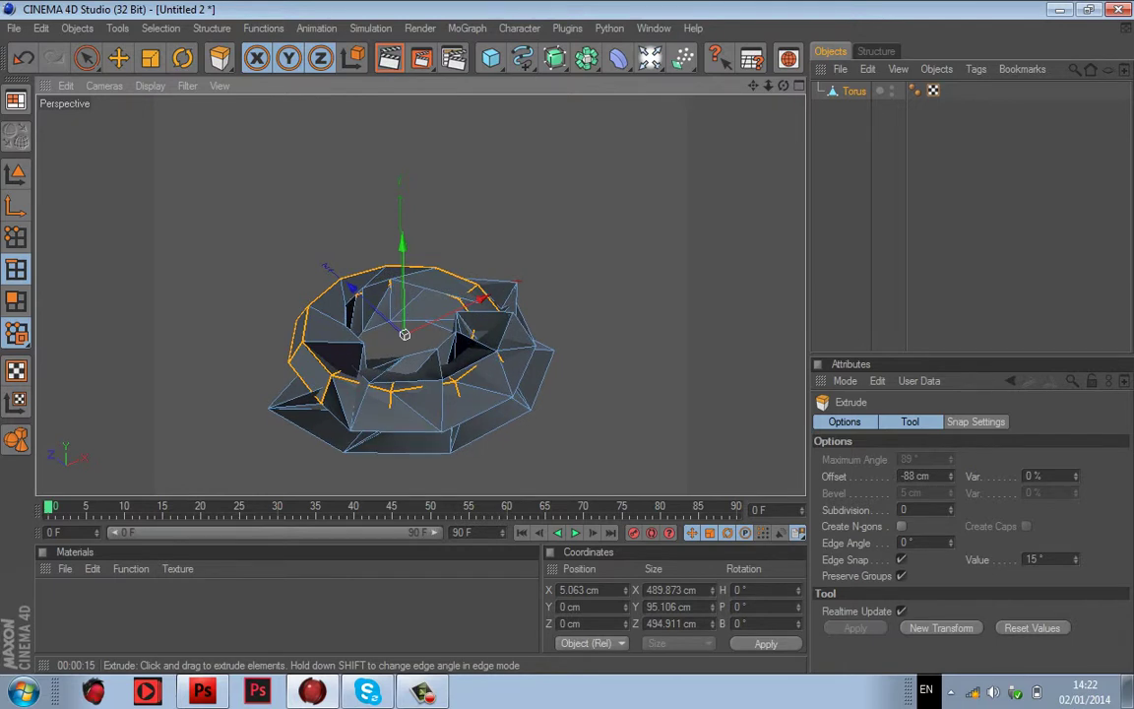
{"action": "left_click_drag", "start_coordinate": [393, 362], "coordinate": [350, 363]}
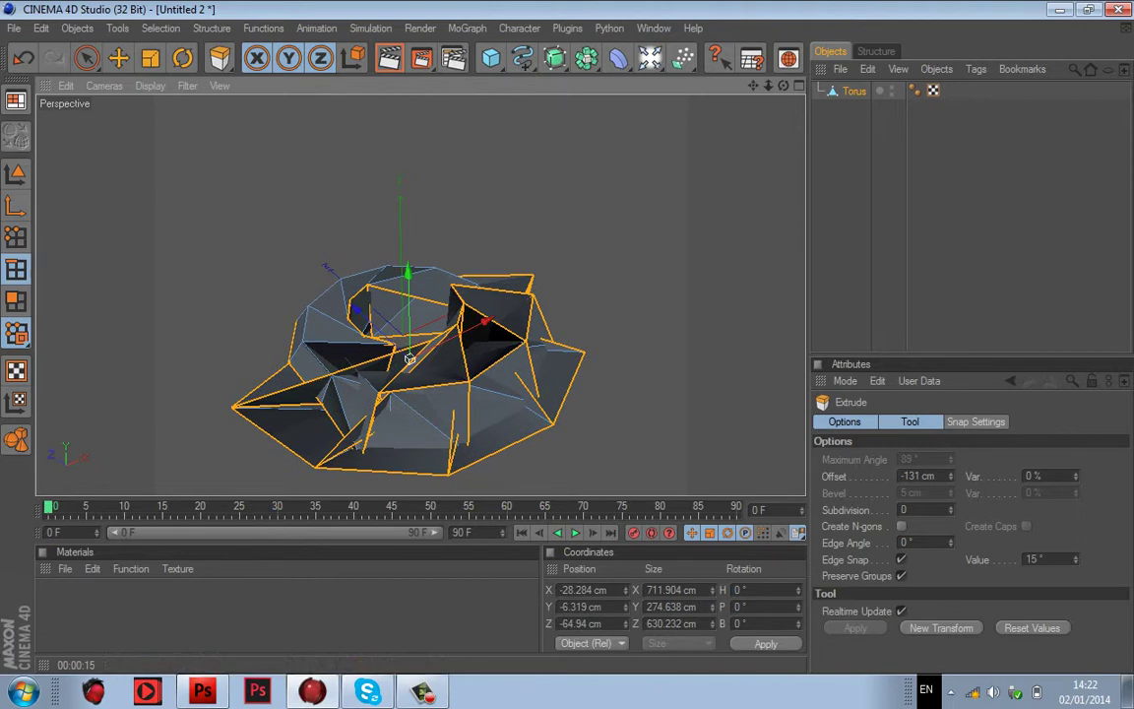
Step: Extrude the edges again from another angle with an offset of about -43 cm and render the view to check the shape
{"action": "left_click_drag", "start_coordinate": [784, 86], "coordinate": [1083, 2]}
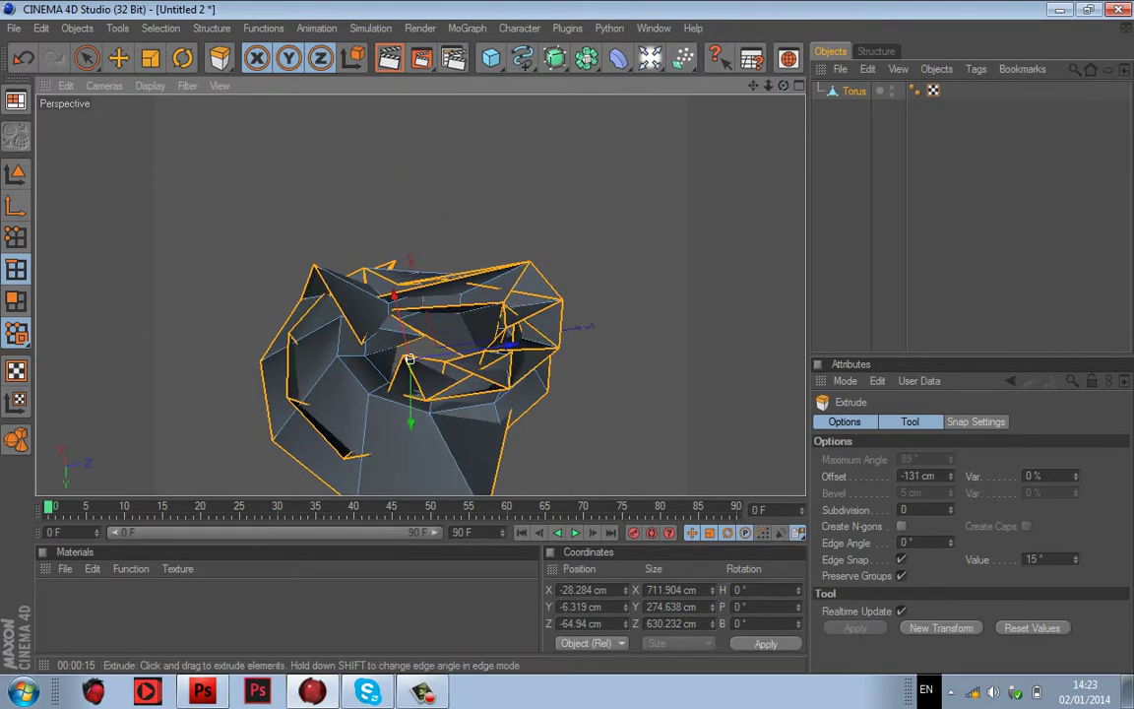
{"action": "left_click_drag", "start_coordinate": [410, 359], "coordinate": [410, 359]}
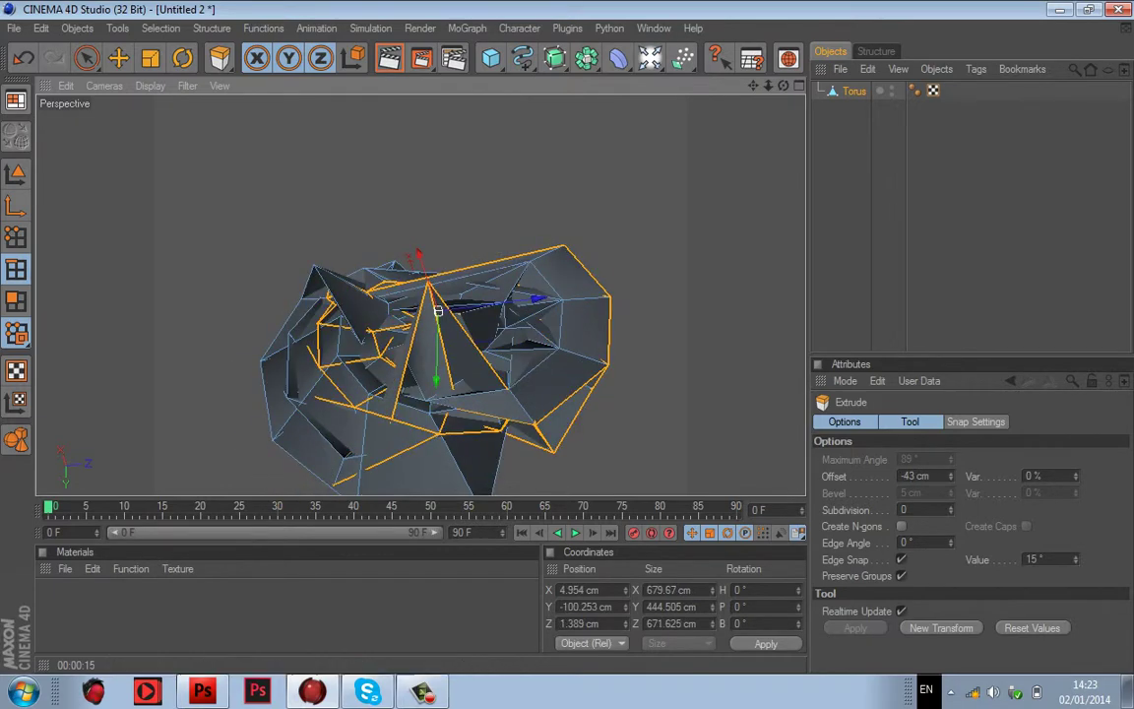
{"action": "key", "text": "ctrl+r"}
{"action": "mouse_move", "coordinate": [783, 85]}
{"action": "left_mouse_down"}
{"action": "mouse_move", "coordinate": [758, 108]}
{"action": "mouse_move", "coordinate": [728, 99]}
{"action": "mouse_move", "coordinate": [709, 138]}
{"action": "mouse_move", "coordinate": [749, 123]}
{"action": "mouse_move", "coordinate": [784, 86]}
{"action": "left_mouse_up"}
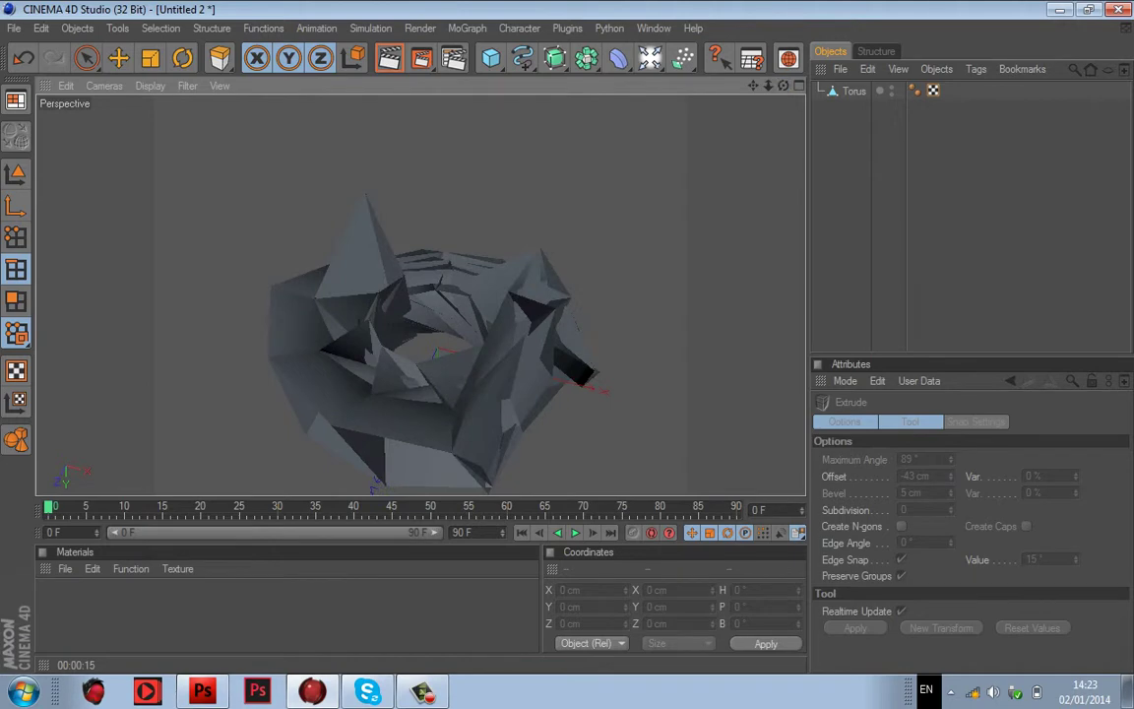
Step: In polygon mode, select all the torus's polygons, extrude them outward, and inspect the deselected shape from several angles
{"action": "left_click", "coordinate": [16, 300]}
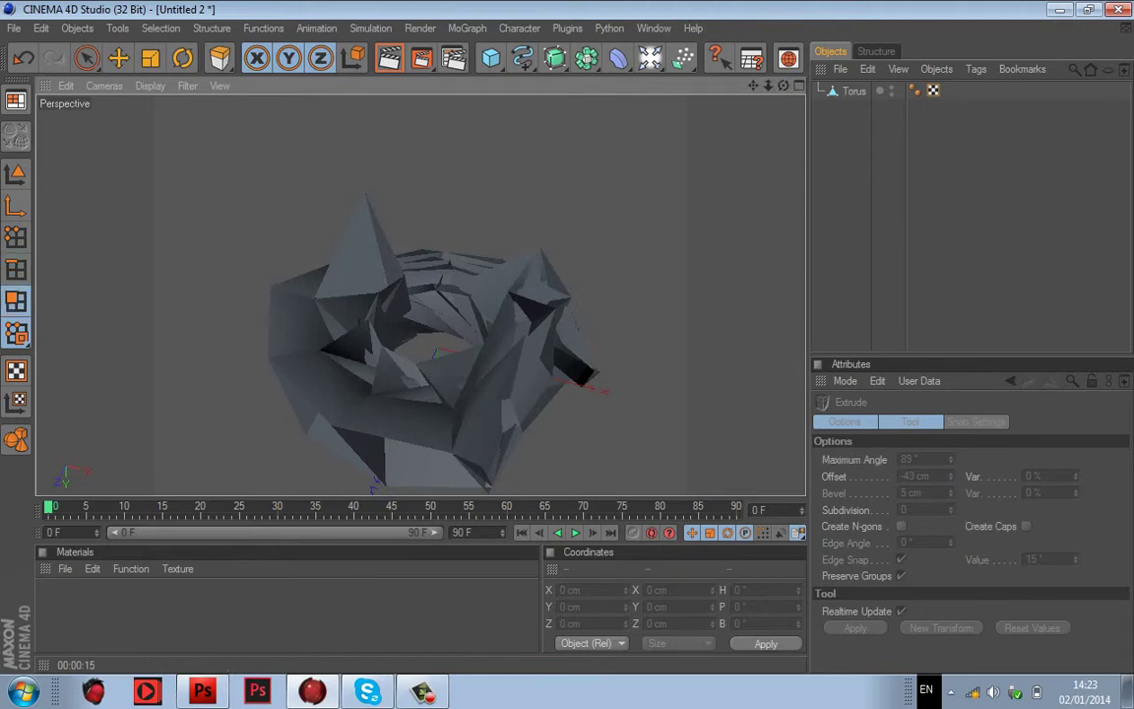
{"action": "left_click", "coordinate": [854, 90]}
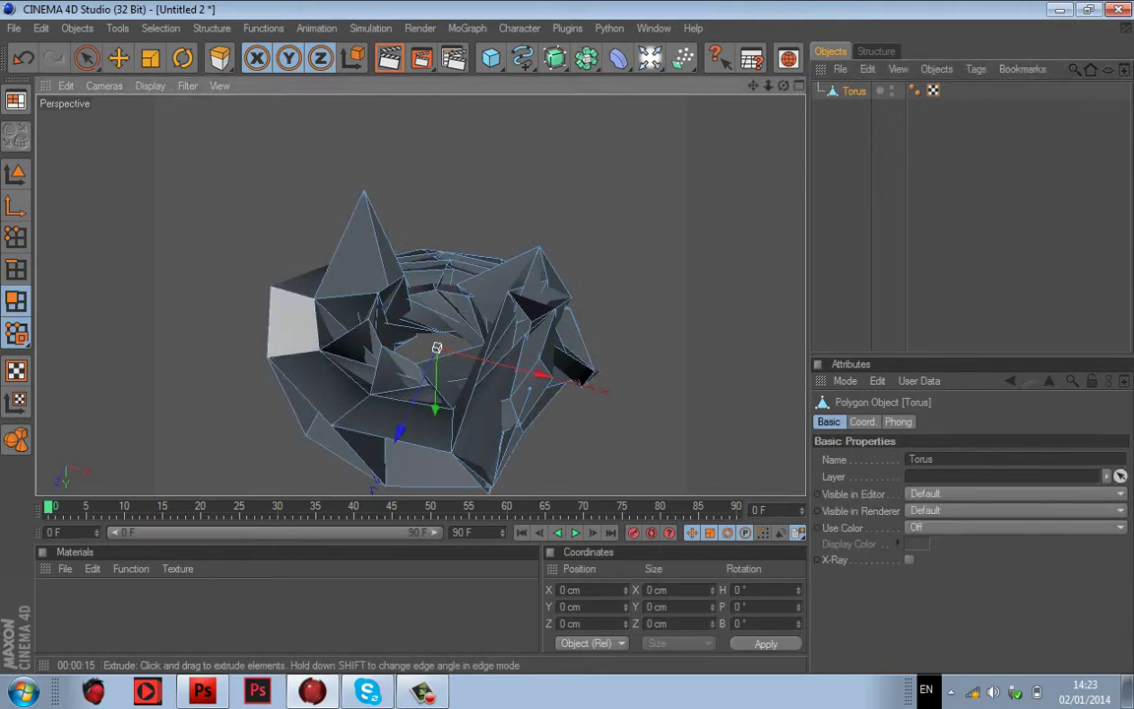
{"action": "key", "text": "ctrl+a"}
{"action": "left_click_drag", "start_coordinate": [293, 320], "coordinate": [335, 320]}
{"action": "mouse_move", "coordinate": [421, 295]}
{"action": "left_mouse_down"}
{"action": "mouse_move", "coordinate": [374, 296]}
{"action": "mouse_move", "coordinate": [467, 296]}
{"action": "mouse_move", "coordinate": [433, 296]}
{"action": "left_mouse_up"}
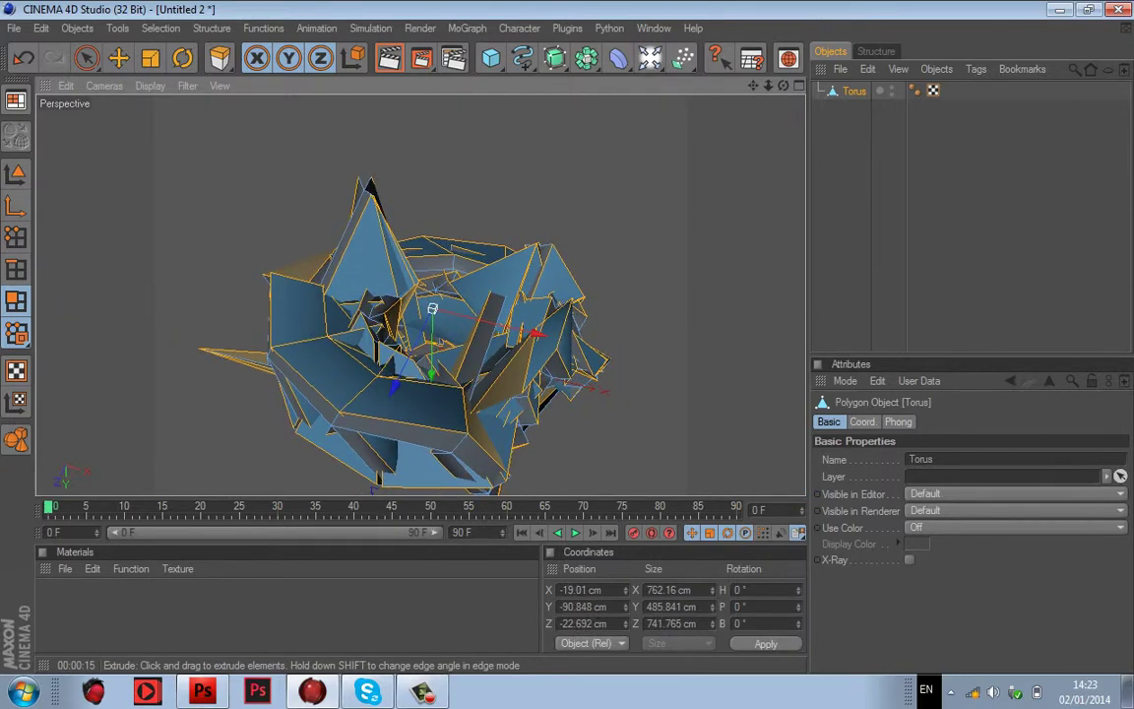
{"action": "left_click", "coordinate": [920, 222]}
{"action": "left_click_drag", "start_coordinate": [783, 85], "coordinate": [612, 87]}
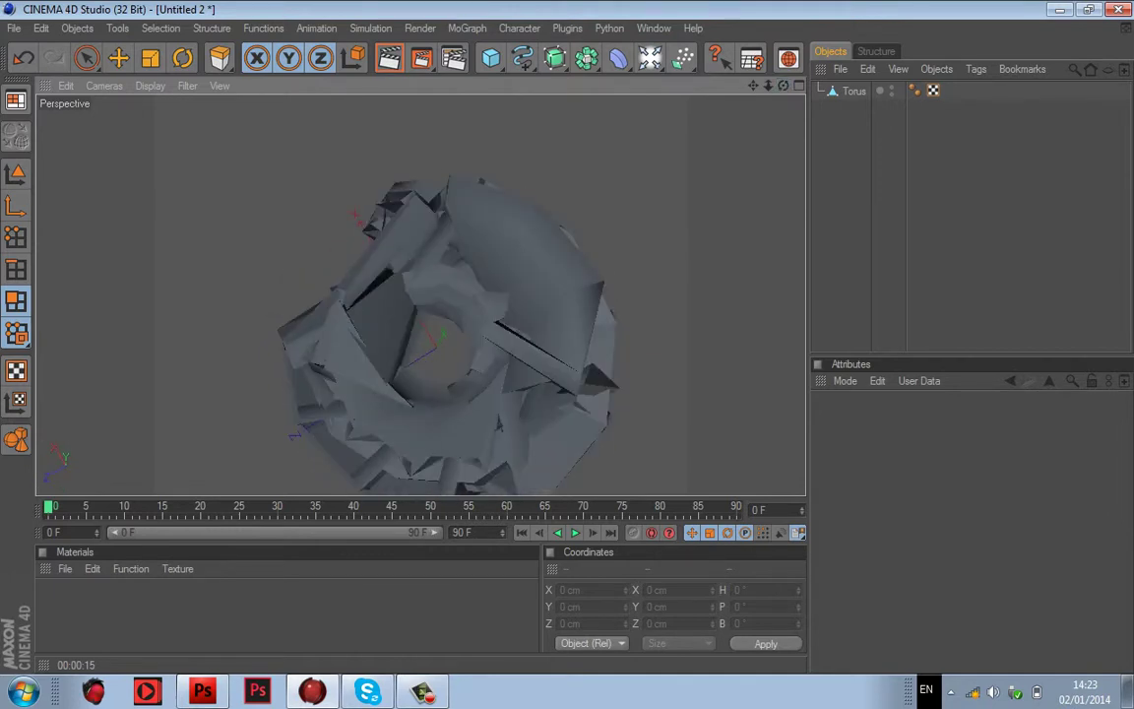
{"action": "left_click_drag", "start_coordinate": [783, 85], "coordinate": [719, 59]}
{"action": "left_click_drag", "start_coordinate": [424, 5], "coordinate": [344, 4]}
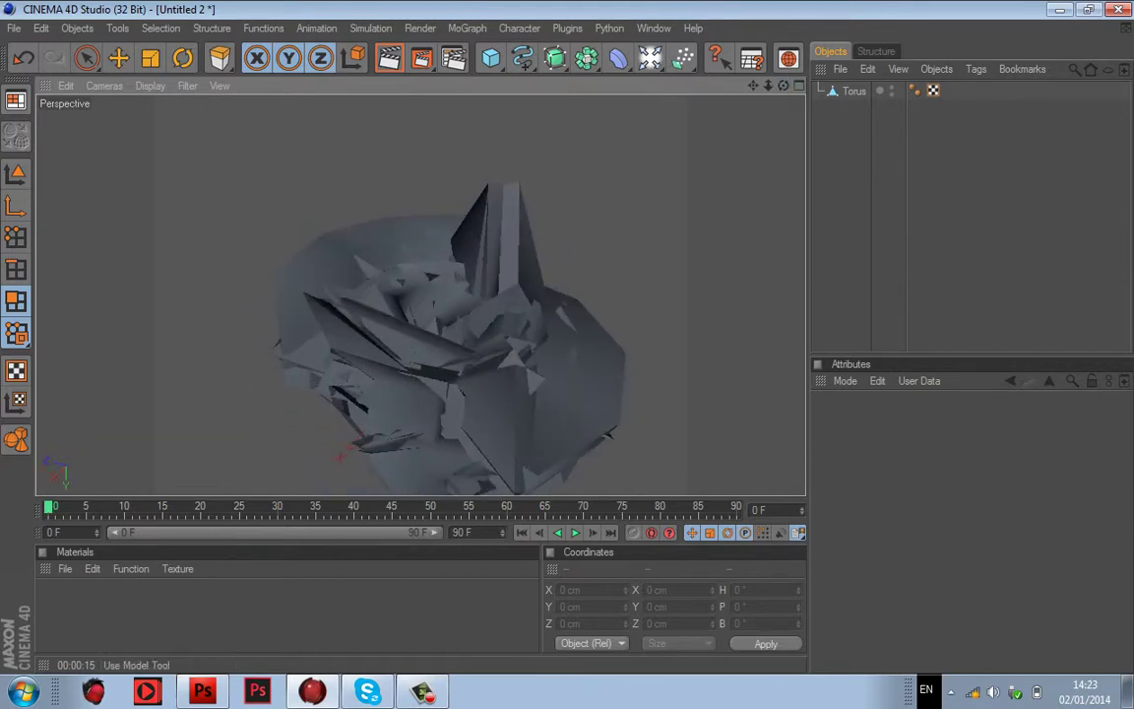
Step: Return to model mode and duplicate the extruded torus with Current State to Object
{"action": "left_click", "coordinate": [15, 174]}
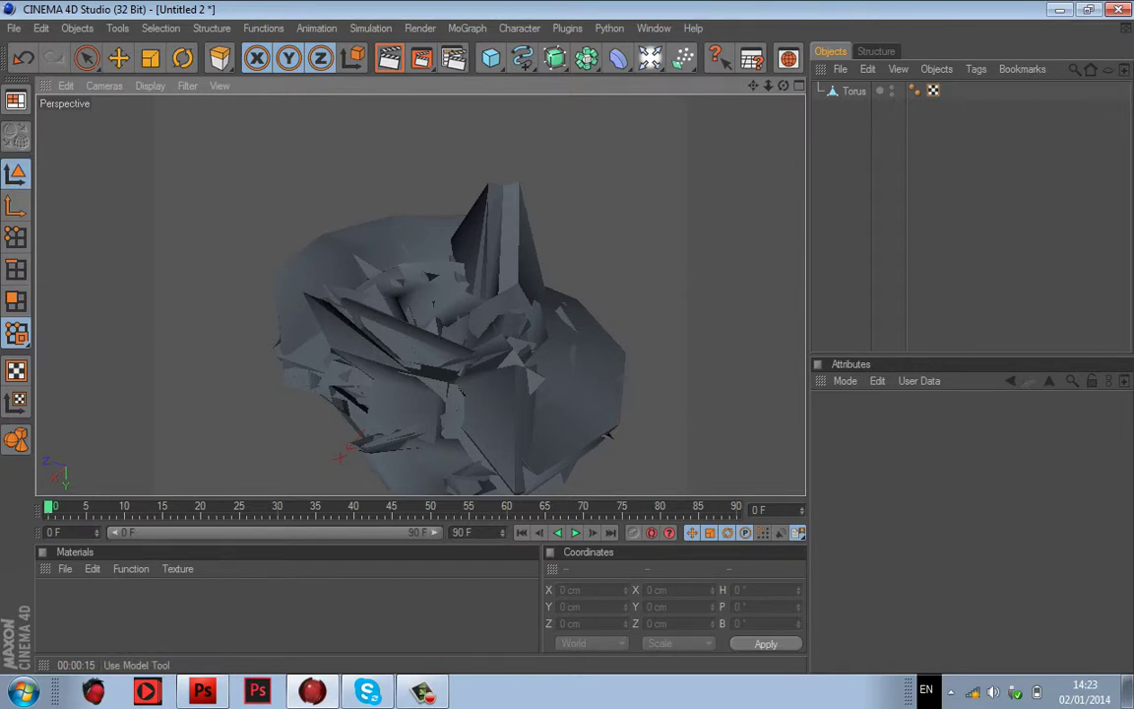
{"action": "left_click", "coordinate": [118, 57]}
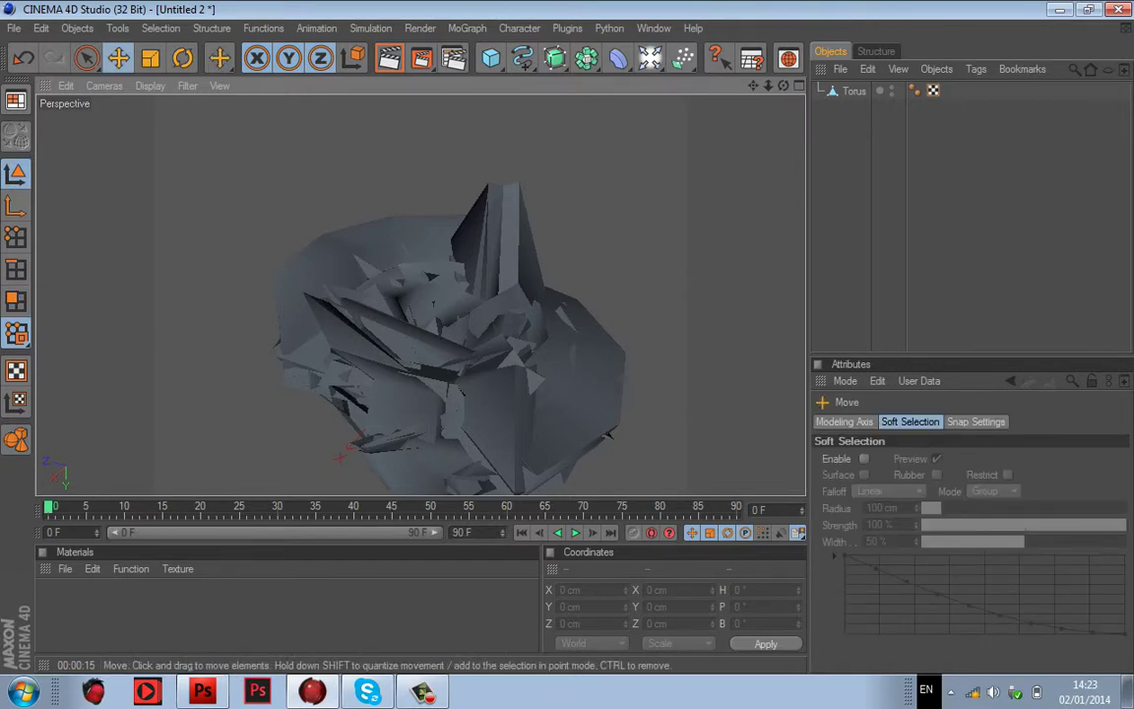
{"action": "left_click_drag", "start_coordinate": [753, 86], "coordinate": [694, 88]}
{"action": "right_click", "coordinate": [848, 90]}
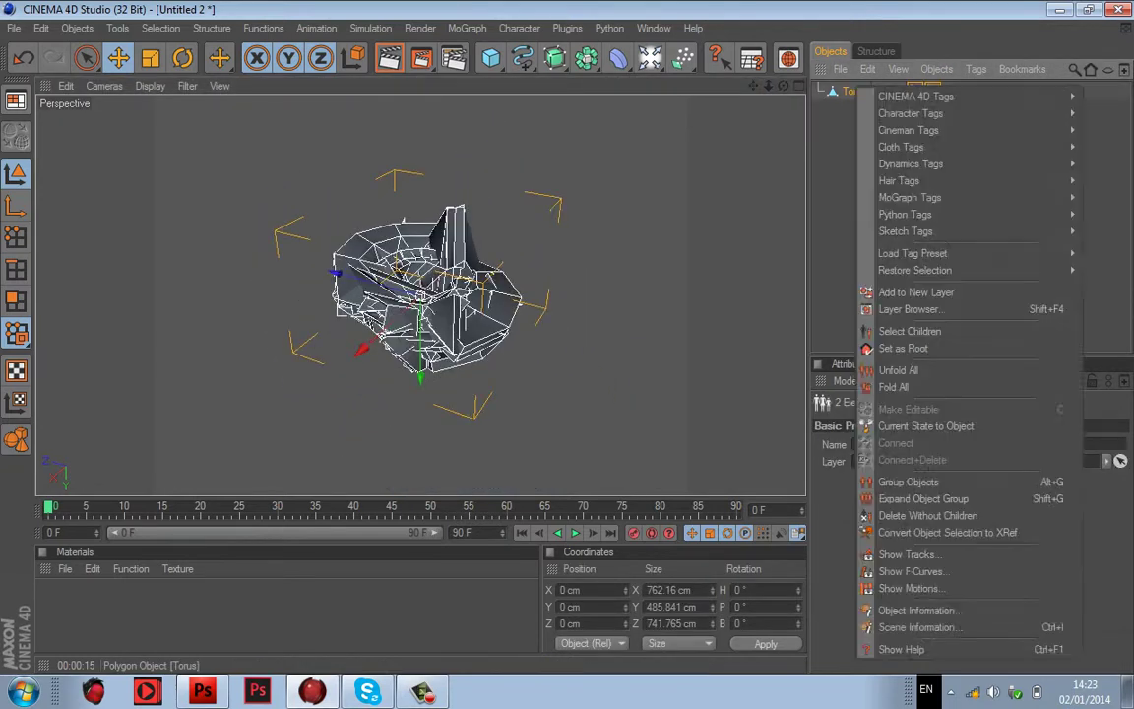
{"action": "left_click", "coordinate": [926, 425]}
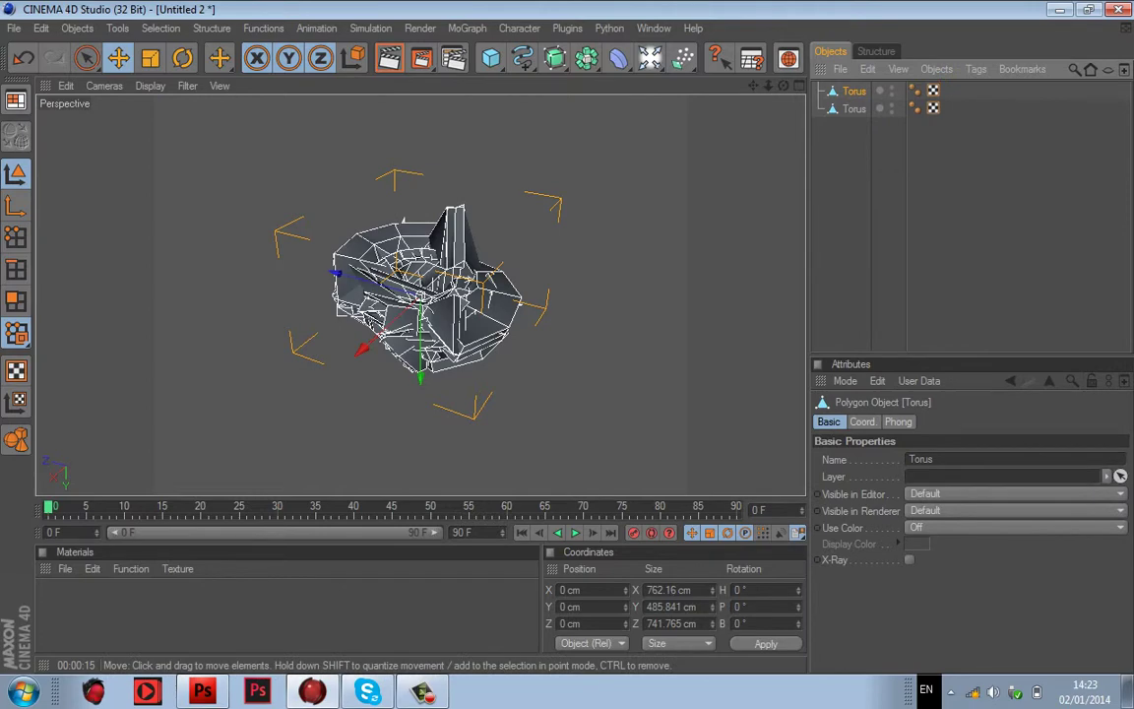
Step: Move the torus copy to about Z 367 cm and Y -75 cm, rotate it, and deselect it
{"action": "left_click_drag", "start_coordinate": [337, 273], "coordinate": [267, 253]}
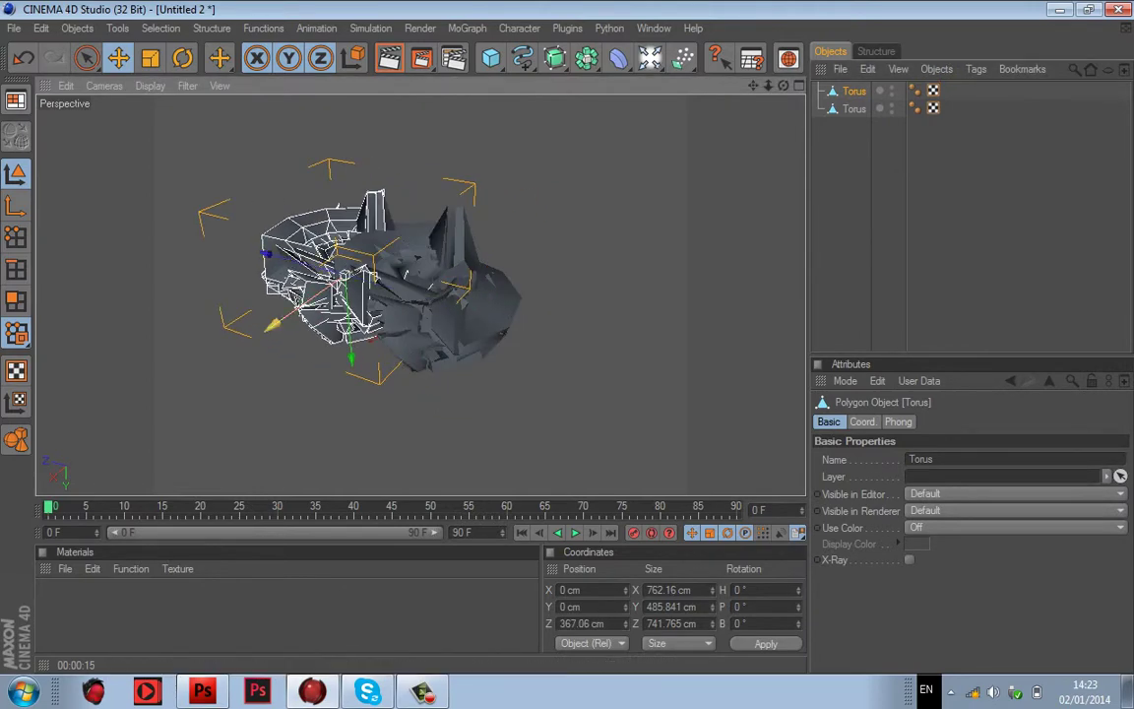
{"action": "left_click_drag", "start_coordinate": [351, 357], "coordinate": [351, 342]}
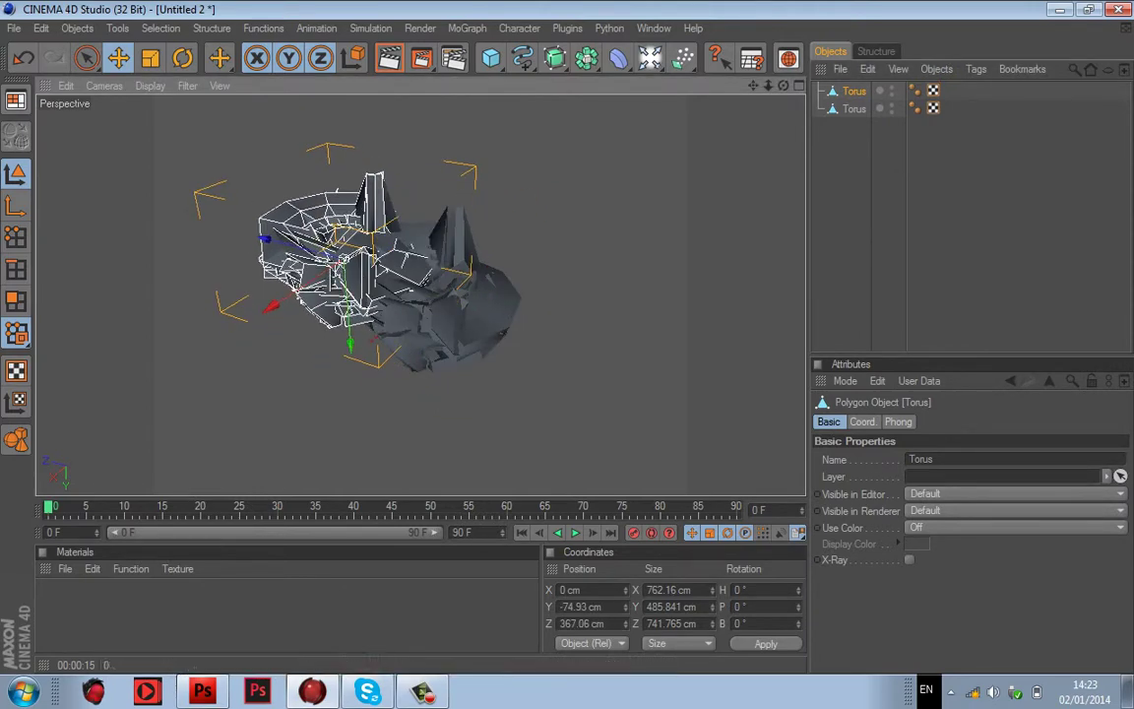
{"action": "key", "text": "r"}
{"action": "left_click_drag", "start_coordinate": [266, 268], "coordinate": [295, 254]}
{"action": "left_click", "coordinate": [920, 202]}
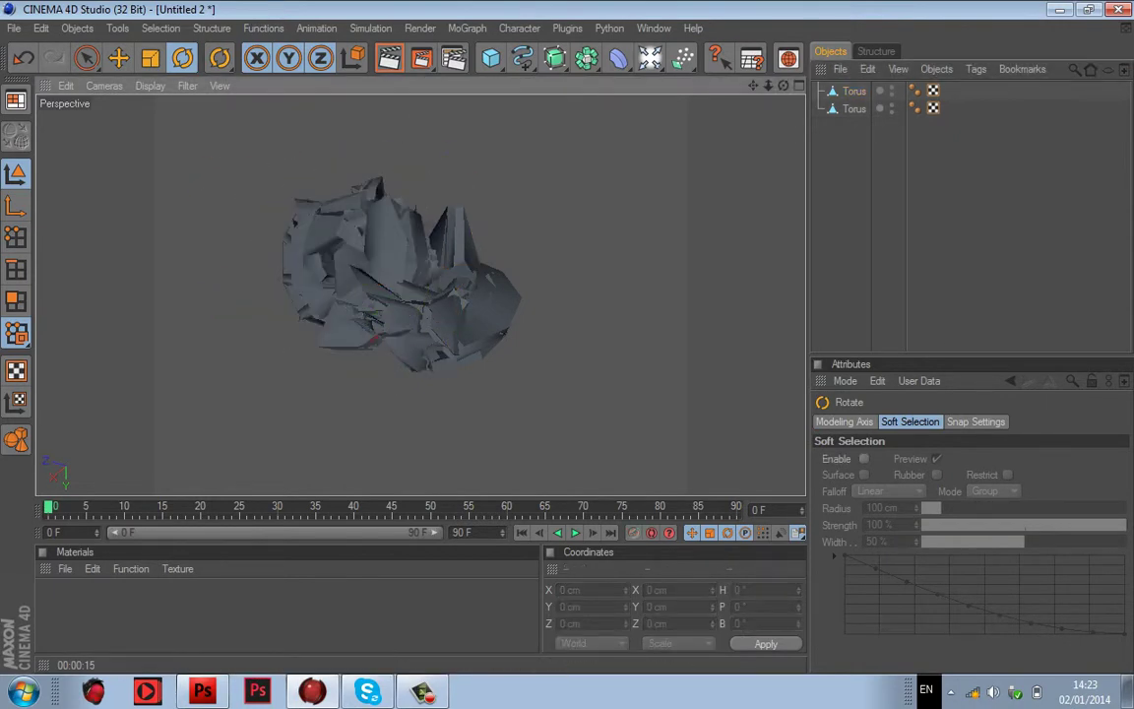
Step: Group both tori under a null and duplicate the group with Current State to Object
{"action": "left_click_drag", "start_coordinate": [784, 85], "coordinate": [438, 156]}
{"action": "left_click_drag", "start_coordinate": [969, 167], "coordinate": [838, 89]}
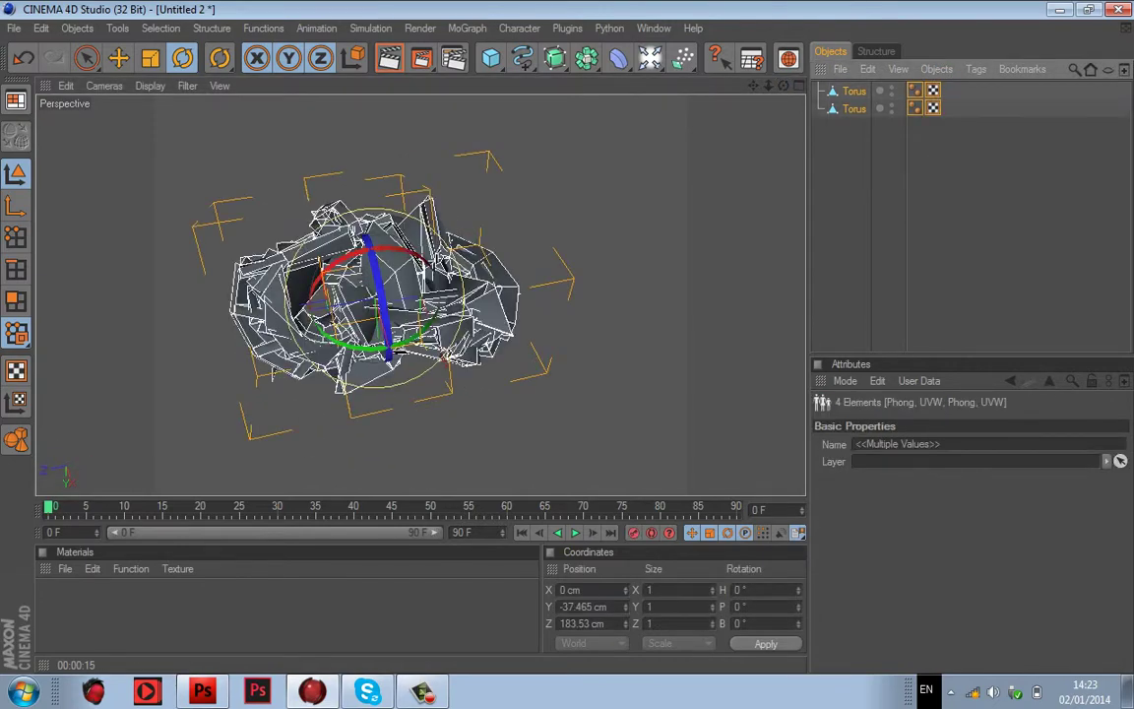
{"action": "key", "text": "alt+g"}
{"action": "right_click", "coordinate": [849, 89]}
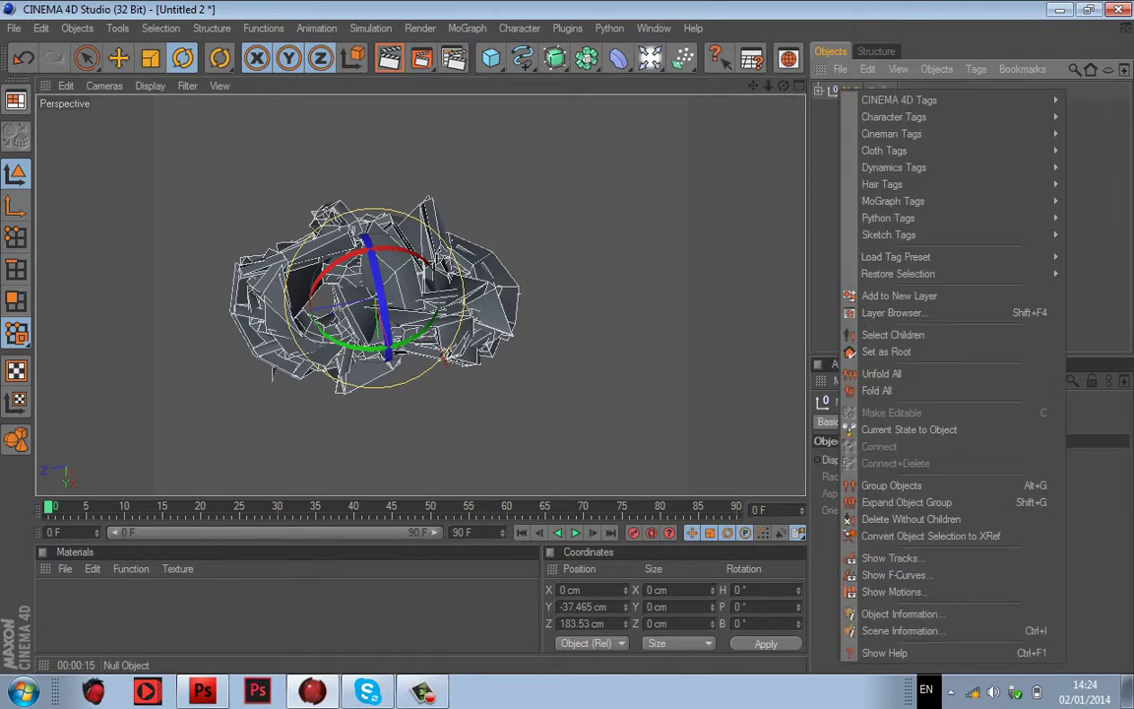
{"action": "left_click", "coordinate": [937, 430]}
Step: Rotate the duplicated group to about H 4.7°, P -4.4°, B -1° and move it along Z to extend the chain
{"action": "left_click_drag", "start_coordinate": [446, 354], "coordinate": [442, 359]}
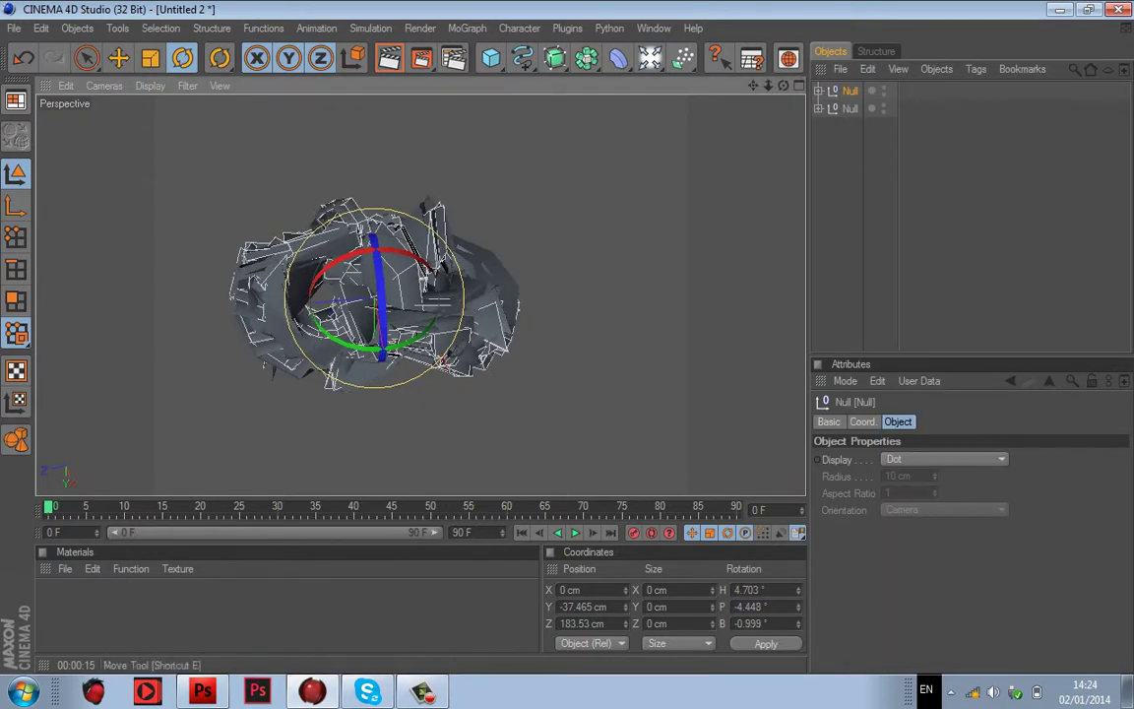
{"action": "left_click", "coordinate": [118, 58]}
{"action": "left_click_drag", "start_coordinate": [266, 305], "coordinate": [450, 292]}
{"action": "left_click", "coordinate": [552, 429]}
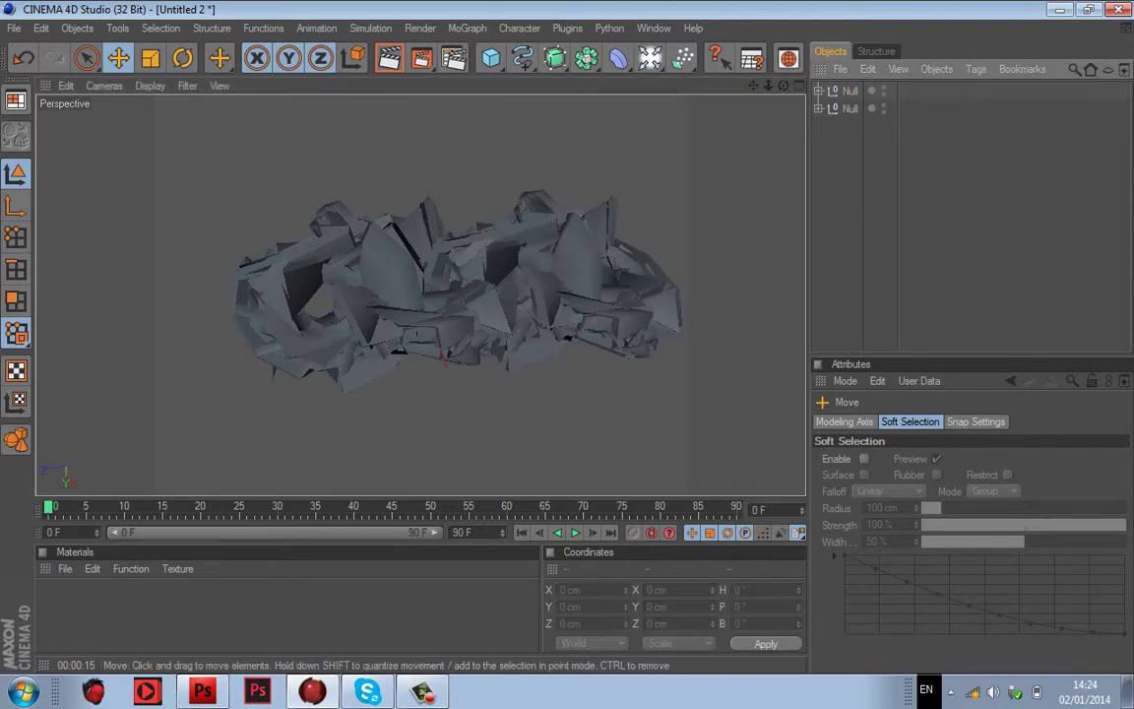
Step: Group the two nulls together and duplicate the combined group with Current State to Object
{"action": "left_click_drag", "start_coordinate": [783, 85], "coordinate": [753, 89]}
{"action": "left_click", "coordinate": [850, 108]}
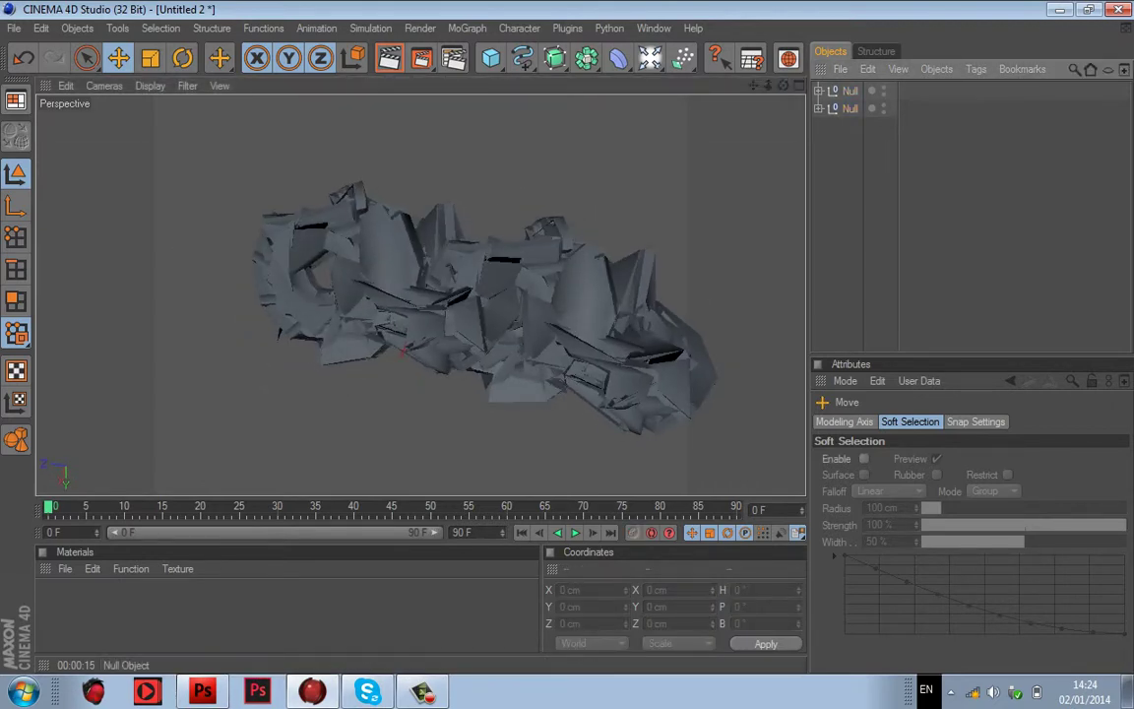
{"action": "left_click_drag", "start_coordinate": [850, 149], "coordinate": [827, 78]}
{"action": "key", "text": "alt+g"}
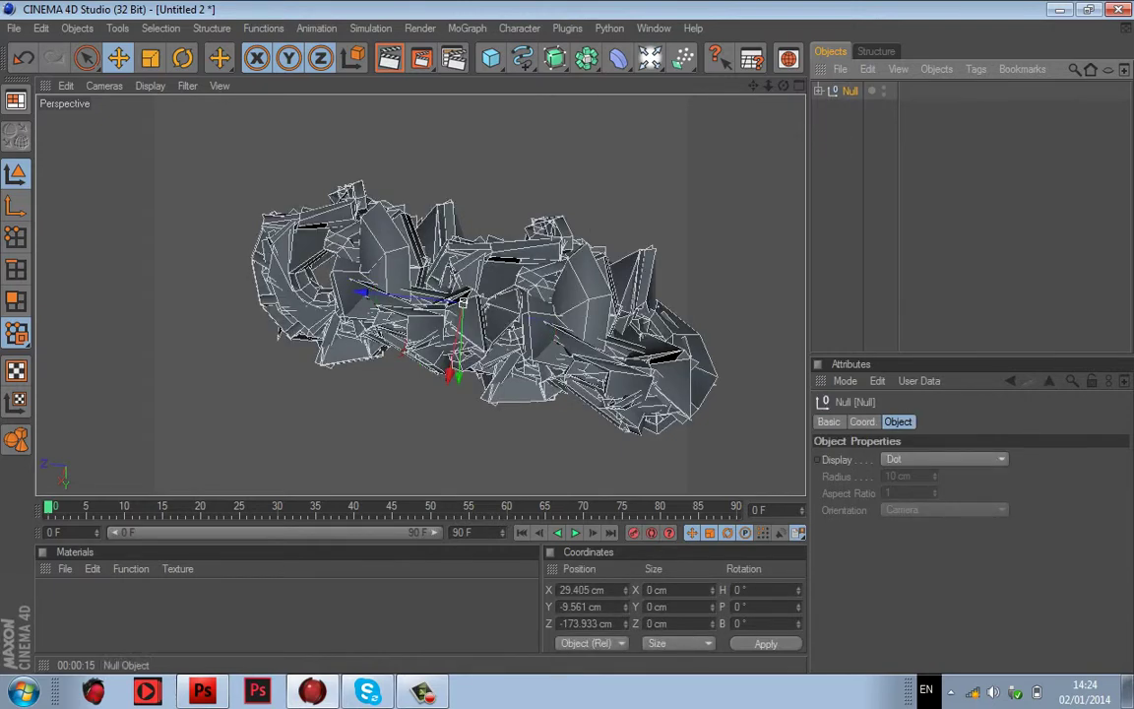
{"action": "right_click", "coordinate": [850, 91]}
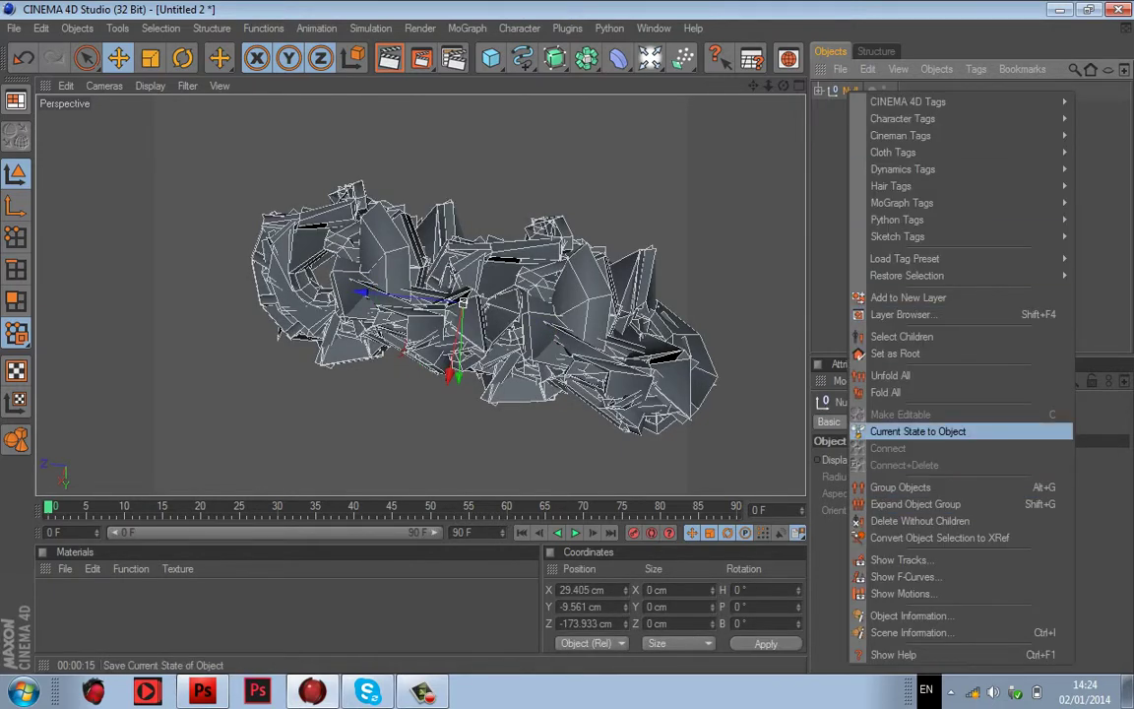
{"action": "left_click", "coordinate": [917, 432]}
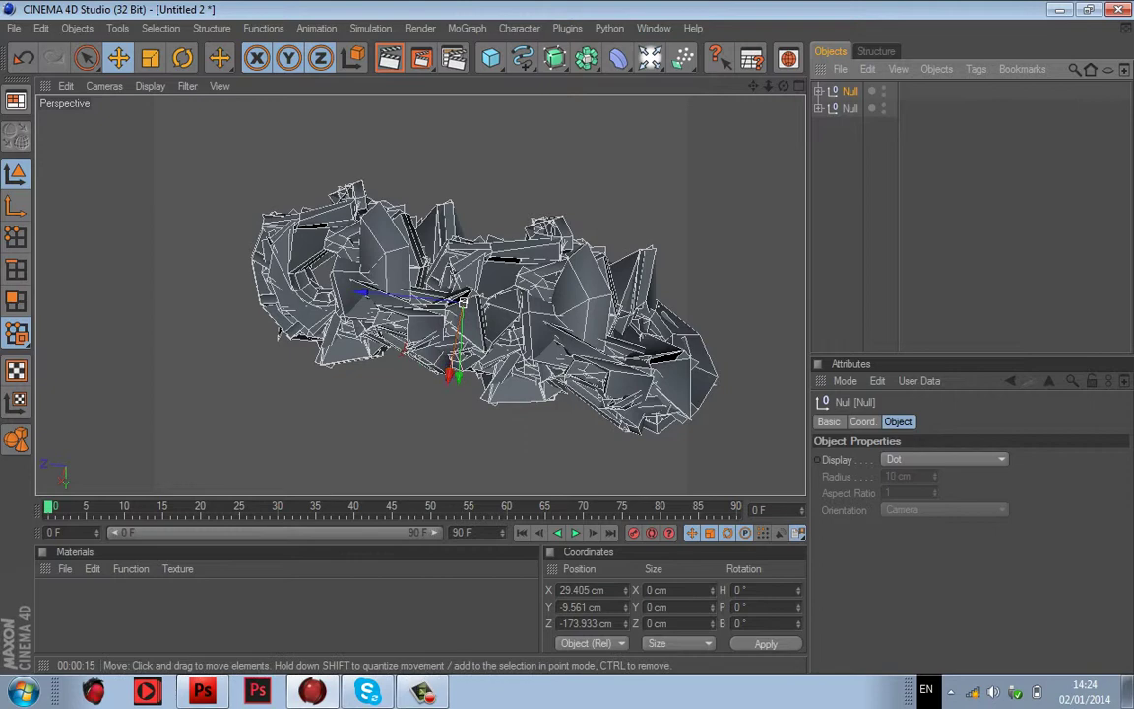
Step: Move the combined group's copy to about Z 1036 cm and Y -130 cm, and rotate its bank to about 19°
{"action": "left_click_drag", "start_coordinate": [362, 292], "coordinate": [87, 260]}
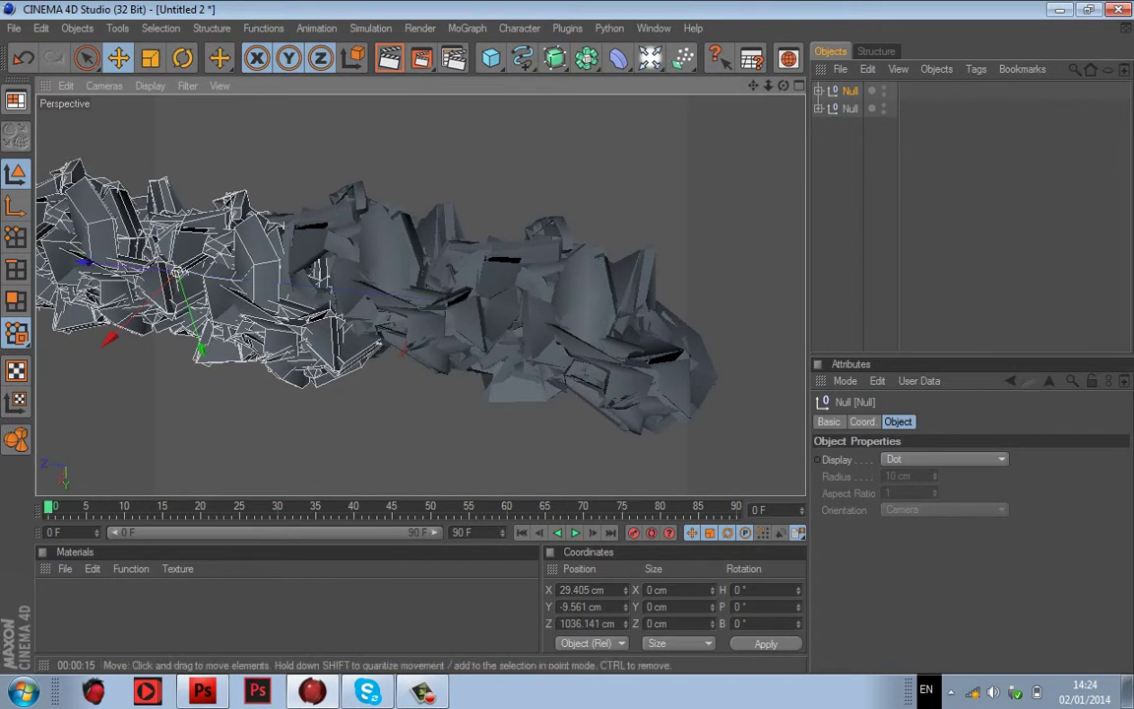
{"action": "left_click_drag", "start_coordinate": [201, 349], "coordinate": [194, 328]}
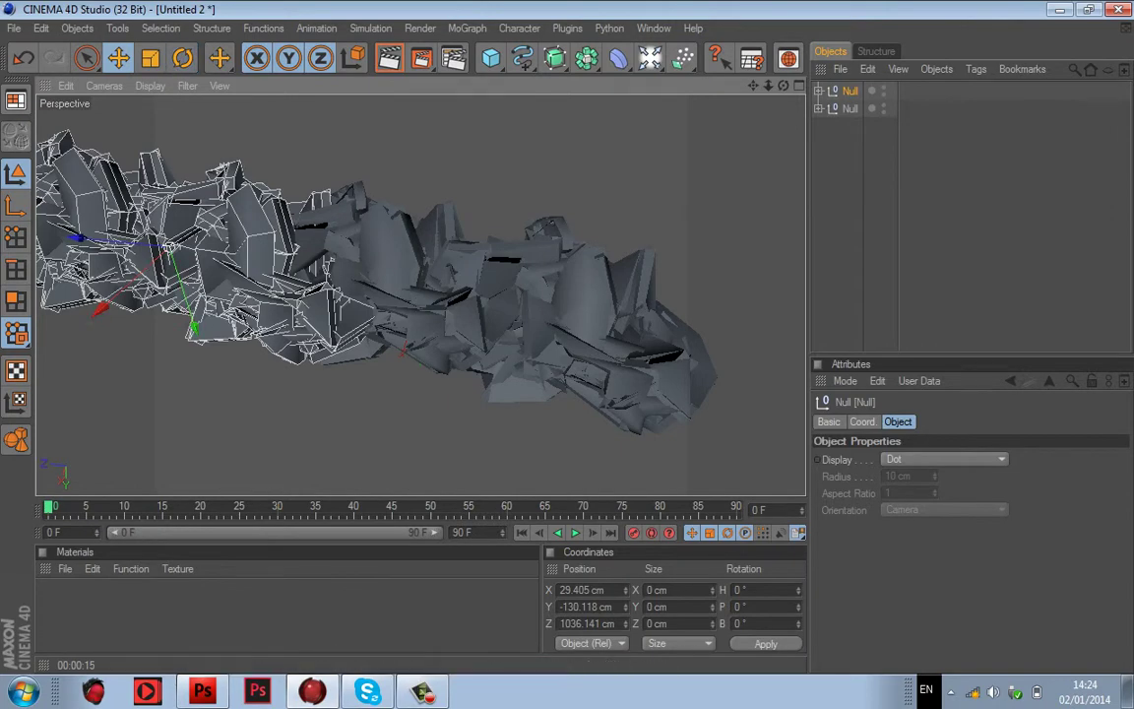
{"action": "key", "text": "r"}
{"action": "mouse_move", "coordinate": [128, 272]}
{"action": "left_mouse_down"}
{"action": "mouse_move", "coordinate": [151, 178]}
{"action": "mouse_move", "coordinate": [128, 254]}
{"action": "left_mouse_up"}
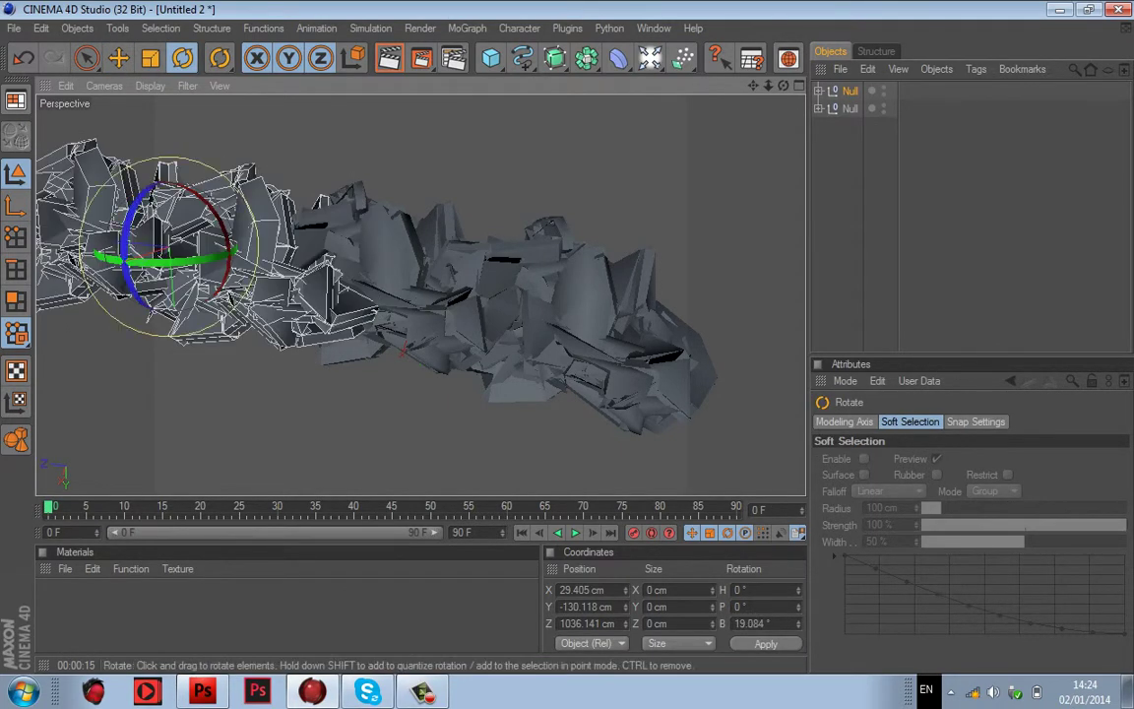
Step: Create a new material and load a Gradient shader into its color channel texture, opening the shader's properties
{"action": "left_click", "coordinate": [315, 142]}
{"action": "left_click_drag", "start_coordinate": [768, 85], "coordinate": [811, 88]}
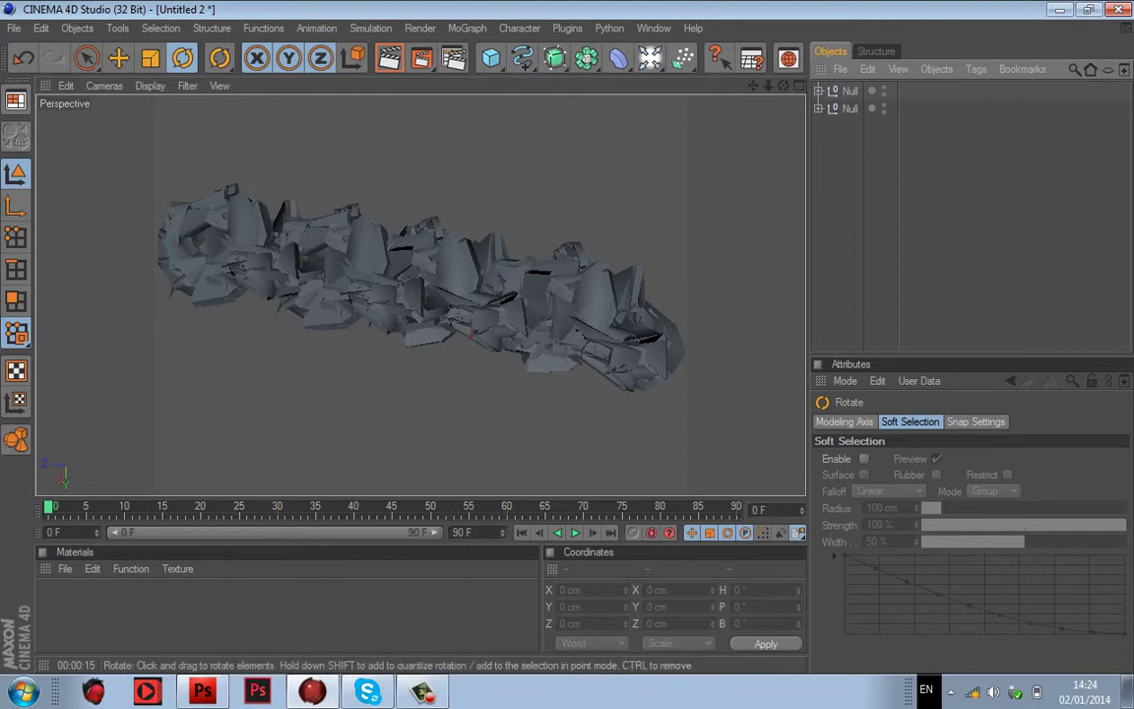
{"action": "left_click", "coordinate": [65, 568]}
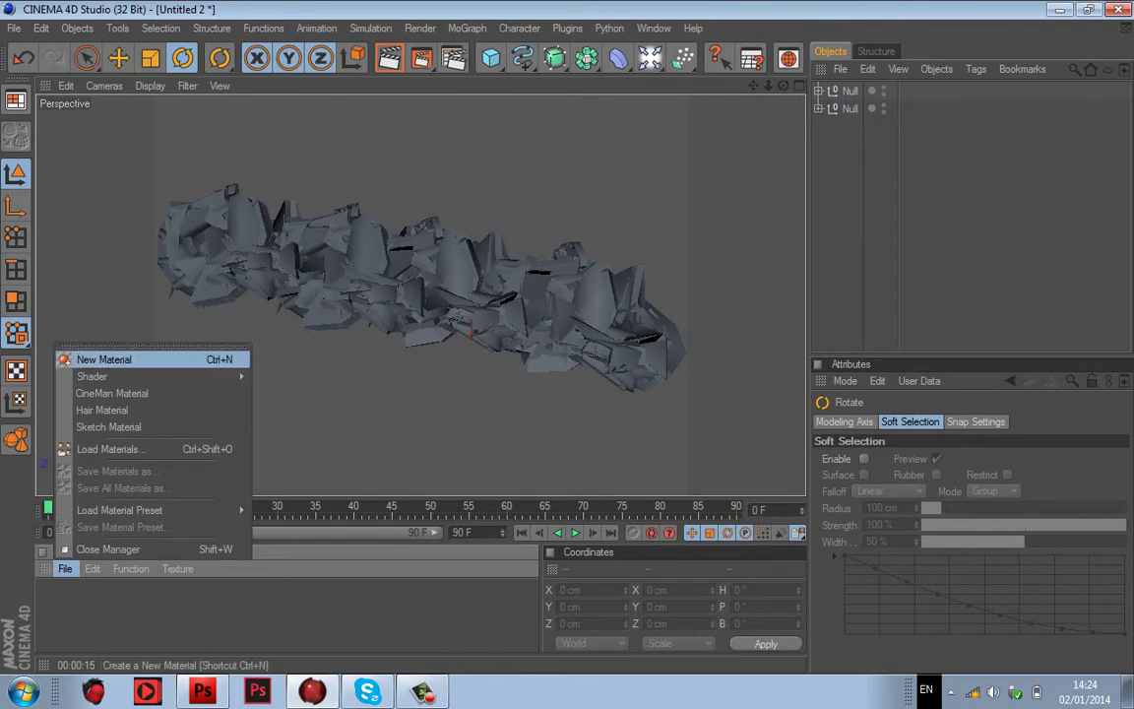
{"action": "left_click", "coordinate": [103, 359]}
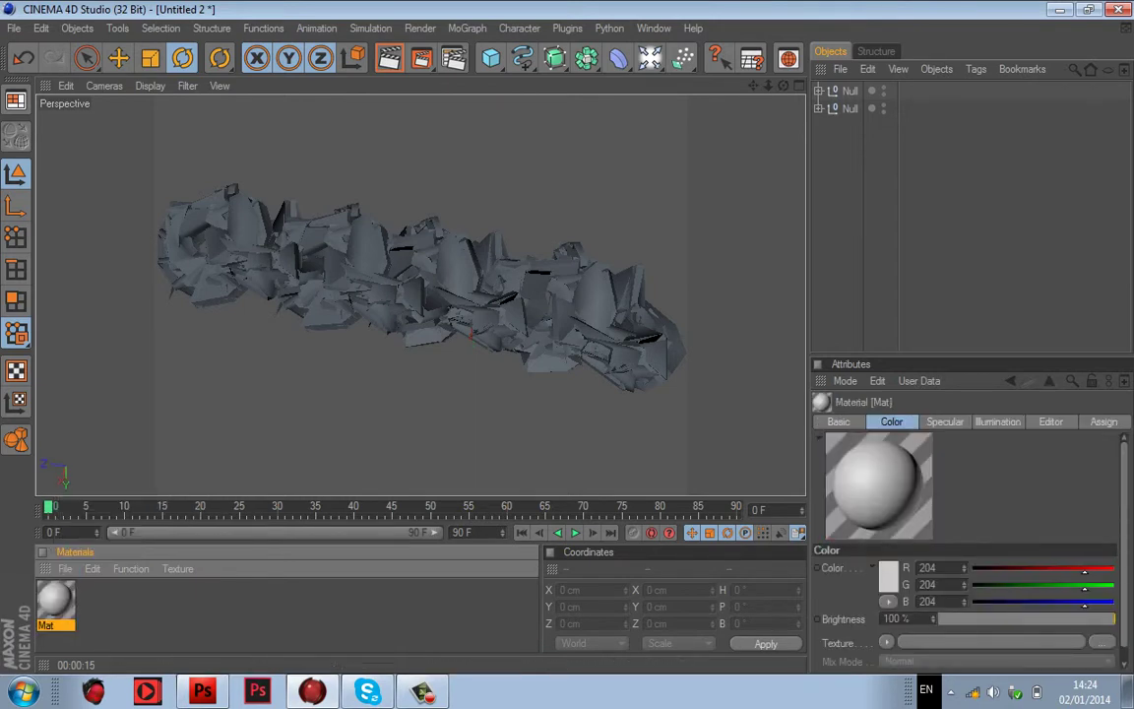
{"action": "double_click", "coordinate": [56, 599]}
{"action": "left_click_drag", "start_coordinate": [413, 122], "coordinate": [671, 130]}
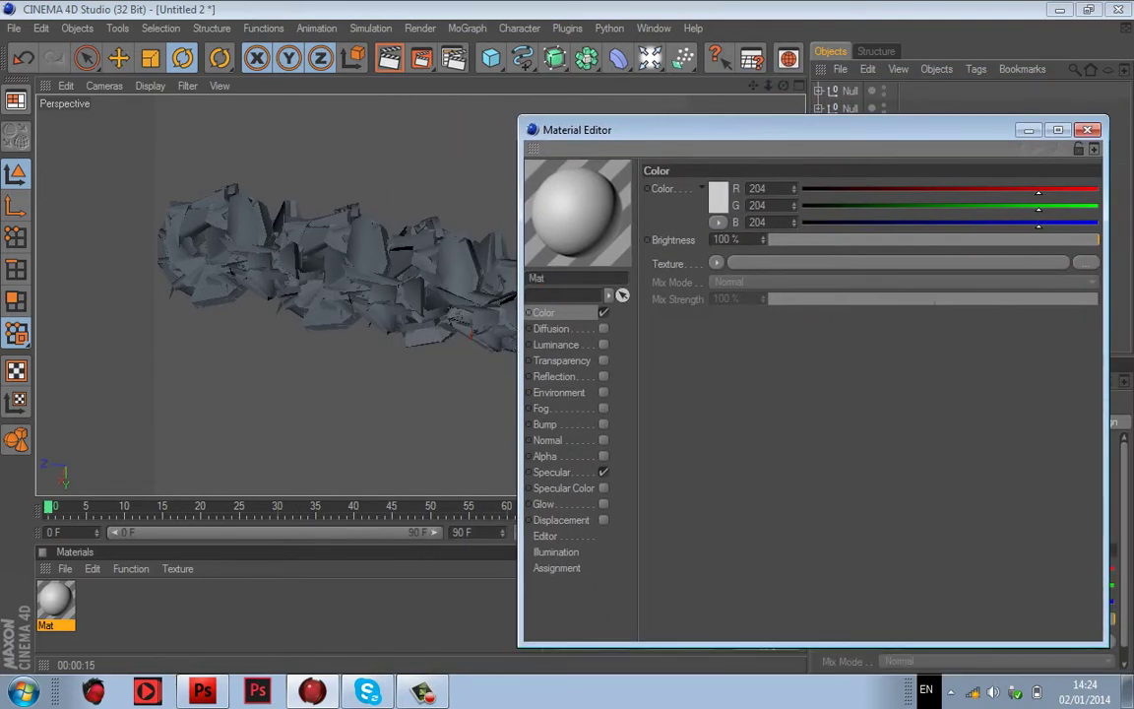
{"action": "left_click", "coordinate": [716, 262]}
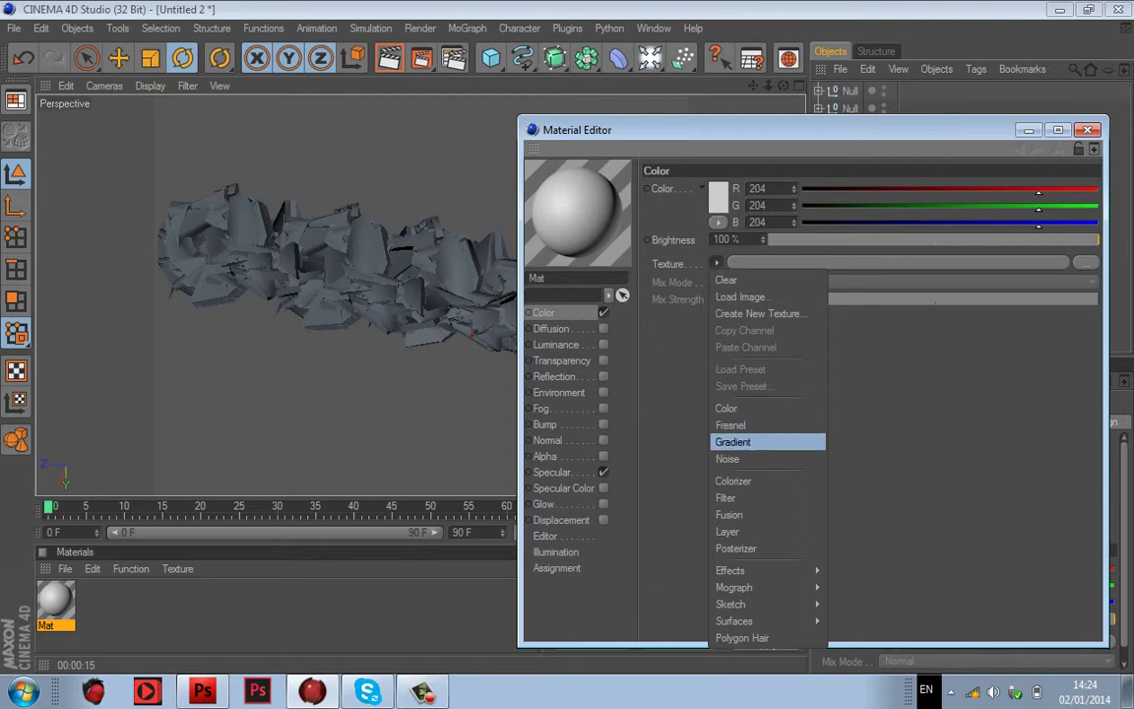
{"action": "left_click", "coordinate": [733, 442]}
{"action": "left_click", "coordinate": [731, 295]}
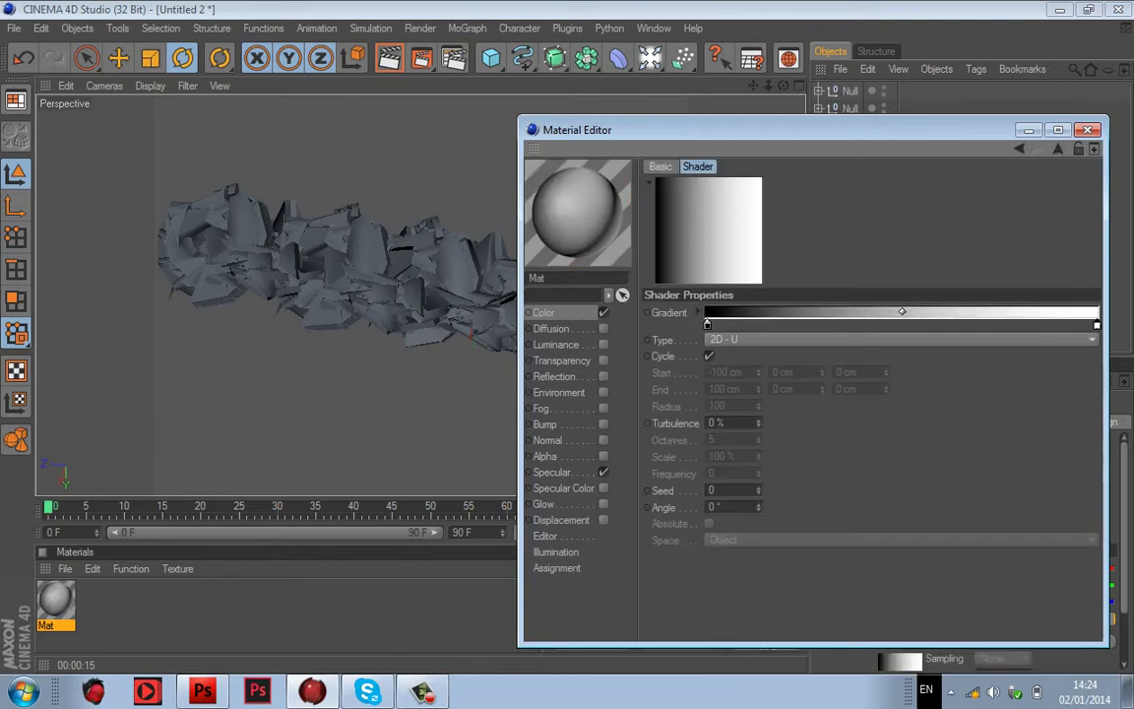
Step: Move both end knots of the gradient inward and recolor the white knot to black
{"action": "left_click_drag", "start_coordinate": [707, 324], "coordinate": [776, 324]}
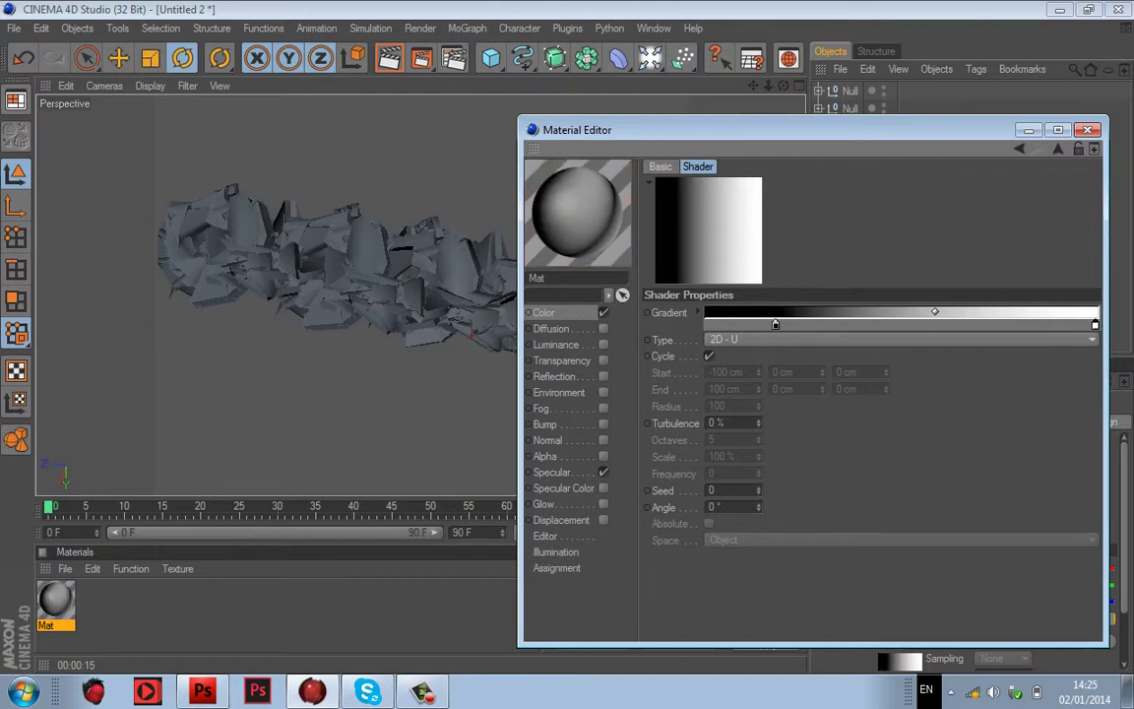
{"action": "left_click_drag", "start_coordinate": [1097, 324], "coordinate": [1033, 324]}
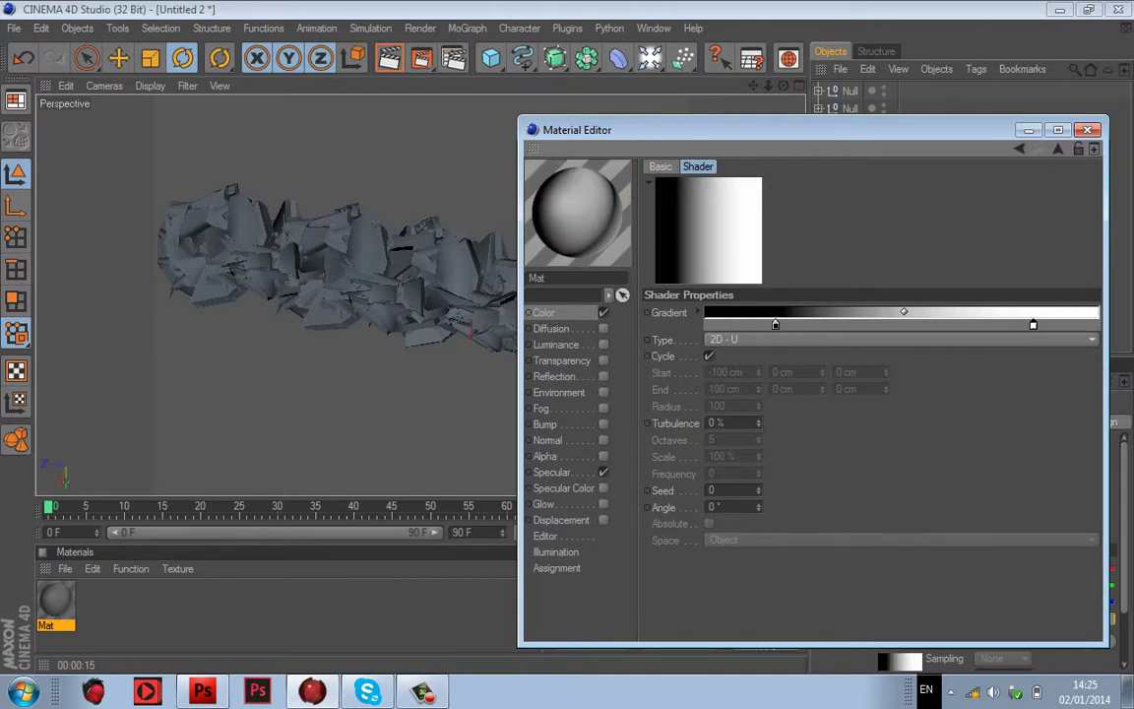
{"action": "double_click", "coordinate": [1033, 324]}
{"action": "left_click", "coordinate": [1010, 370]}
{"action": "left_click", "coordinate": [970, 408]}
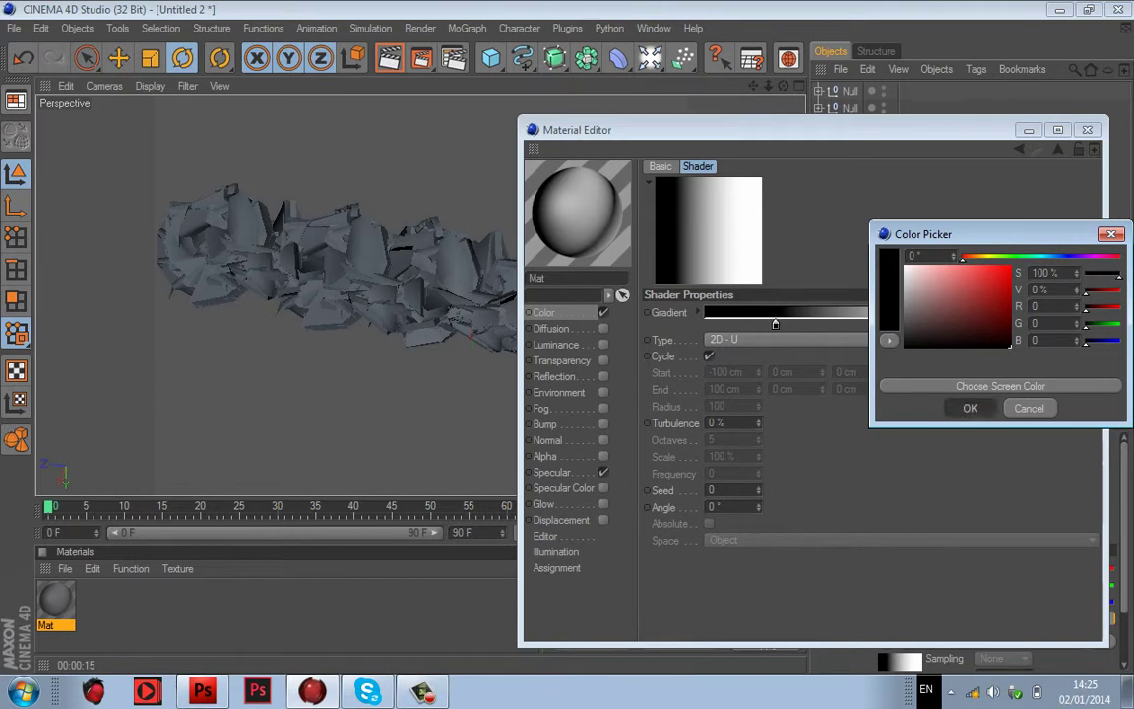
Step: Add a violet knot with hue 263°, saturation 100% and value 100%, placed against the first black knot for a hard edge
{"action": "left_click", "coordinate": [812, 324]}
{"action": "double_click", "coordinate": [813, 324]}
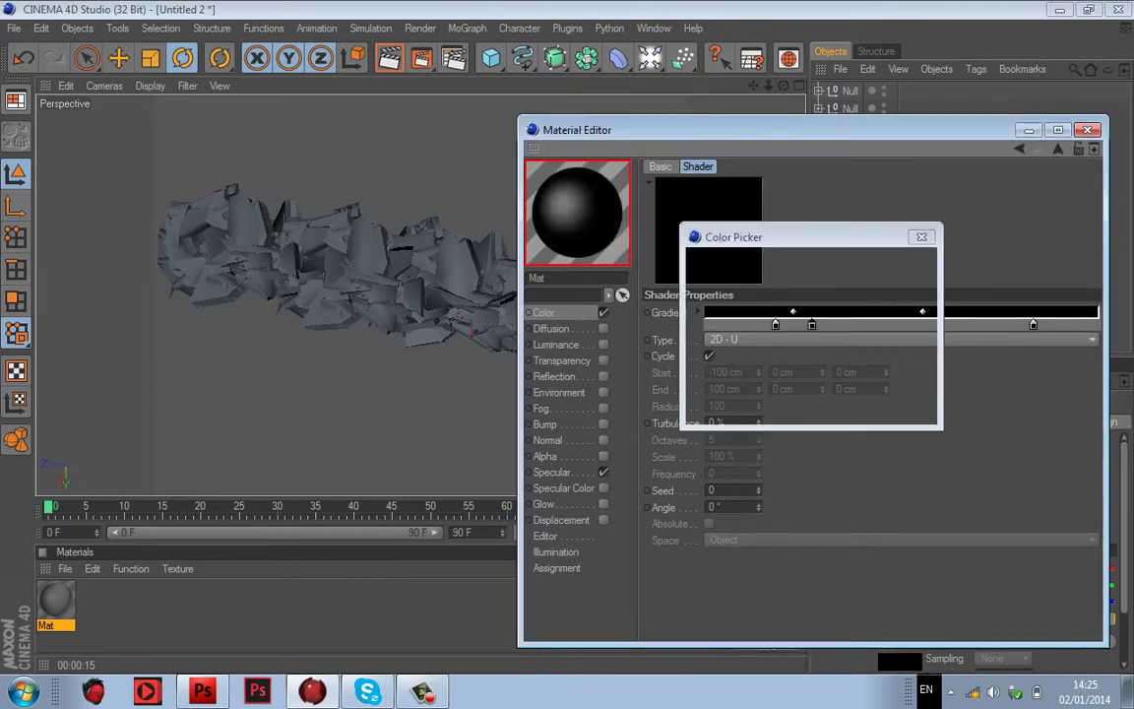
{"action": "mouse_move", "coordinate": [773, 298]}
{"action": "left_mouse_down"}
{"action": "mouse_move", "coordinate": [815, 260]}
{"action": "mouse_move", "coordinate": [887, 259]}
{"action": "left_mouse_up"}
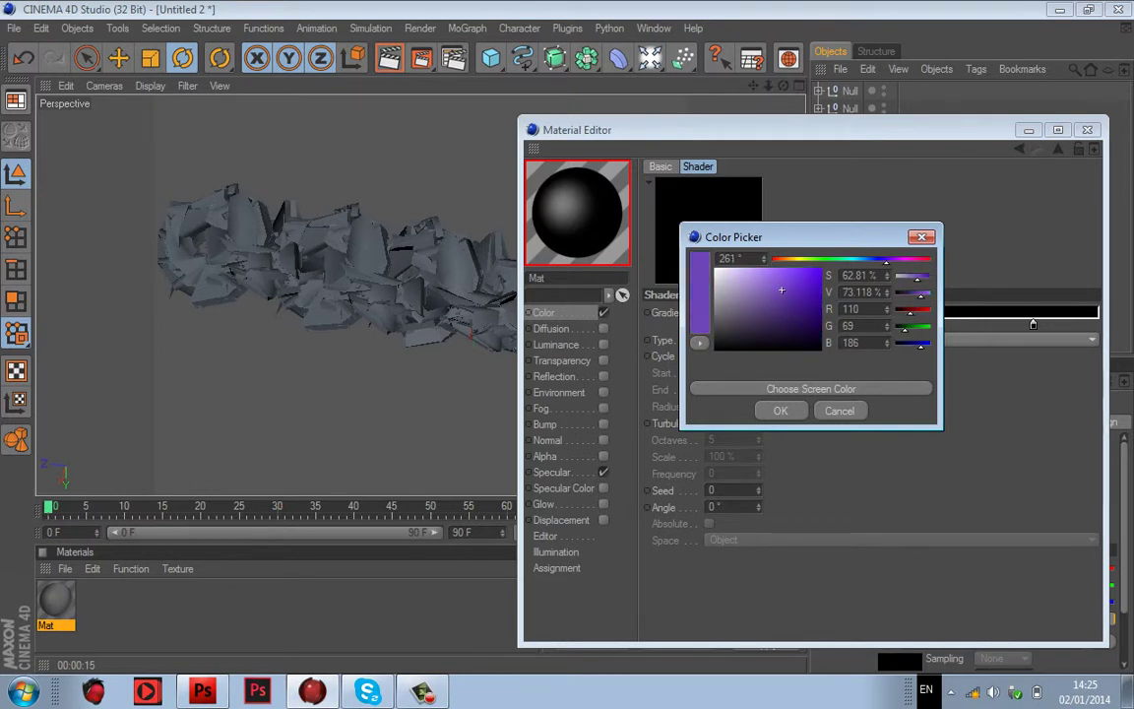
{"action": "left_click", "coordinate": [780, 411]}
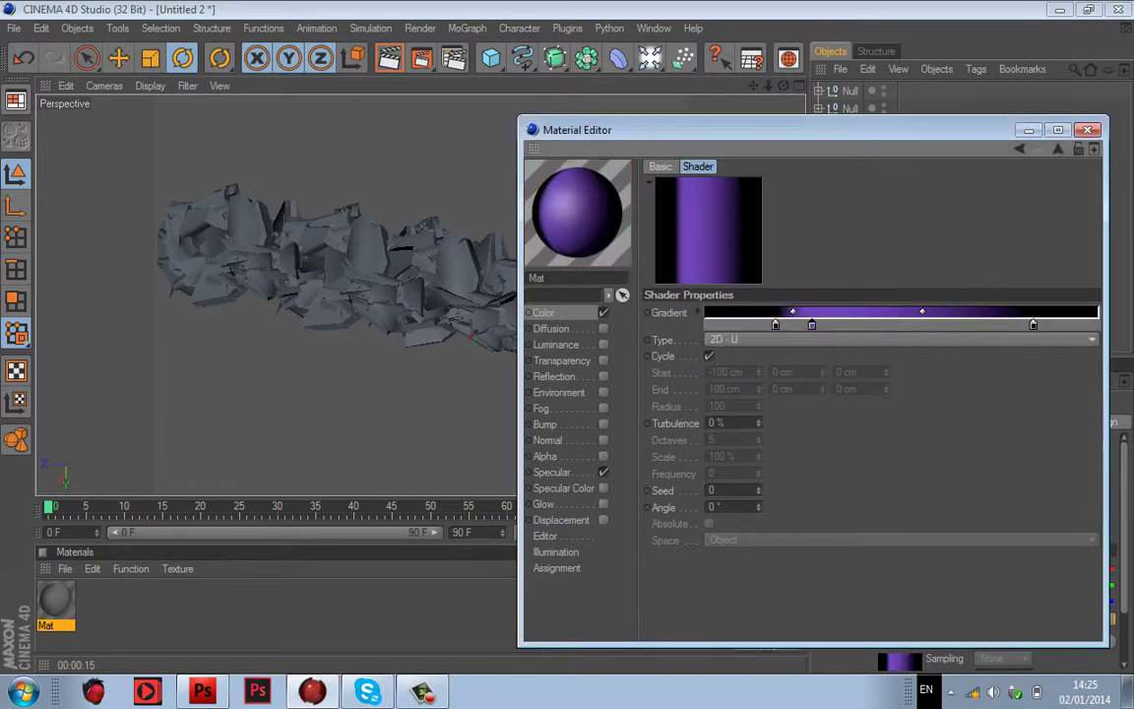
{"action": "left_click_drag", "start_coordinate": [811, 325], "coordinate": [786, 269]}
{"action": "double_click", "coordinate": [776, 325]}
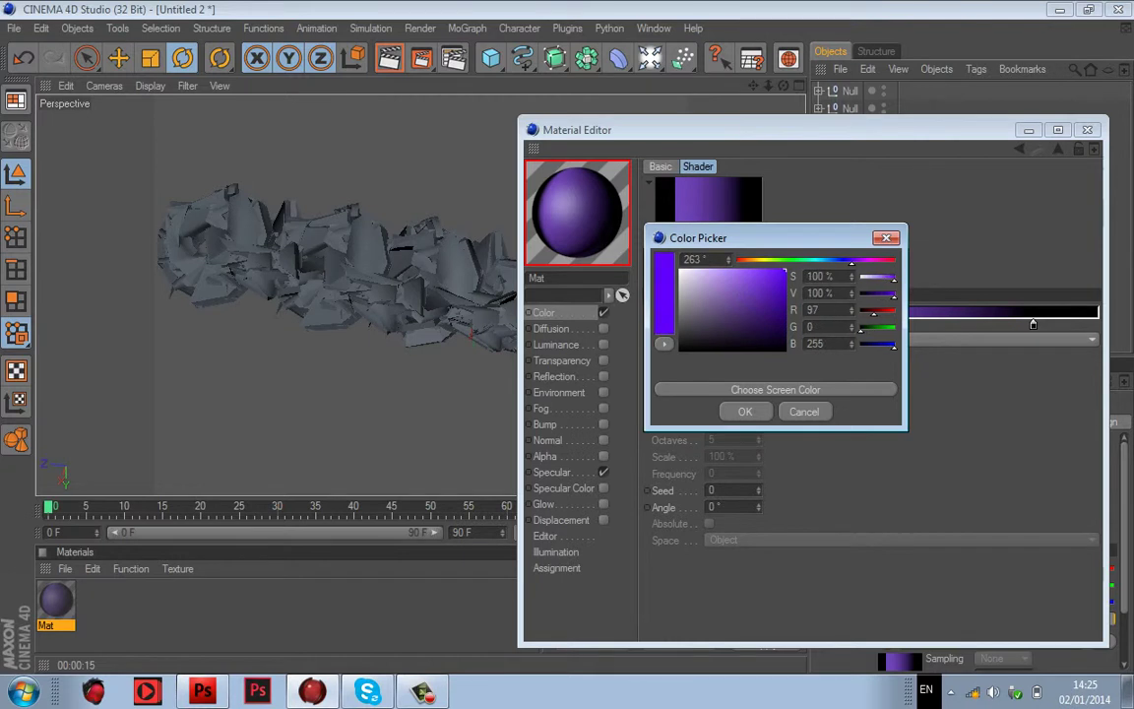
{"action": "key", "text": "Return"}
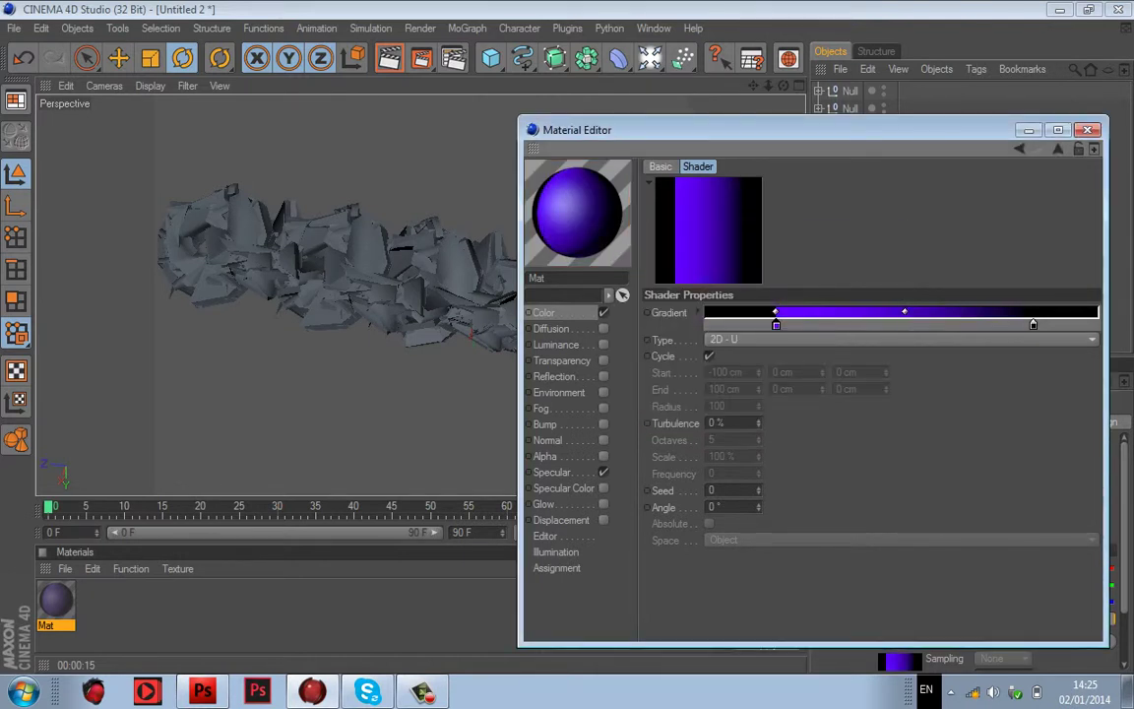
Step: Add a purple knot with hue 282°, saturation 100% and value 100%, bring the second black knot flush against it, and close the material
{"action": "double_click", "coordinate": [1033, 325]}
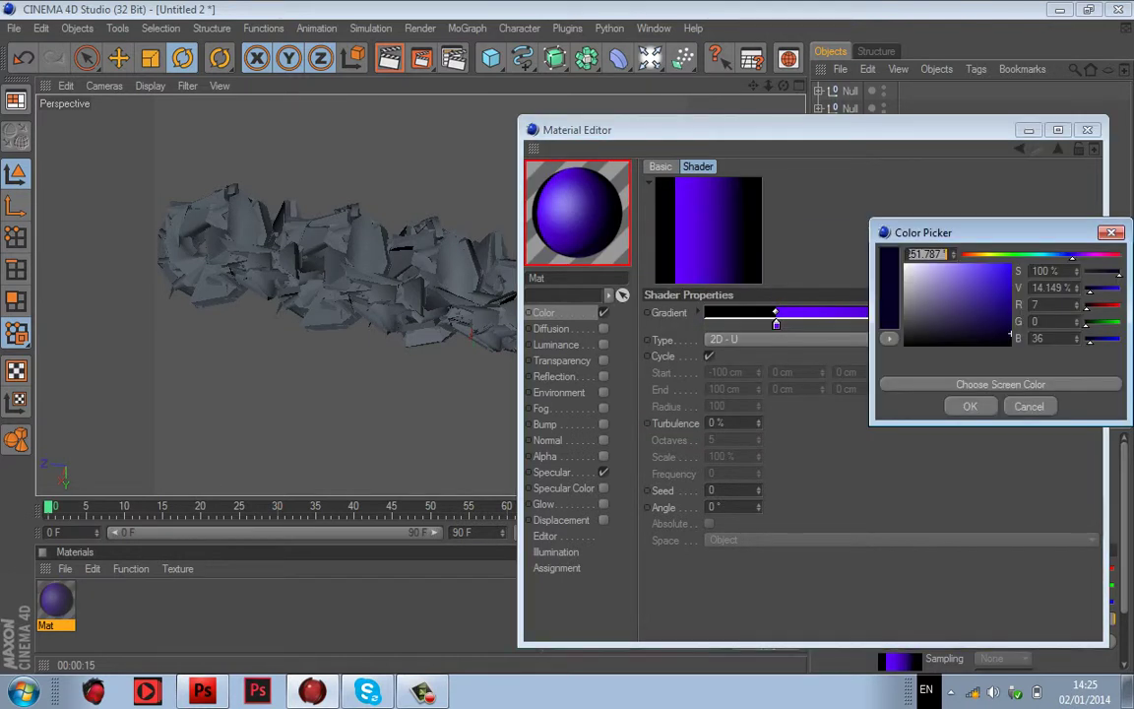
{"action": "type", "text": "280"}
{"action": "key", "text": "Return"}
{"action": "left_click_drag", "start_coordinate": [1009, 334], "coordinate": [1009, 266]}
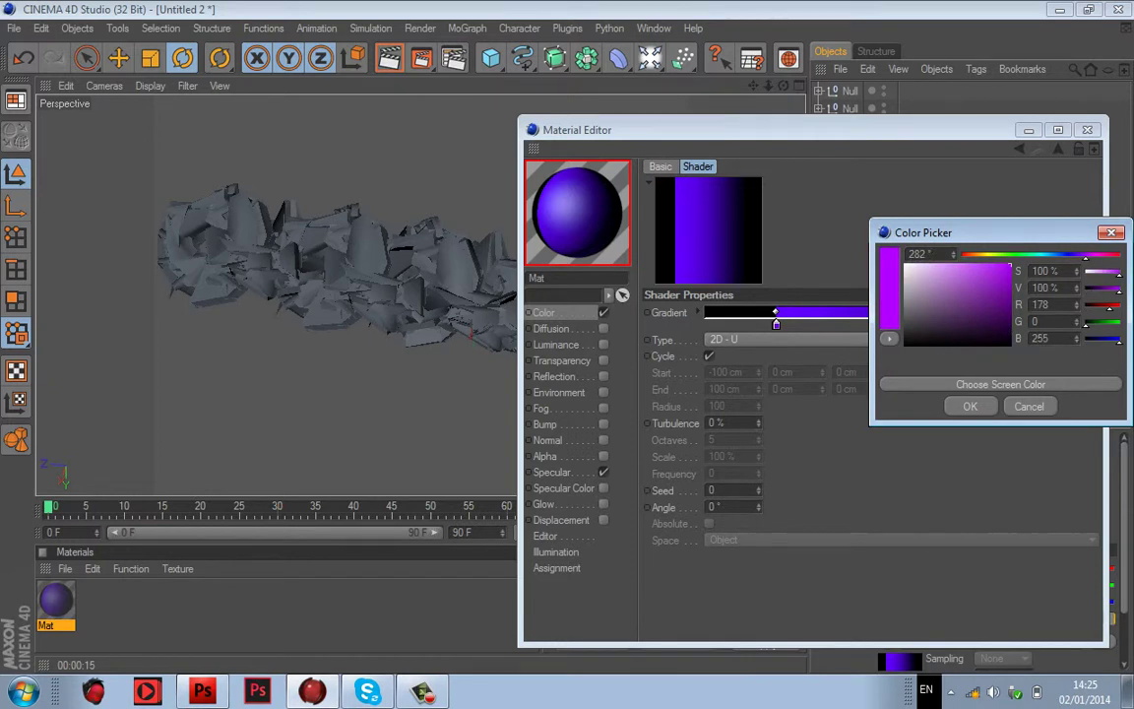
{"action": "left_click", "coordinate": [969, 406]}
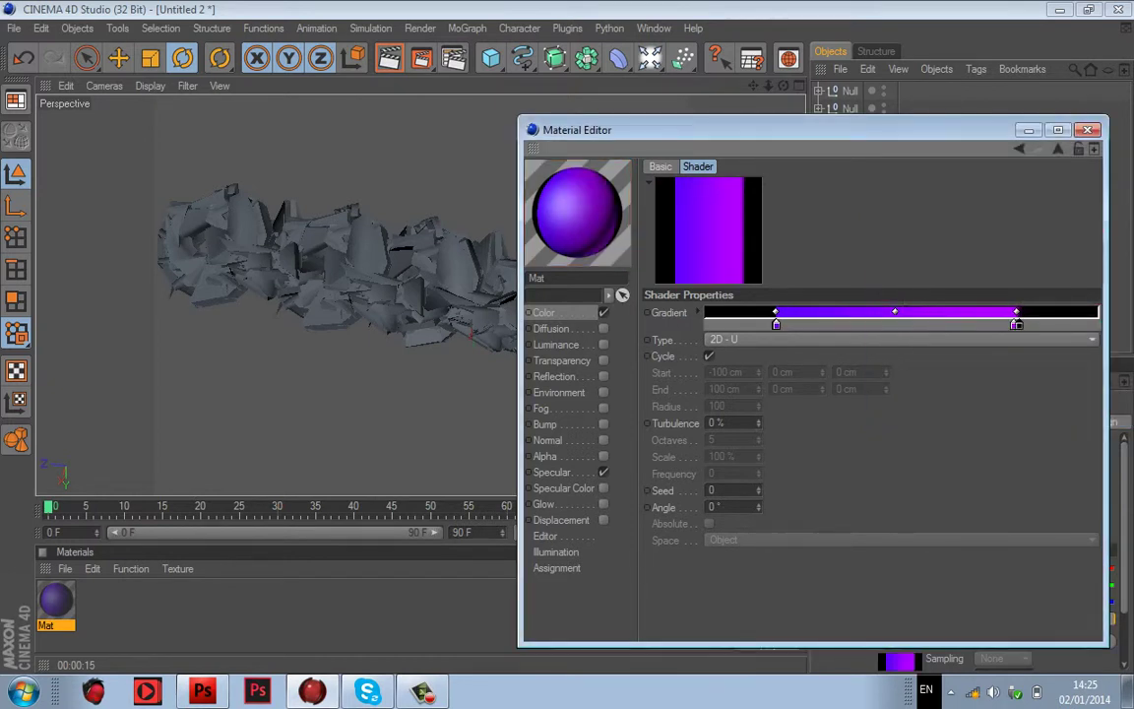
{"action": "left_click_drag", "start_coordinate": [1019, 324], "coordinate": [1014, 324]}
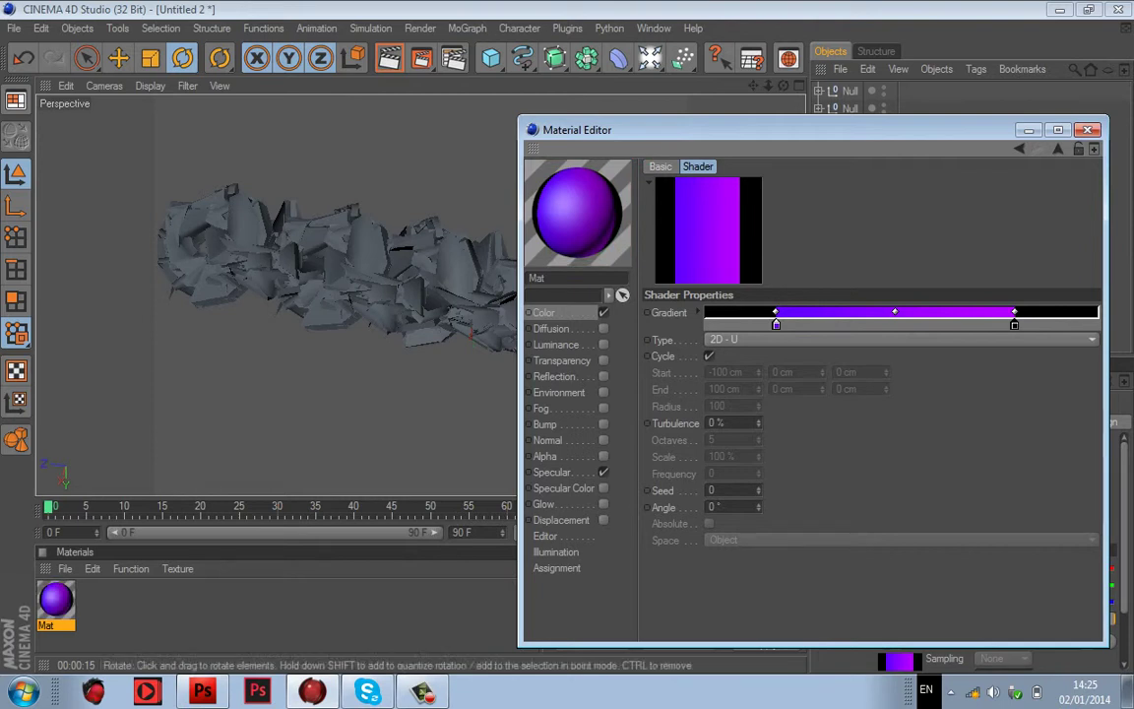
{"action": "left_click", "coordinate": [1088, 130]}
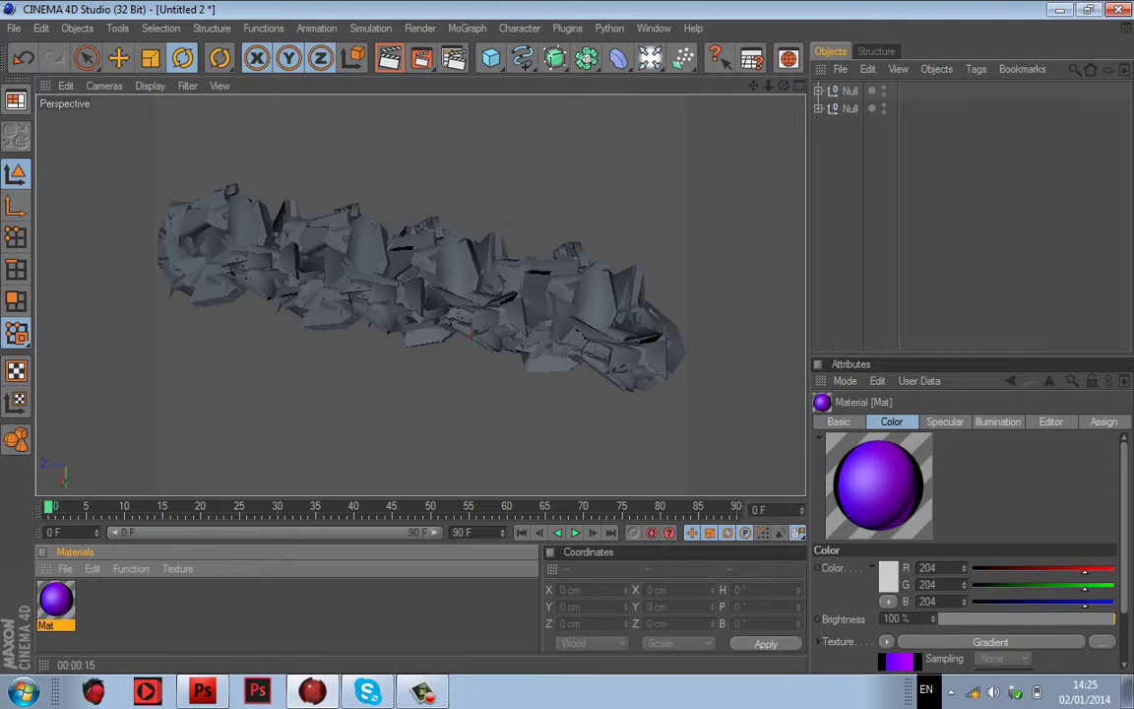
Step: Apply the purple gradient material to both null groups so it covers the entire torus chain
{"action": "left_click_drag", "start_coordinate": [56, 599], "coordinate": [581, 285]}
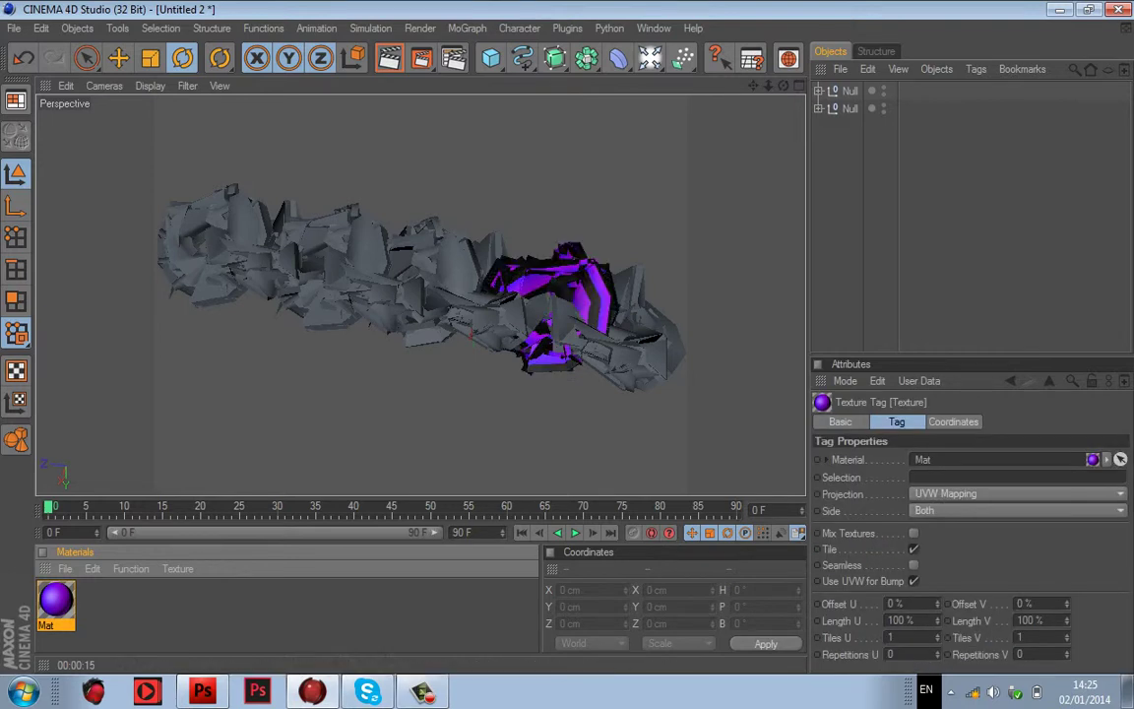
{"action": "left_click_drag", "start_coordinate": [56, 598], "coordinate": [634, 339]}
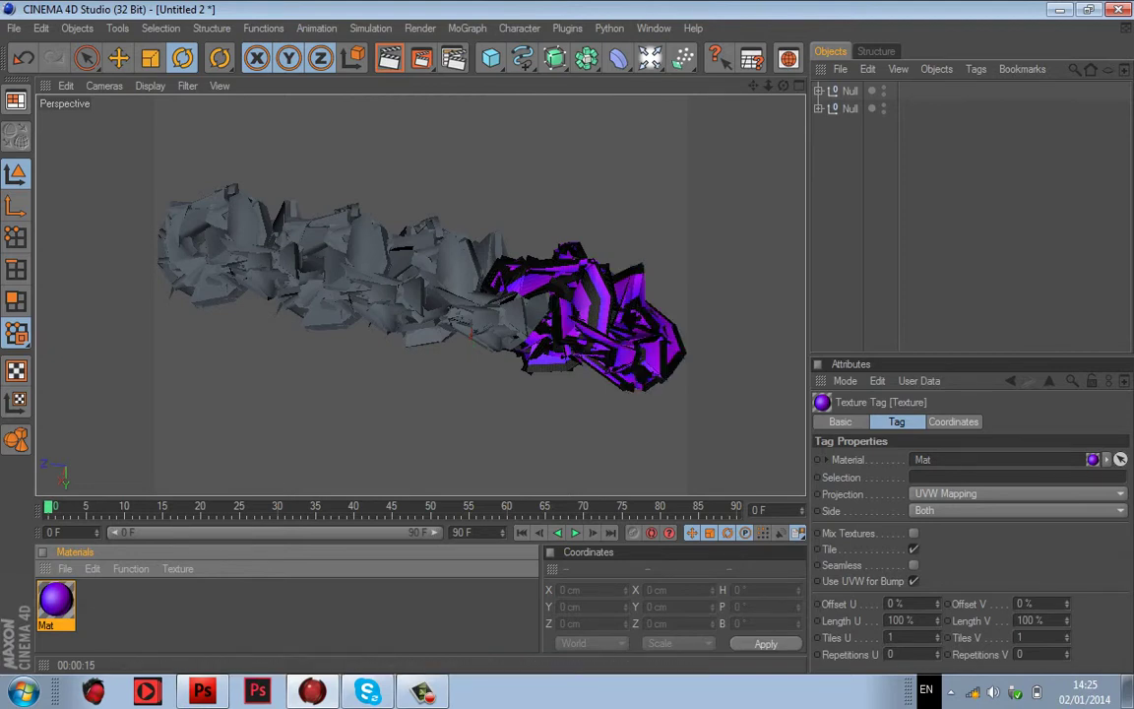
{"action": "left_click_drag", "start_coordinate": [56, 598], "coordinate": [497, 315]}
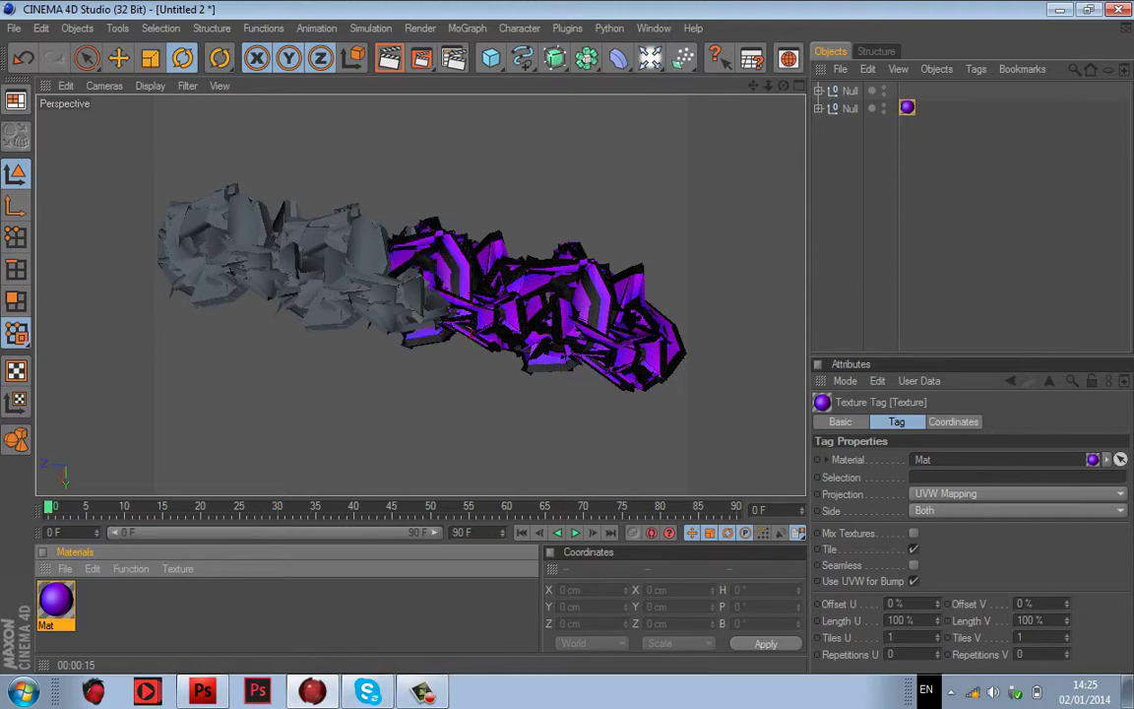
{"action": "left_click_drag", "start_coordinate": [56, 599], "coordinate": [849, 91]}
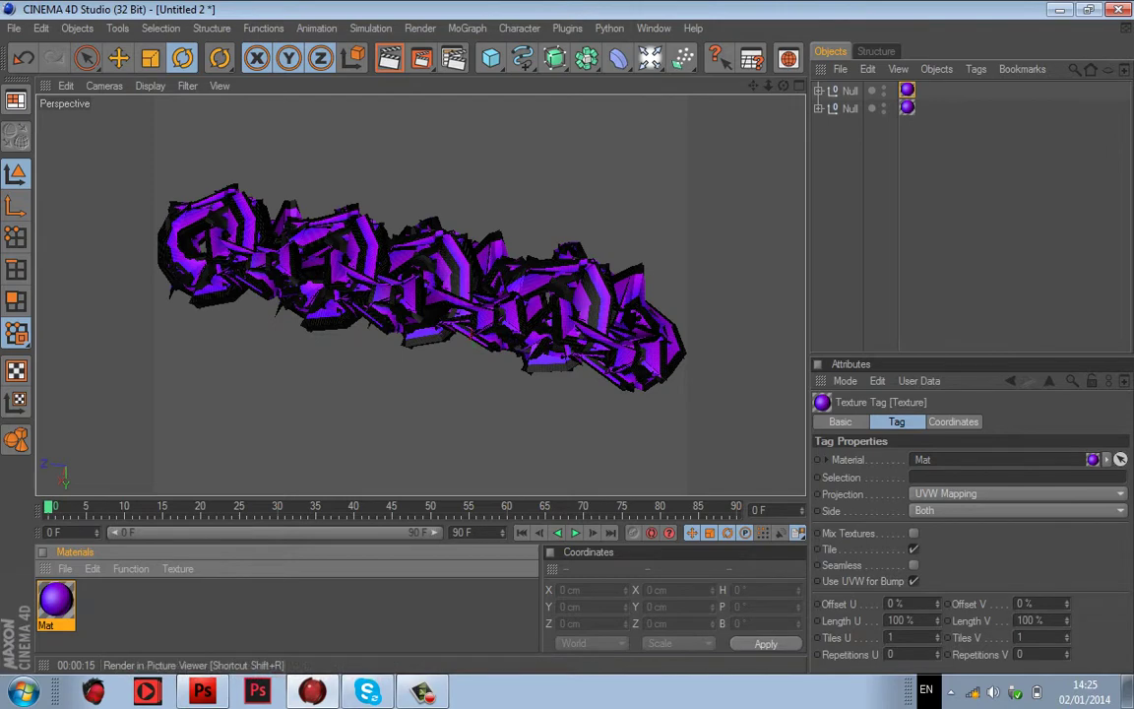
Step: Render the active view to preview the textured chain running diagonally across the frame
{"action": "left_click_drag", "start_coordinate": [783, 85], "coordinate": [754, 95]}
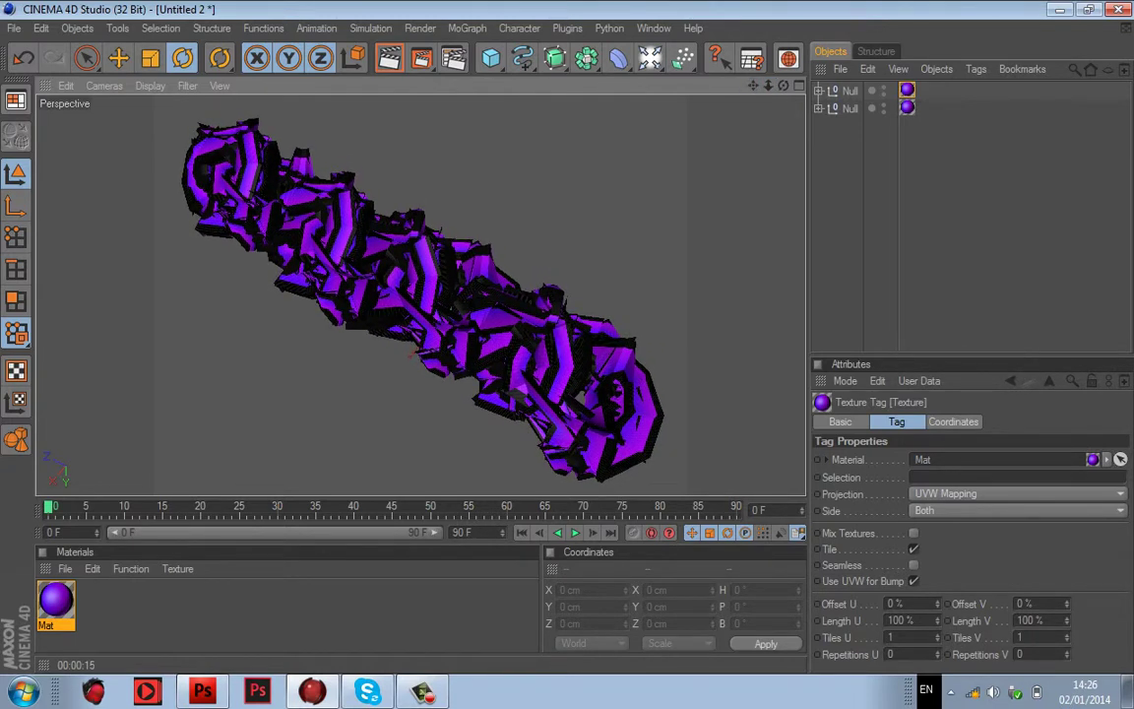
{"action": "left_click", "coordinate": [953, 231]}
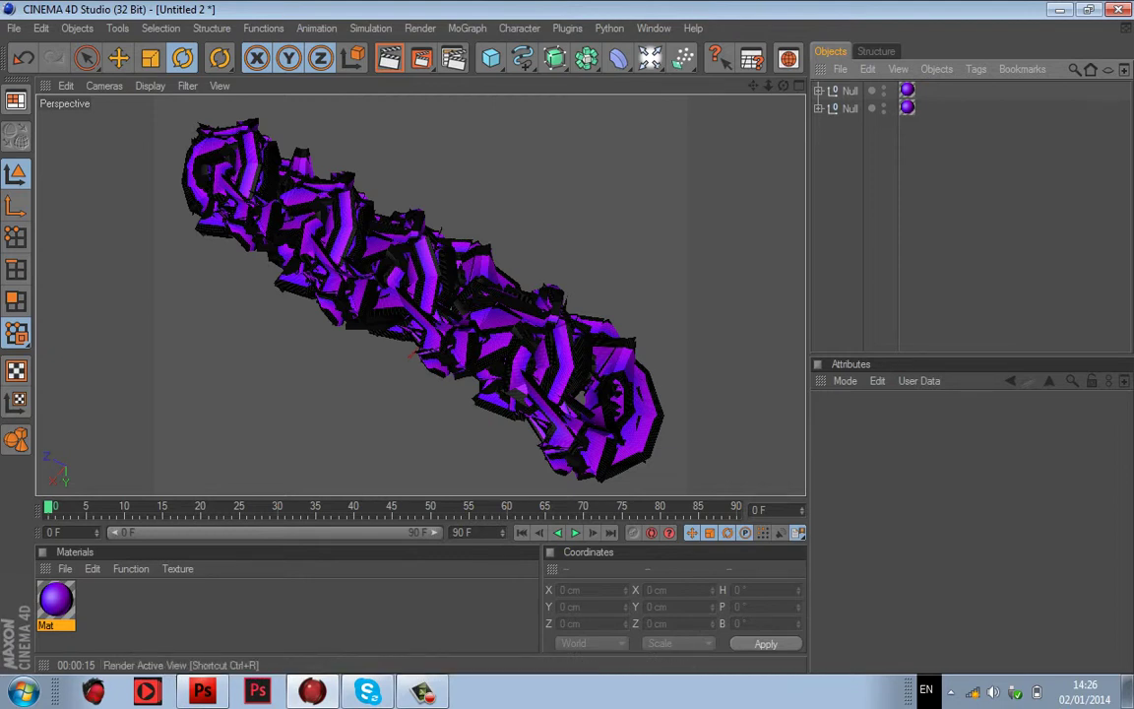
{"action": "left_click", "coordinate": [389, 57]}
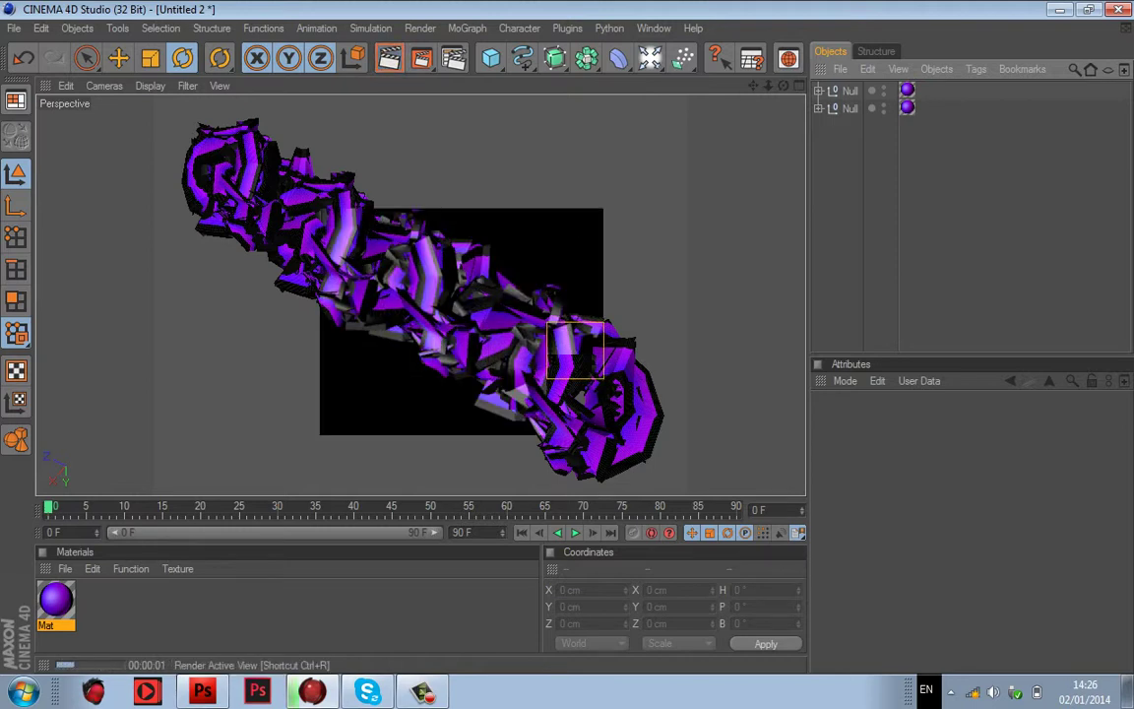
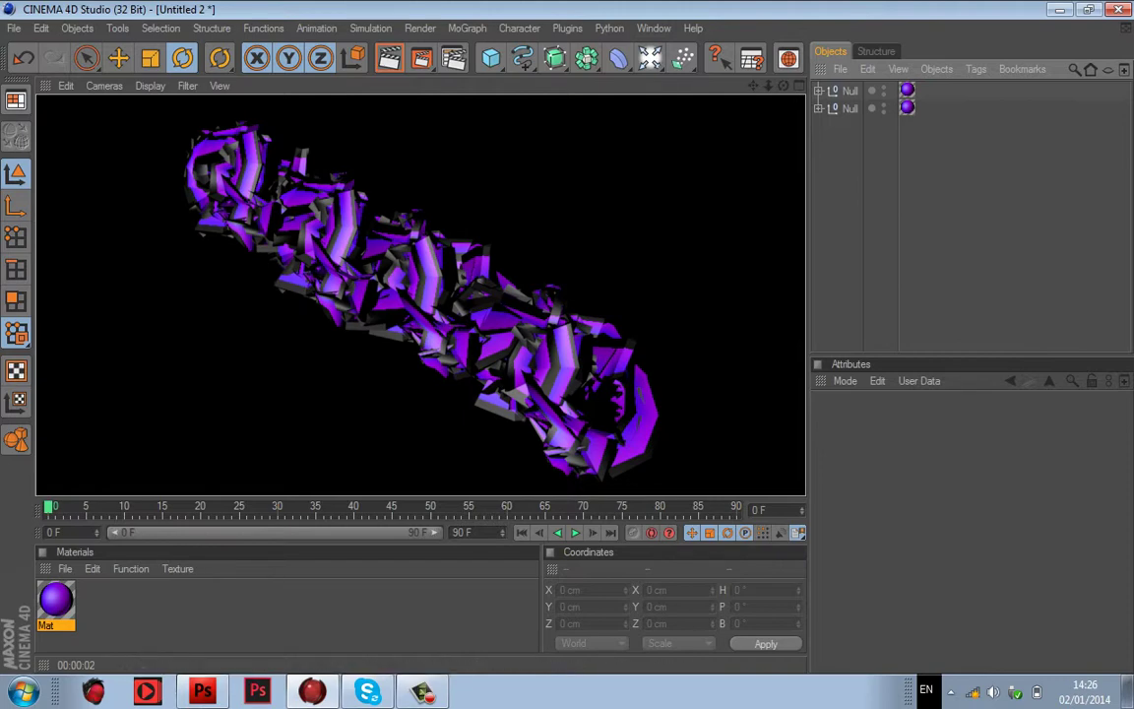
Step: Set the purple material's specular width to 24% and enable its reflection channel at 50% brightness
{"action": "double_click", "coordinate": [57, 599]}
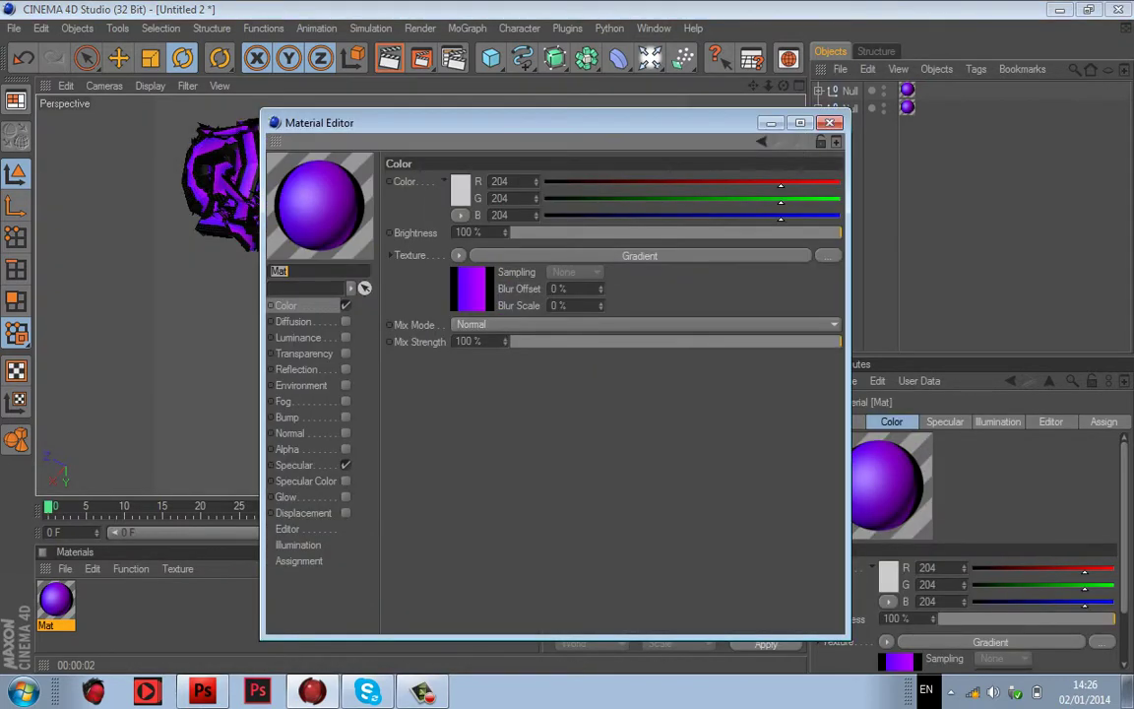
{"action": "left_click_drag", "start_coordinate": [492, 122], "coordinate": [722, 120]}
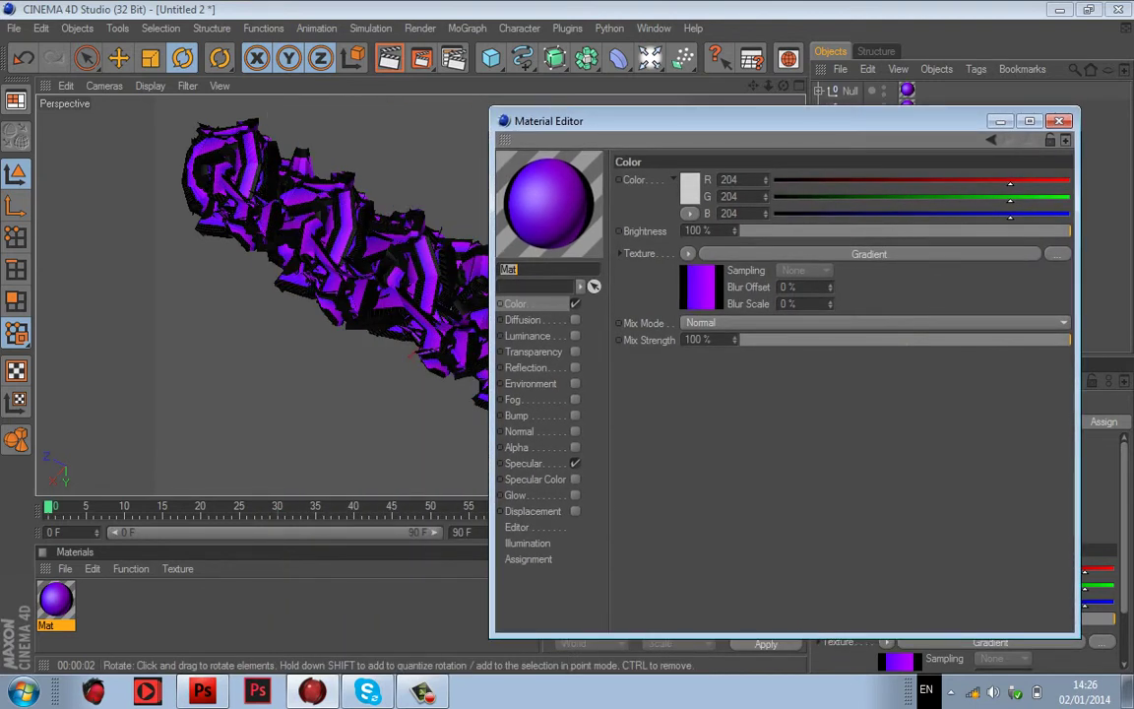
{"action": "left_click", "coordinate": [524, 463]}
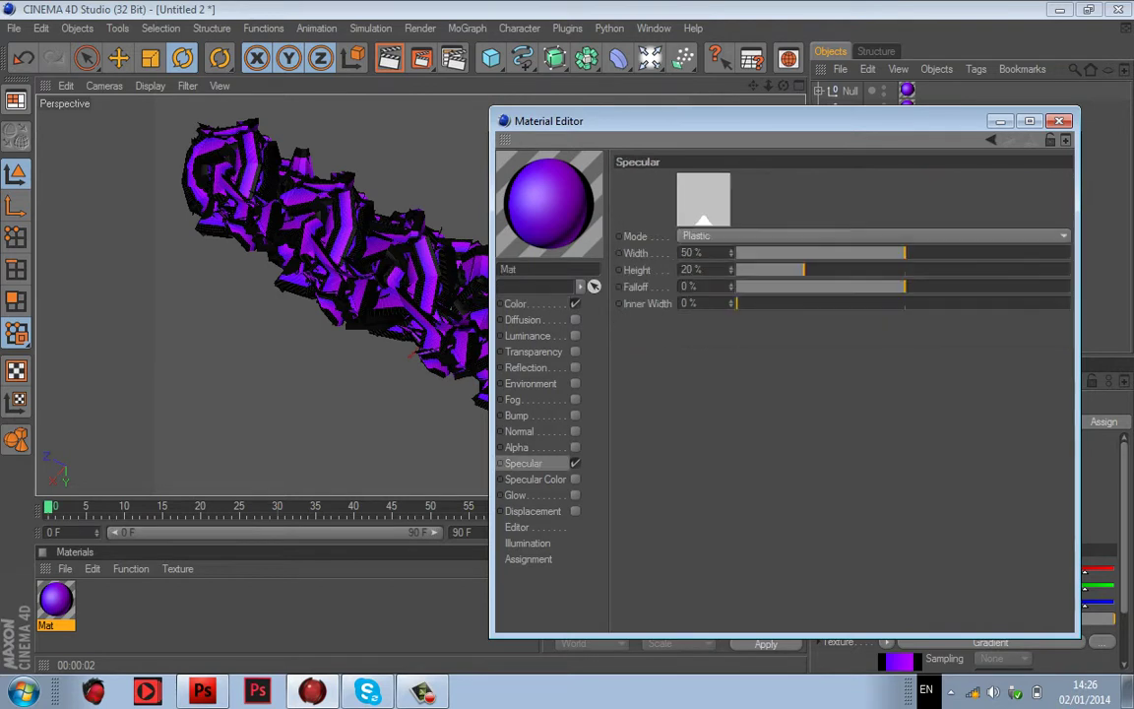
{"action": "left_click", "coordinate": [575, 464]}
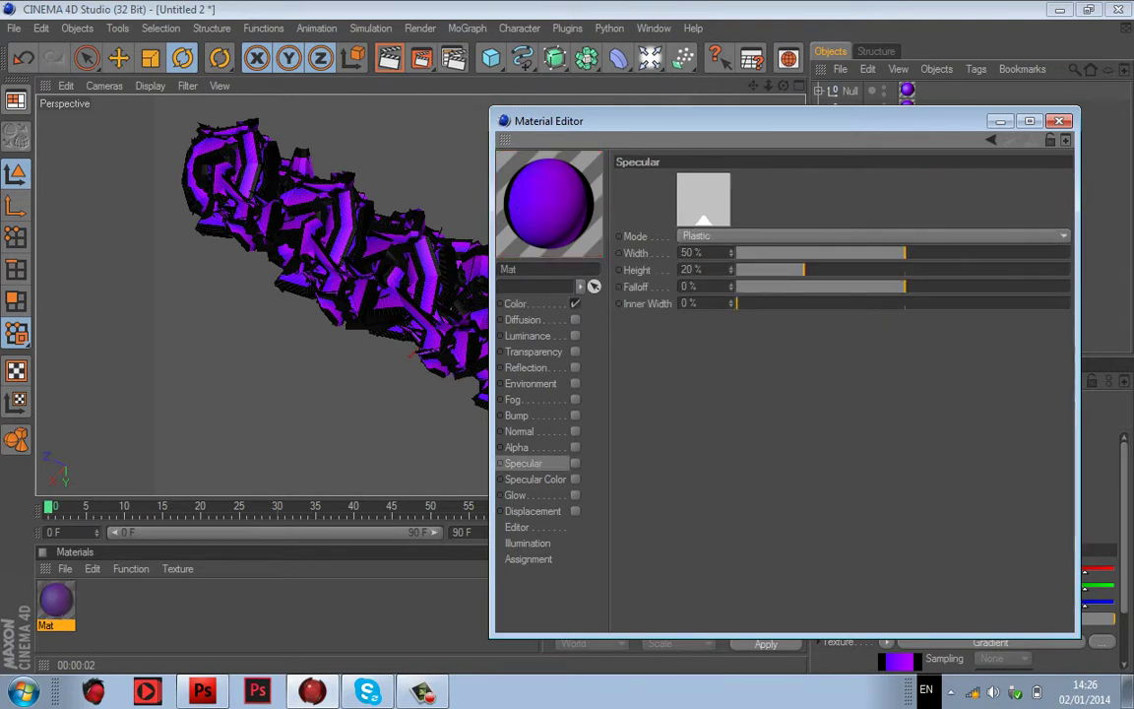
{"action": "left_click", "coordinate": [575, 462]}
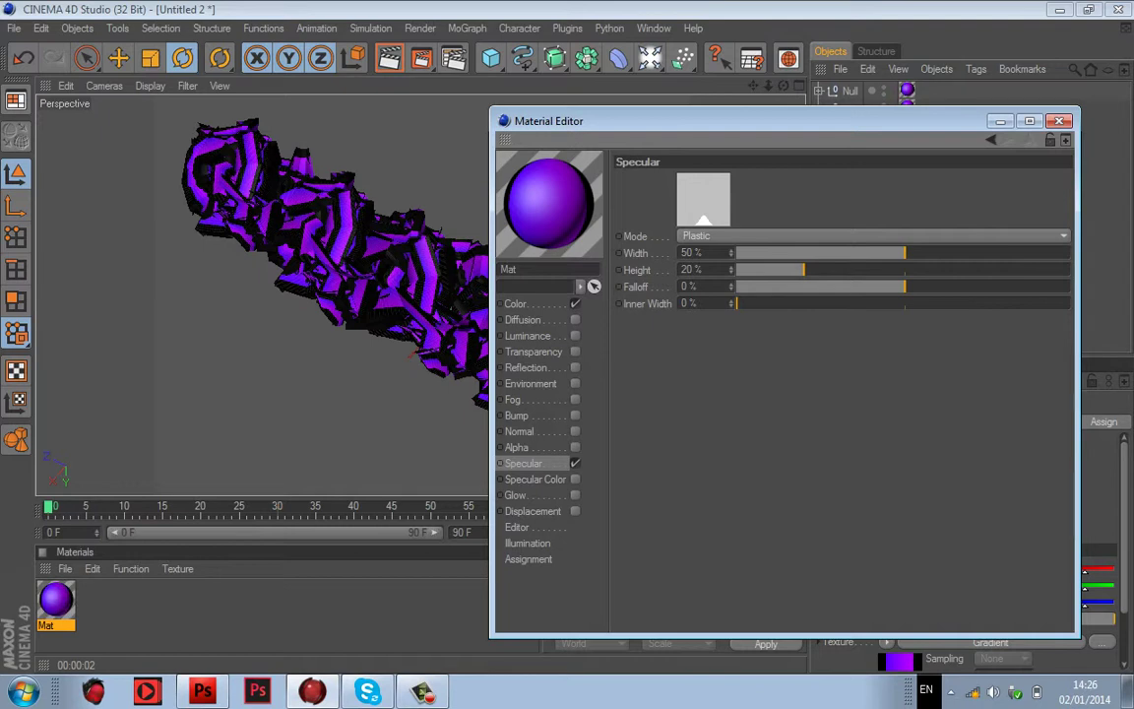
{"action": "left_click_drag", "start_coordinate": [905, 253], "coordinate": [814, 253]}
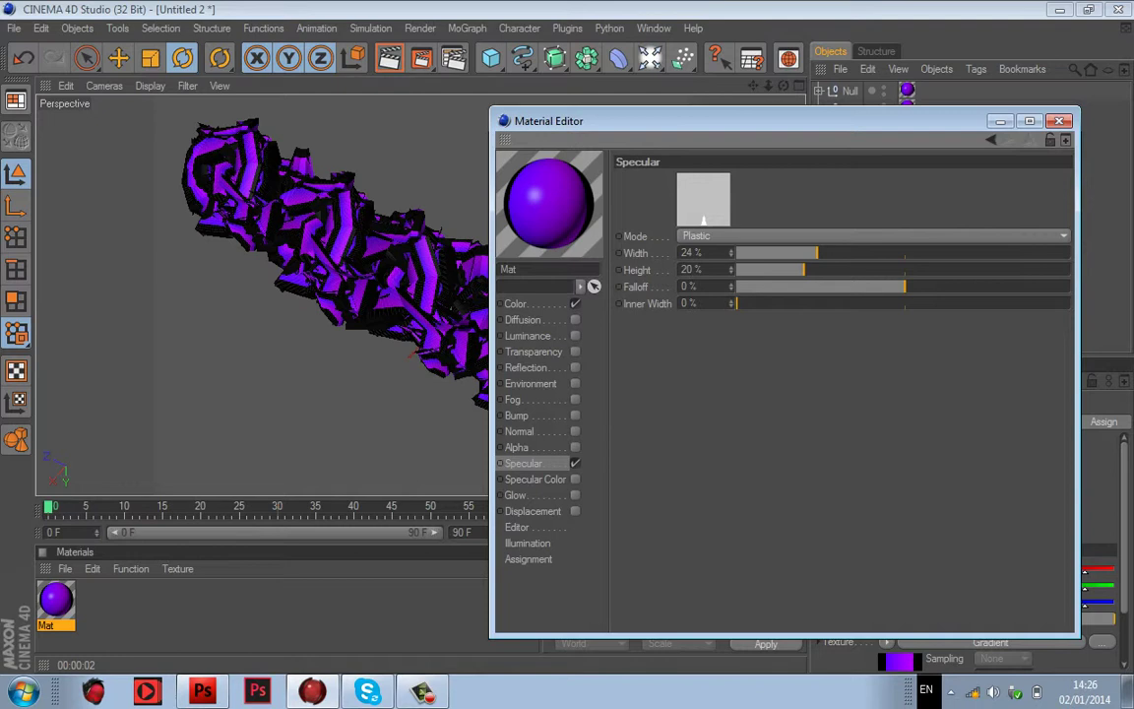
{"action": "left_click", "coordinate": [575, 368]}
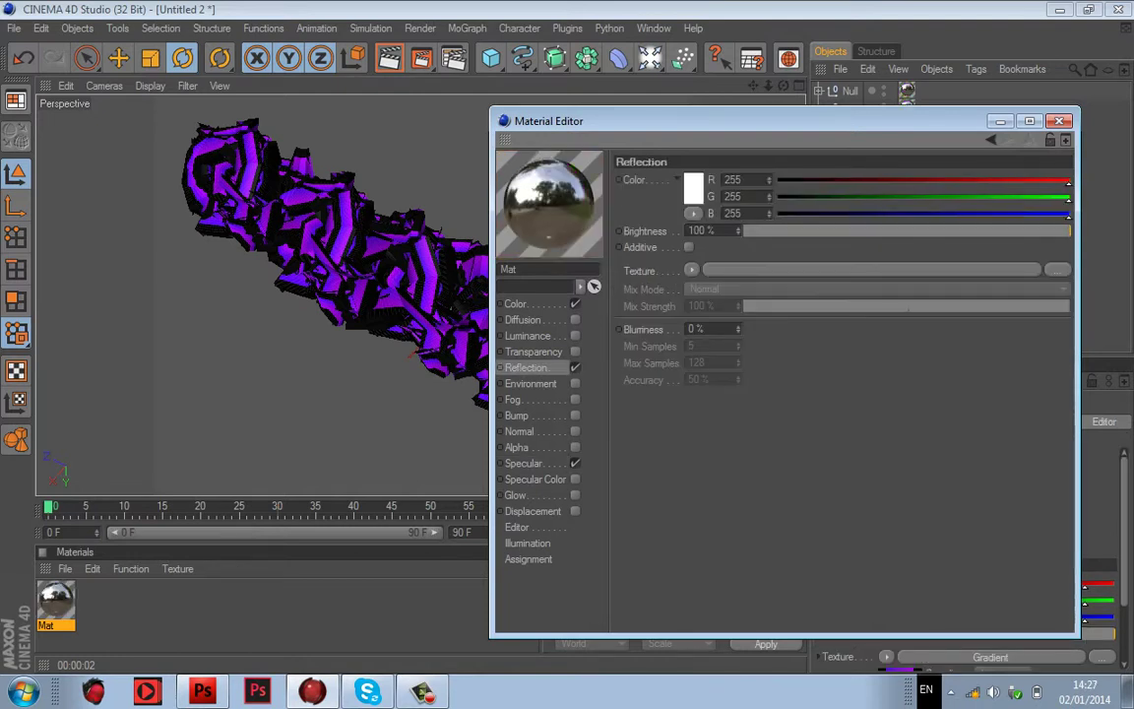
{"action": "left_click", "coordinate": [908, 231]}
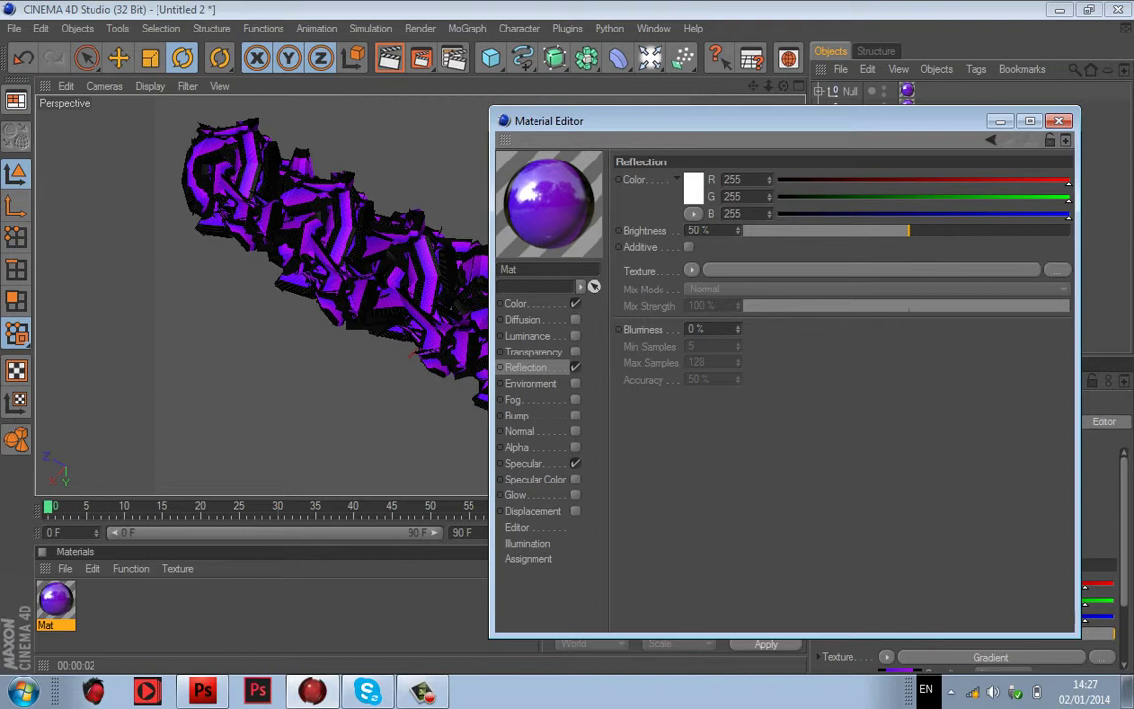
Step: Try a black reflection colour on the purple material, return it to white, and check the specular settings
{"action": "left_click", "coordinate": [694, 188]}
{"action": "left_click_drag", "start_coordinate": [630, 177], "coordinate": [600, 216]}
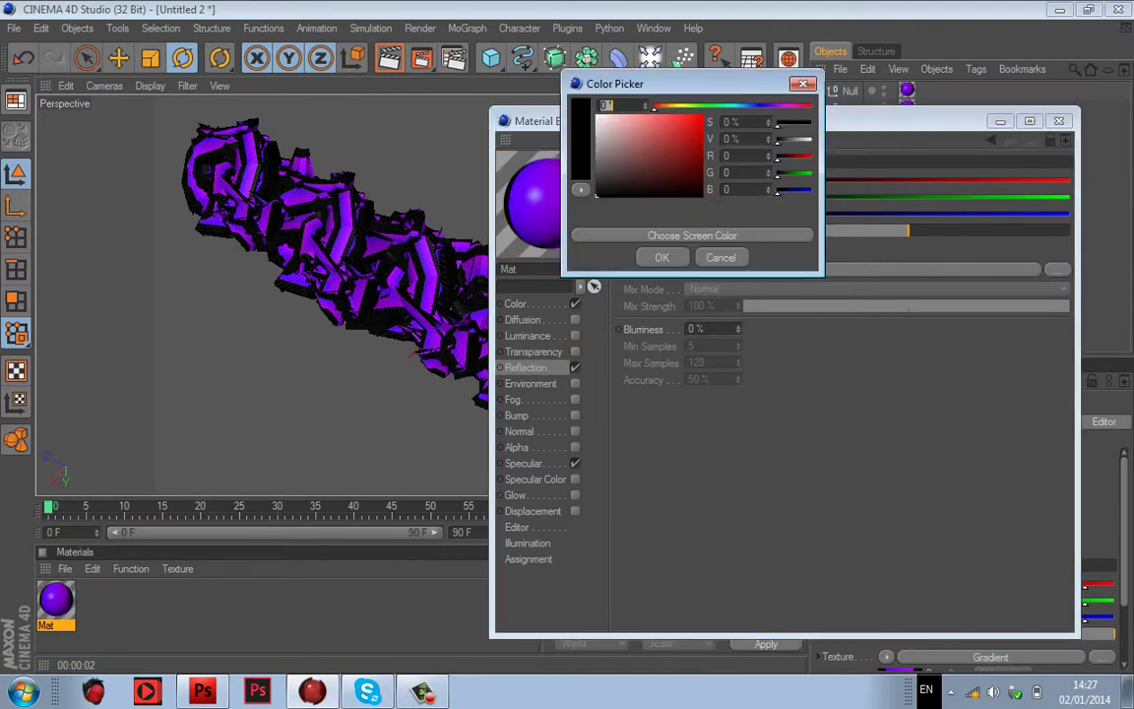
{"action": "left_click_drag", "start_coordinate": [612, 126], "coordinate": [597, 116]}
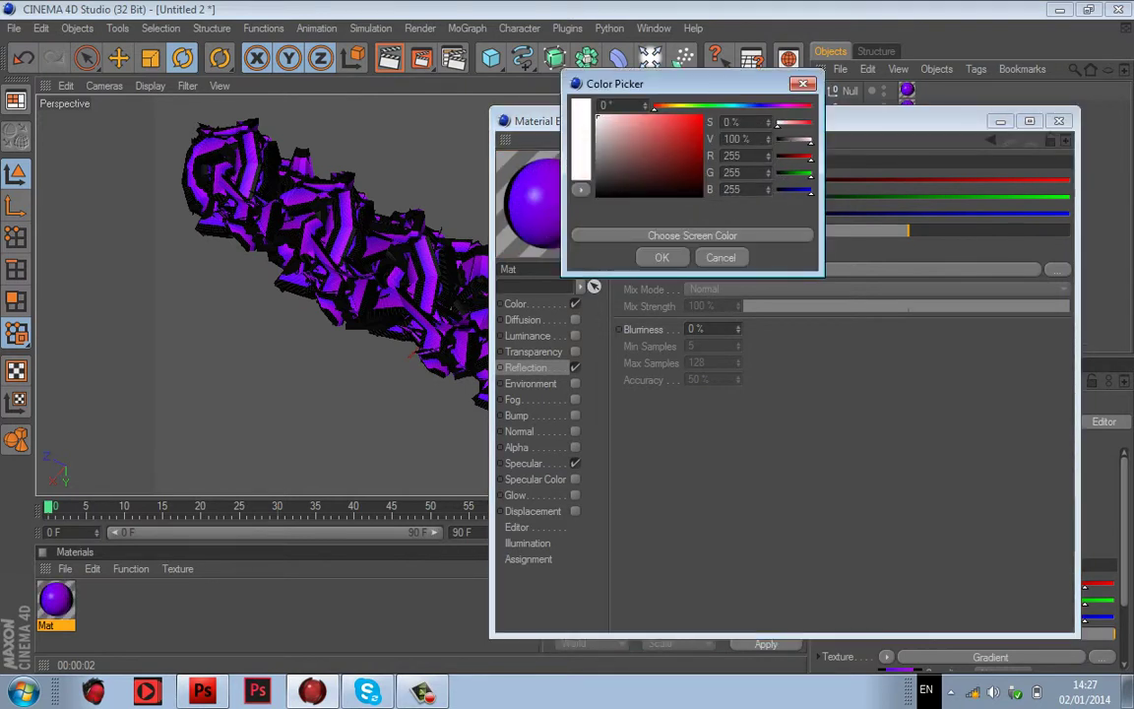
{"action": "key", "text": "Return"}
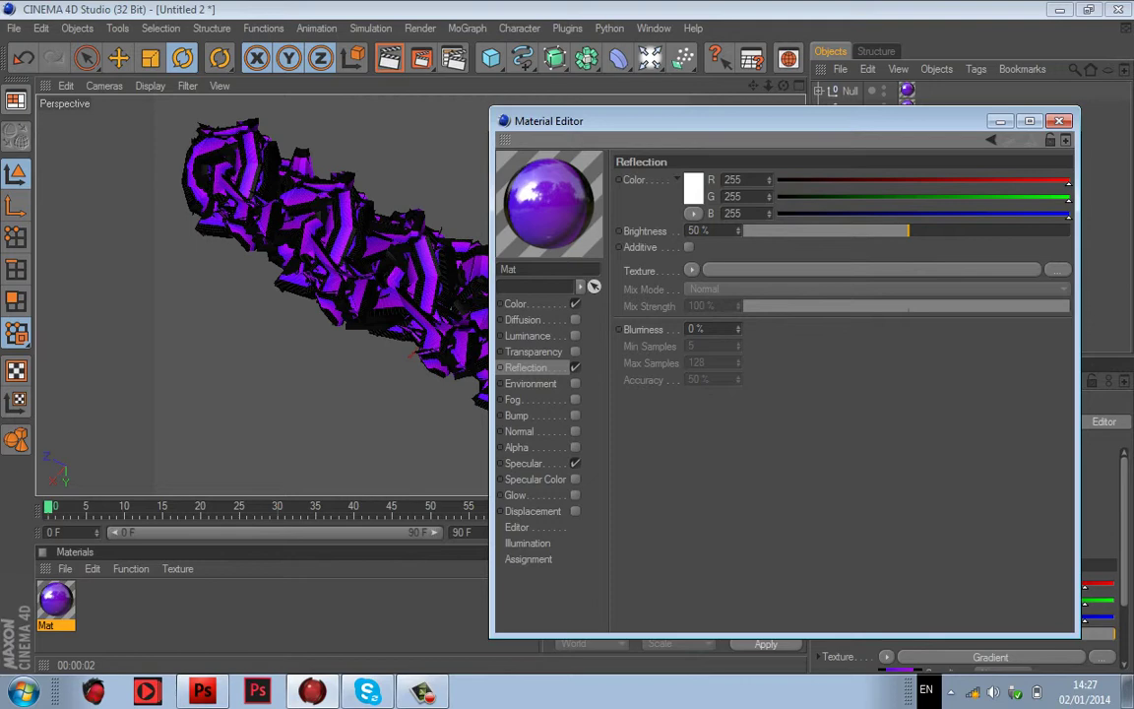
{"action": "left_click", "coordinate": [524, 463]}
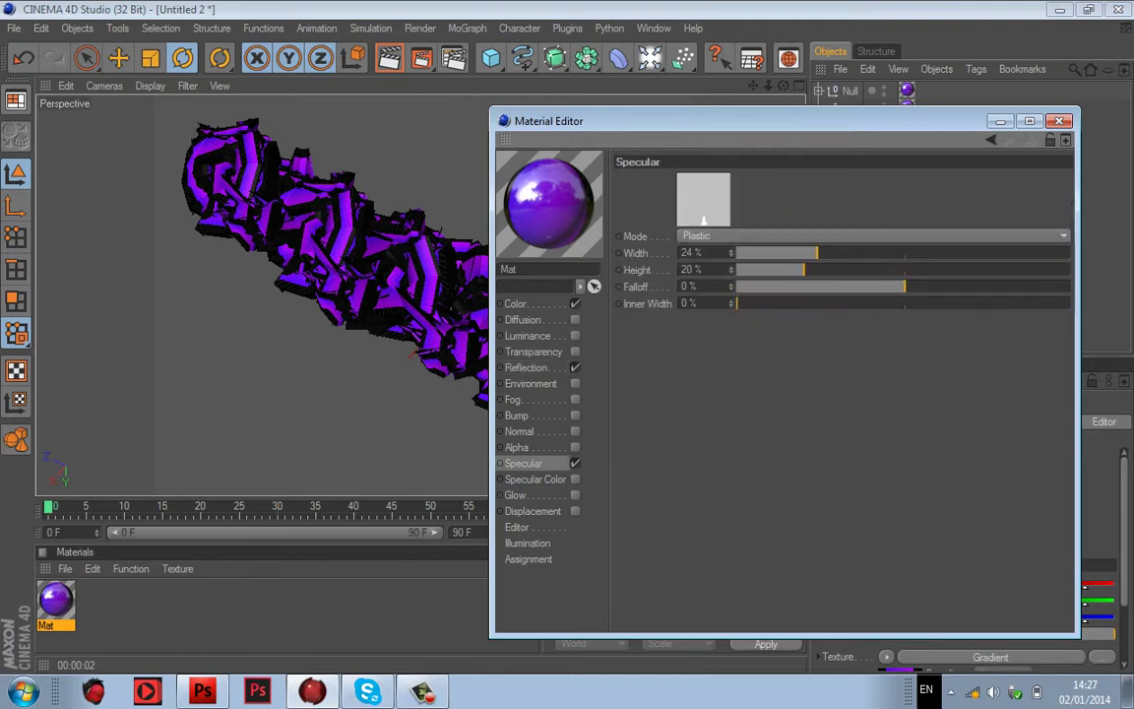
{"action": "left_click", "coordinate": [526, 368]}
Step: Close the material and render the active view to preview the reflective torus chain
{"action": "left_click", "coordinate": [1059, 121]}
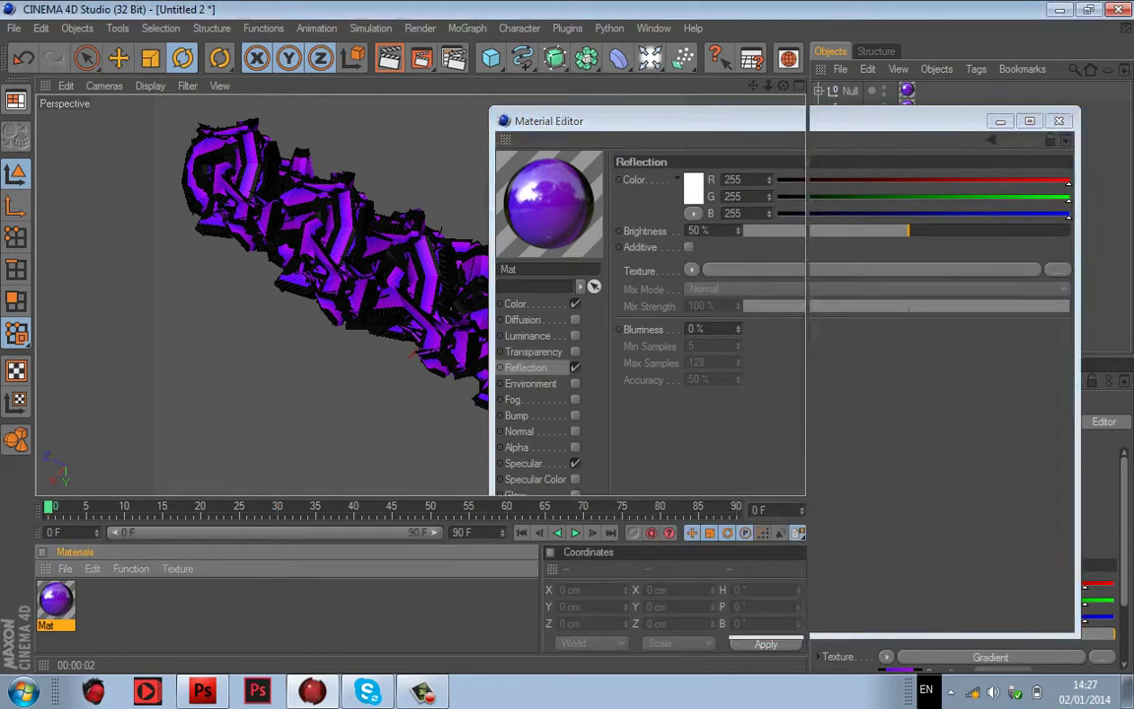
{"action": "left_click", "coordinate": [390, 58]}
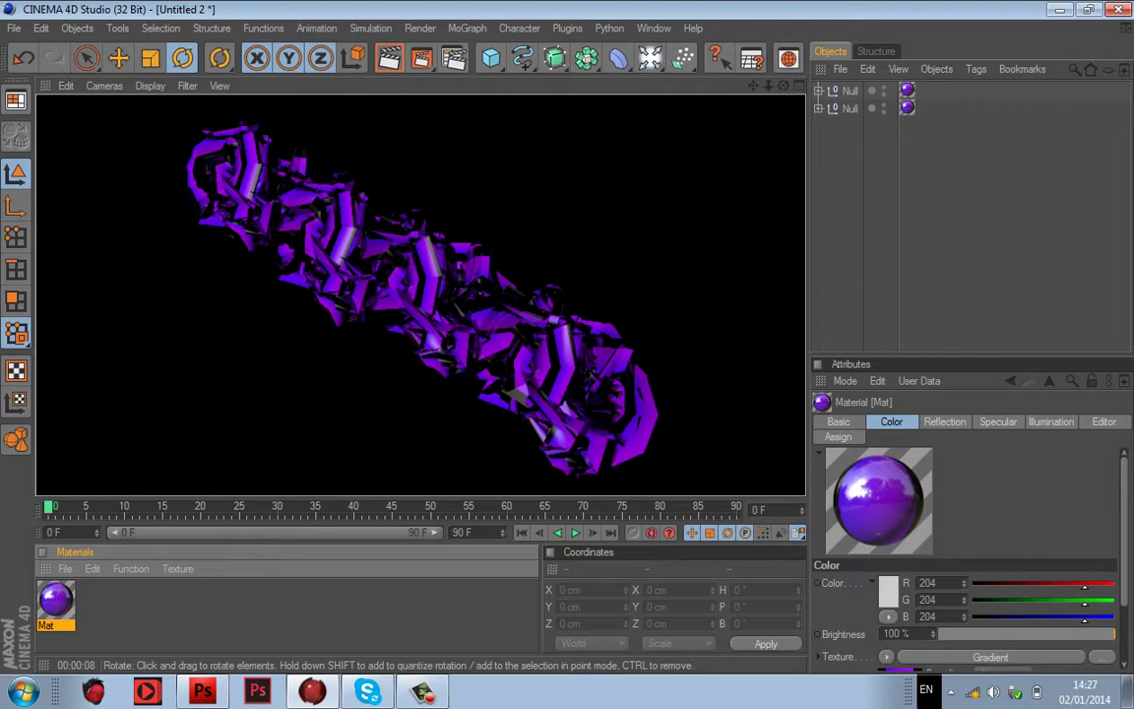
{"action": "key", "text": "a"}
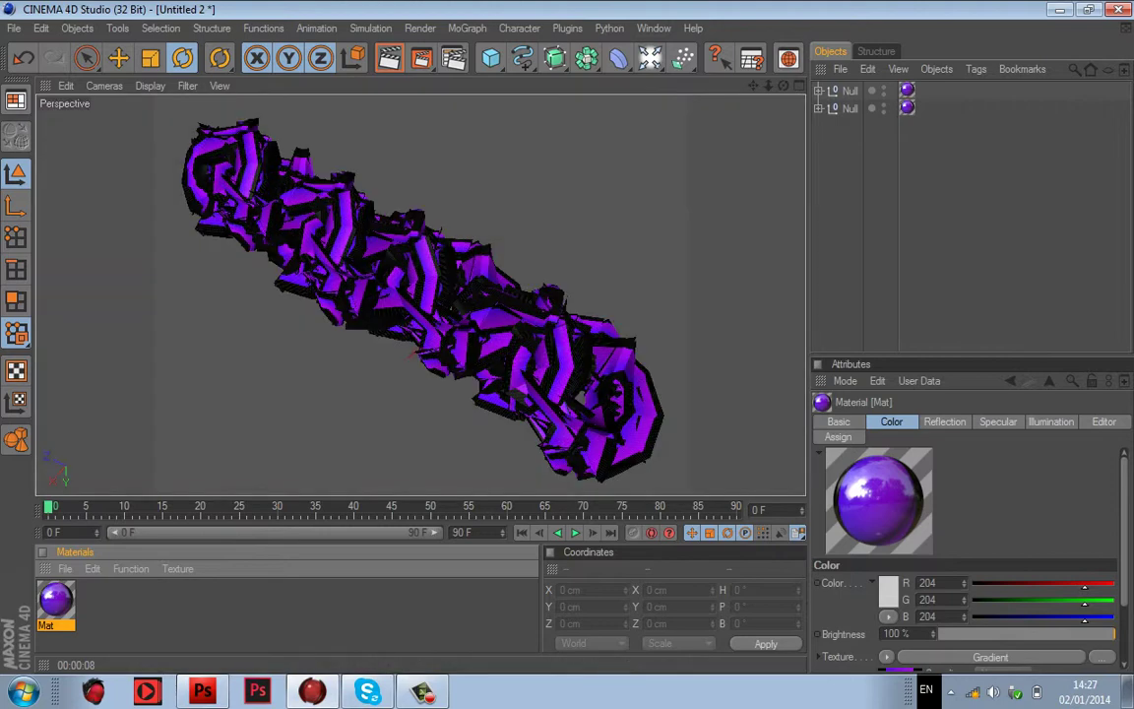
Step: Disable the purple material's specular channel, close the material, and render the active view again
{"action": "double_click", "coordinate": [56, 600]}
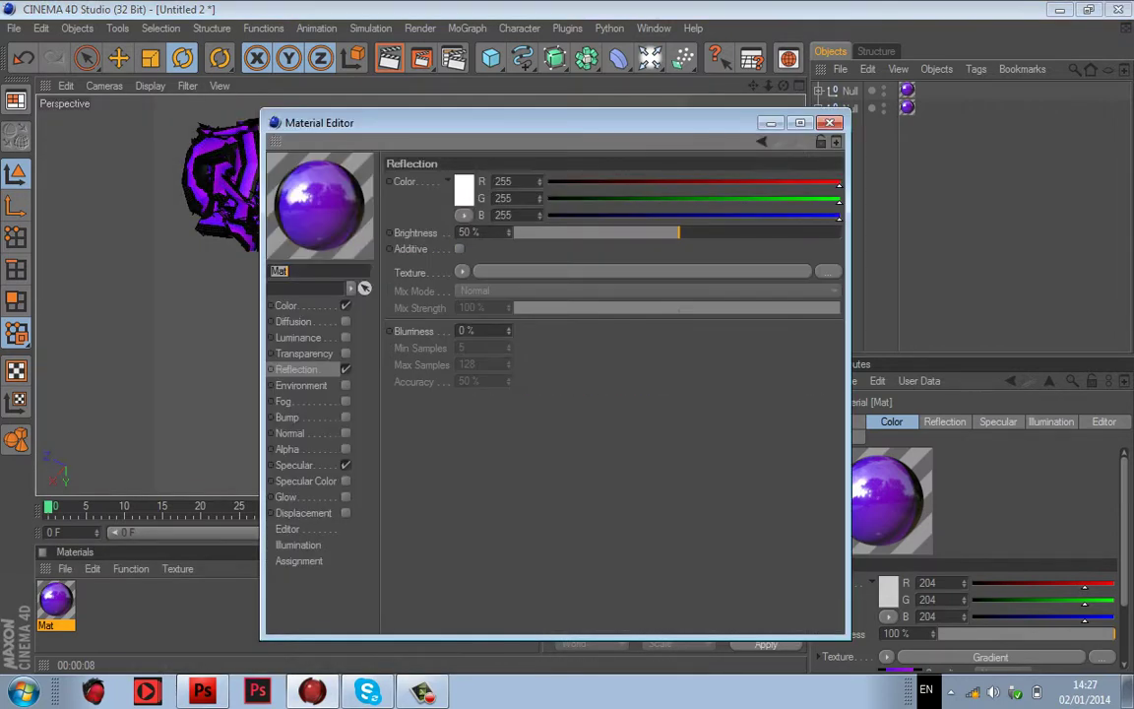
{"action": "left_click", "coordinate": [346, 465]}
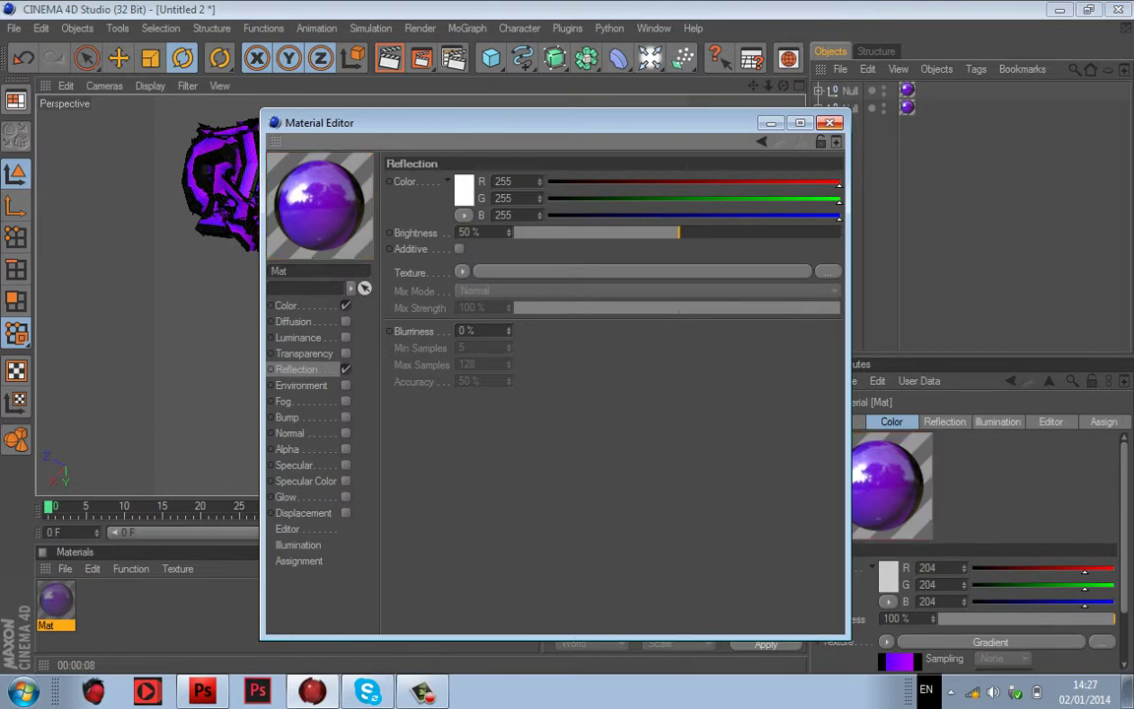
{"action": "left_click", "coordinate": [830, 123]}
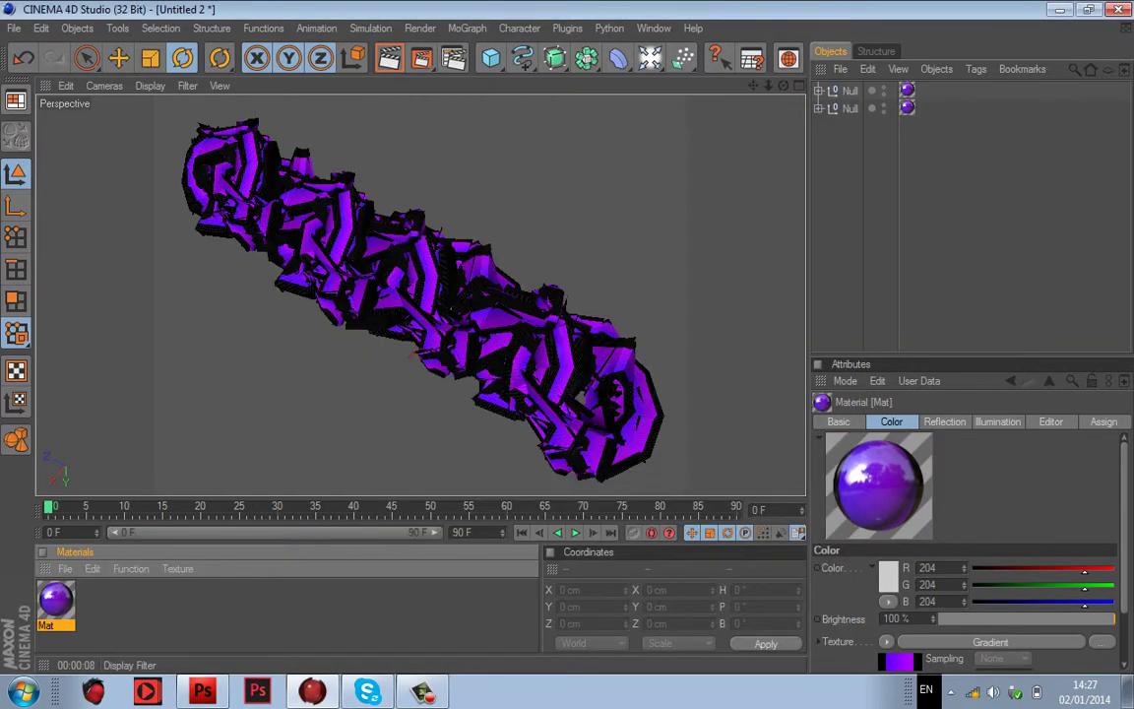
{"action": "left_click", "coordinate": [389, 57]}
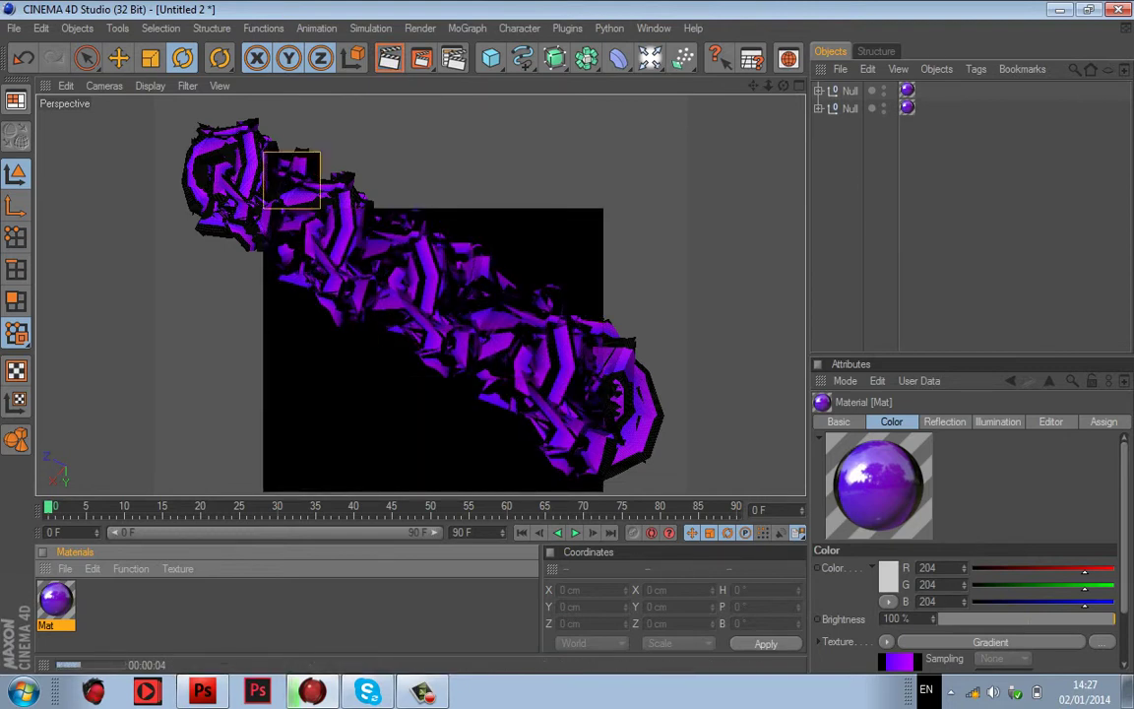
{"action": "left_click", "coordinate": [554, 57]}
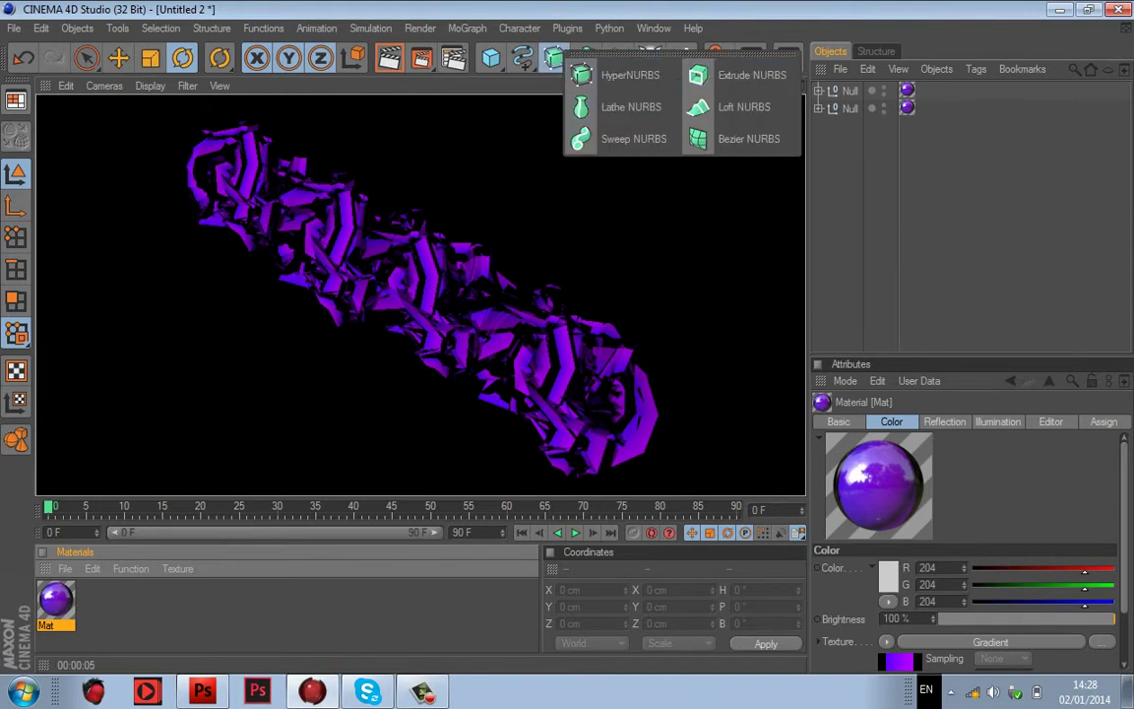
{"action": "left_click", "coordinate": [617, 59]}
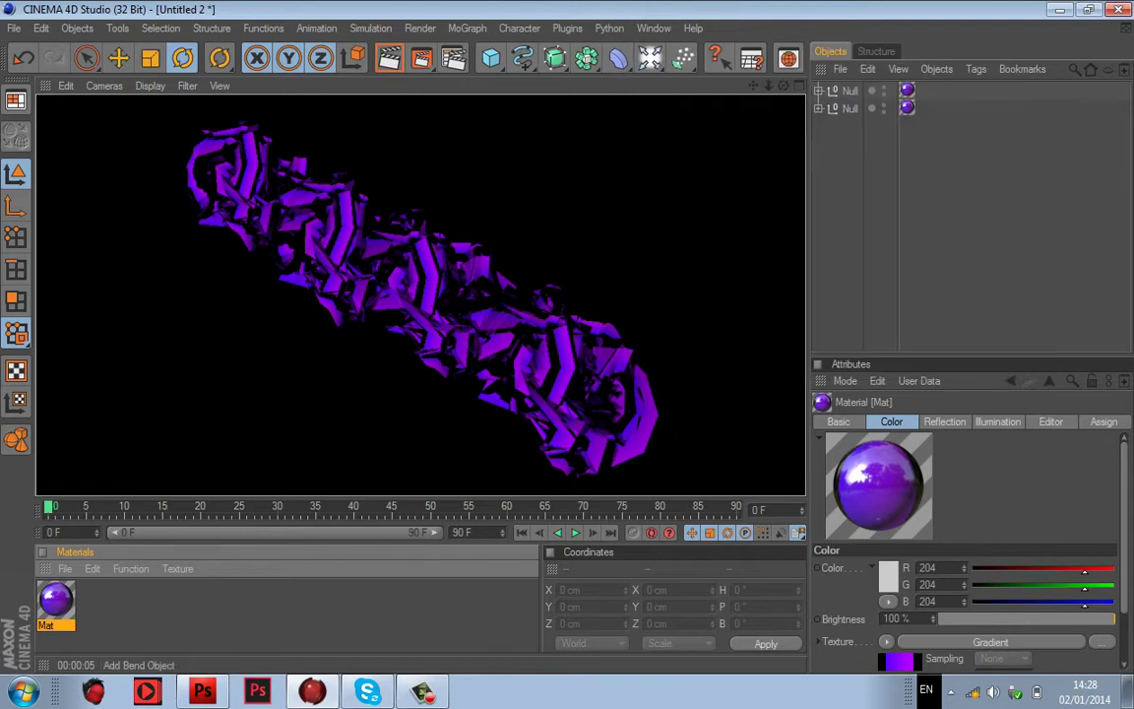
Step: Clear the scene by deleting both null groups and the purple material
{"action": "left_click", "coordinate": [942, 164]}
{"action": "left_click_drag", "start_coordinate": [942, 163], "coordinate": [830, 87]}
{"action": "key", "text": "Delete"}
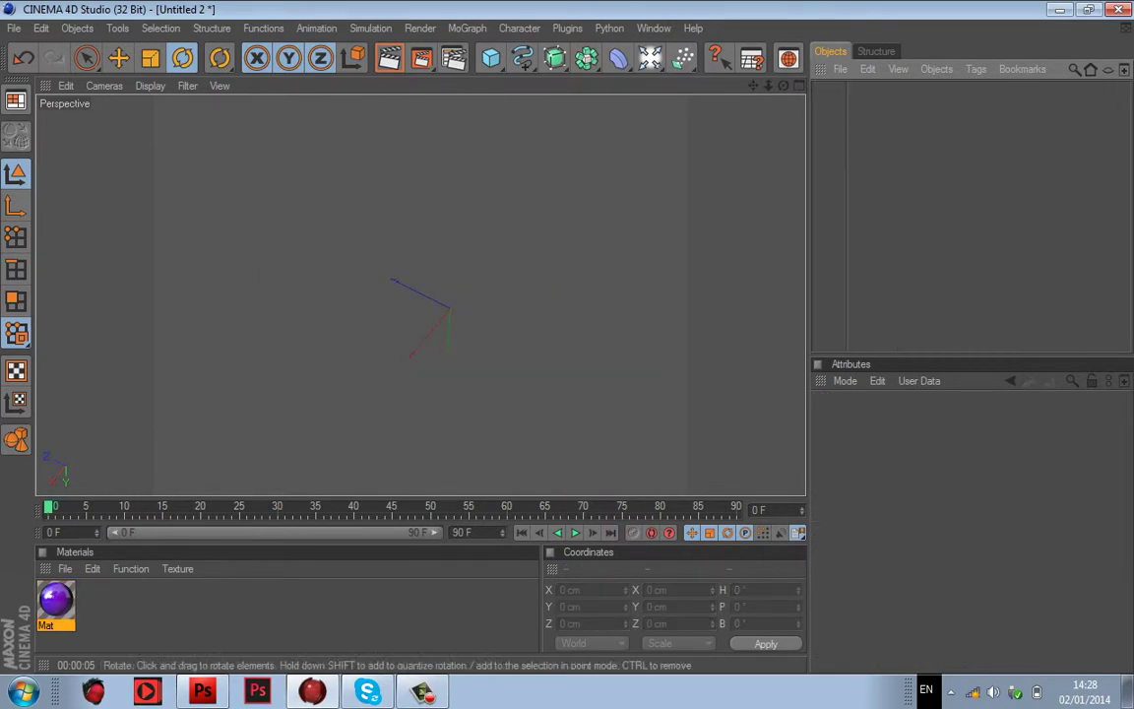
{"action": "right_click", "coordinate": [65, 606]}
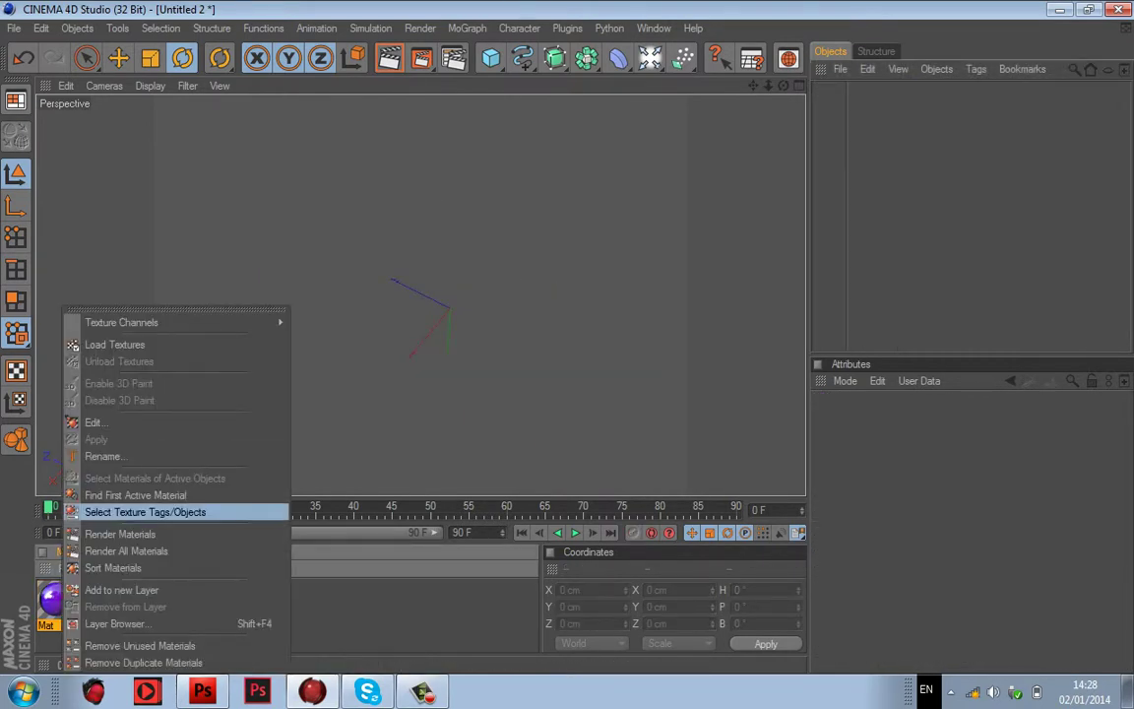
{"action": "left_click", "coordinate": [51, 600]}
{"action": "key", "text": "Delete"}
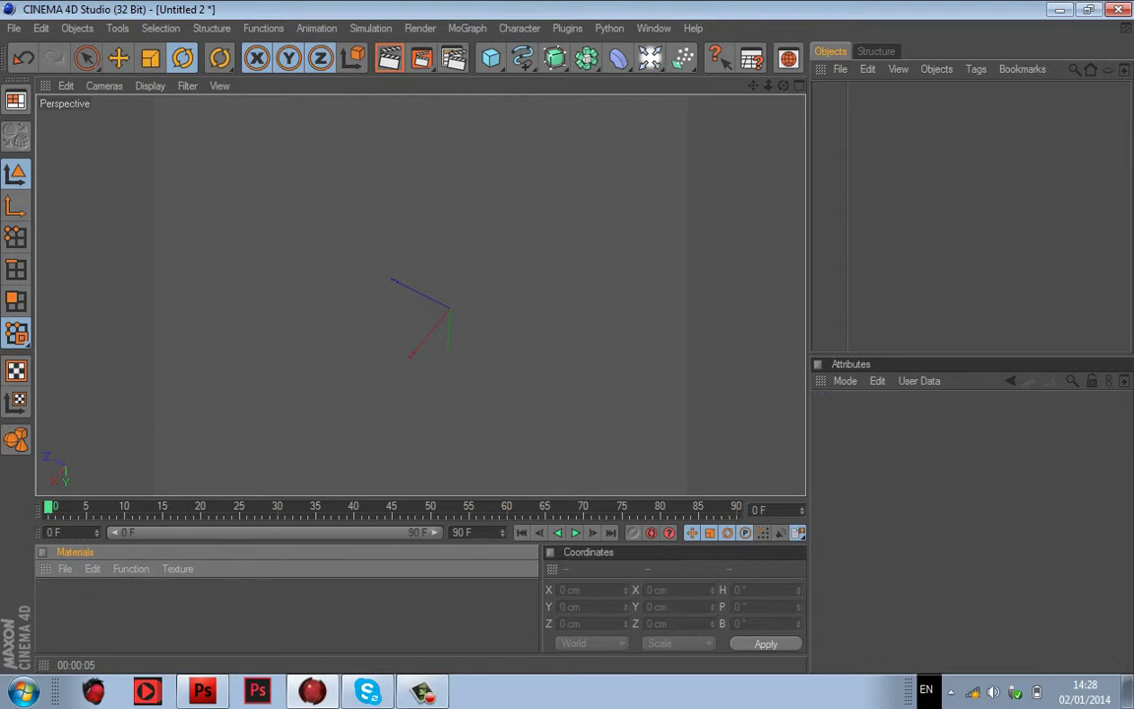
Step: Draw four looping freehand splines around the origin, one each in the Perspective, Top, Right and Front views
{"action": "left_click_drag", "start_coordinate": [784, 85], "coordinate": [689, 123]}
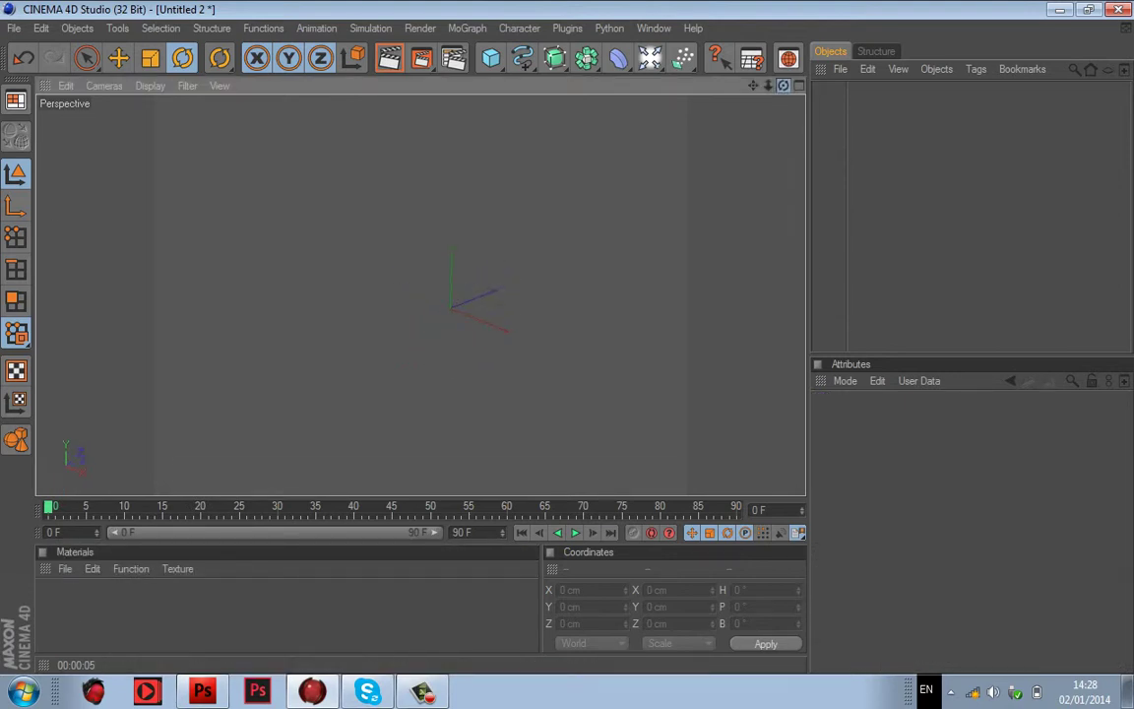
{"action": "left_click_drag", "start_coordinate": [784, 86], "coordinate": [836, 84]}
{"action": "left_click_drag", "start_coordinate": [753, 86], "coordinate": [653, 97]}
{"action": "left_click", "coordinate": [798, 85]}
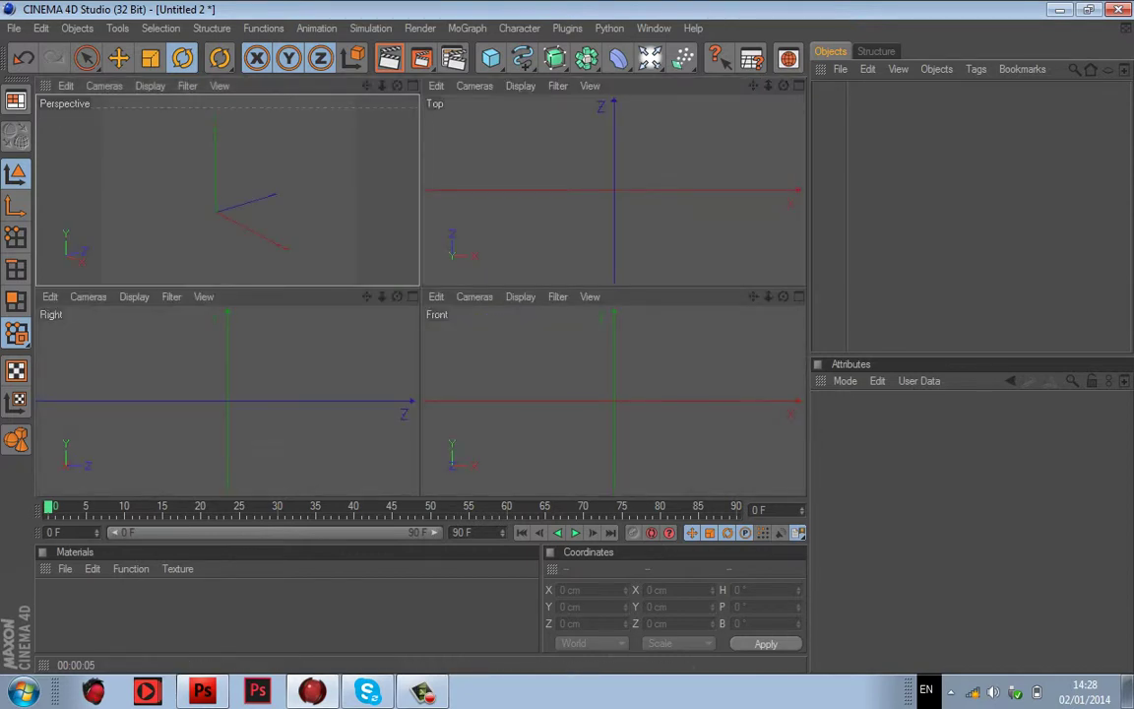
{"action": "left_click", "coordinate": [522, 58]}
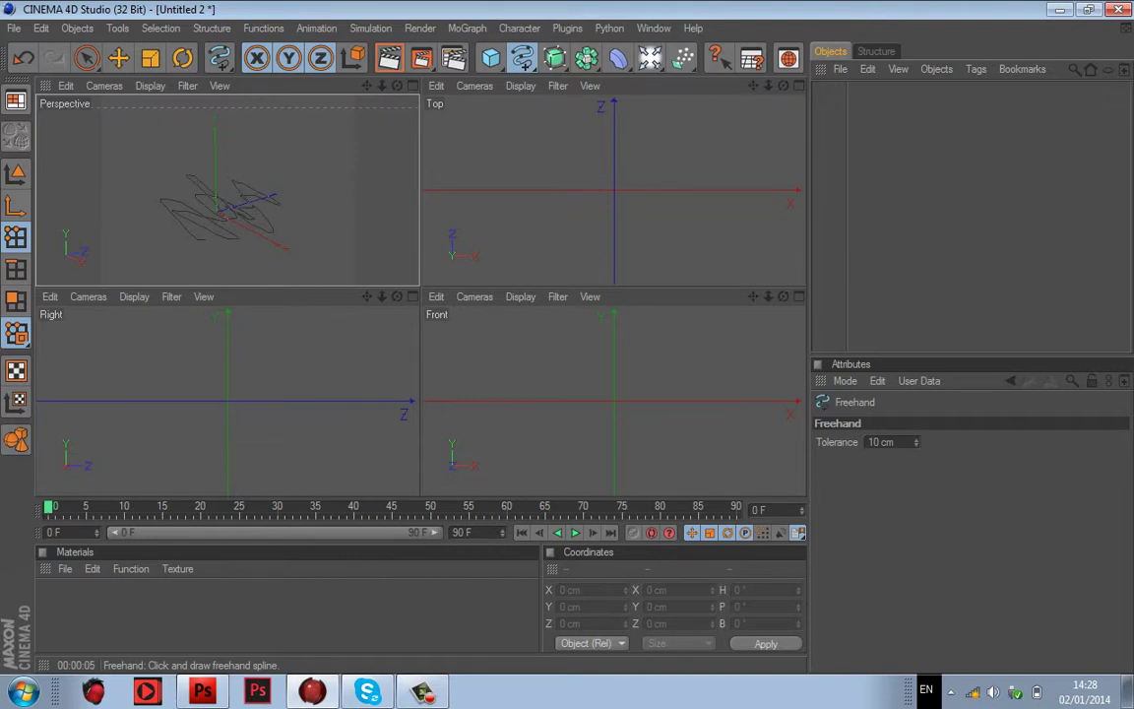
{"action": "left_click_drag", "start_coordinate": [164, 226], "coordinate": [160, 225]}
{"action": "mouse_move", "coordinate": [573, 197]}
{"action": "left_mouse_down"}
{"action": "mouse_move", "coordinate": [612, 231]}
{"action": "mouse_move", "coordinate": [636, 185]}
{"action": "mouse_move", "coordinate": [665, 170]}
{"action": "left_mouse_up"}
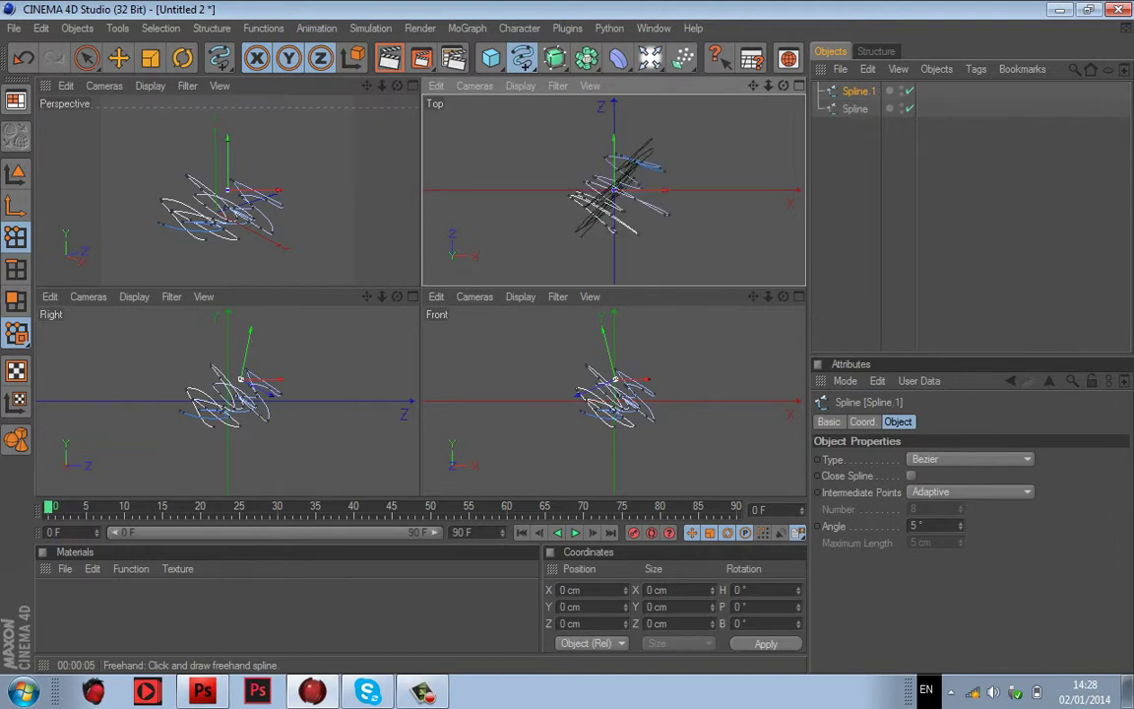
{"action": "mouse_move", "coordinate": [186, 401]}
{"action": "left_mouse_down"}
{"action": "mouse_move", "coordinate": [202, 354]}
{"action": "mouse_move", "coordinate": [222, 345]}
{"action": "mouse_move", "coordinate": [236, 354]}
{"action": "mouse_move", "coordinate": [231, 379]}
{"action": "left_mouse_up"}
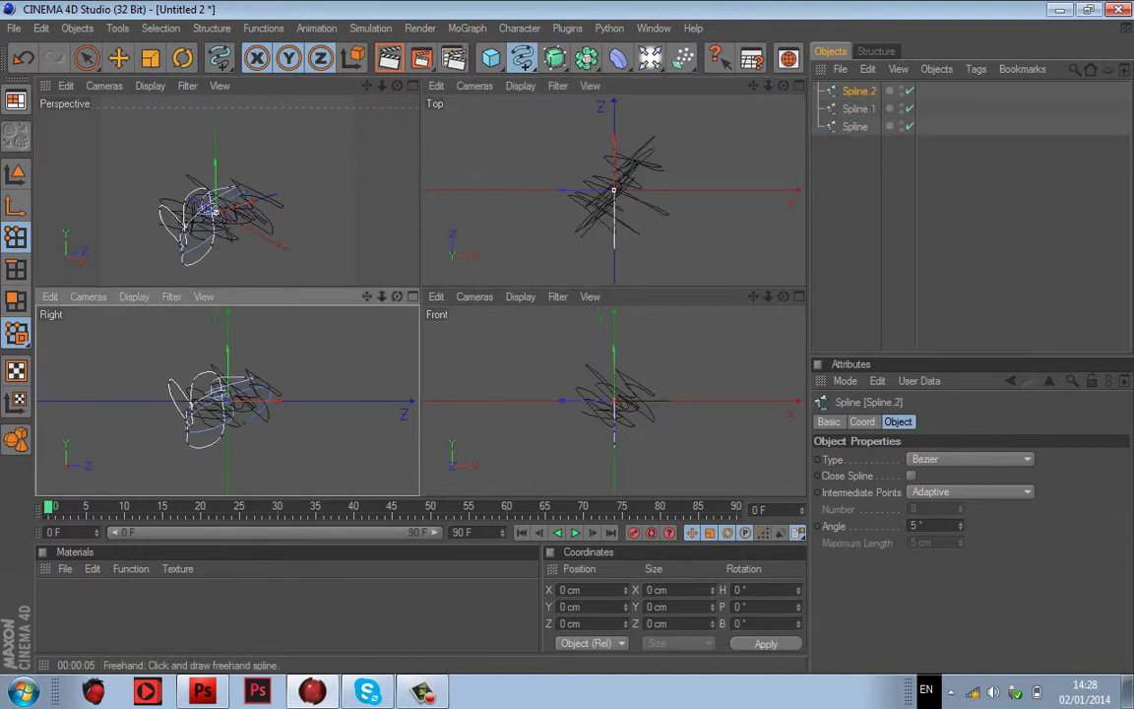
{"action": "mouse_move", "coordinate": [583, 395]}
{"action": "left_mouse_down"}
{"action": "mouse_move", "coordinate": [621, 356]}
{"action": "mouse_move", "coordinate": [566, 458]}
{"action": "mouse_move", "coordinate": [617, 365]}
{"action": "mouse_move", "coordinate": [645, 406]}
{"action": "left_mouse_up"}
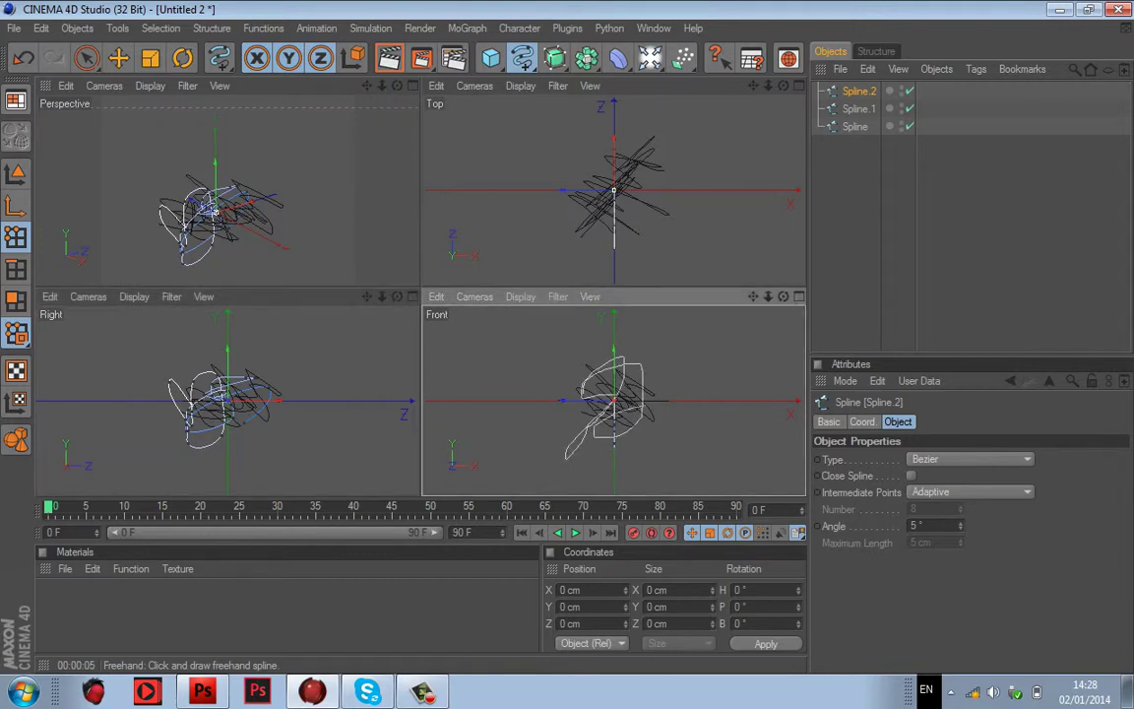
{"action": "mouse_move", "coordinate": [566, 458]}
{"action": "left_mouse_down"}
{"action": "mouse_move", "coordinate": [551, 359]}
{"action": "mouse_move", "coordinate": [581, 384]}
{"action": "left_mouse_up"}
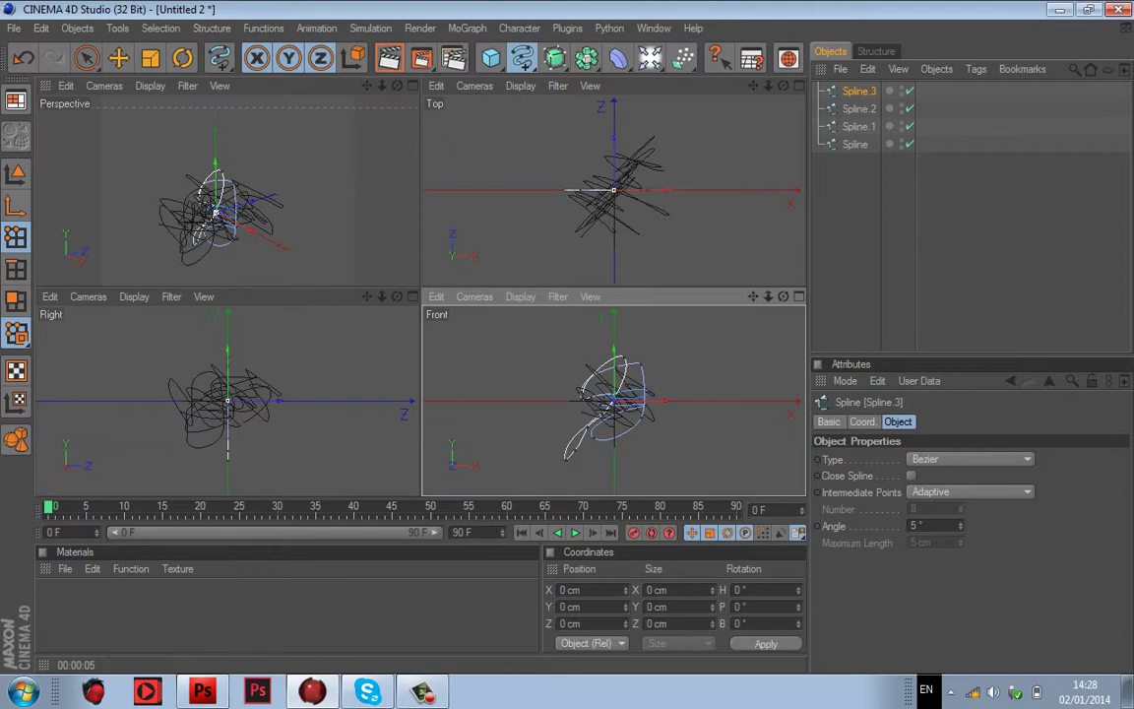
Step: Add a Loft NURBS and place all four splines inside it to form a surface
{"action": "key", "text": "F1"}
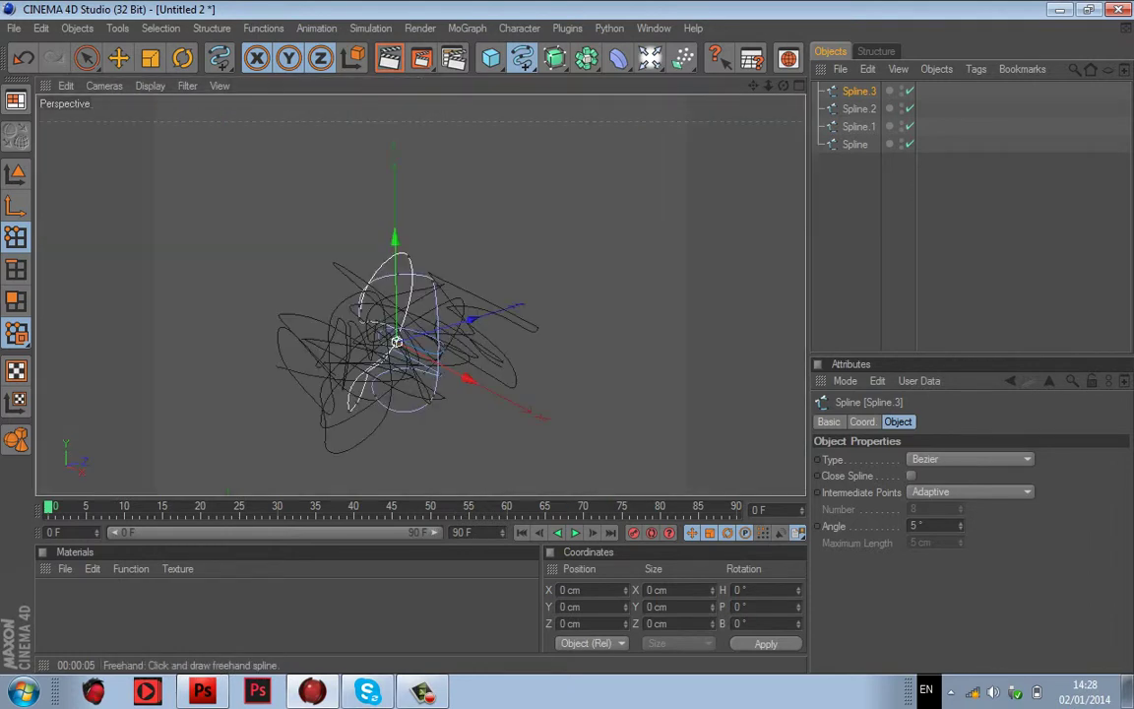
{"action": "left_click", "coordinate": [855, 145]}
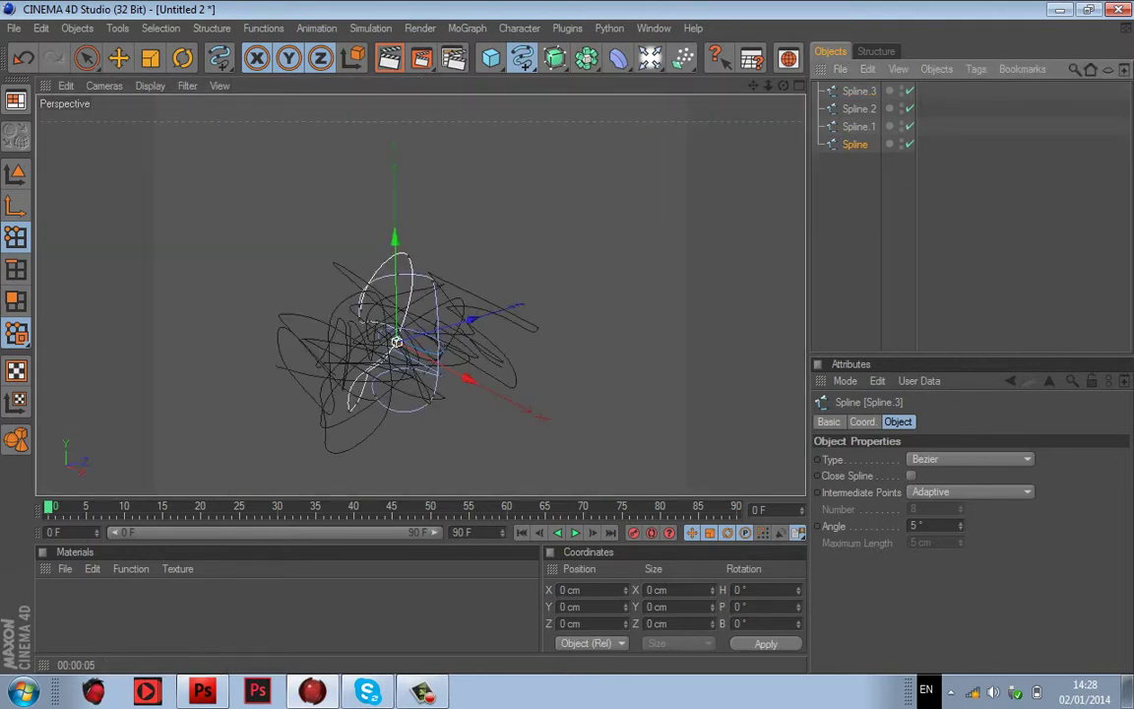
{"action": "left_click", "coordinate": [859, 202]}
{"action": "left_click_drag", "start_coordinate": [555, 58], "coordinate": [744, 107]}
{"action": "left_click_drag", "start_coordinate": [883, 223], "coordinate": [936, 105]}
{"action": "left_click_drag", "start_coordinate": [870, 228], "coordinate": [867, 91]}
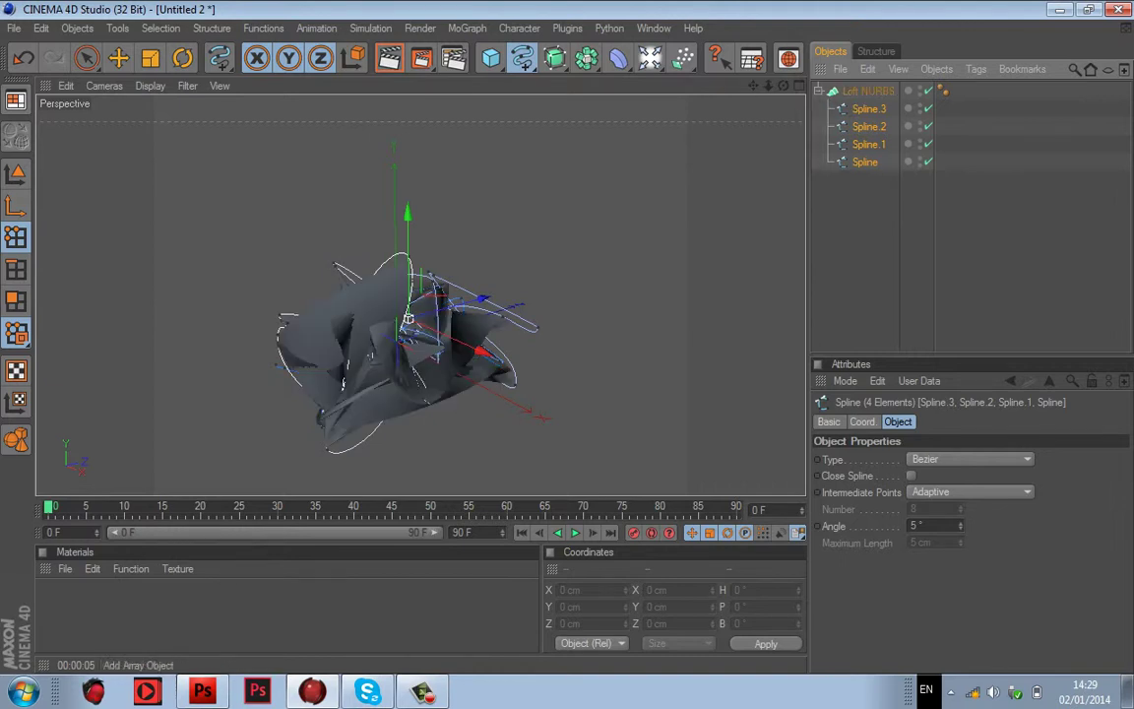
Step: Add a HyperNURBS, make the Loft NURBS its child to smooth the surface, and collapse the hierarchy
{"action": "left_click", "coordinate": [555, 58]}
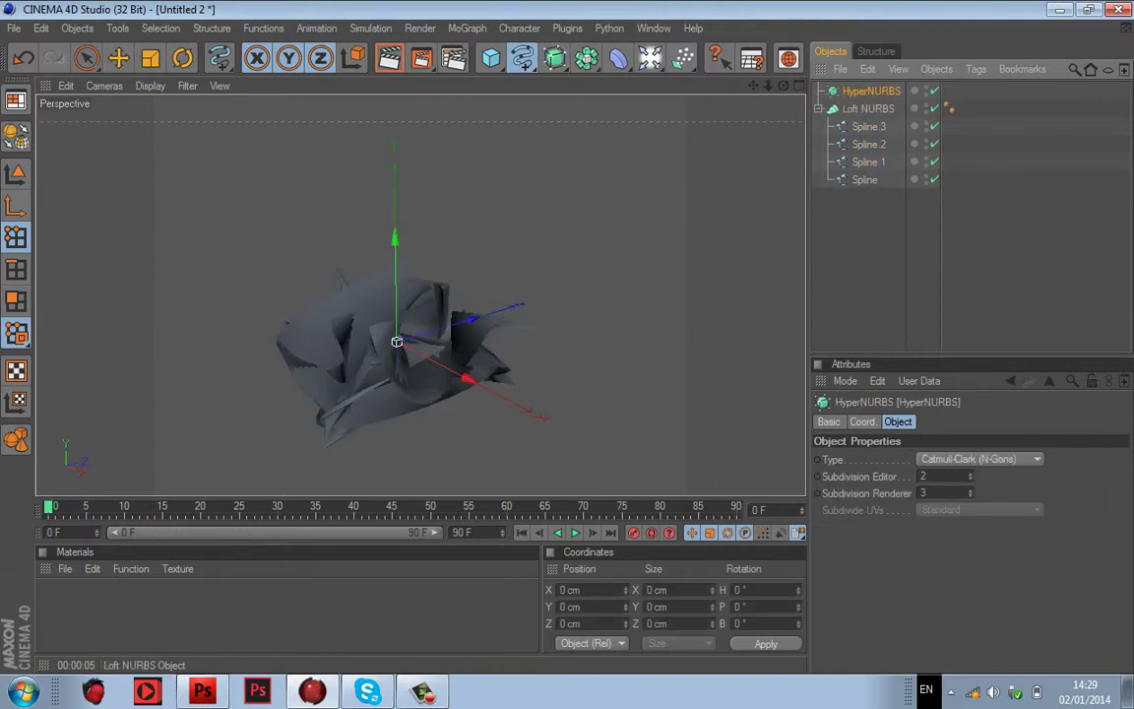
{"action": "left_click_drag", "start_coordinate": [868, 109], "coordinate": [870, 90]}
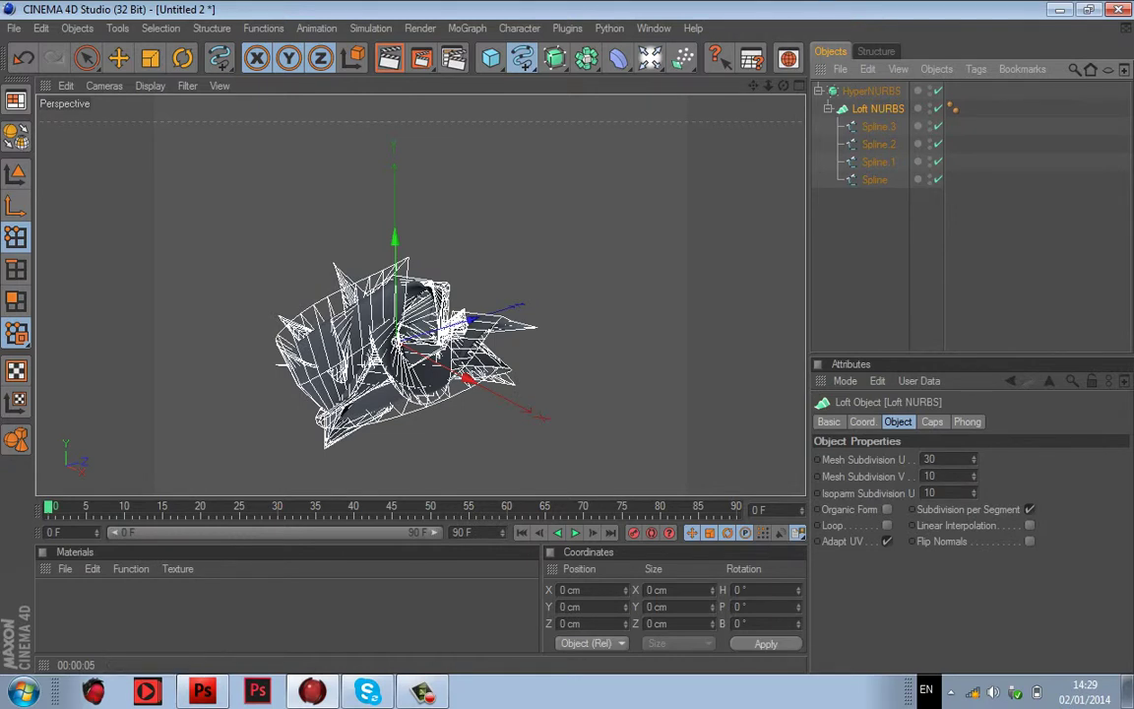
{"action": "left_click", "coordinate": [877, 251]}
{"action": "left_click", "coordinate": [818, 90]}
{"action": "mouse_move", "coordinate": [783, 86]}
{"action": "left_mouse_down"}
{"action": "mouse_move", "coordinate": [854, 39]}
{"action": "mouse_move", "coordinate": [799, 73]}
{"action": "mouse_move", "coordinate": [843, 98]}
{"action": "mouse_move", "coordinate": [764, 57]}
{"action": "mouse_move", "coordinate": [772, 81]}
{"action": "left_mouse_up"}
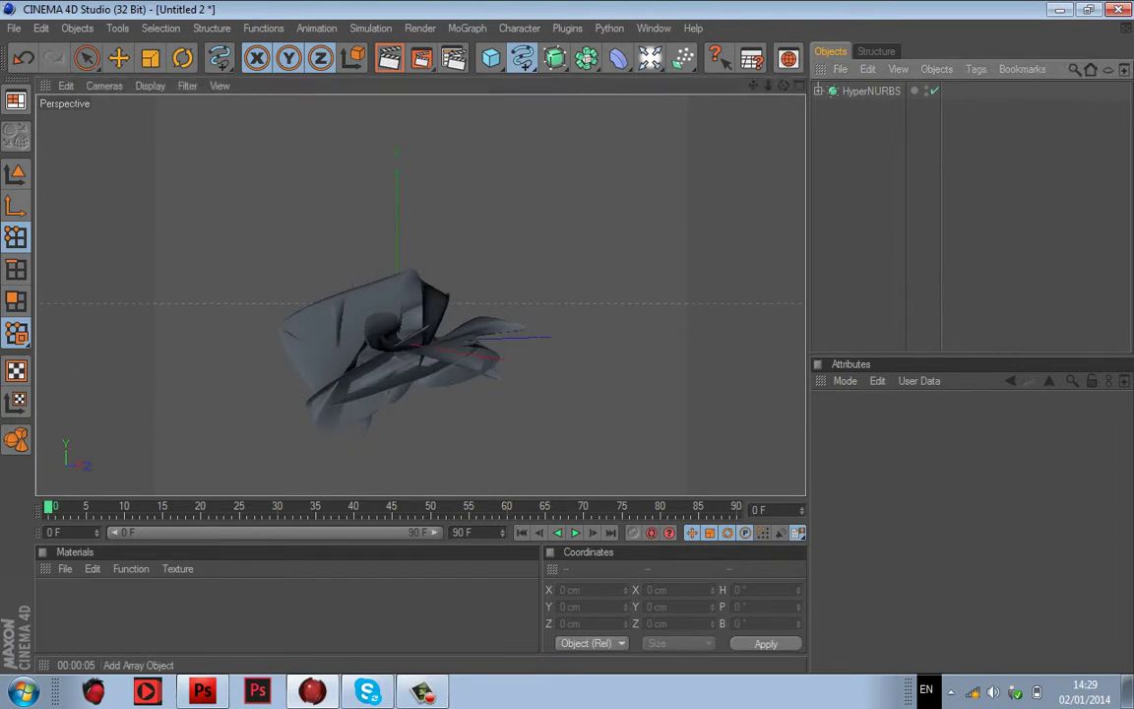
Step: Add a sphere at the centre of the lofted shape and set its radius to 80 cm
{"action": "left_click", "coordinate": [490, 58]}
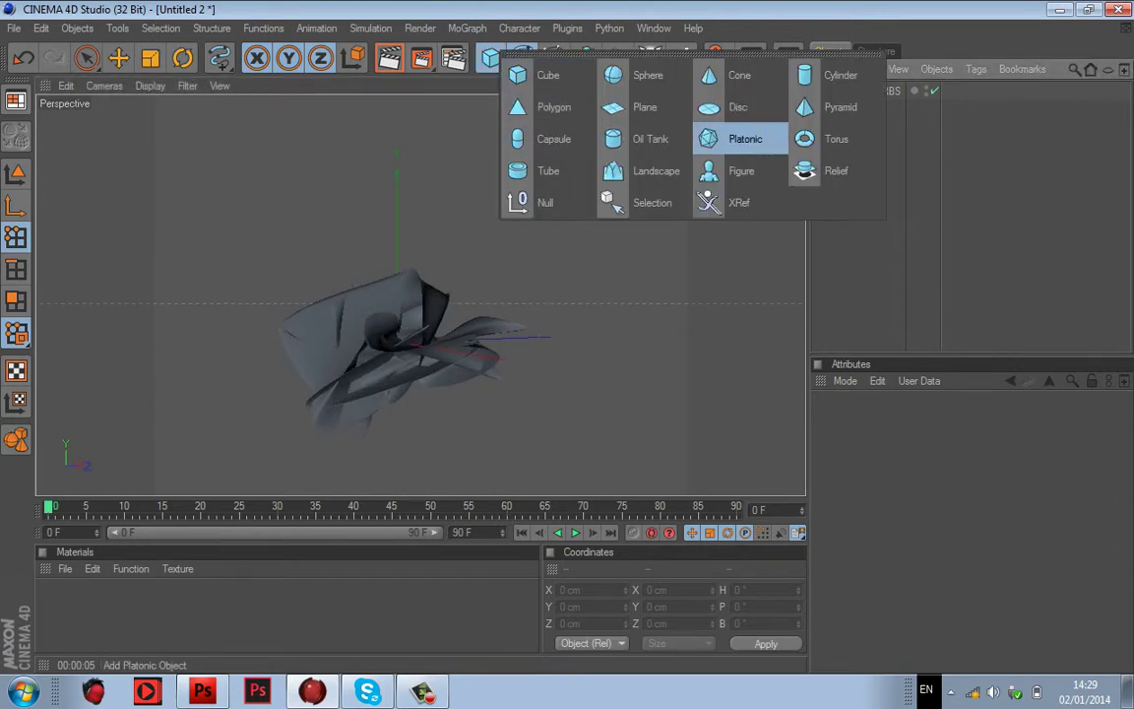
{"action": "left_click", "coordinate": [635, 75]}
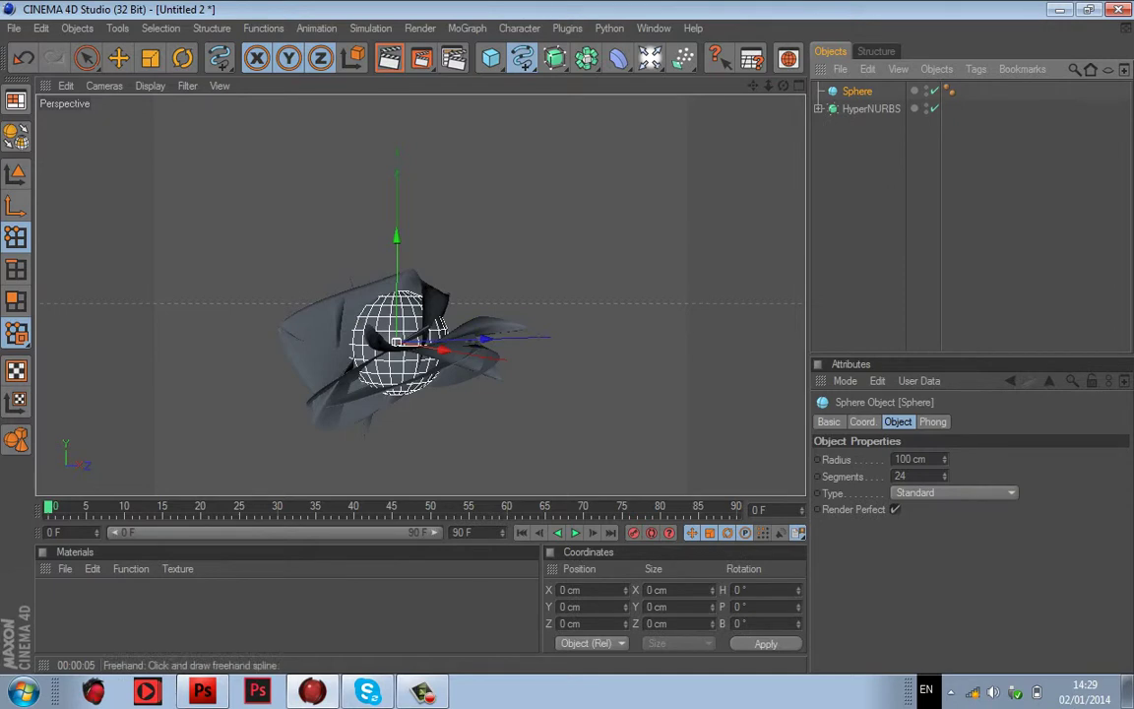
{"action": "left_click", "coordinate": [866, 202]}
{"action": "left_click_drag", "start_coordinate": [783, 85], "coordinate": [635, 94]}
{"action": "left_click", "coordinate": [856, 90]}
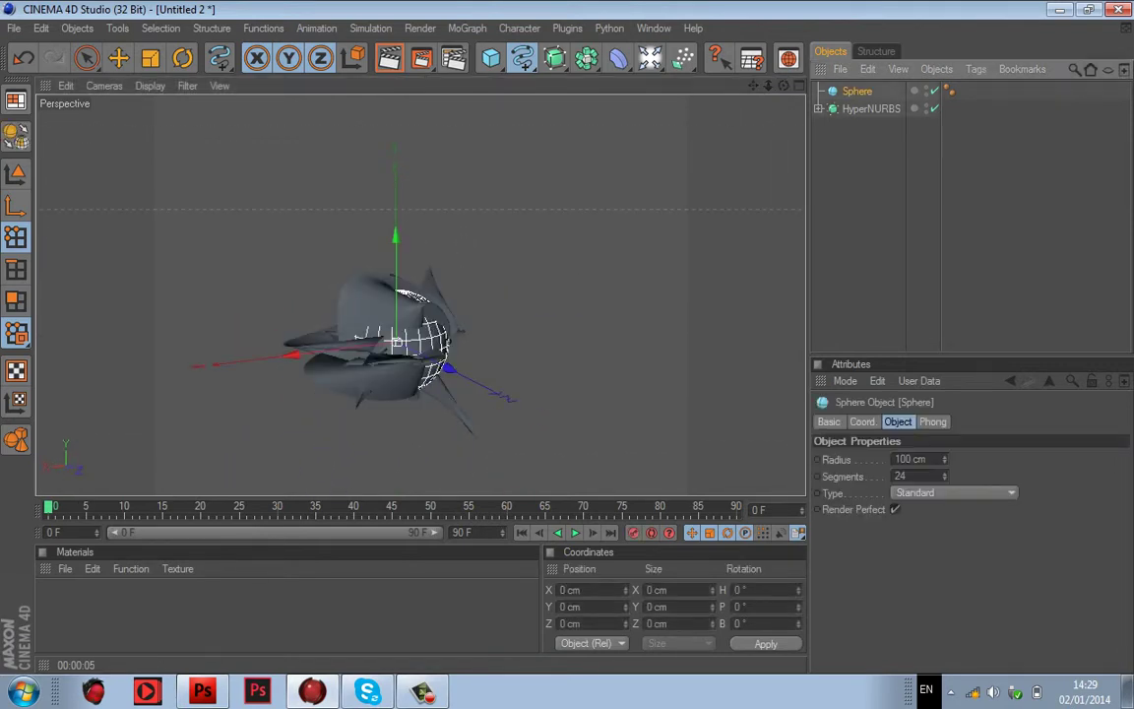
{"action": "left_click", "coordinate": [899, 458]}
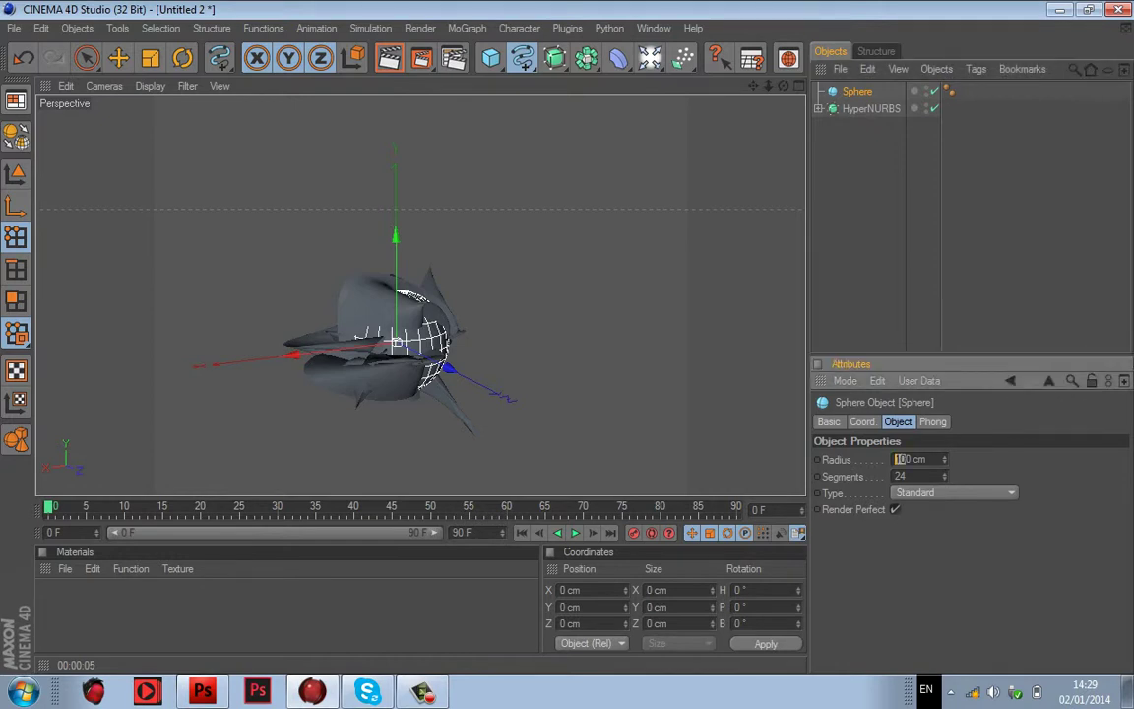
{"action": "type", "text": "8"}
{"action": "key", "text": "Return"}
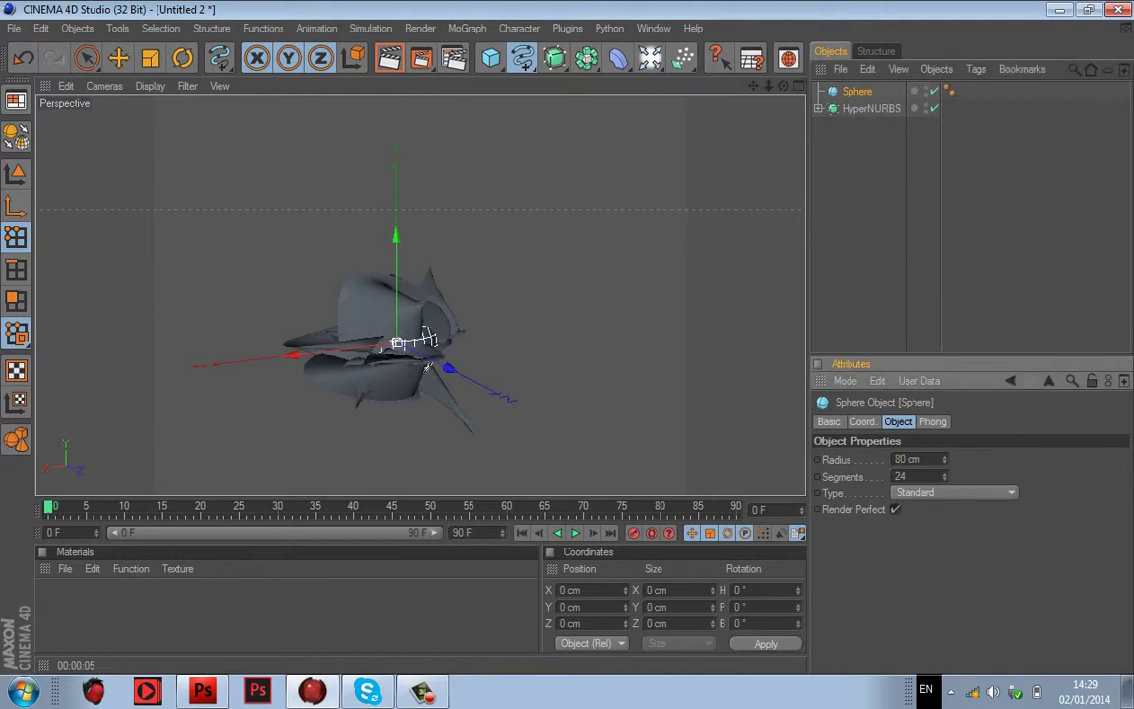
{"action": "left_click", "coordinate": [876, 237]}
{"action": "left_click", "coordinate": [578, 261]}
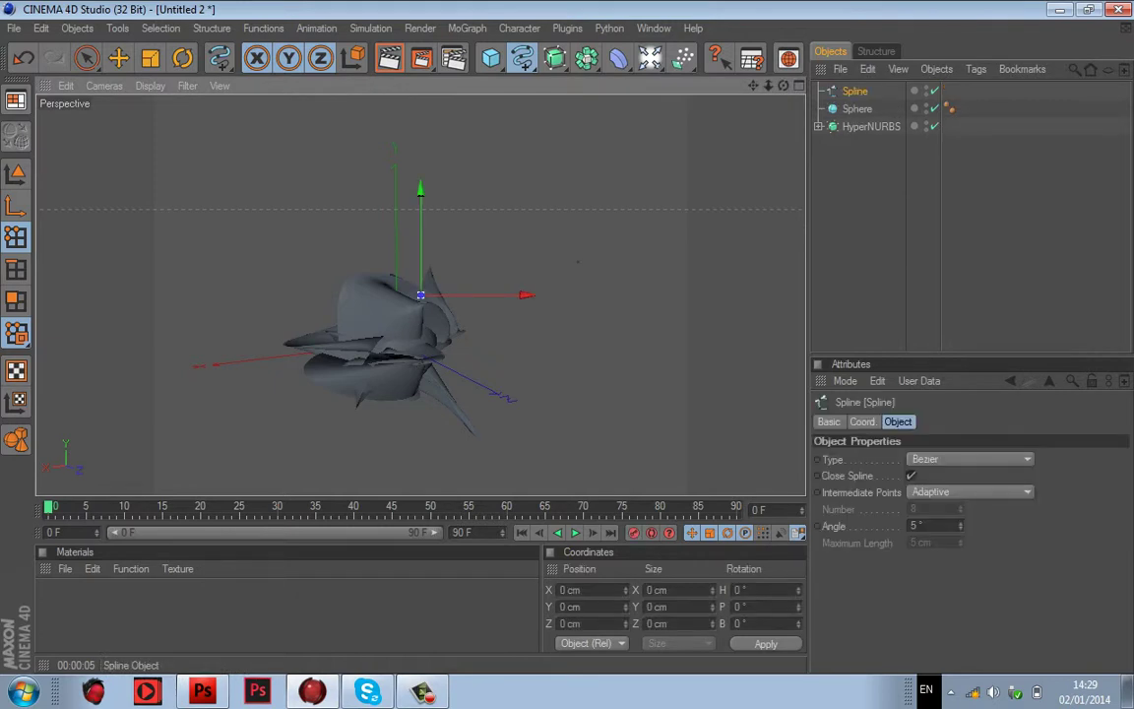
{"action": "key", "text": "Delete"}
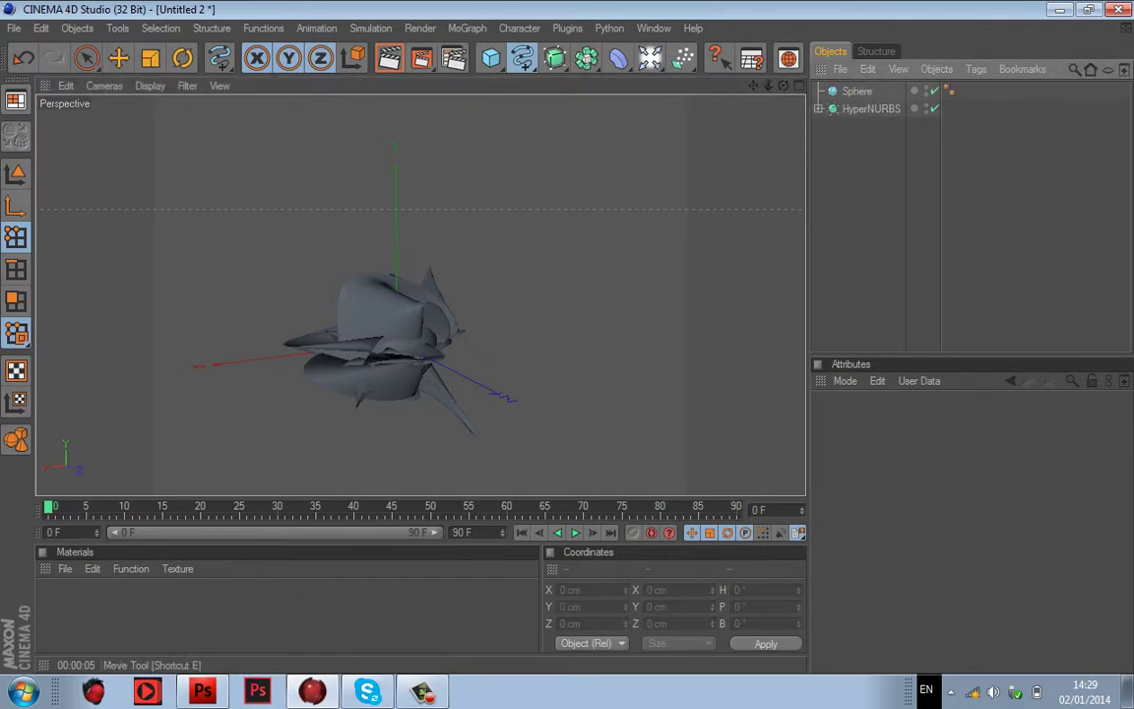
Step: Create a new material in the scene
{"action": "left_click", "coordinate": [119, 58]}
{"action": "left_click_drag", "start_coordinate": [784, 85], "coordinate": [832, 447]}
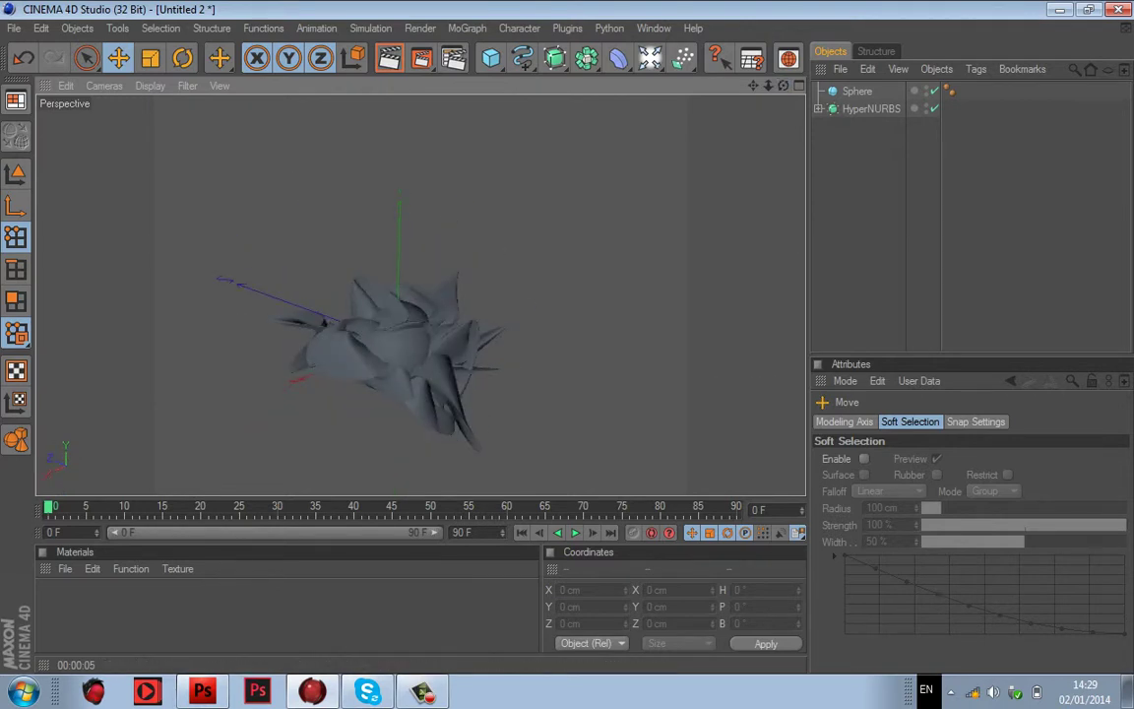
{"action": "left_click", "coordinate": [65, 568]}
{"action": "left_click", "coordinate": [118, 311]}
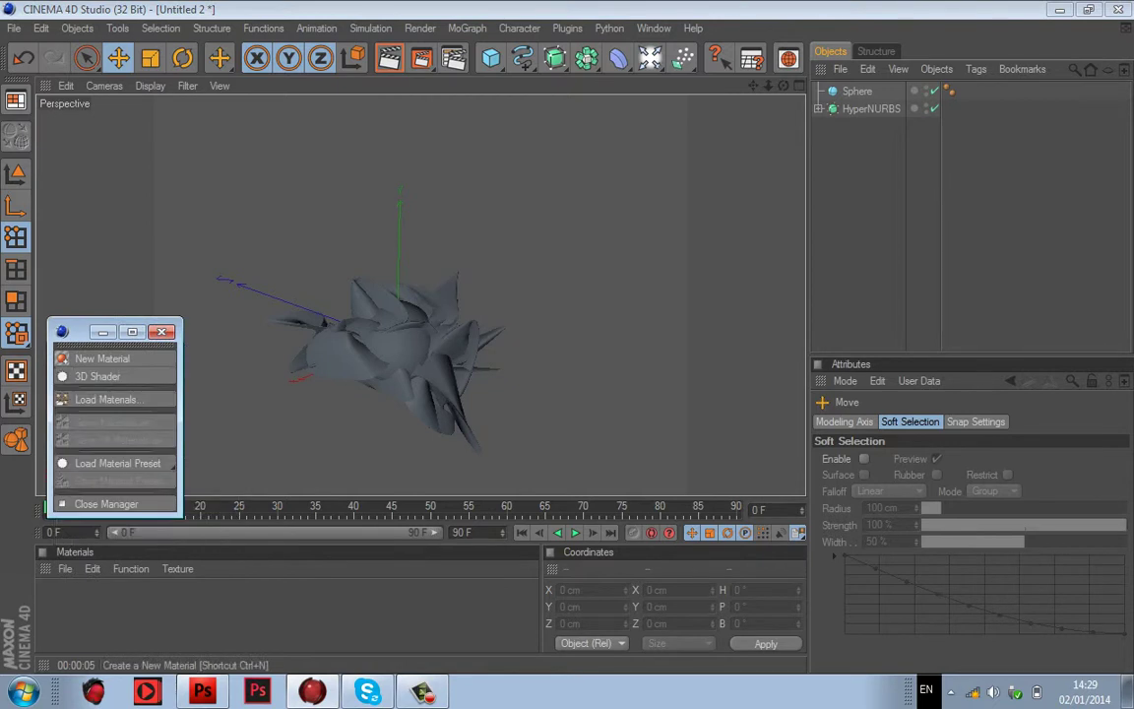
{"action": "left_click", "coordinate": [162, 332]}
{"action": "left_click", "coordinate": [64, 567]}
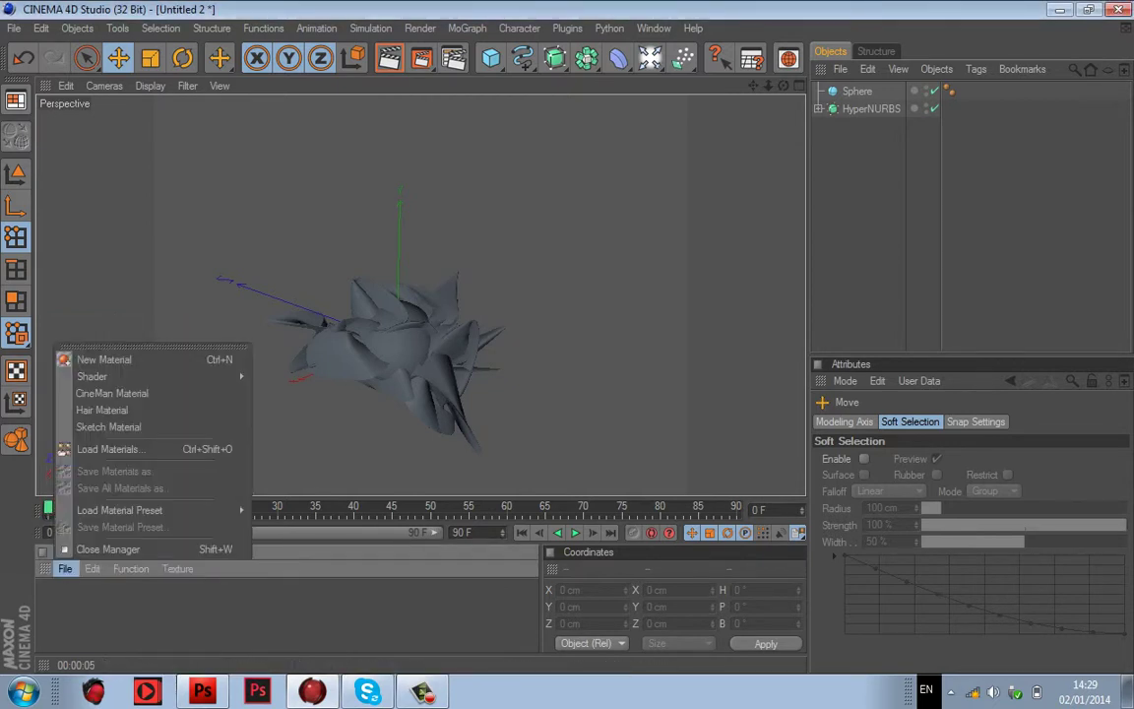
{"action": "left_click", "coordinate": [103, 359]}
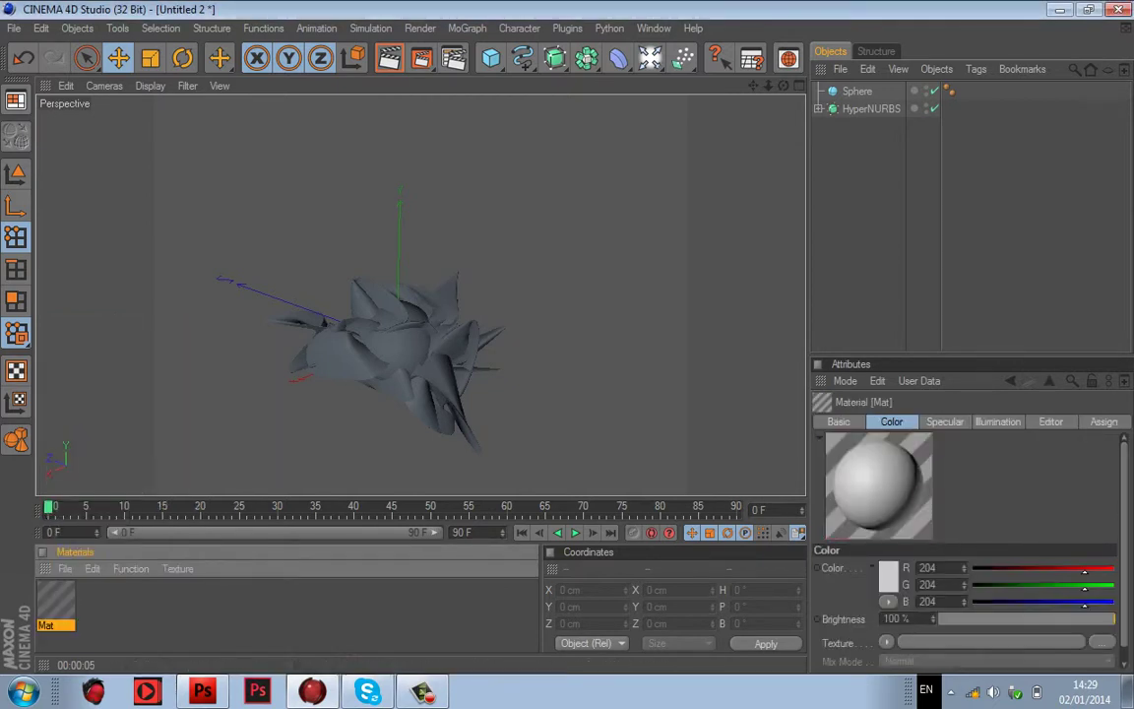
Step: Set the new material's color to black, RGB 0, 0, 0
{"action": "double_click", "coordinate": [56, 598]}
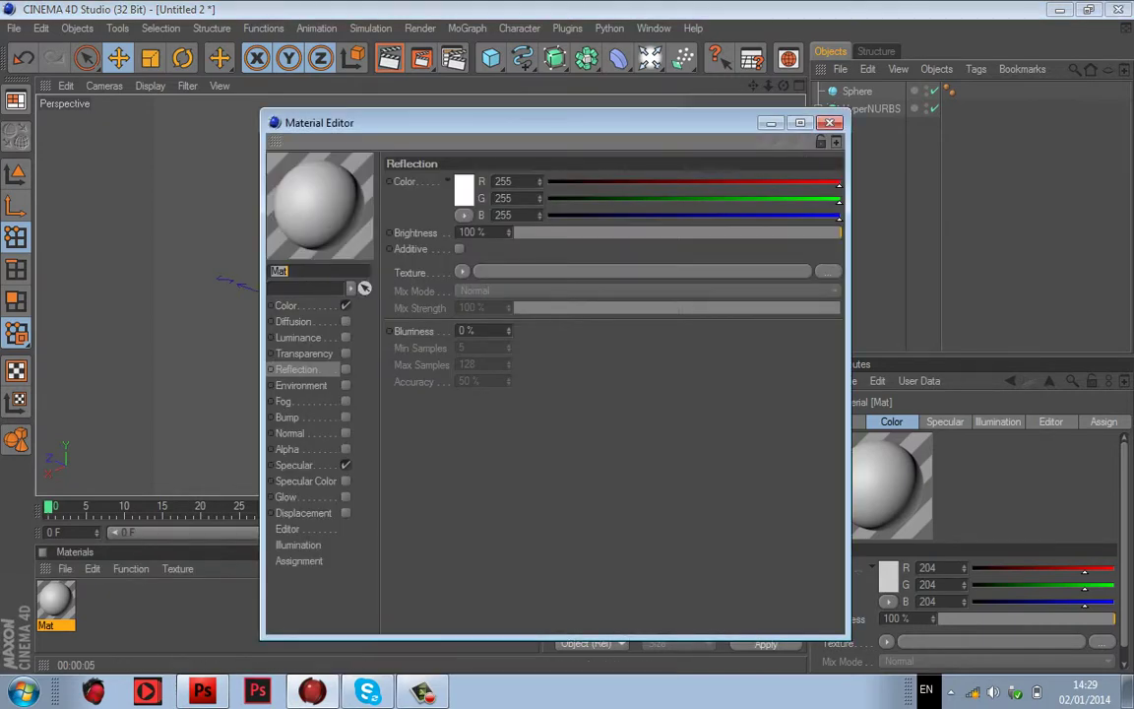
{"action": "left_click_drag", "start_coordinate": [473, 121], "coordinate": [714, 278]}
{"action": "left_click_drag", "start_coordinate": [635, 279], "coordinate": [650, 129]}
{"action": "left_click", "coordinate": [547, 312]}
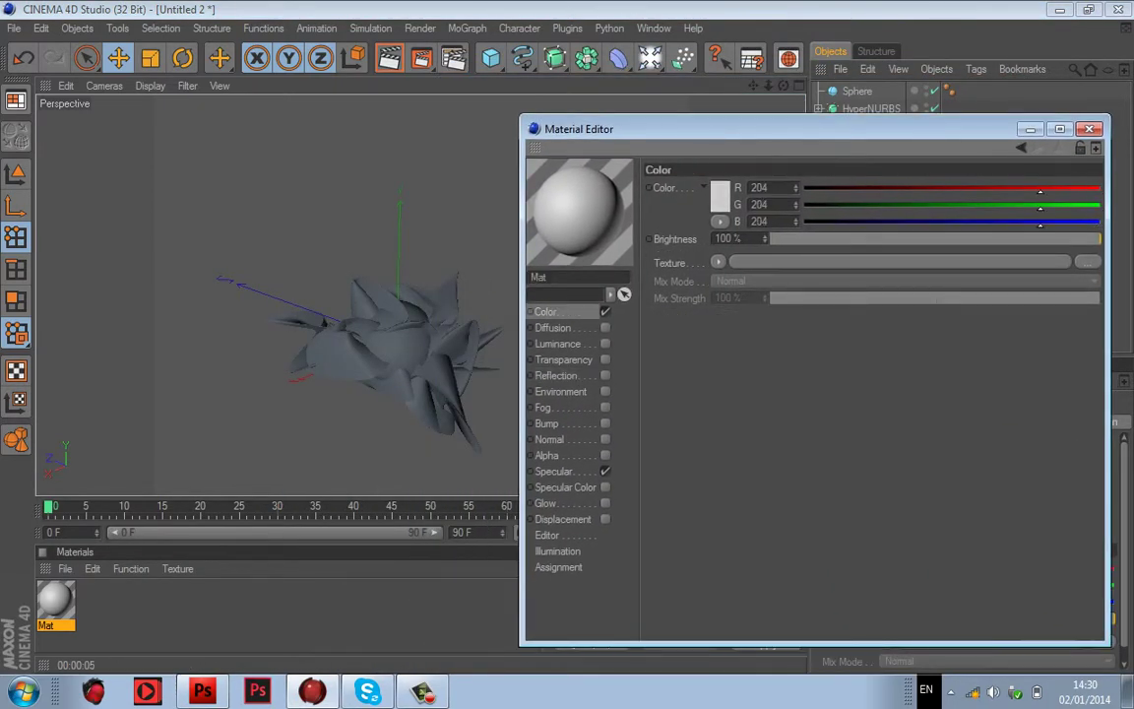
{"action": "left_click", "coordinate": [714, 189]}
{"action": "left_click_drag", "start_coordinate": [713, 188], "coordinate": [726, 212]}
{"action": "left_click", "coordinate": [684, 274]}
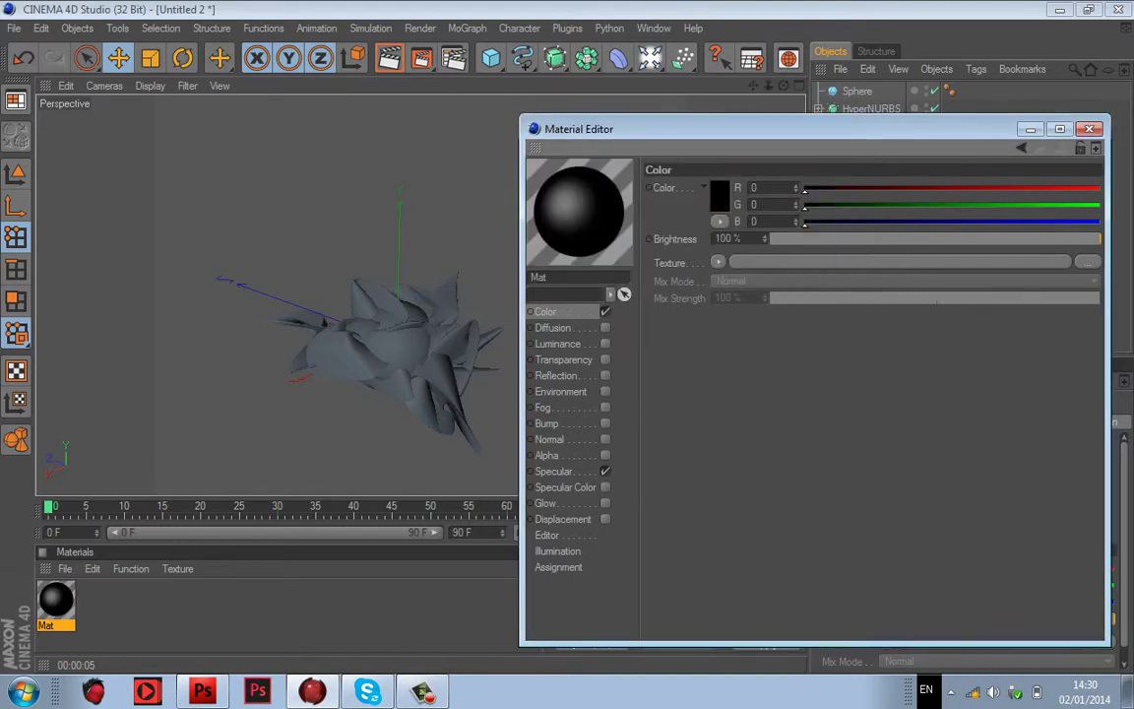
Step: Enable reflection on the black material at 50% brightness and reduce its specular width to 25%
{"action": "left_click", "coordinate": [605, 375]}
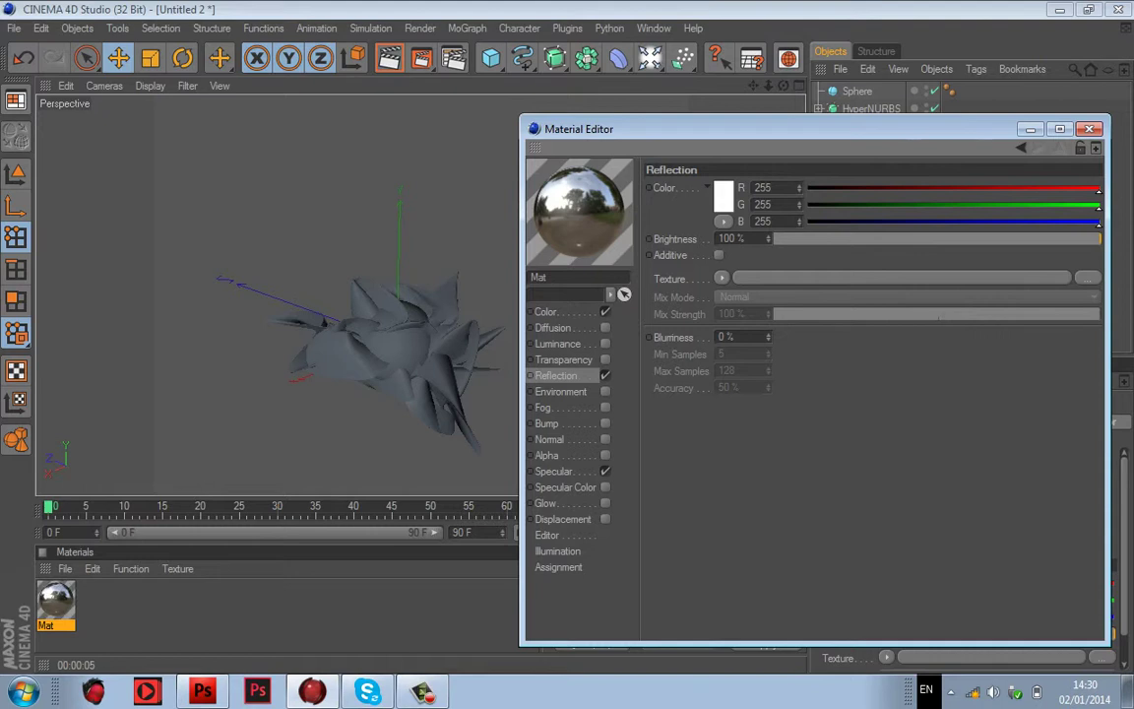
{"action": "left_click", "coordinate": [938, 238]}
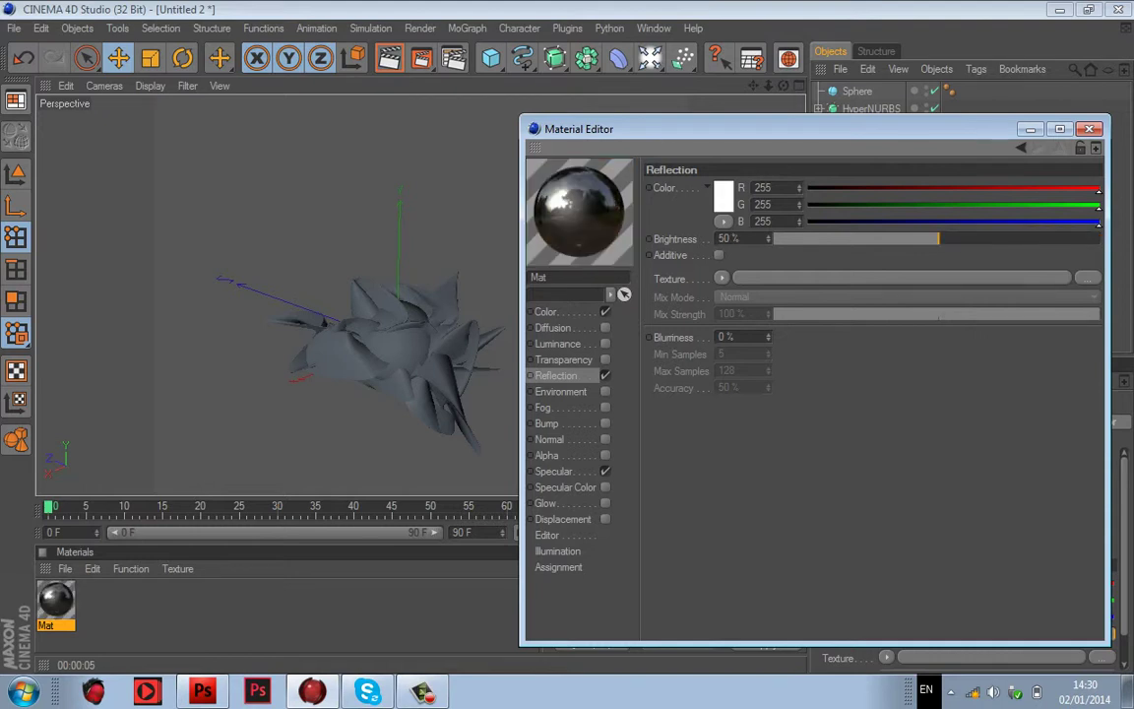
{"action": "left_click", "coordinate": [554, 472]}
{"action": "left_click_drag", "start_coordinate": [935, 261], "coordinate": [843, 260]}
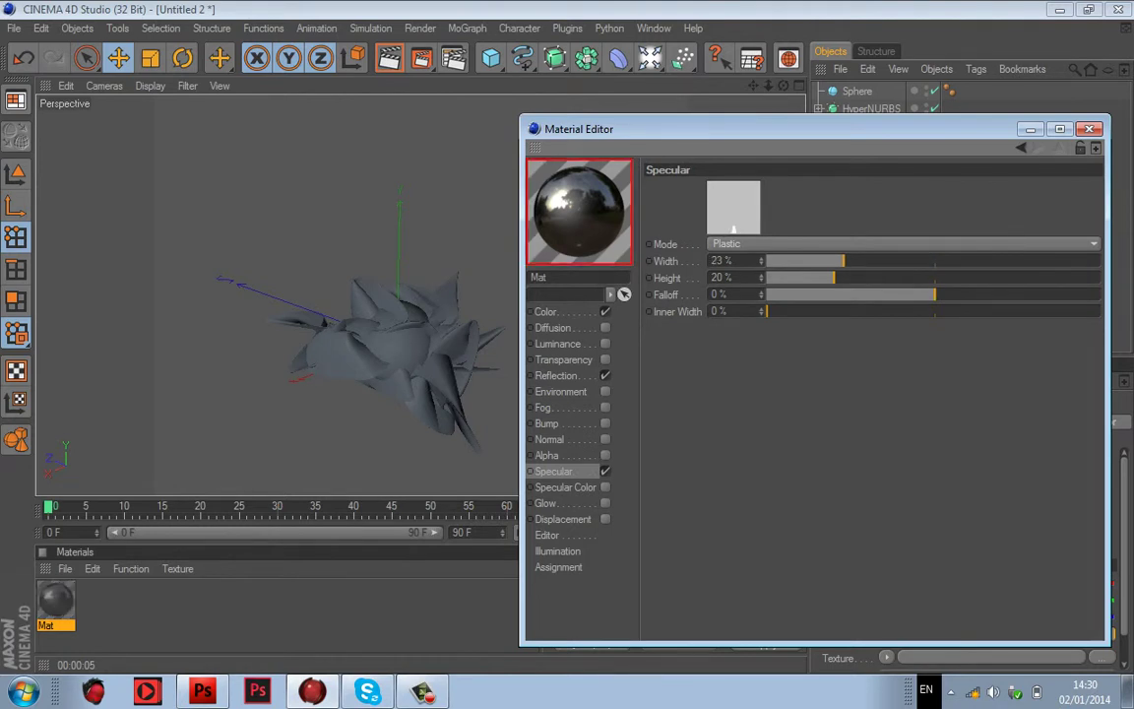
{"action": "left_click", "coordinate": [1088, 129]}
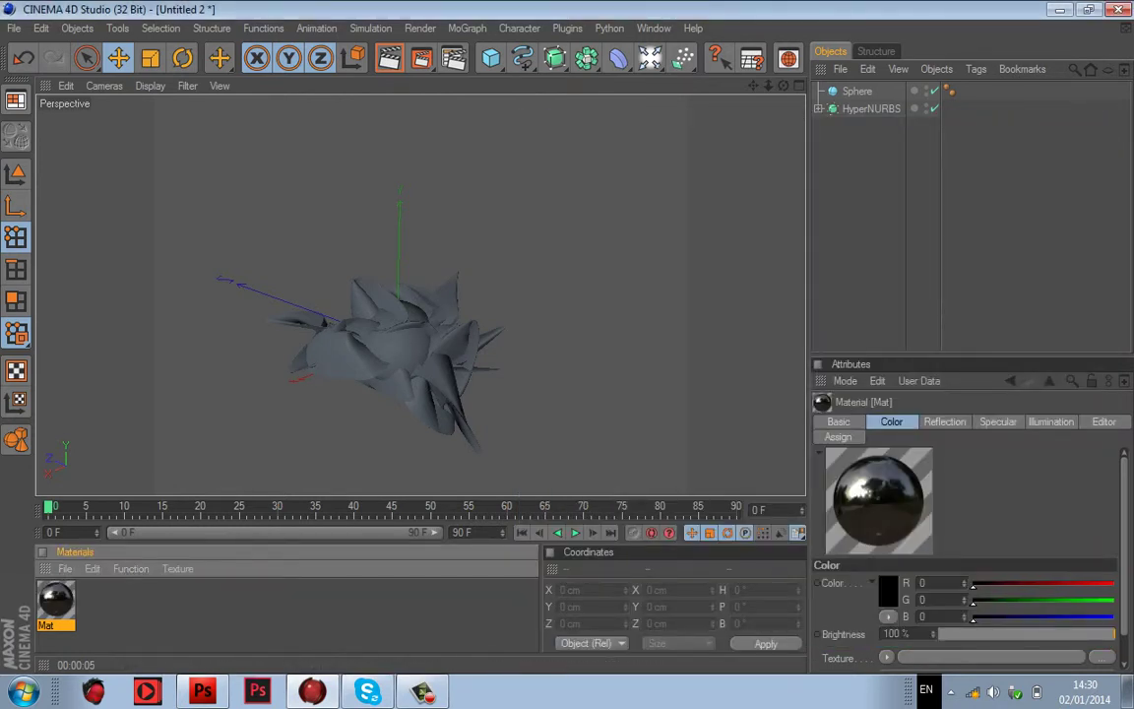
Step: Apply the black reflective material to the HyperNURBS object and render a preview of the perspective view
{"action": "left_click_drag", "start_coordinate": [56, 600], "coordinate": [871, 109]}
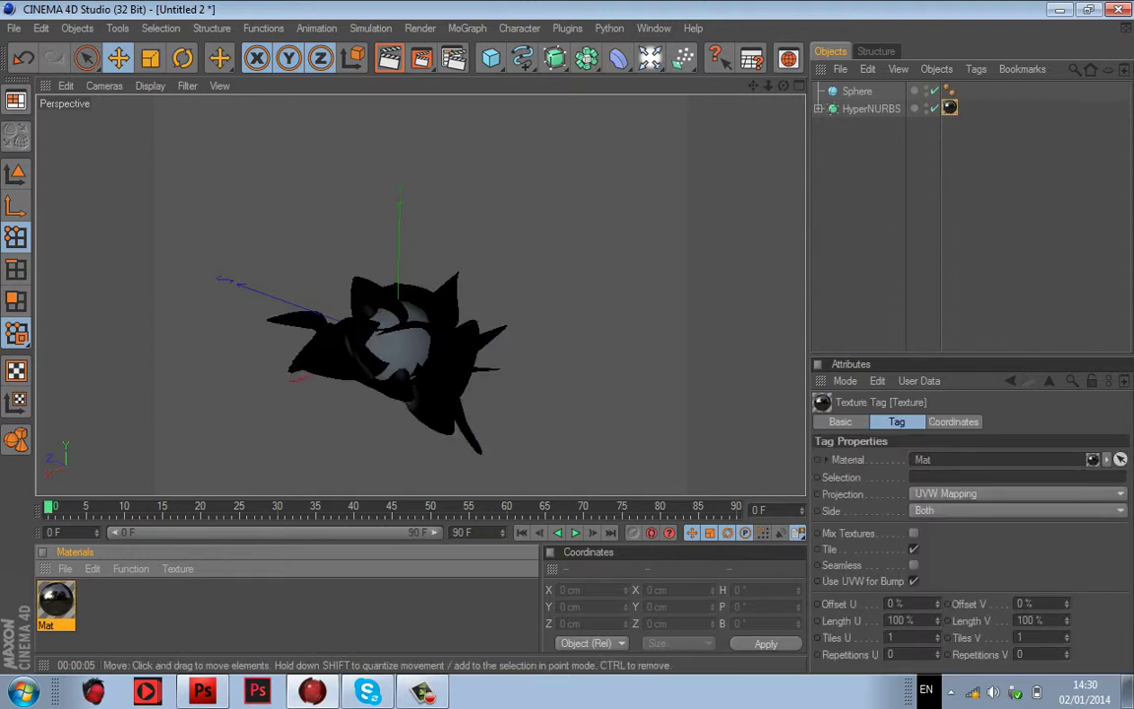
{"action": "left_click", "coordinate": [390, 58]}
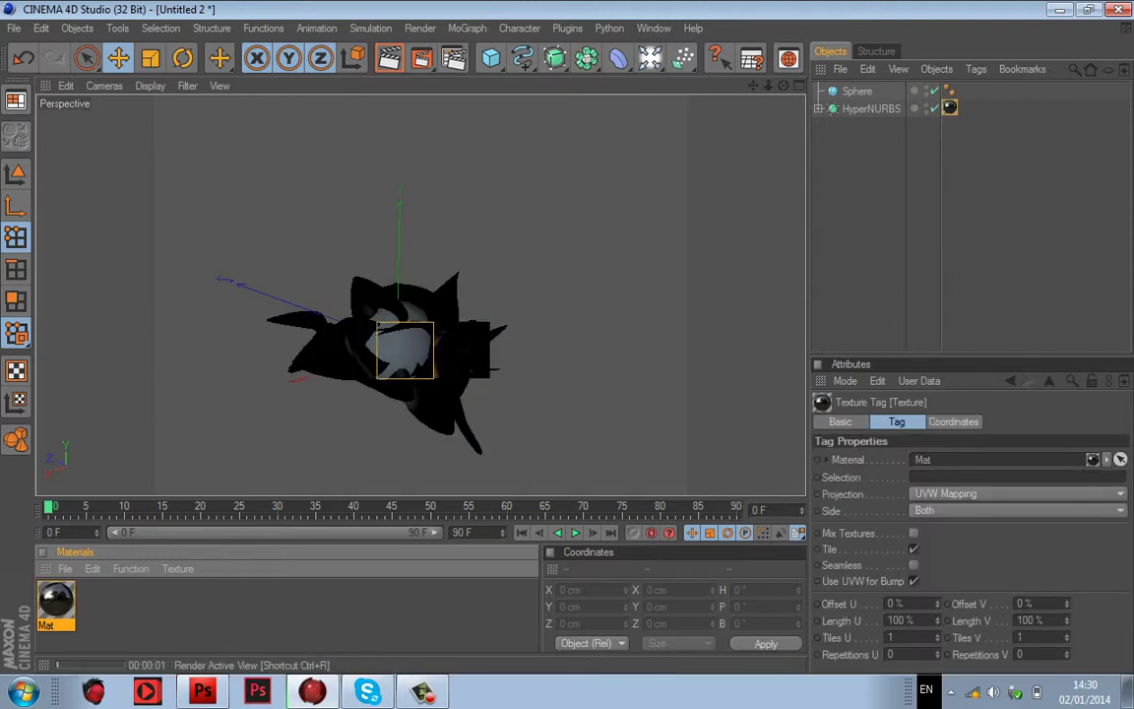
{"action": "key", "text": "ctrl+r"}
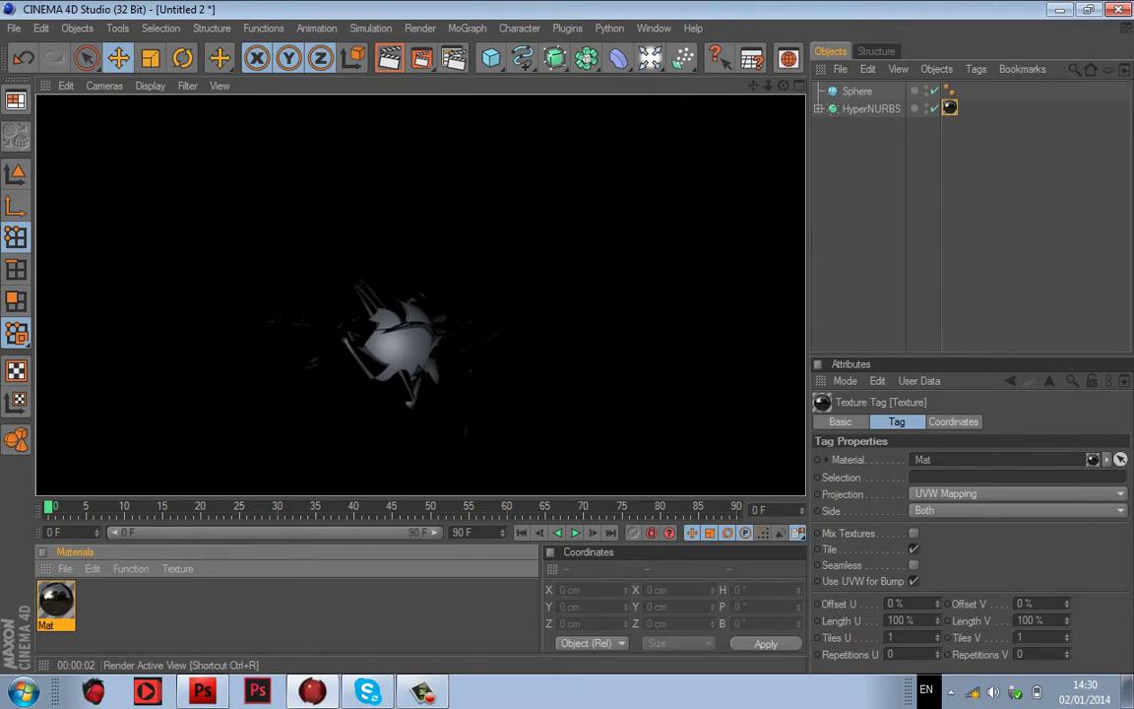
{"action": "left_click", "coordinate": [492, 217]}
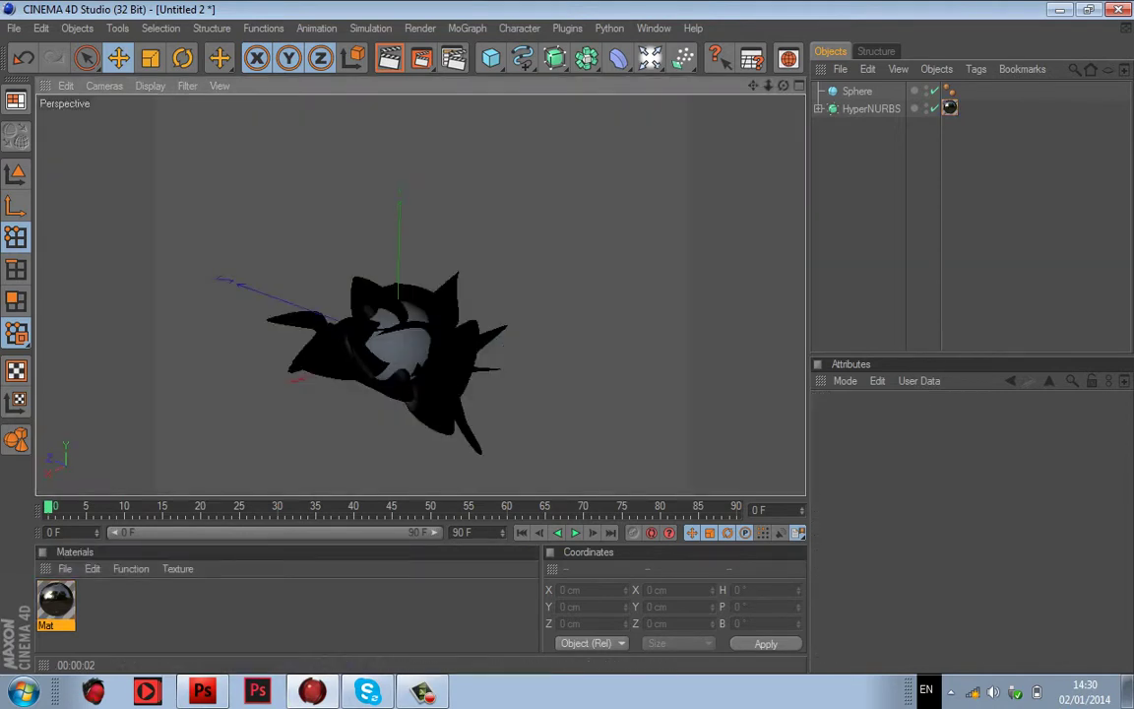
{"action": "double_click", "coordinate": [56, 600]}
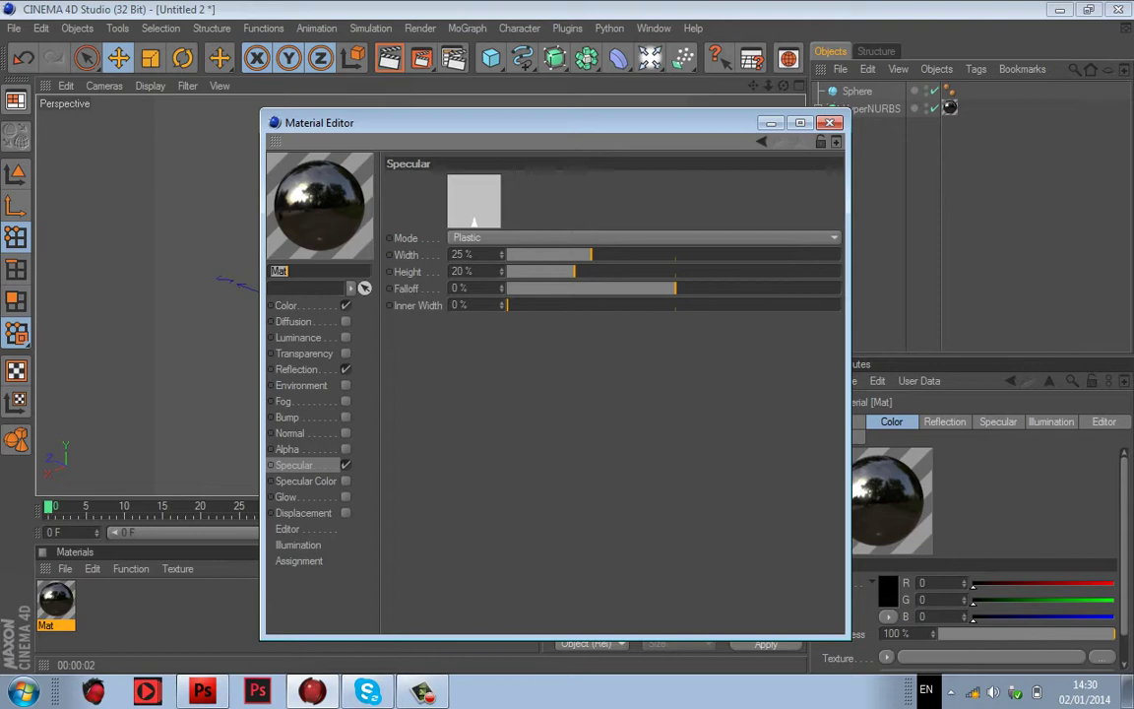
{"action": "left_click_drag", "start_coordinate": [394, 122], "coordinate": [594, 100]}
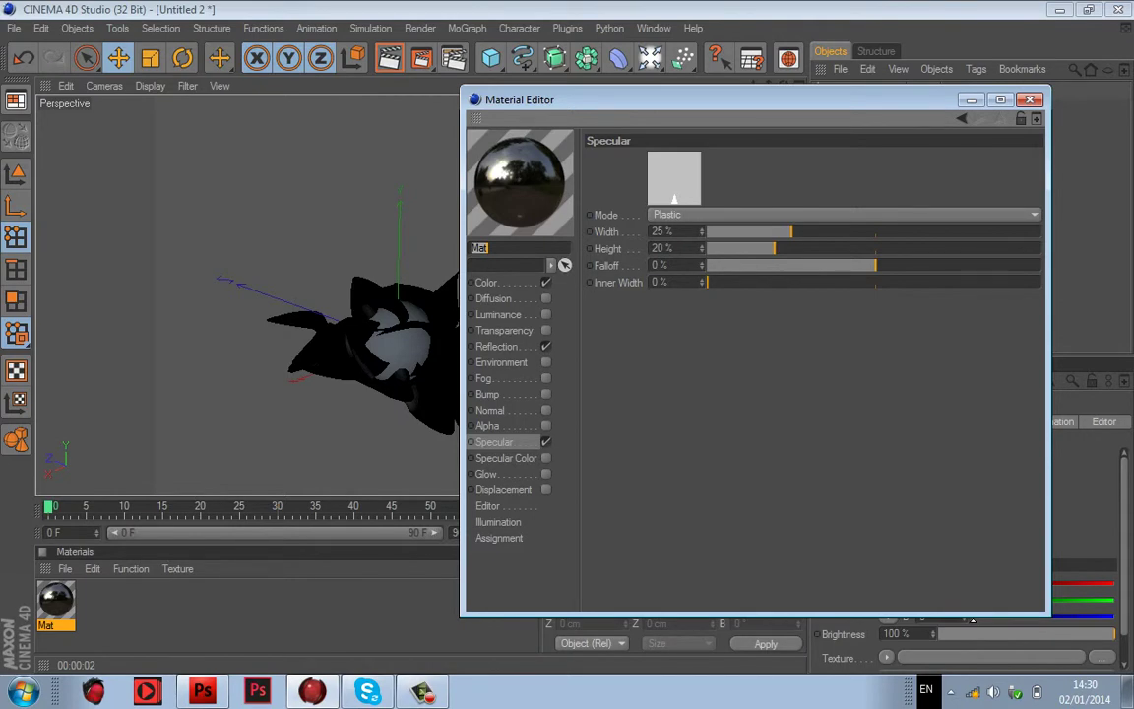
{"action": "left_click_drag", "start_coordinate": [593, 100], "coordinate": [349, 322]}
{"action": "left_click", "coordinate": [785, 322]}
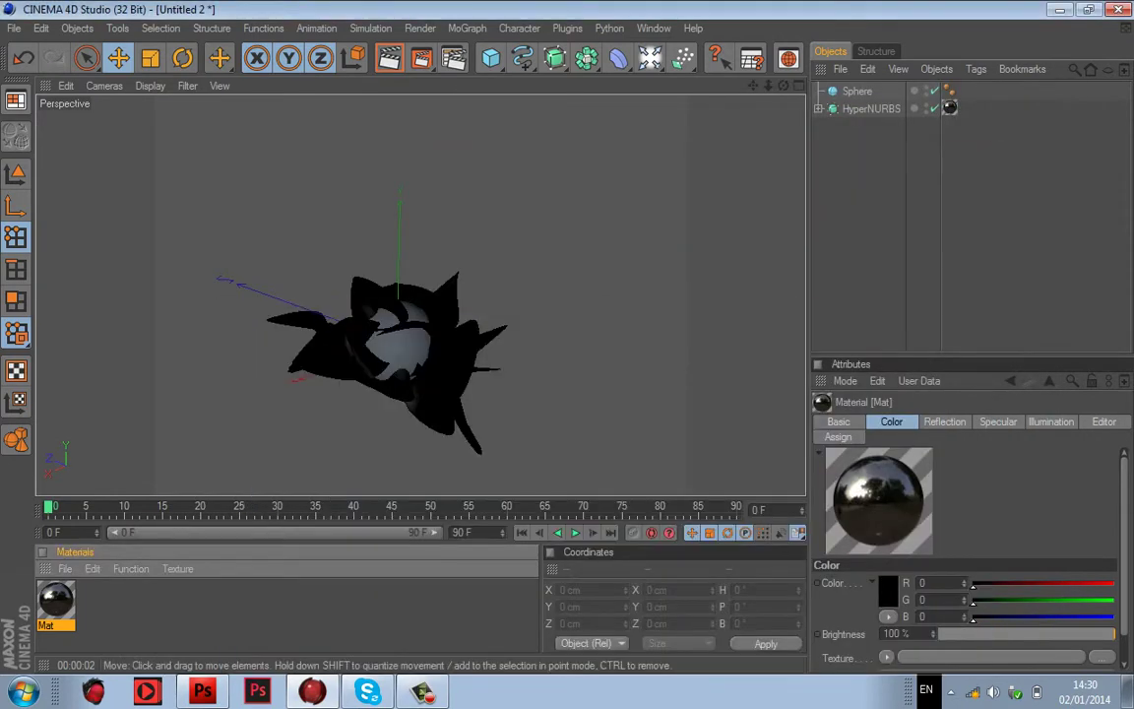
Step: Create a second material
{"action": "left_click", "coordinate": [65, 568]}
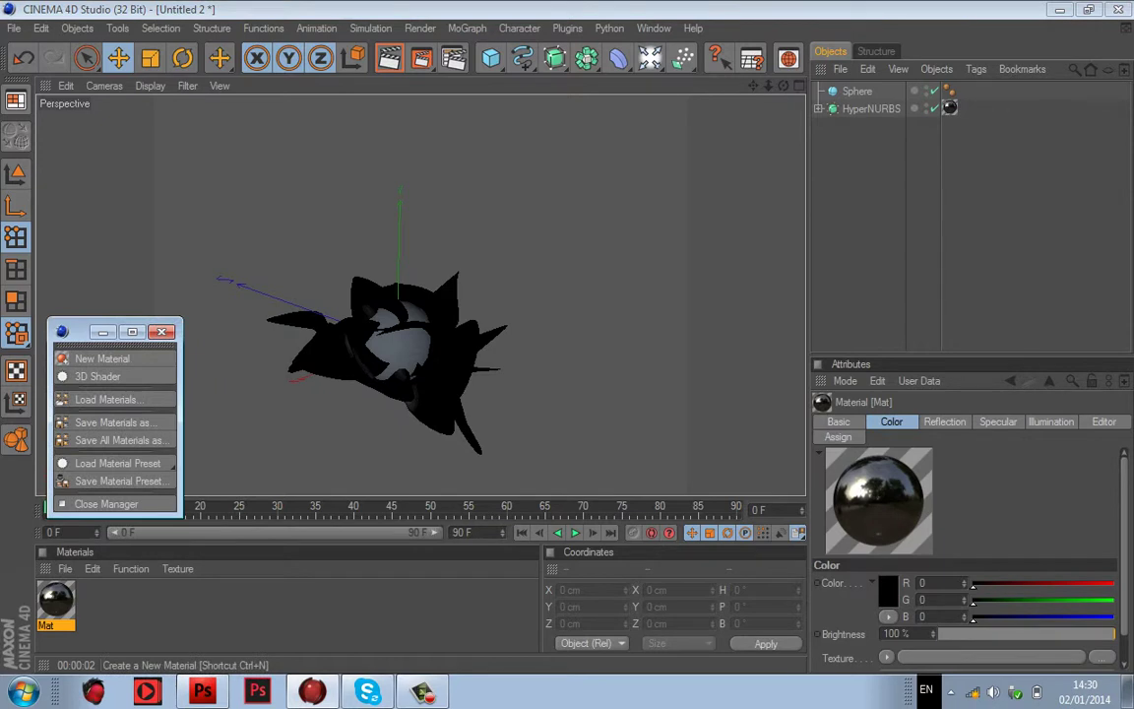
{"action": "left_click", "coordinate": [103, 360]}
{"action": "left_click", "coordinate": [161, 332]}
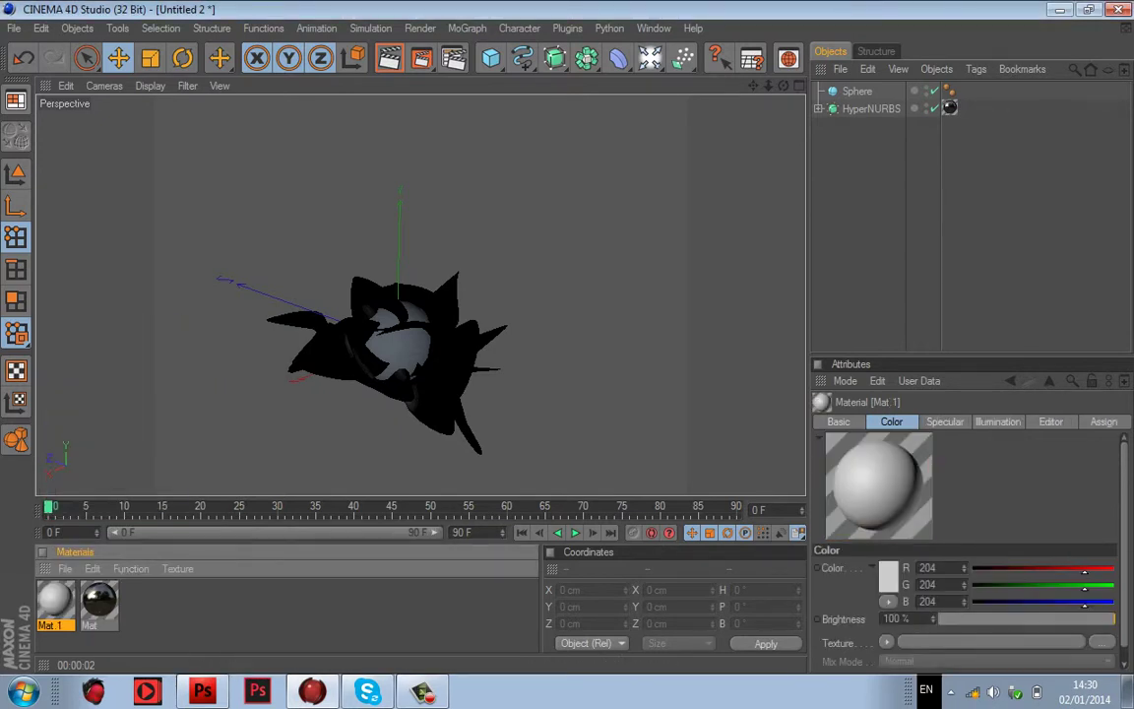
Step: Load a Gradient shader as the second material's color texture and open the shader's properties
{"action": "double_click", "coordinate": [56, 599]}
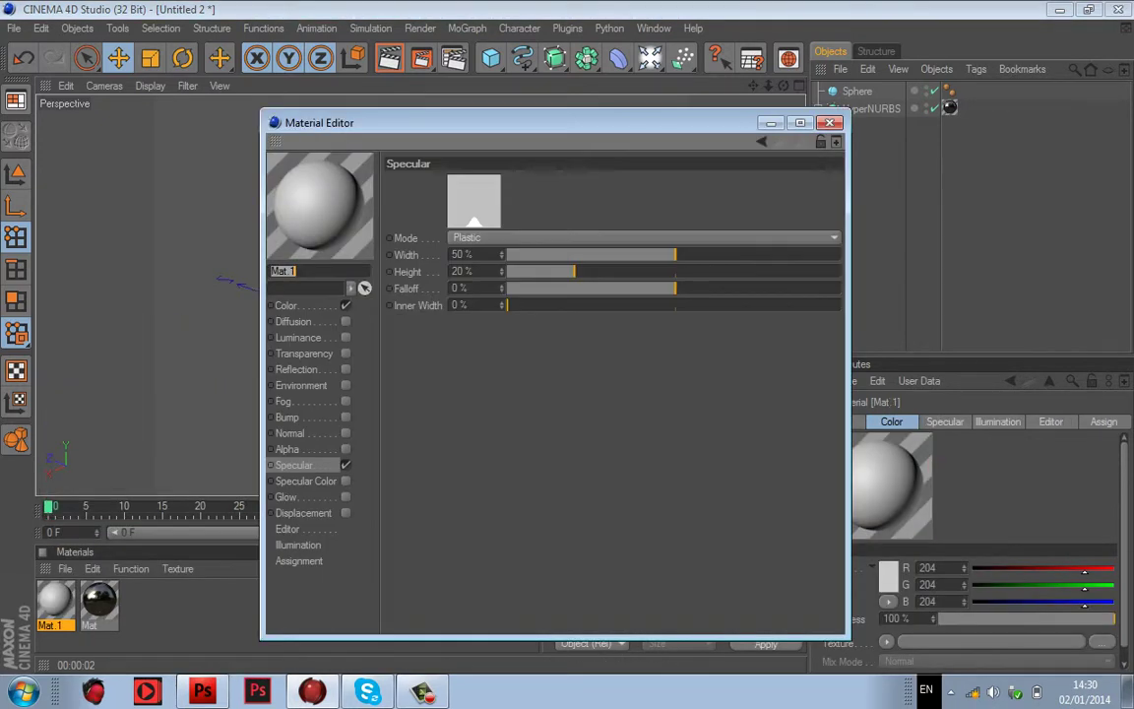
{"action": "left_click", "coordinate": [286, 305]}
{"action": "left_click_drag", "start_coordinate": [394, 122], "coordinate": [636, 173]}
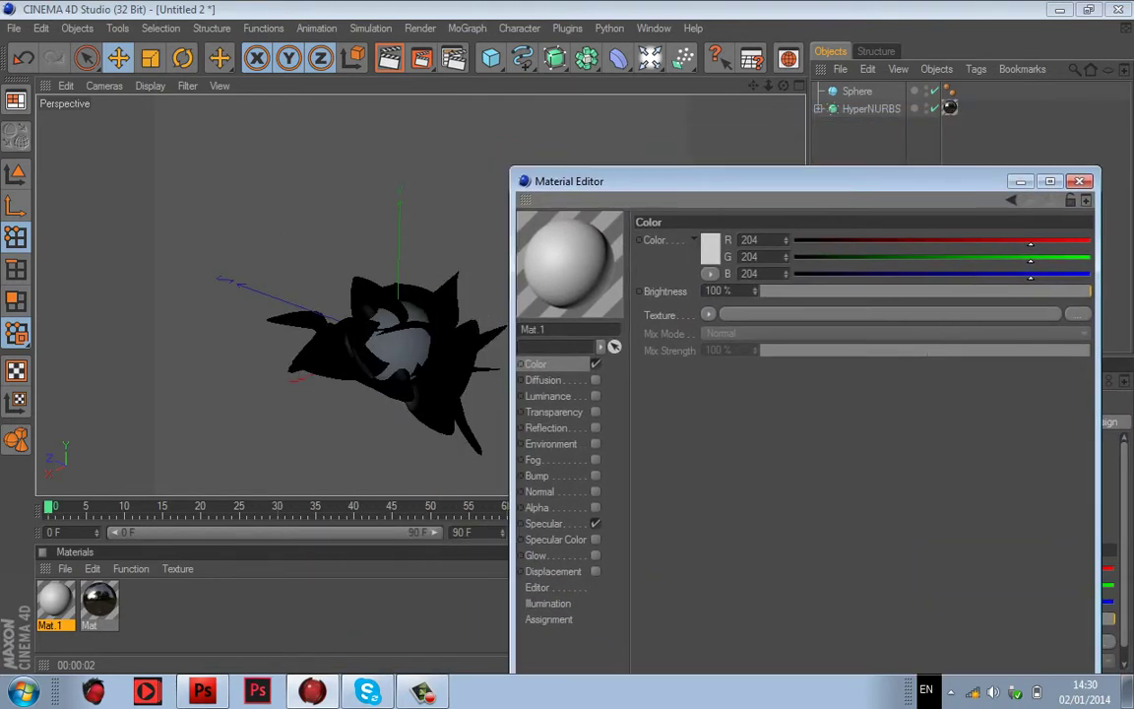
{"action": "left_click", "coordinate": [707, 314]}
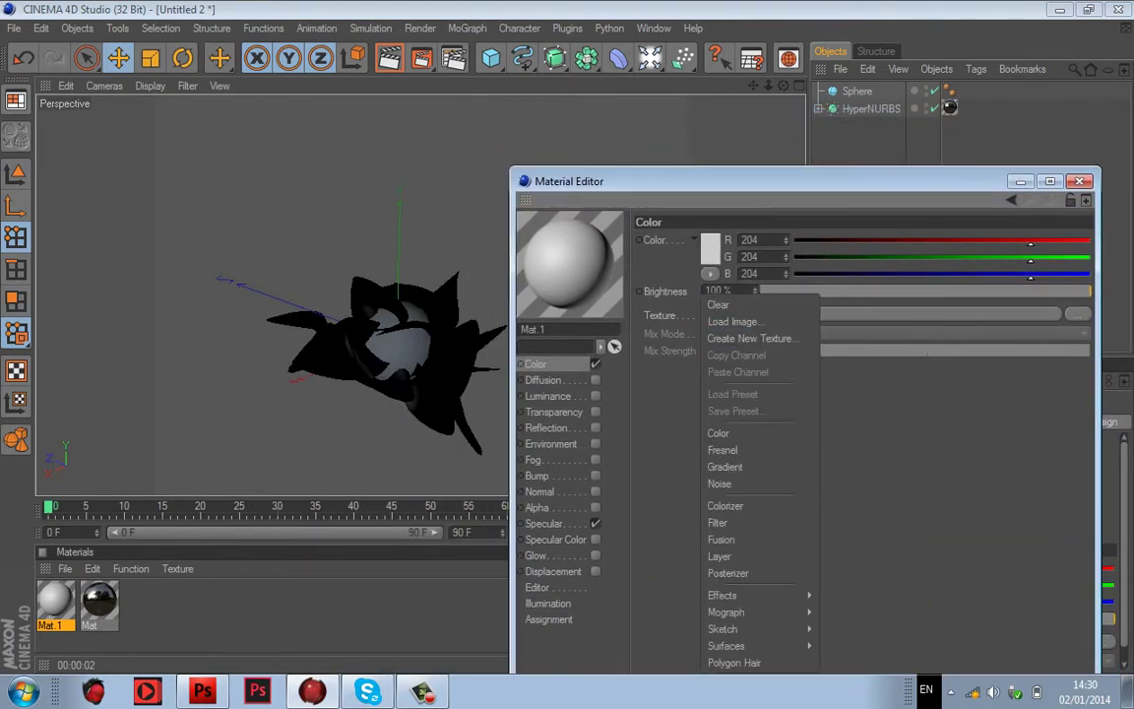
{"action": "left_click", "coordinate": [724, 466]}
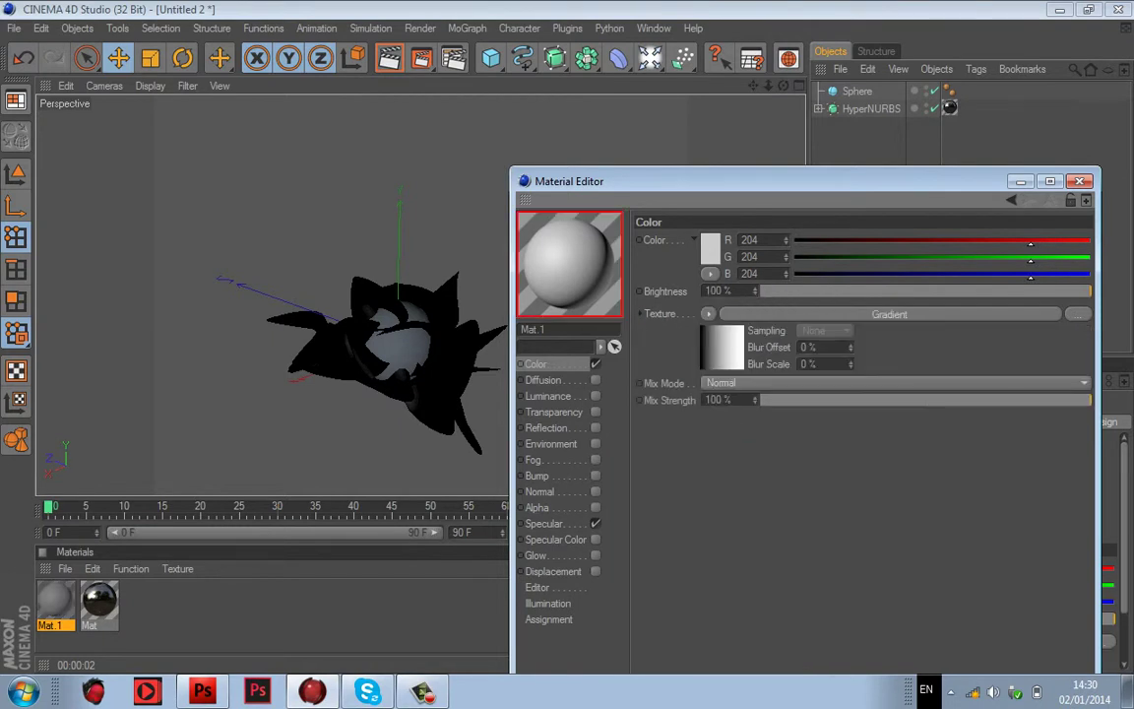
{"action": "left_click", "coordinate": [723, 348]}
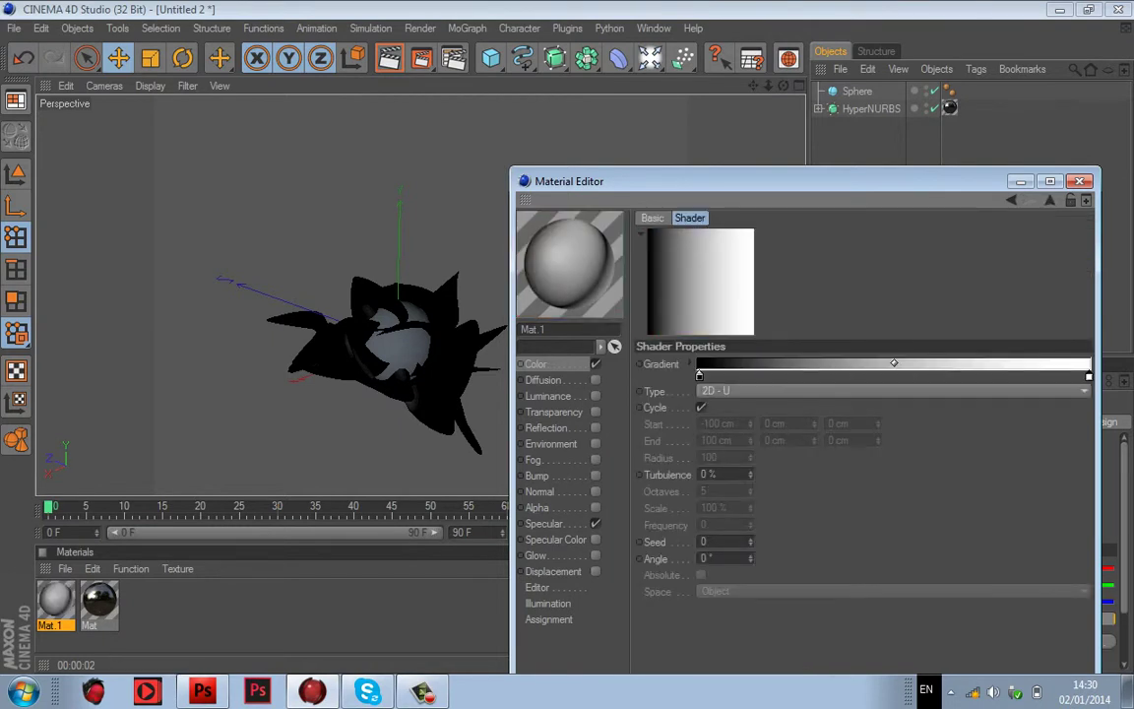
Step: Set the gradient's black knot to bright red with hue 351° and 100% saturation and value
{"action": "double_click", "coordinate": [699, 376]}
{"action": "left_click_drag", "start_coordinate": [689, 310], "coordinate": [816, 309]}
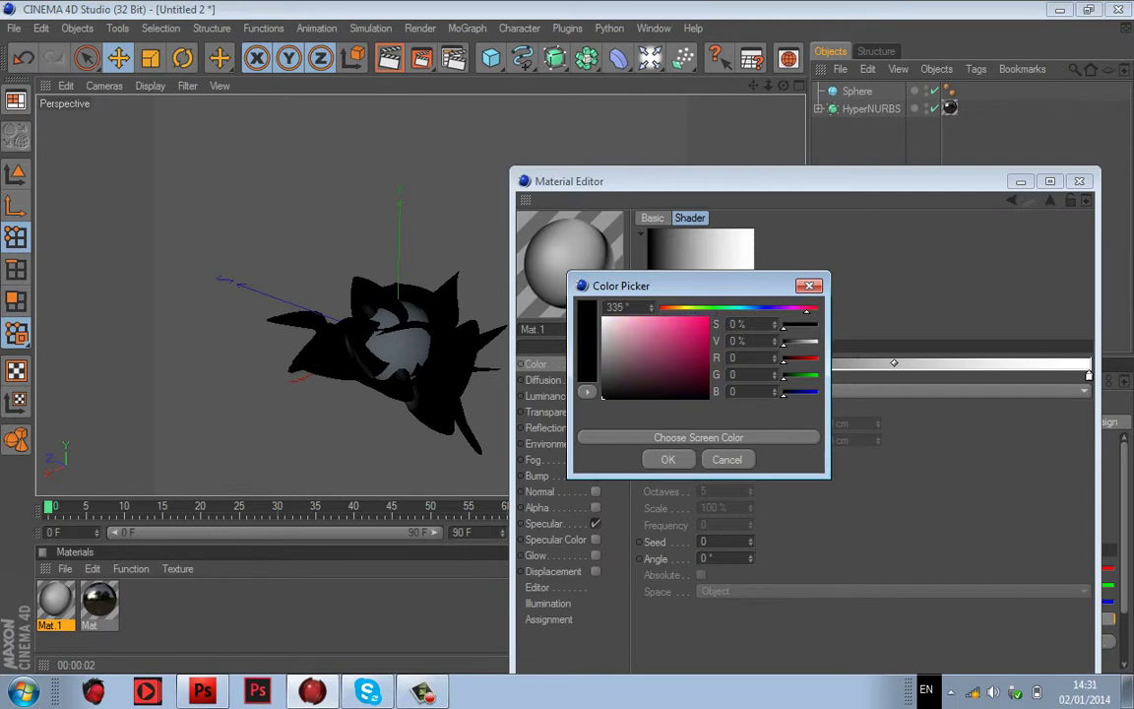
{"action": "left_click", "coordinate": [707, 318]}
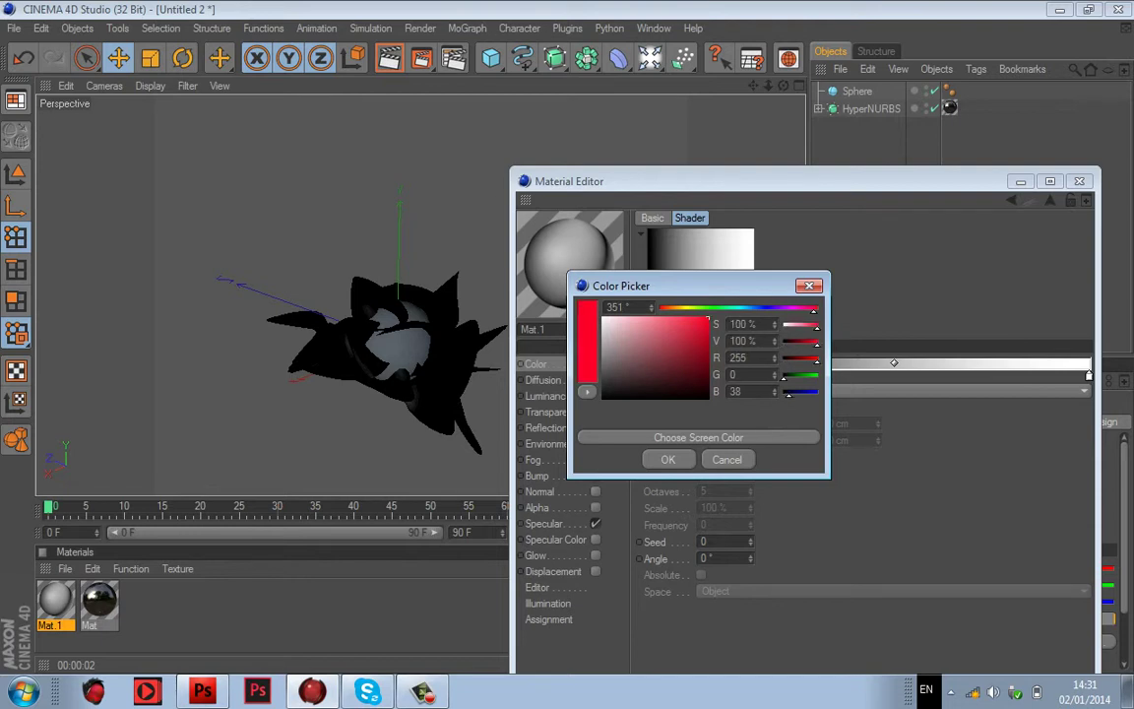
{"action": "left_click", "coordinate": [668, 459]}
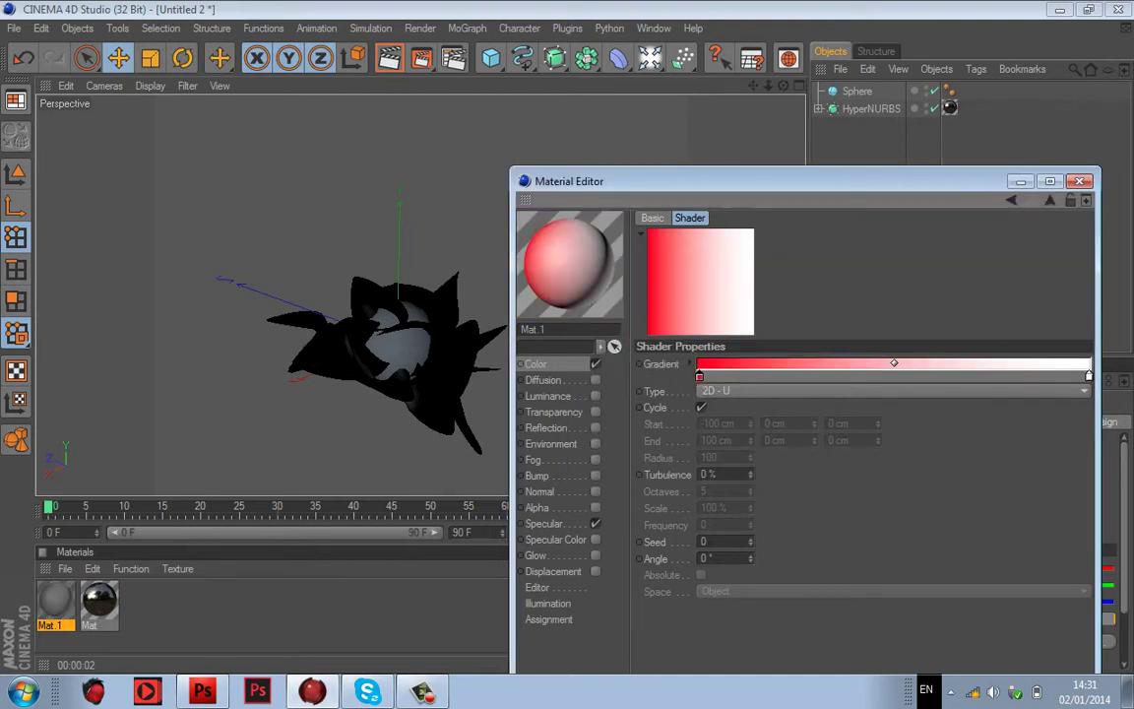
Step: Try to recolor the gradient's white end knot with a hue of 316°
{"action": "double_click", "coordinate": [1089, 376]}
{"action": "type", "text": "308"}
{"action": "key", "text": "Return"}
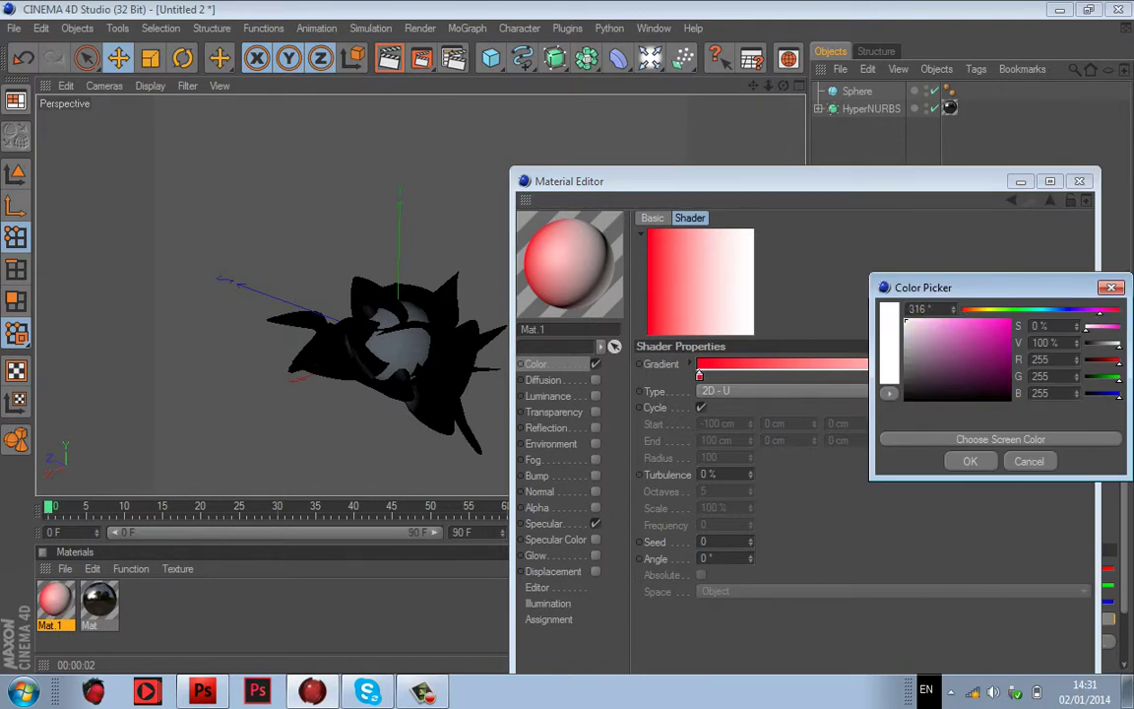
{"action": "left_click", "coordinate": [970, 461]}
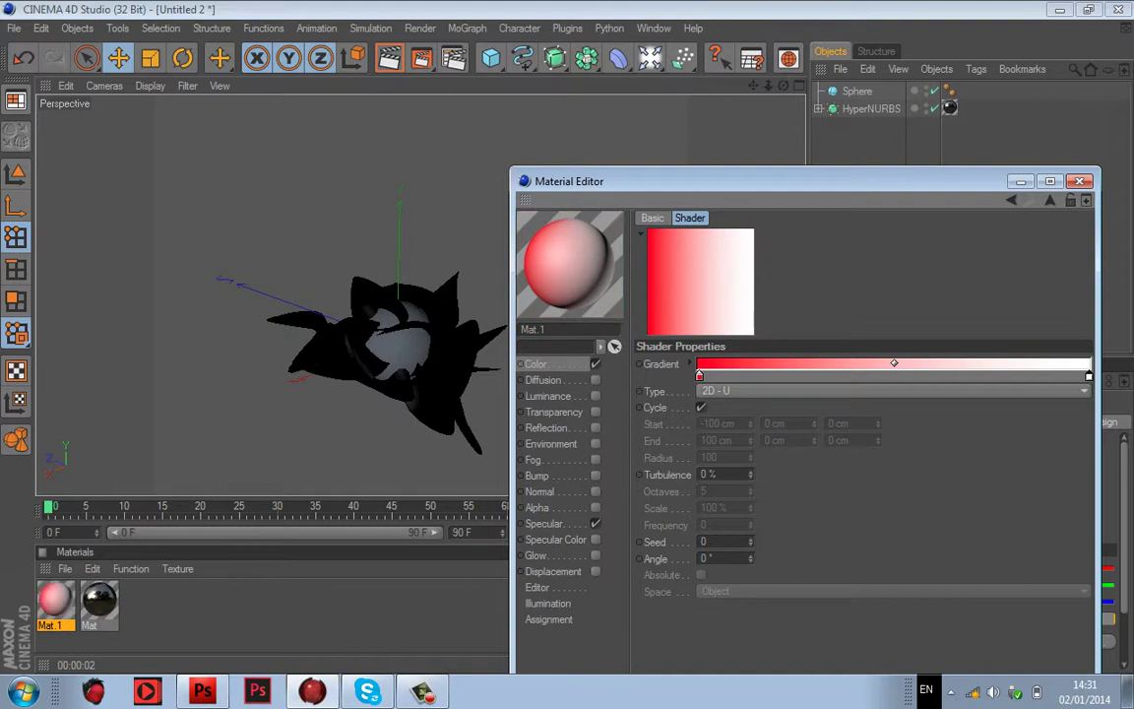
Step: Shift the gradient's white end knot slightly inward and recolor it to a fully saturated magenta with hue 308°
{"action": "left_click_drag", "start_coordinate": [1089, 376], "coordinate": [1044, 376]}
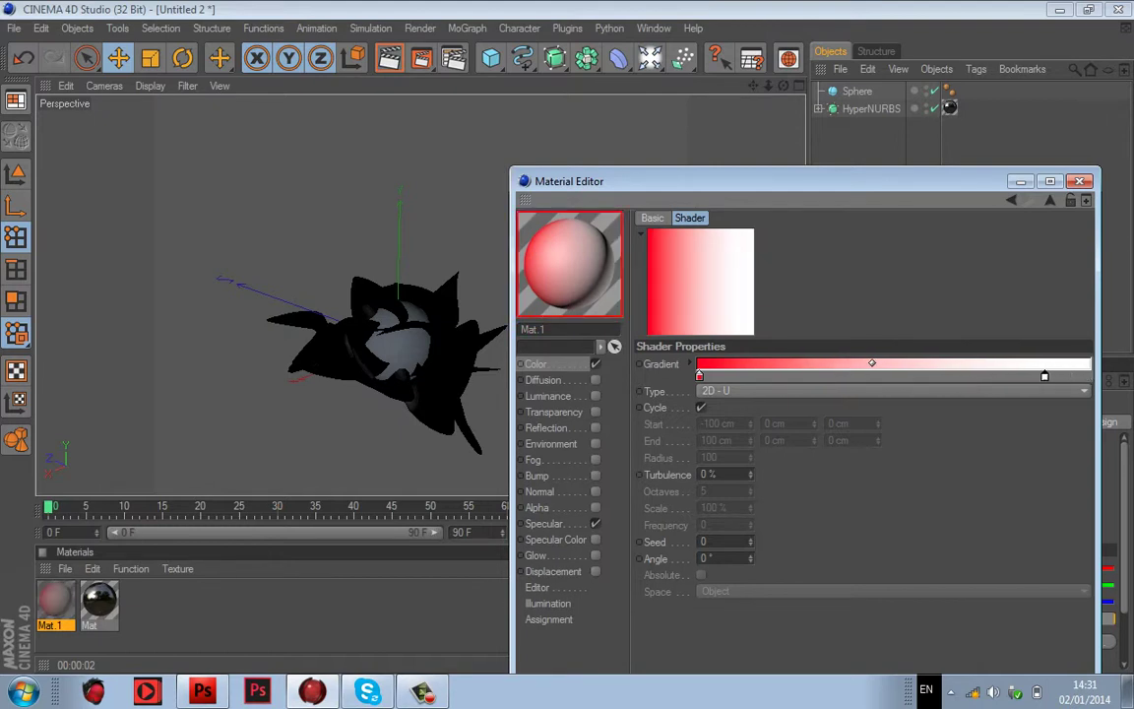
{"action": "double_click", "coordinate": [1043, 376]}
{"action": "type", "text": "308"}
{"action": "key", "text": "Return"}
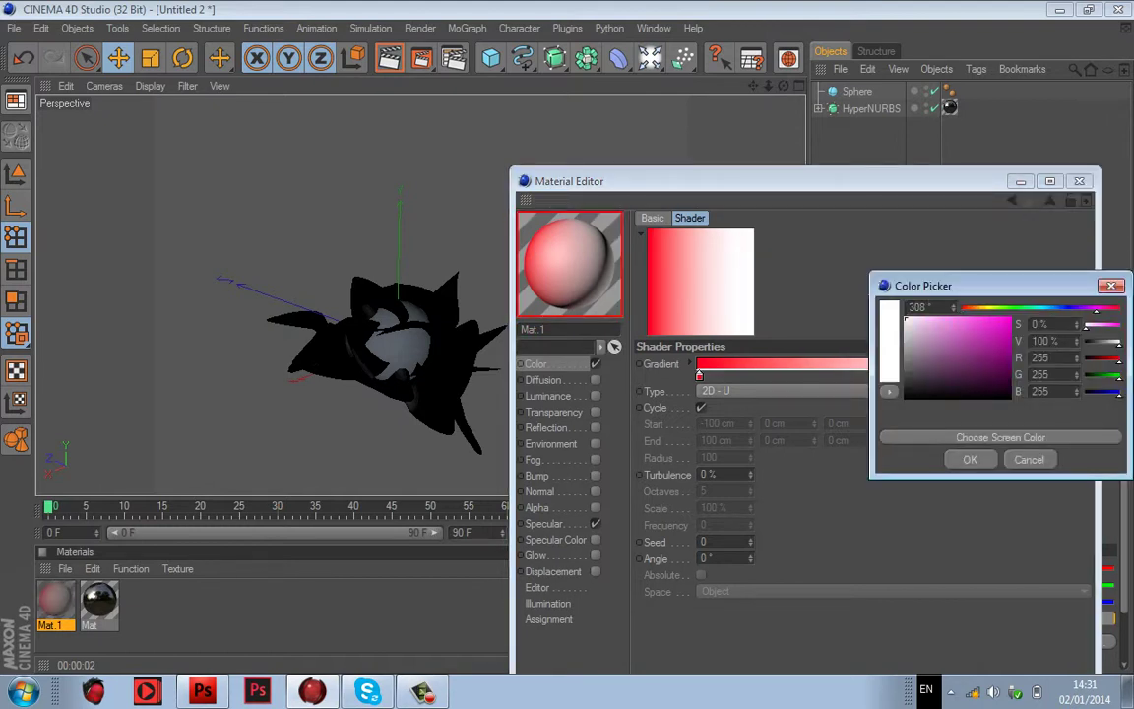
{"action": "left_click_drag", "start_coordinate": [980, 339], "coordinate": [1012, 315]}
{"action": "left_click", "coordinate": [970, 460]}
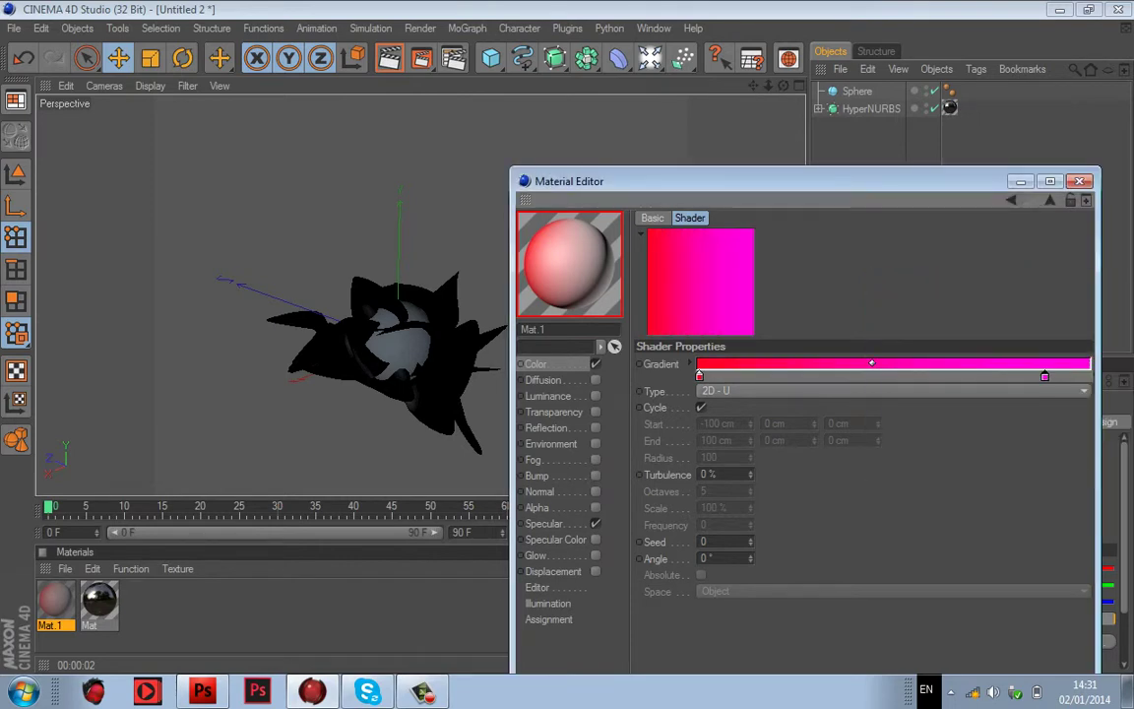
{"action": "left_click", "coordinate": [1080, 181]}
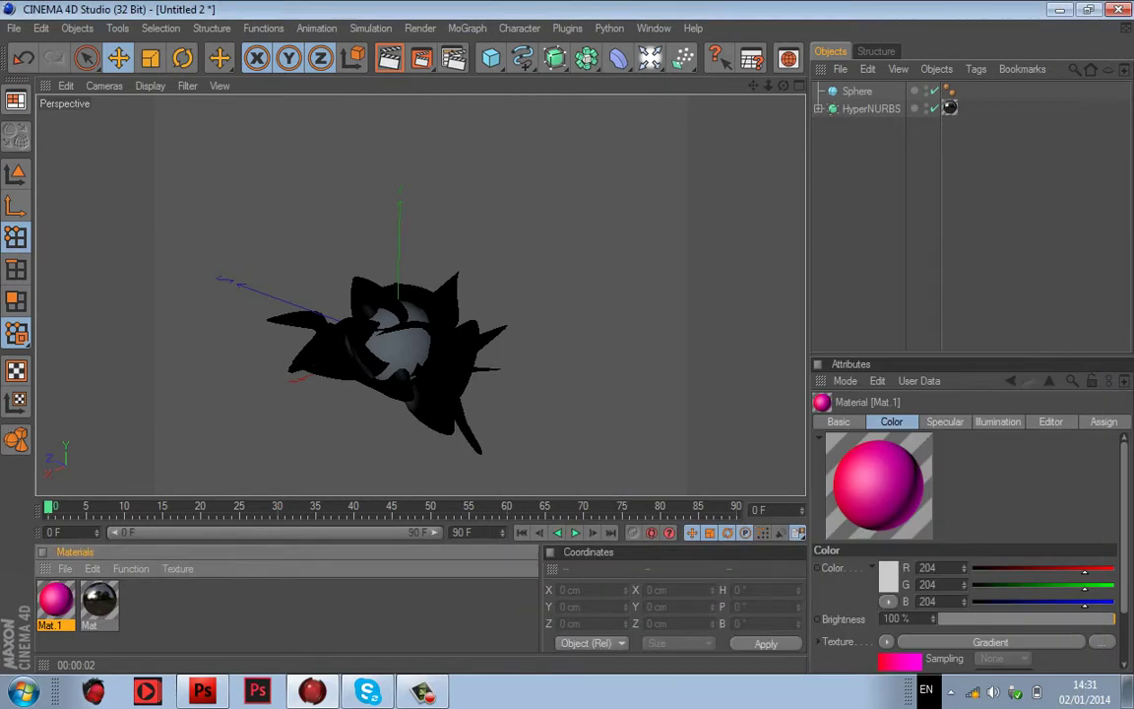
Step: Enable the Reflection channel on the gradient material Mat.1 and set its brightness to 50%
{"action": "double_click", "coordinate": [57, 599]}
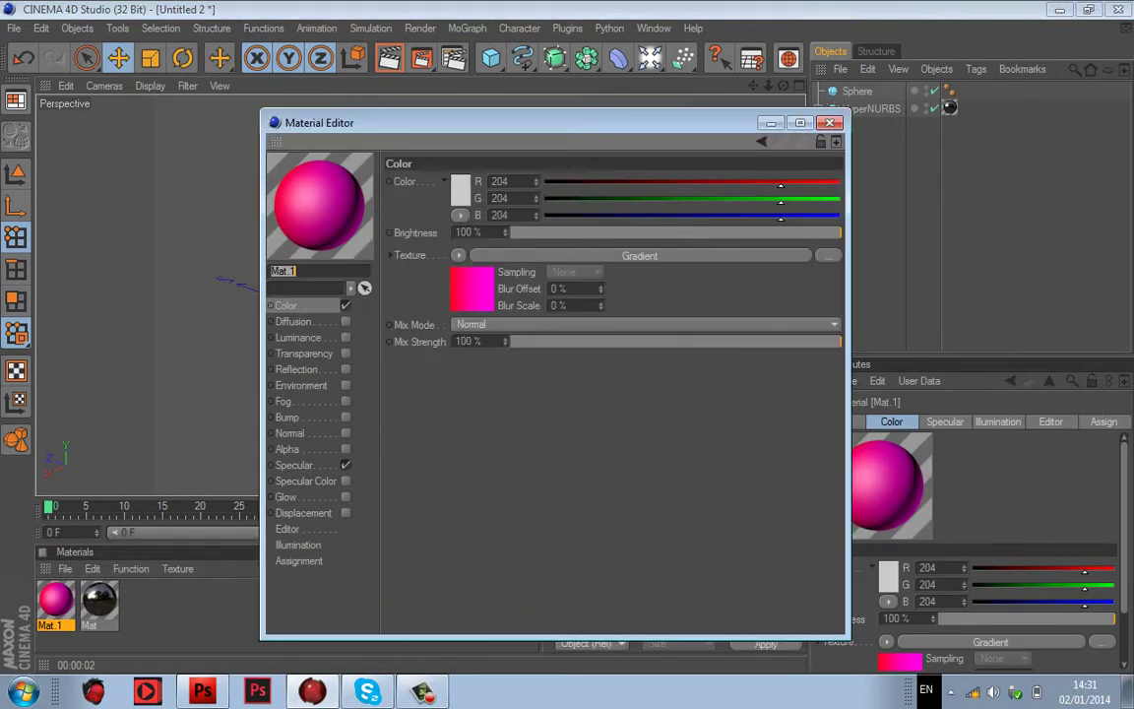
{"action": "left_click", "coordinate": [295, 465]}
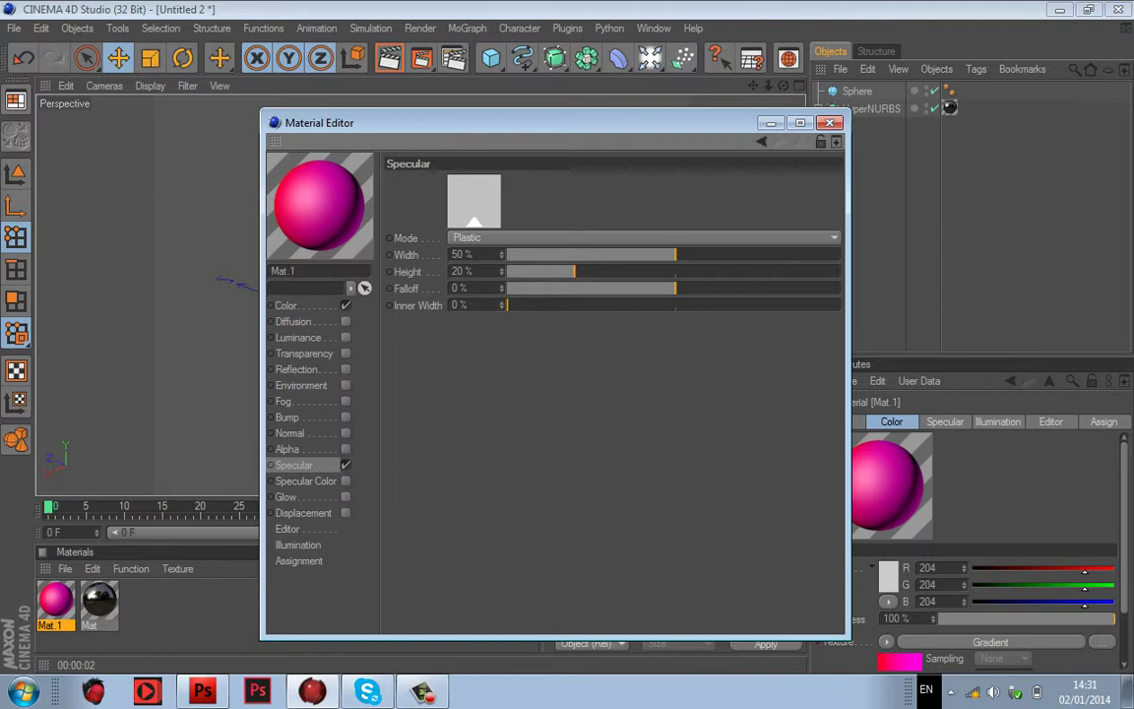
{"action": "left_click", "coordinate": [345, 369]}
{"action": "left_click", "coordinate": [678, 233]}
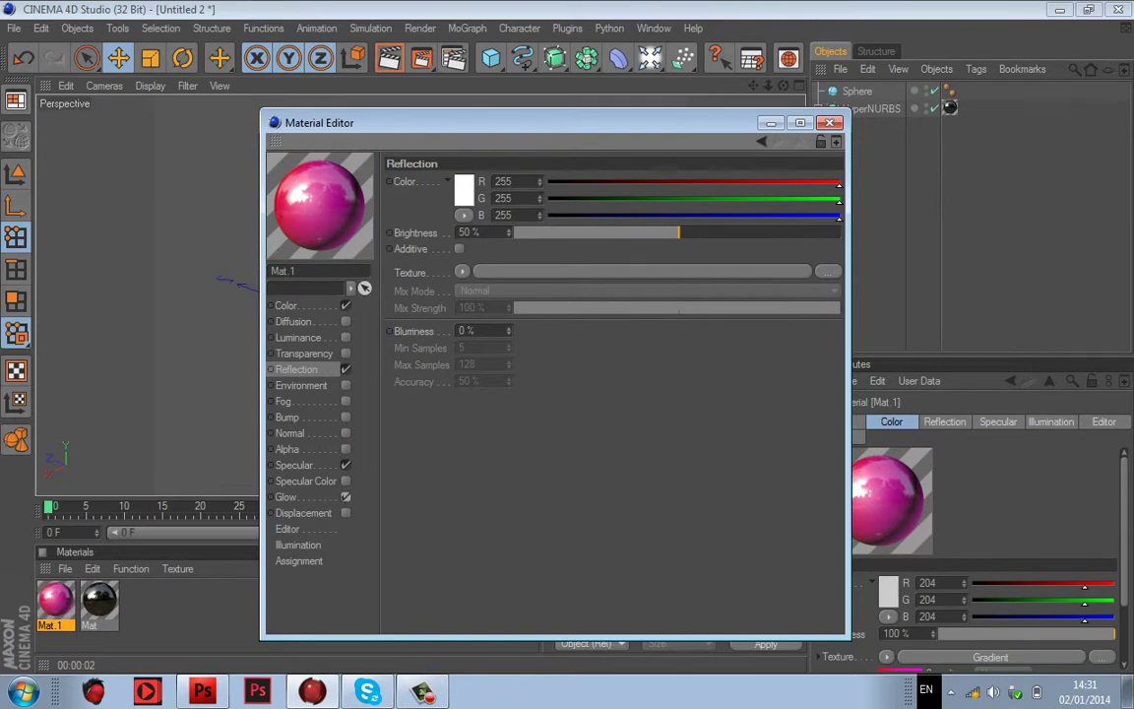
Step: Enable Glow on the gradient material with an inner strength of 50% and an outer strength of 100%, and close the material editor
{"action": "left_click", "coordinate": [346, 496]}
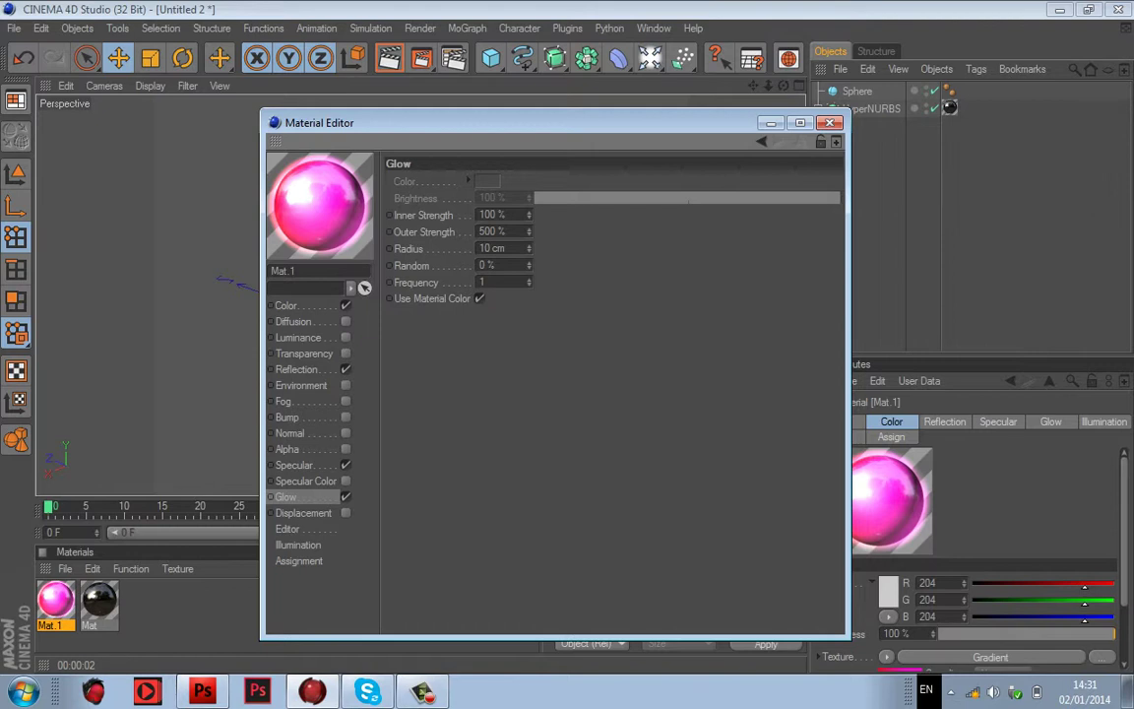
{"action": "left_click_drag", "start_coordinate": [479, 214], "coordinate": [490, 214]}
{"action": "type", "text": "50"}
{"action": "key", "text": "Return"}
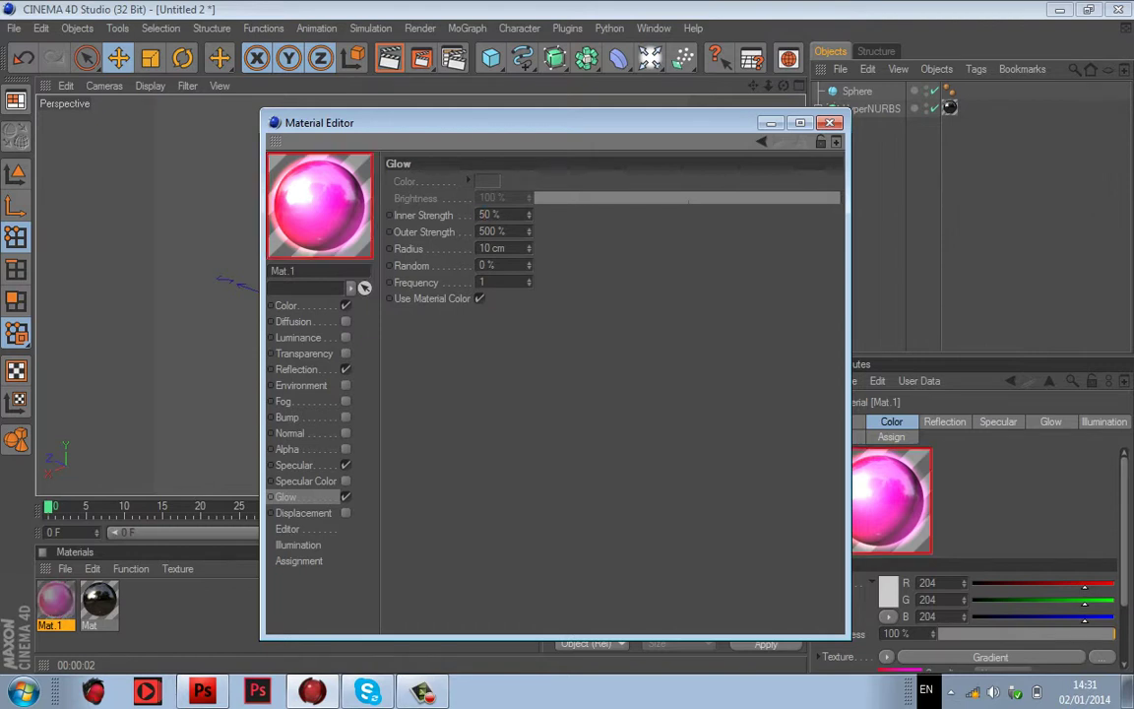
{"action": "left_click_drag", "start_coordinate": [479, 231], "coordinate": [490, 231]}
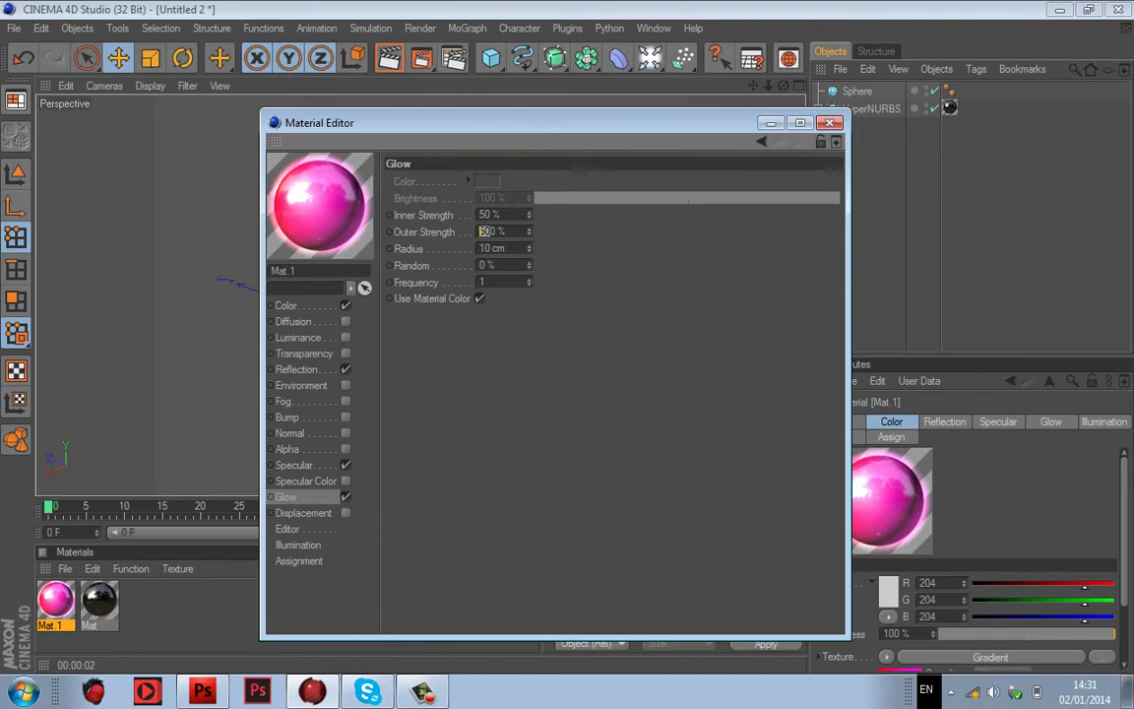
{"action": "type", "text": "10"}
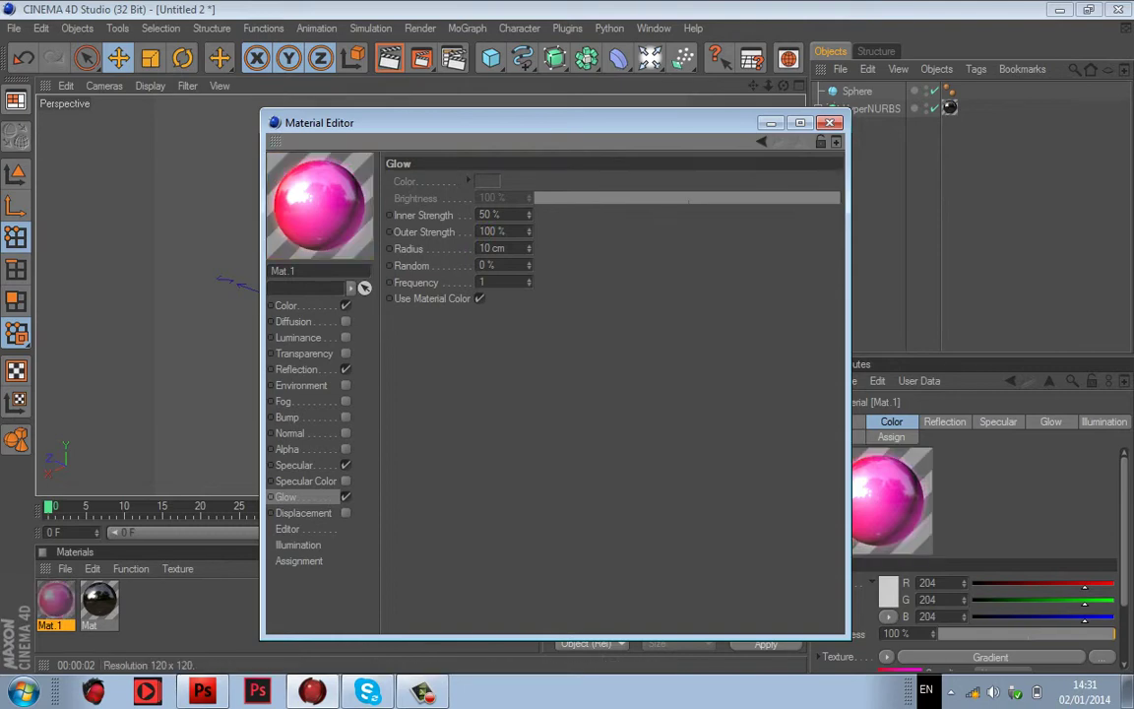
{"action": "left_click_drag", "start_coordinate": [493, 122], "coordinate": [343, 216]}
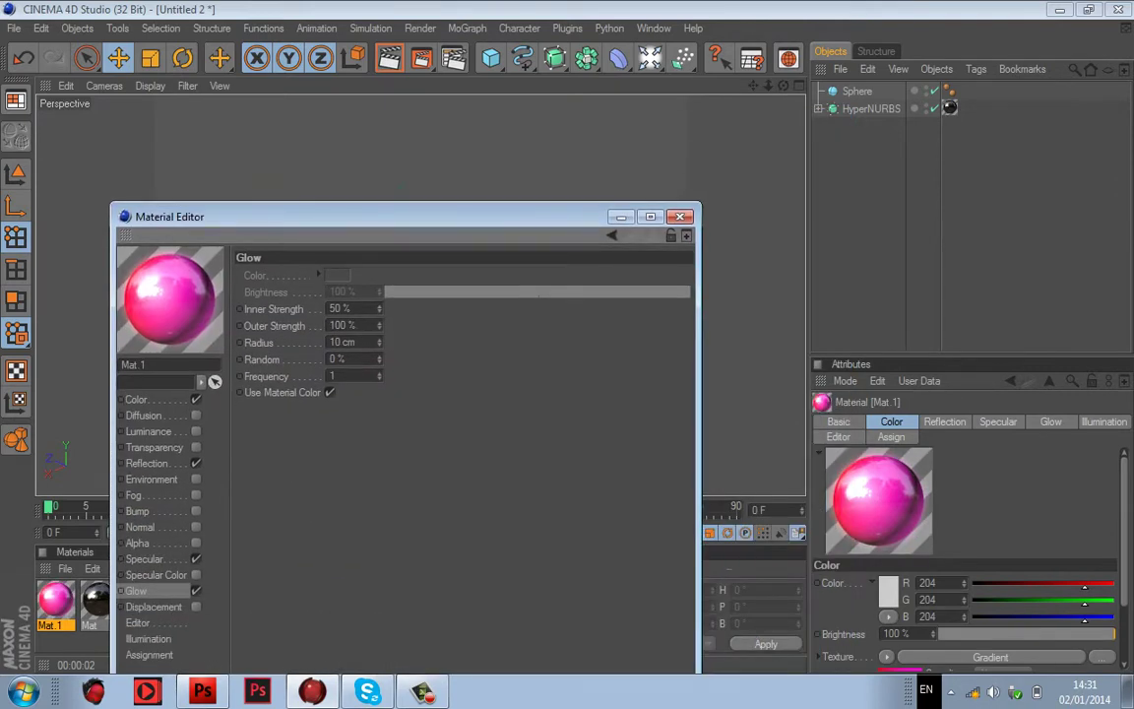
{"action": "left_click", "coordinate": [680, 216]}
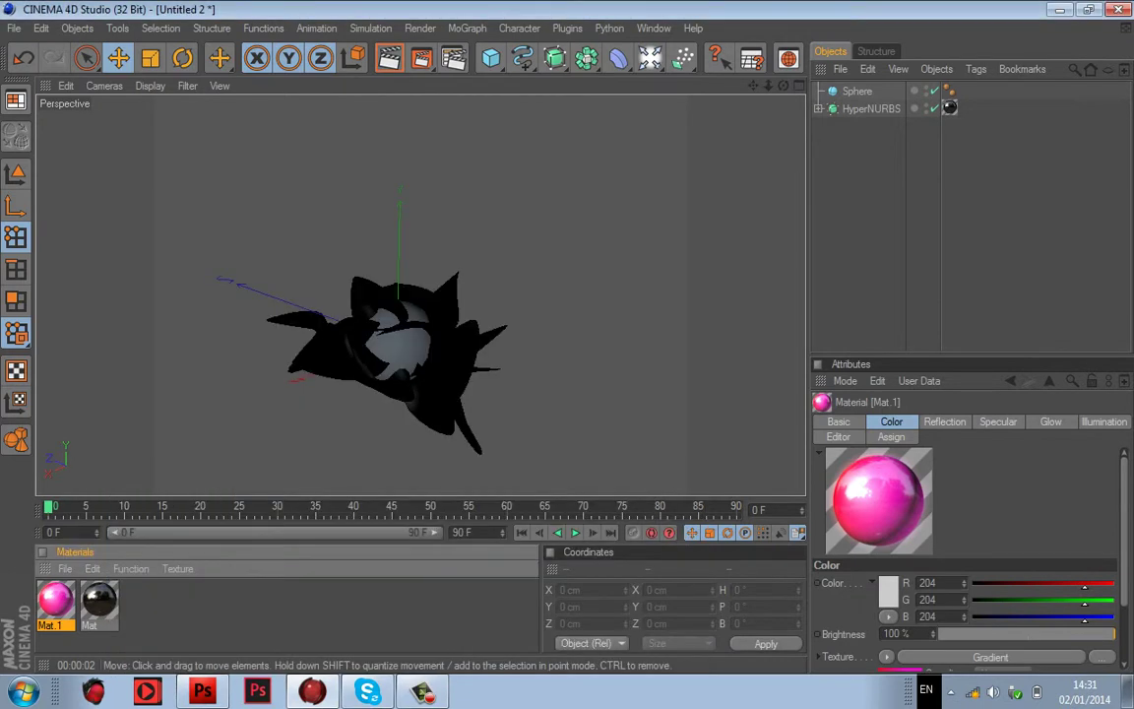
Step: Apply the pink gradient material to the Sphere and render the view from a new angle
{"action": "left_click_drag", "start_coordinate": [56, 599], "coordinate": [858, 90]}
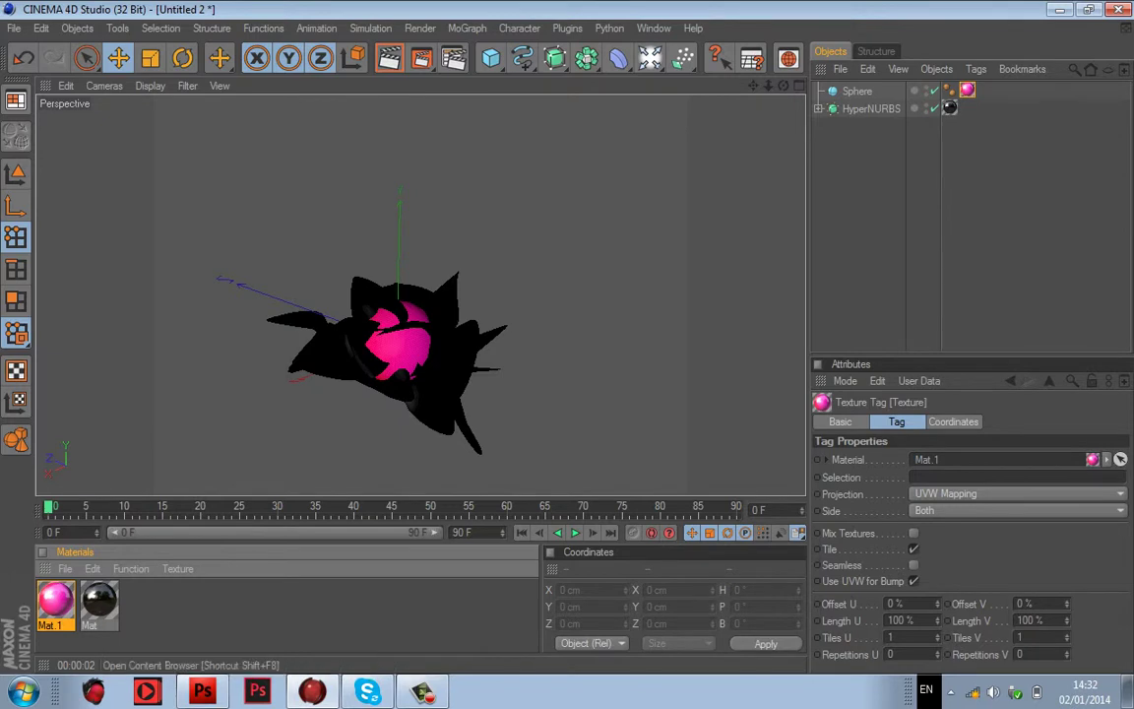
{"action": "left_click_drag", "start_coordinate": [784, 86], "coordinate": [833, 99]}
{"action": "left_click_drag", "start_coordinate": [744, 110], "coordinate": [751, 61]}
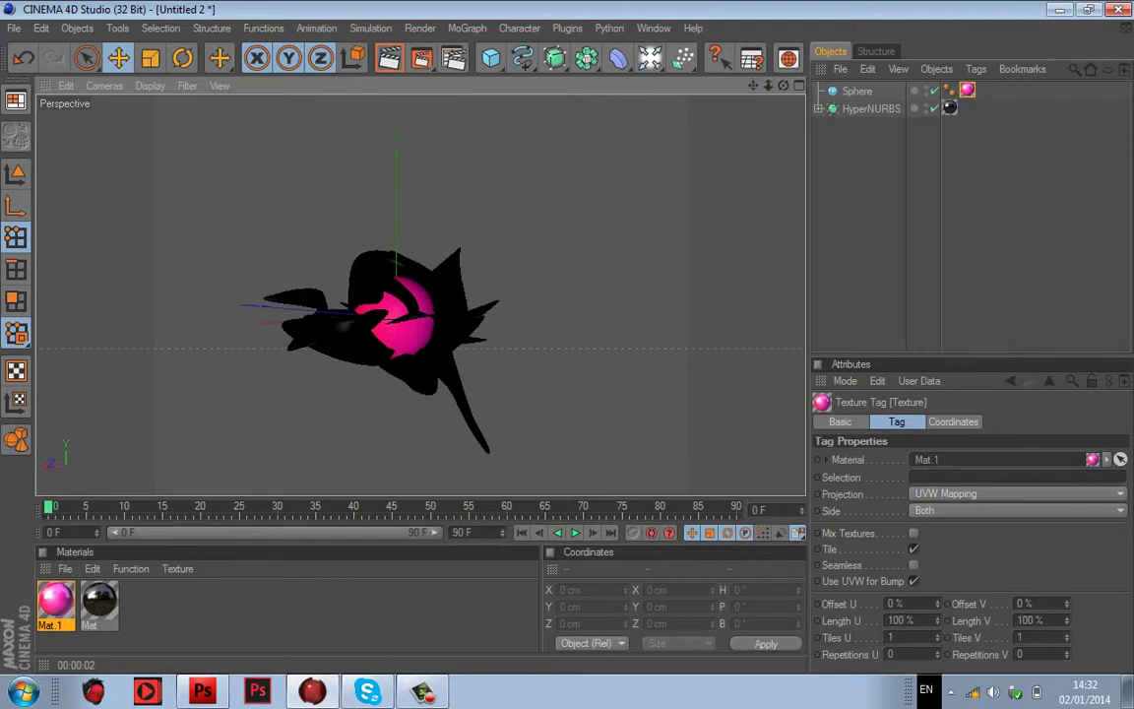
{"action": "left_click", "coordinate": [390, 58]}
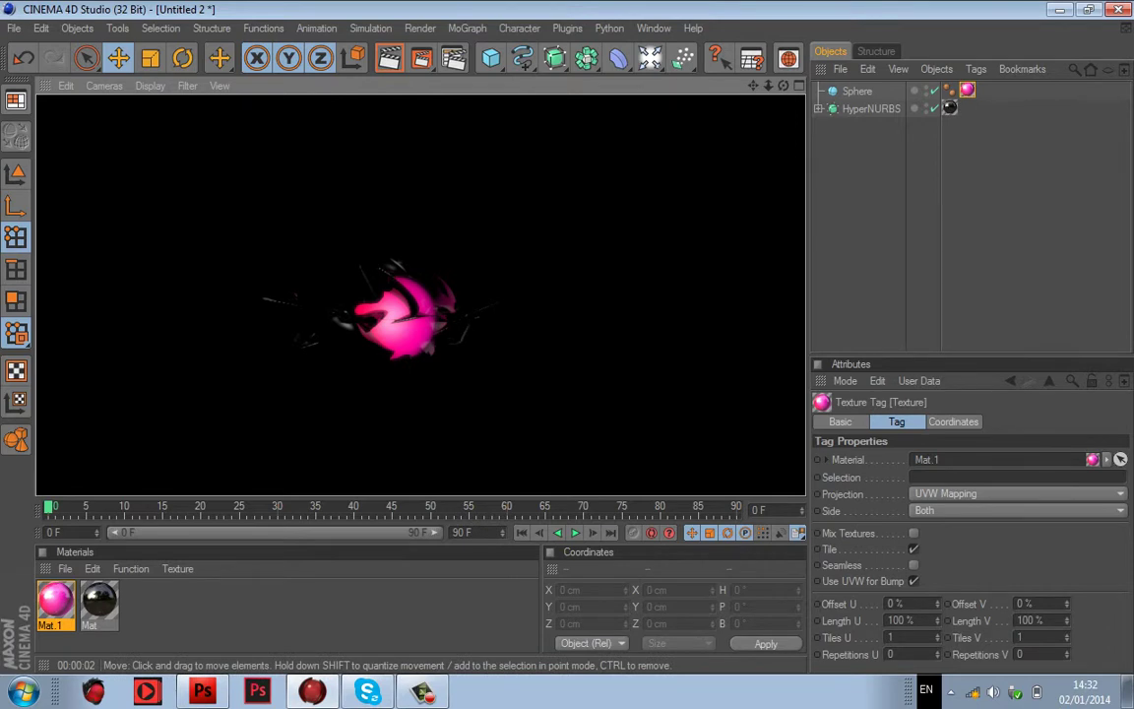
Step: Group the Sphere and HyperNURBS under a null and duplicate the group with Current State to Object
{"action": "left_click", "coordinate": [918, 178]}
{"action": "left_click_drag", "start_coordinate": [918, 178], "coordinate": [849, 81]}
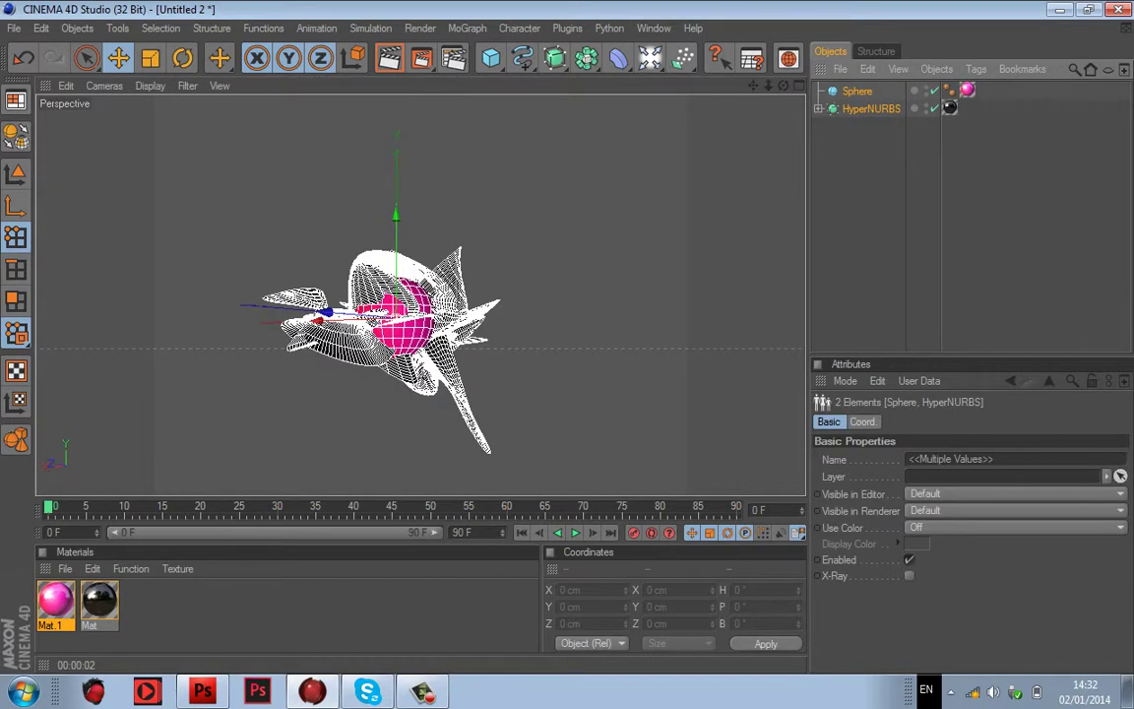
{"action": "key", "text": "alt+g"}
{"action": "right_click", "coordinate": [849, 90]}
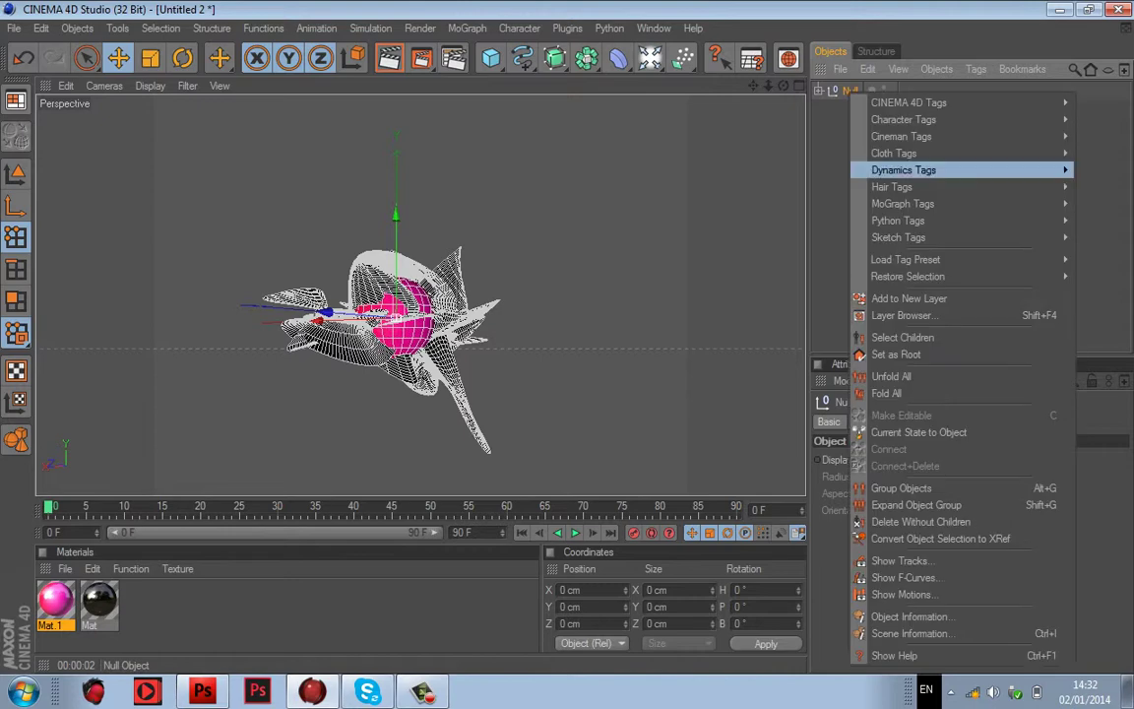
{"action": "left_click", "coordinate": [918, 432]}
Step: Move the copied group beside the original, mainly along positive Z, and rotate it to a clearly different orientation
{"action": "left_click_drag", "start_coordinate": [326, 312], "coordinate": [285, 309]}
{"action": "left_click_drag", "start_coordinate": [384, 317], "coordinate": [378, 317]}
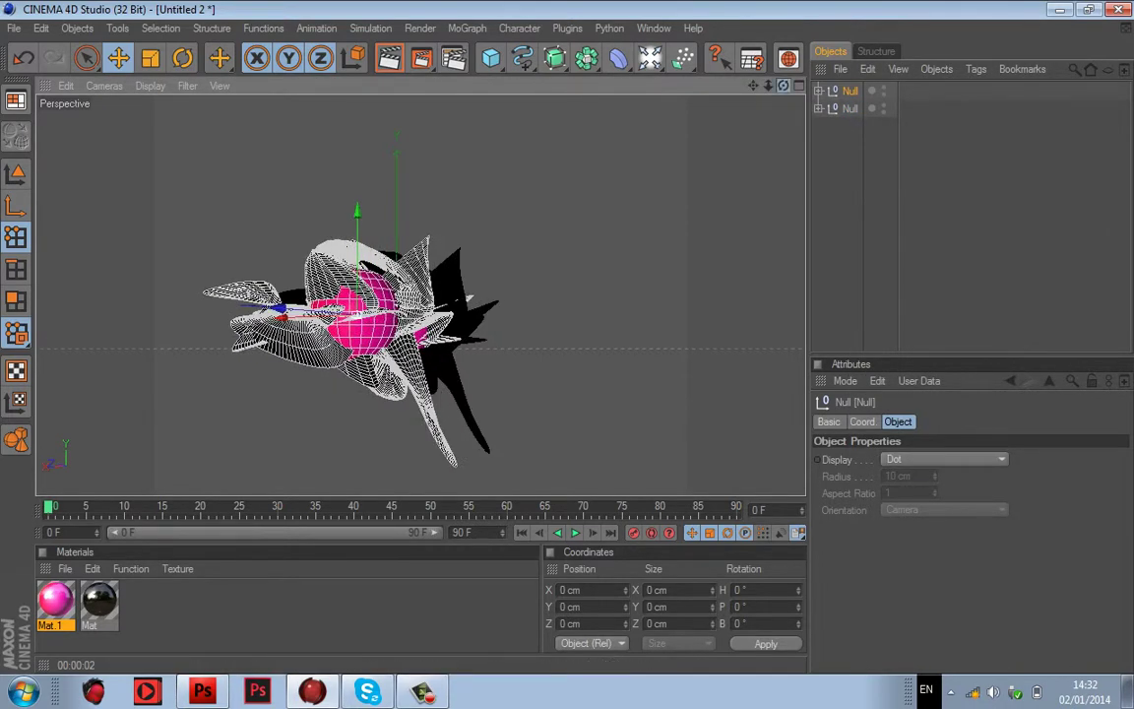
{"action": "left_click_drag", "start_coordinate": [784, 86], "coordinate": [719, 107]}
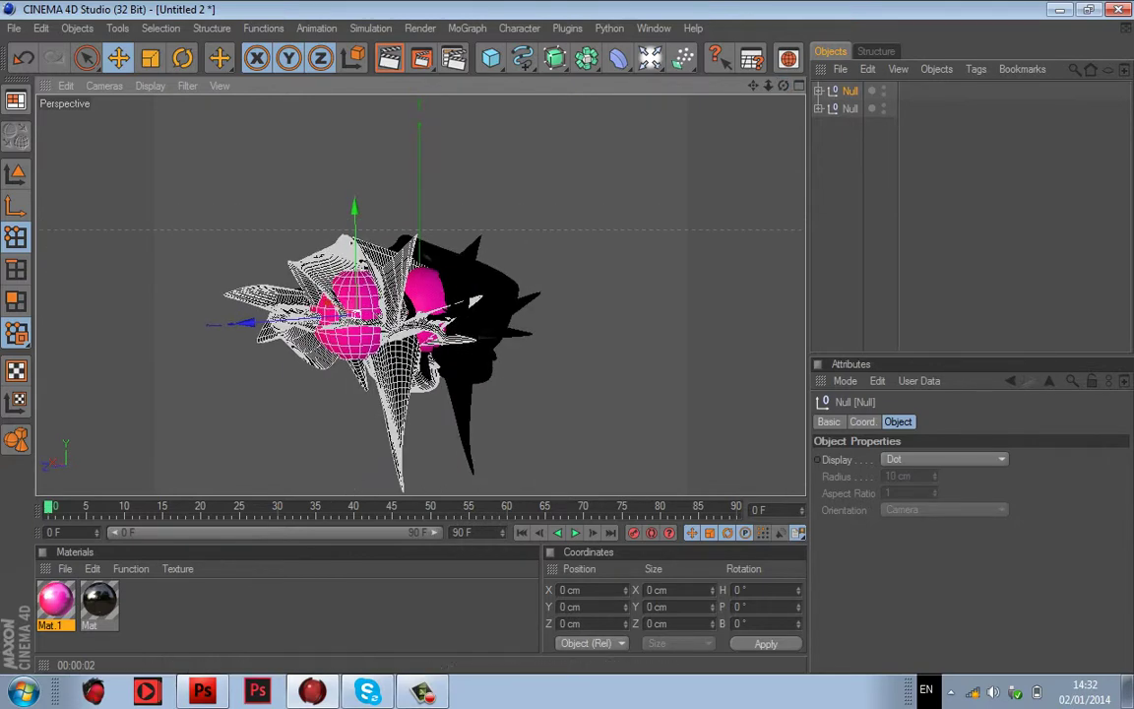
{"action": "left_click", "coordinate": [182, 57]}
{"action": "left_click_drag", "start_coordinate": [381, 313], "coordinate": [364, 167]}
{"action": "left_click_drag", "start_coordinate": [384, 269], "coordinate": [295, 291]}
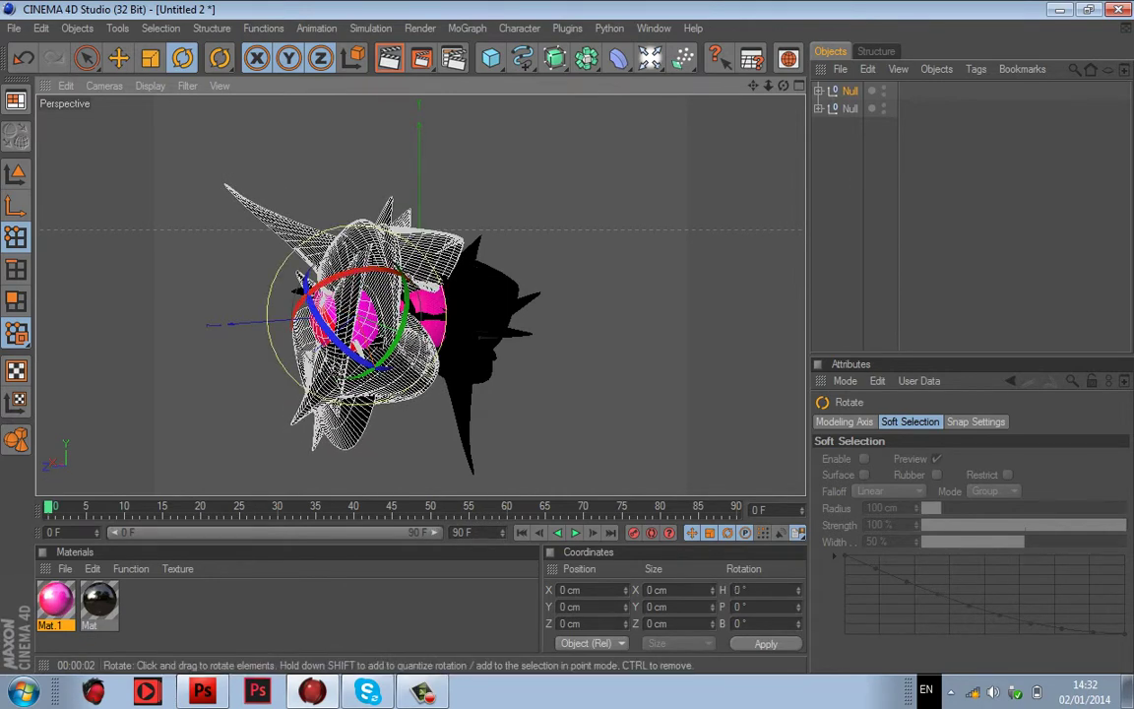
{"action": "left_click", "coordinate": [118, 57]}
{"action": "left_click_drag", "start_coordinate": [398, 327], "coordinate": [336, 350]}
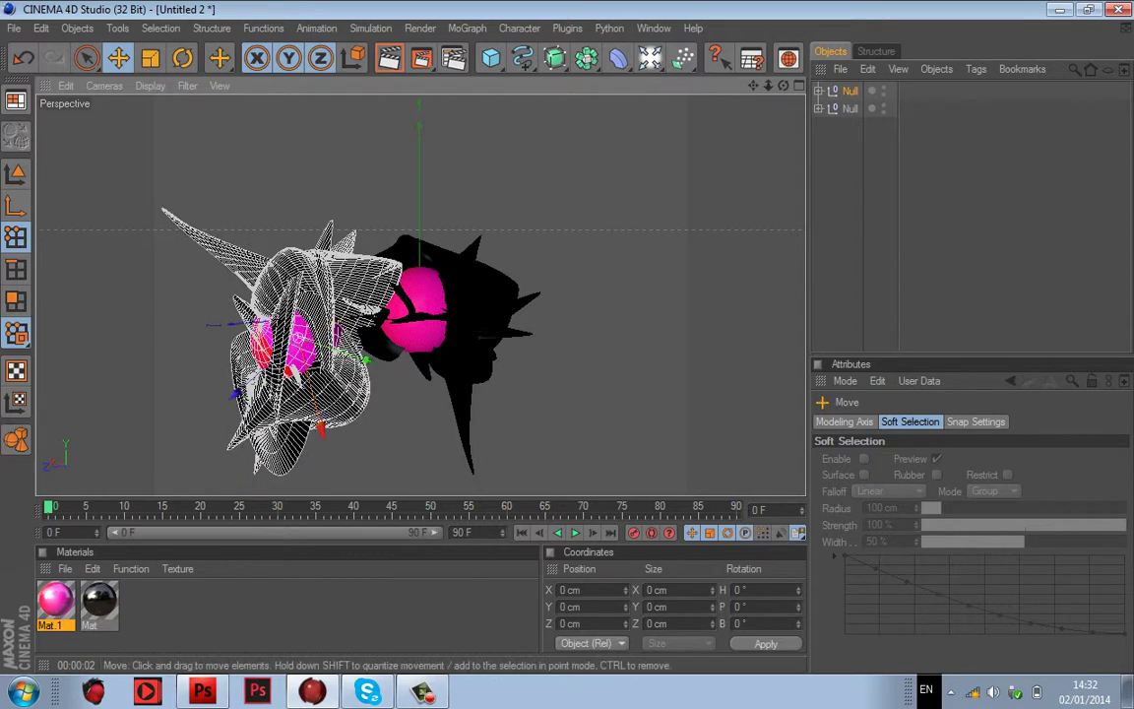
{"action": "left_click", "coordinate": [571, 394]}
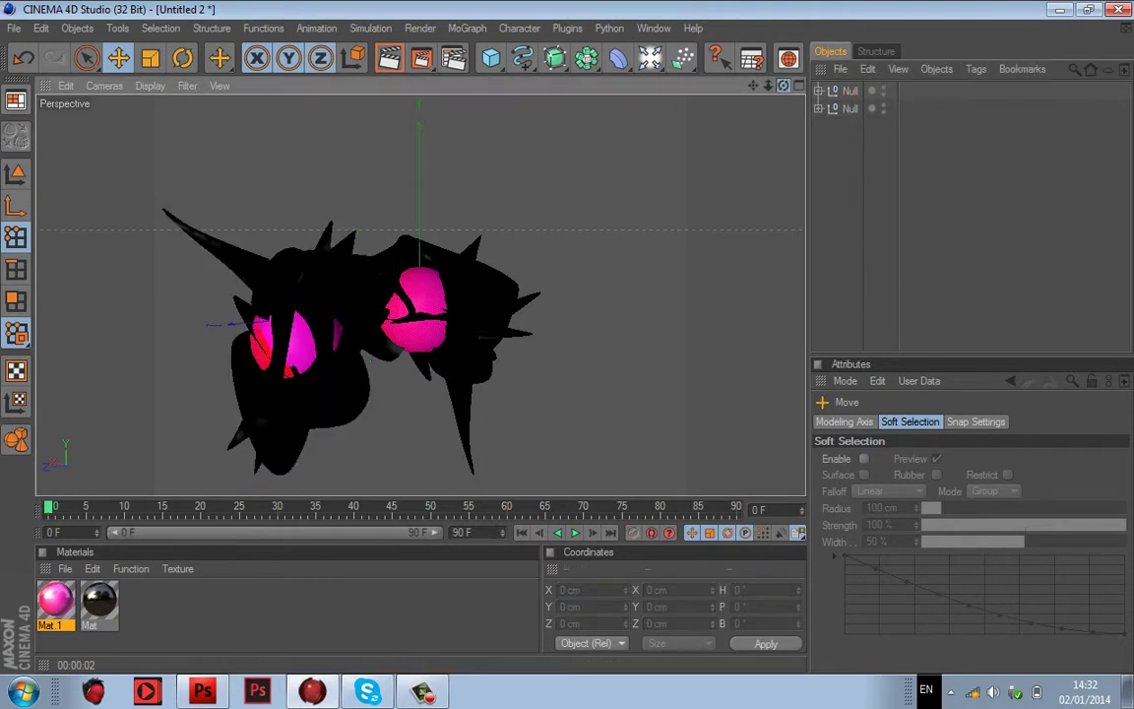
Step: Group both nulls together and duplicate the combined group with Current State to Object
{"action": "mouse_move", "coordinate": [783, 86]}
{"action": "left_mouse_down"}
{"action": "mouse_move", "coordinate": [836, 74]}
{"action": "mouse_move", "coordinate": [763, 114]}
{"action": "mouse_move", "coordinate": [775, 118]}
{"action": "mouse_move", "coordinate": [787, 77]}
{"action": "mouse_move", "coordinate": [783, 85]}
{"action": "left_mouse_up"}
{"action": "key", "text": "ctrl+a"}
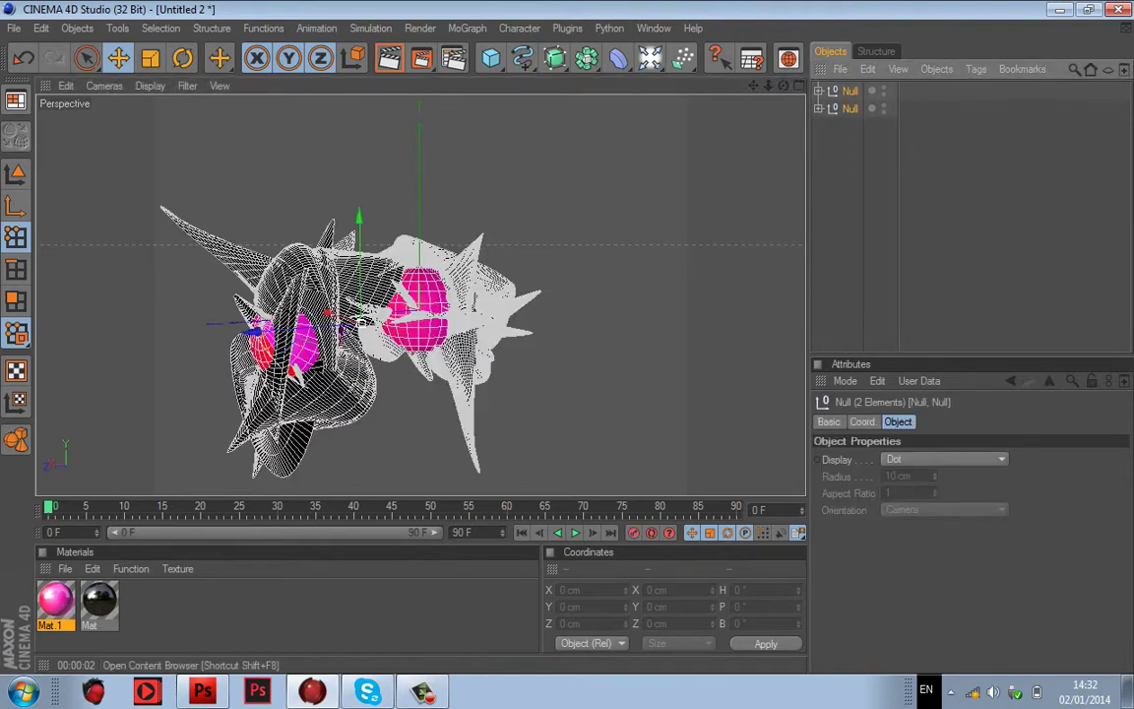
{"action": "key", "text": "alt+g"}
{"action": "right_click", "coordinate": [846, 90]}
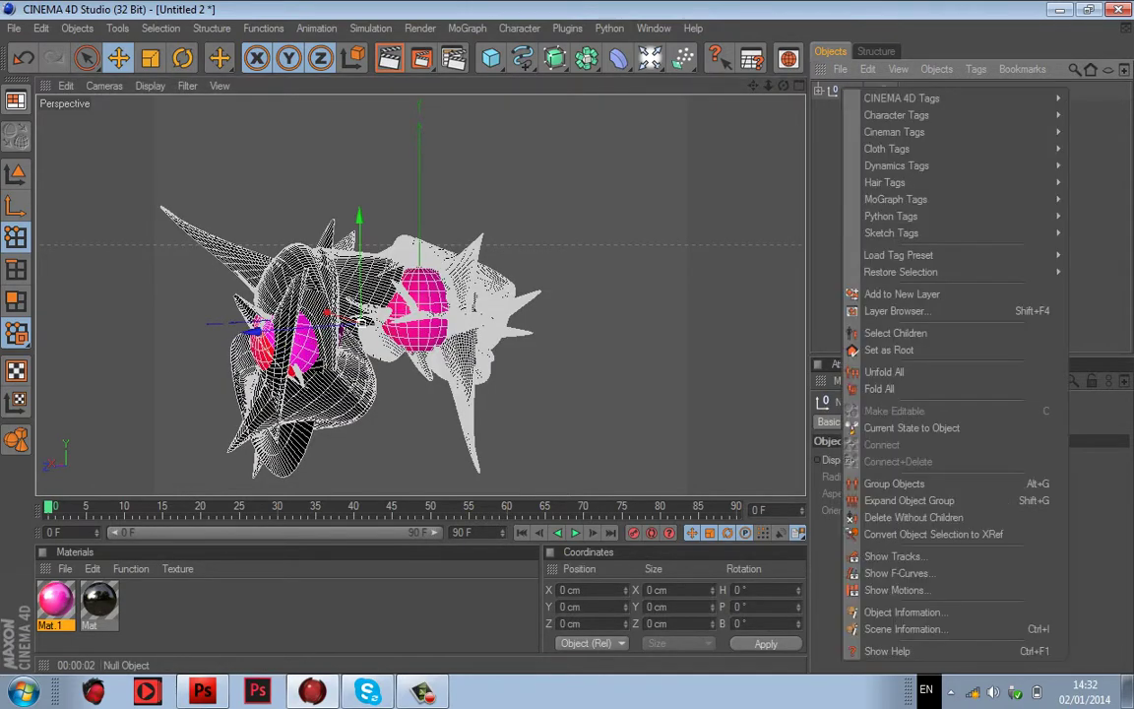
{"action": "left_click", "coordinate": [911, 427]}
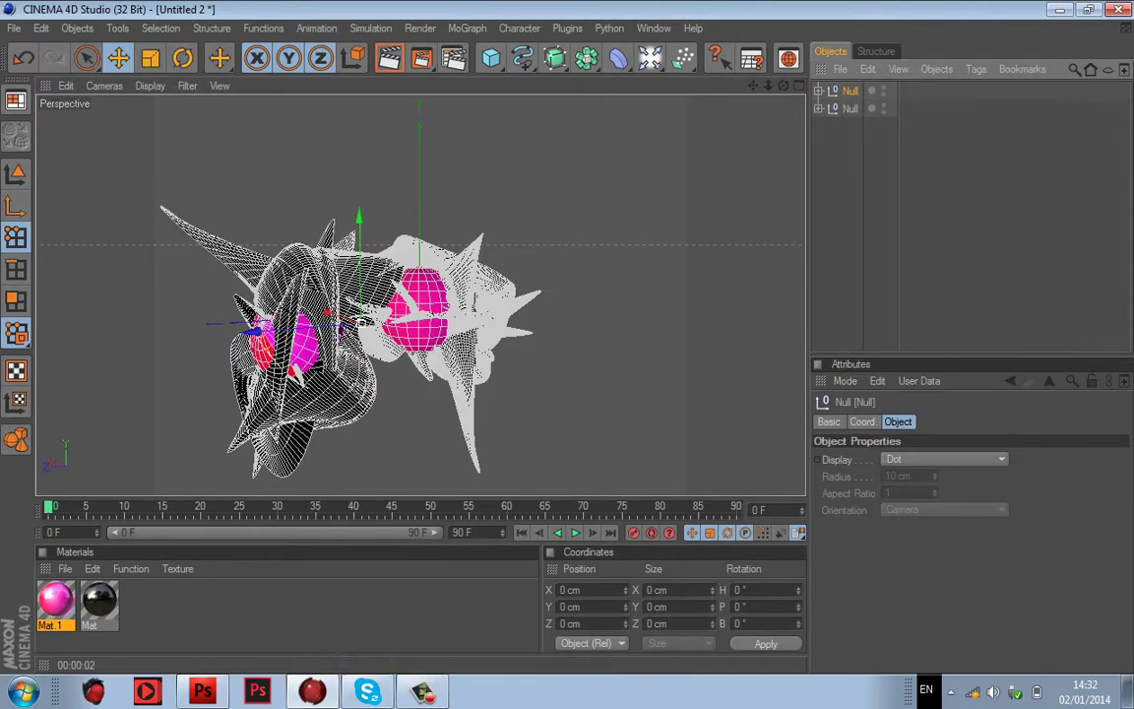
Step: Shift the two-shape copy along negative Z so it overlaps the original's end, and rotate it to vary the silhouette
{"action": "mouse_move", "coordinate": [769, 85]}
{"action": "left_mouse_down"}
{"action": "mouse_move", "coordinate": [714, 86]}
{"action": "mouse_move", "coordinate": [754, 89]}
{"action": "left_mouse_up"}
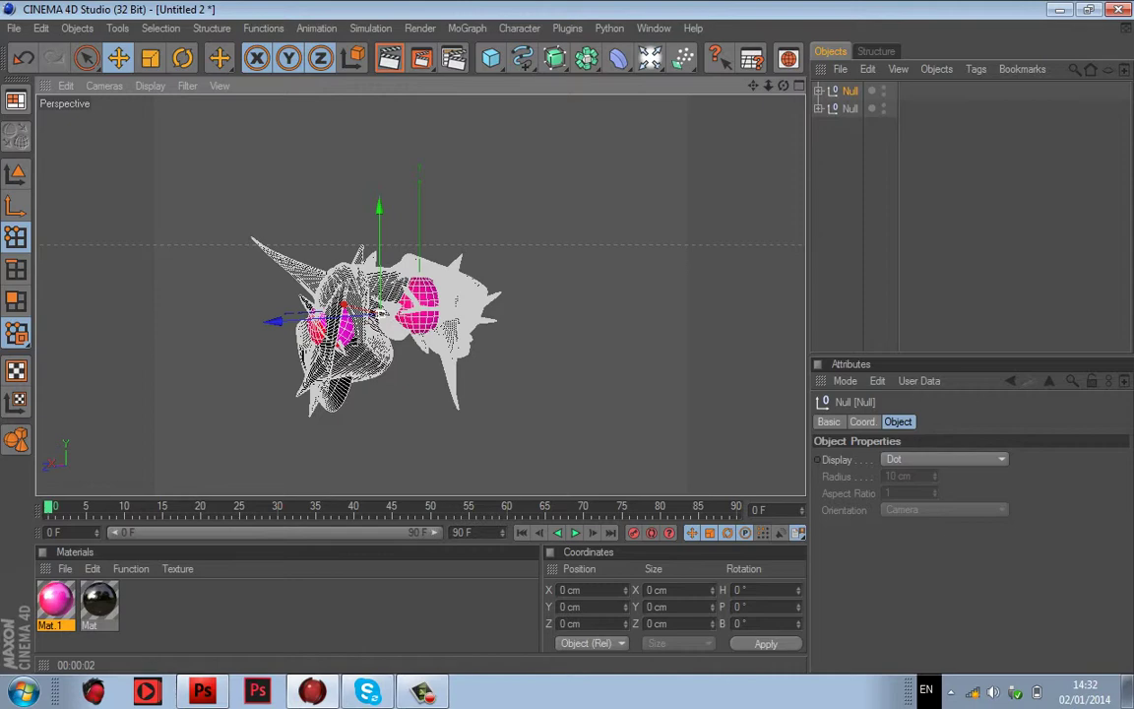
{"action": "right_click", "coordinate": [853, 93]}
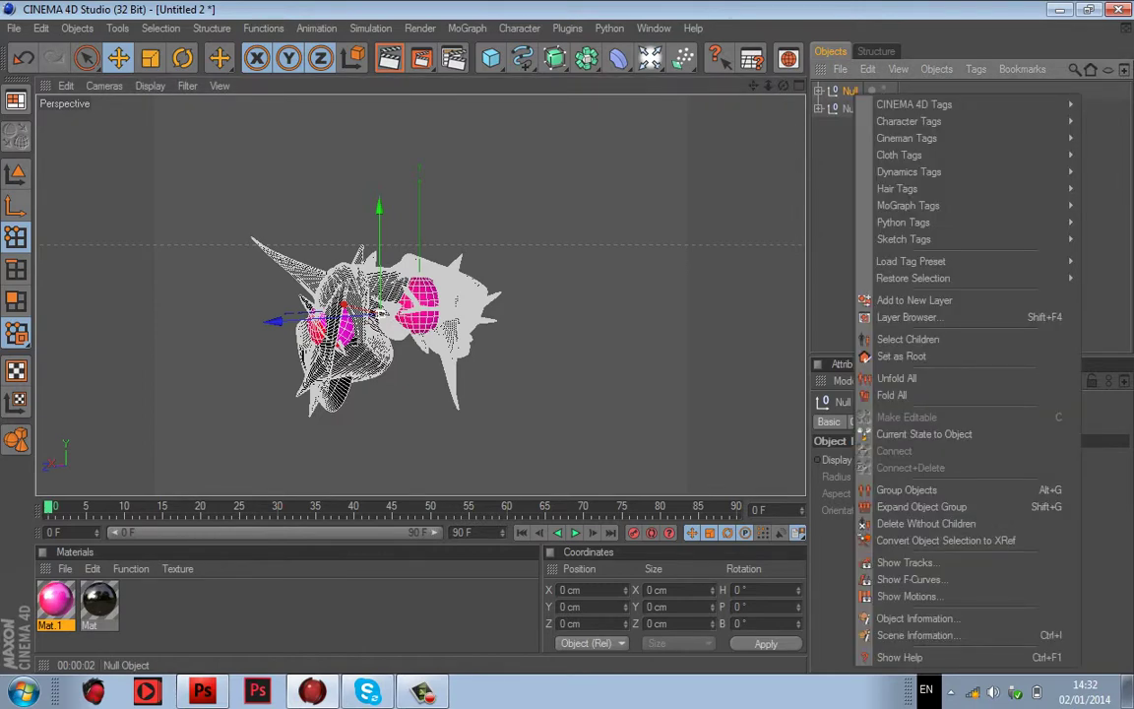
{"action": "left_click", "coordinate": [118, 58]}
{"action": "left_click_drag", "start_coordinate": [276, 321], "coordinate": [464, 301]}
{"action": "left_click", "coordinate": [183, 58]}
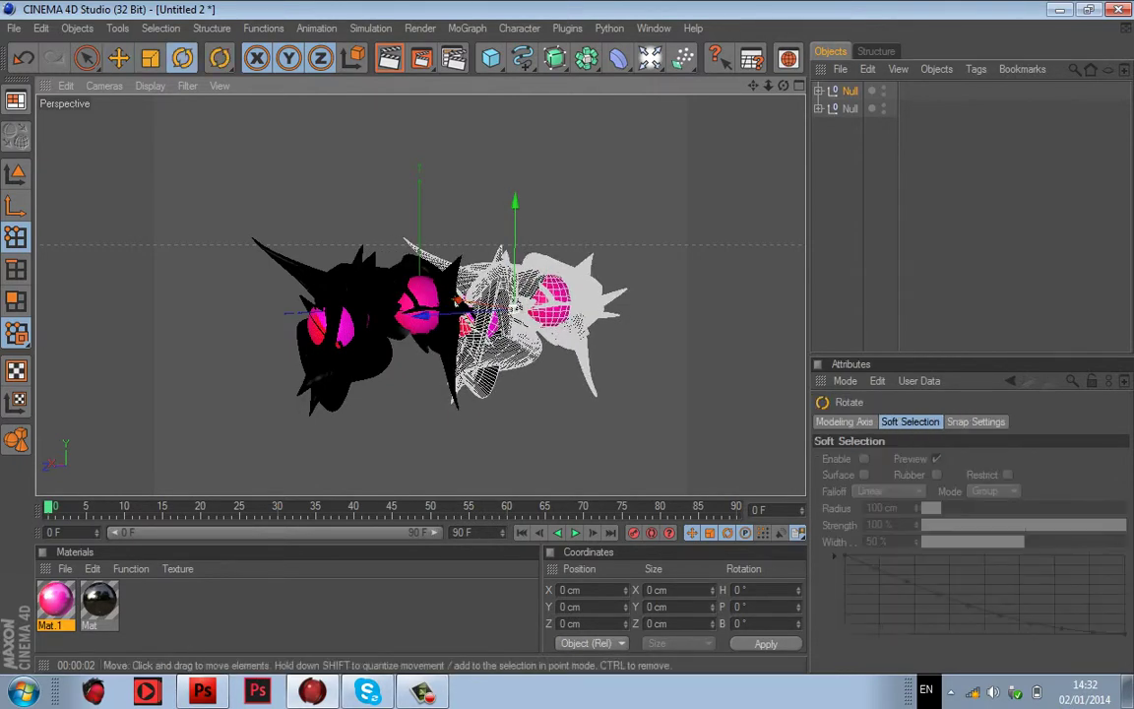
{"action": "left_click_drag", "start_coordinate": [460, 295], "coordinate": [508, 128]}
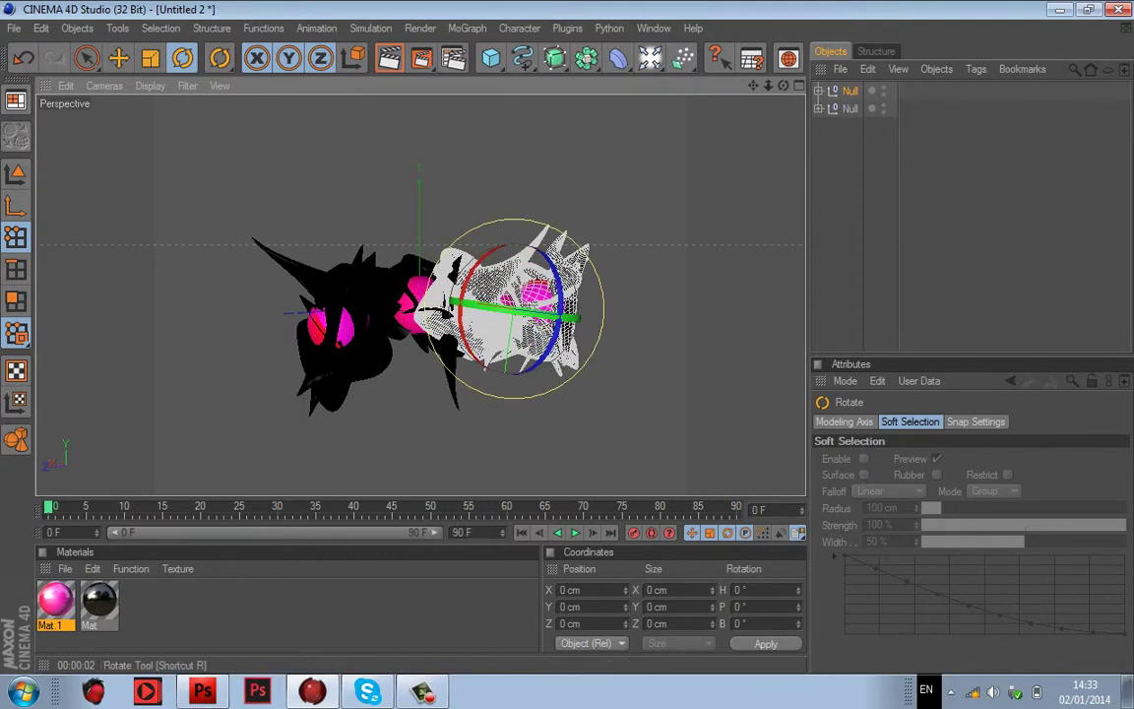
{"action": "left_click", "coordinate": [905, 197]}
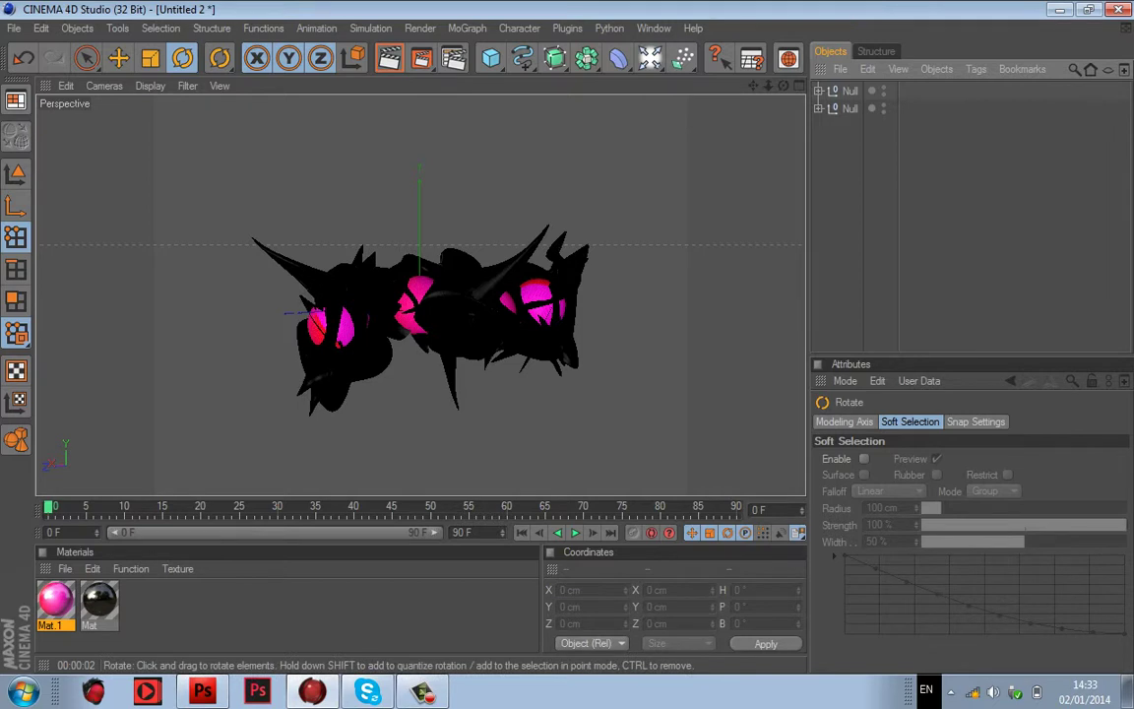
Step: Group the four-shape chain under one null and create a copy of it with Current State to Object
{"action": "mouse_move", "coordinate": [784, 86]}
{"action": "left_mouse_down"}
{"action": "mouse_move", "coordinate": [827, 49]}
{"action": "mouse_move", "coordinate": [768, 112]}
{"action": "mouse_move", "coordinate": [784, 94]}
{"action": "left_mouse_up"}
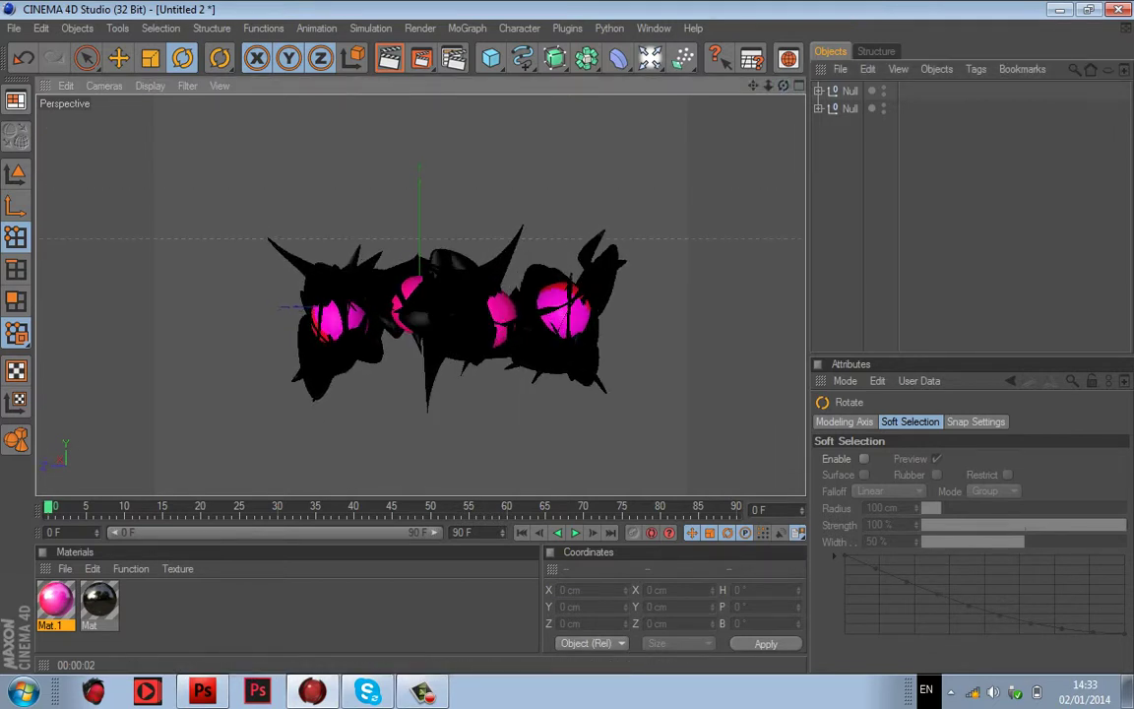
{"action": "key", "text": "ctrl+a"}
{"action": "key", "text": "alt+g"}
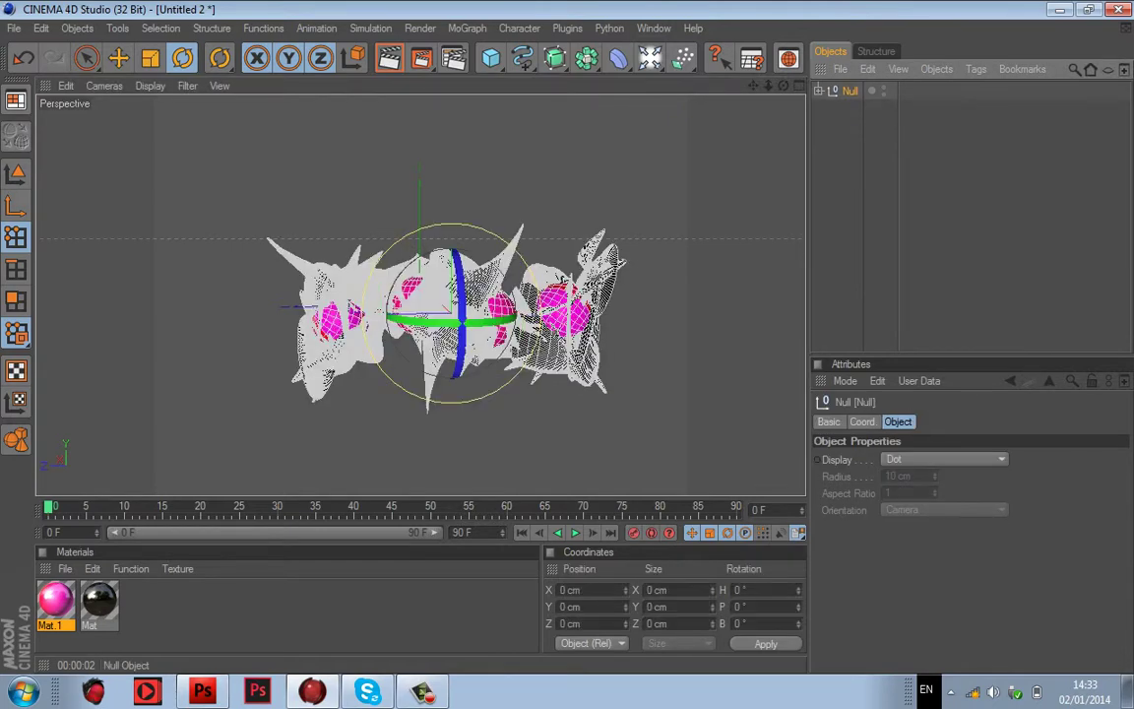
{"action": "right_click", "coordinate": [847, 93]}
{"action": "left_click", "coordinate": [904, 435]}
Step: Move the four-shape copy along positive Z to extend the chain, and rotate it so its spikes differ from the original's
{"action": "key", "text": "e"}
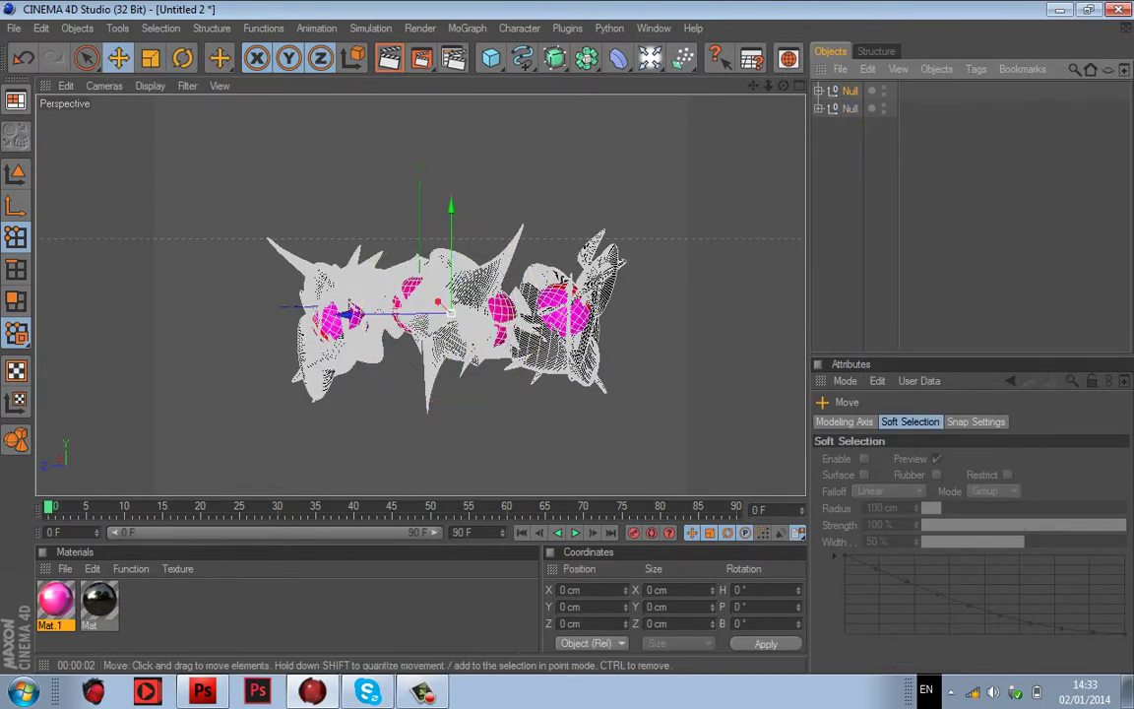
{"action": "left_click_drag", "start_coordinate": [346, 315], "coordinate": [51, 317]}
{"action": "key", "text": "r"}
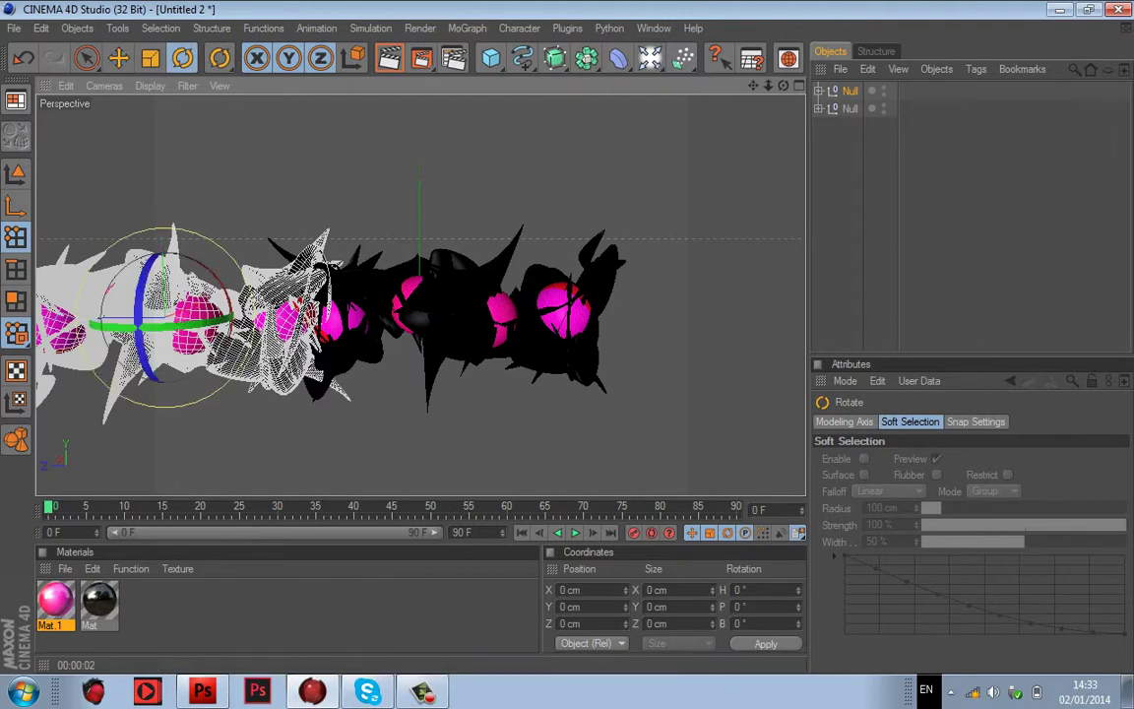
{"action": "left_click_drag", "start_coordinate": [144, 284], "coordinate": [139, 433]}
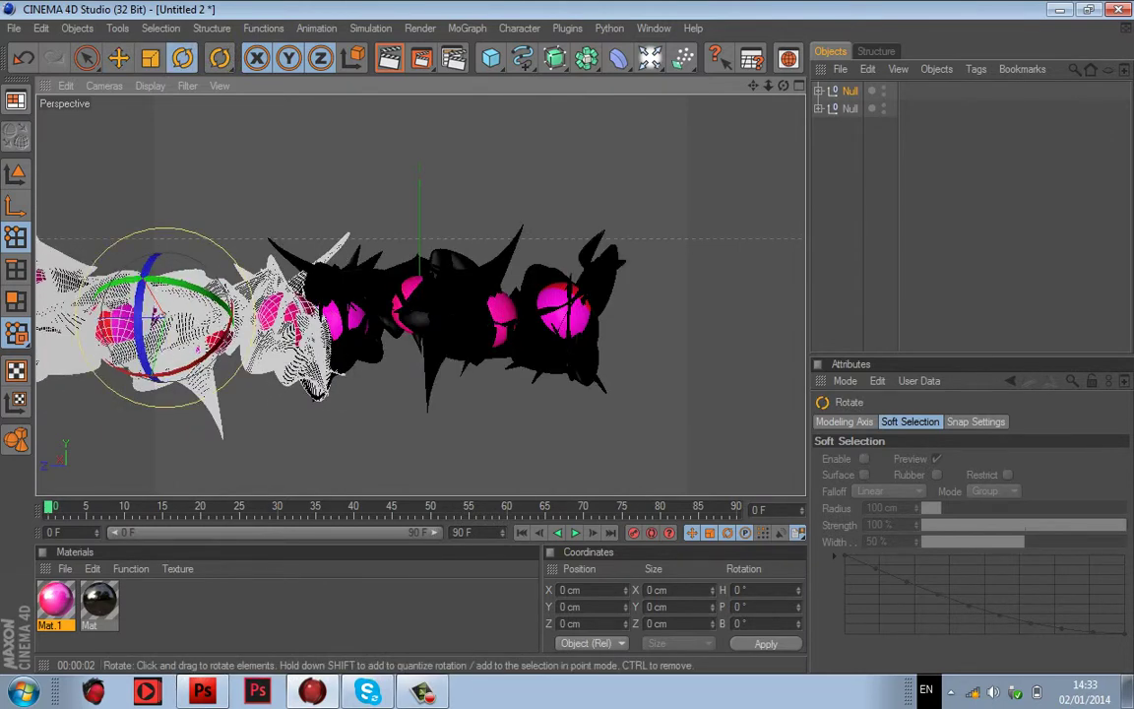
{"action": "left_click_drag", "start_coordinate": [187, 284], "coordinate": [161, 281]}
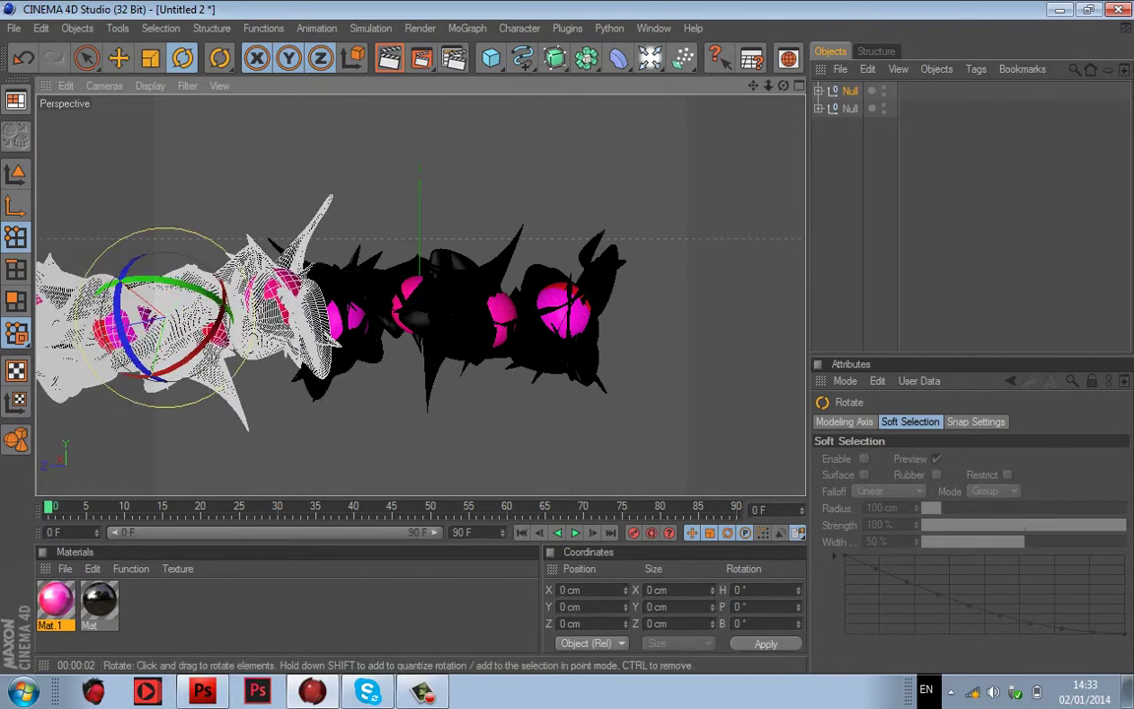
{"action": "left_click", "coordinate": [891, 214]}
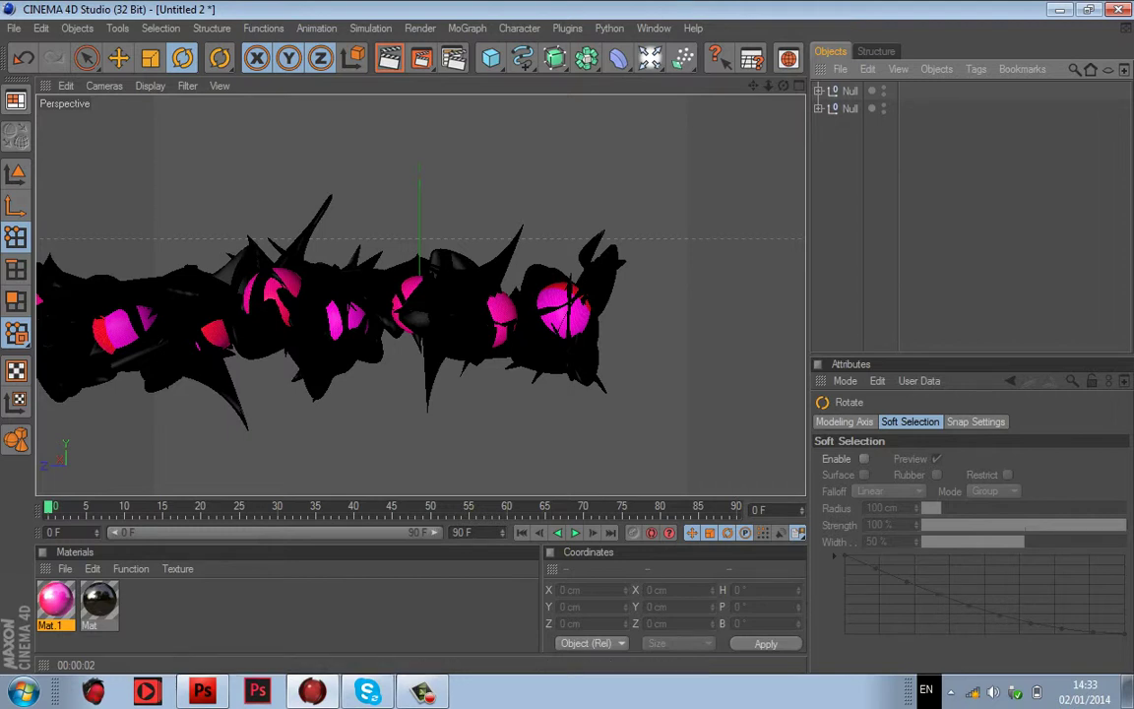
{"action": "scroll", "coordinate": [421, 295], "scroll_direction": "down", "scroll_amount": 2}
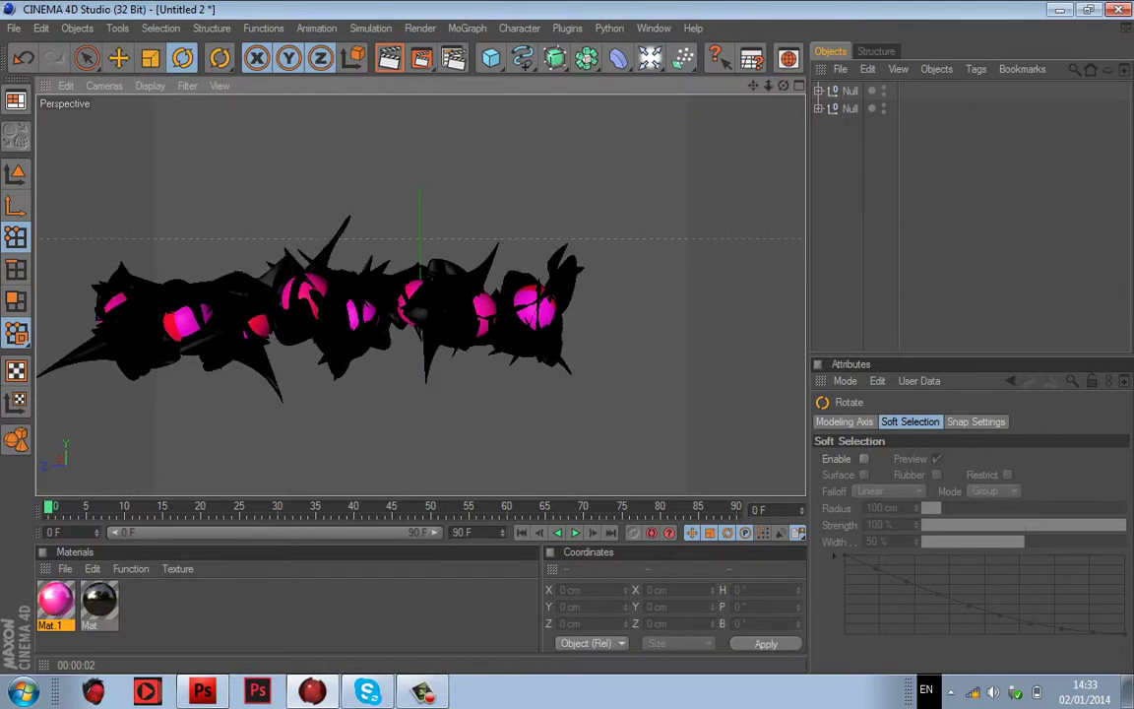
Step: Frame the whole eight-shape chain in the perspective view and render it in the viewport
{"action": "left_click_drag", "start_coordinate": [753, 86], "coordinate": [664, 77]}
{"action": "left_click_drag", "start_coordinate": [778, 55], "coordinate": [845, 31]}
{"action": "left_click_drag", "start_coordinate": [753, 85], "coordinate": [756, 86]}
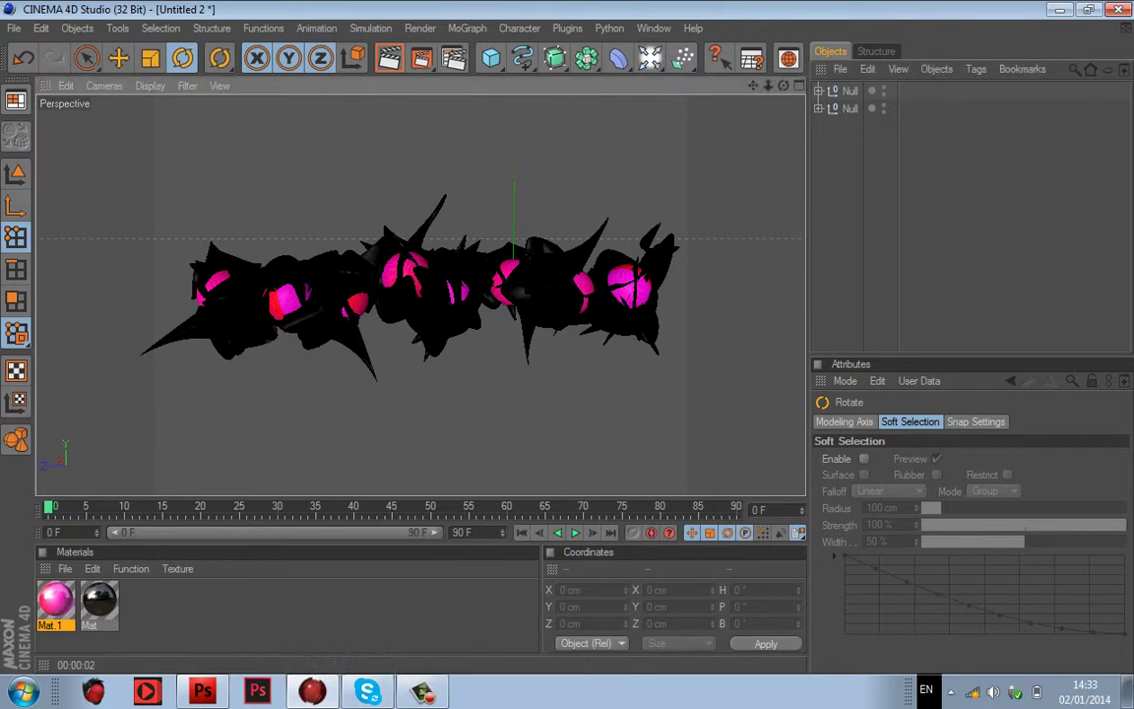
{"action": "left_click", "coordinate": [390, 59]}
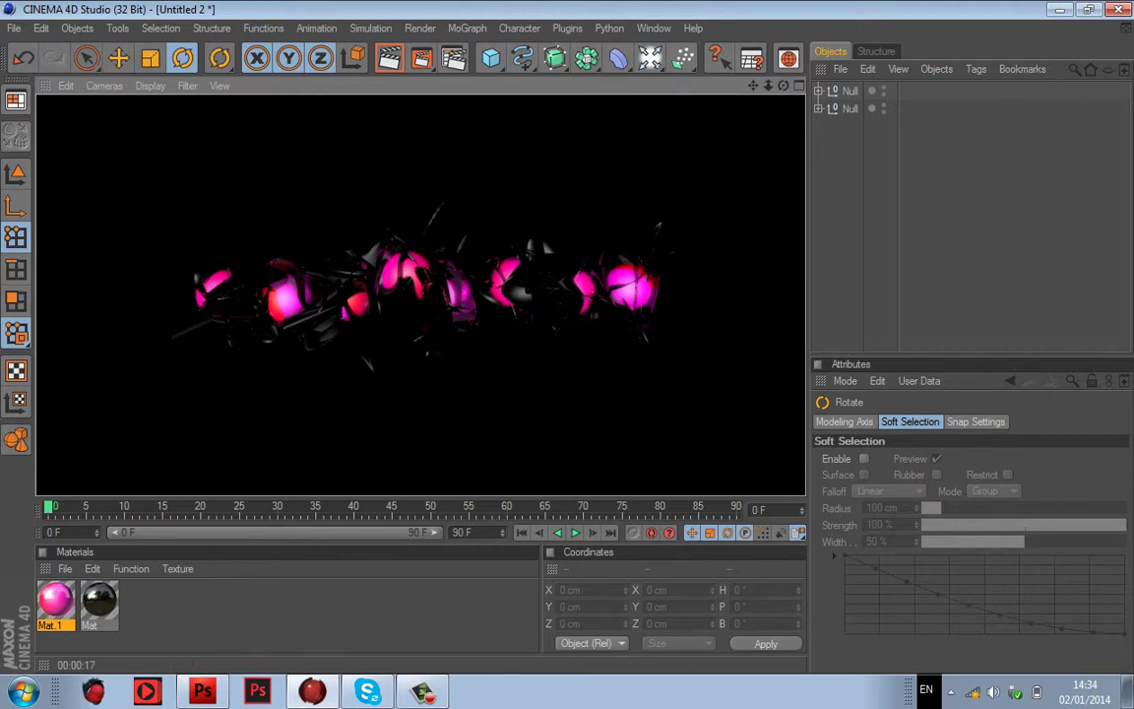
Step: Remove the red knot from Mat.1's colour gradient, leaving only magenta, and render the chain in the viewport
{"action": "double_click", "coordinate": [56, 600]}
{"action": "left_click", "coordinate": [287, 305]}
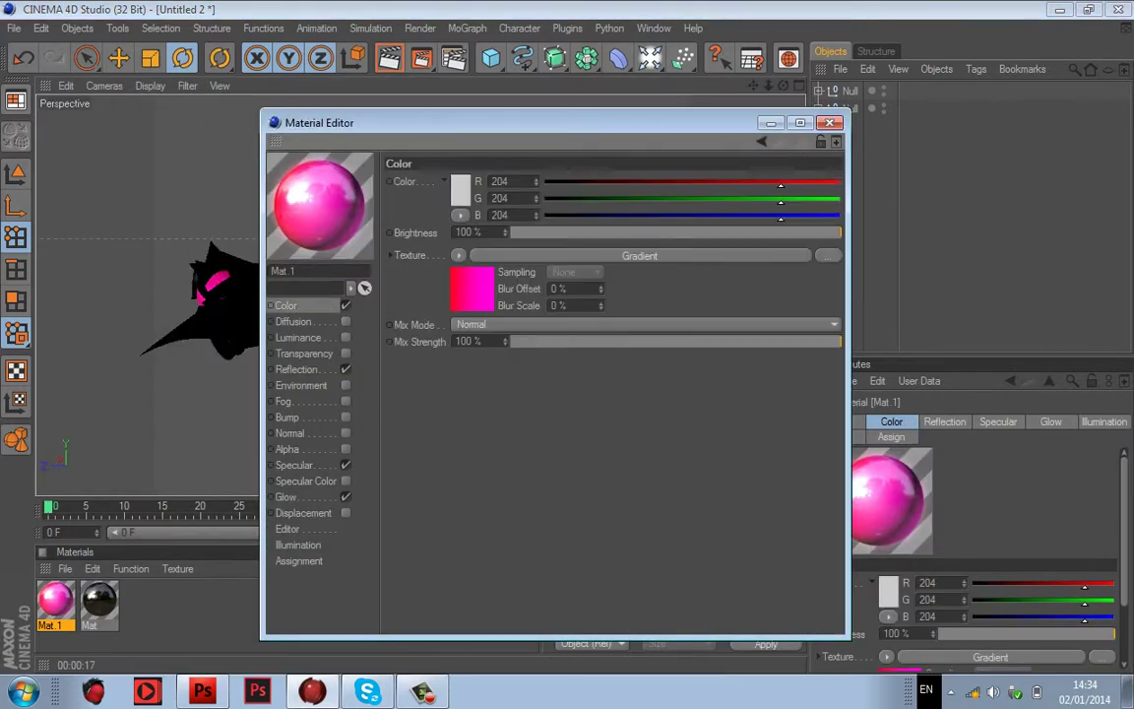
{"action": "left_click", "coordinate": [471, 288]}
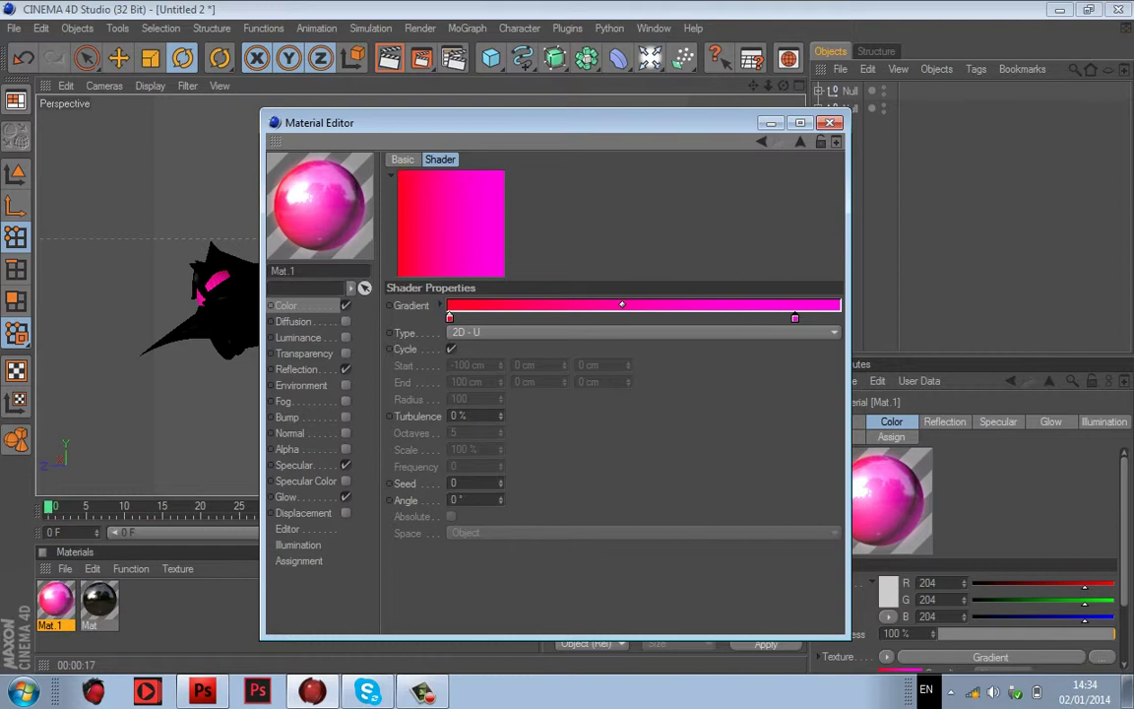
{"action": "right_click", "coordinate": [450, 319]}
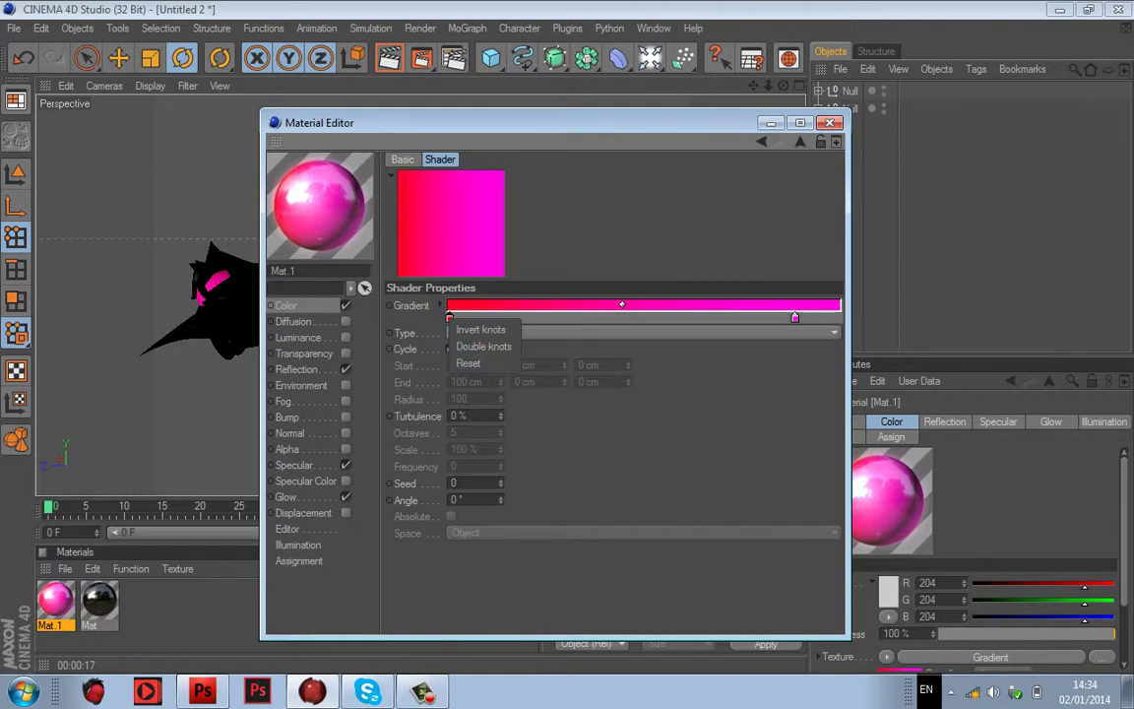
{"action": "left_click", "coordinate": [450, 318]}
{"action": "left_click_drag", "start_coordinate": [450, 318], "coordinate": [450, 359]}
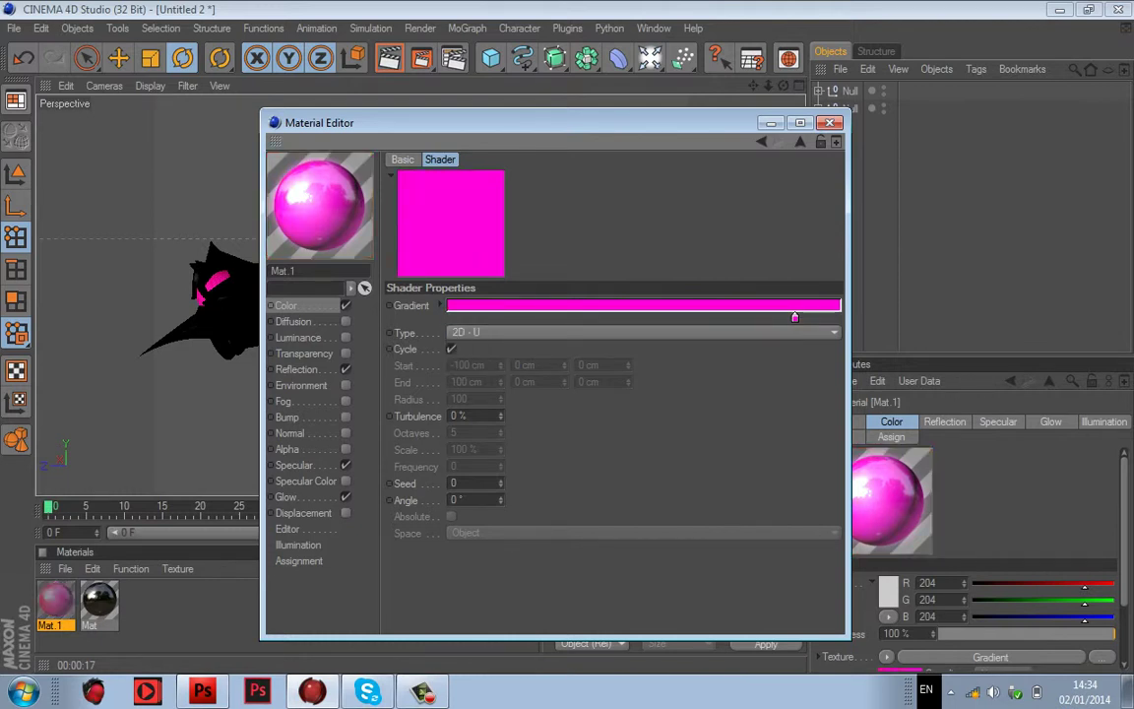
{"action": "left_click", "coordinate": [829, 123]}
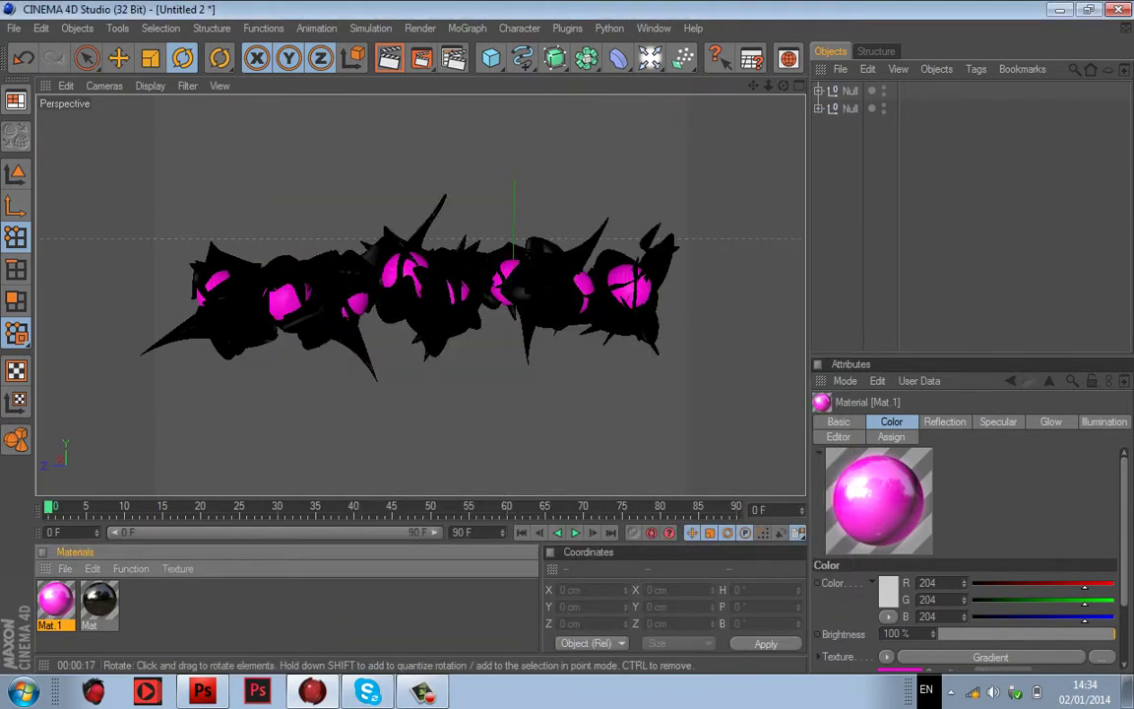
{"action": "left_click", "coordinate": [390, 58]}
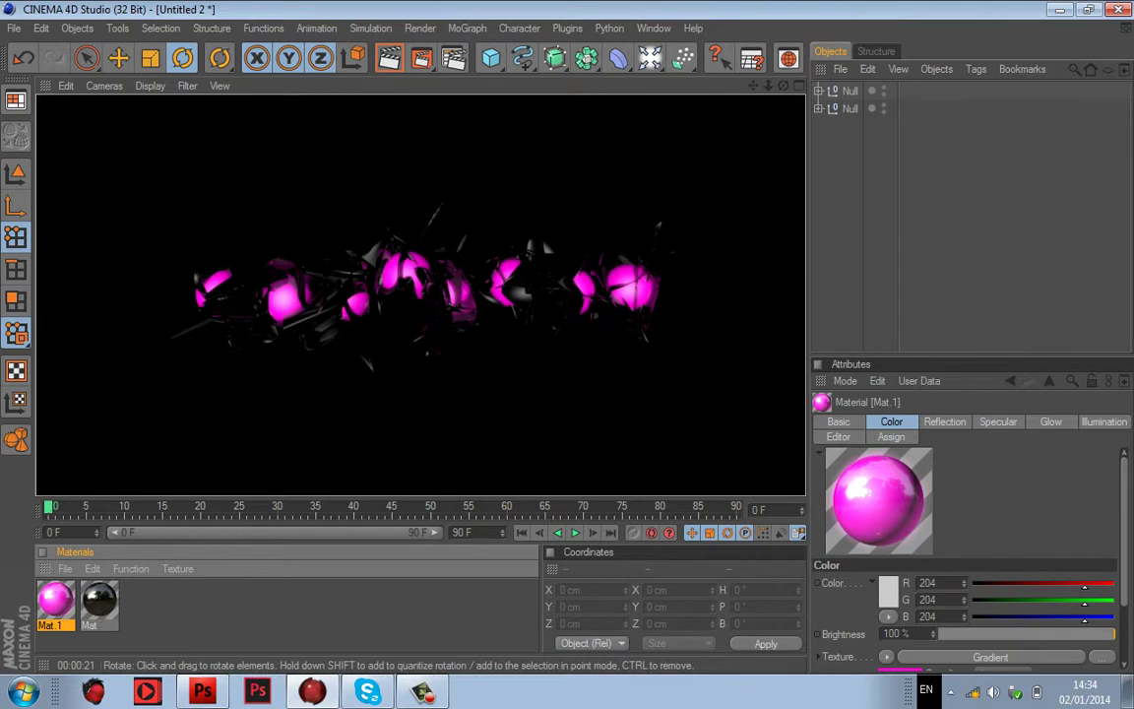
Step: Clear the scene by deleting both null groups and the two materials
{"action": "left_click", "coordinate": [964, 226]}
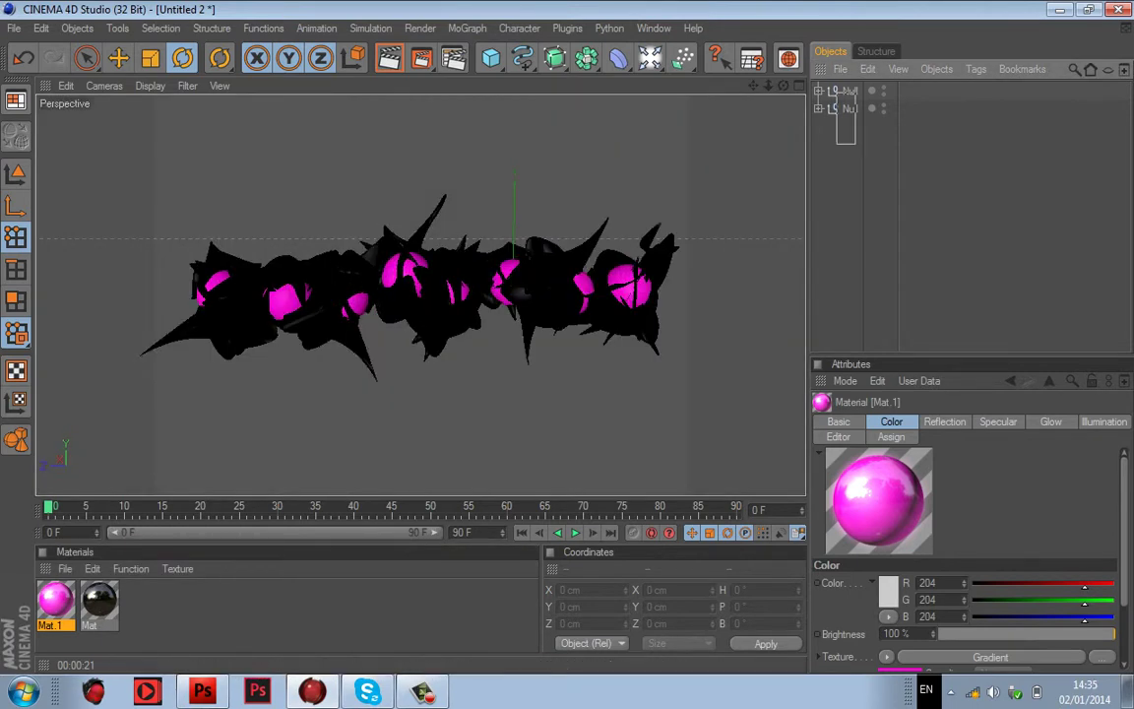
{"action": "key", "text": "ctrl+a"}
{"action": "key", "text": "Delete"}
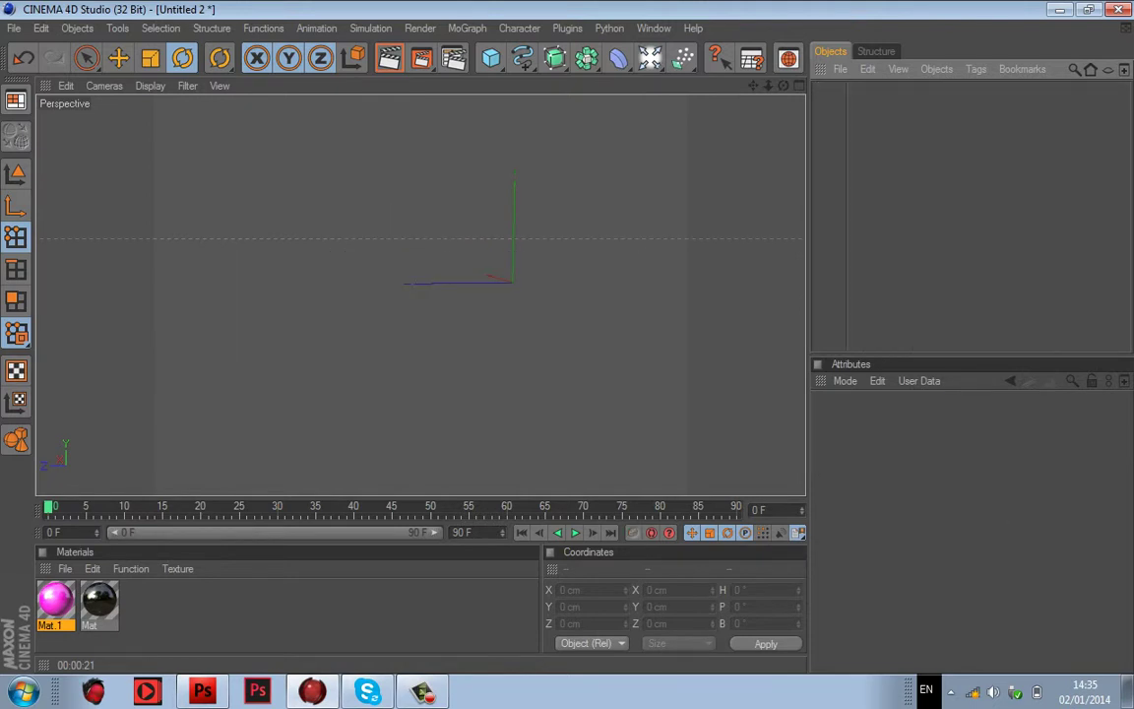
{"action": "left_click_drag", "start_coordinate": [784, 86], "coordinate": [876, 105]}
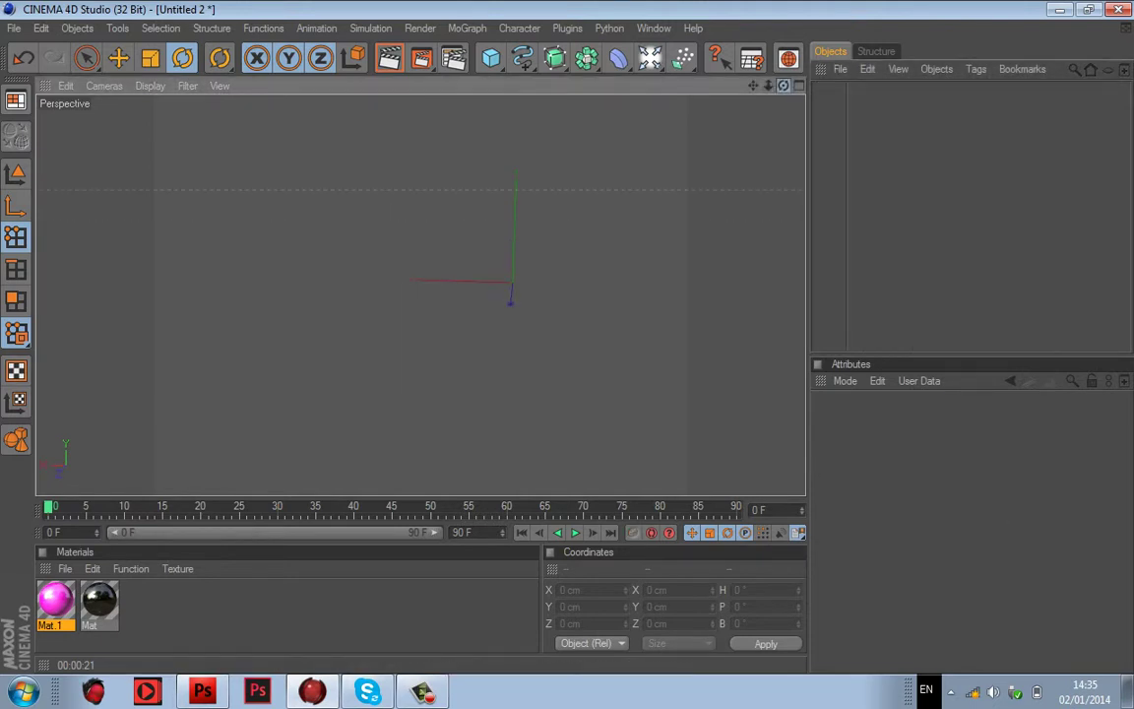
{"action": "left_click_drag", "start_coordinate": [783, 86], "coordinate": [853, 61]}
{"action": "left_click_drag", "start_coordinate": [753, 85], "coordinate": [664, 108]}
{"action": "left_click_drag", "start_coordinate": [784, 85], "coordinate": [698, 125]}
{"action": "left_click_drag", "start_coordinate": [753, 86], "coordinate": [793, 86]}
{"action": "left_click_drag", "start_coordinate": [753, 85], "coordinate": [775, 70]}
{"action": "key", "text": "ctrl+a"}
{"action": "key", "text": "Delete"}
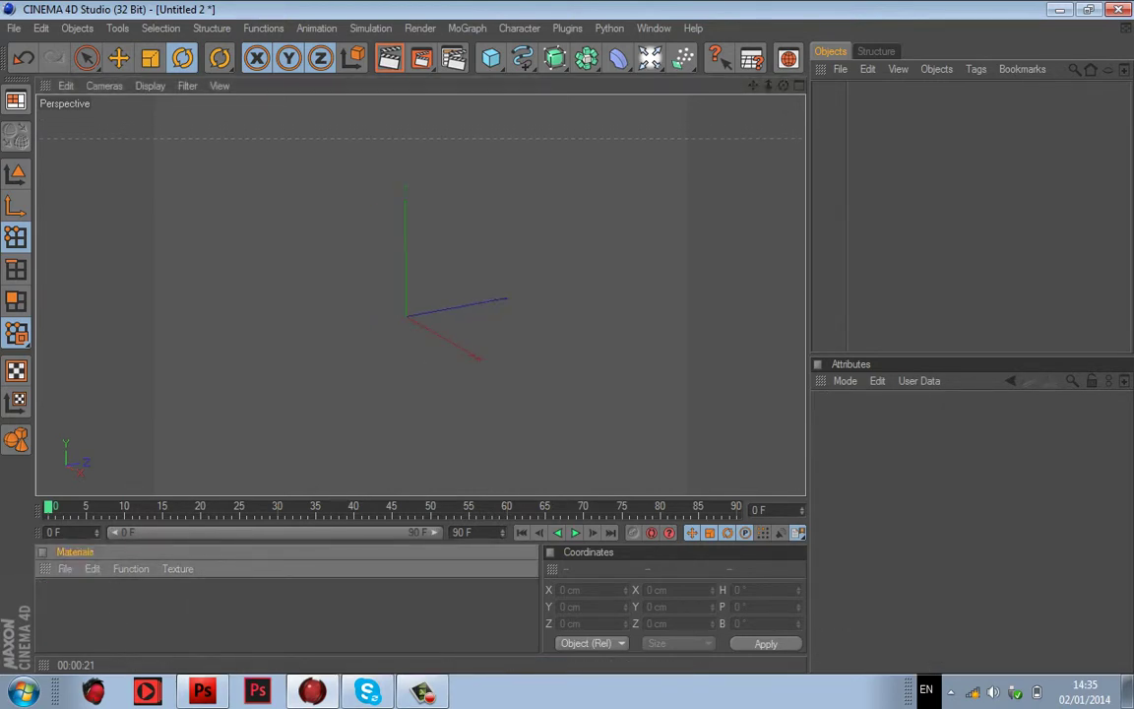
Step: Add a Tube primitive to the empty scene in the perspective view
{"action": "left_click", "coordinate": [799, 86]}
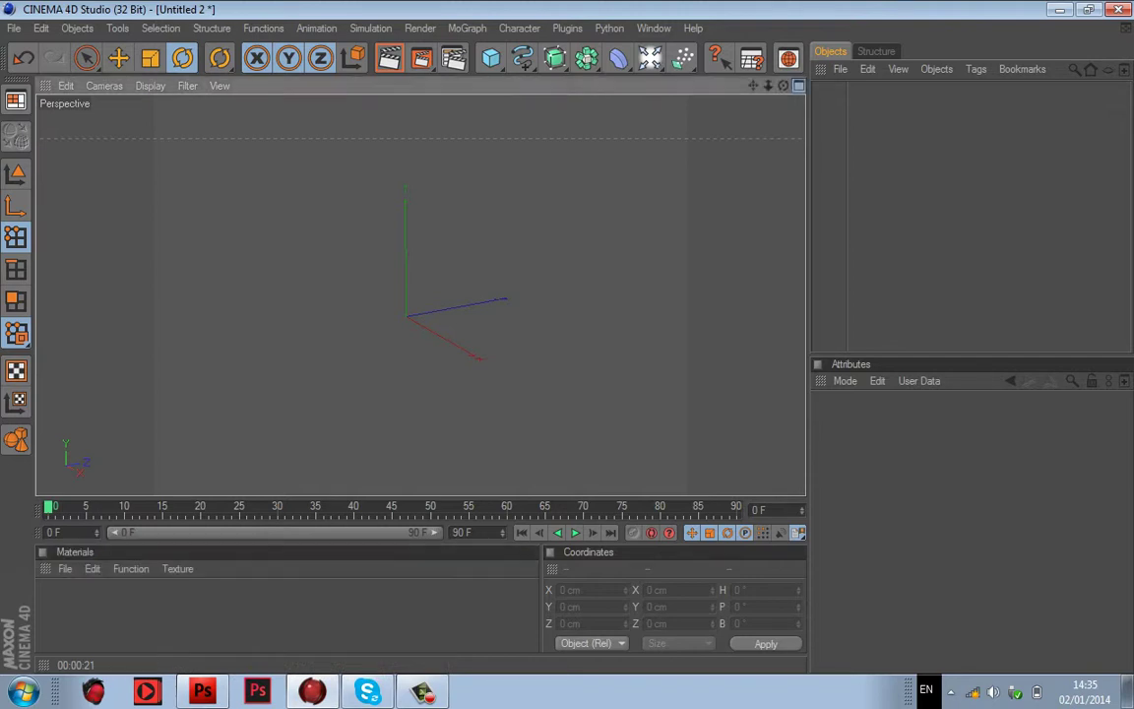
{"action": "key", "text": "F5"}
{"action": "left_click", "coordinate": [522, 58]}
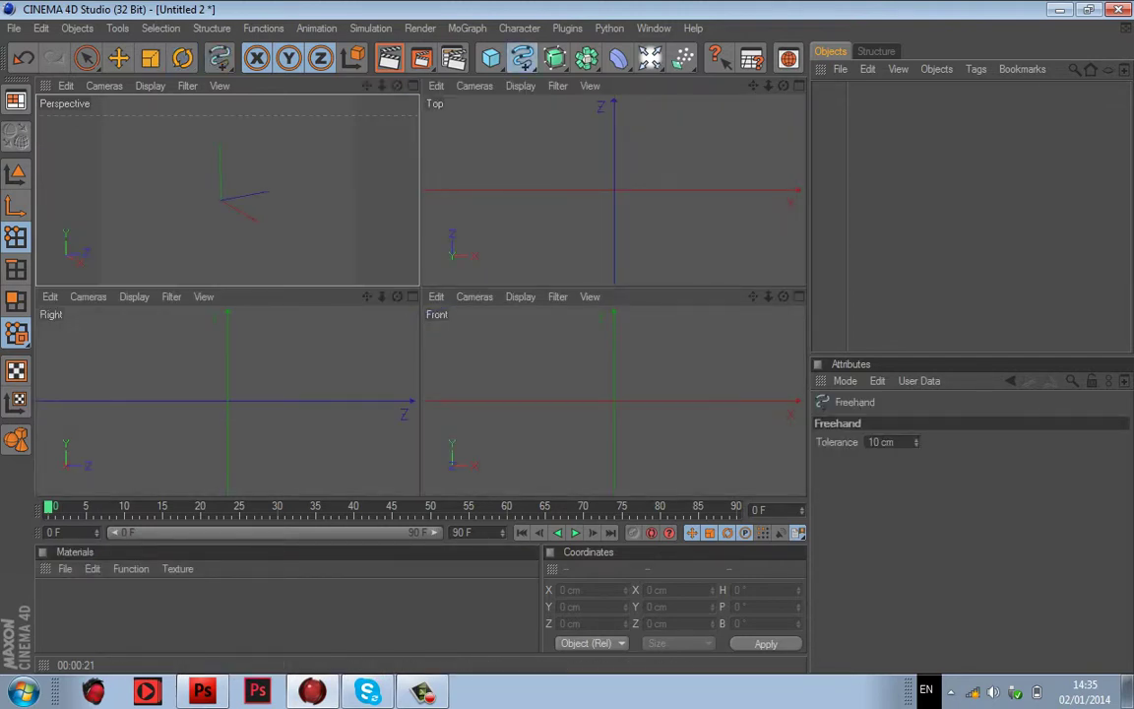
{"action": "key", "text": "F1"}
{"action": "left_click", "coordinate": [490, 58]}
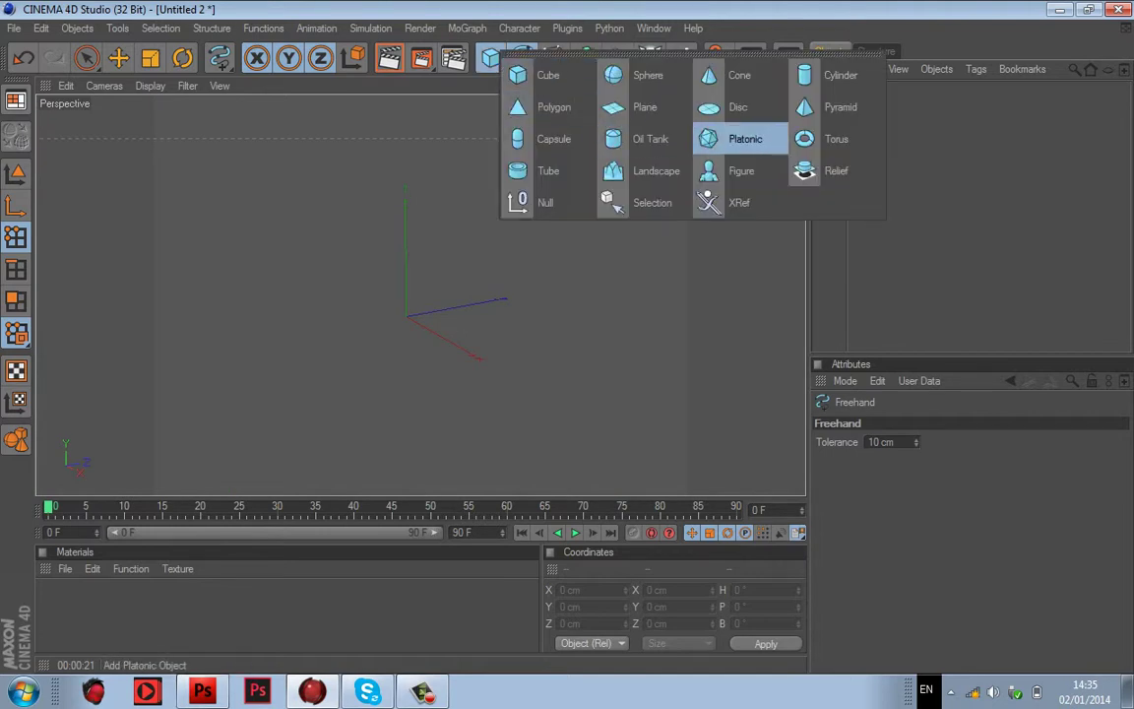
{"action": "left_click", "coordinate": [541, 171]}
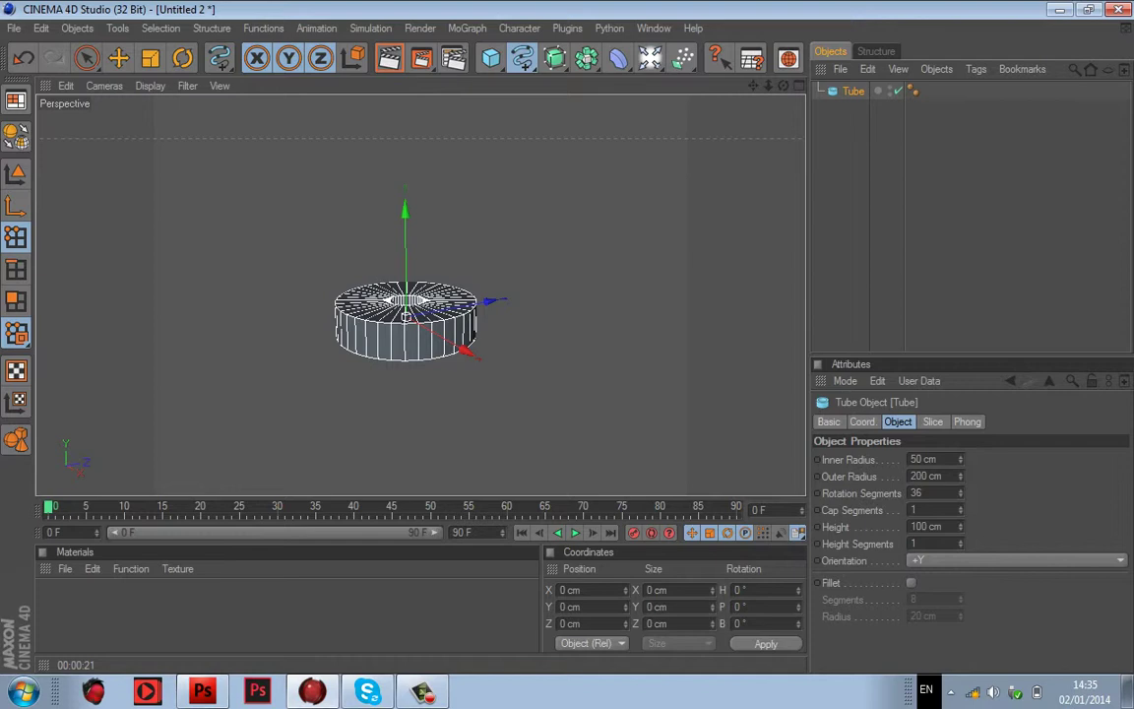
Step: Set the tube's rotation segments and cap segments to 8 each
{"action": "mouse_move", "coordinate": [961, 493]}
{"action": "left_mouse_down"}
{"action": "mouse_move", "coordinate": [961, 480]}
{"action": "mouse_move", "coordinate": [960, 505]}
{"action": "left_mouse_up"}
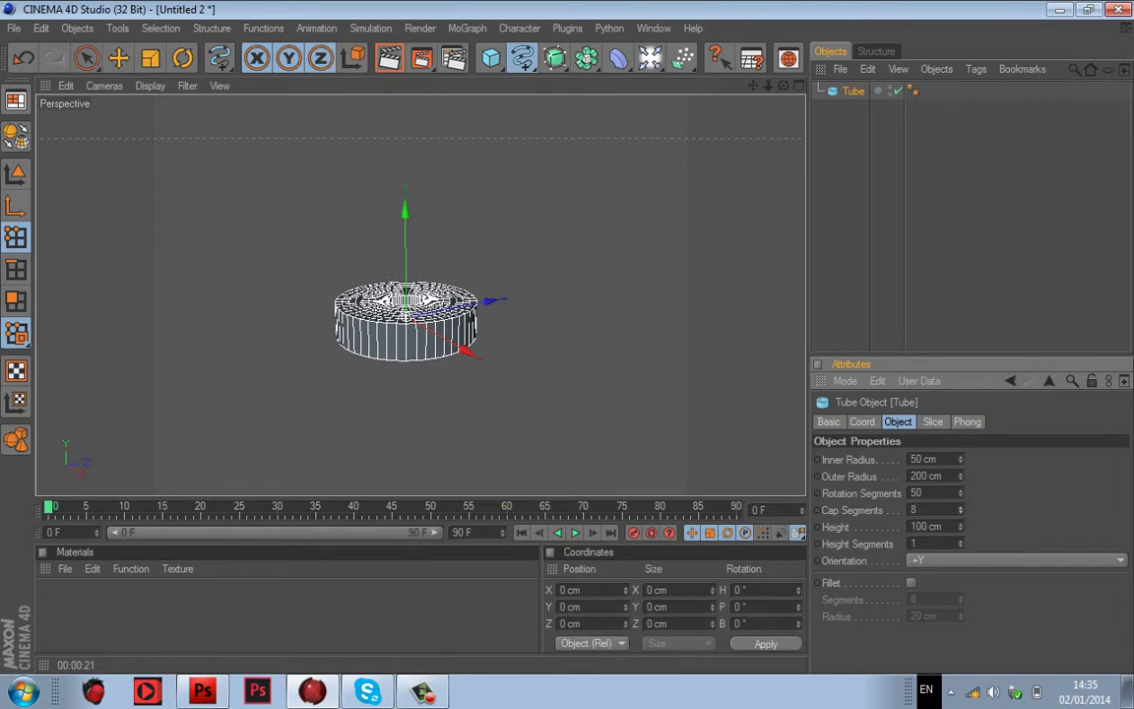
{"action": "left_click_drag", "start_coordinate": [960, 492], "coordinate": [960, 505]}
{"action": "left_click", "coordinate": [945, 236]}
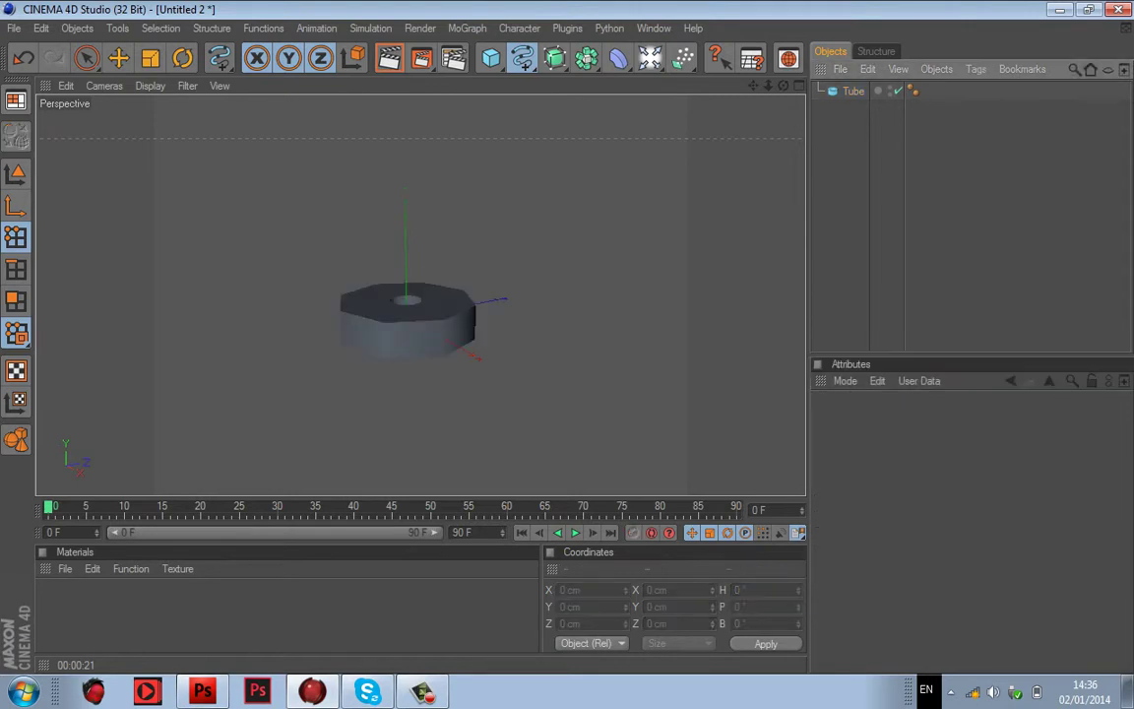
Step: Switch to edge mode and make the tube editable
{"action": "mouse_move", "coordinate": [784, 86]}
{"action": "left_mouse_down"}
{"action": "mouse_move", "coordinate": [832, 20]}
{"action": "mouse_move", "coordinate": [802, 3]}
{"action": "mouse_move", "coordinate": [819, 15]}
{"action": "mouse_move", "coordinate": [813, 61]}
{"action": "left_mouse_up"}
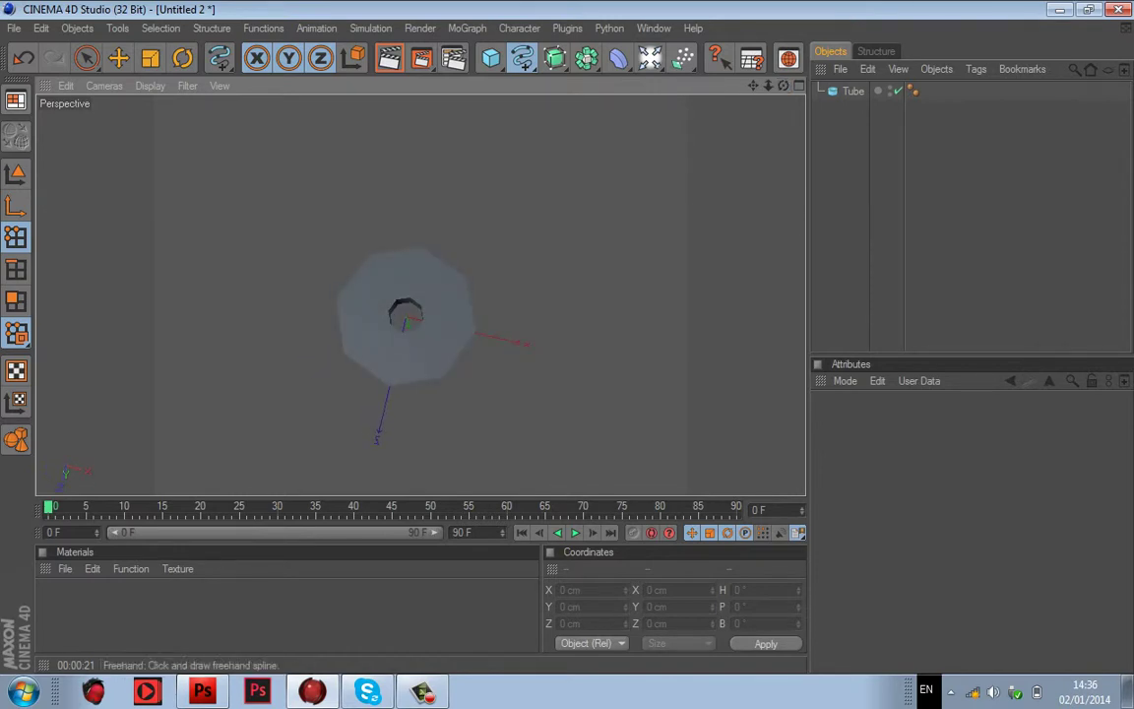
{"action": "left_click", "coordinate": [16, 268]}
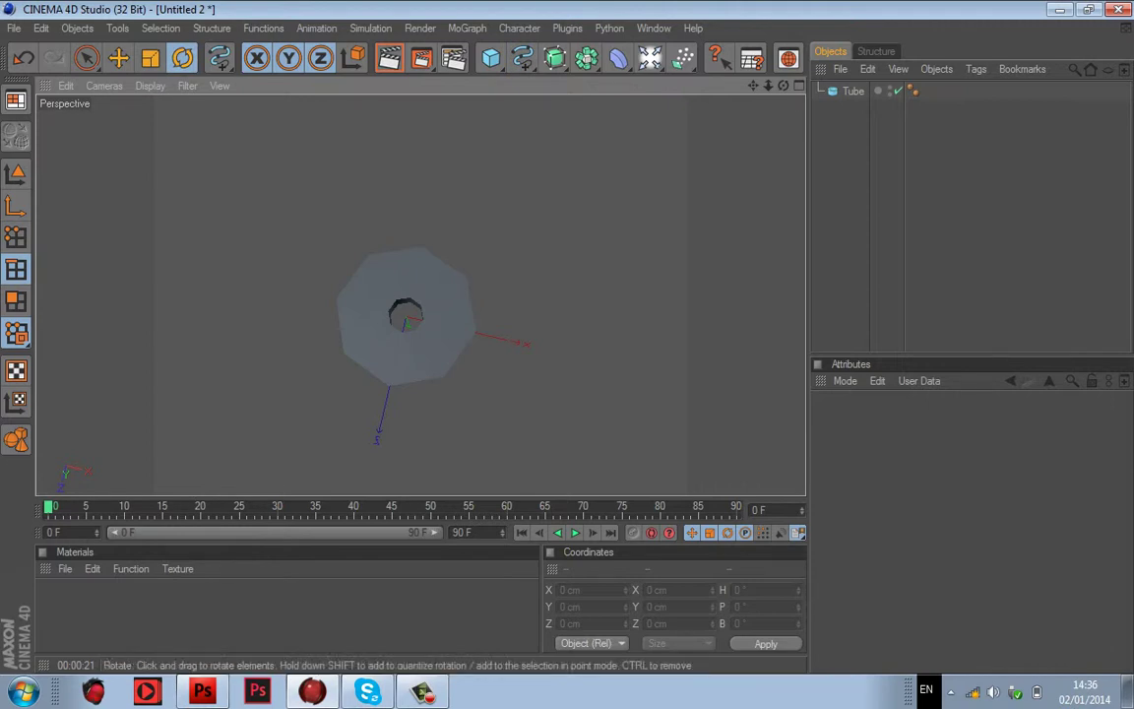
{"action": "left_click", "coordinate": [263, 29]}
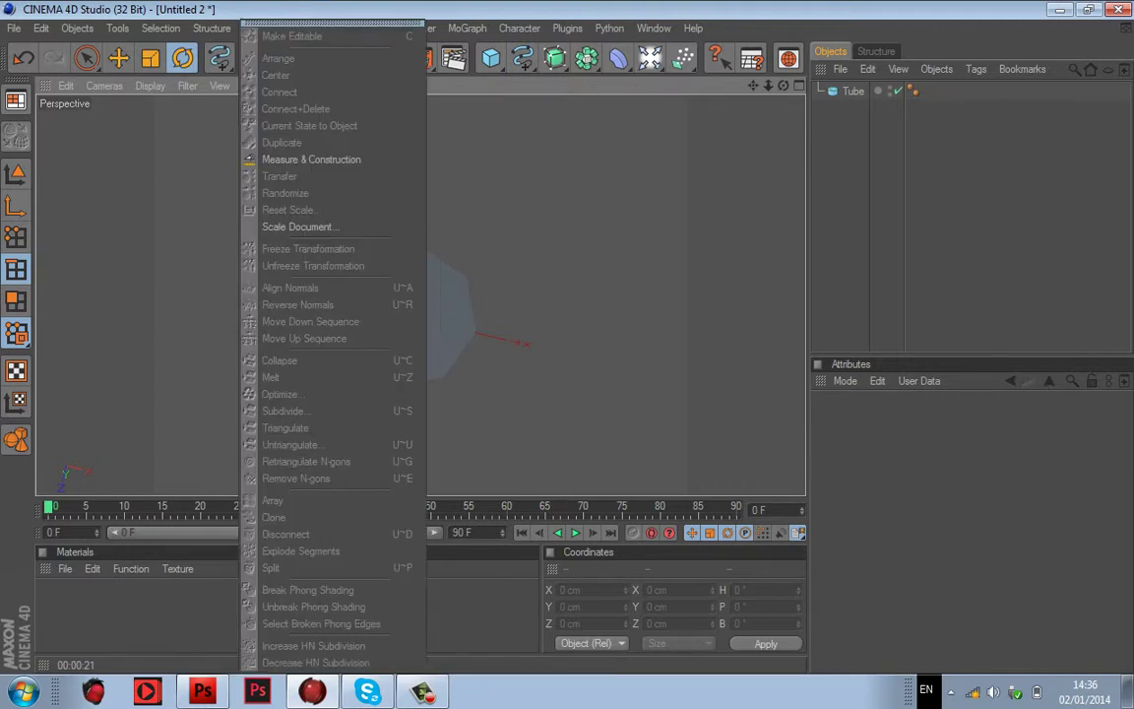
{"action": "left_click", "coordinate": [261, 29]}
{"action": "left_click", "coordinate": [852, 91]}
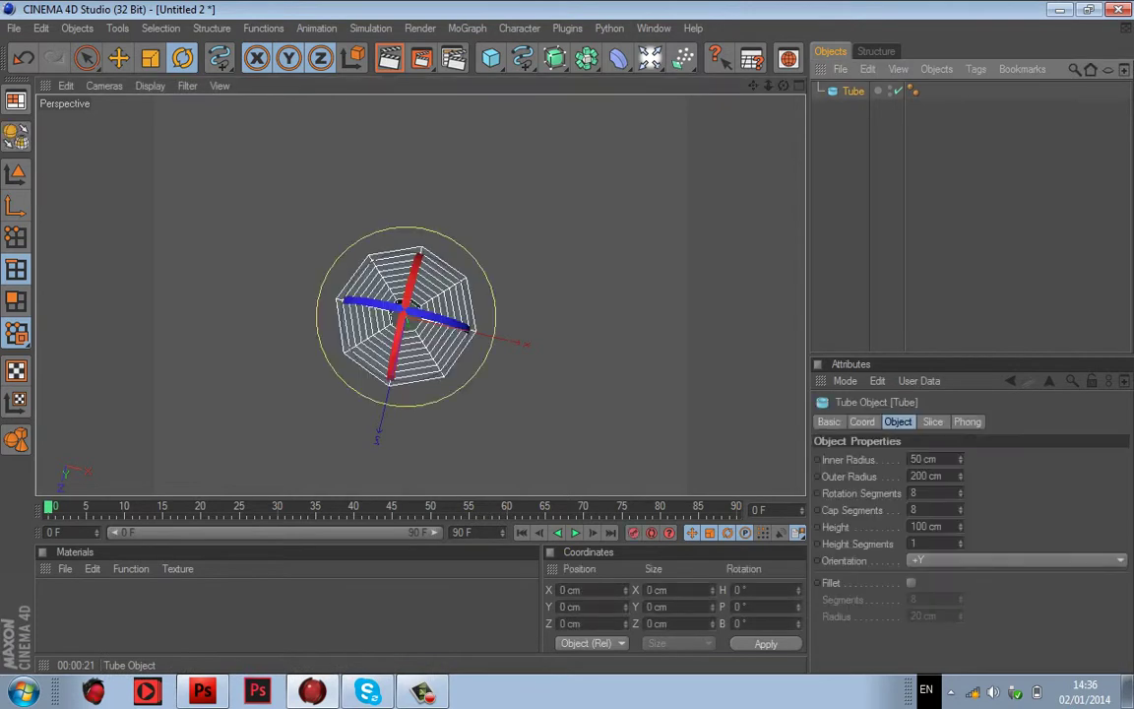
{"action": "left_click", "coordinate": [264, 29]}
{"action": "left_click", "coordinate": [278, 36]}
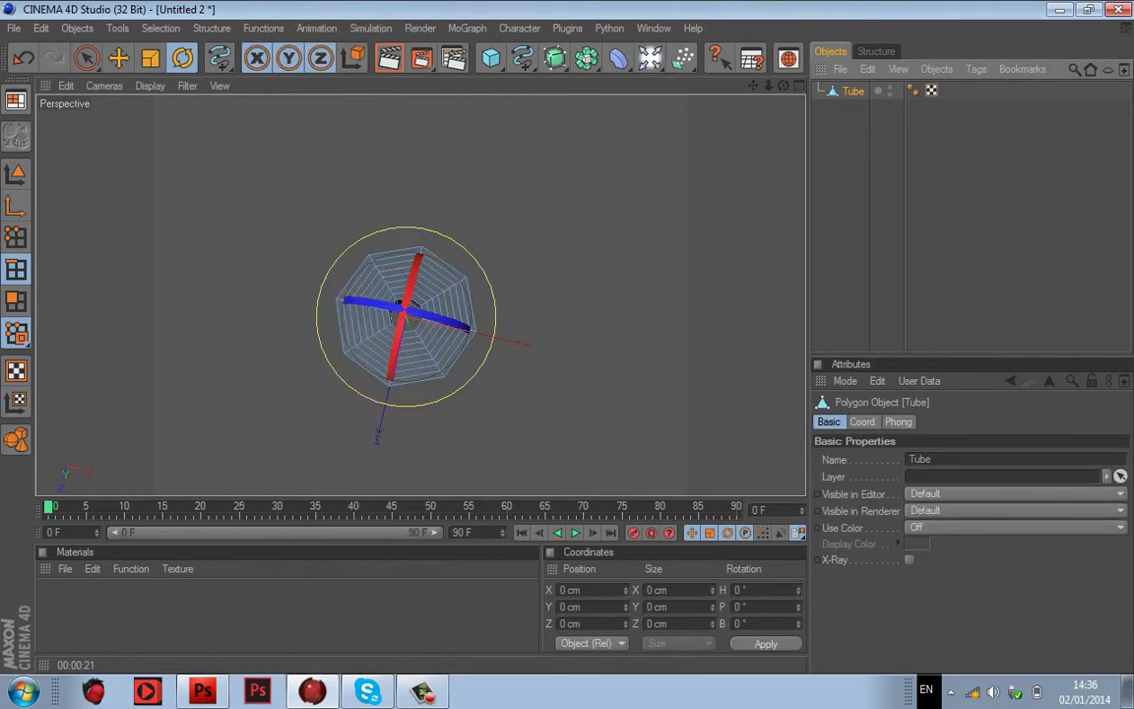
Step: Extrude the tube's edges with the Extrude tool by an offset of about 87 cm
{"action": "left_click", "coordinate": [160, 27]}
{"action": "left_click", "coordinate": [226, 377]}
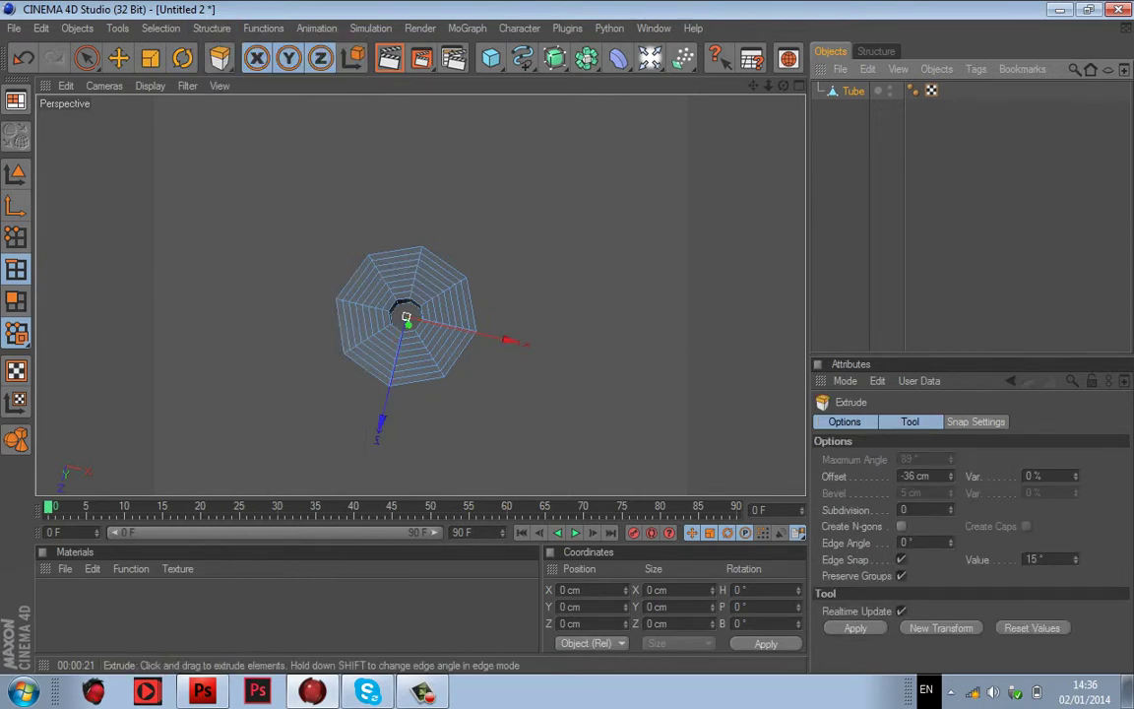
{"action": "left_click_drag", "start_coordinate": [783, 86], "coordinate": [729, 39]}
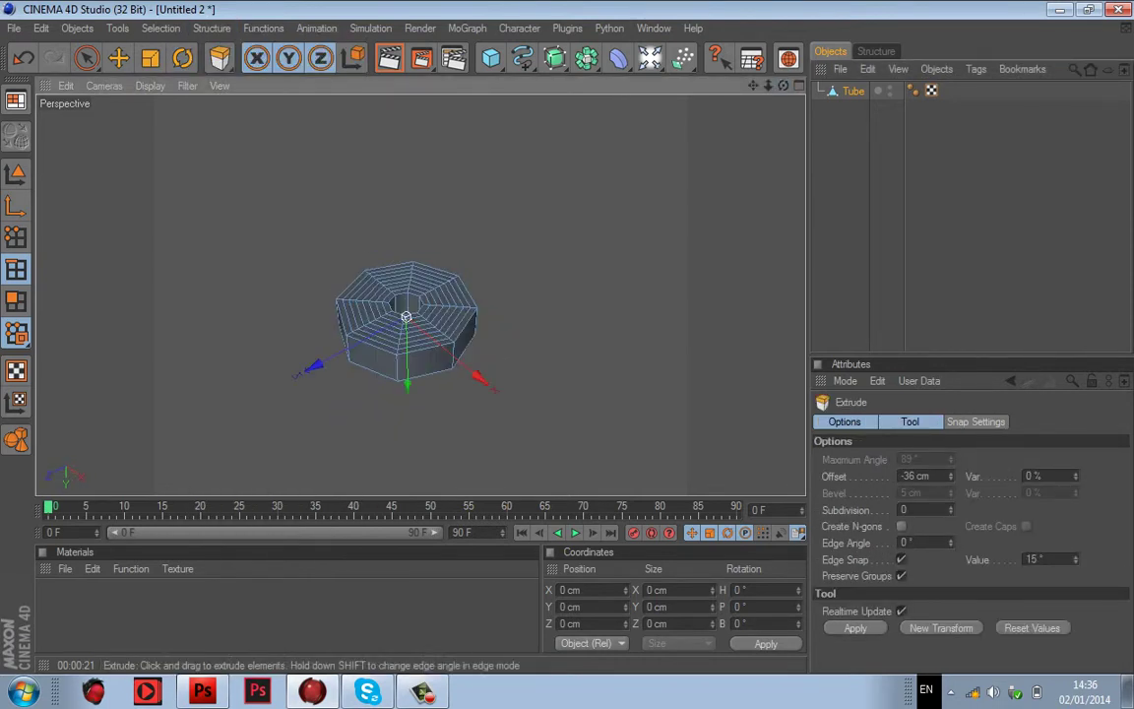
{"action": "left_click_drag", "start_coordinate": [426, 347], "coordinate": [511, 347]}
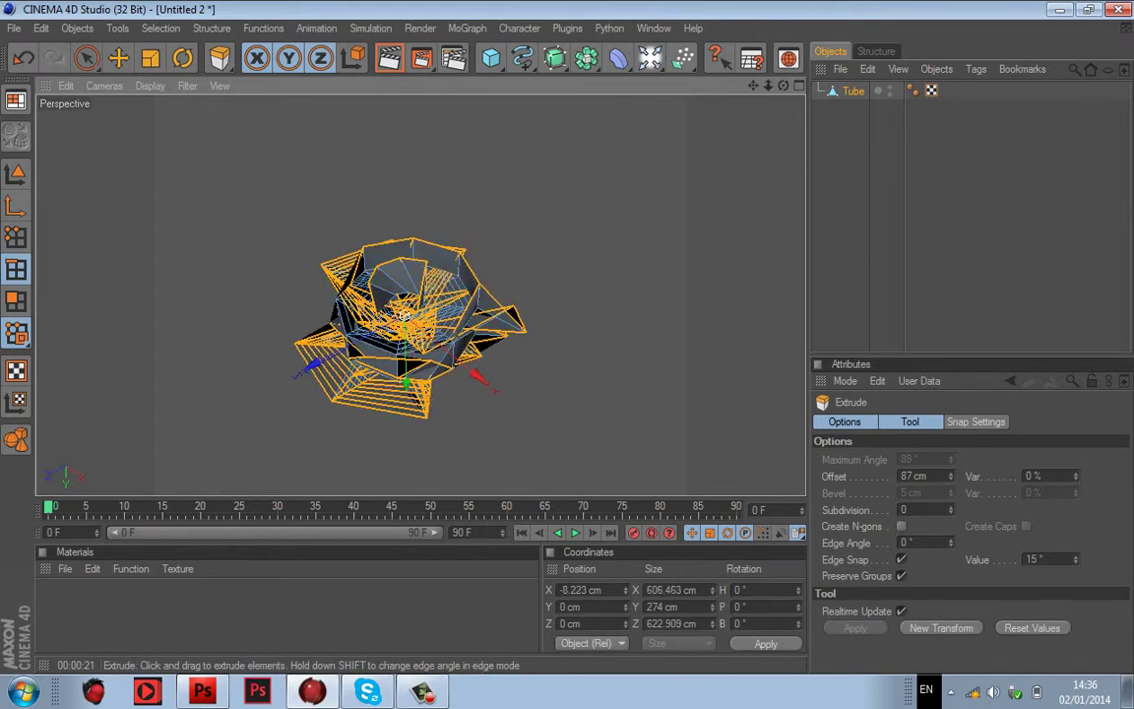
Step: Try extruding the selected edges further with offsets of about 3 cm and 10 cm, and undo these extrusions
{"action": "left_click_drag", "start_coordinate": [783, 86], "coordinate": [733, 86]}
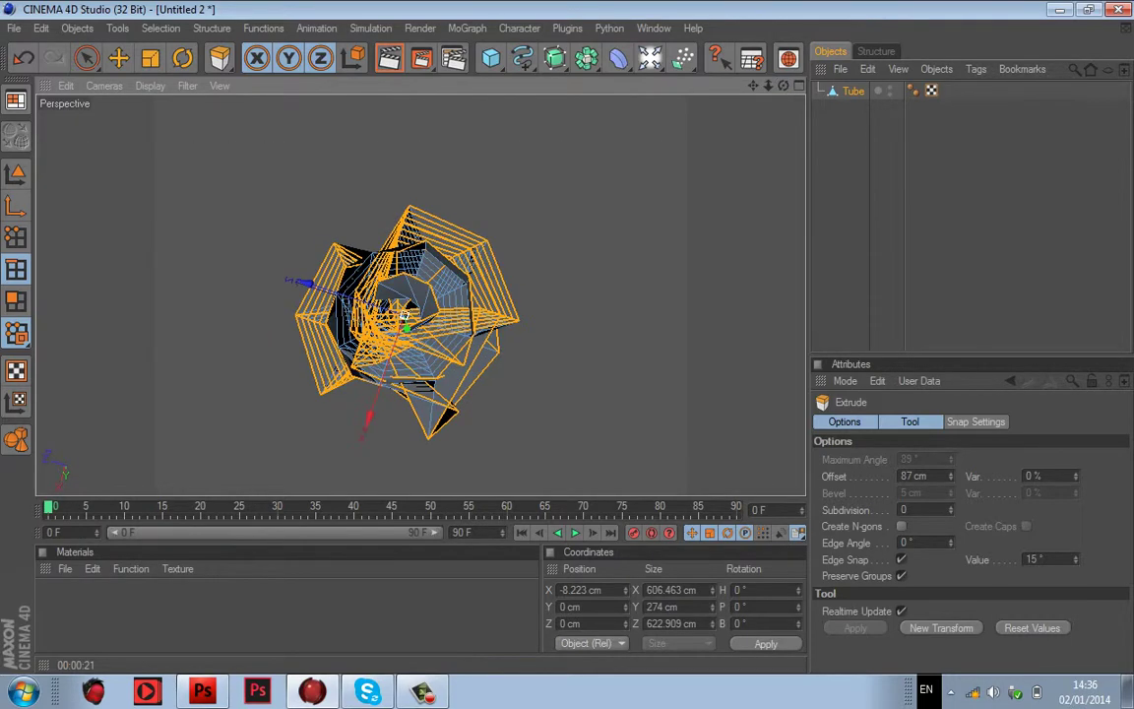
{"action": "left_click_drag", "start_coordinate": [499, 288], "coordinate": [503, 288]}
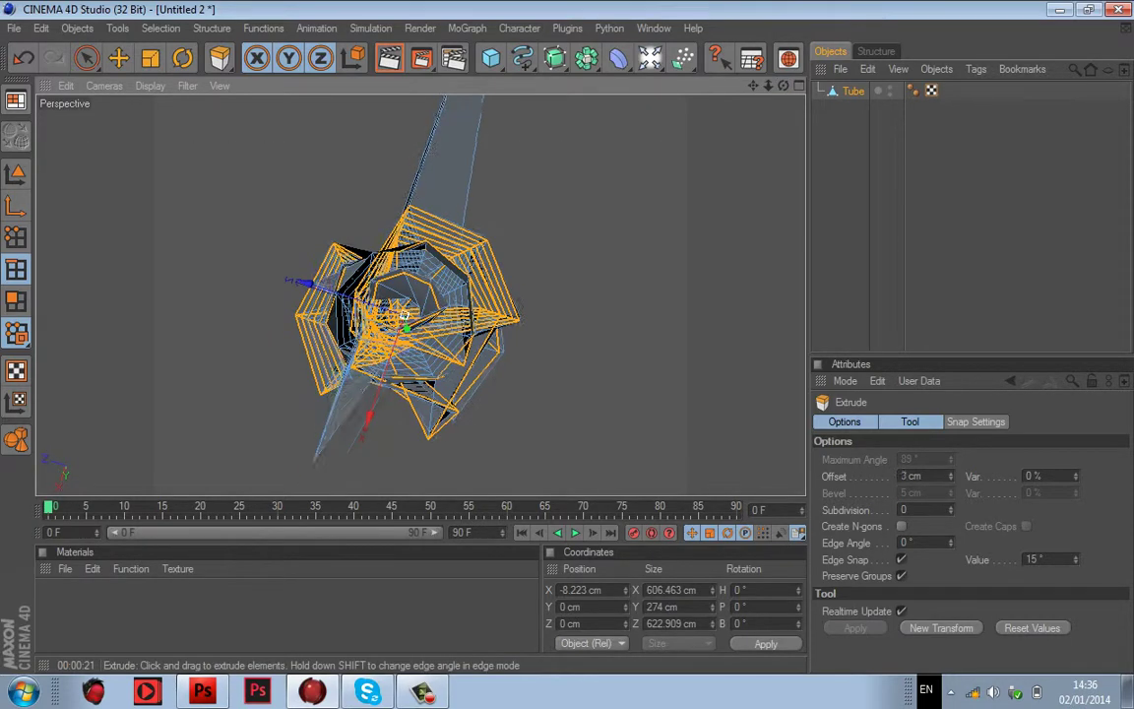
{"action": "left_click_drag", "start_coordinate": [404, 316], "coordinate": [453, 174]}
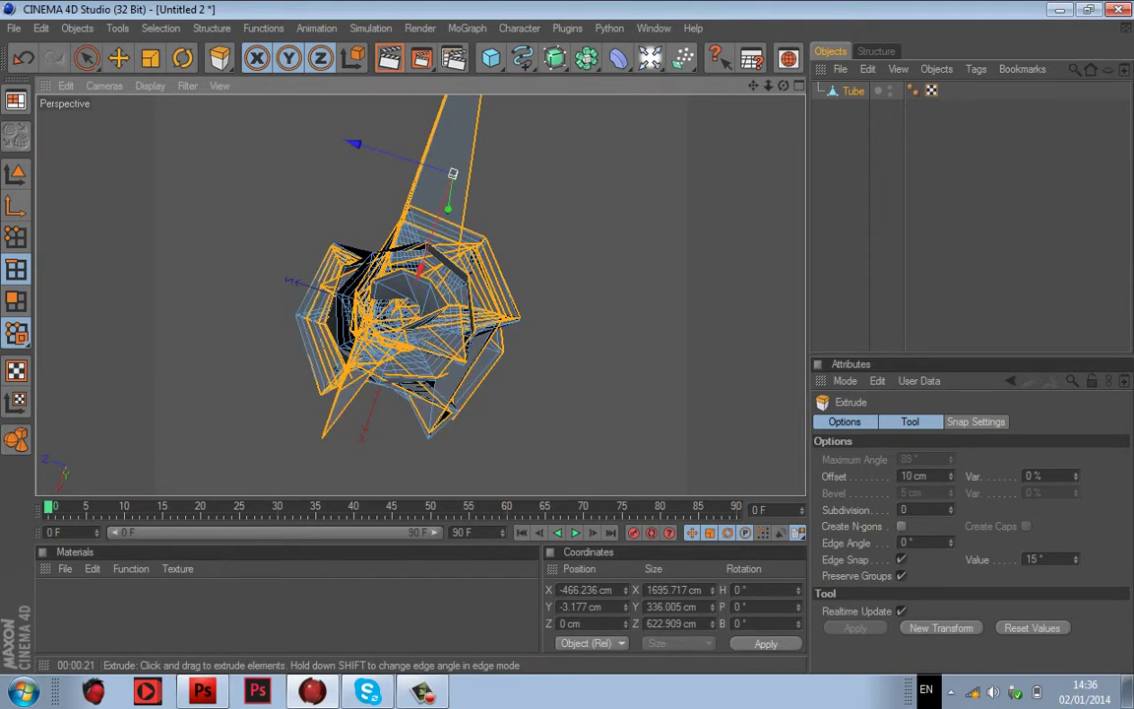
{"action": "left_click_drag", "start_coordinate": [783, 85], "coordinate": [858, 163]}
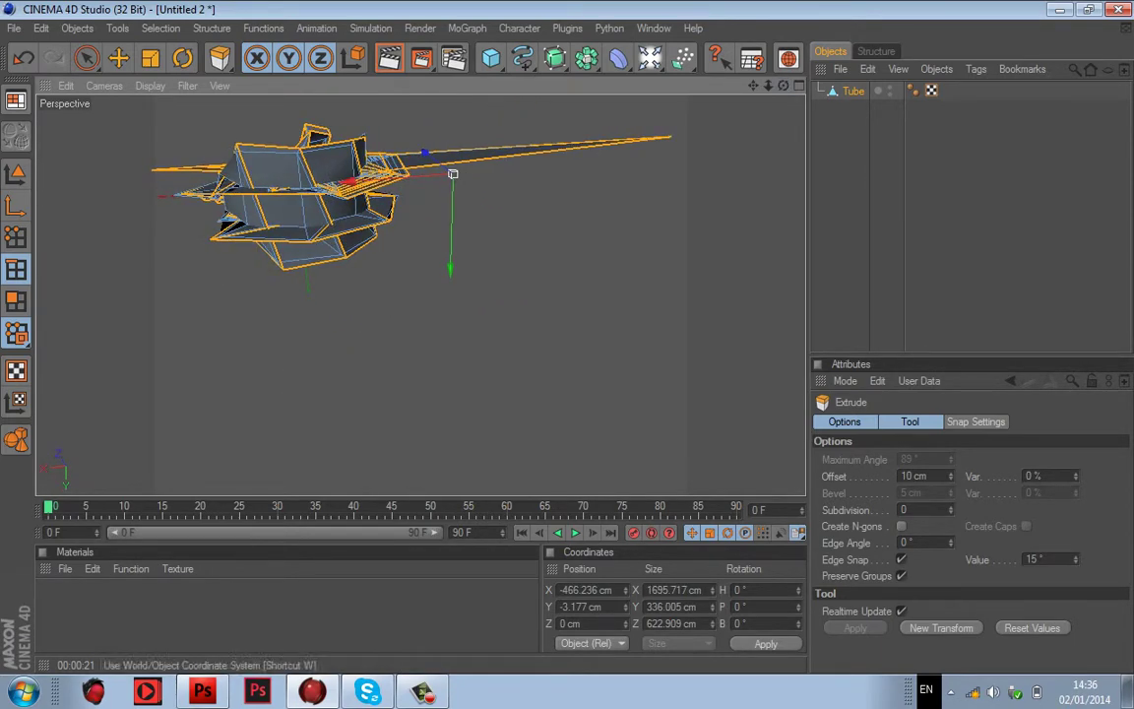
{"action": "left_click", "coordinate": [42, 28]}
{"action": "left_click", "coordinate": [63, 53]}
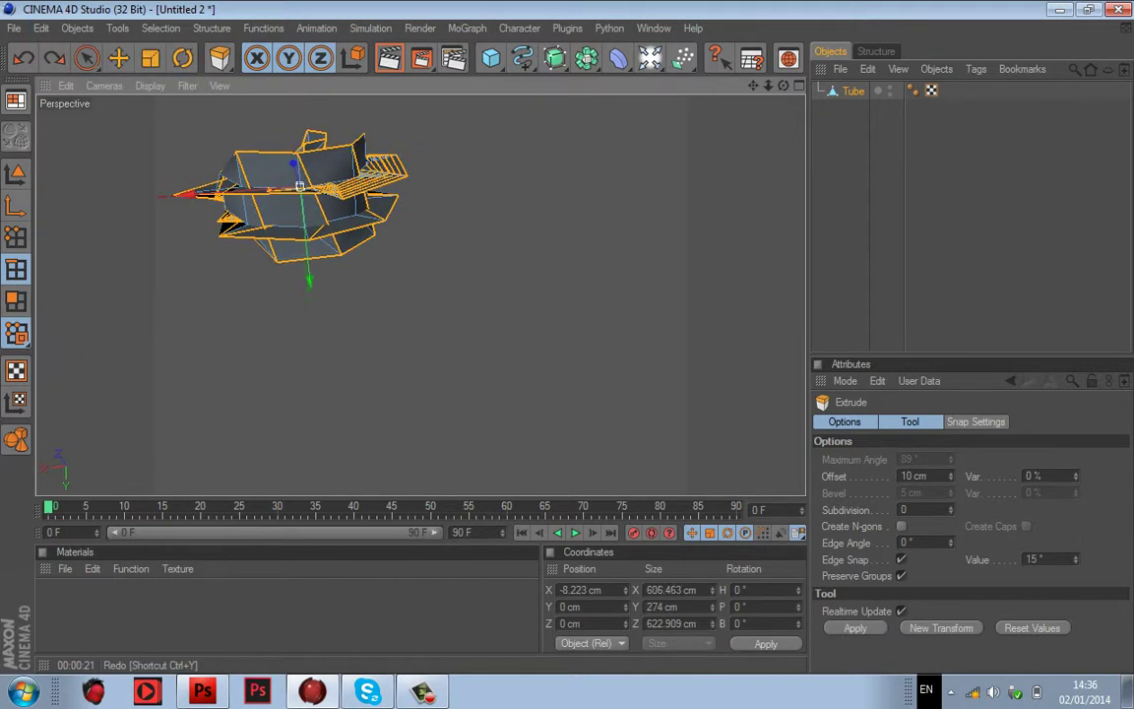
Step: Switch to polygon mode, select all of the tube's polygons and extrude them by about -28 cm
{"action": "left_click", "coordinate": [16, 301]}
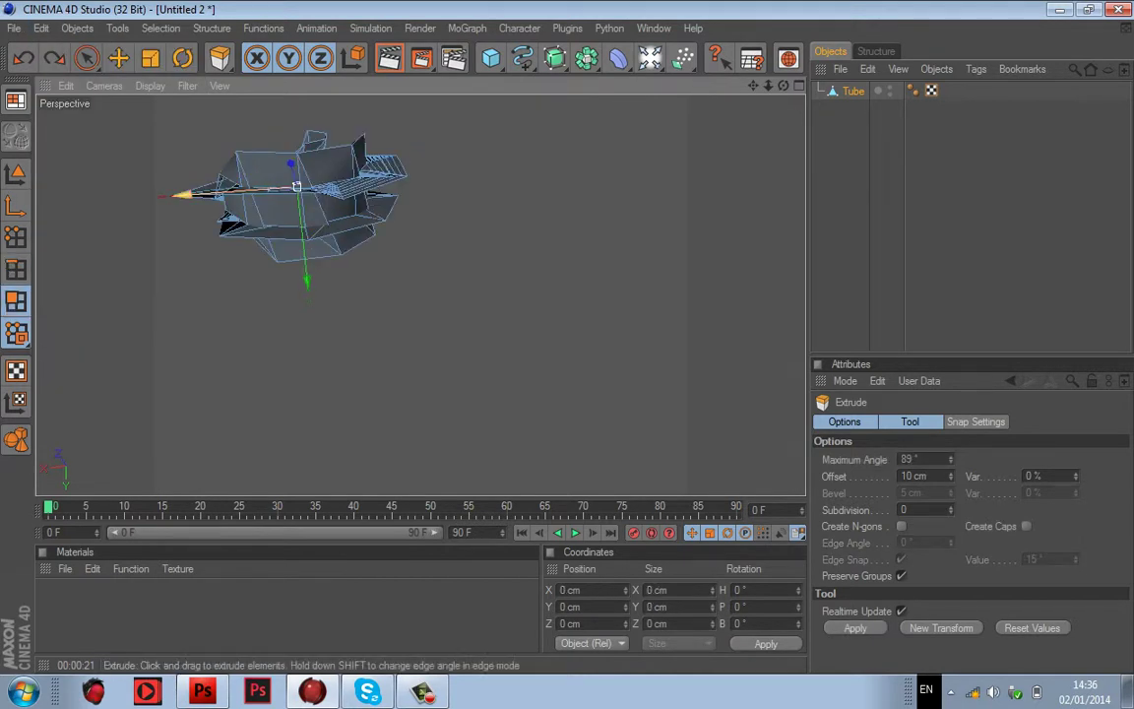
{"action": "key", "text": "ctrl+a"}
{"action": "left_click_drag", "start_coordinate": [332, 165], "coordinate": [305, 165]}
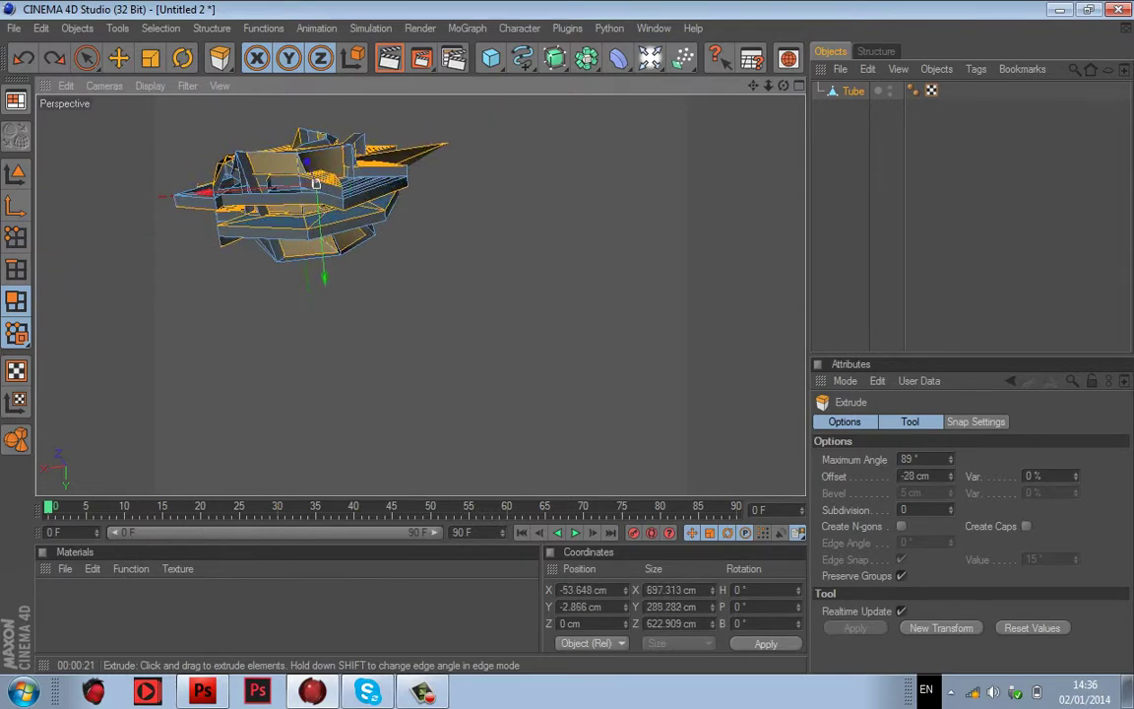
{"action": "left_click_drag", "start_coordinate": [784, 86], "coordinate": [738, 113]}
{"action": "mouse_move", "coordinate": [315, 184]}
{"action": "left_mouse_down", "text": "alt"}
{"action": "mouse_move", "coordinate": [310, 221]}
{"action": "mouse_move", "coordinate": [330, 197]}
{"action": "mouse_move", "coordinate": [316, 183]}
{"action": "left_mouse_up", "text": "alt"}
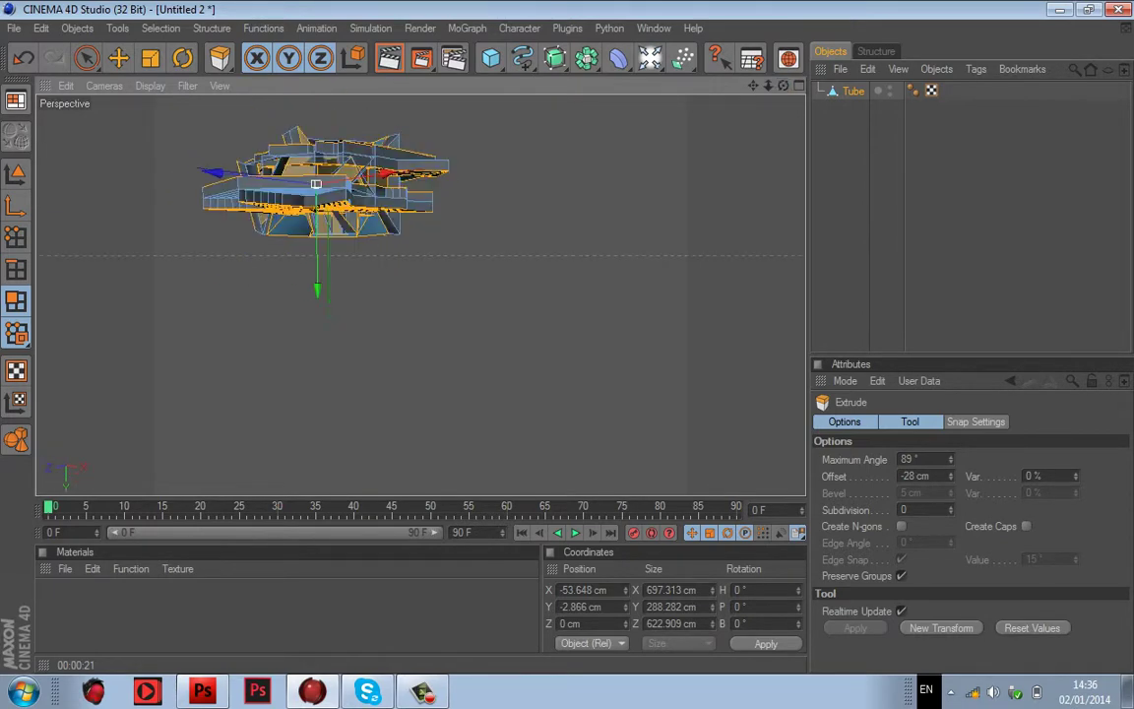
{"action": "mouse_move", "coordinate": [768, 85]}
{"action": "left_mouse_down"}
{"action": "mouse_move", "coordinate": [699, 93]}
{"action": "mouse_move", "coordinate": [781, 87]}
{"action": "left_mouse_up"}
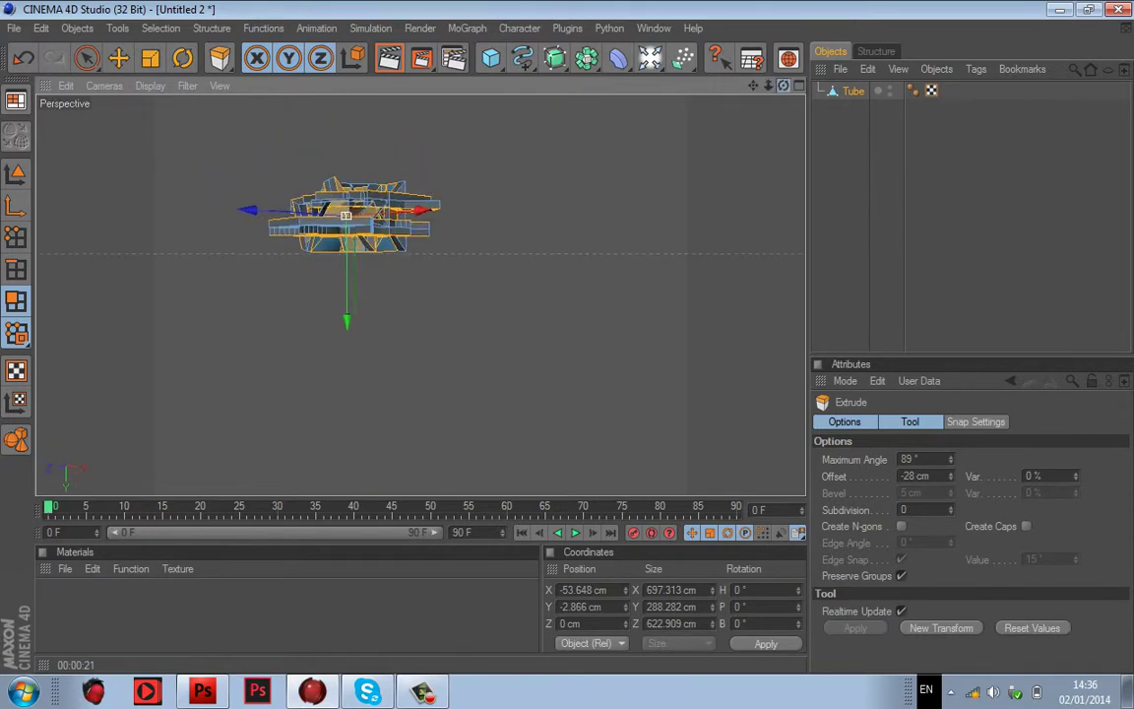
Step: Duplicate the extruded tube with Current State to Object
{"action": "mouse_move", "coordinate": [345, 214]}
{"action": "left_mouse_down", "text": "alt"}
{"action": "mouse_move", "coordinate": [334, 192]}
{"action": "mouse_move", "coordinate": [348, 214]}
{"action": "left_mouse_up", "text": "alt"}
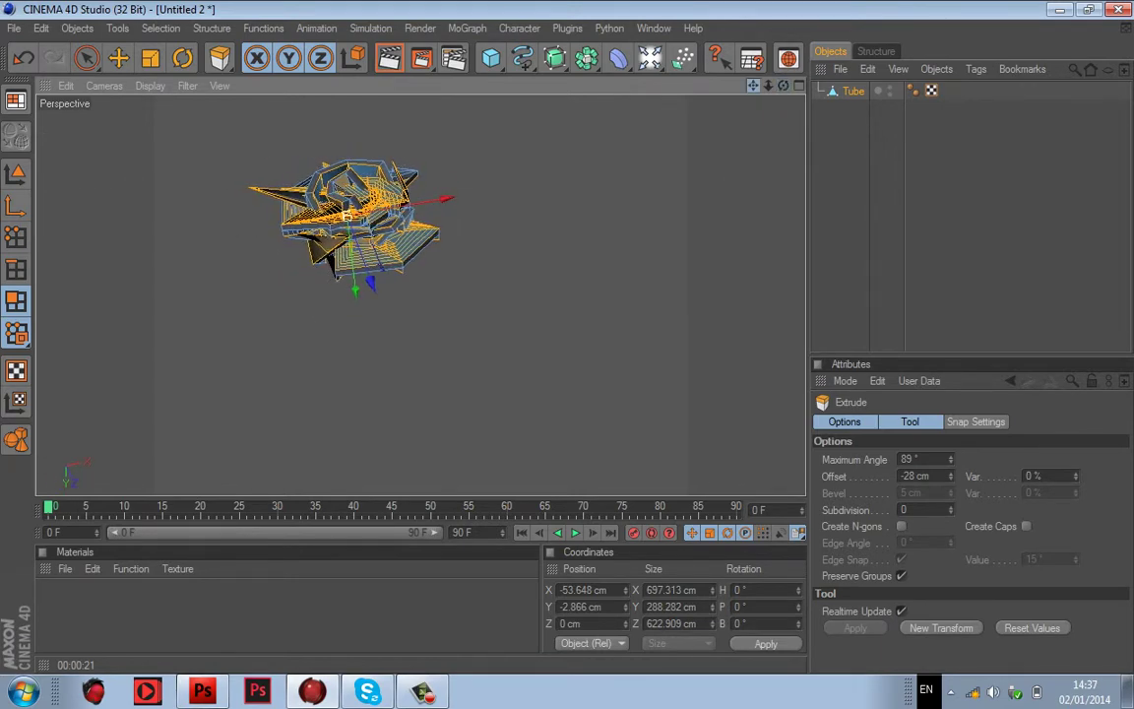
{"action": "left_click_drag", "start_coordinate": [753, 86], "coordinate": [817, 152]}
{"action": "left_click", "coordinate": [901, 197]}
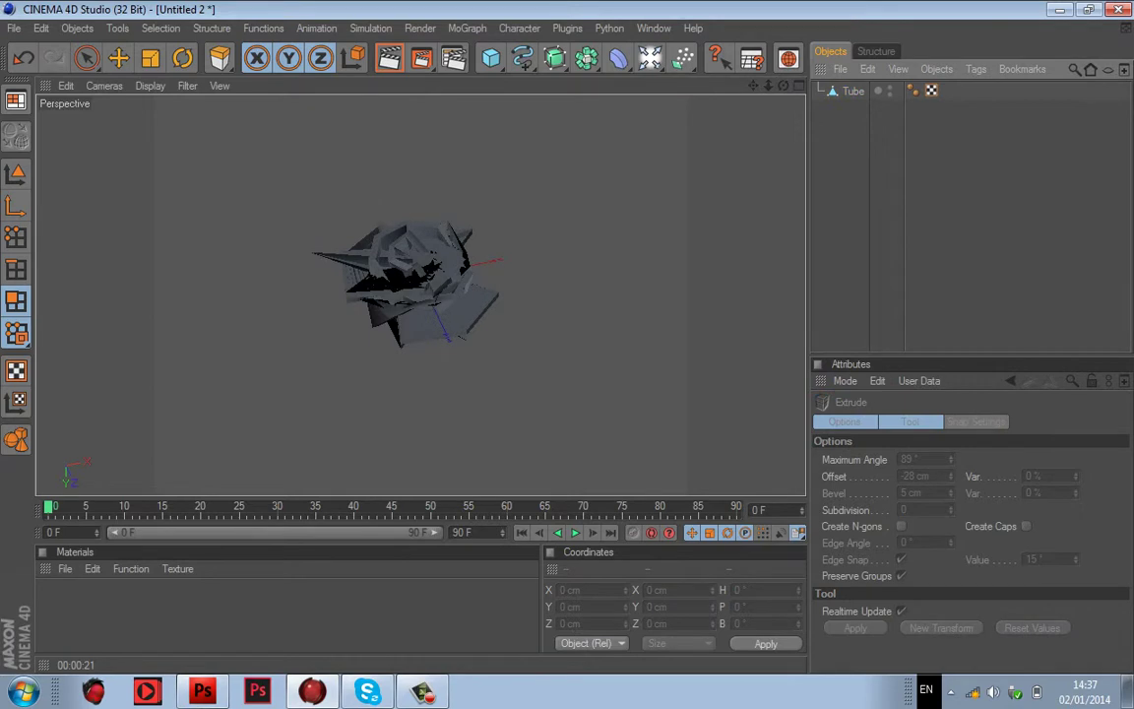
{"action": "right_click", "coordinate": [853, 91]}
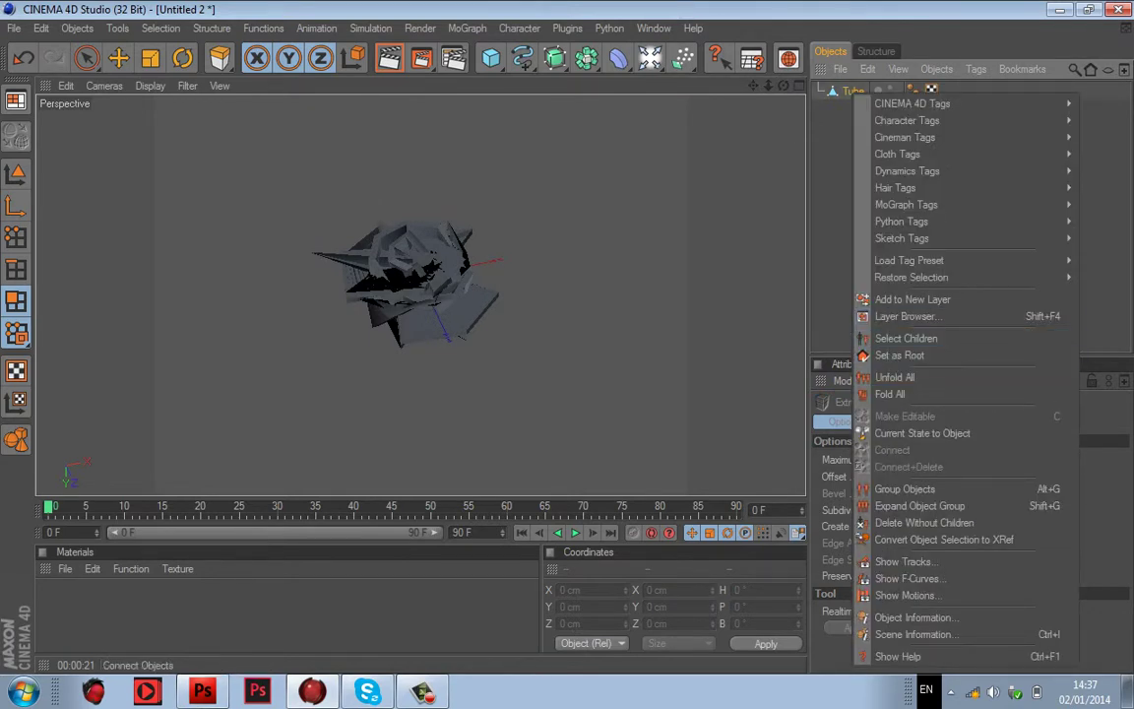
{"action": "left_click", "coordinate": [922, 433]}
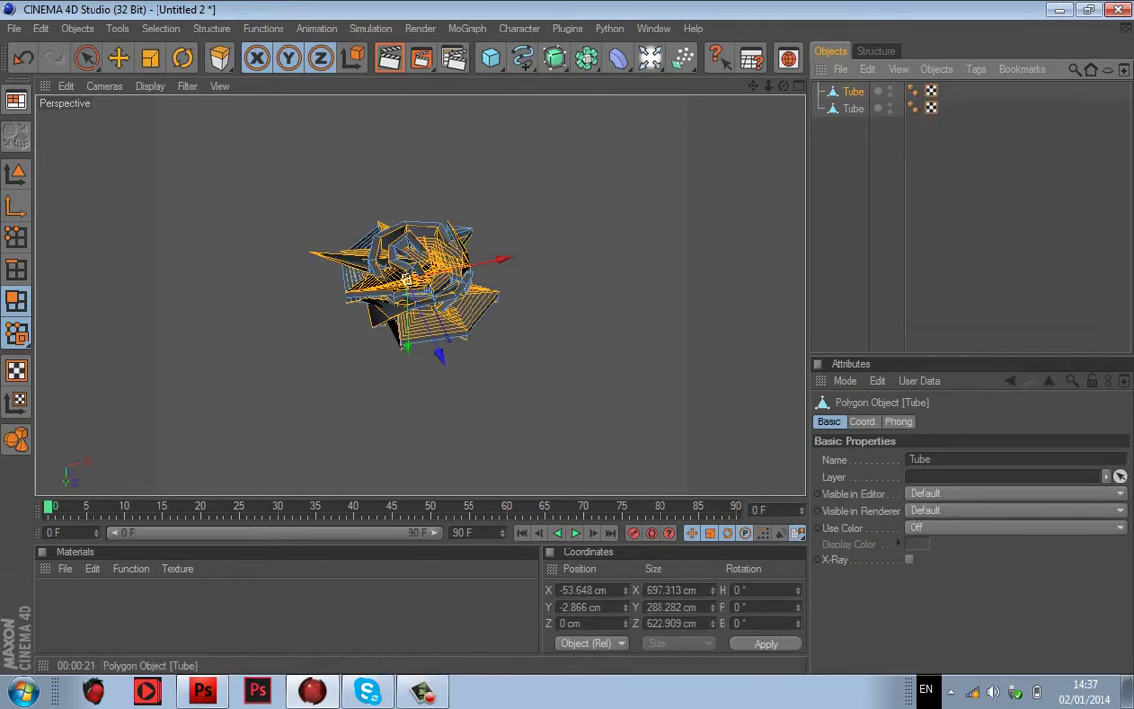
Step: Try moving the copied tube's selected polygons along the X axis in polygon mode, and undo the move
{"action": "key", "text": "d"}
{"action": "left_click_drag", "start_coordinate": [504, 259], "coordinate": [423, 277]}
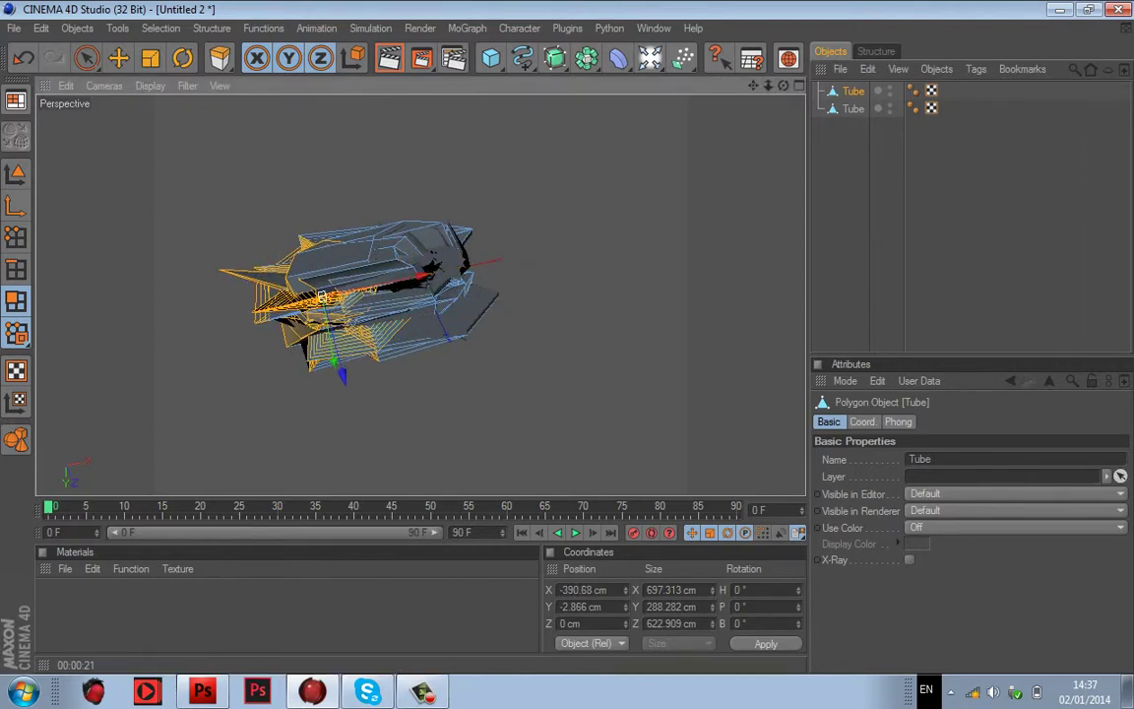
{"action": "left_click", "coordinate": [40, 27]}
{"action": "left_click", "coordinate": [59, 47]}
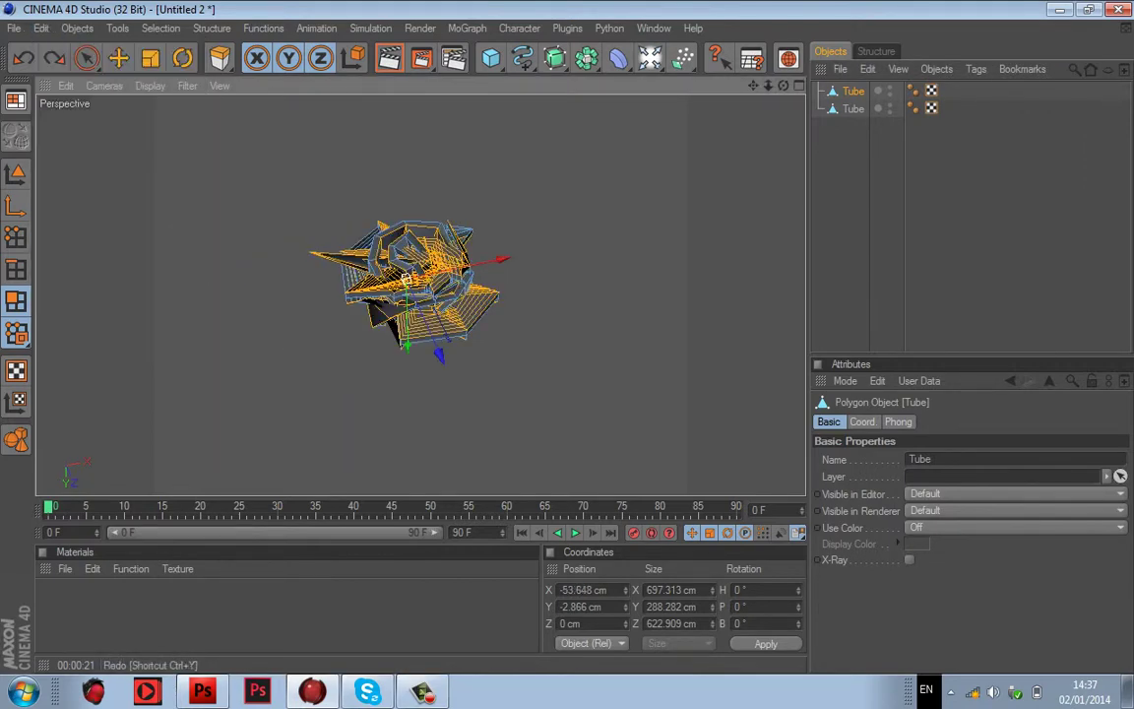
Step: Switch to model mode, move the tube copy about 282 cm along X and rotate it freely
{"action": "left_click", "coordinate": [15, 173]}
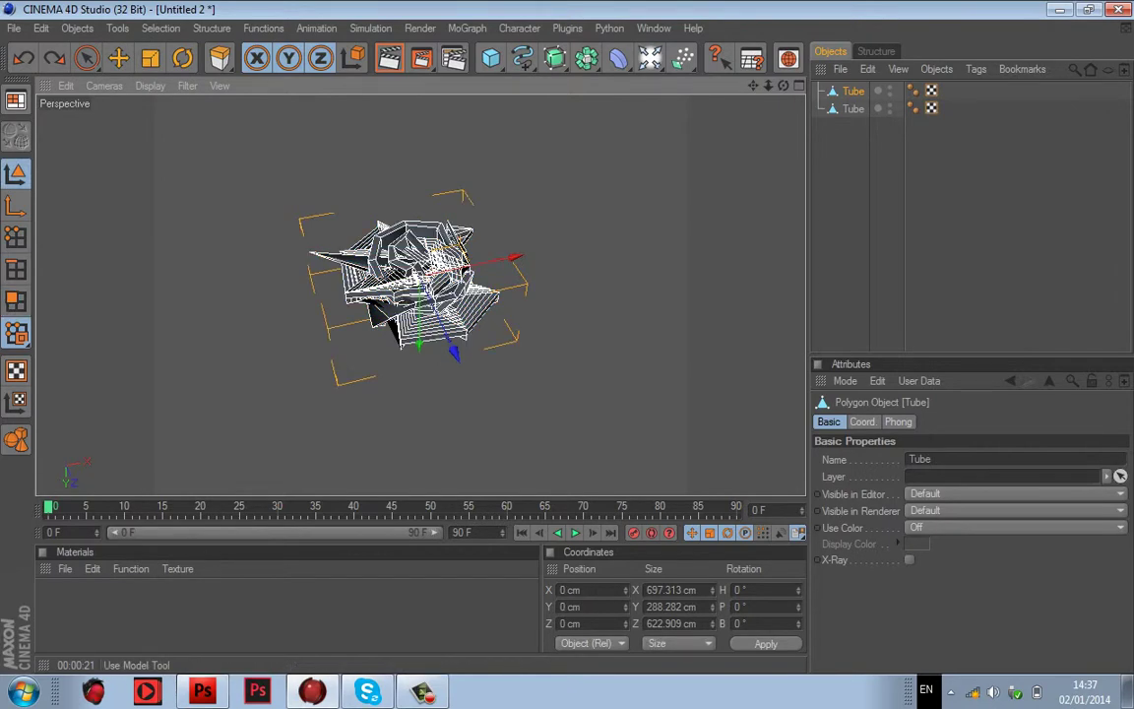
{"action": "left_click", "coordinate": [118, 57]}
{"action": "left_click_drag", "start_coordinate": [515, 257], "coordinate": [578, 243]}
{"action": "key", "text": "r"}
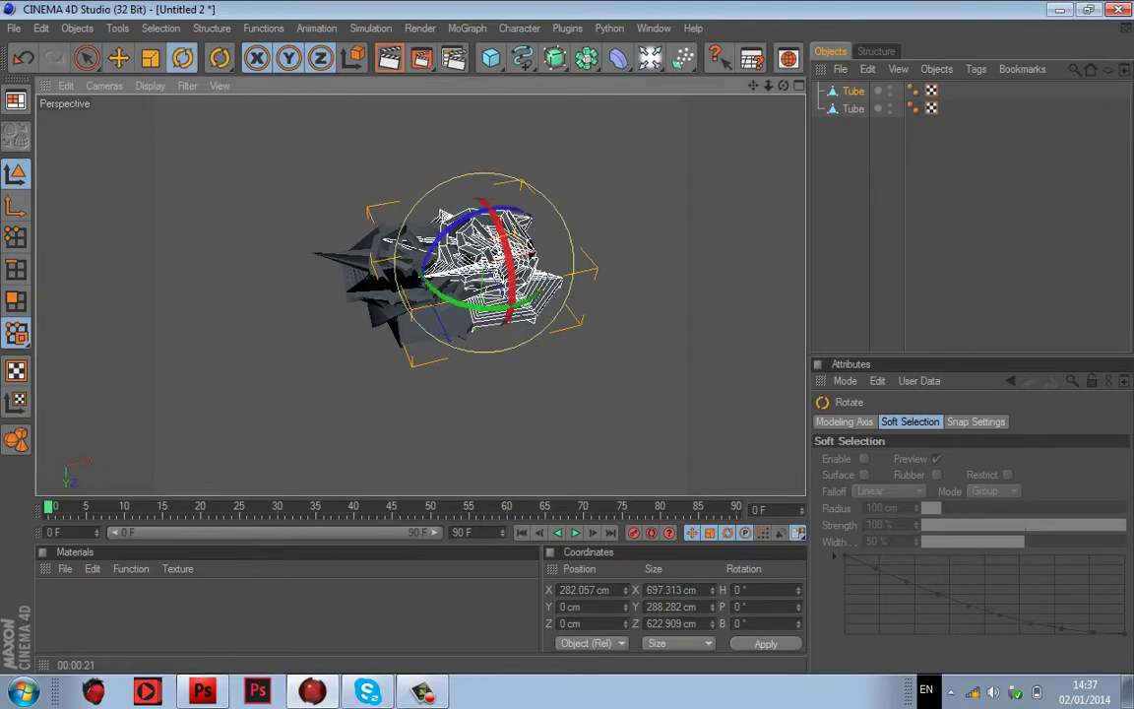
{"action": "left_click_drag", "start_coordinate": [482, 264], "coordinate": [504, 295]}
{"action": "left_click", "coordinate": [888, 209]}
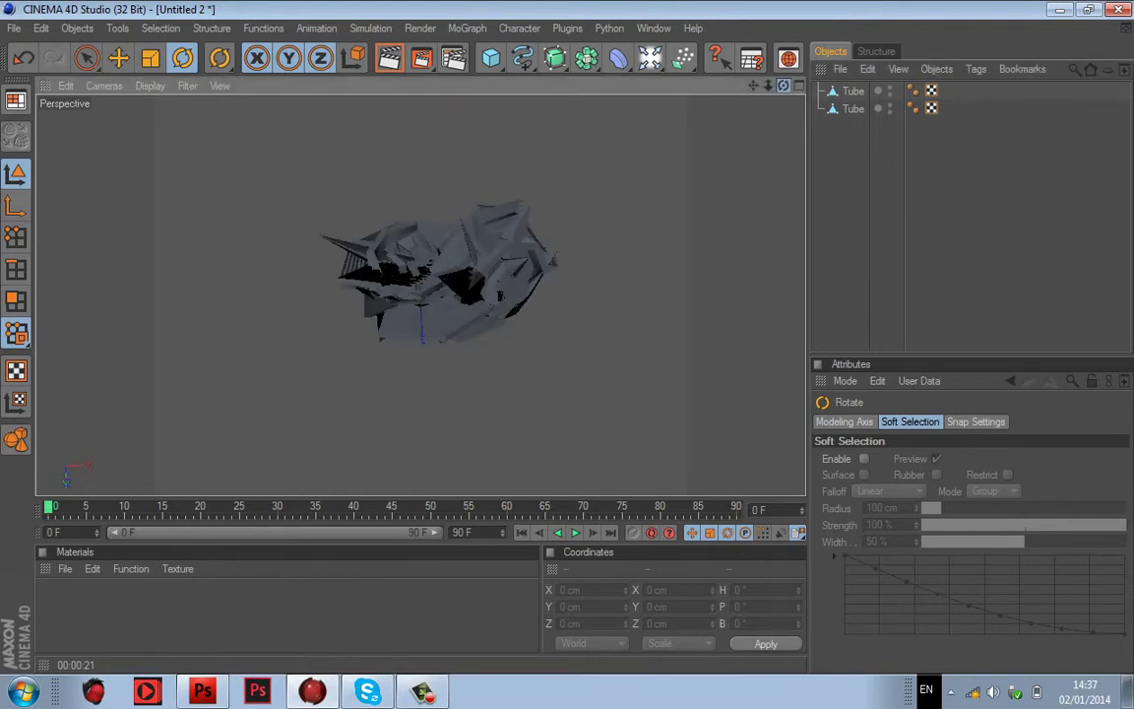
Step: Select both tubes and group them under one null object
{"action": "left_click_drag", "start_coordinate": [900, 196], "coordinate": [855, 89]}
{"action": "key", "text": "alt+g"}
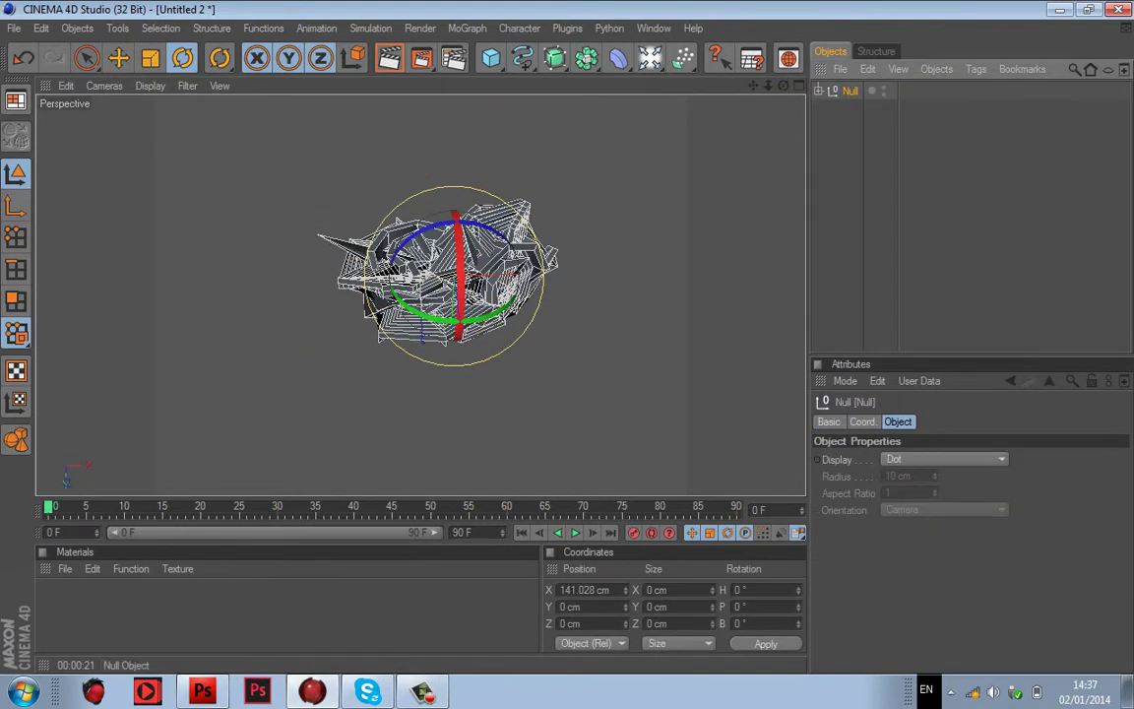
{"action": "left_click", "coordinate": [888, 208]}
Step: Render the active perspective view to preview the grouped tubes from another angle
{"action": "left_click_drag", "start_coordinate": [492, 221], "coordinate": [504, 256], "text": "alt"}
{"action": "left_click_drag", "start_coordinate": [784, 85], "coordinate": [778, 63]}
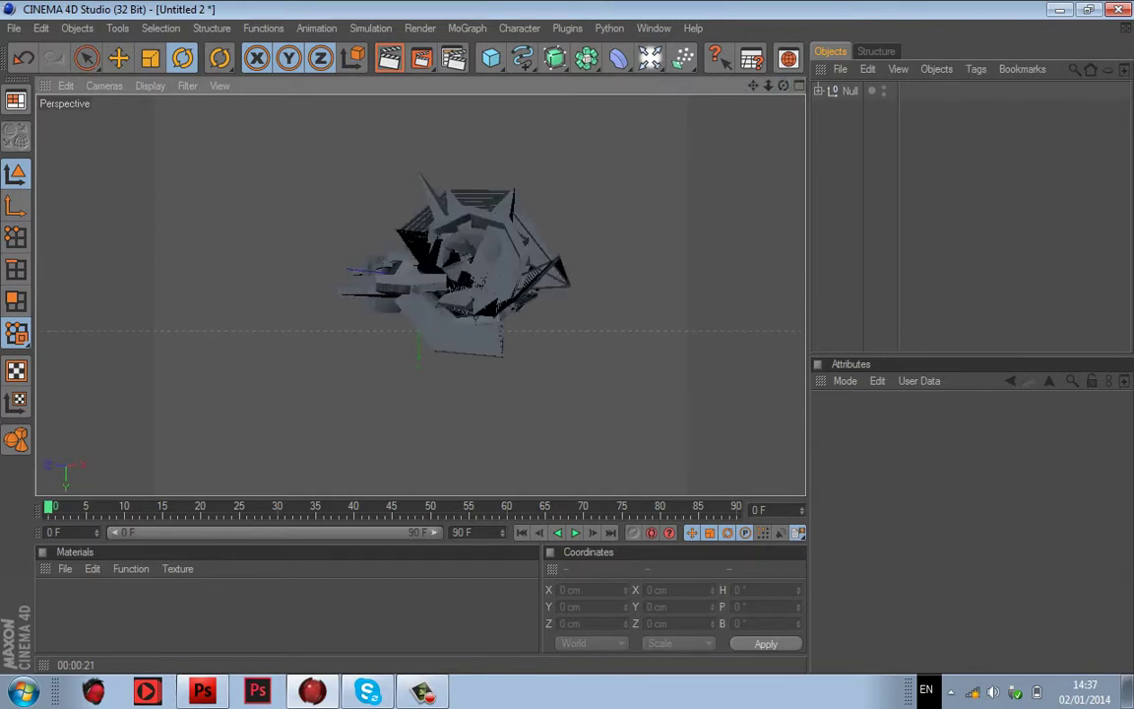
{"action": "left_click", "coordinate": [388, 58]}
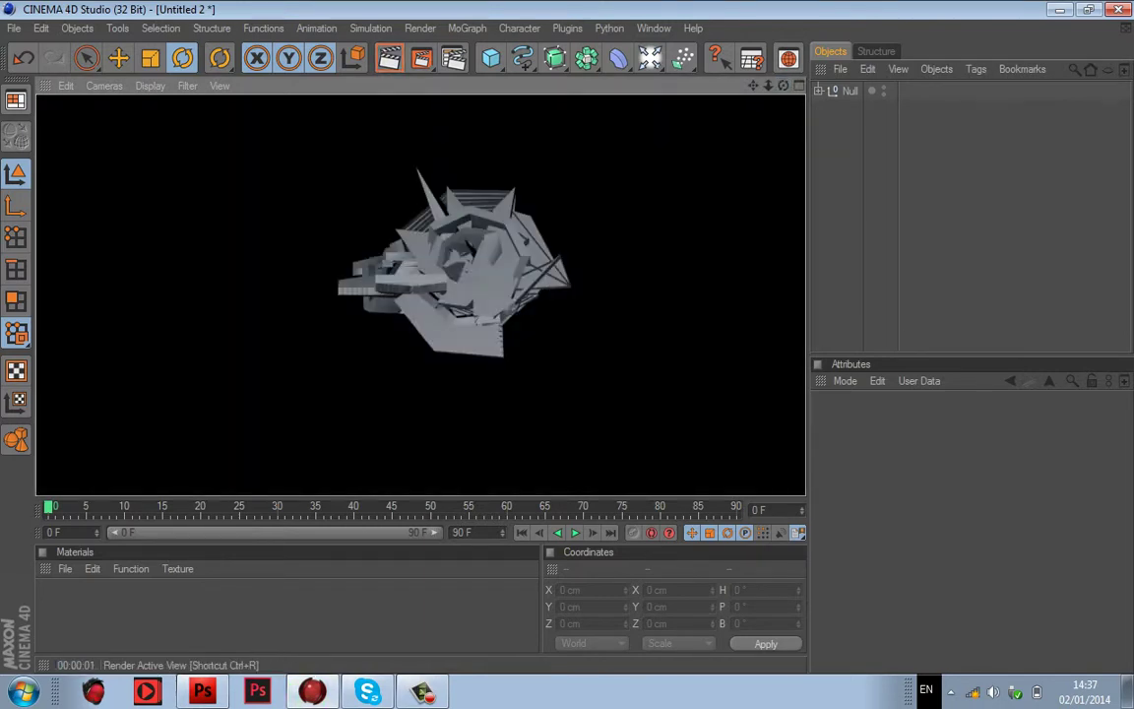
{"action": "left_click_drag", "start_coordinate": [784, 86], "coordinate": [814, 110]}
Step: Switch to the four-view layout and draw a freehand zigzag spline across the model in the Perspective view
{"action": "key", "text": "F5"}
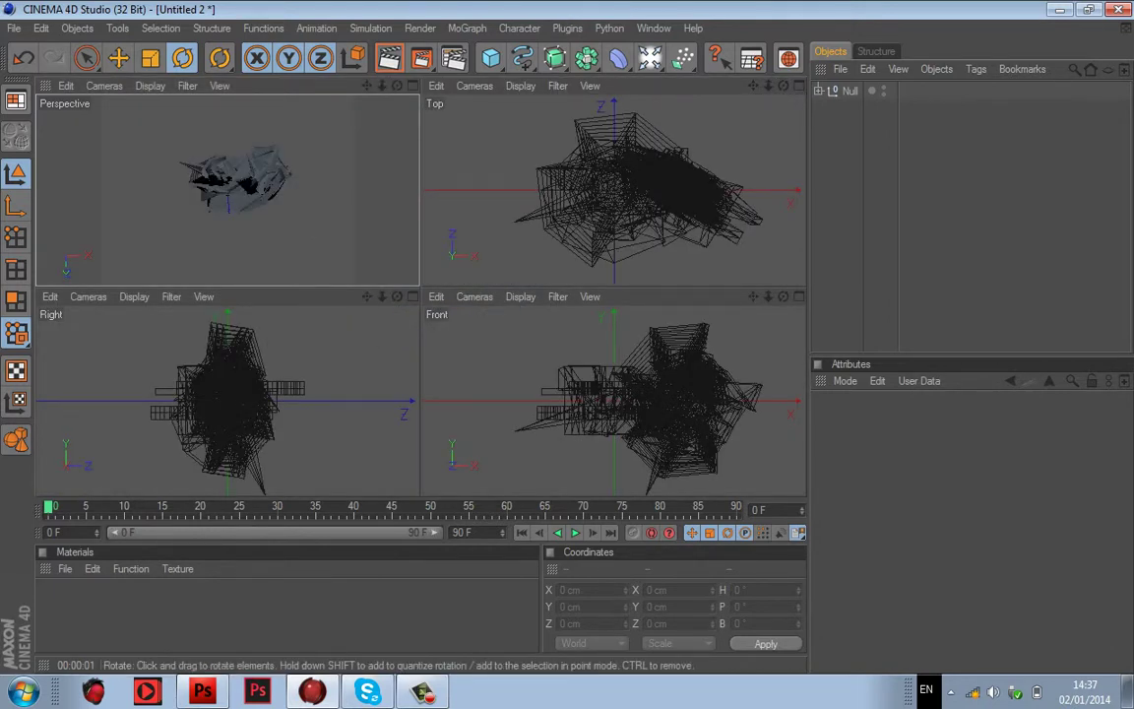
{"action": "scroll", "coordinate": [614, 190], "scroll_direction": "down", "scroll_amount": 3}
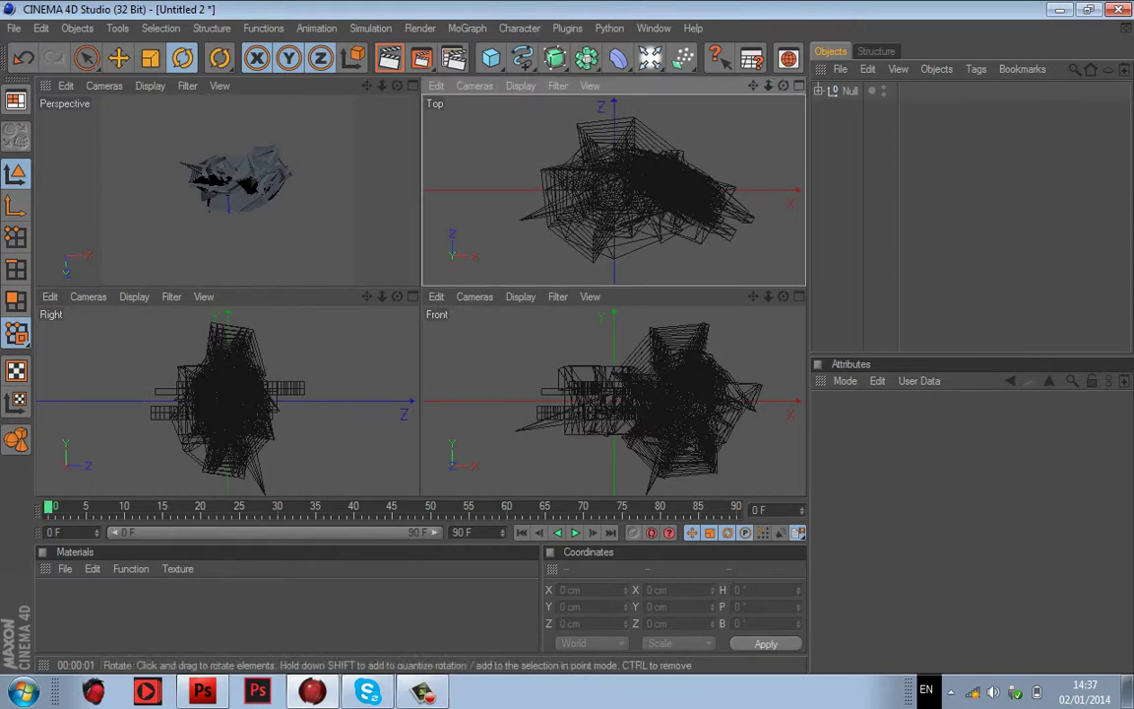
{"action": "scroll", "coordinate": [615, 401], "scroll_direction": "down", "scroll_amount": 3}
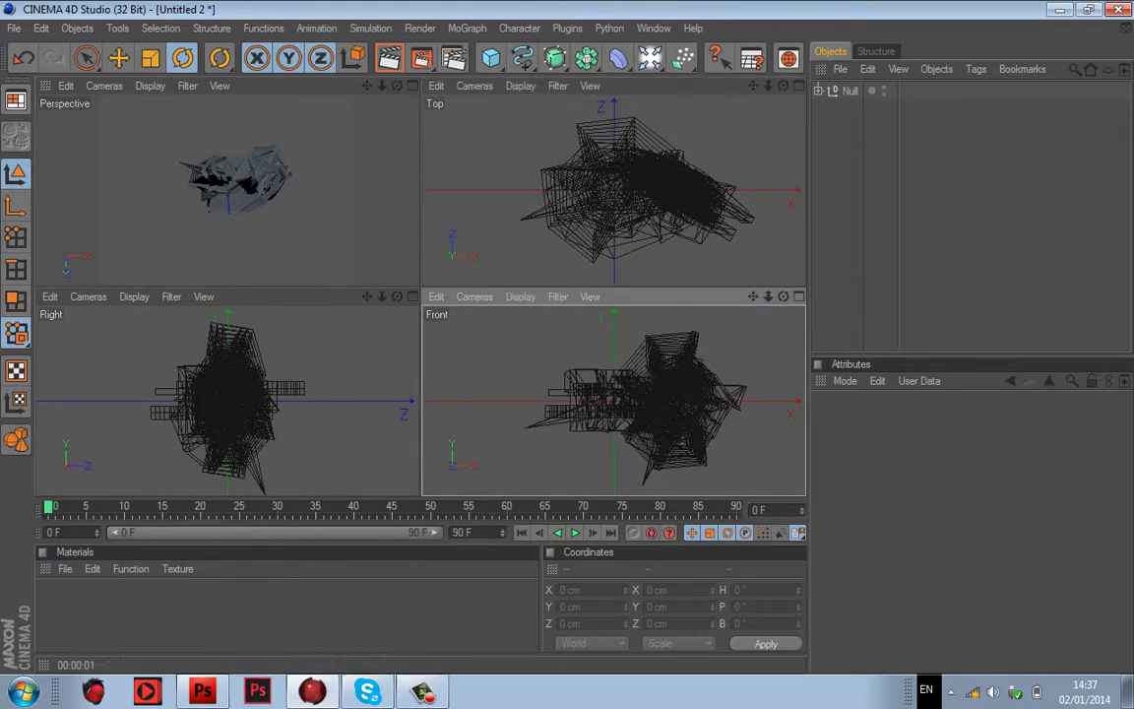
{"action": "scroll", "coordinate": [227, 400], "scroll_direction": "down", "scroll_amount": 3}
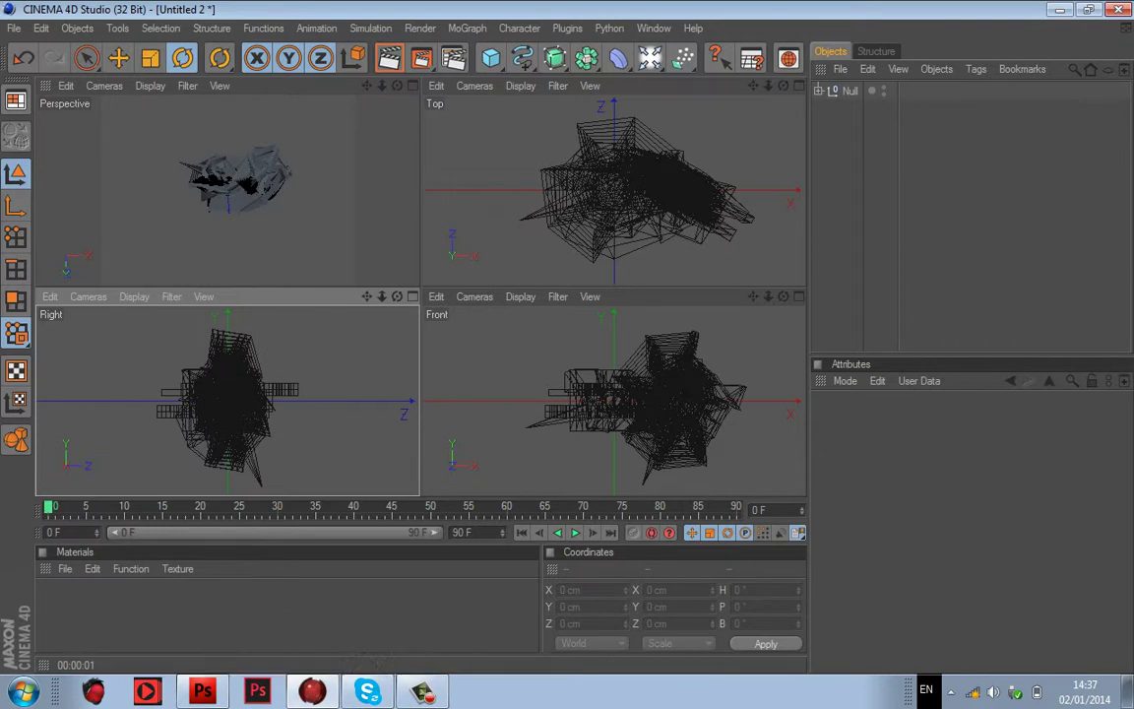
{"action": "left_click", "coordinate": [523, 58]}
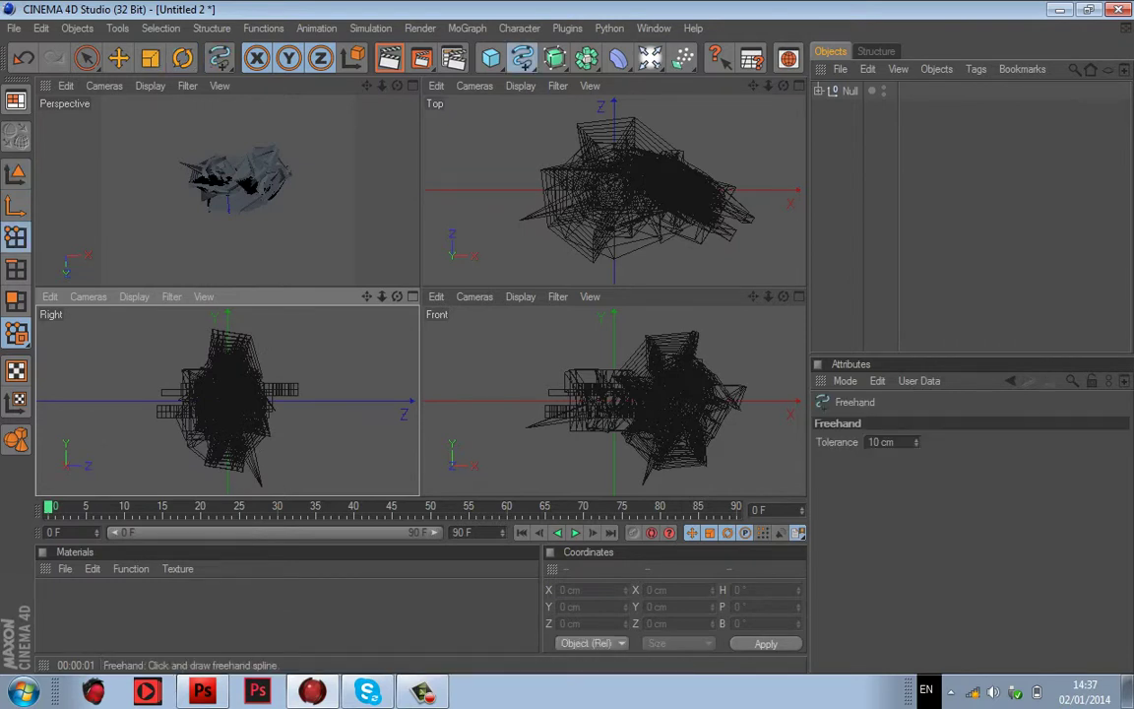
{"action": "left_click_drag", "start_coordinate": [192, 126], "coordinate": [209, 185]}
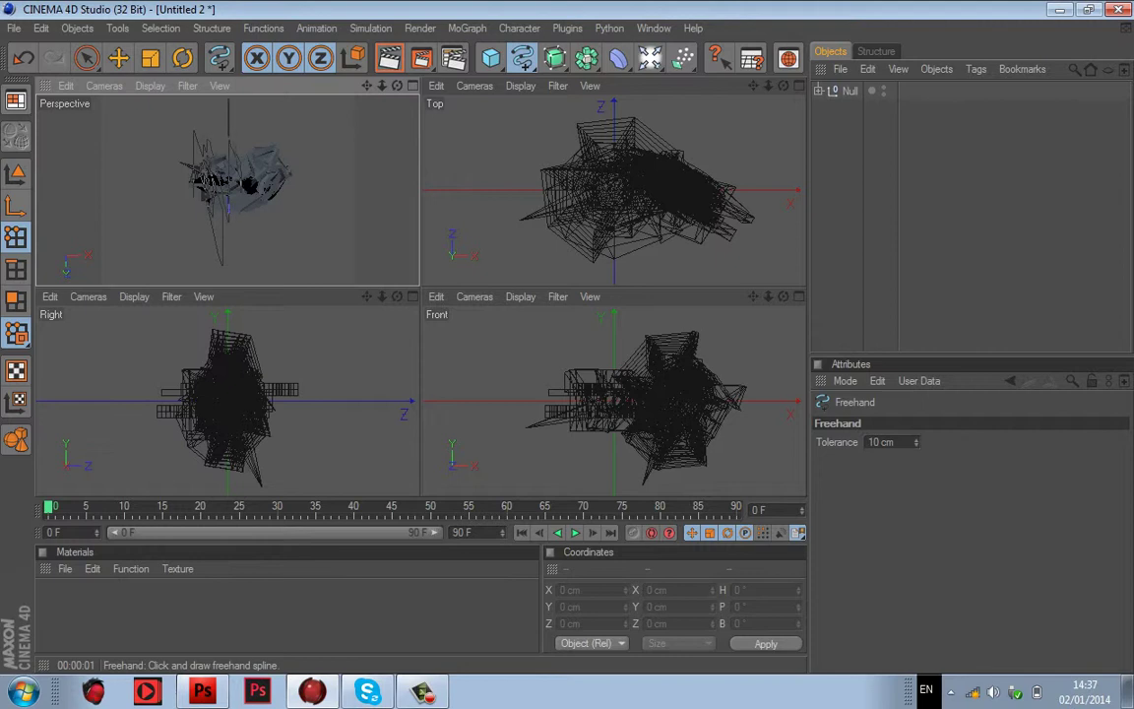
{"action": "left_click_drag", "start_coordinate": [285, 179], "coordinate": [289, 174]}
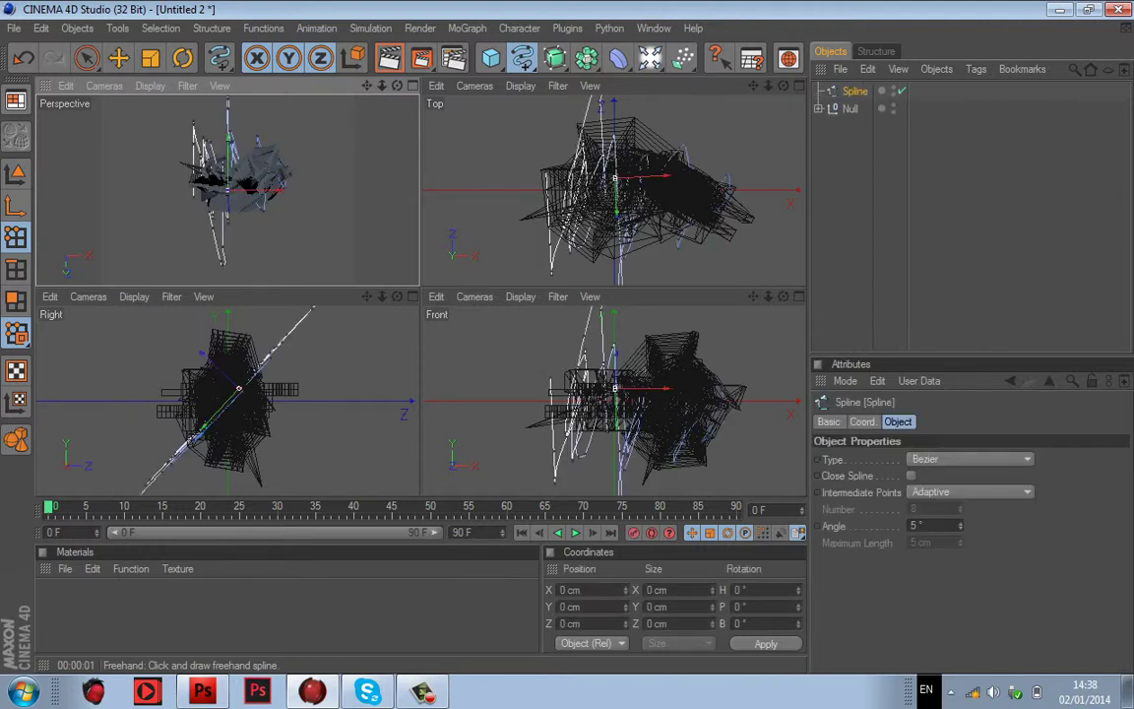
Step: Draw further freehand zigzag splines over the model, one each in the Top, Right and Front views
{"action": "mouse_move", "coordinate": [567, 130]}
{"action": "left_mouse_down"}
{"action": "mouse_move", "coordinate": [719, 126]}
{"action": "mouse_move", "coordinate": [752, 170]}
{"action": "mouse_move", "coordinate": [532, 181]}
{"action": "mouse_move", "coordinate": [591, 201]}
{"action": "mouse_move", "coordinate": [497, 209]}
{"action": "mouse_move", "coordinate": [610, 241]}
{"action": "left_mouse_up"}
{"action": "left_click_drag", "start_coordinate": [677, 266], "coordinate": [690, 274]}
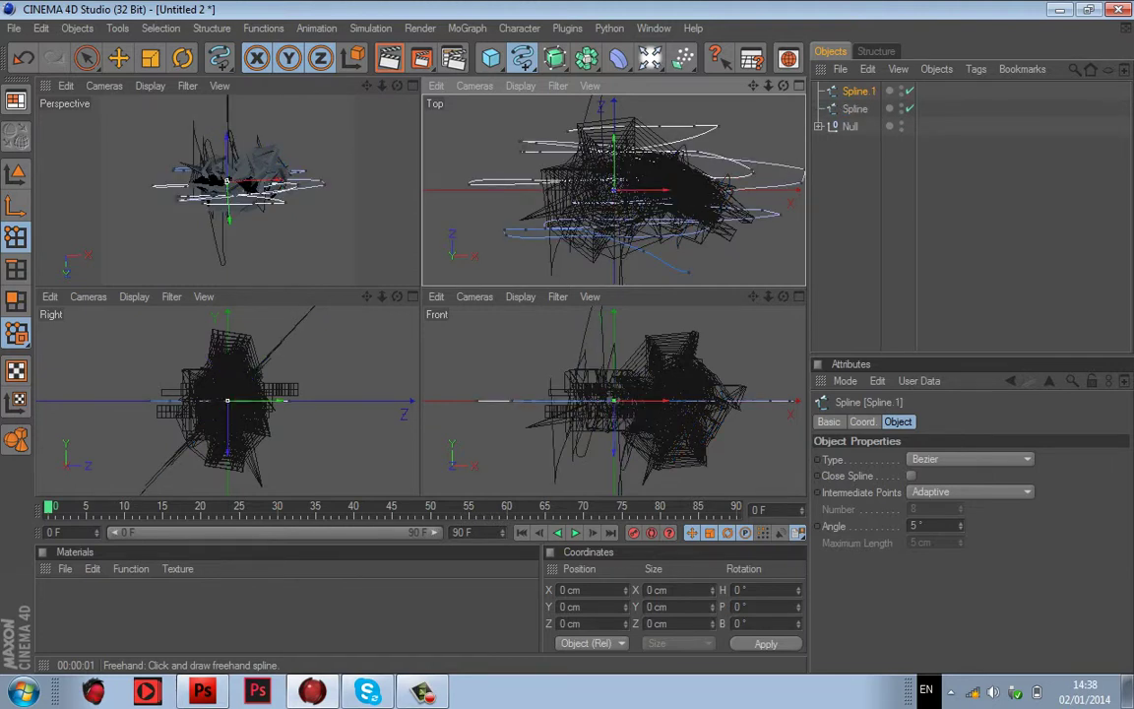
{"action": "mouse_move", "coordinate": [246, 482]}
{"action": "left_mouse_down"}
{"action": "mouse_move", "coordinate": [256, 458]}
{"action": "mouse_move", "coordinate": [284, 467]}
{"action": "left_mouse_up"}
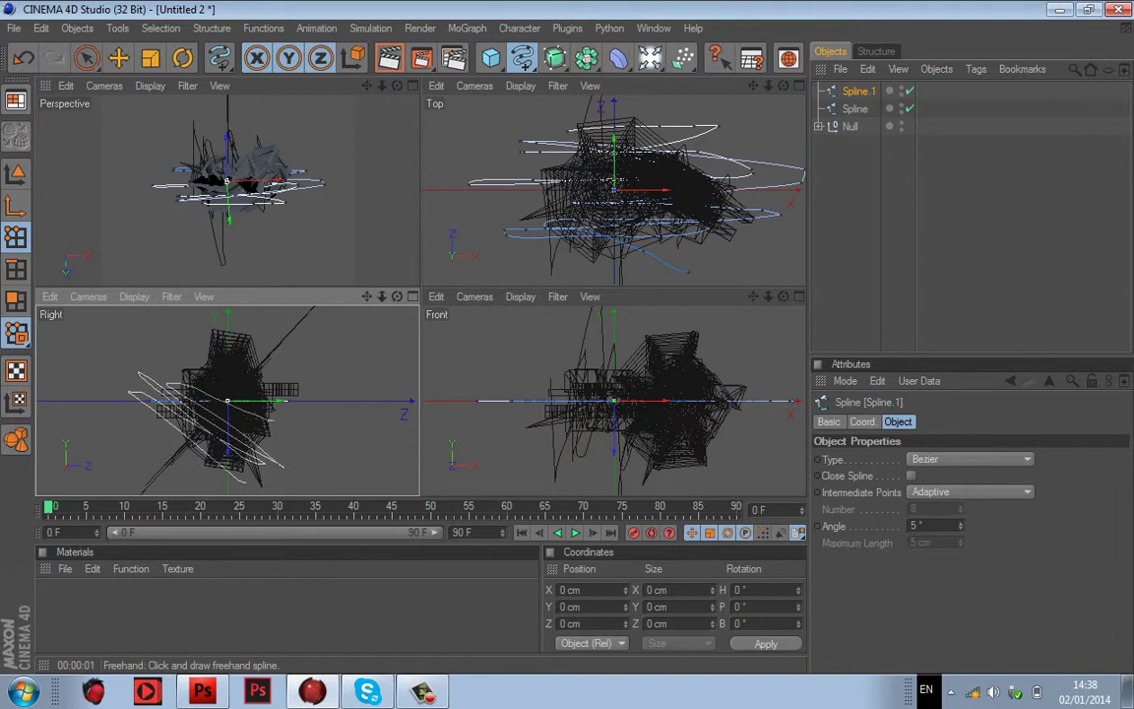
{"action": "mouse_move", "coordinate": [274, 420]}
{"action": "left_mouse_down"}
{"action": "mouse_move", "coordinate": [306, 389]}
{"action": "mouse_move", "coordinate": [288, 356]}
{"action": "mouse_move", "coordinate": [207, 314]}
{"action": "left_mouse_up"}
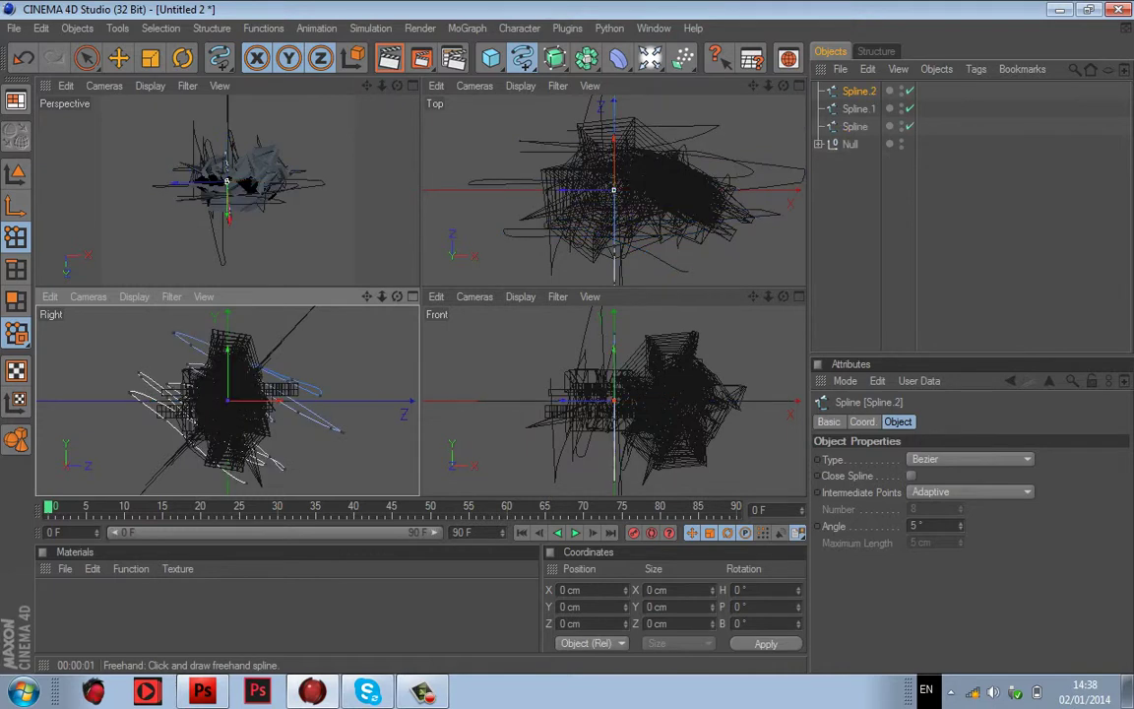
{"action": "mouse_move", "coordinate": [722, 352]}
{"action": "left_mouse_down"}
{"action": "mouse_move", "coordinate": [729, 411]}
{"action": "mouse_move", "coordinate": [659, 472]}
{"action": "mouse_move", "coordinate": [538, 355]}
{"action": "mouse_move", "coordinate": [520, 366]}
{"action": "left_mouse_up"}
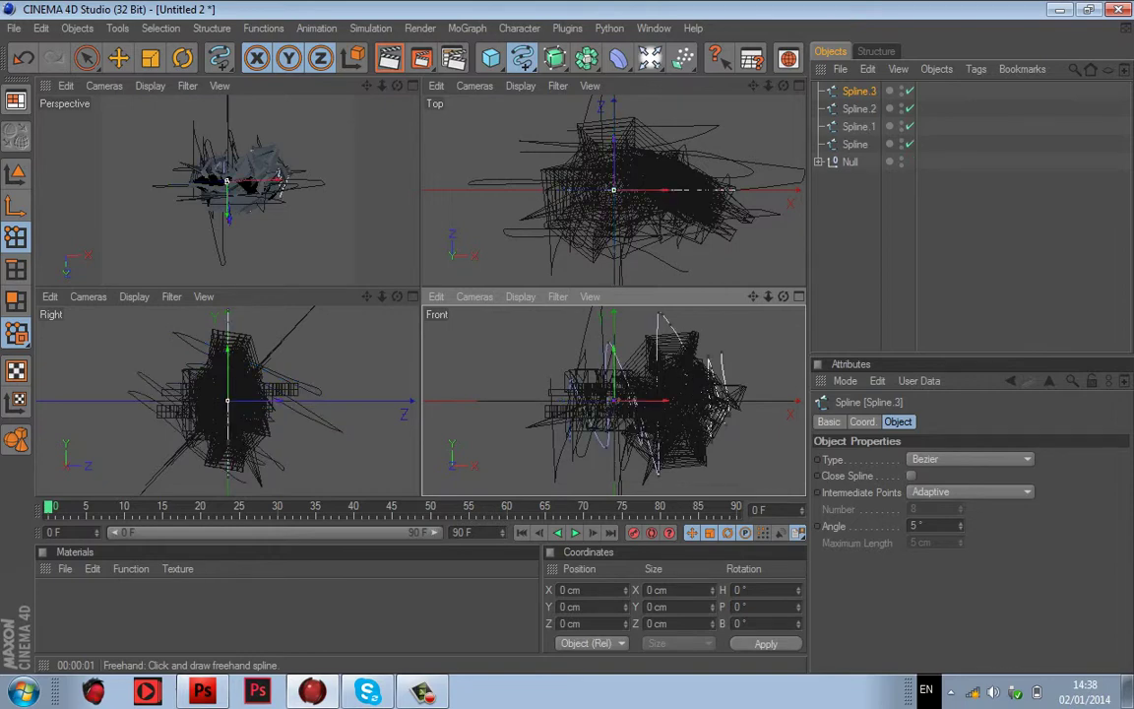
Step: Return to the full perspective view and duplicate the first freehand spline with Current State to Object
{"action": "left_click", "coordinate": [412, 85]}
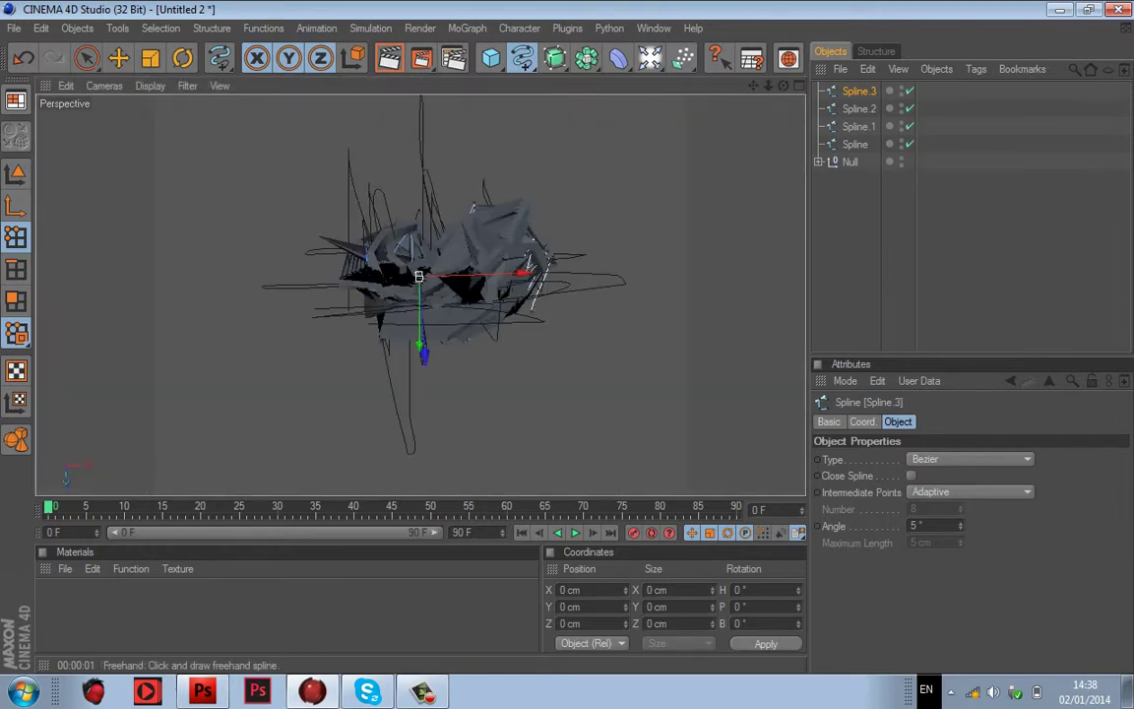
{"action": "left_click_drag", "start_coordinate": [783, 86], "coordinate": [826, 94]}
{"action": "left_click", "coordinate": [858, 109]}
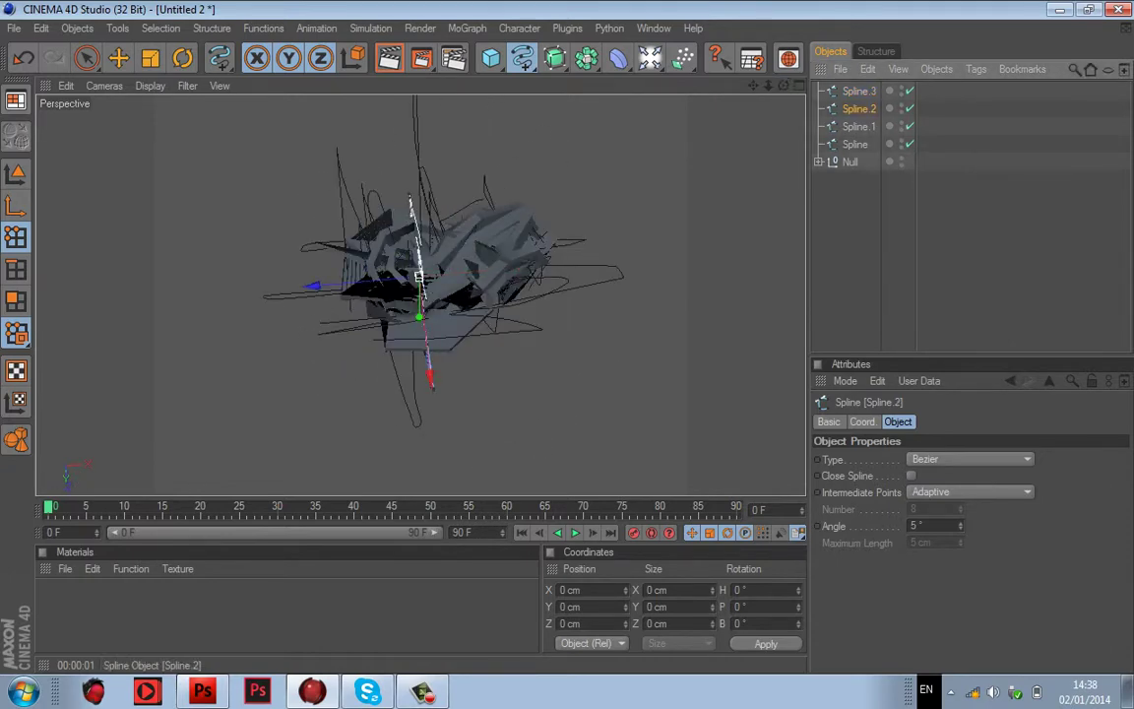
{"action": "left_click", "coordinate": [858, 127]}
{"action": "left_click", "coordinate": [856, 145]}
{"action": "right_click", "coordinate": [855, 144]}
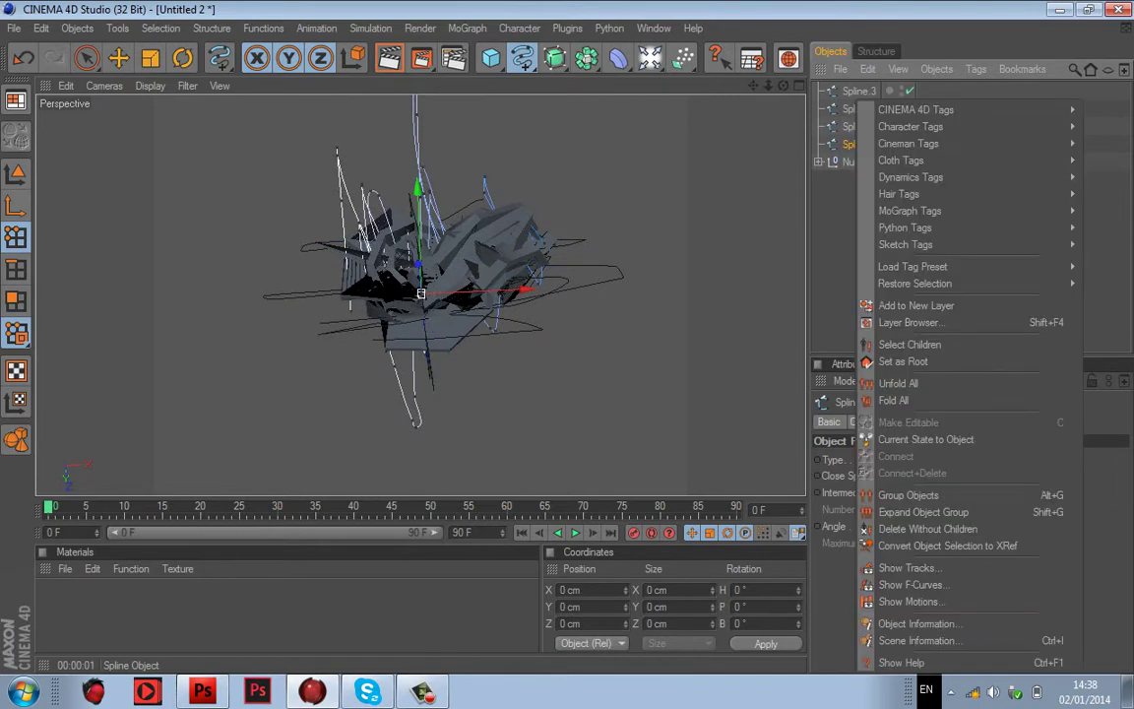
{"action": "left_click", "coordinate": [926, 439]}
Step: Switch to model mode and move the spline copy along the X axis over the second tube
{"action": "key", "text": "r"}
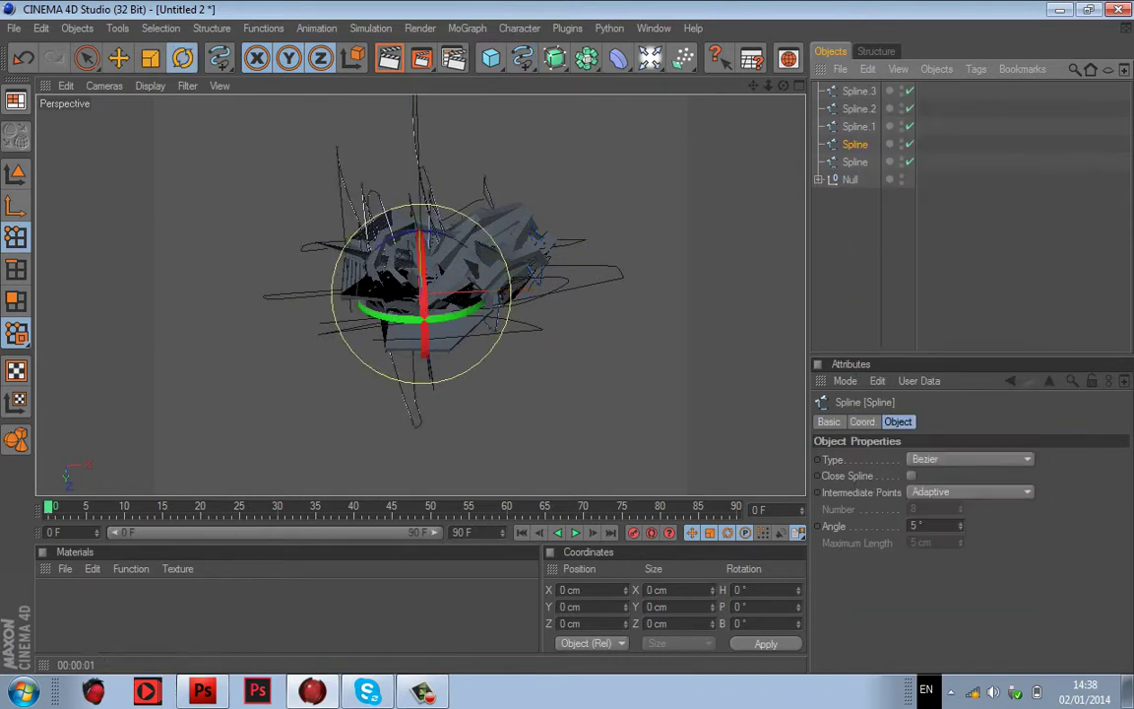
{"action": "left_click", "coordinate": [118, 58]}
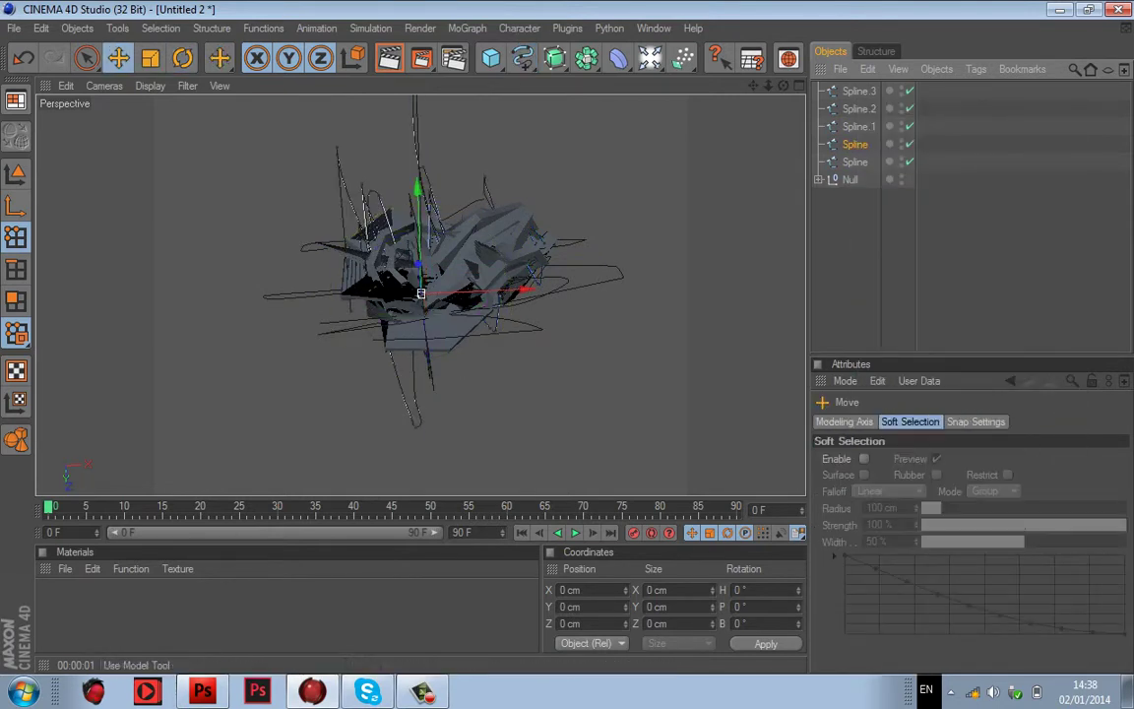
{"action": "left_click", "coordinate": [16, 173]}
{"action": "left_click_drag", "start_coordinate": [526, 289], "coordinate": [585, 288]}
{"action": "left_click", "coordinate": [622, 378]}
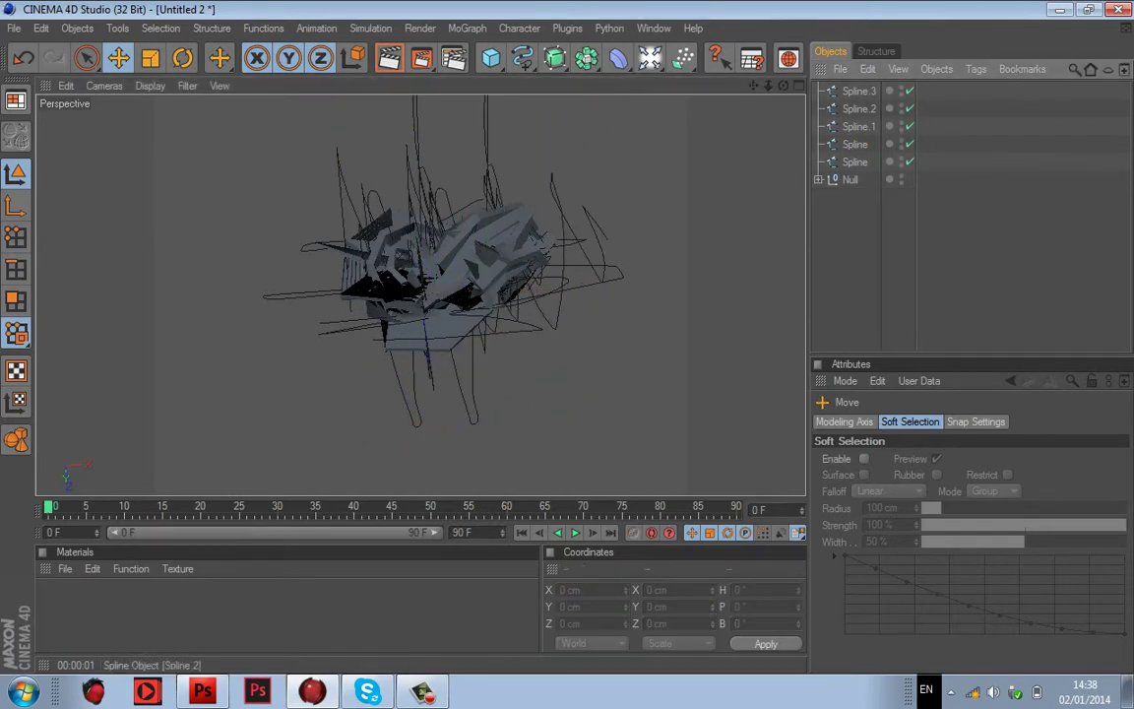
{"action": "left_click", "coordinate": [858, 109]}
{"action": "left_click_drag", "start_coordinate": [783, 86], "coordinate": [799, 197]}
{"action": "left_click_drag", "start_coordinate": [543, 217], "coordinate": [84, 146]}
{"action": "left_click_drag", "start_coordinate": [784, 86], "coordinate": [776, 86]}
{"action": "left_click", "coordinate": [969, 251]}
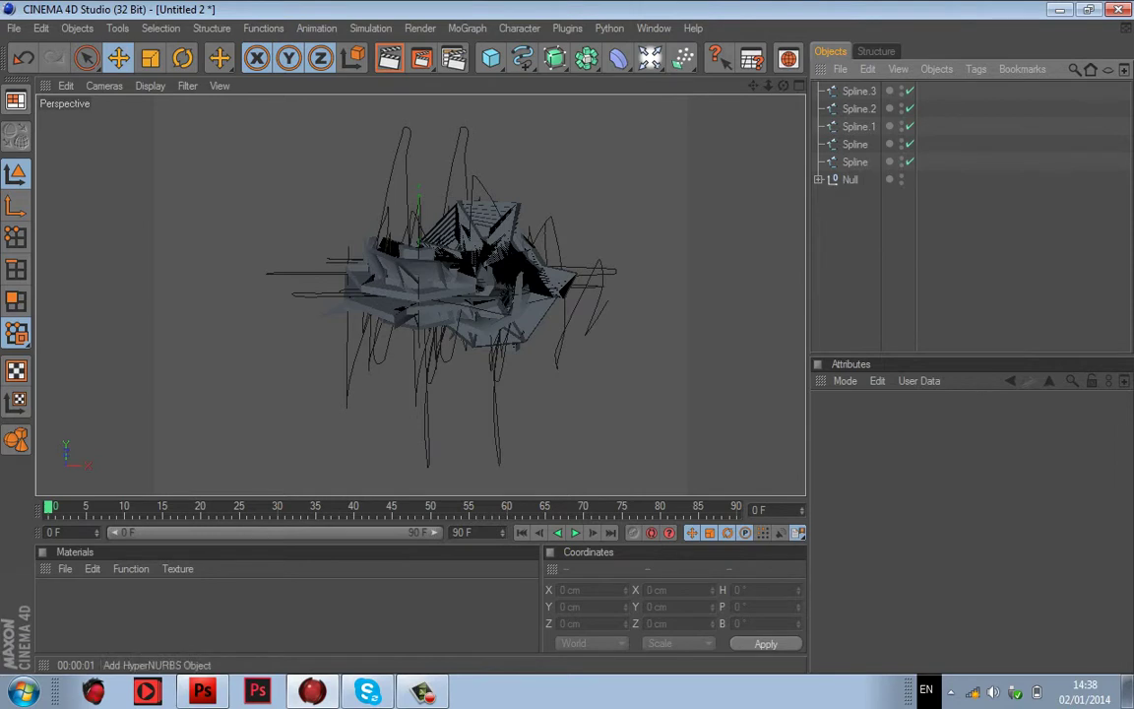
Step: Add an Extrude NURBS object and place Spline.3 inside it as its child
{"action": "left_click", "coordinate": [557, 59]}
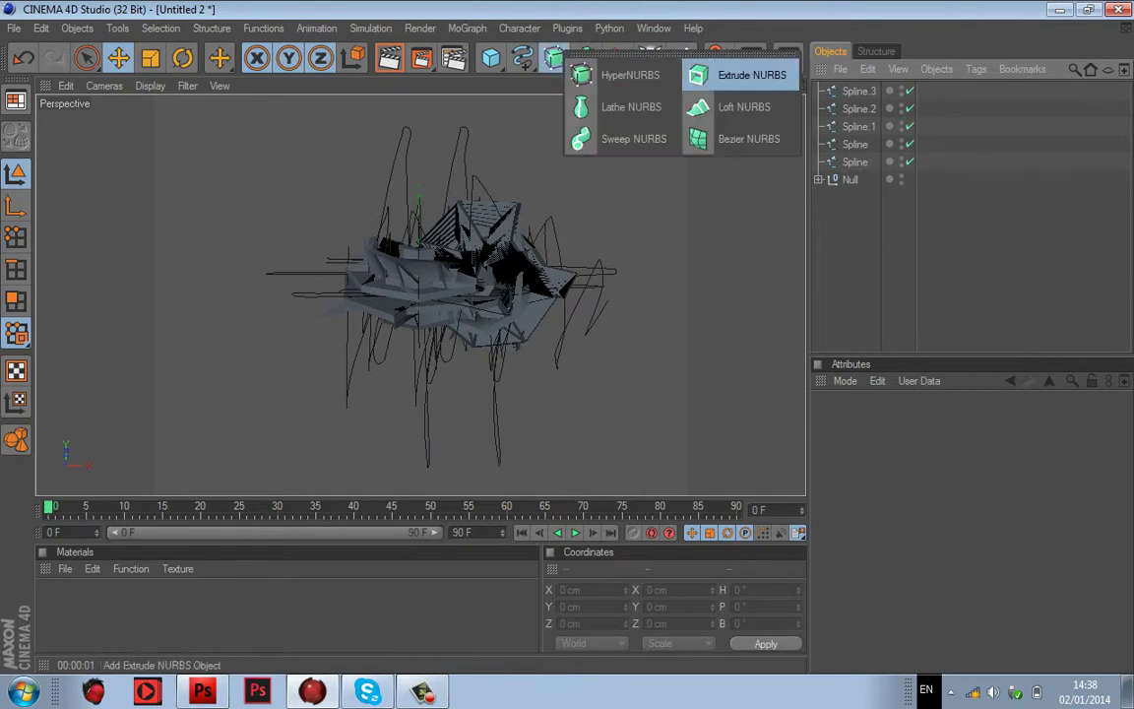
{"action": "left_click", "coordinate": [751, 75]}
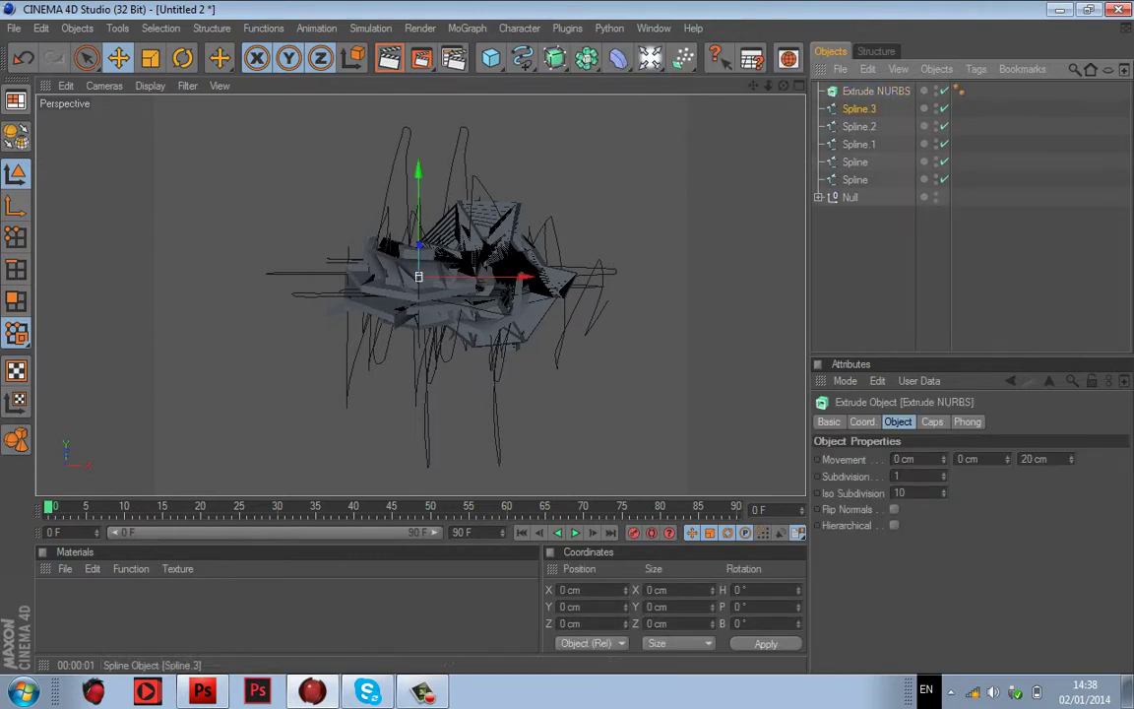
{"action": "left_click_drag", "start_coordinate": [856, 109], "coordinate": [874, 90]}
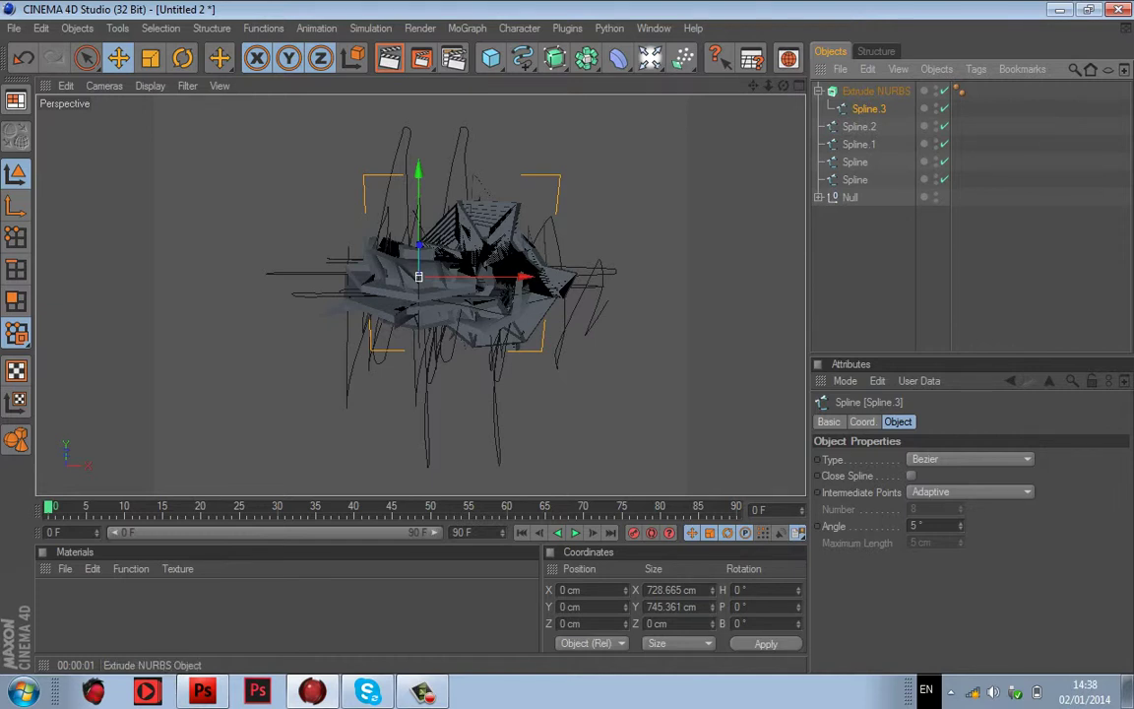
{"action": "left_click", "coordinate": [818, 90]}
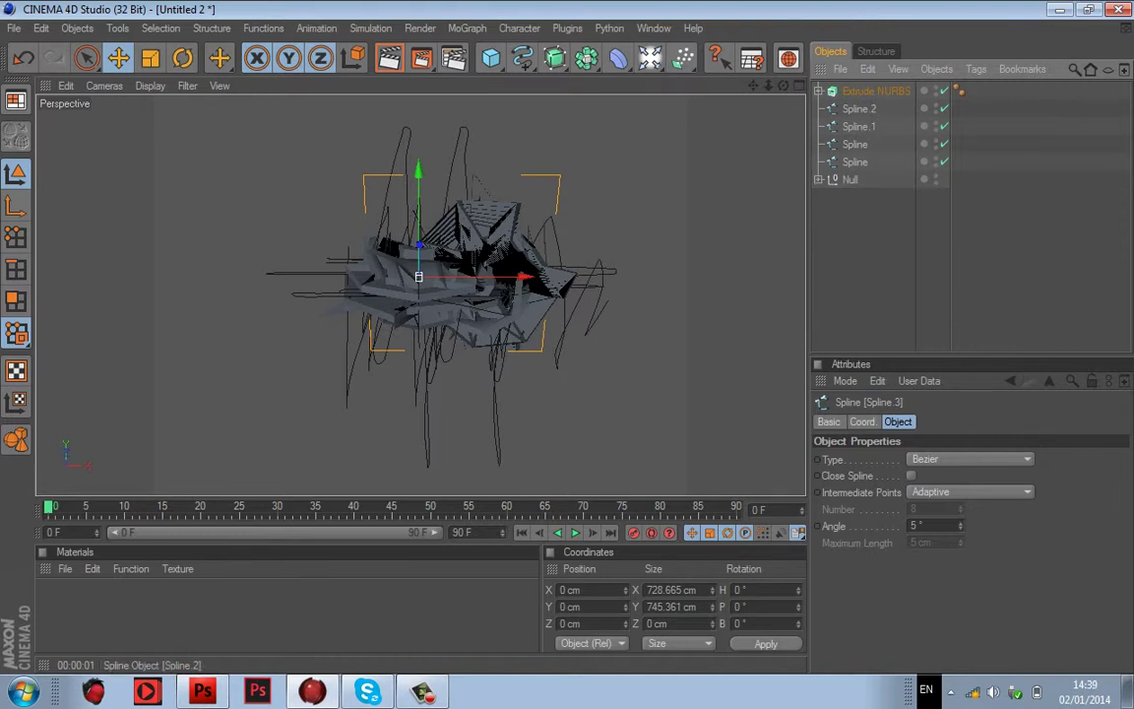
{"action": "left_click", "coordinate": [818, 91]}
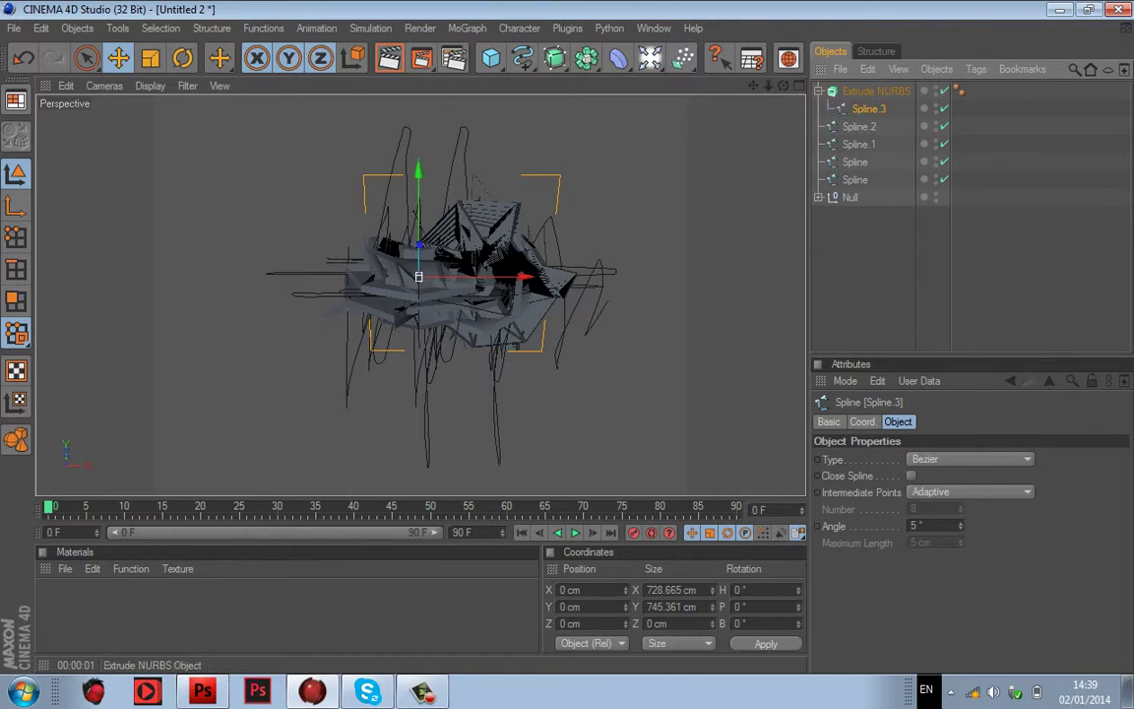
Step: Take Spline.3 out of the Extrude NURBS object and delete that Extrude NURBS
{"action": "left_click_drag", "start_coordinate": [868, 109], "coordinate": [862, 117]}
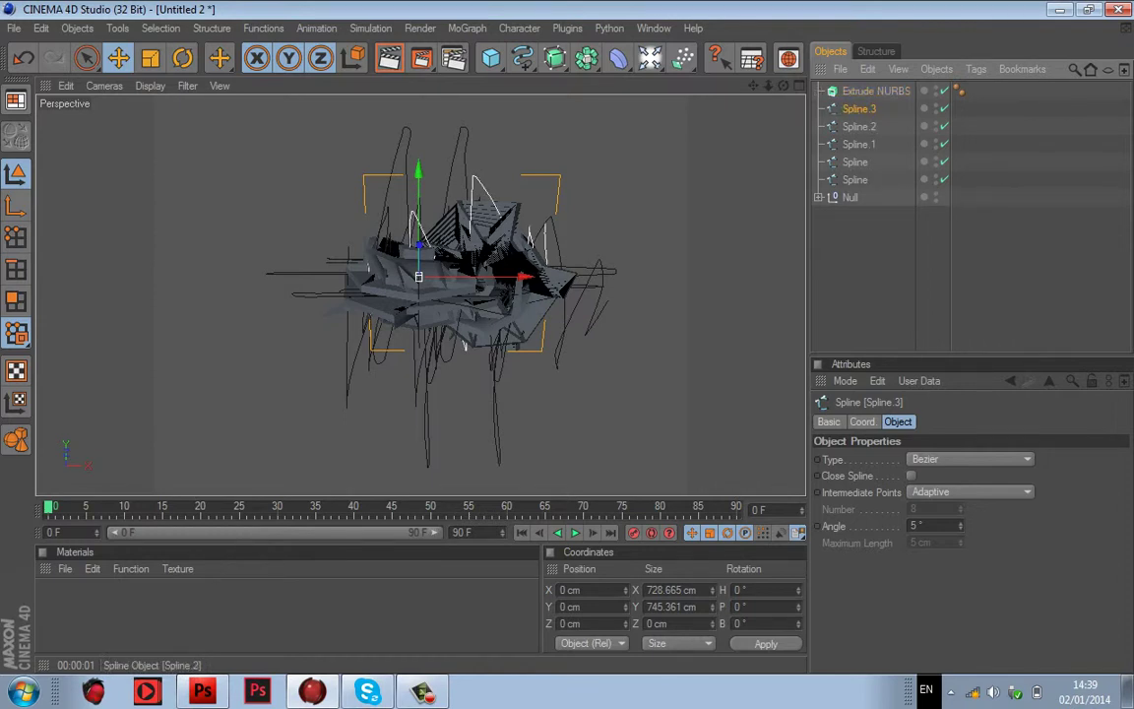
{"action": "left_click", "coordinate": [875, 90]}
{"action": "key", "text": "Delete"}
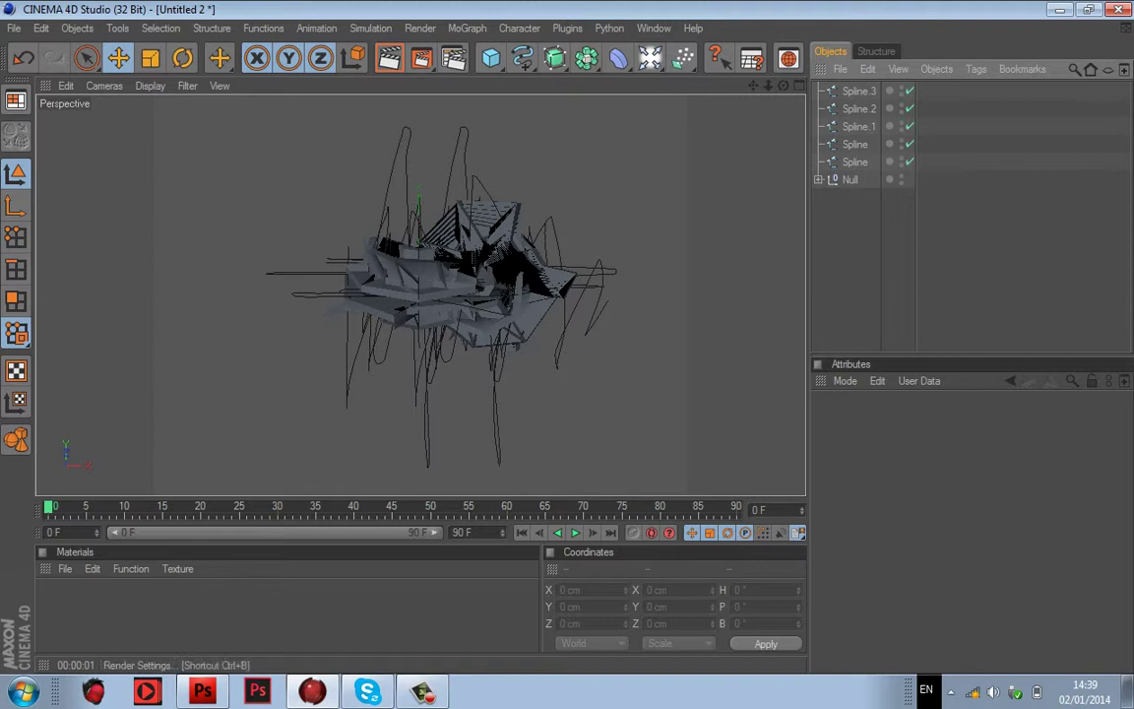
Step: Add five Extrude NURBS objects to the scene, one for each freehand spline
{"action": "left_click_drag", "start_coordinate": [555, 58], "coordinate": [751, 75]}
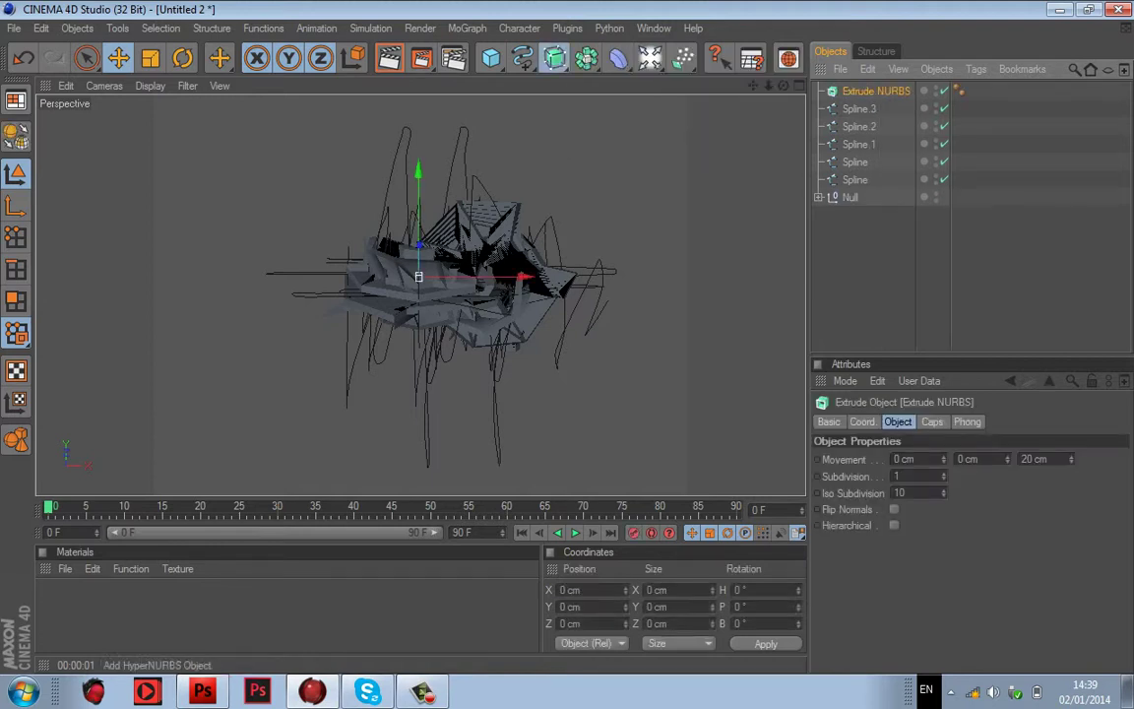
{"action": "left_click_drag", "start_coordinate": [554, 58], "coordinate": [751, 75]}
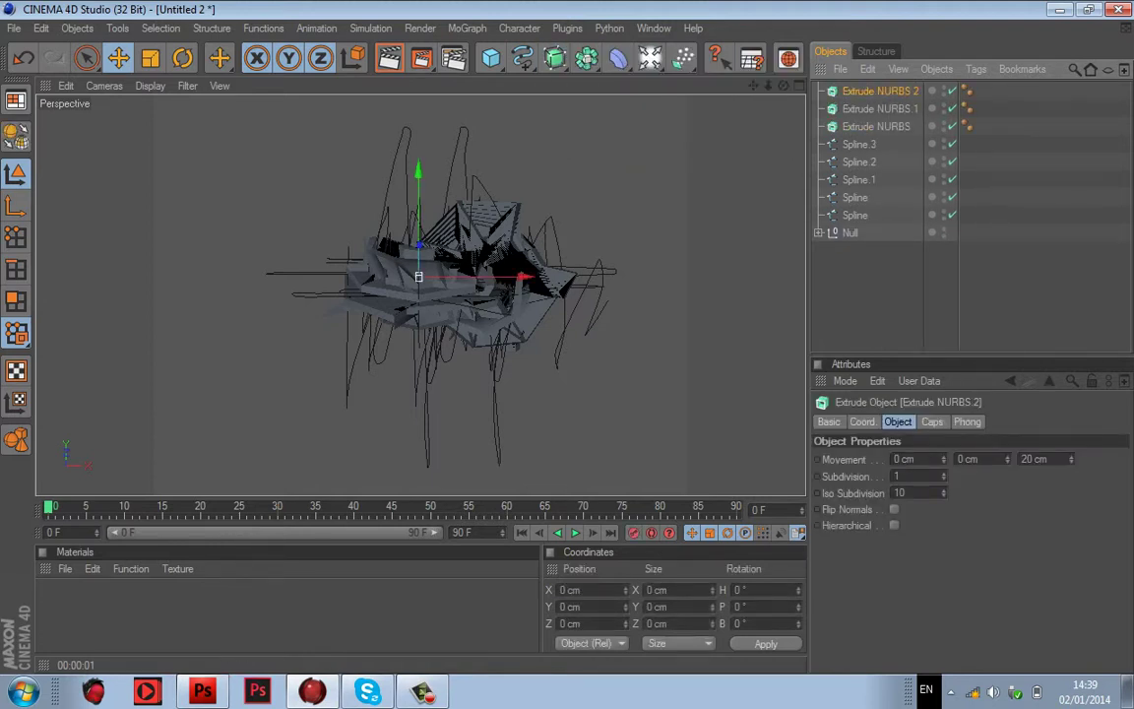
{"action": "left_click_drag", "start_coordinate": [554, 58], "coordinate": [751, 75]}
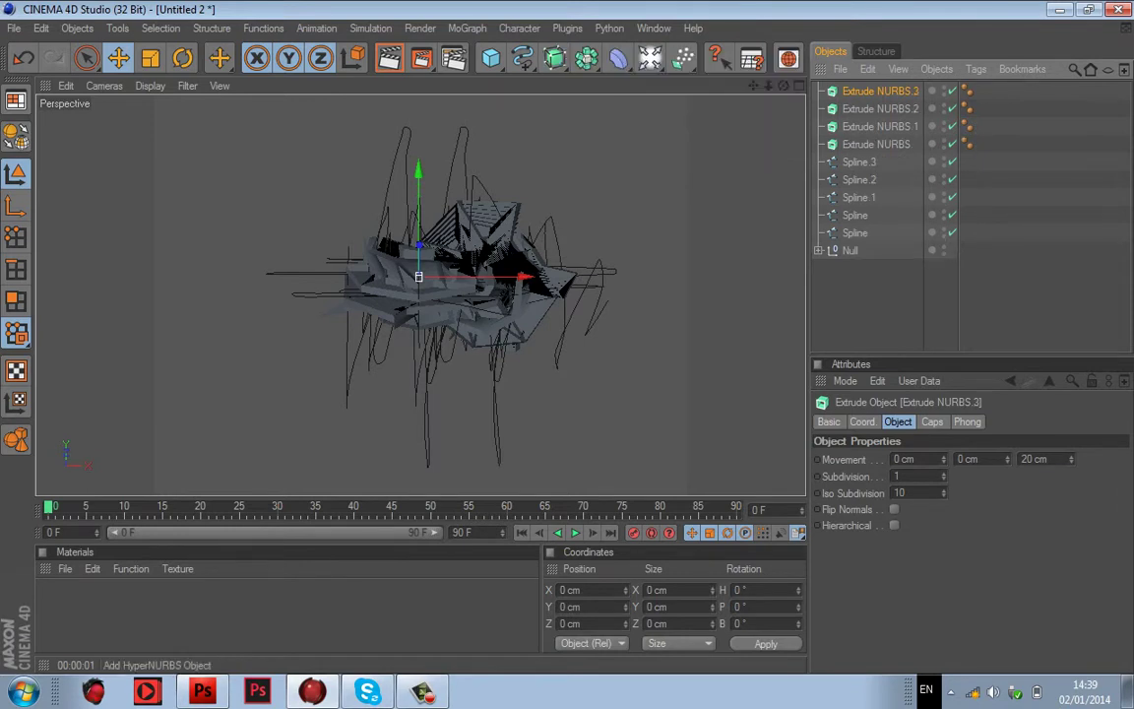
{"action": "left_click_drag", "start_coordinate": [554, 58], "coordinate": [751, 75]}
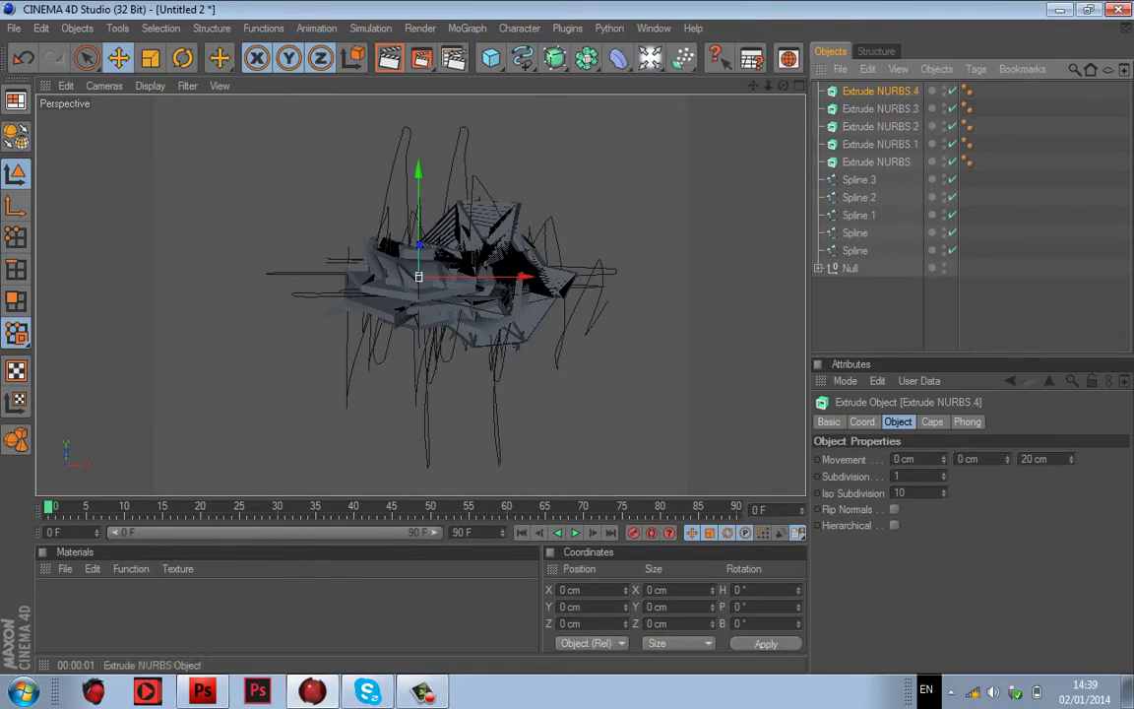
Step: Place each of the five freehand splines as a child inside its own Extrude NURBS, starting with Spline.3 in Extrude NURBS.4
{"action": "left_click", "coordinate": [858, 179]}
{"action": "left_click_drag", "start_coordinate": [858, 180], "coordinate": [879, 91]}
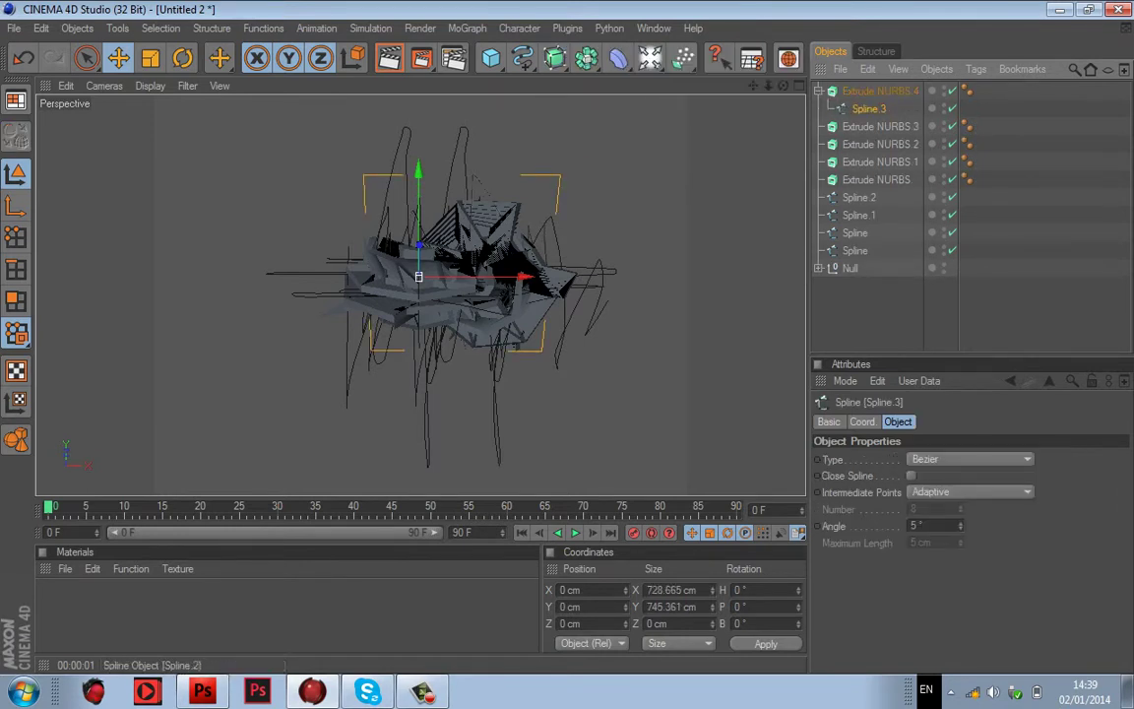
{"action": "left_click", "coordinate": [858, 197]}
{"action": "left_click_drag", "start_coordinate": [858, 197], "coordinate": [879, 126]}
{"action": "left_click", "coordinate": [858, 215]}
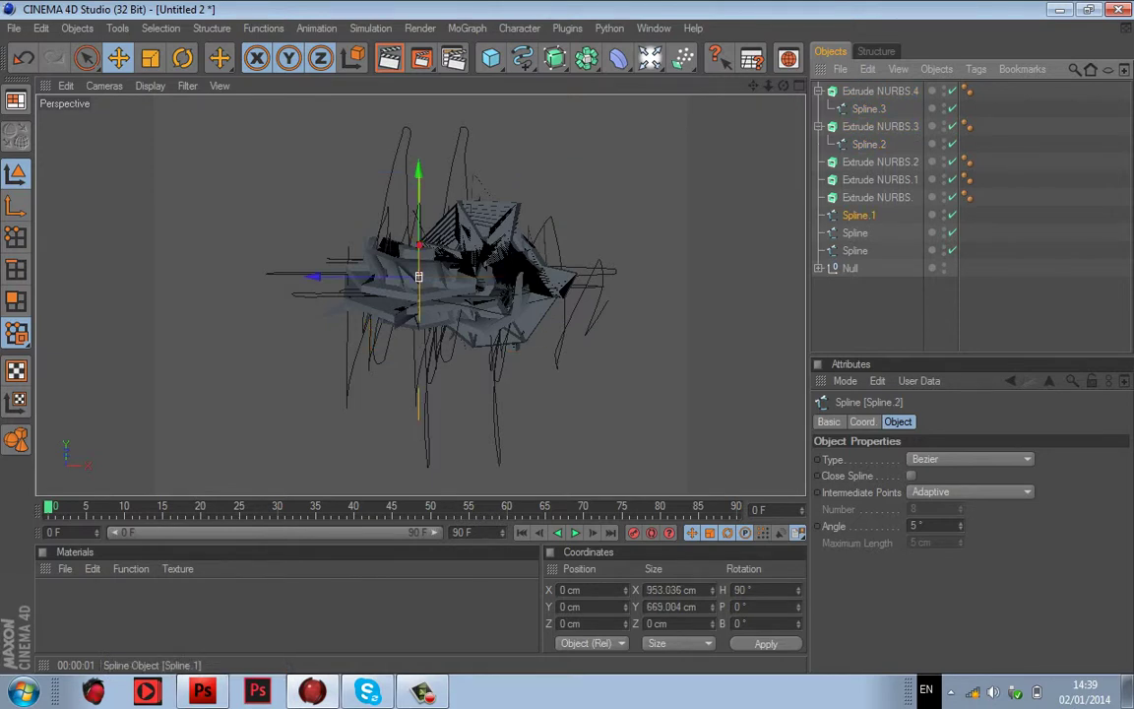
{"action": "left_click_drag", "start_coordinate": [858, 215], "coordinate": [879, 161]}
{"action": "left_click", "coordinate": [856, 232]}
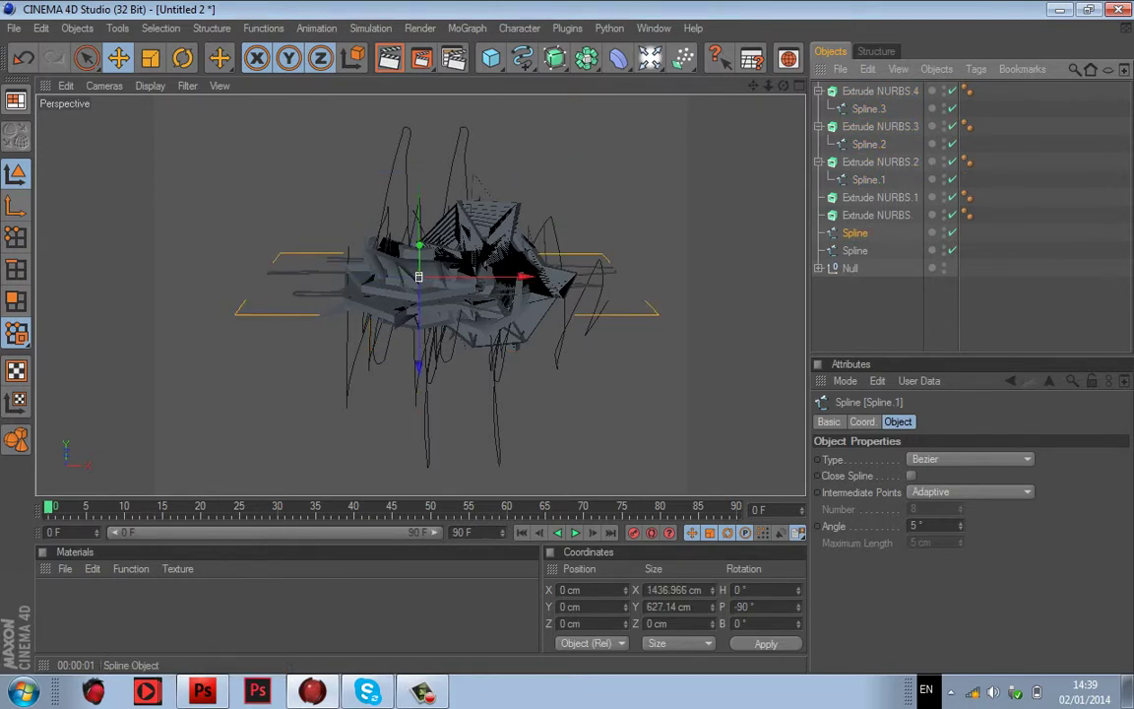
{"action": "left_click_drag", "start_coordinate": [856, 232], "coordinate": [879, 197]}
{"action": "left_click", "coordinate": [855, 250]}
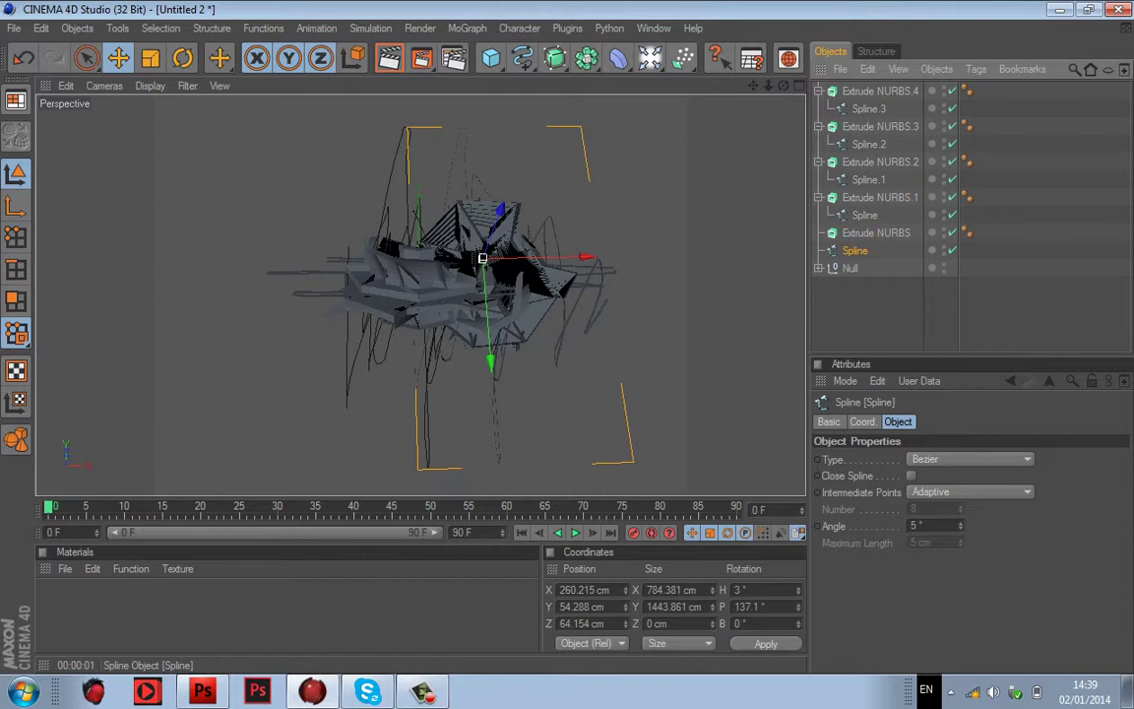
{"action": "left_click_drag", "start_coordinate": [855, 251], "coordinate": [876, 232]}
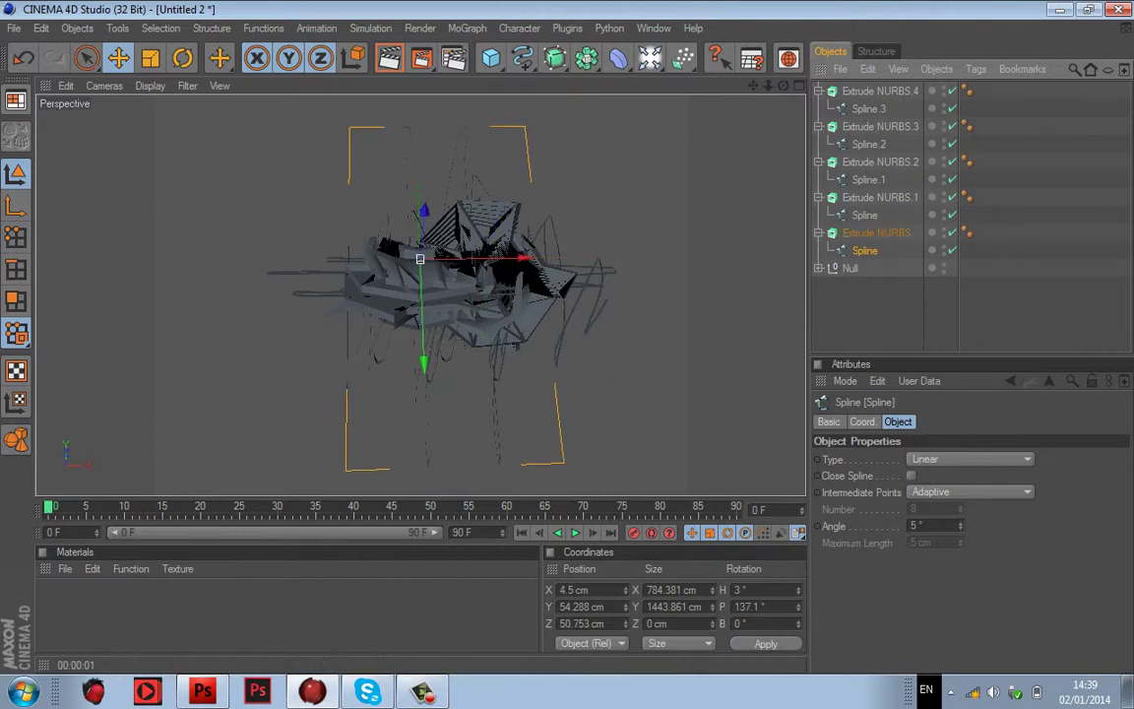
{"action": "left_click", "coordinate": [876, 311]}
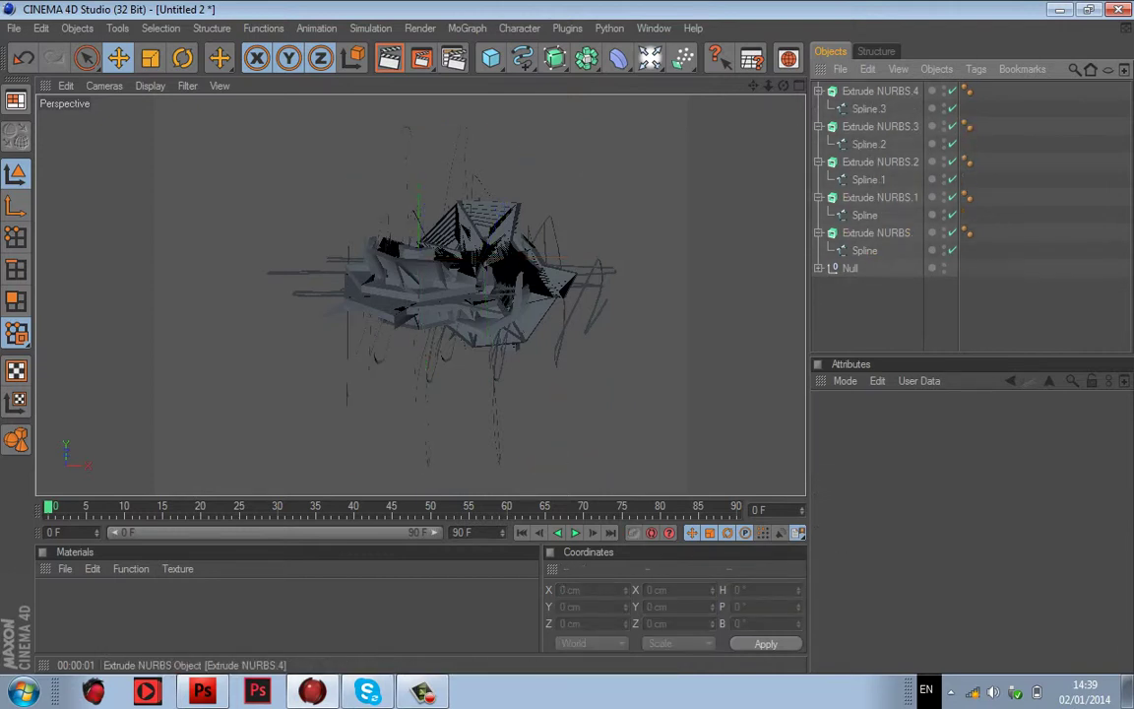
Step: Collapse the hierarchies of all five Extrude NURBS objects in the object list
{"action": "left_click", "coordinate": [818, 90]}
{"action": "left_click", "coordinate": [818, 109]}
{"action": "left_click", "coordinate": [818, 126]}
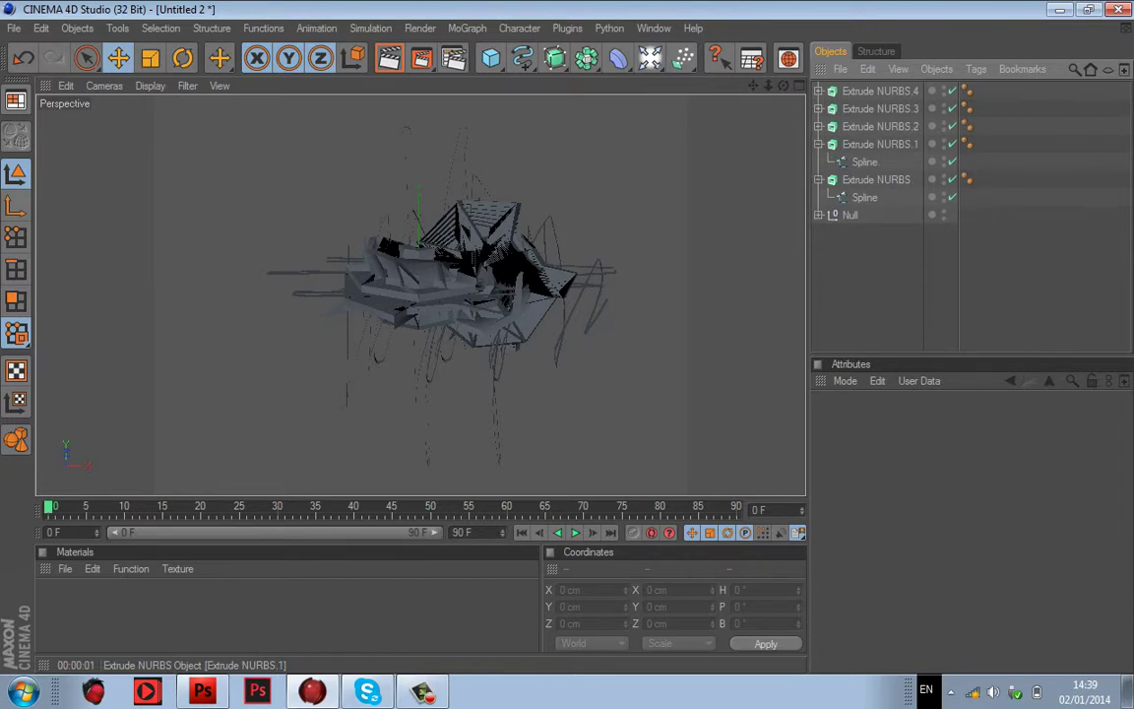
{"action": "left_click", "coordinate": [818, 143]}
{"action": "left_click", "coordinate": [818, 161]}
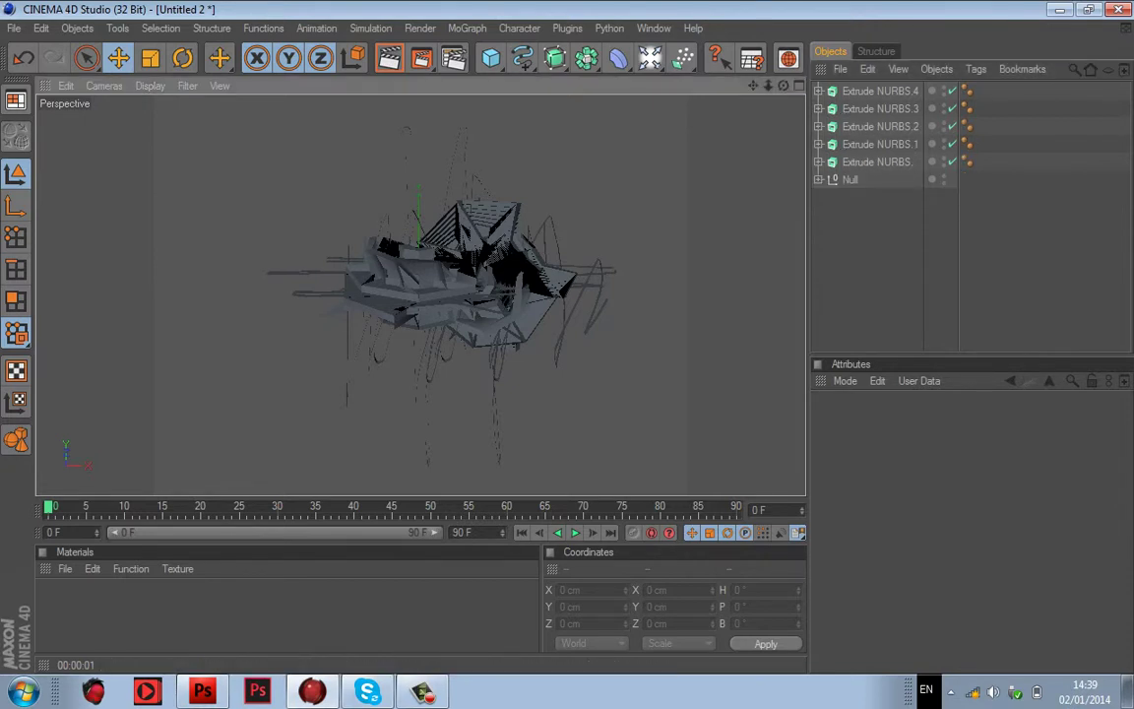
Step: Set the Z extrusion movement of Extrude NURBS.4 to 5 cm
{"action": "mouse_move", "coordinate": [783, 86]}
{"action": "left_mouse_down"}
{"action": "mouse_move", "coordinate": [803, 79]}
{"action": "mouse_move", "coordinate": [768, 71]}
{"action": "mouse_move", "coordinate": [753, 49]}
{"action": "mouse_move", "coordinate": [772, 90]}
{"action": "mouse_move", "coordinate": [756, 103]}
{"action": "mouse_move", "coordinate": [739, 89]}
{"action": "mouse_move", "coordinate": [784, 88]}
{"action": "left_mouse_up"}
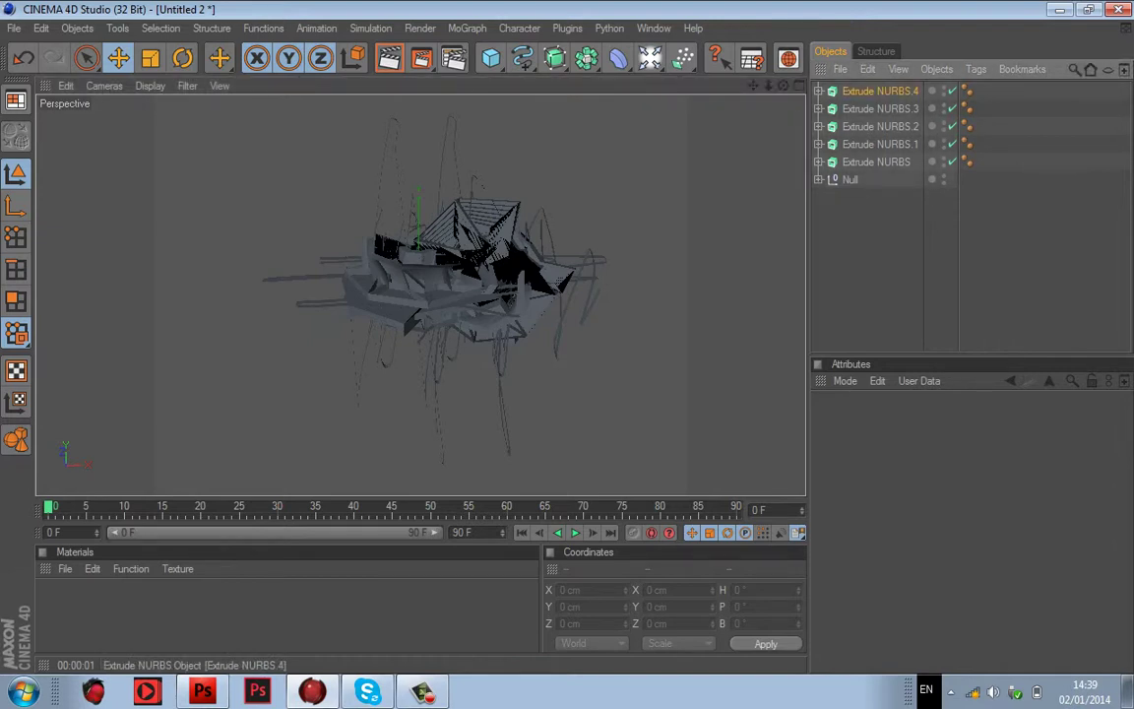
{"action": "left_click", "coordinate": [879, 90]}
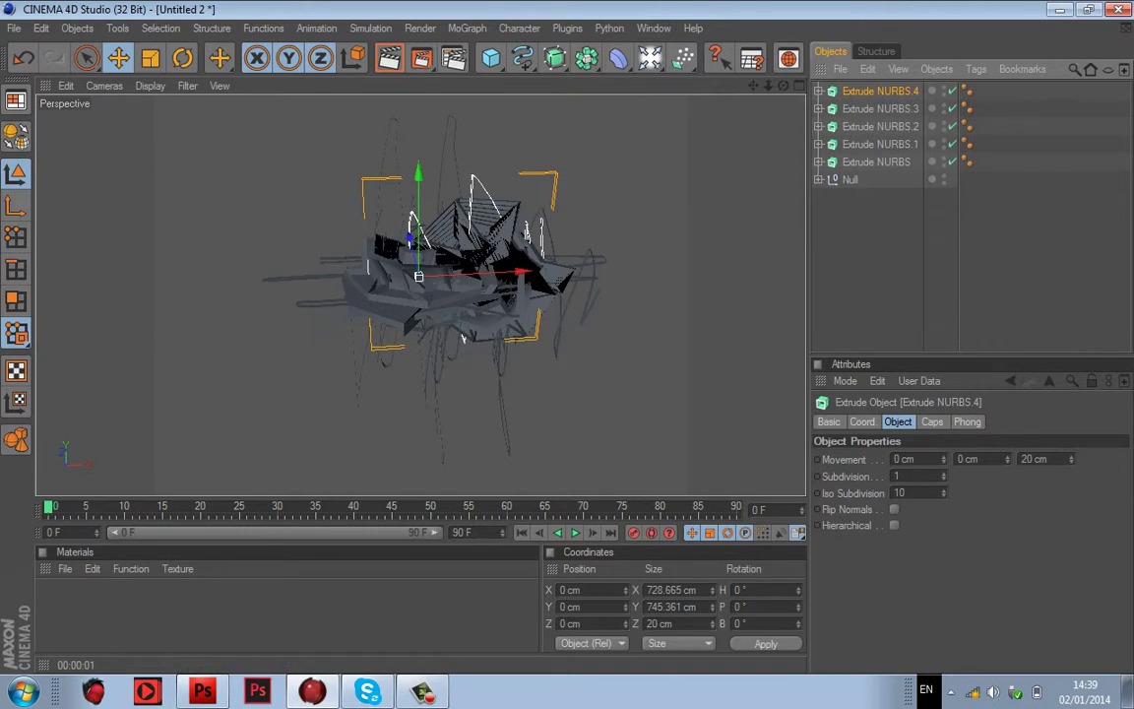
{"action": "left_click", "coordinate": [1027, 459]}
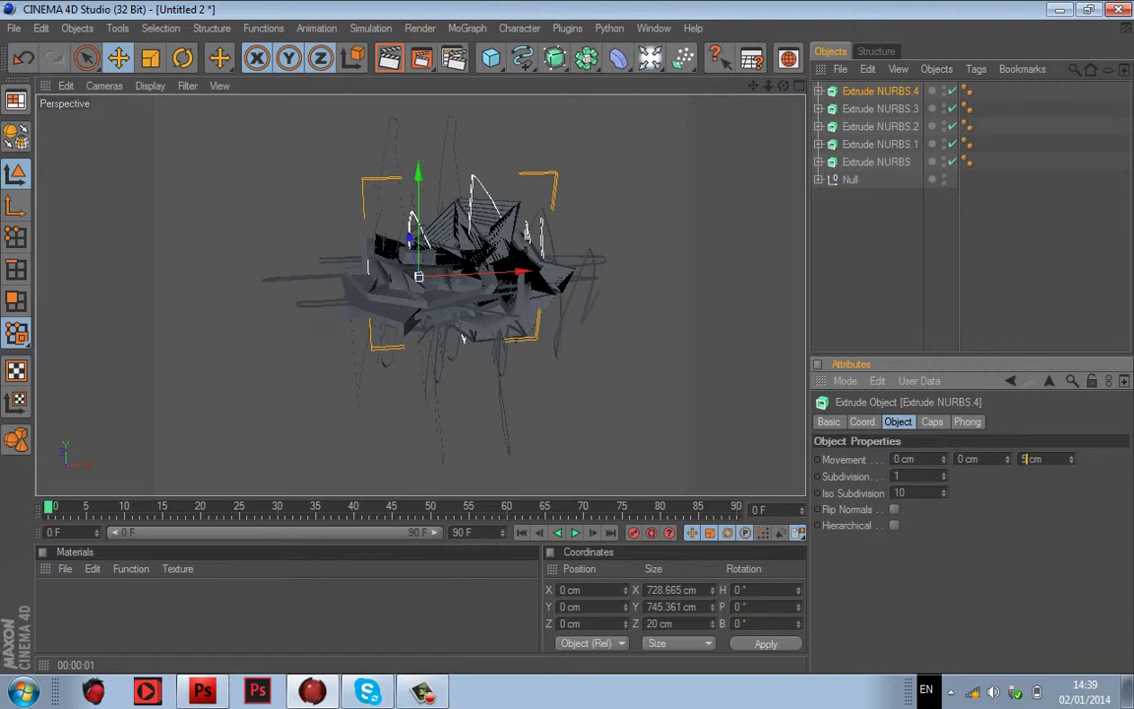
{"action": "type", "text": "5"}
{"action": "key", "text": "Return"}
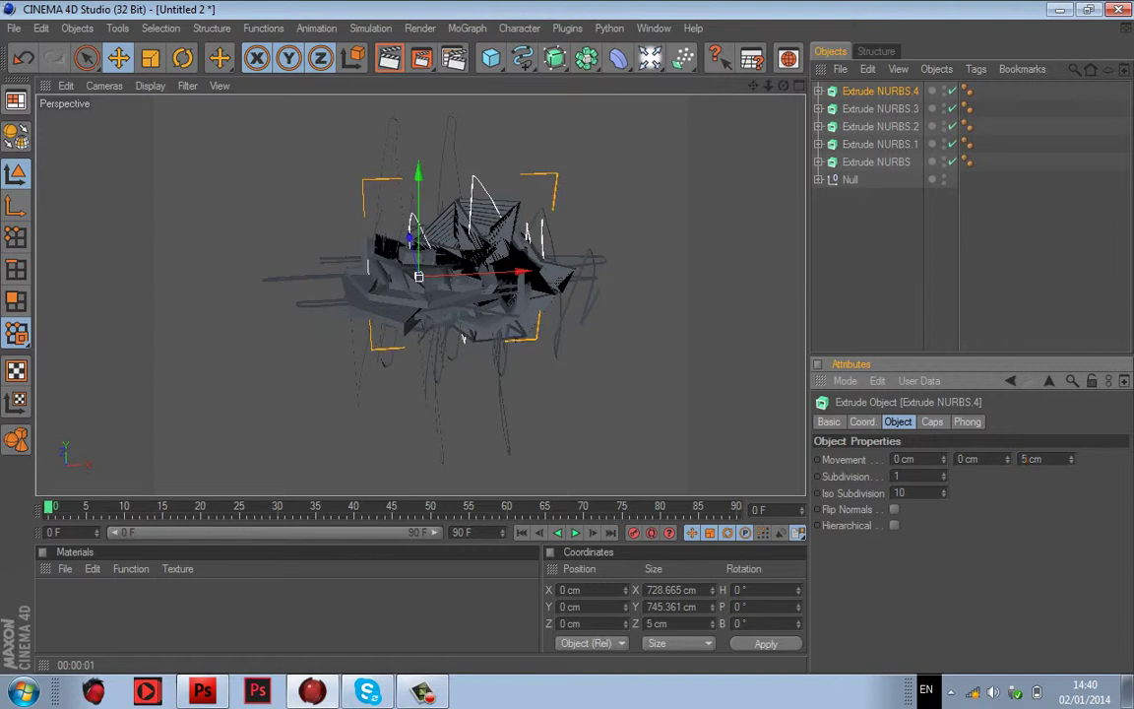
Step: Set the Z extrusion movement of Extrude NURBS.3 and Extrude NURBS.2 to 5 cm each
{"action": "left_click", "coordinate": [880, 109]}
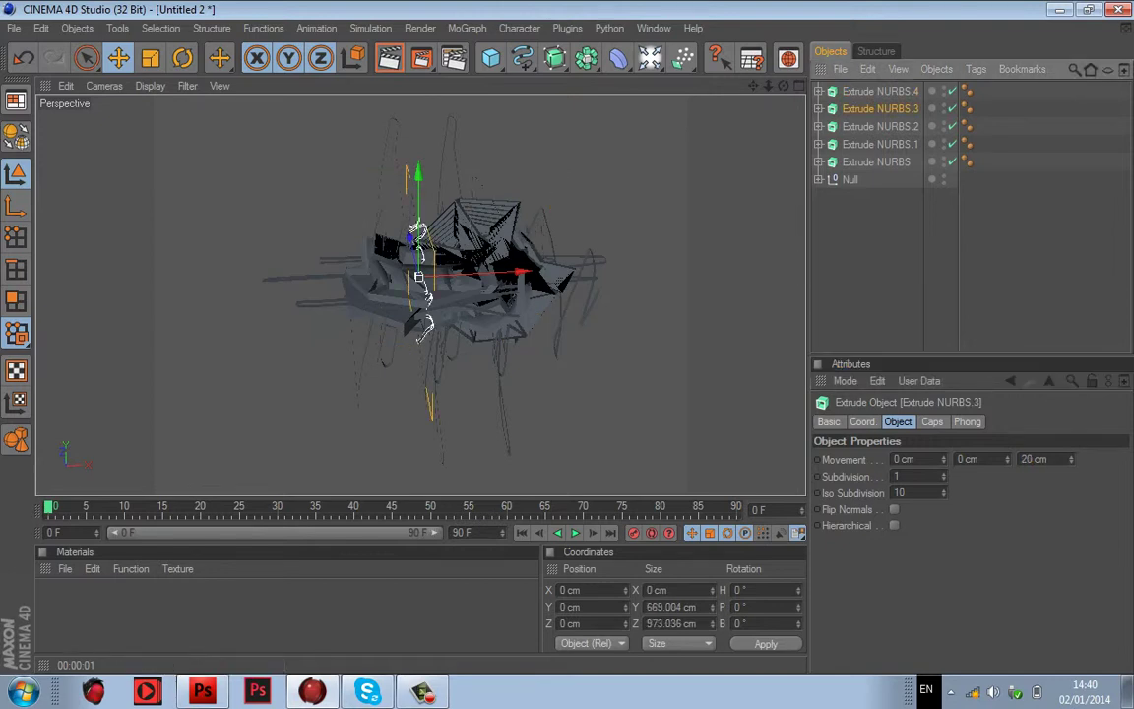
{"action": "left_click", "coordinate": [1031, 459]}
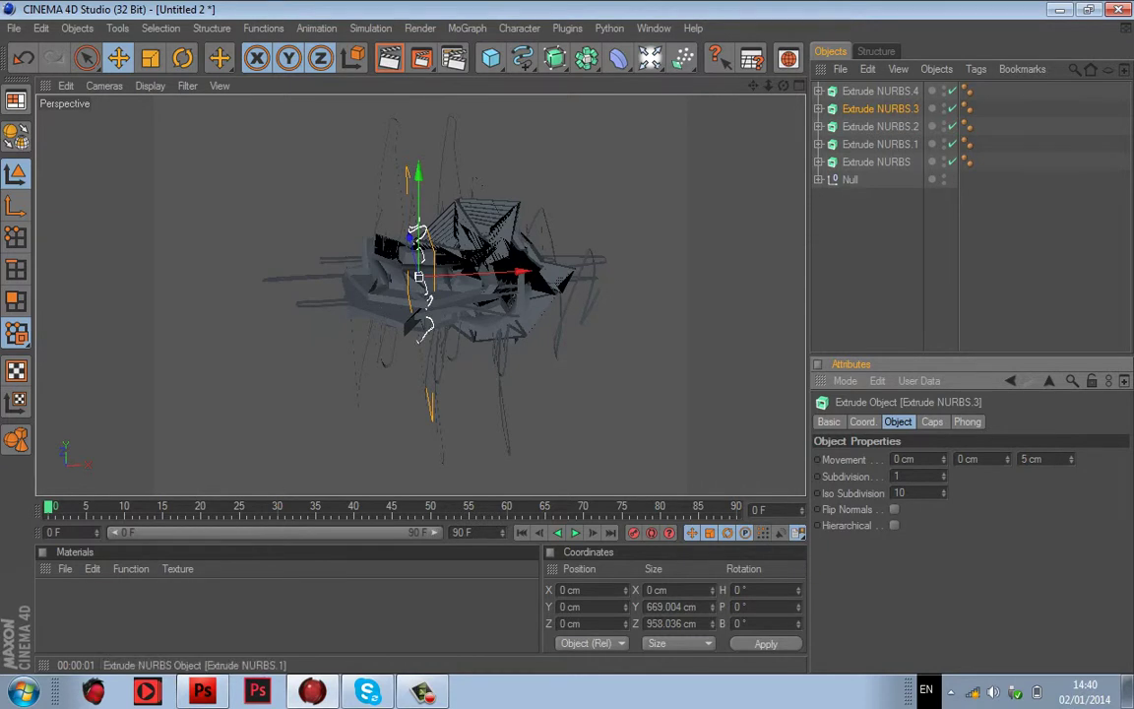
{"action": "left_click", "coordinate": [880, 127]}
{"action": "left_click_drag", "start_coordinate": [1033, 460], "coordinate": [1021, 459]}
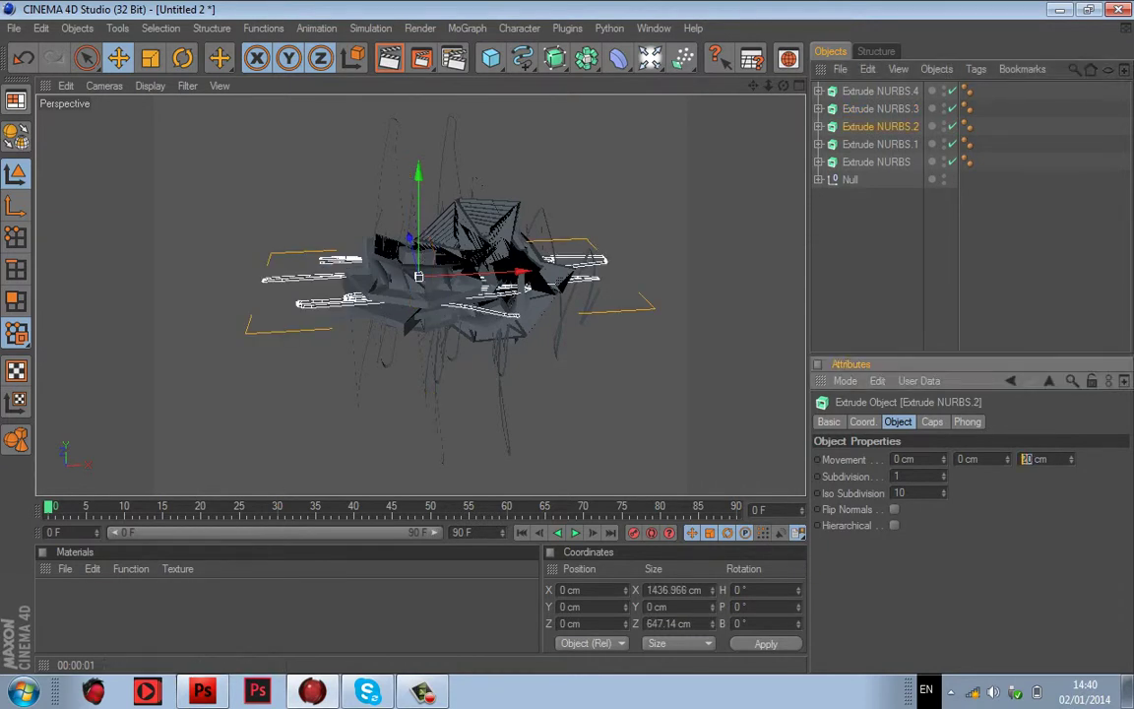
{"action": "type", "text": "5"}
{"action": "key", "text": "Return"}
Step: Set the Z extrusion movement of Extrude NURBS.1 and the original Extrude NURBS to 5 cm each, then deselect everything
{"action": "left_click", "coordinate": [879, 144]}
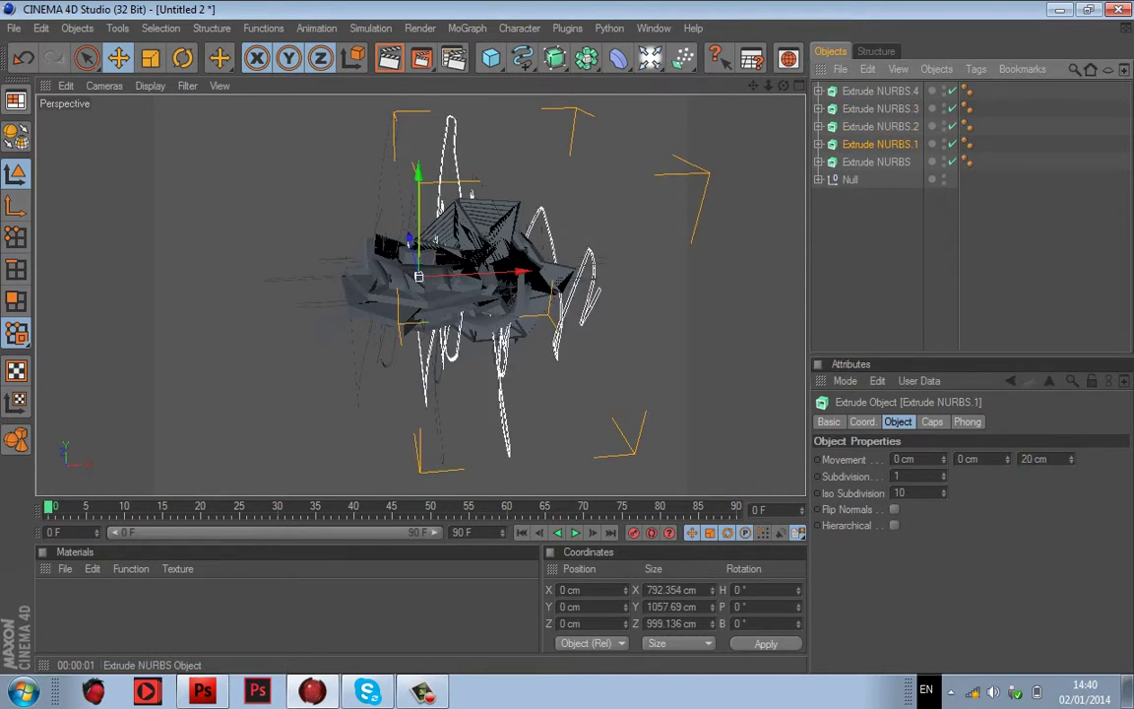
{"action": "double_click", "coordinate": [1027, 459]}
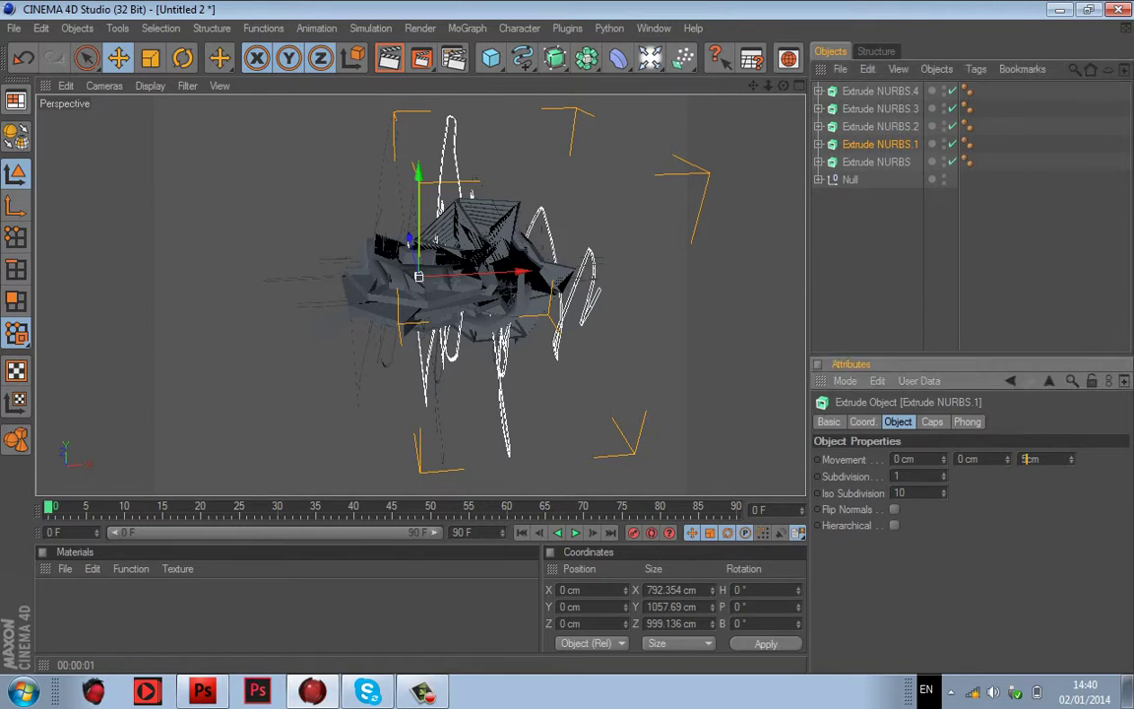
{"action": "type", "text": "5"}
{"action": "key", "text": "Return"}
{"action": "left_click", "coordinate": [876, 161]}
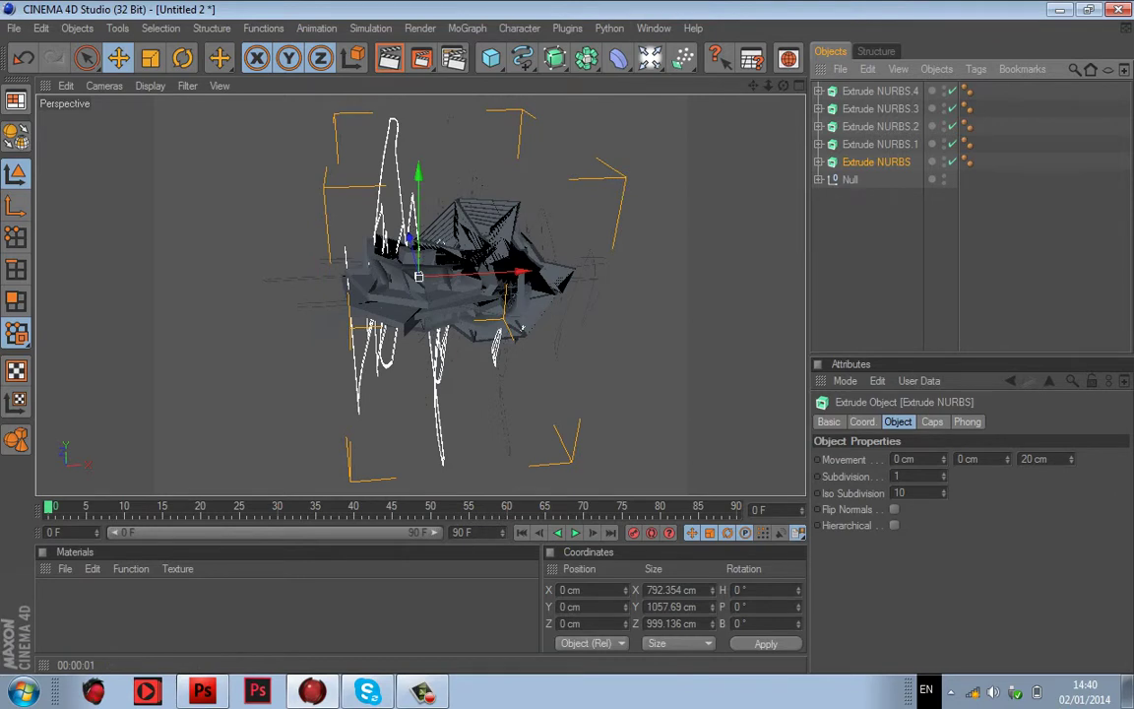
{"action": "double_click", "coordinate": [1027, 459]}
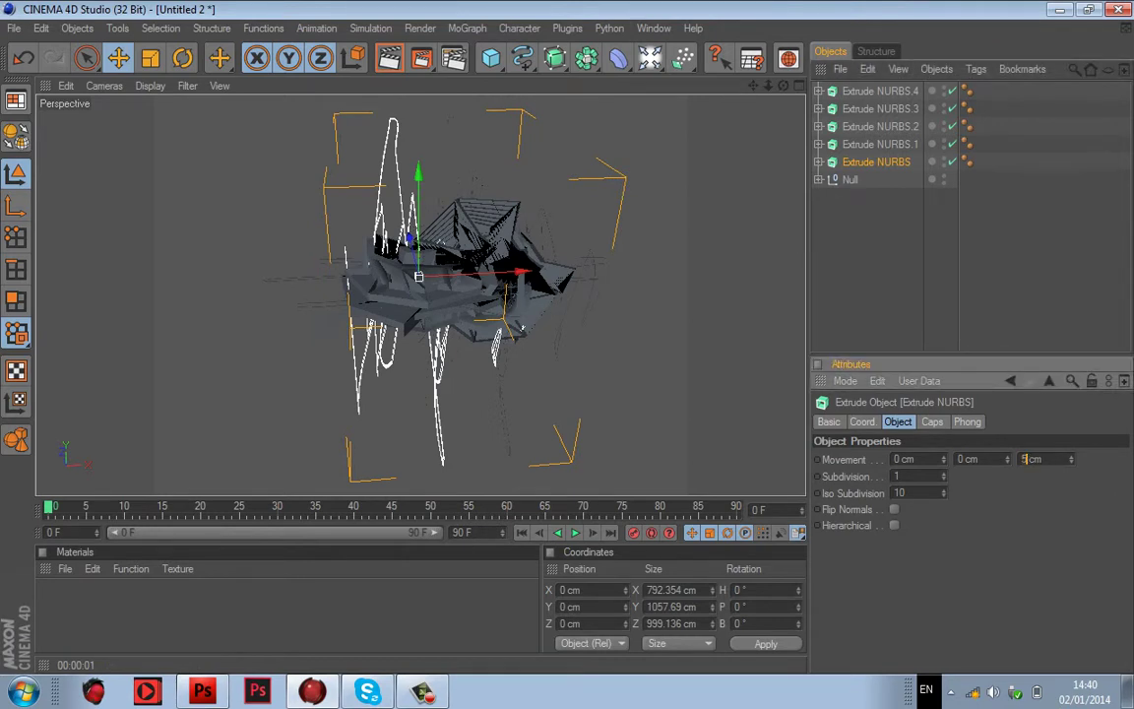
{"action": "key", "text": "Return"}
{"action": "left_click", "coordinate": [879, 257]}
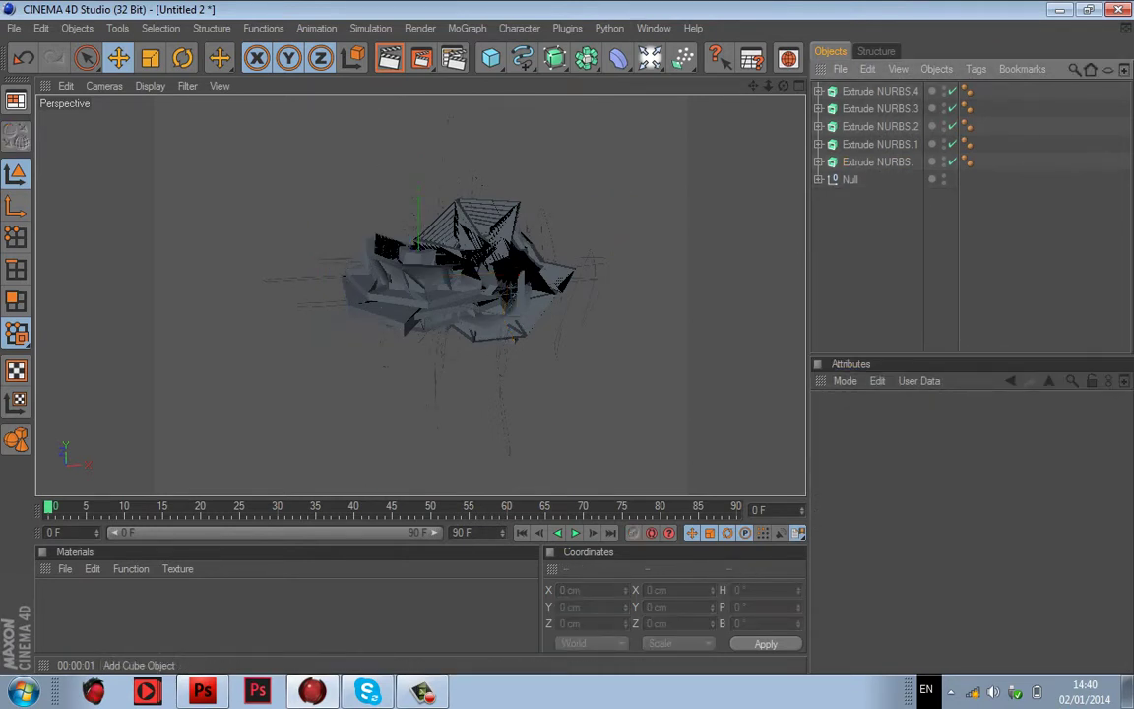
Step: Render the perspective view to check the thin extruded splines around the model
{"action": "left_click", "coordinate": [388, 58]}
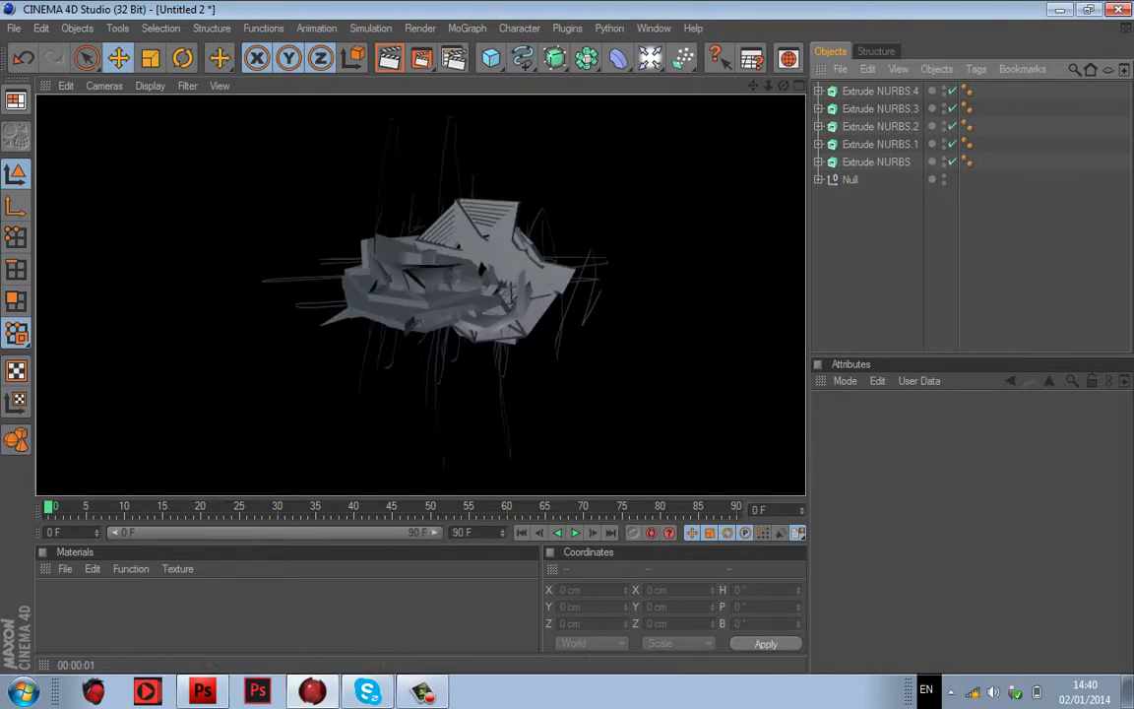
{"action": "mouse_move", "coordinate": [784, 86]}
{"action": "left_mouse_down"}
{"action": "mouse_move", "coordinate": [779, 49]}
{"action": "mouse_move", "coordinate": [783, 98]}
{"action": "mouse_move", "coordinate": [771, 69]}
{"action": "mouse_move", "coordinate": [786, 95]}
{"action": "mouse_move", "coordinate": [783, 86]}
{"action": "left_mouse_up"}
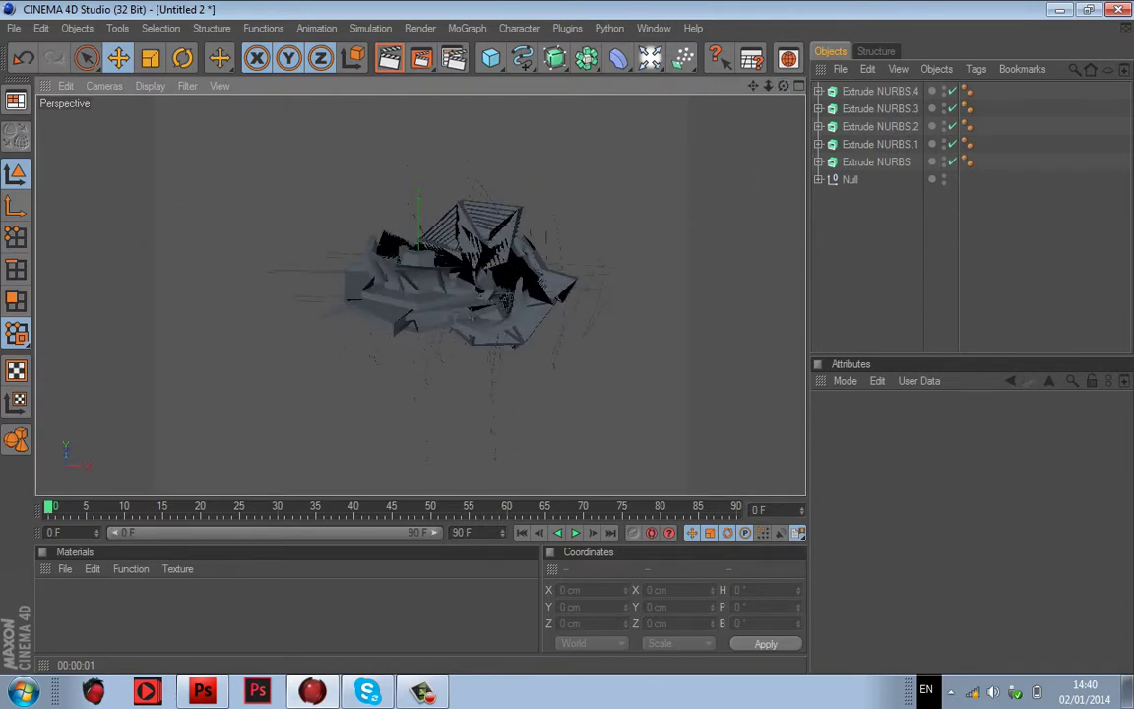
Step: Group all Extrude NURBS objects and the existing Null into one new Null and duplicate that group
{"action": "left_click_drag", "start_coordinate": [896, 208], "coordinate": [824, 83]}
{"action": "key", "text": "alt+g"}
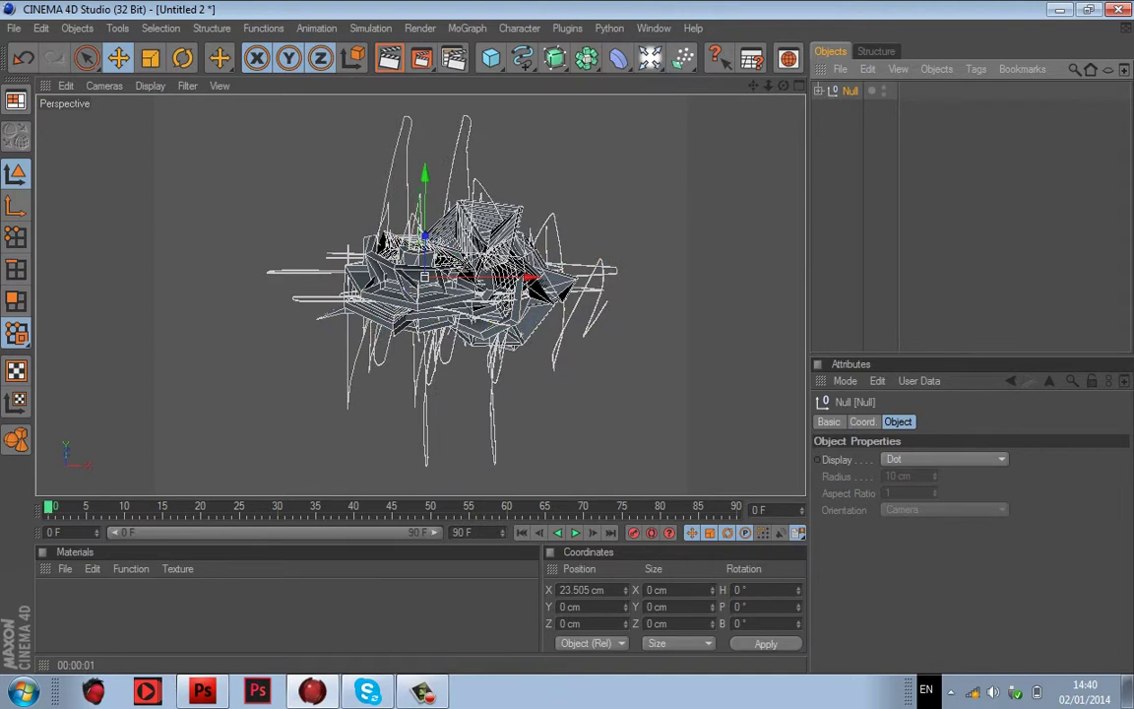
{"action": "right_click", "coordinate": [850, 89]}
{"action": "left_click", "coordinate": [886, 362]}
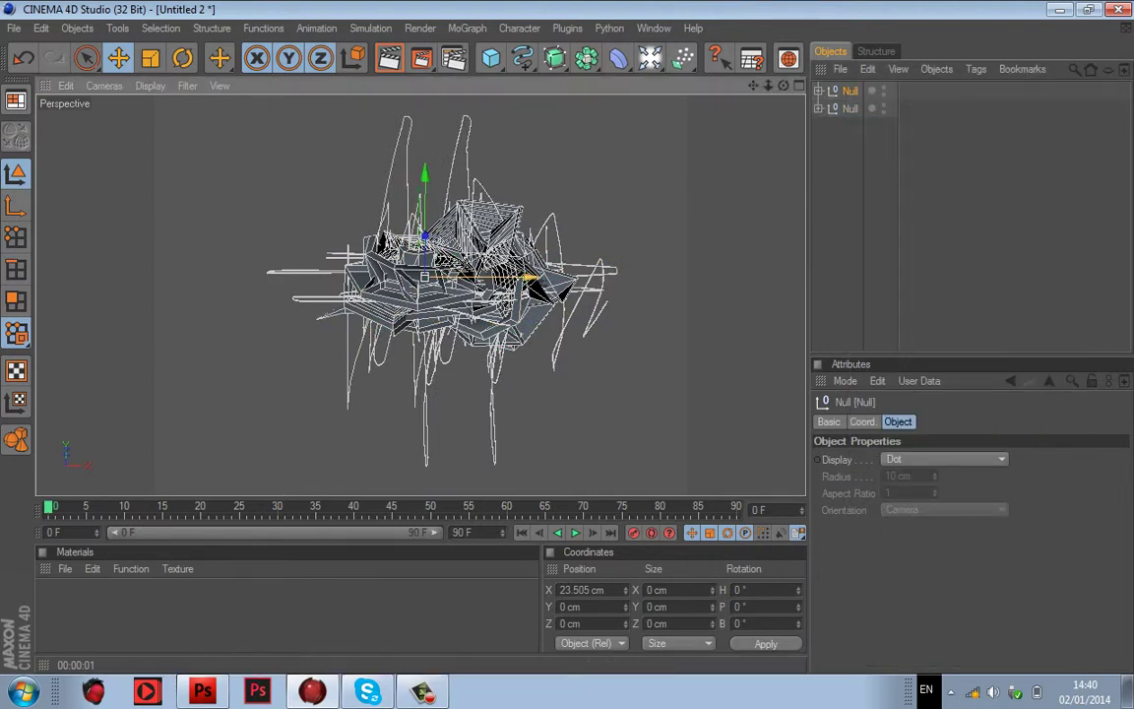
Step: Move the duplicated group to about X -507, Y 135, Z 80 cm and rotate it to about H -88°, P 63°, B 88°
{"action": "left_click_drag", "start_coordinate": [532, 277], "coordinate": [375, 278]}
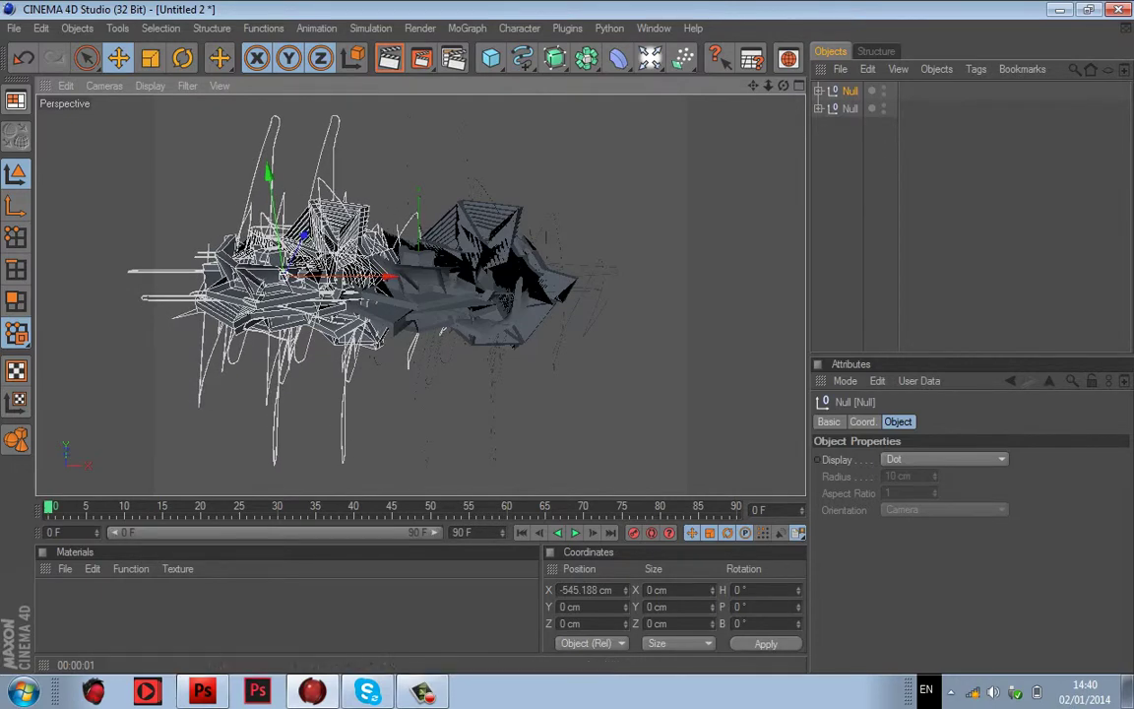
{"action": "key", "text": "r"}
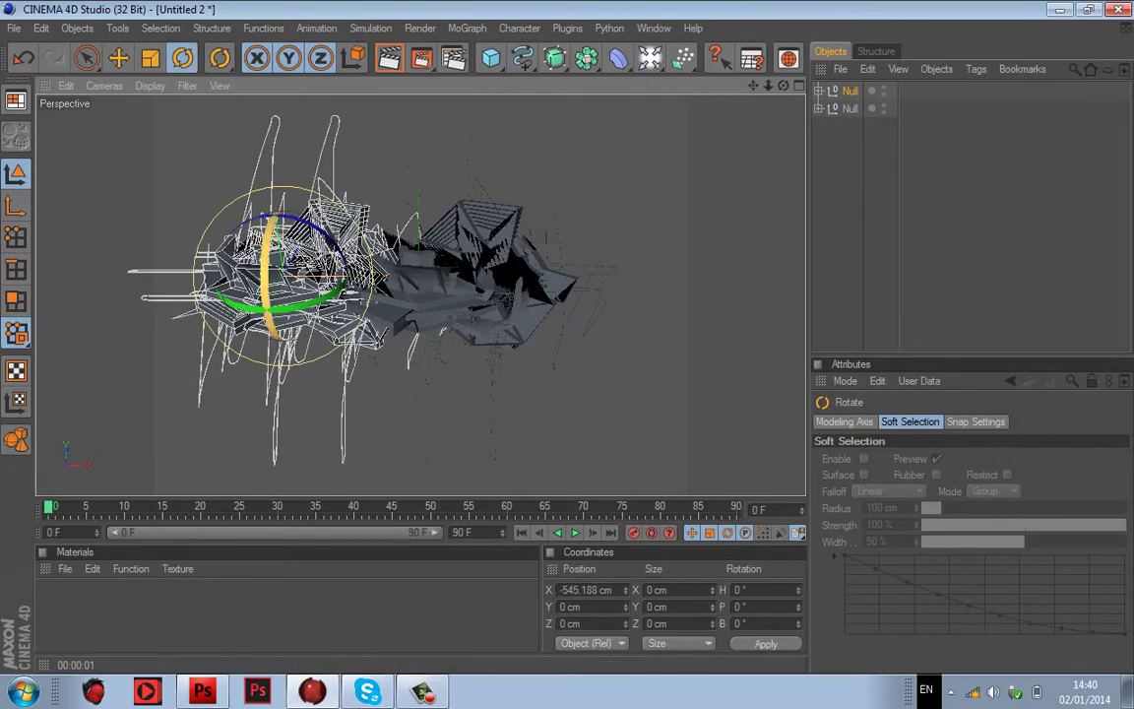
{"action": "left_click_drag", "start_coordinate": [266, 229], "coordinate": [271, 308]}
{"action": "left_click_drag", "start_coordinate": [312, 227], "coordinate": [339, 246]}
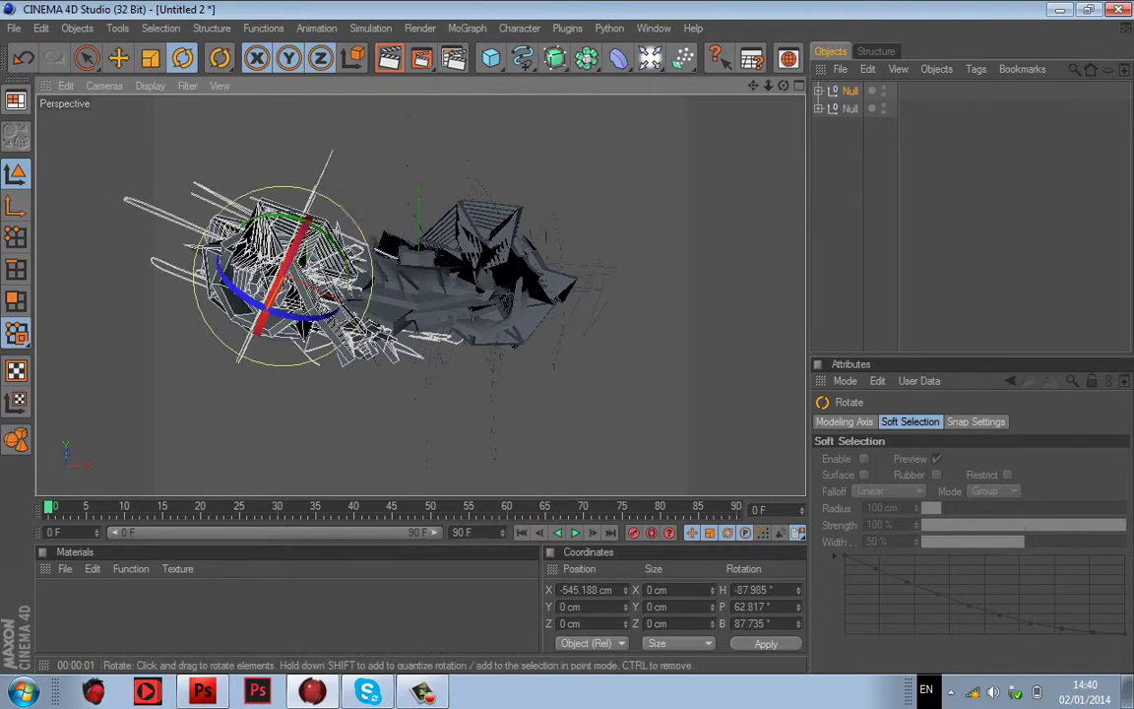
{"action": "left_click", "coordinate": [118, 57]}
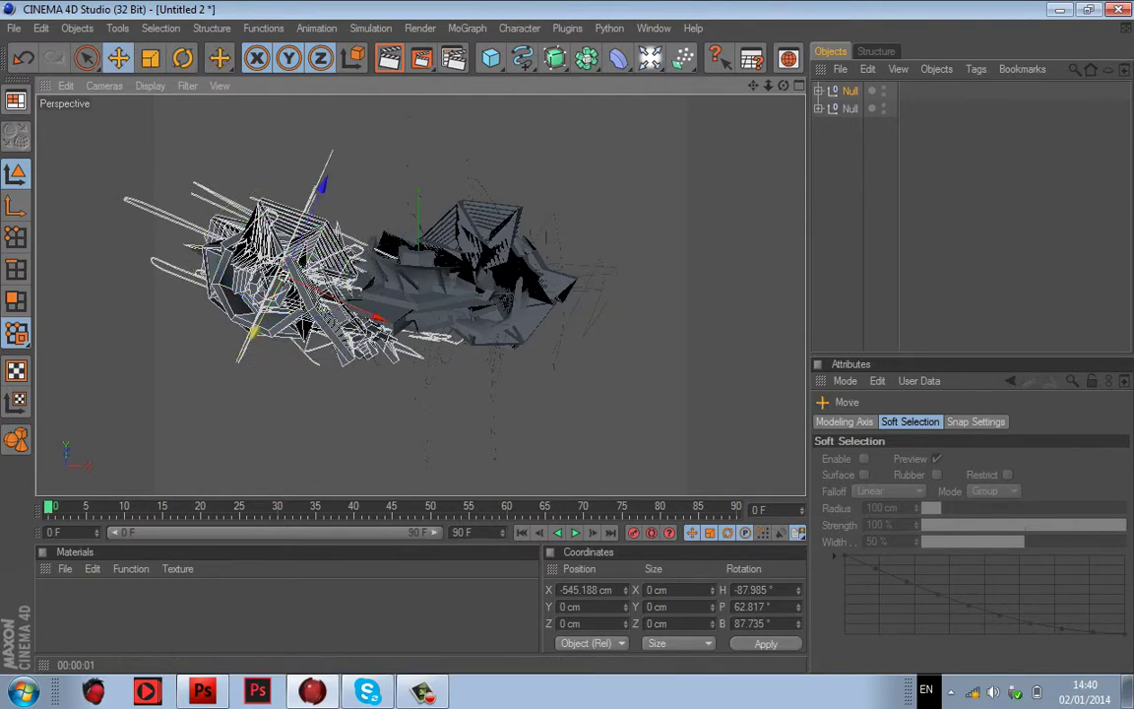
{"action": "left_click_drag", "start_coordinate": [286, 262], "coordinate": [297, 222]}
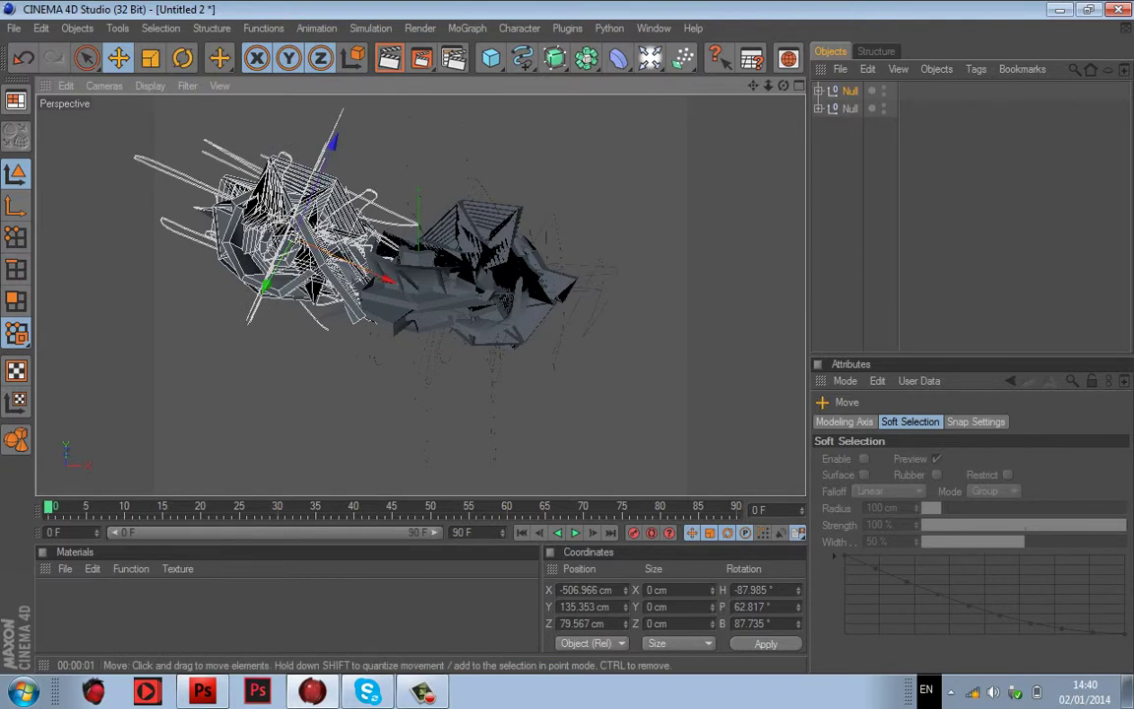
Step: Group the two Null objects into one new Null and duplicate that group with Current State to Object
{"action": "left_click", "coordinate": [414, 143]}
{"action": "left_click_drag", "start_coordinate": [767, 86], "coordinate": [703, 103]}
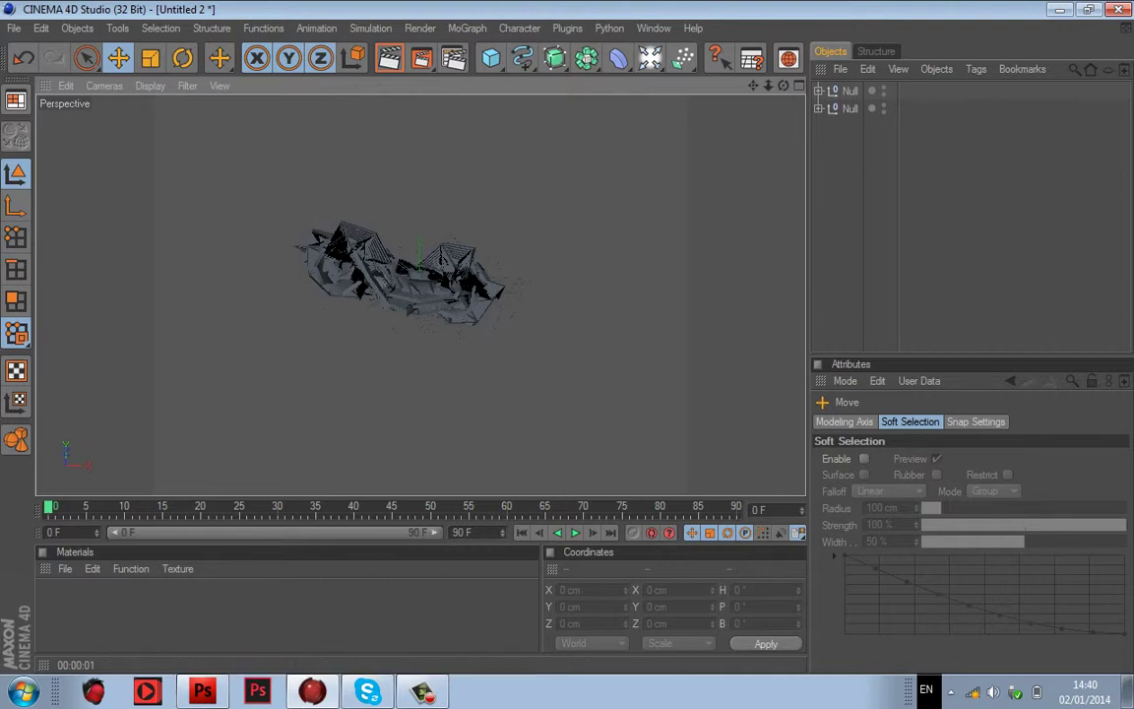
{"action": "left_click_drag", "start_coordinate": [753, 85], "coordinate": [711, 83]}
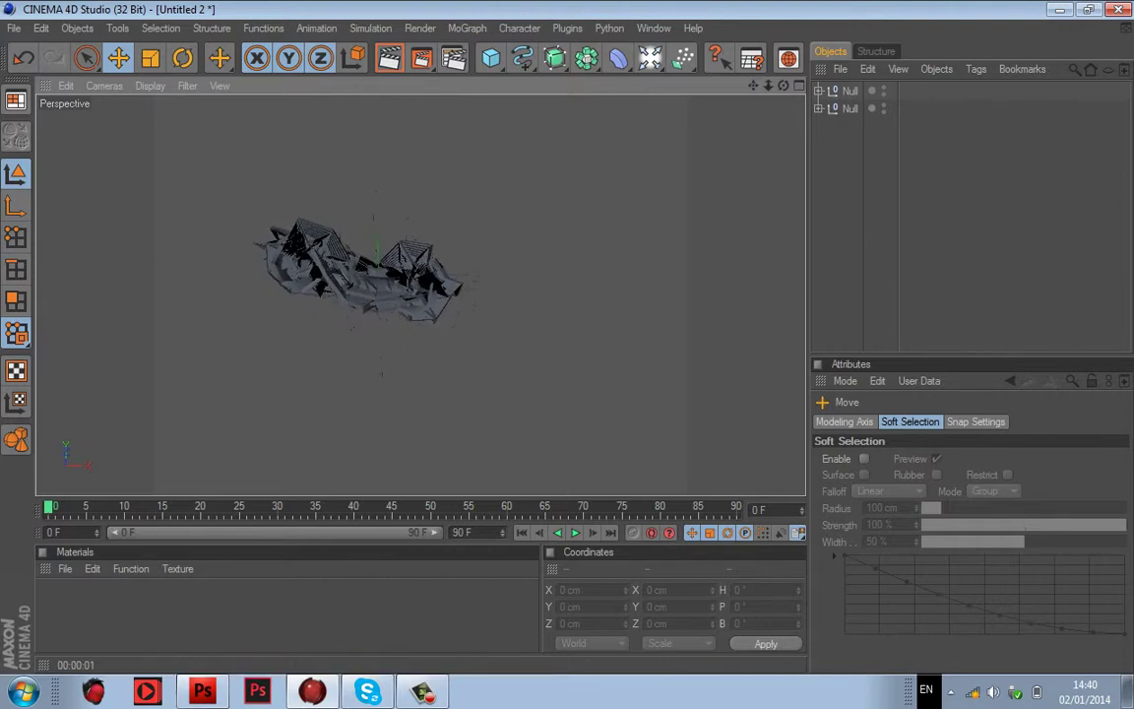
{"action": "left_click_drag", "start_coordinate": [940, 140], "coordinate": [836, 87]}
{"action": "key", "text": "alt+g"}
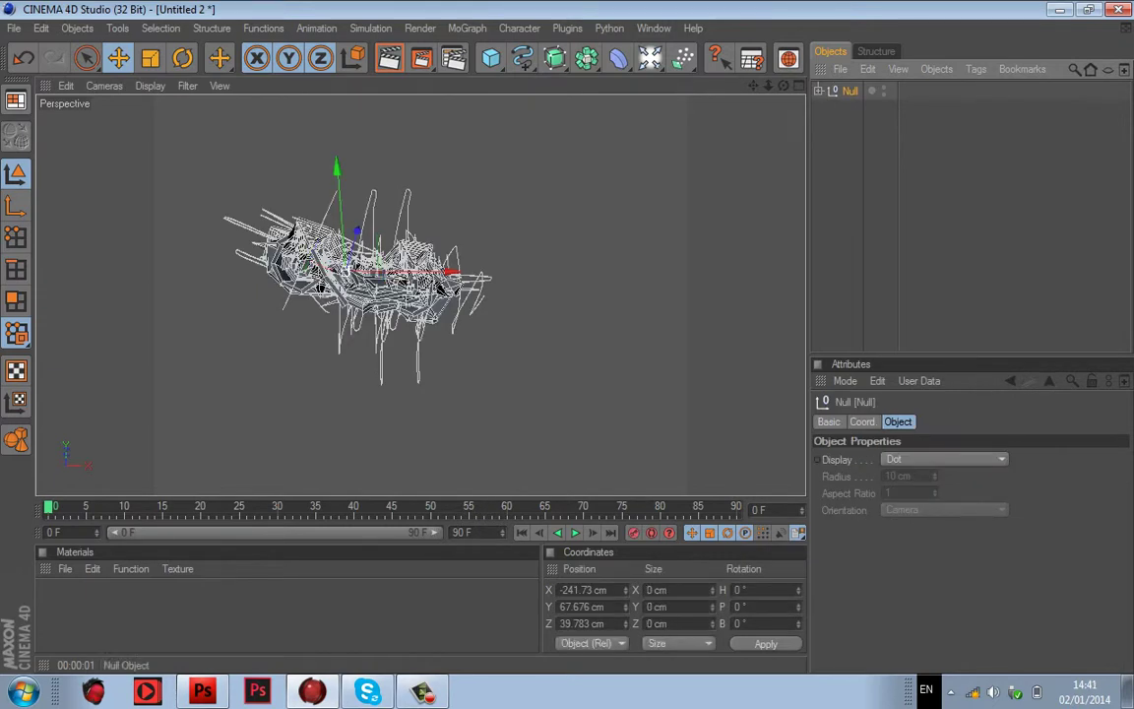
{"action": "right_click", "coordinate": [853, 92]}
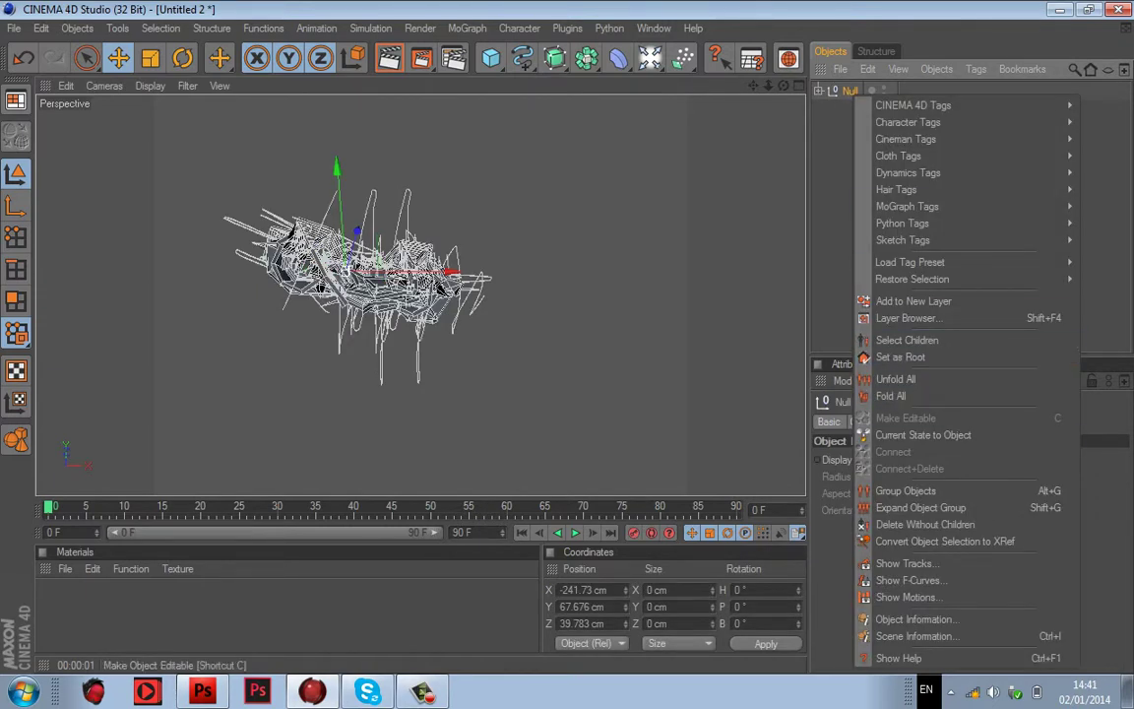
{"action": "left_click", "coordinate": [920, 434]}
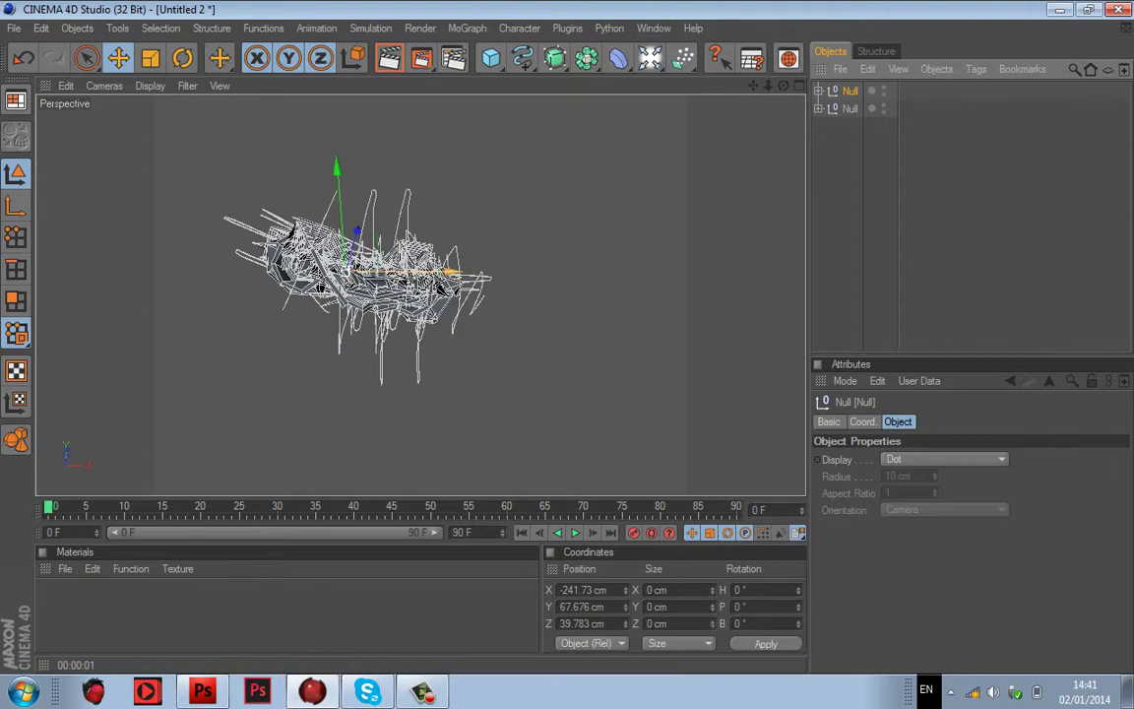
Step: Move the duplicated group to about X -951, Y 557, Z 186 cm and rotate its bank to about 40°
{"action": "left_click_drag", "start_coordinate": [454, 271], "coordinate": [362, 271]}
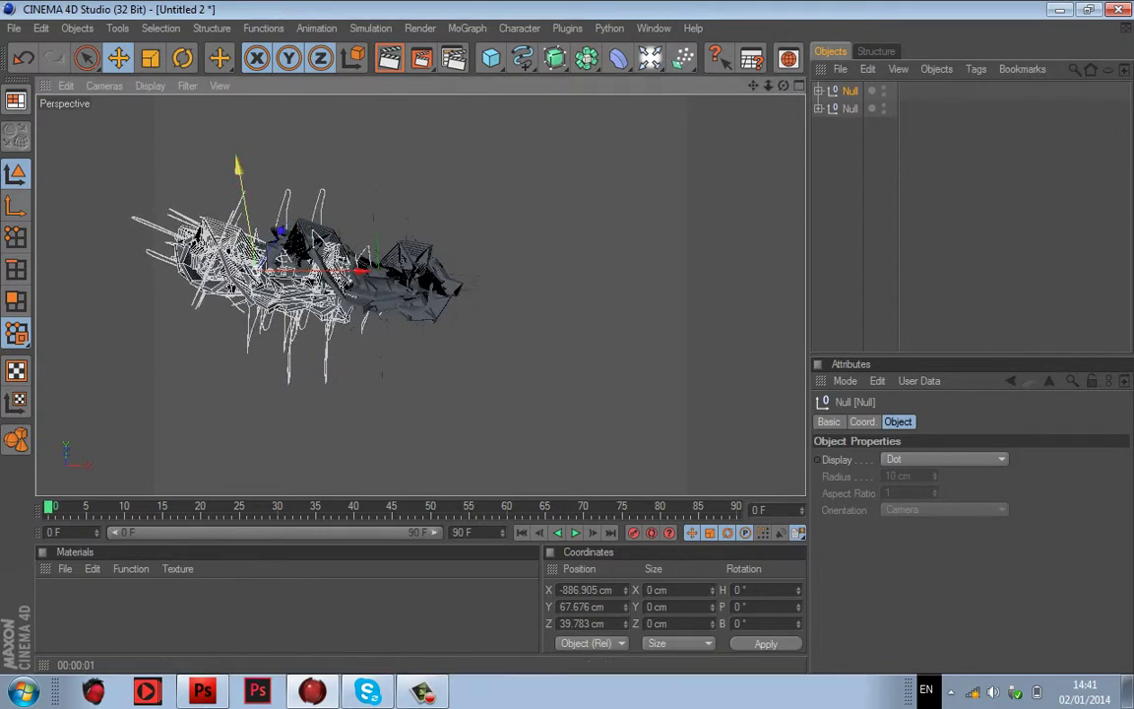
{"action": "left_click_drag", "start_coordinate": [237, 182], "coordinate": [291, 155]}
{"action": "left_click", "coordinate": [183, 59]}
{"action": "left_click", "coordinate": [118, 59]}
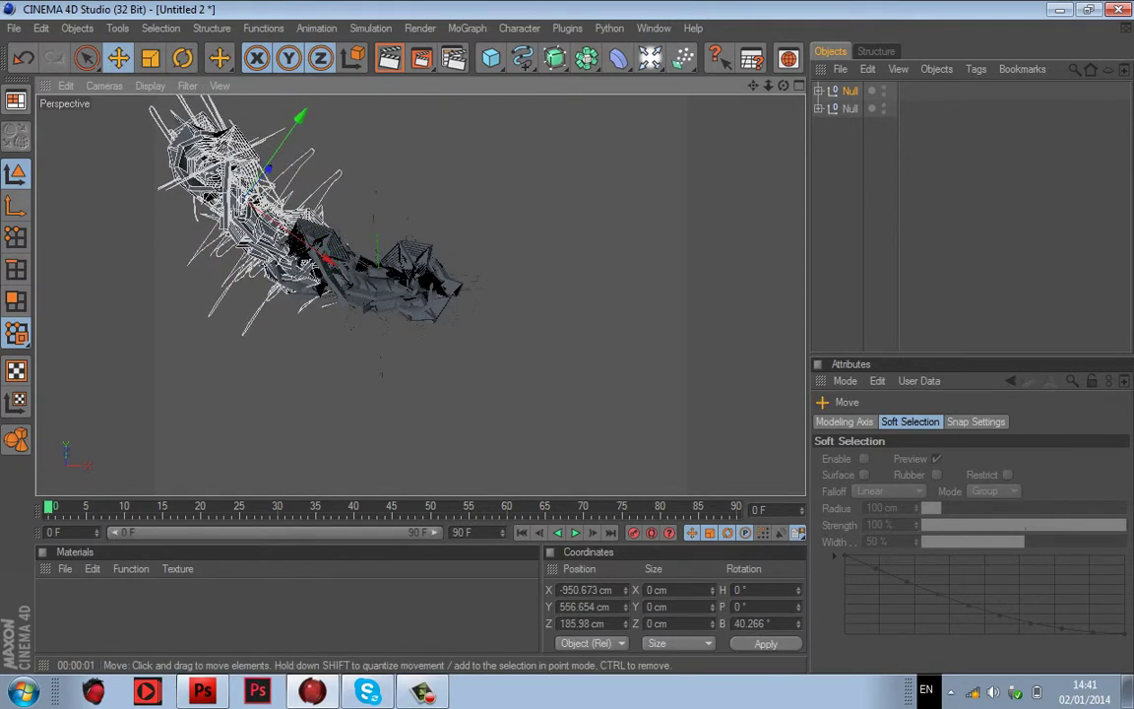
Step: Duplicate both Null groups together with Current State to Object
{"action": "left_click", "coordinate": [931, 217]}
{"action": "left_click_drag", "start_coordinate": [753, 85], "coordinate": [785, 141]}
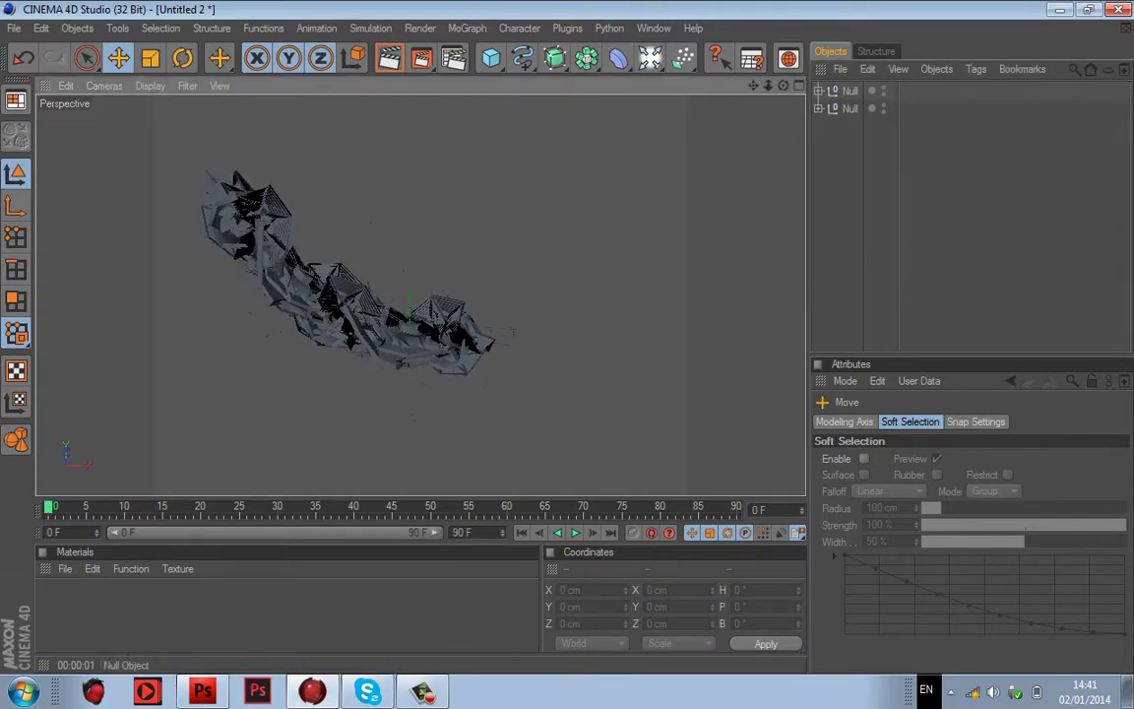
{"action": "right_click", "coordinate": [844, 91]}
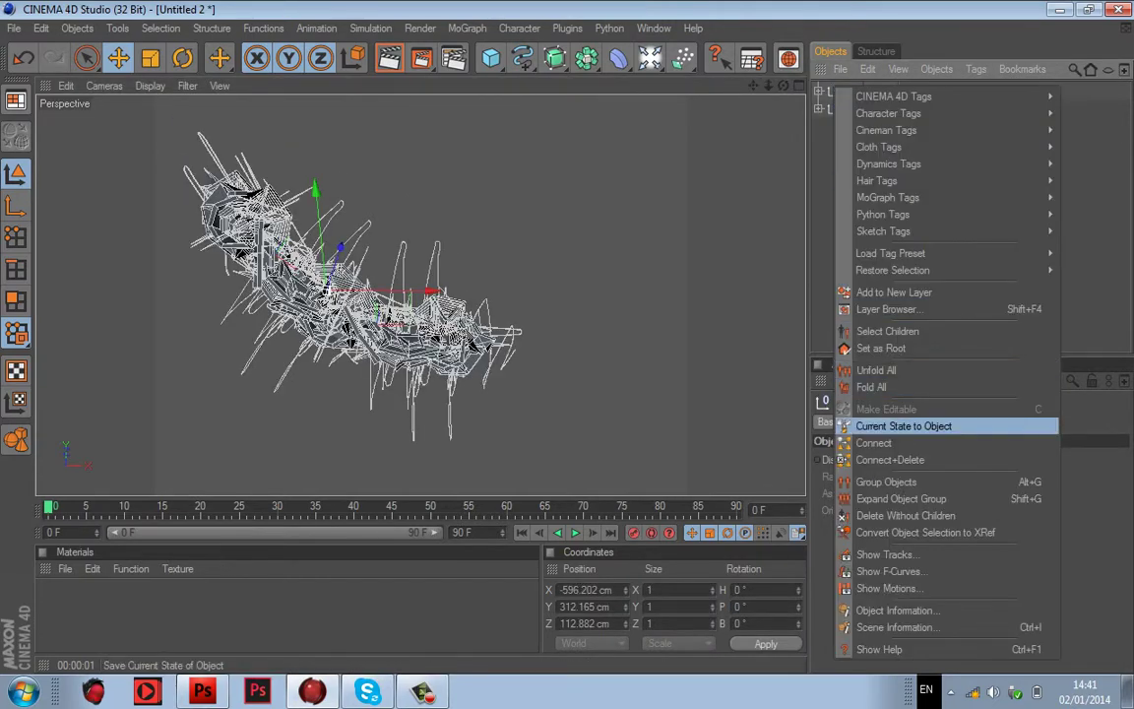
{"action": "left_click", "coordinate": [903, 425]}
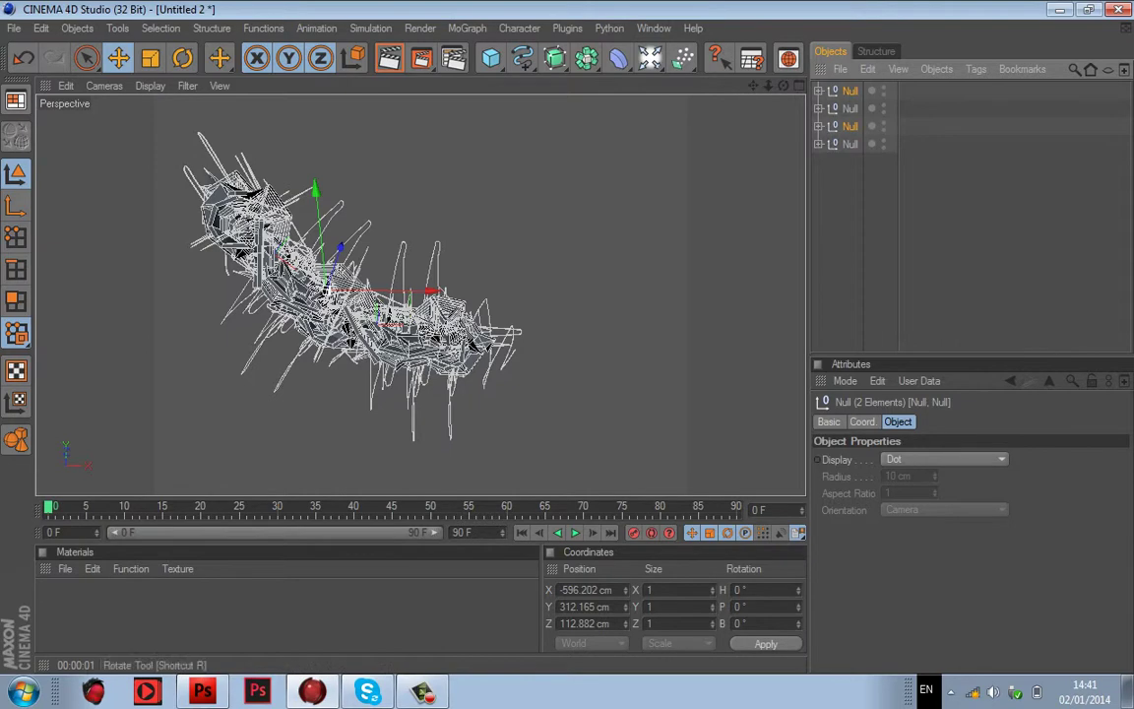
Step: Rotate the two duplicated groups by about -48° and move them to about X 770, Y 112, Z -69 cm to extend the arc
{"action": "left_click", "coordinate": [182, 58]}
{"action": "left_click_drag", "start_coordinate": [295, 237], "coordinate": [267, 268]}
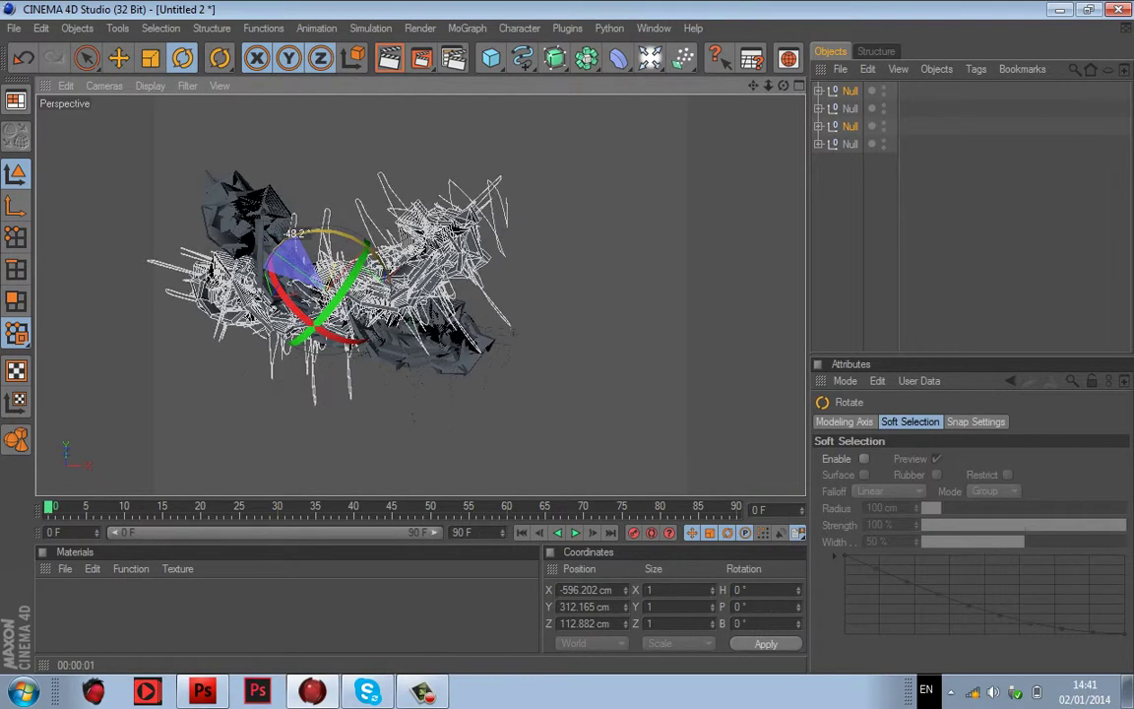
{"action": "left_click", "coordinate": [118, 58]}
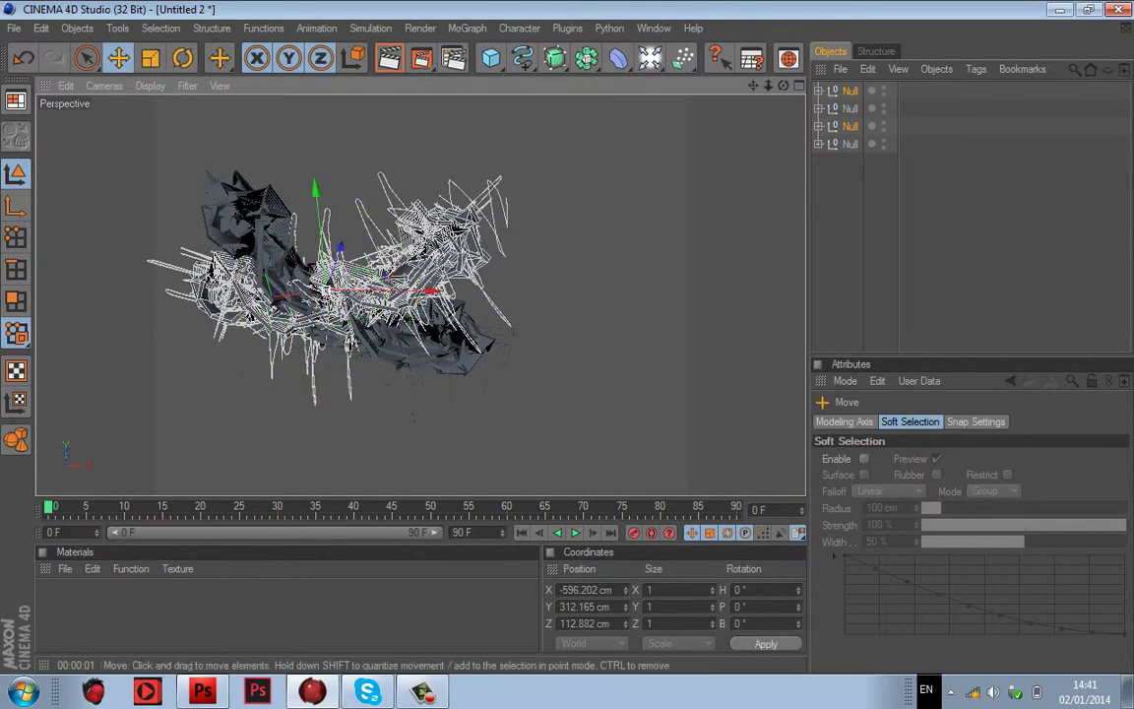
{"action": "left_click_drag", "start_coordinate": [429, 291], "coordinate": [623, 292]}
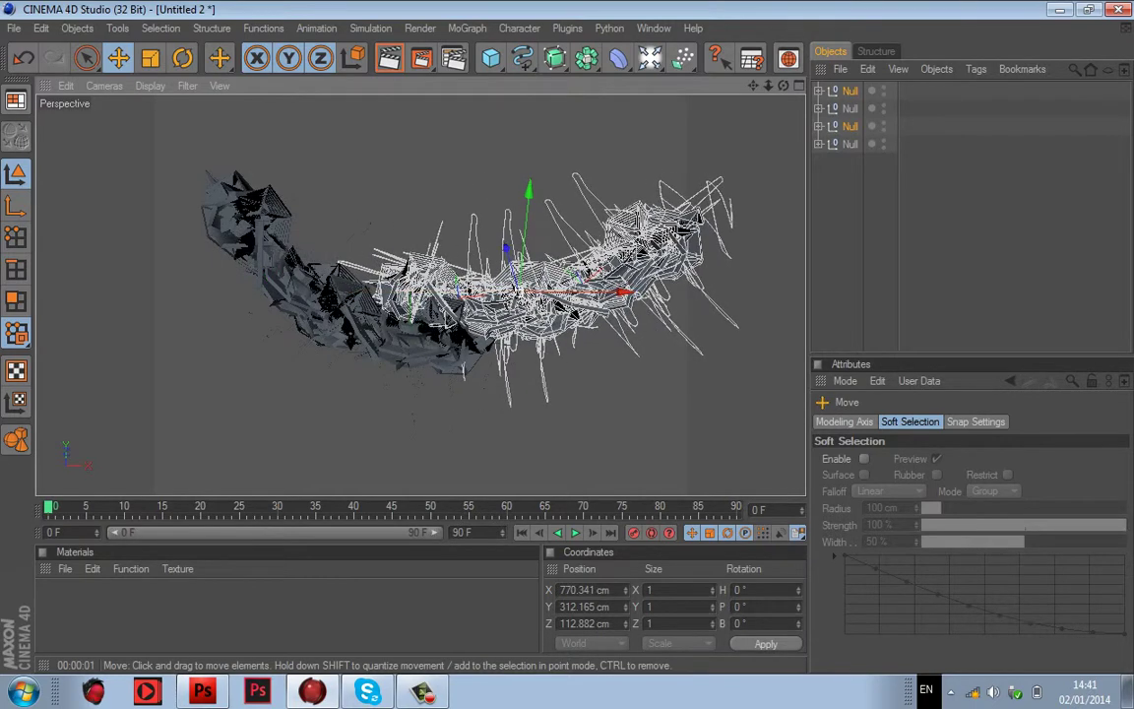
{"action": "left_click_drag", "start_coordinate": [529, 190], "coordinate": [527, 215]}
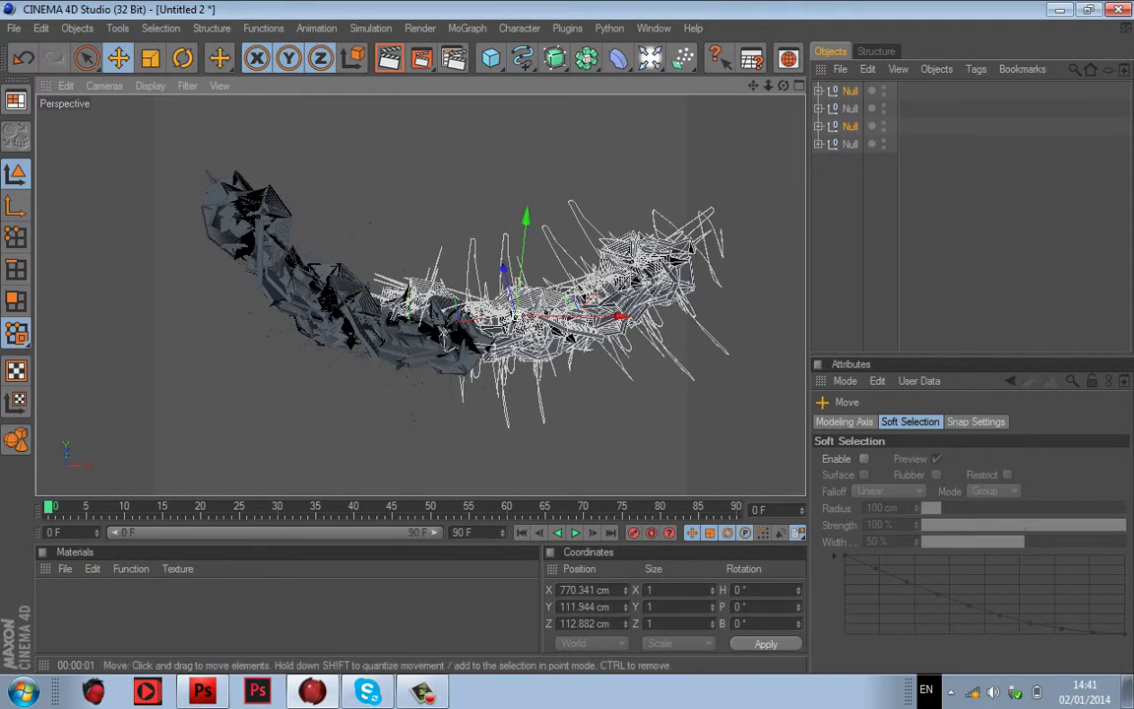
{"action": "mouse_move", "coordinate": [504, 269]}
{"action": "left_mouse_down"}
{"action": "mouse_move", "coordinate": [499, 253]}
{"action": "mouse_move", "coordinate": [507, 280]}
{"action": "left_mouse_up"}
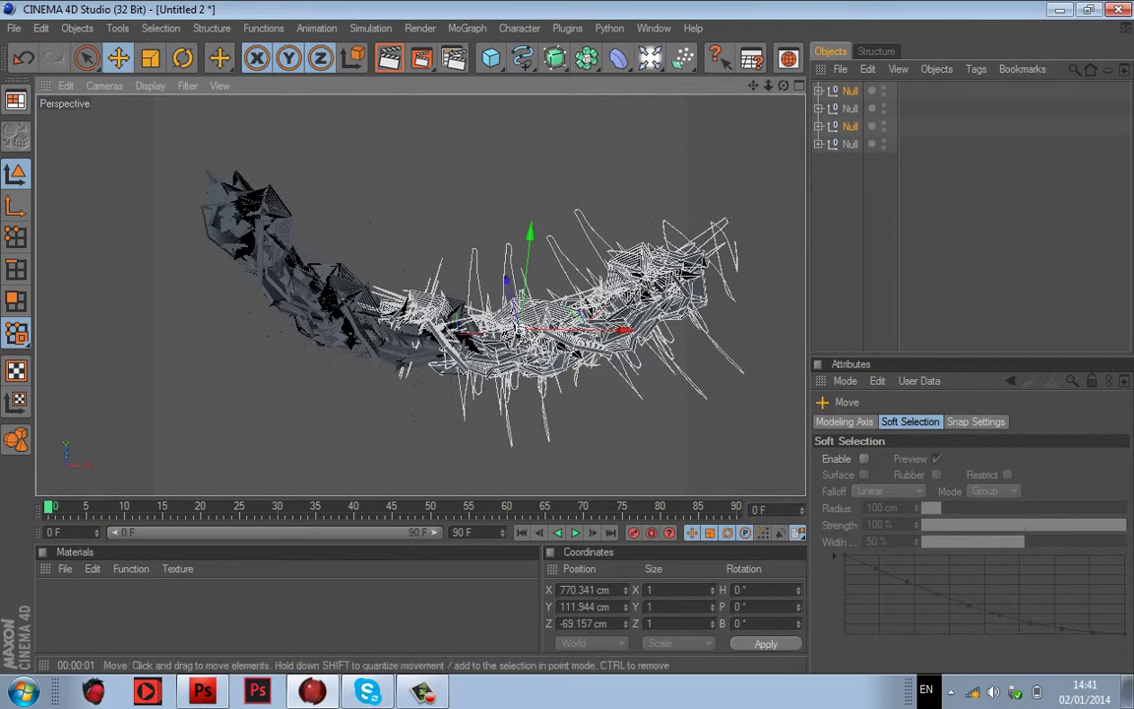
{"action": "left_click_drag", "start_coordinate": [753, 85], "coordinate": [716, 78]}
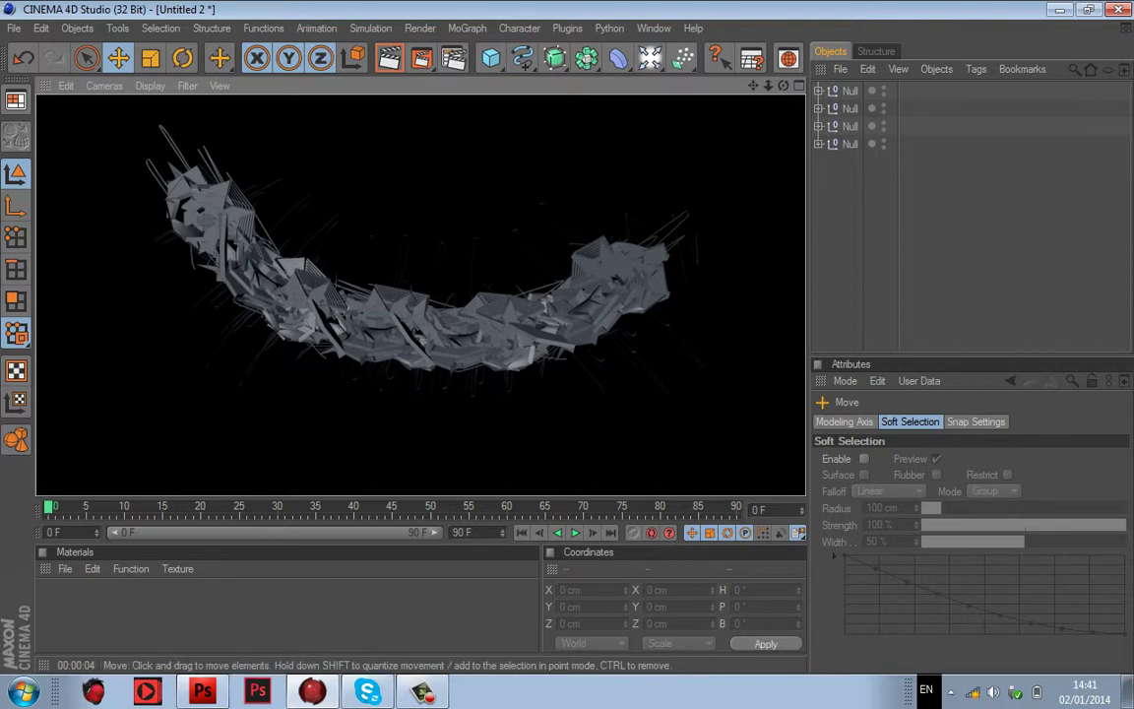
Step: Rotate the first Null in the object list to about H -110°, P -82°, B -110°, then deselect it
{"action": "left_click", "coordinate": [849, 91]}
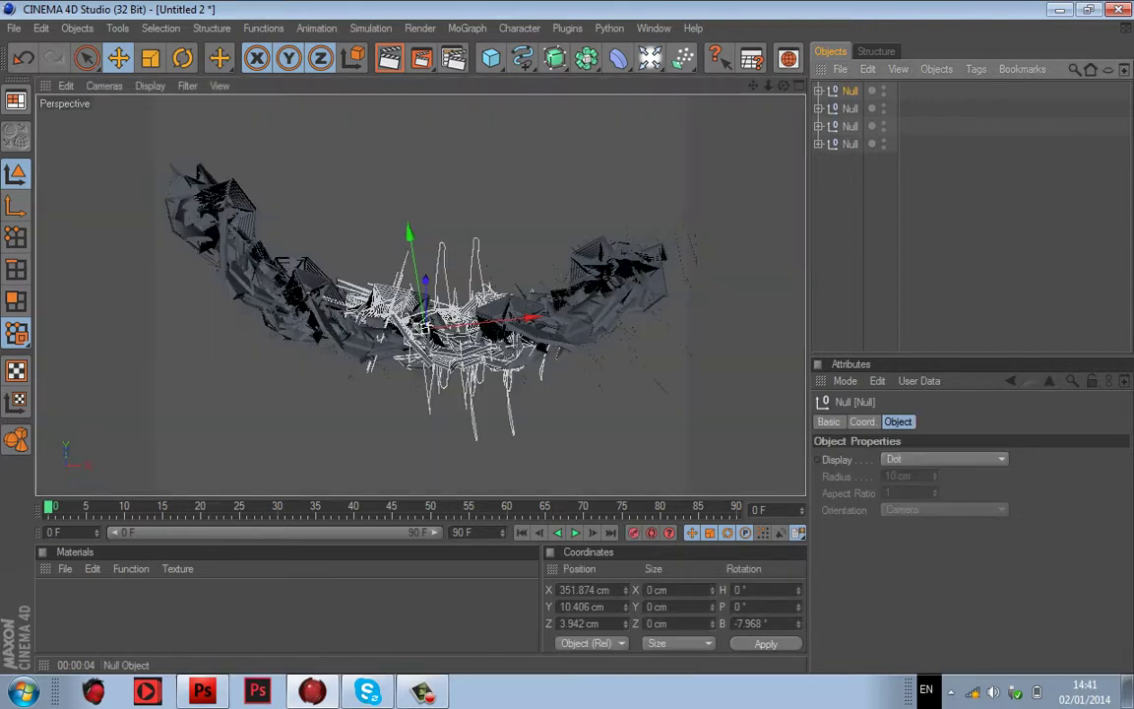
{"action": "key", "text": "r"}
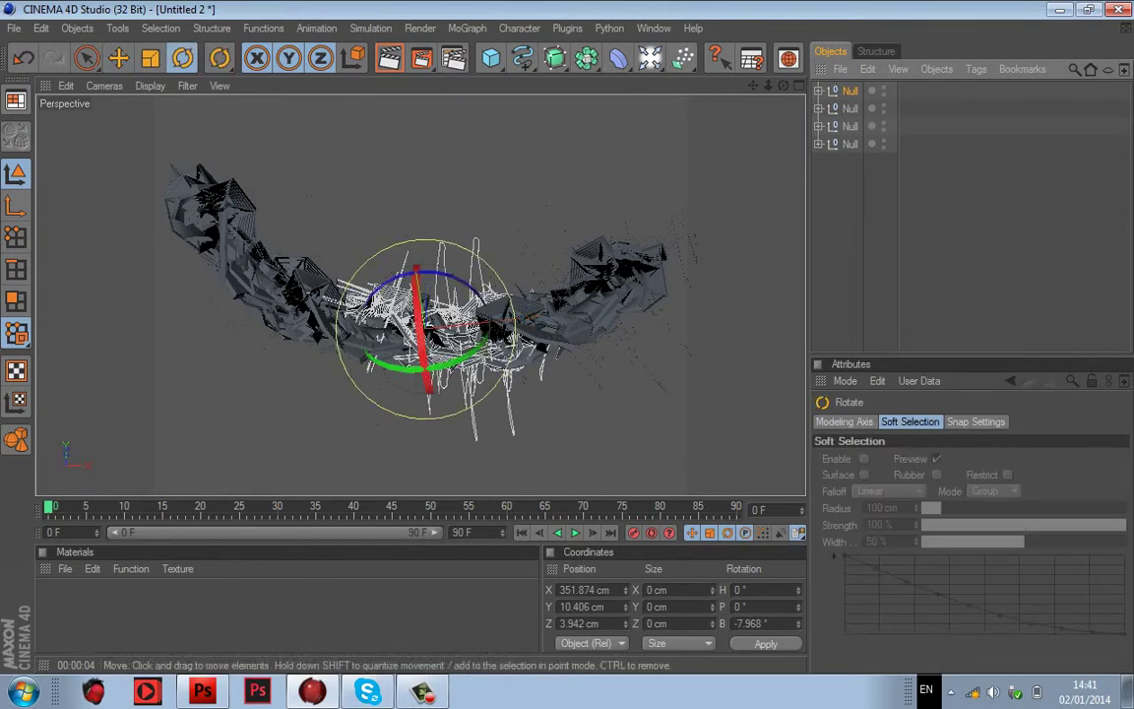
{"action": "left_click_drag", "start_coordinate": [423, 340], "coordinate": [417, 251]}
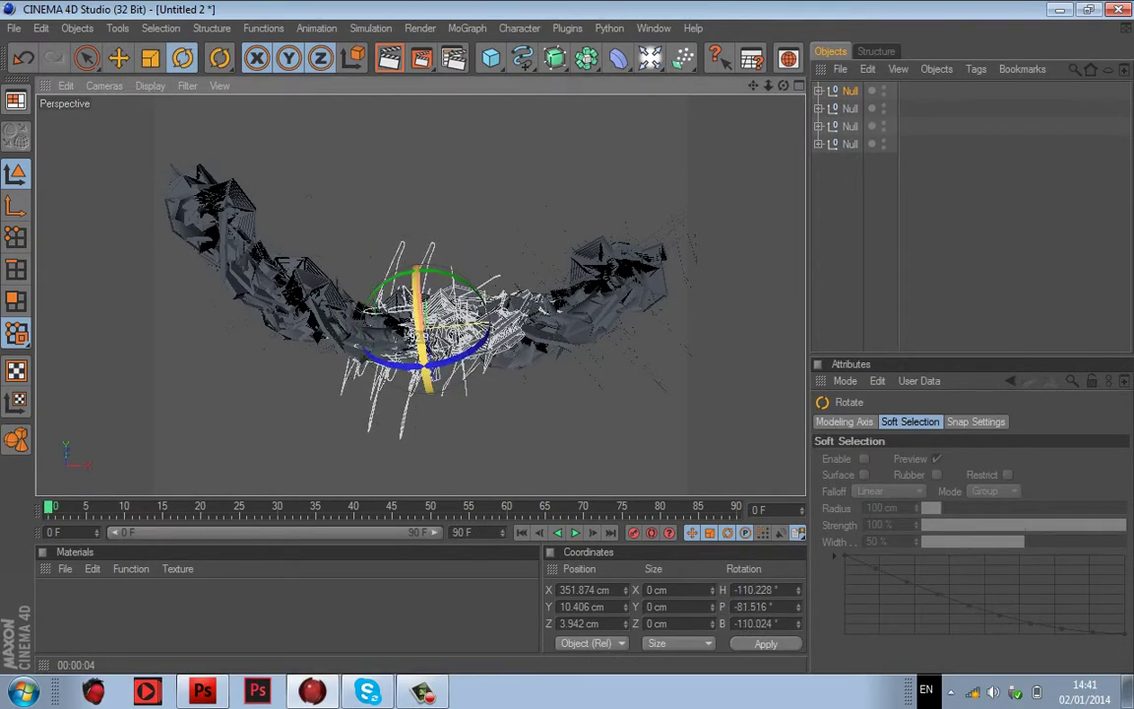
{"action": "left_click", "coordinate": [852, 187]}
Step: Rotate the third Null in the object list around its own X axis, then deselect it
{"action": "left_click", "coordinate": [850, 126]}
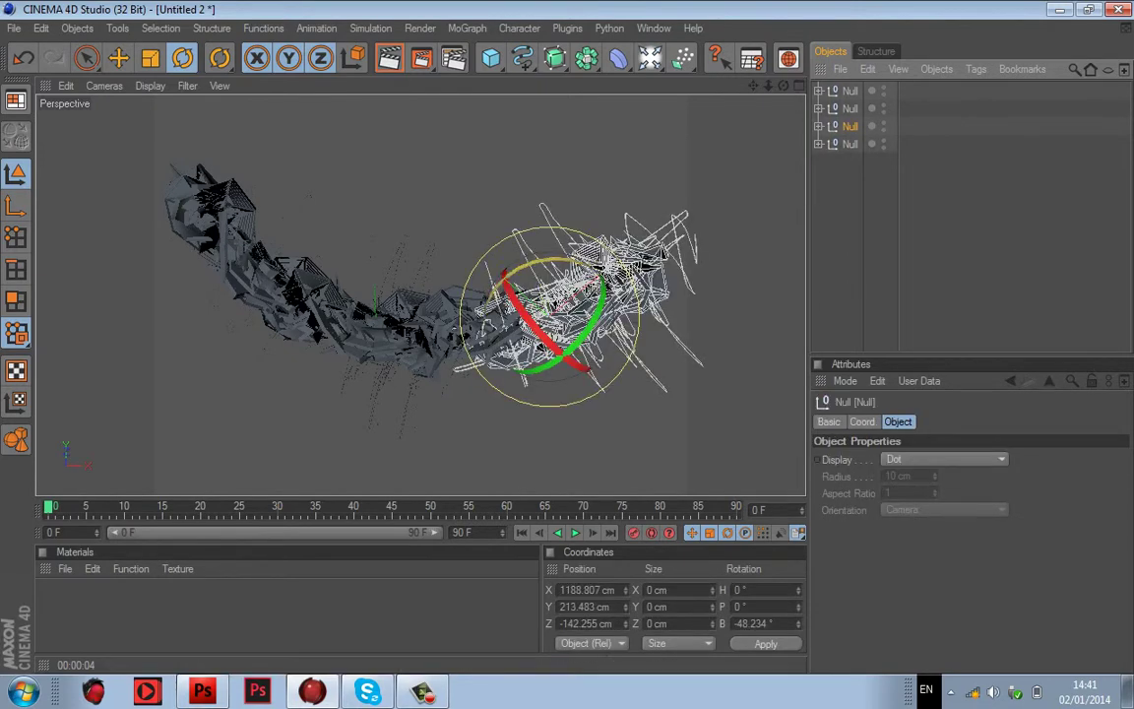
{"action": "left_click_drag", "start_coordinate": [544, 339], "coordinate": [506, 277]}
{"action": "left_click_drag", "start_coordinate": [424, 246], "coordinate": [426, 244]}
{"action": "left_click", "coordinate": [852, 197]}
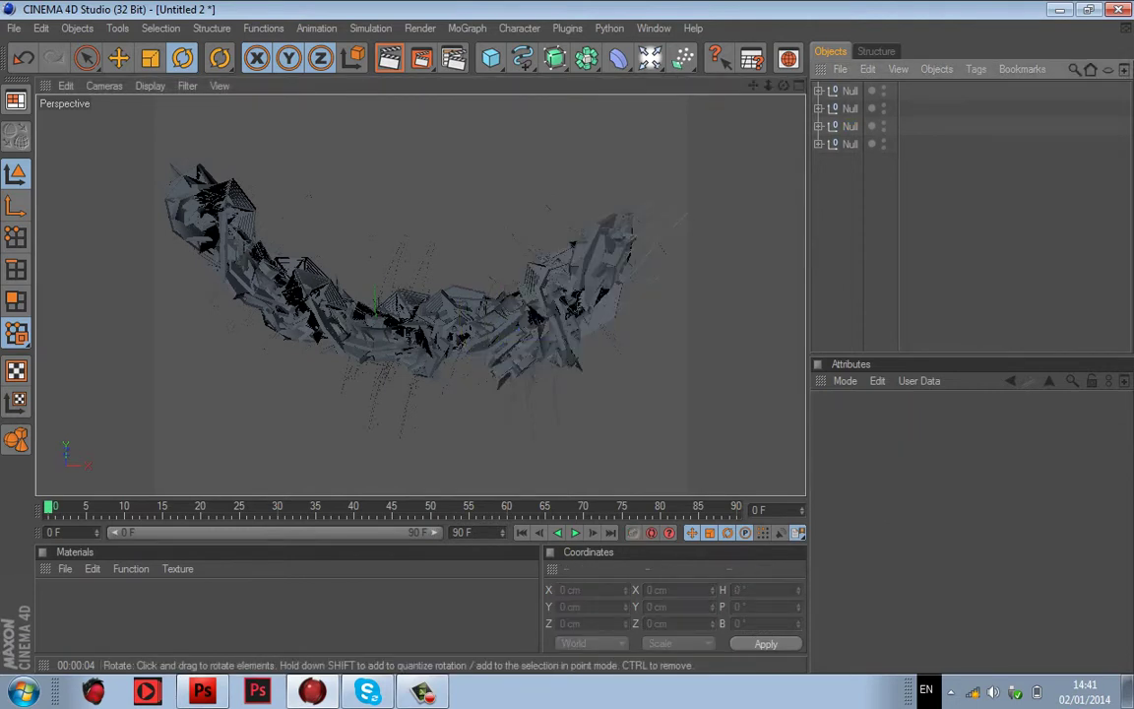
Step: Create a new material and open it in the Material Editor, placing the editor window clear of the model
{"action": "left_click", "coordinate": [64, 568]}
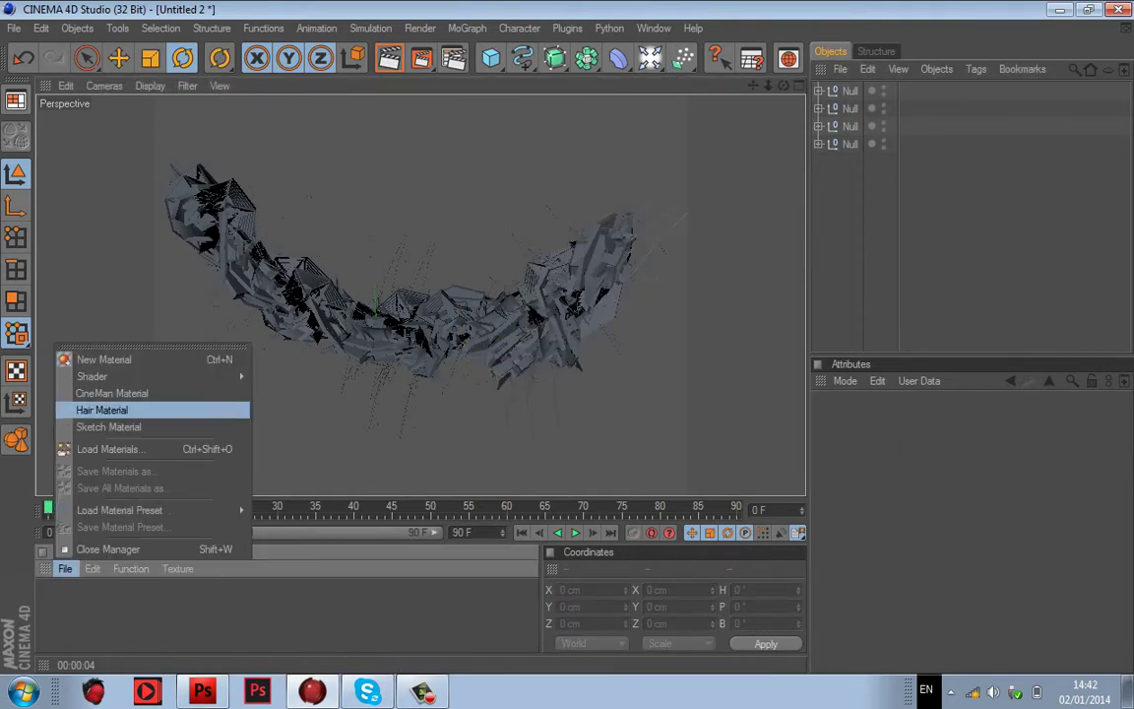
{"action": "left_click", "coordinate": [94, 323]}
{"action": "double_click", "coordinate": [50, 625]}
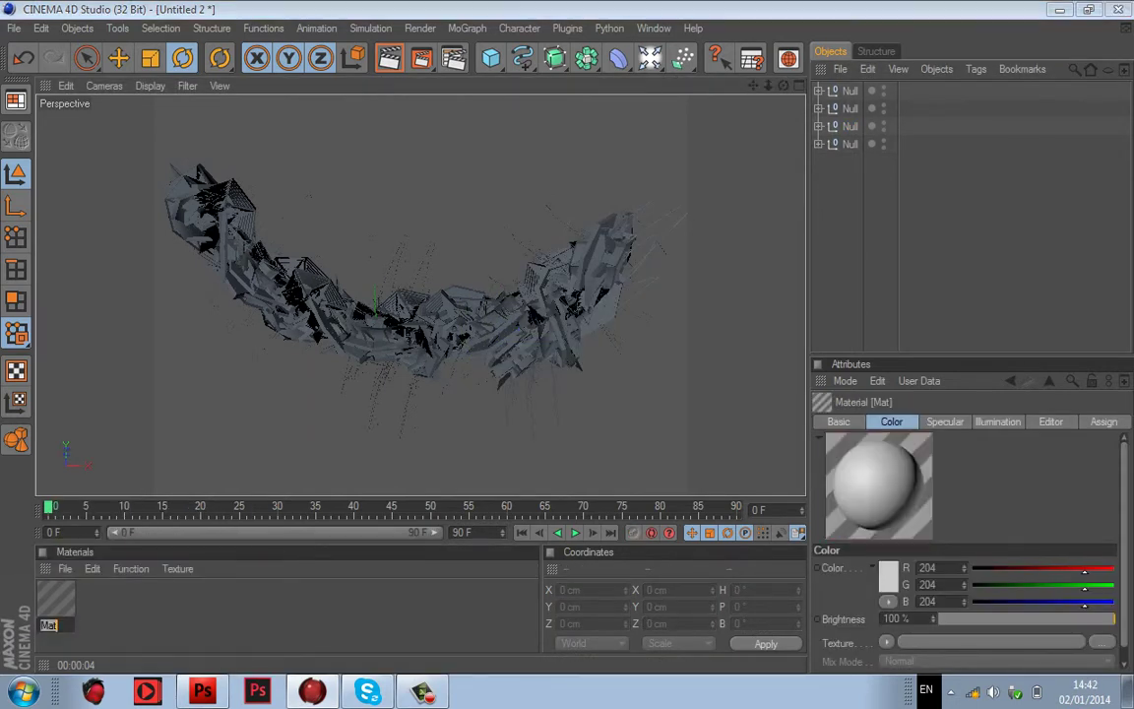
{"action": "double_click", "coordinate": [56, 600]}
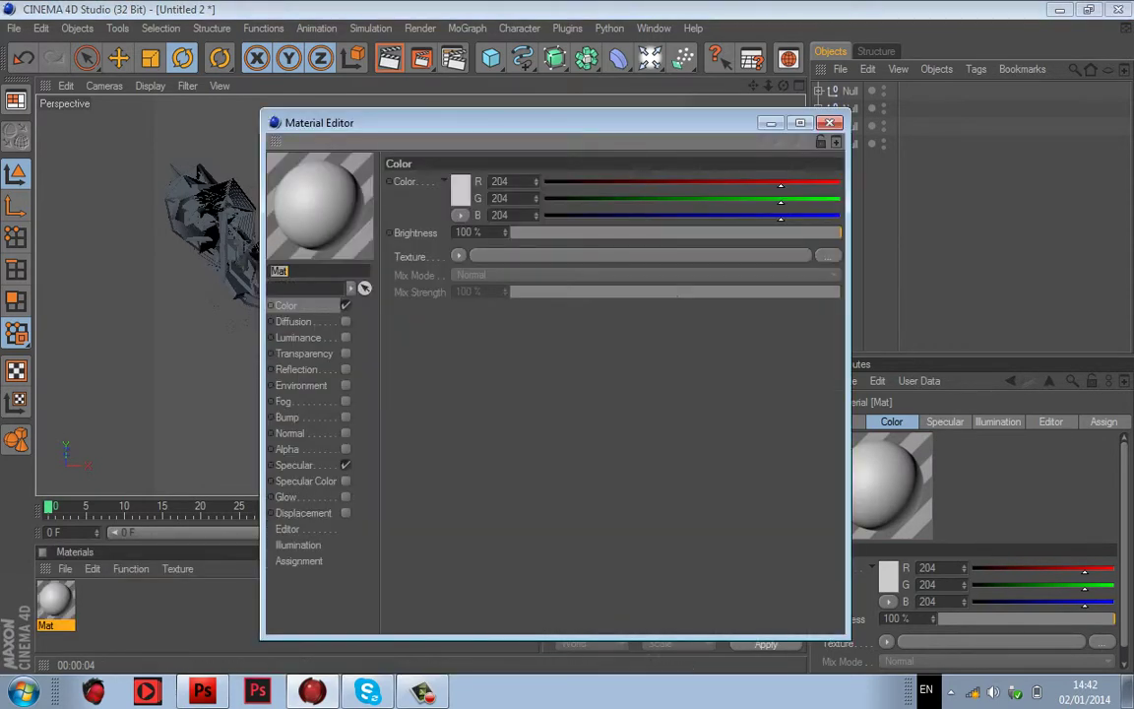
{"action": "left_click_drag", "start_coordinate": [393, 122], "coordinate": [689, 307]}
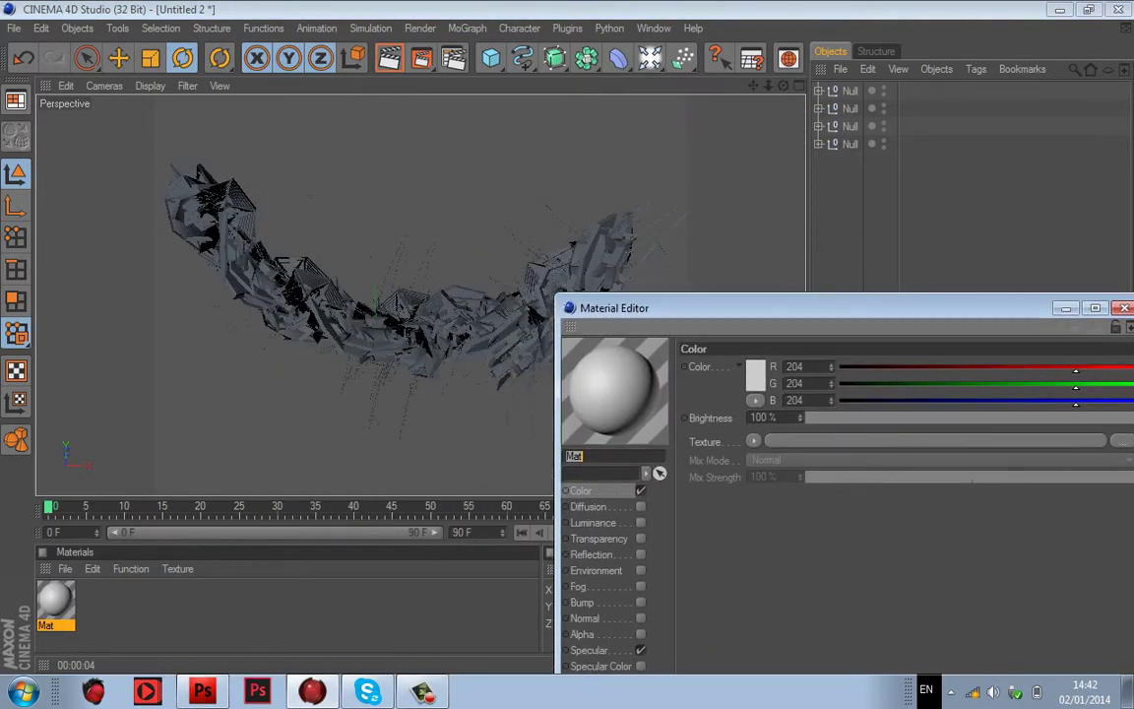
{"action": "left_click", "coordinate": [56, 600]}
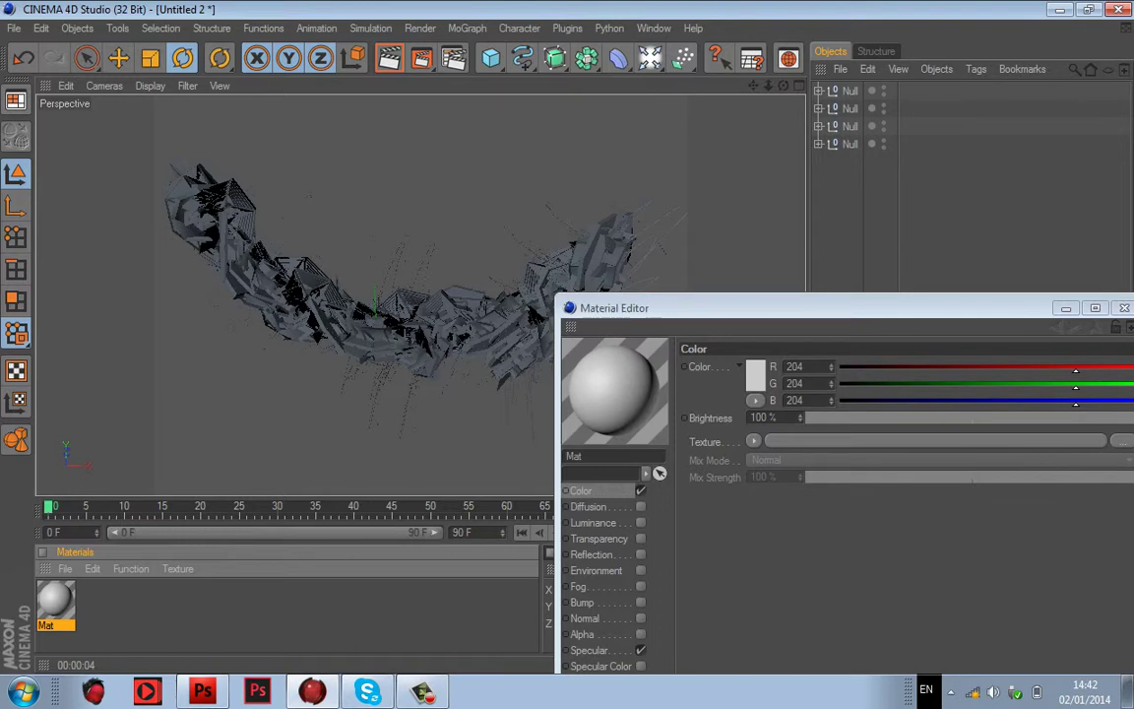
Step: Apply the material Mat to all four Null groups of the arc
{"action": "left_click_drag", "start_coordinate": [56, 601], "coordinate": [463, 325]}
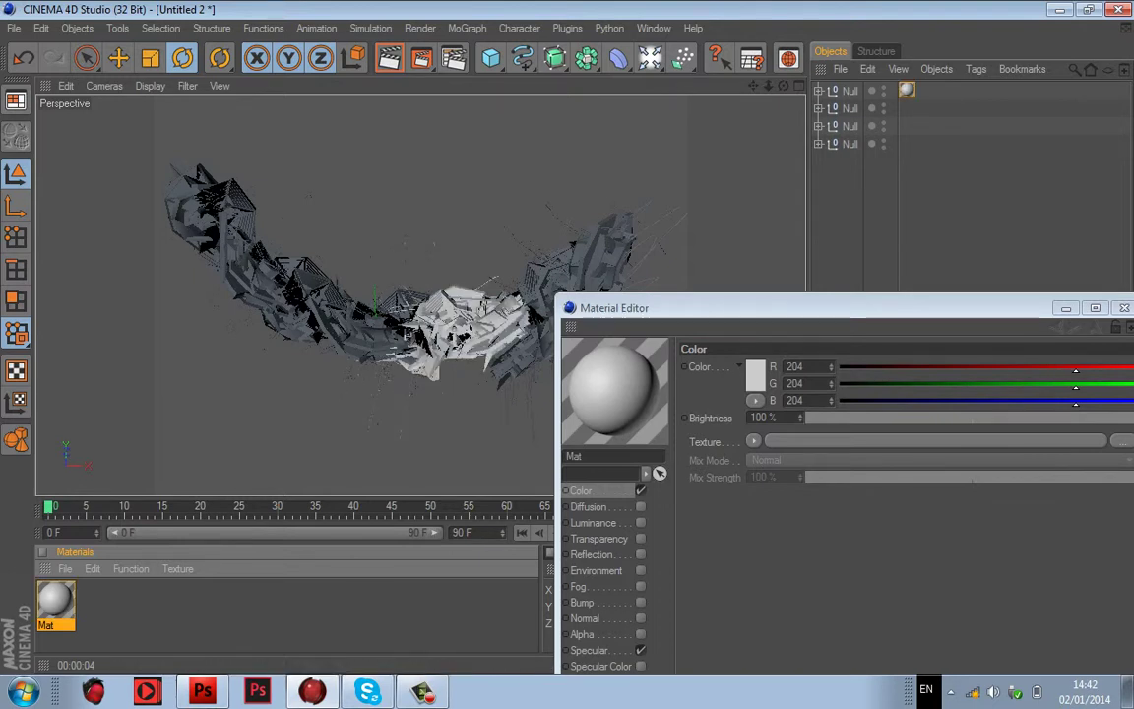
{"action": "left_click_drag", "start_coordinate": [56, 601], "coordinate": [228, 236]}
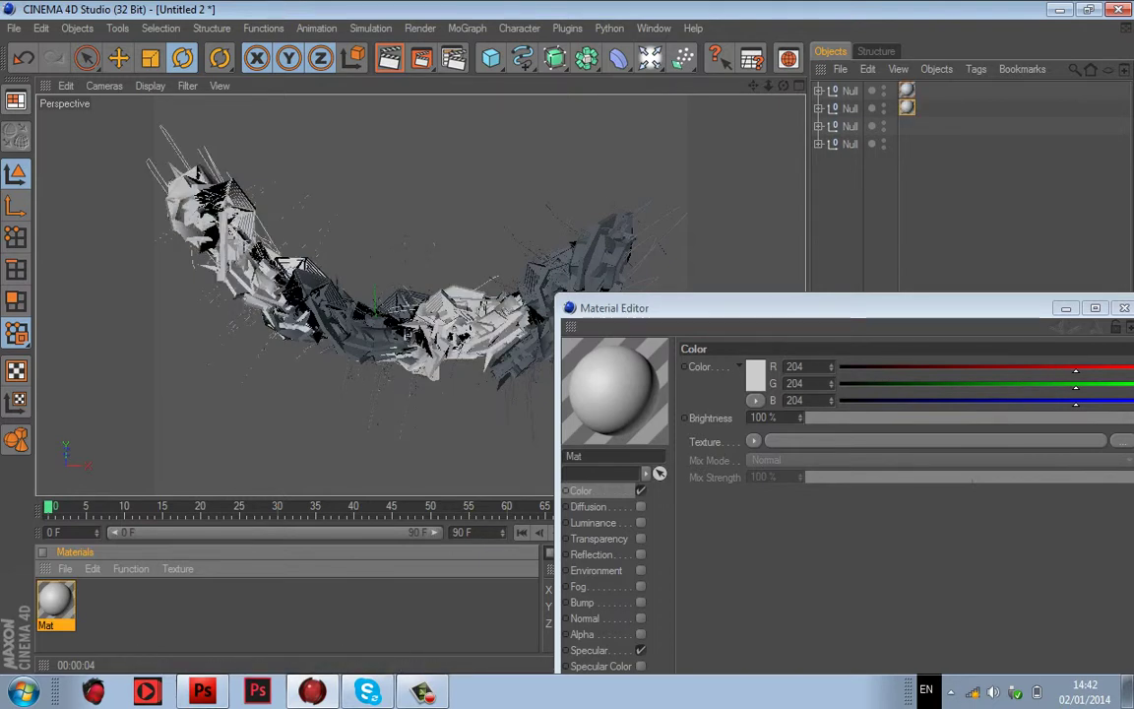
{"action": "left_click_drag", "start_coordinate": [56, 600], "coordinate": [615, 236]}
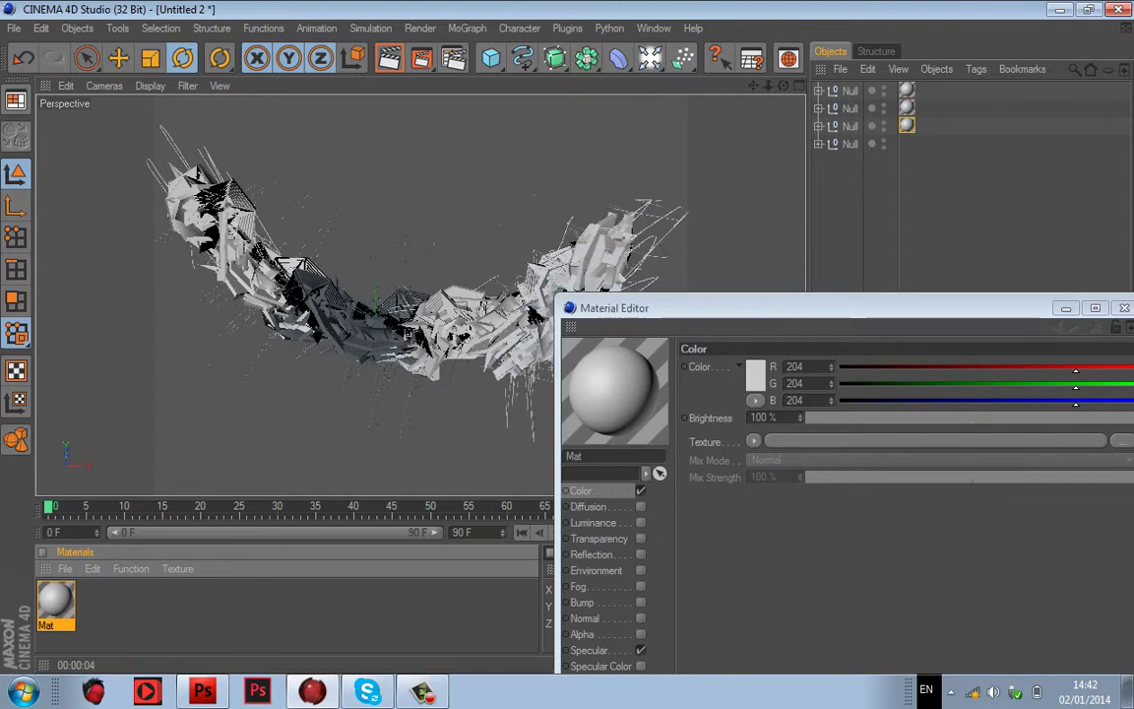
{"action": "left_click_drag", "start_coordinate": [56, 601], "coordinate": [324, 295]}
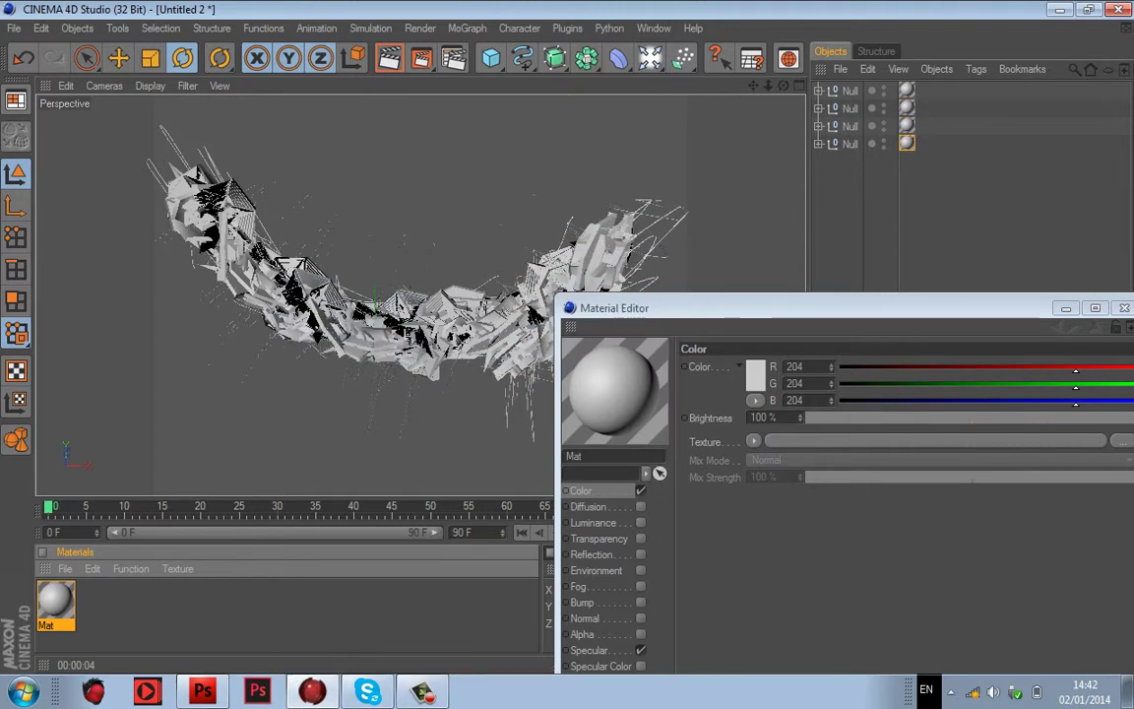
{"action": "left_click_drag", "start_coordinate": [640, 307], "coordinate": [662, 111]}
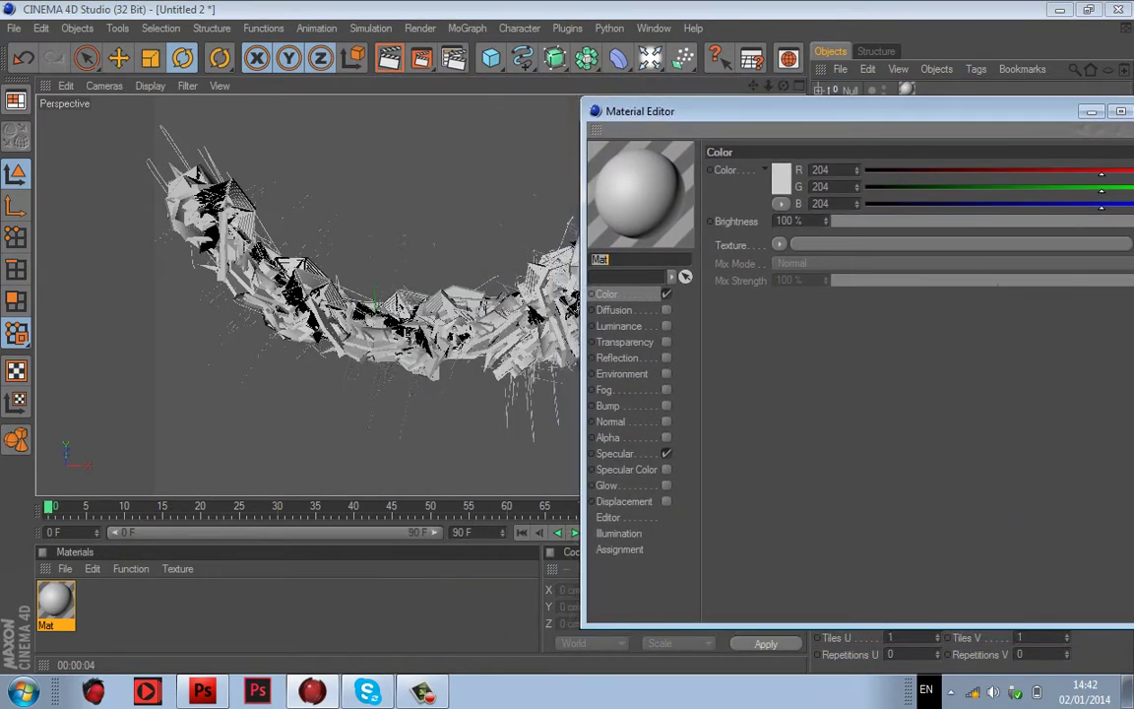
{"action": "left_click", "coordinate": [778, 244]}
{"action": "left_click", "coordinate": [805, 276]}
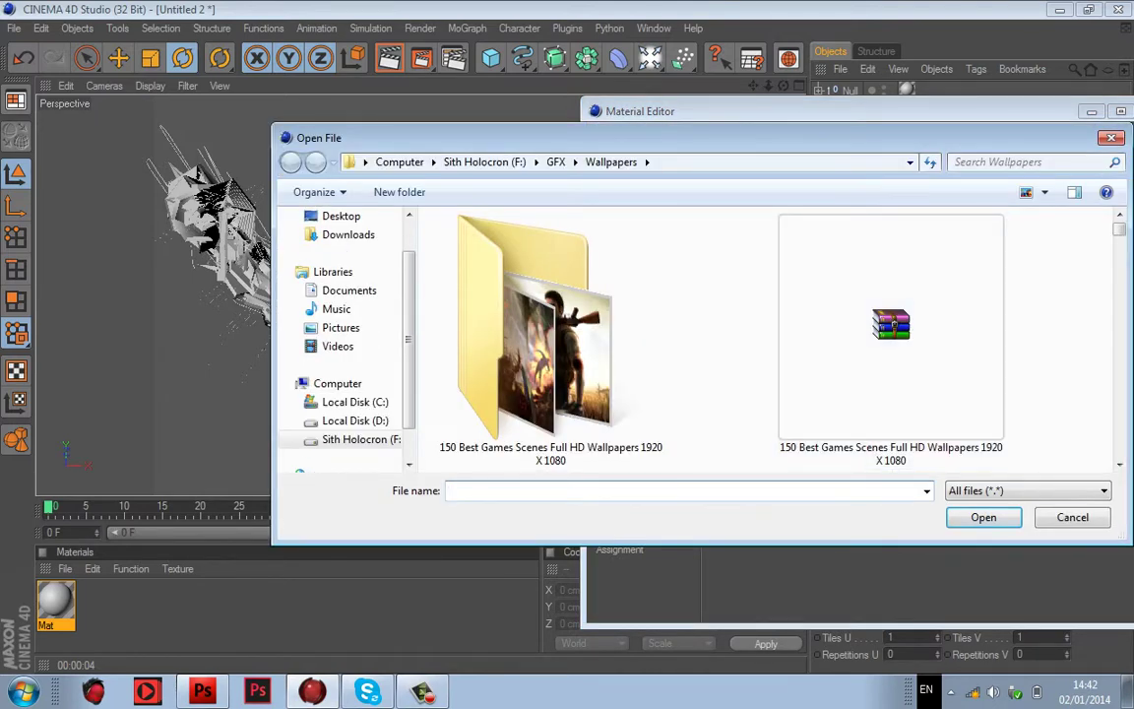
{"action": "key", "text": "Escape"}
Step: Assign a Gradient shader as the texture of Mat's Color channel and open the shader's properties
{"action": "left_click", "coordinate": [779, 244]}
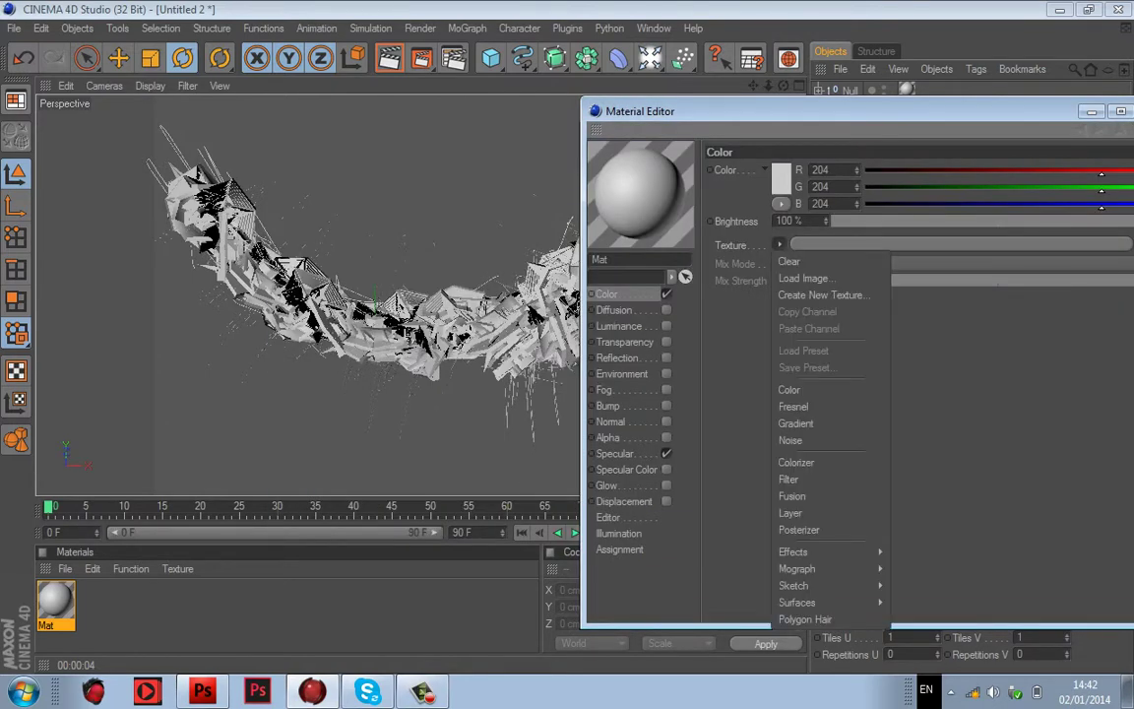
{"action": "left_click", "coordinate": [797, 422]}
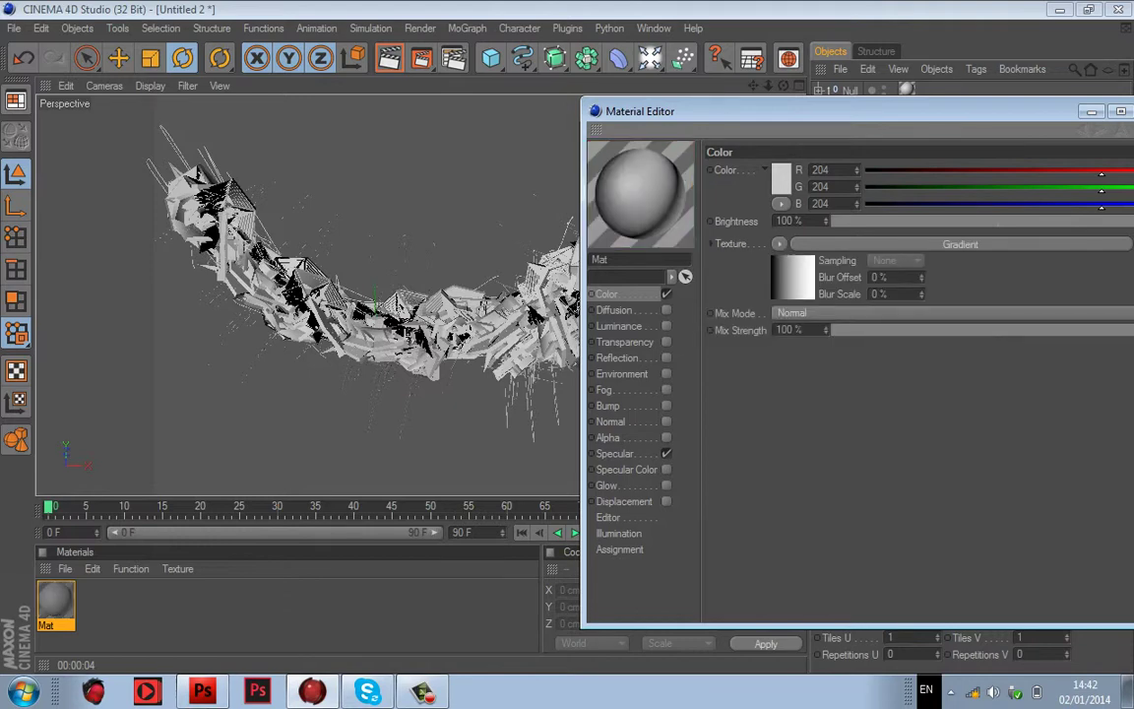
{"action": "left_click", "coordinate": [793, 277]}
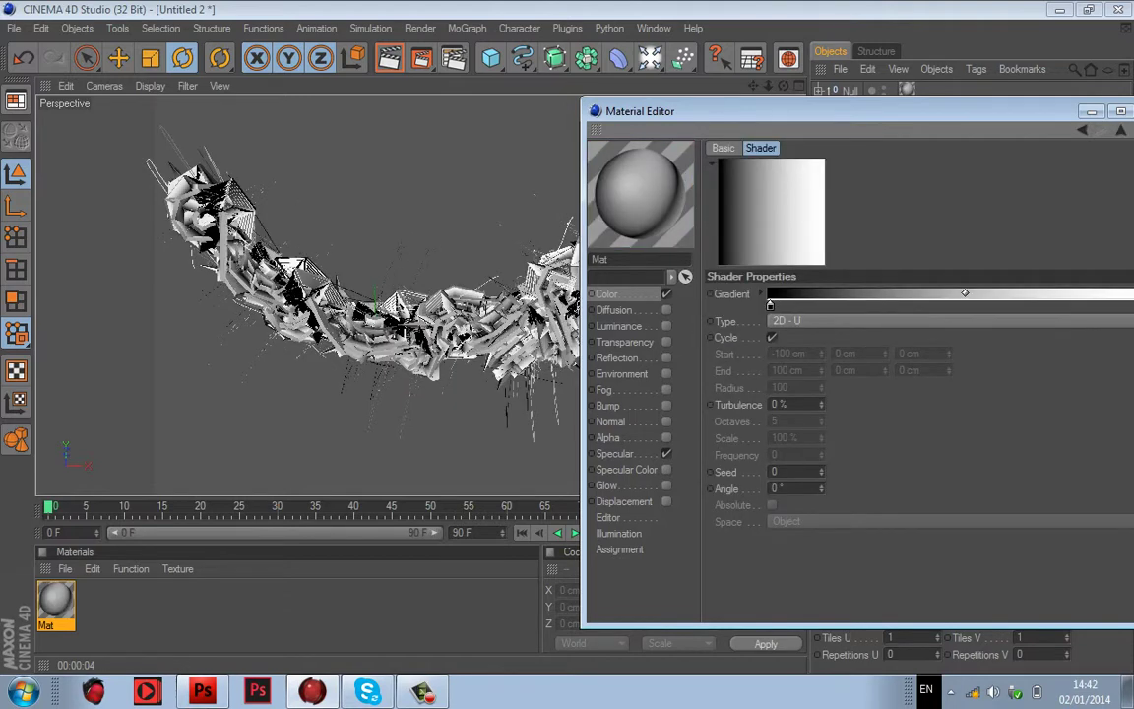
Step: Move the gradient's black end knot inward to about a quarter of the bar, then reposition the Material Editor to show the whole gradient
{"action": "double_click", "coordinate": [770, 306]}
{"action": "left_click", "coordinate": [737, 391]}
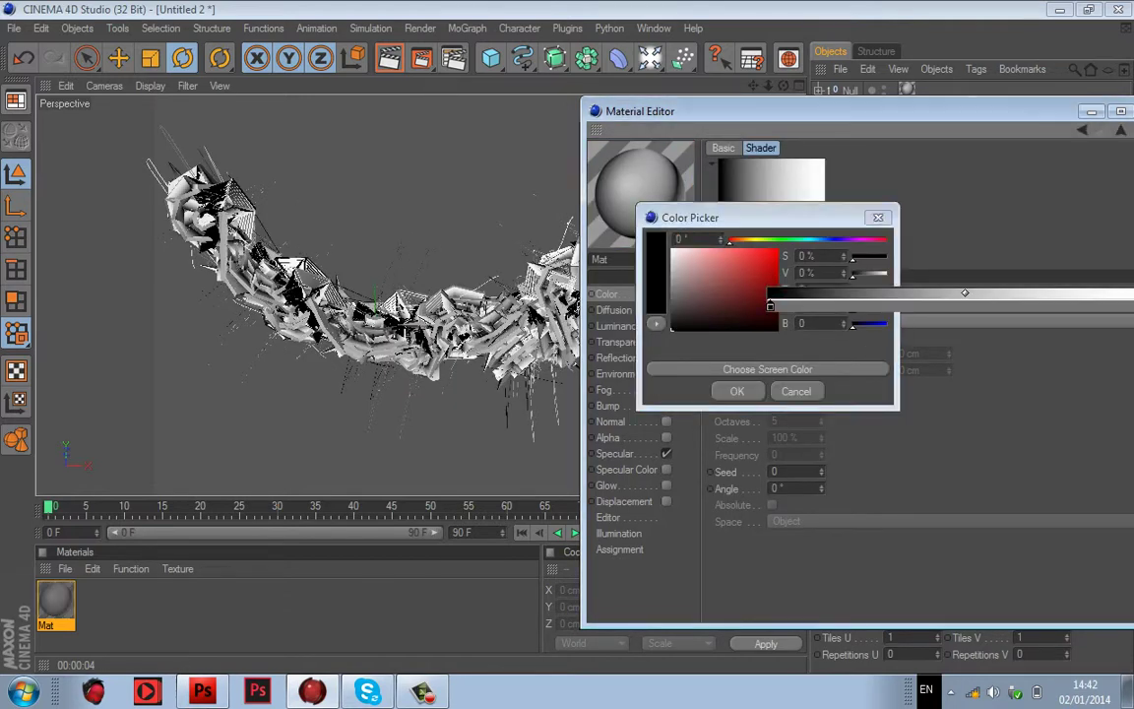
{"action": "left_click_drag", "start_coordinate": [771, 307], "coordinate": [863, 306]}
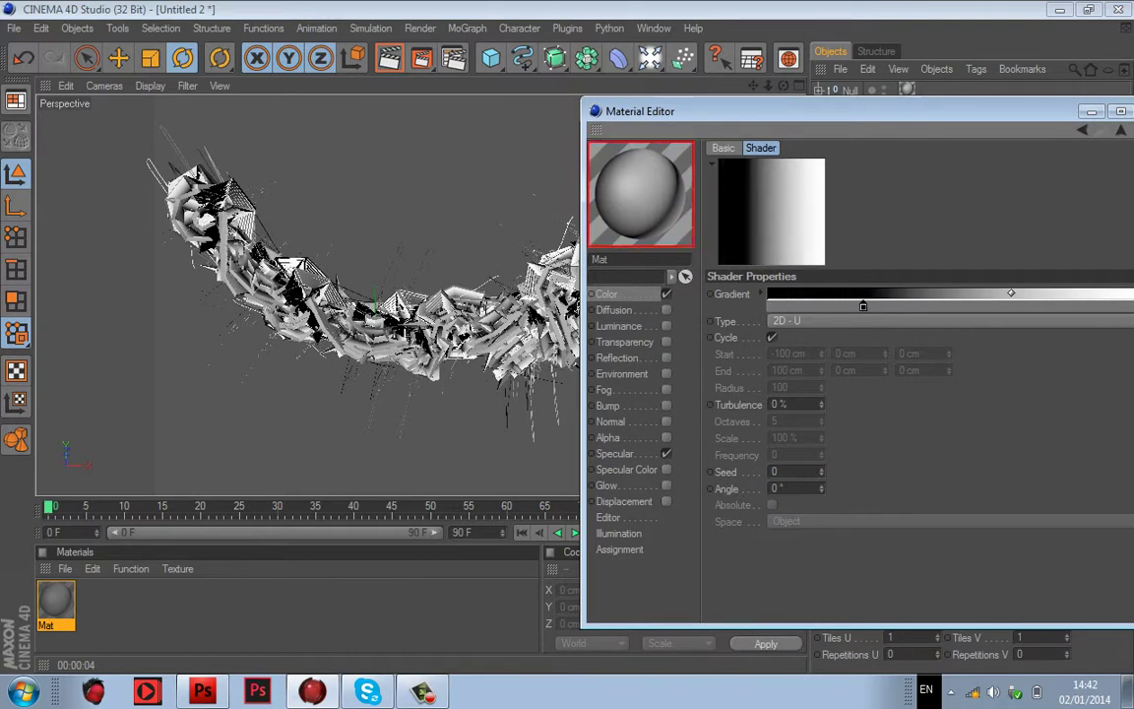
{"action": "left_click_drag", "start_coordinate": [866, 111], "coordinate": [861, 111]}
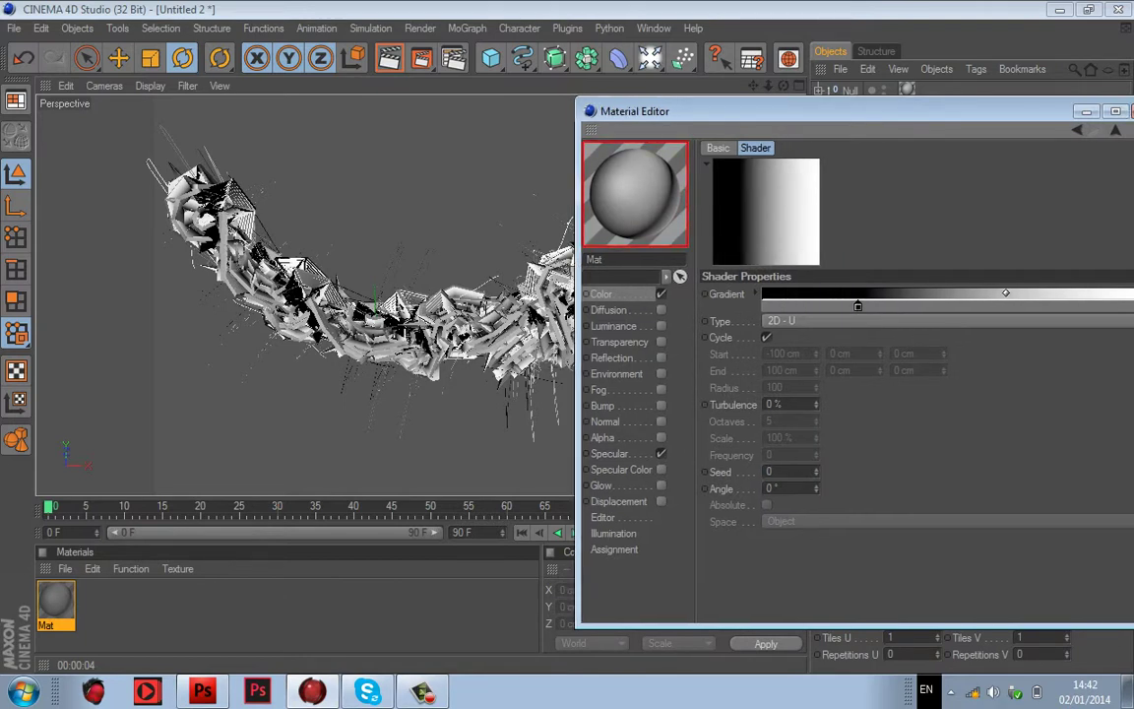
{"action": "left_click_drag", "start_coordinate": [684, 111], "coordinate": [357, 115]}
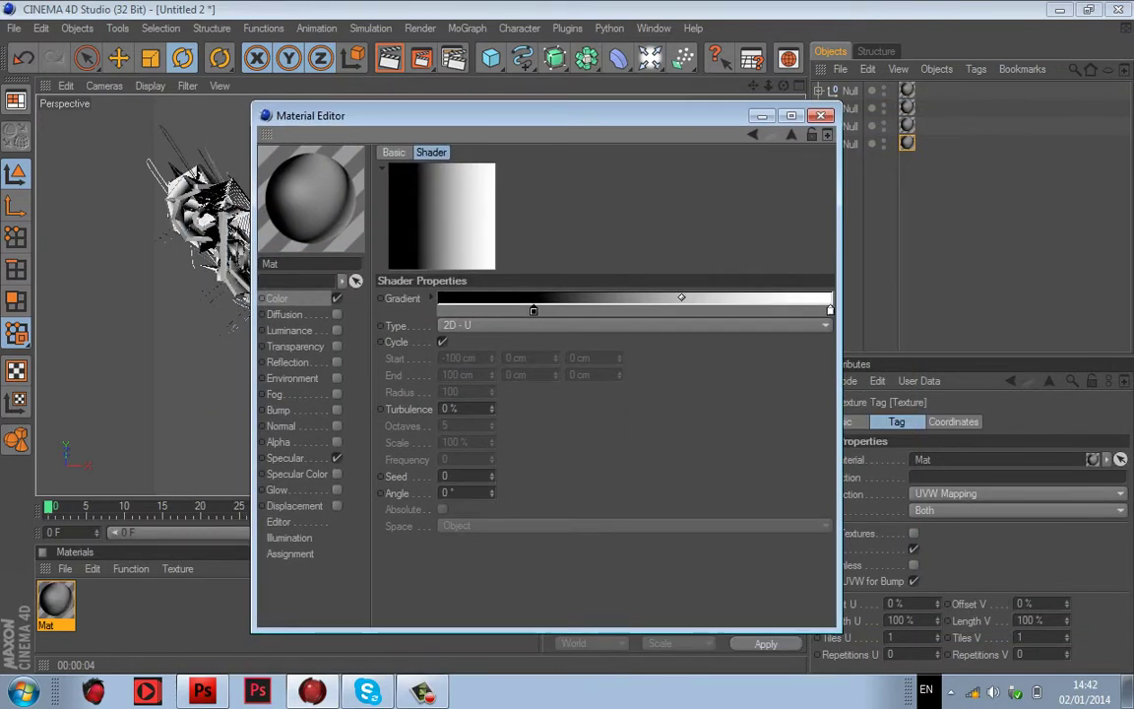
Step: Move the gradient's white end knot inward to about two thirds of the bar and change its colour to black
{"action": "left_click_drag", "start_coordinate": [822, 310], "coordinate": [719, 331]}
{"action": "double_click", "coordinate": [706, 310]}
{"action": "left_click", "coordinate": [697, 299]}
{"action": "left_click", "coordinate": [678, 391]}
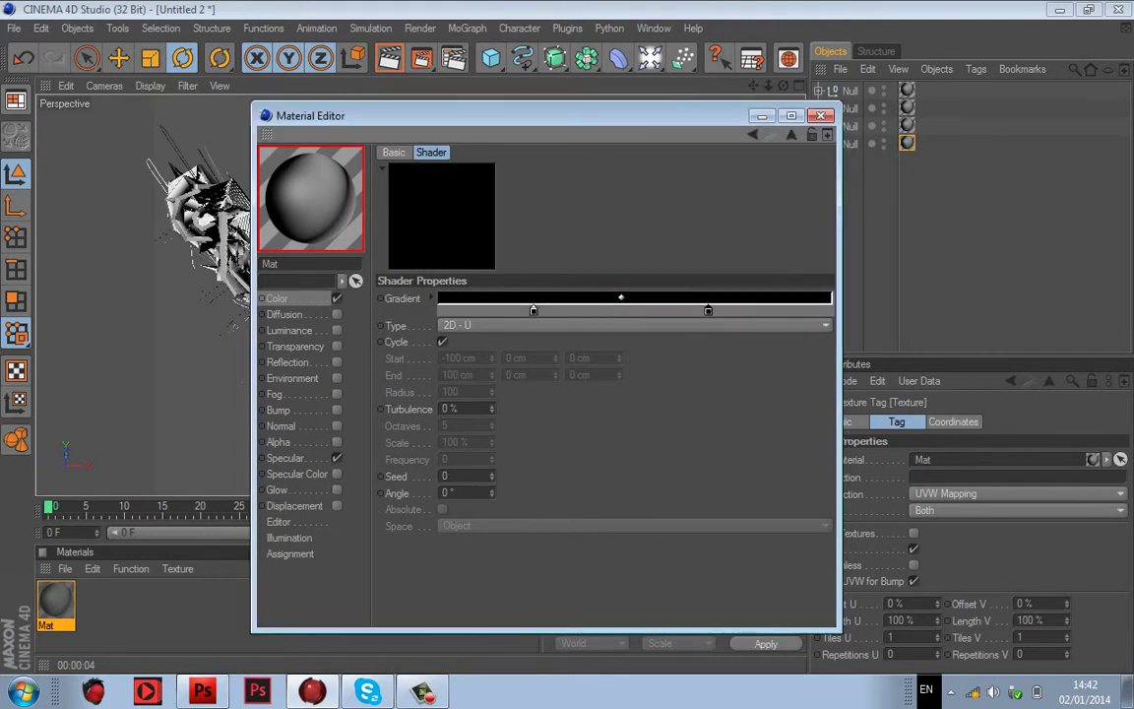
Step: Add a turquoise knot (RGB 0, 255, 229) to the gradient just inside the first black knot
{"action": "left_click", "coordinate": [565, 310]}
{"action": "double_click", "coordinate": [565, 310]}
{"action": "left_click_drag", "start_coordinate": [604, 241], "coordinate": [576, 249]}
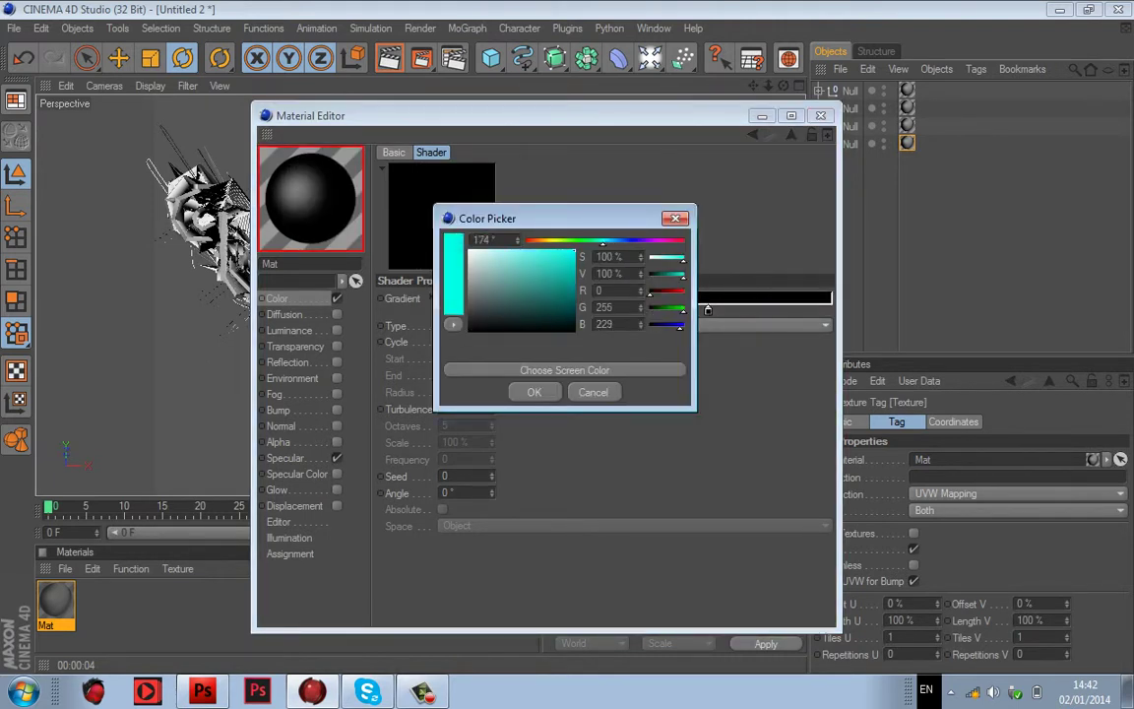
{"action": "left_click", "coordinate": [534, 392]}
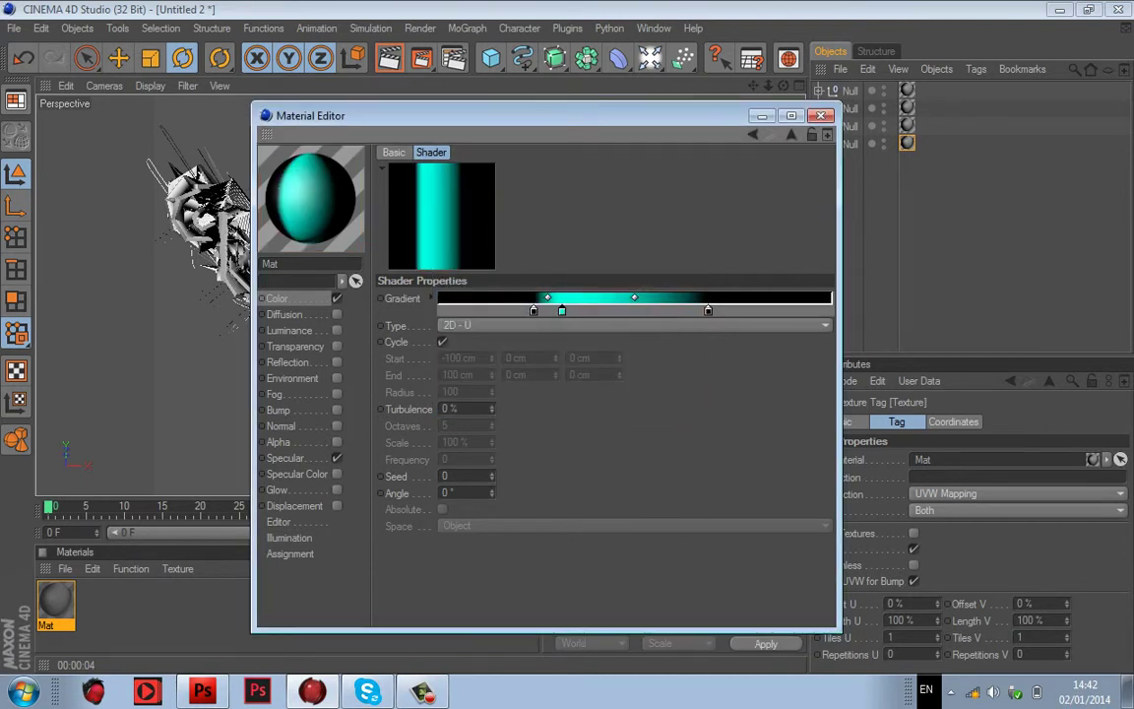
Step: Set the turquoise knot against the first black knot and add a blue knot (hue 200°, 100% saturation and value) at the second black knot
{"action": "double_click", "coordinate": [534, 310]}
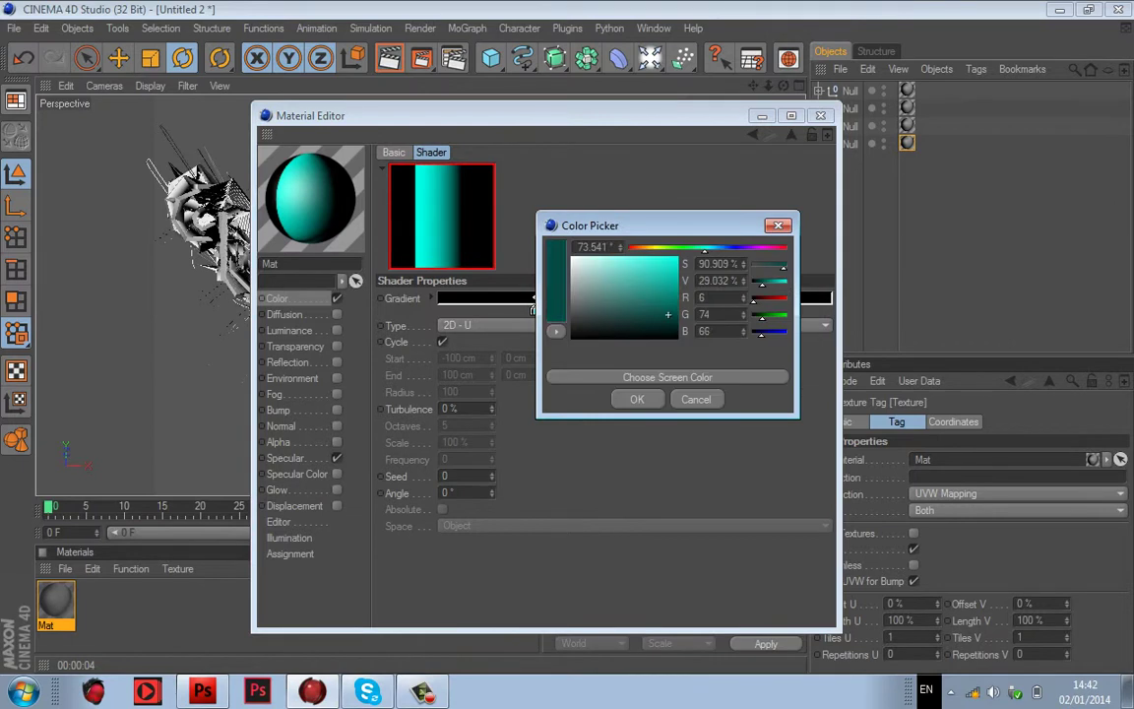
{"action": "left_click_drag", "start_coordinate": [705, 249], "coordinate": [719, 249]}
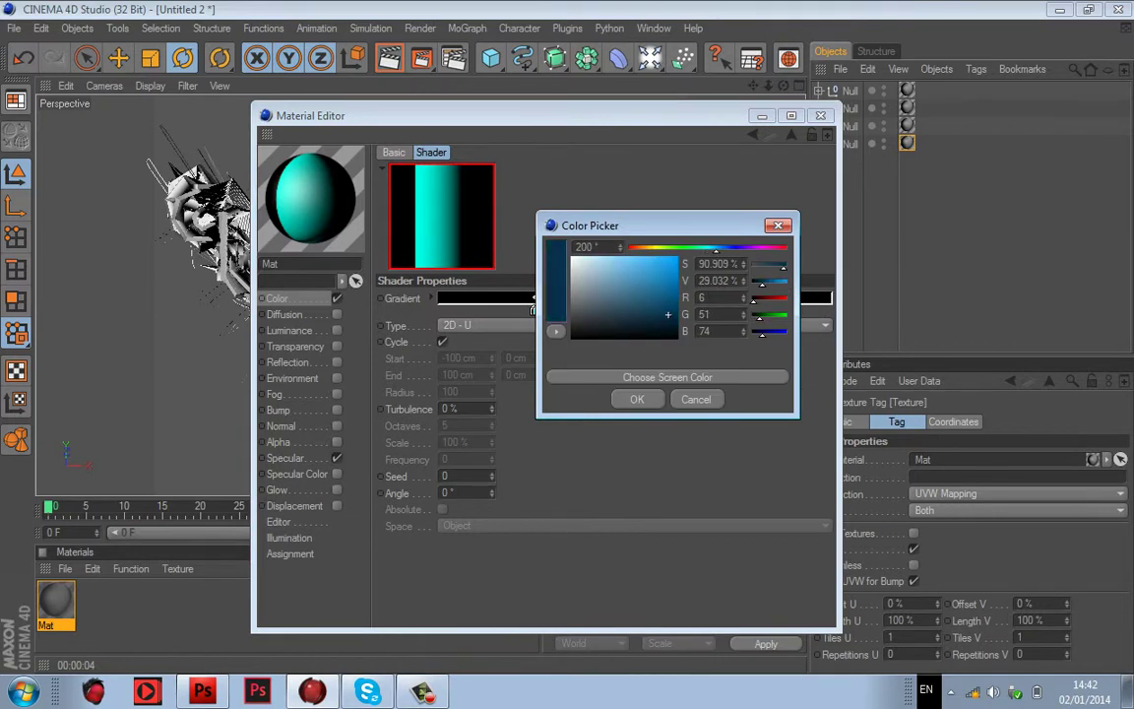
{"action": "left_click_drag", "start_coordinate": [667, 315], "coordinate": [679, 258]}
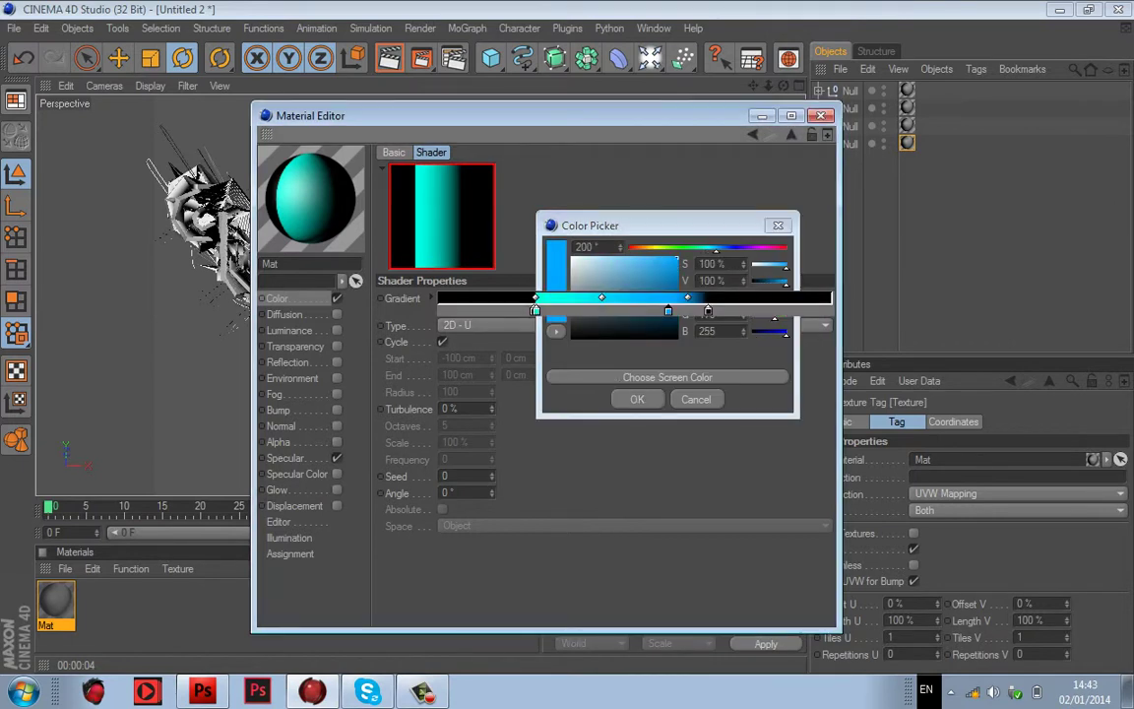
{"action": "left_click", "coordinate": [637, 399]}
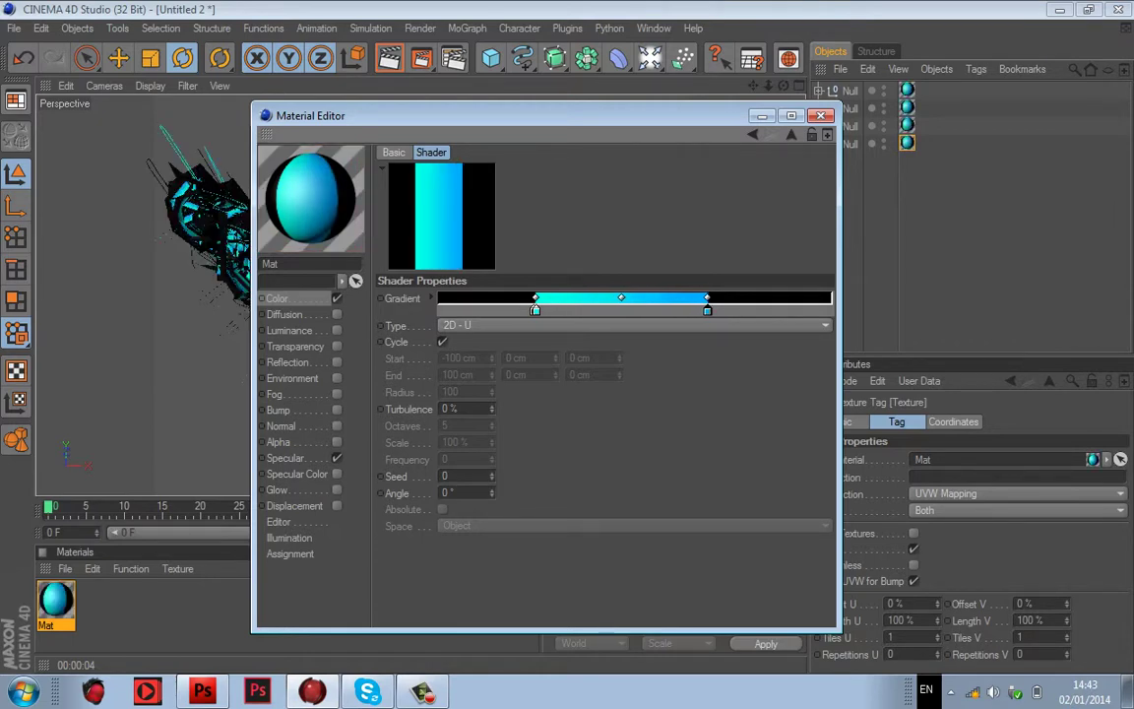
Step: Close the Material Editor and render the perspective view to check the turquoise-to-blue gradient on the arc
{"action": "left_click_drag", "start_coordinate": [394, 115], "coordinate": [365, 340]}
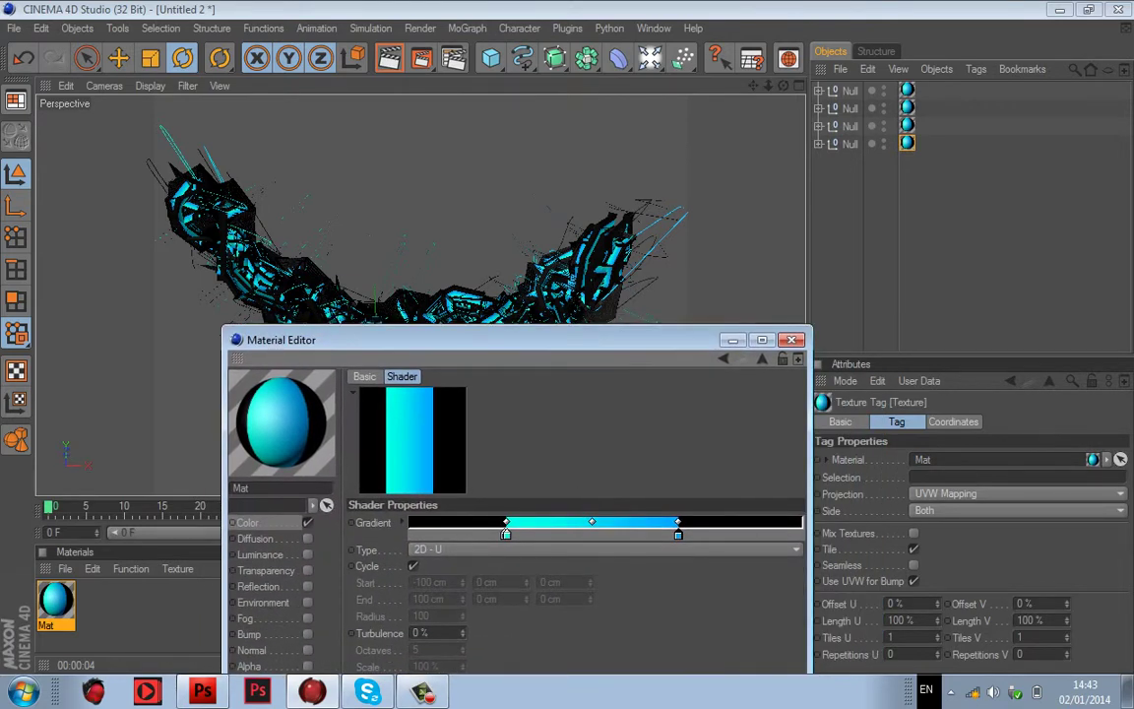
{"action": "left_click", "coordinate": [791, 340]}
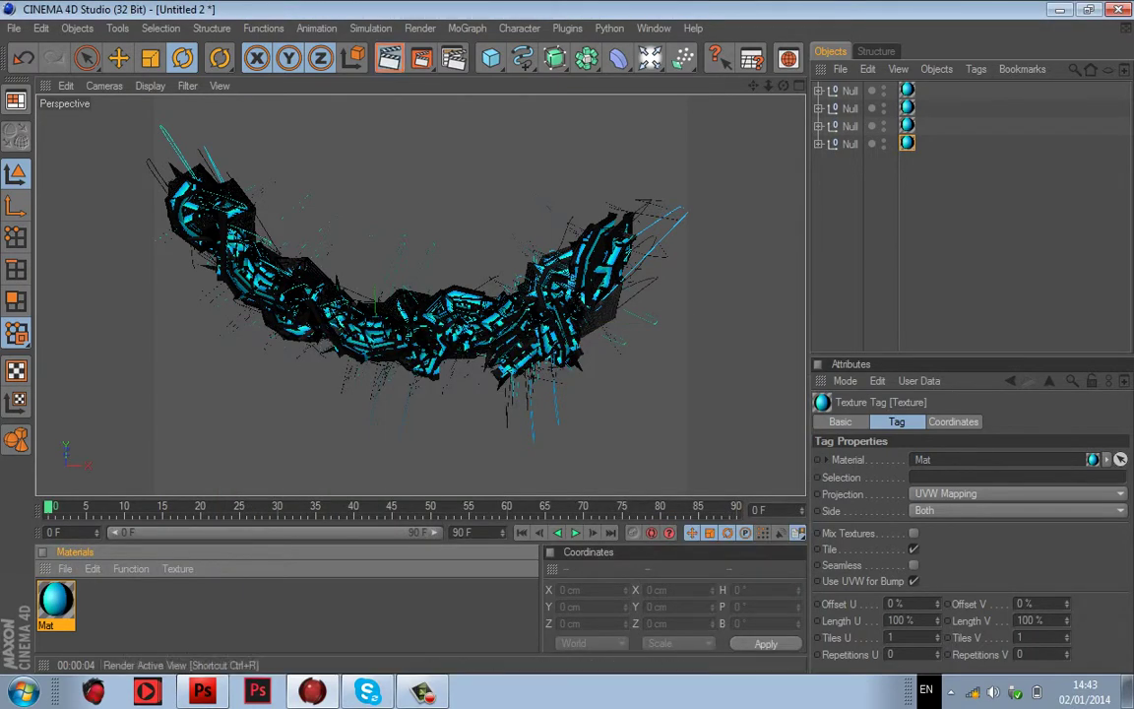
{"action": "key", "text": "ctrl+r"}
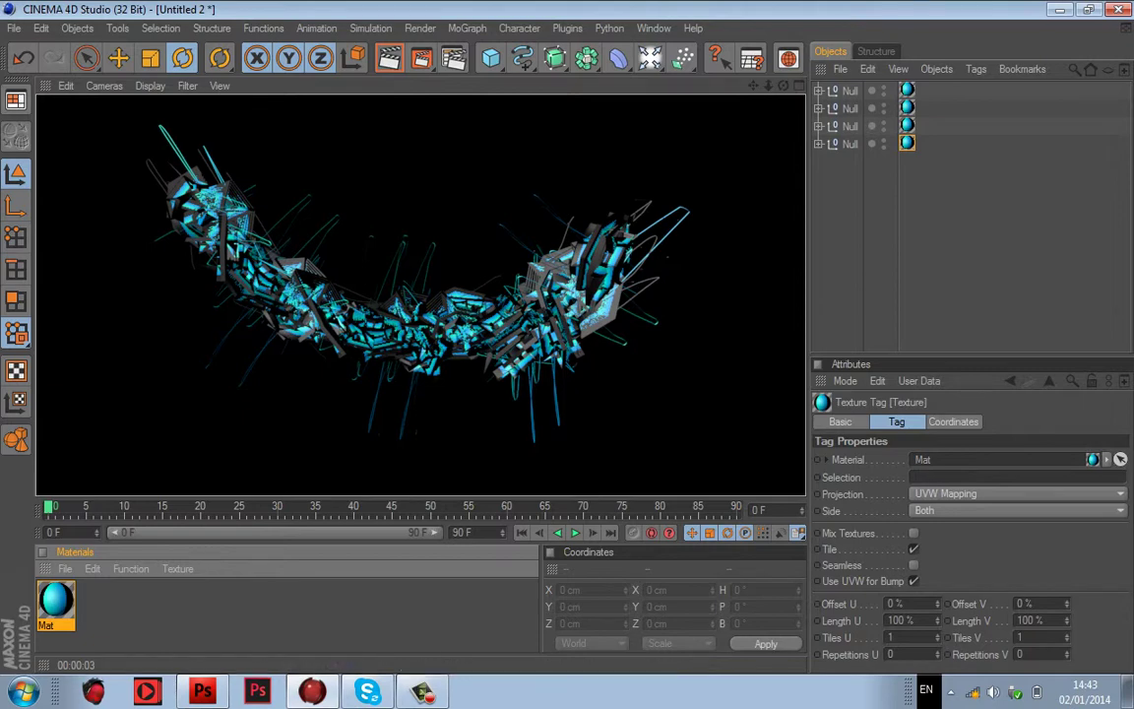
Step: Enable Mat's Reflection channel with brightness 50%, close the editor and render the view
{"action": "double_click", "coordinate": [56, 600]}
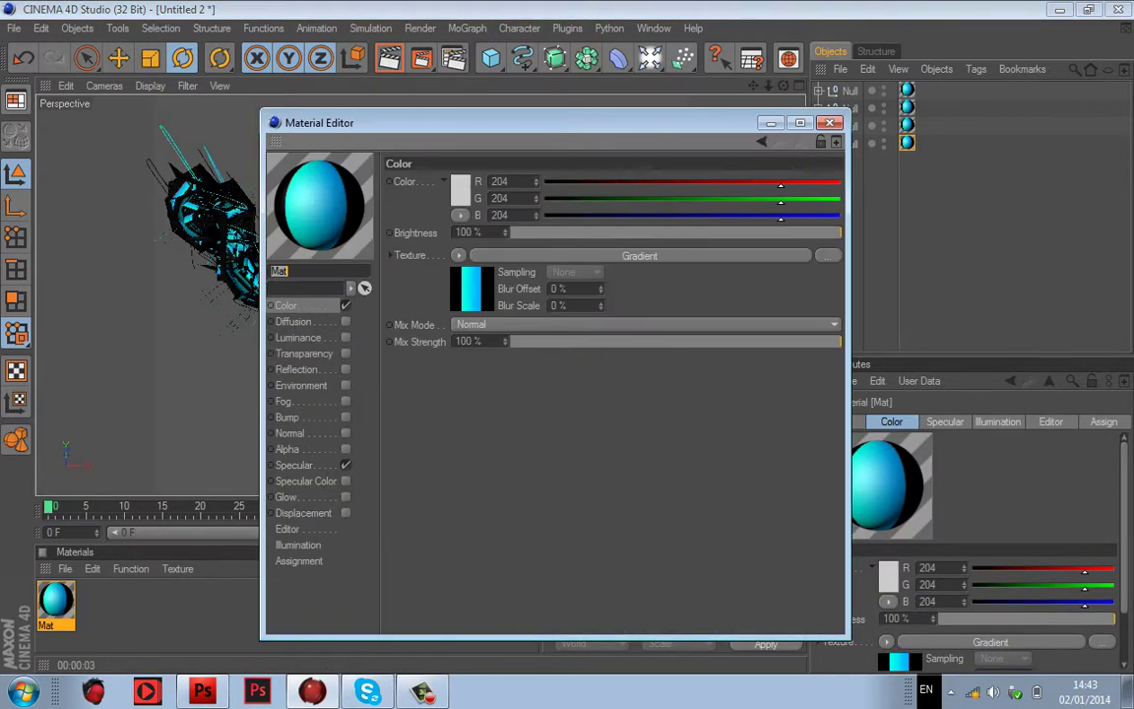
{"action": "left_click", "coordinate": [345, 369]}
{"action": "left_click", "coordinate": [678, 232]}
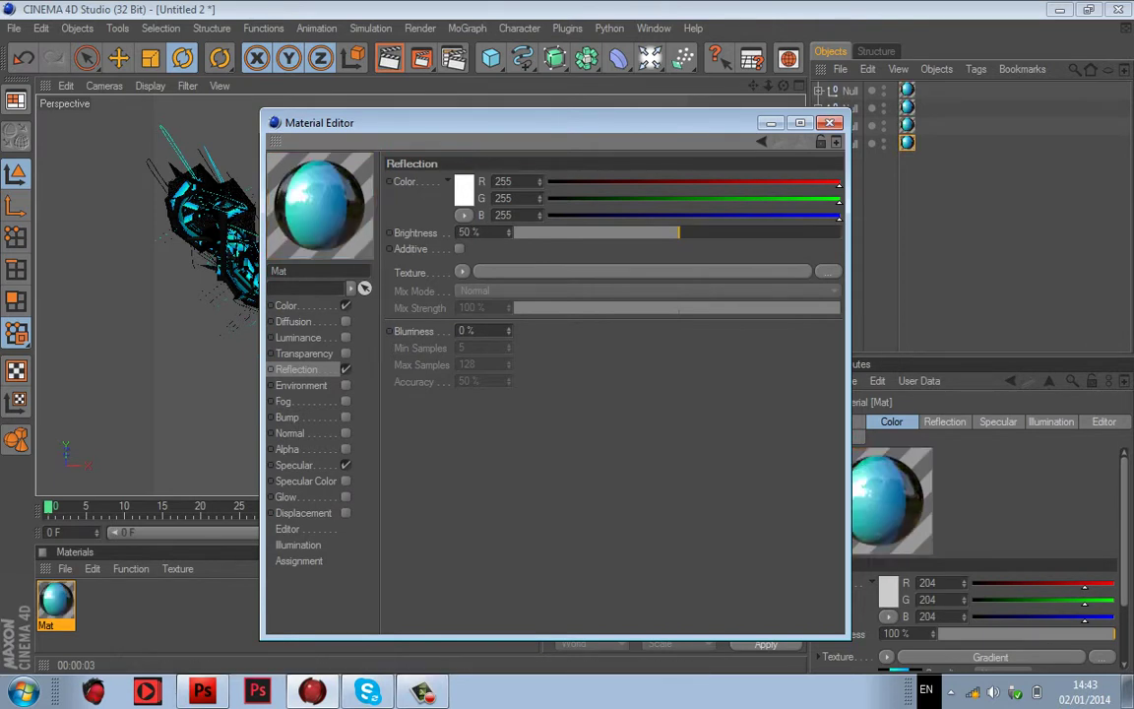
{"action": "left_click", "coordinate": [830, 123]}
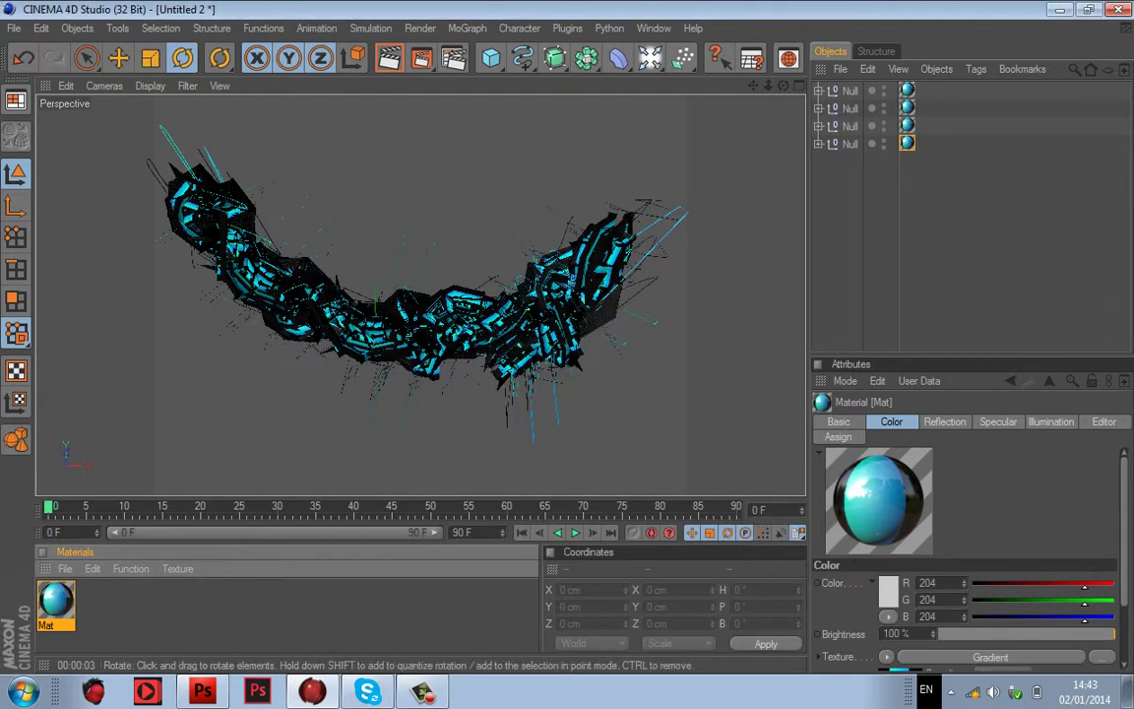
{"action": "left_click", "coordinate": [390, 58]}
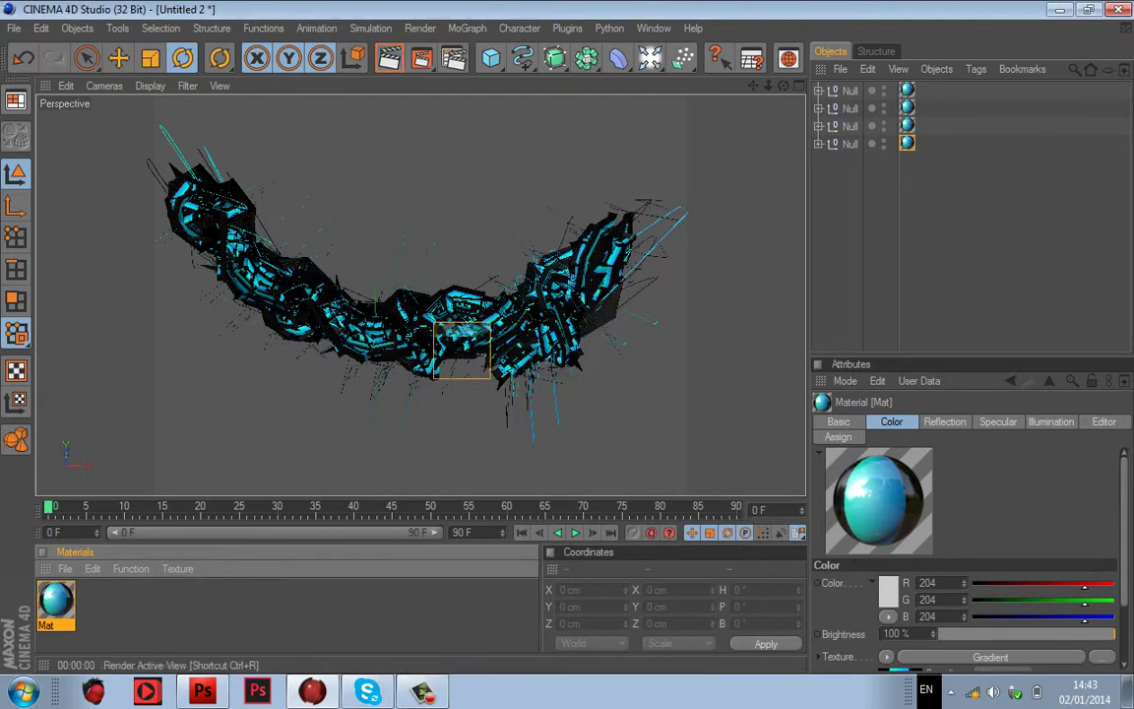
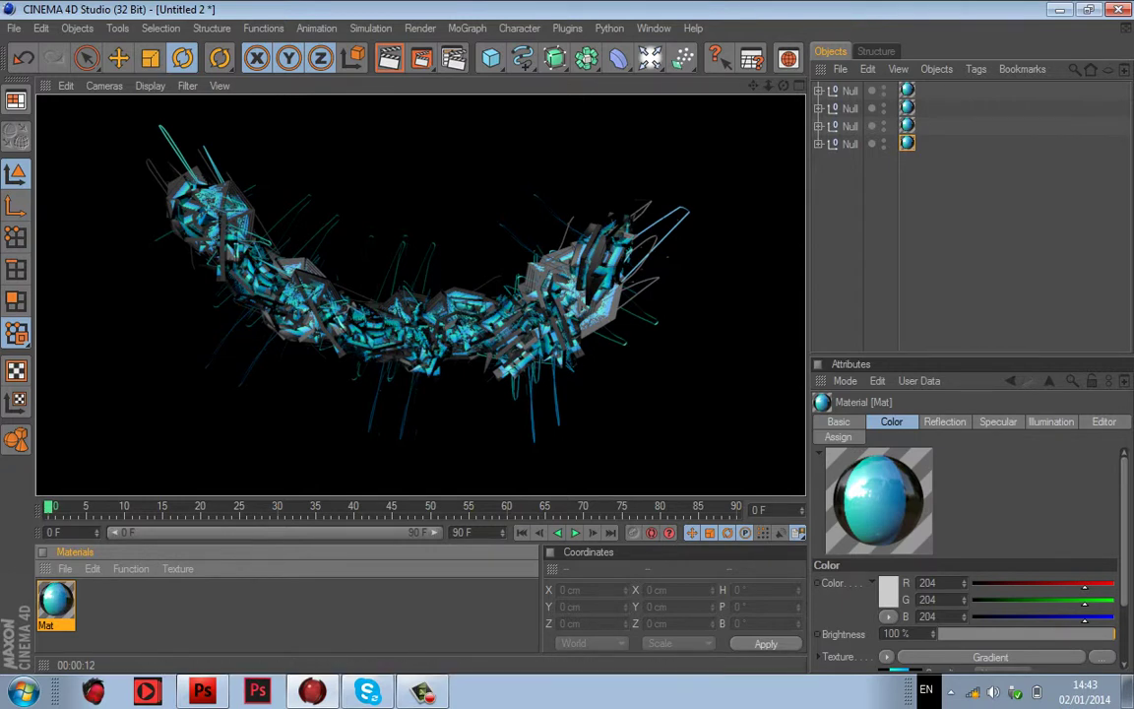
Step: Reduce the width of Mat's specular highlight and close the Material Editor
{"action": "double_click", "coordinate": [57, 599]}
{"action": "left_click", "coordinate": [295, 465]}
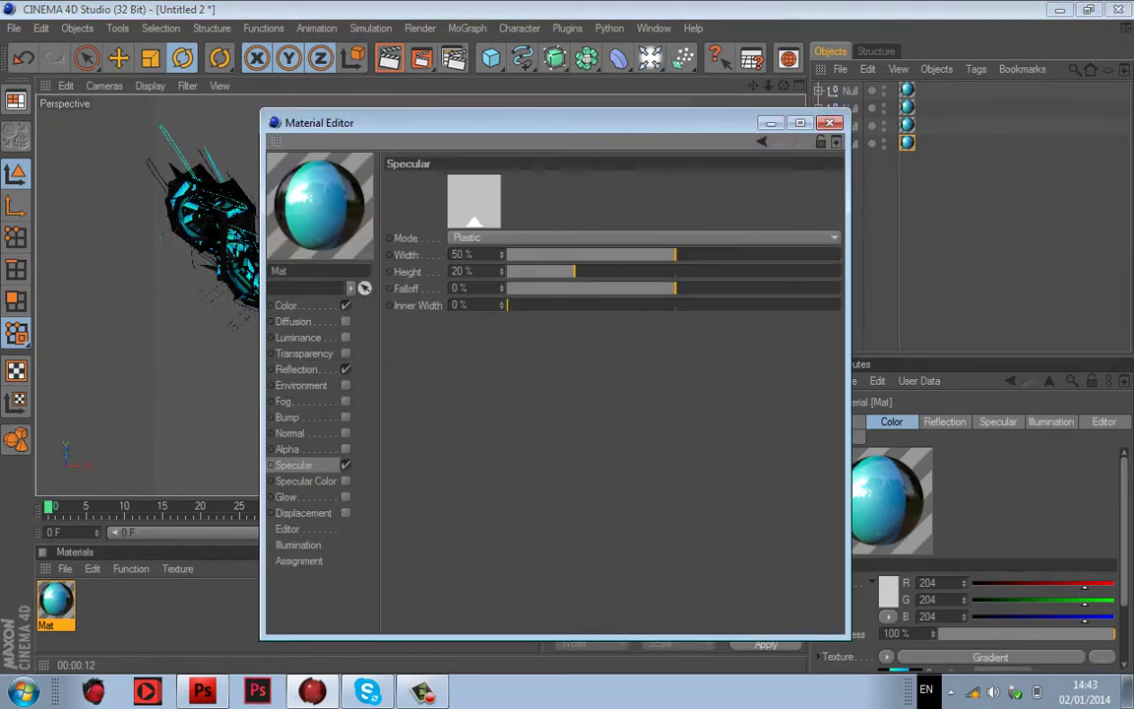
{"action": "left_click_drag", "start_coordinate": [675, 255], "coordinate": [587, 255]}
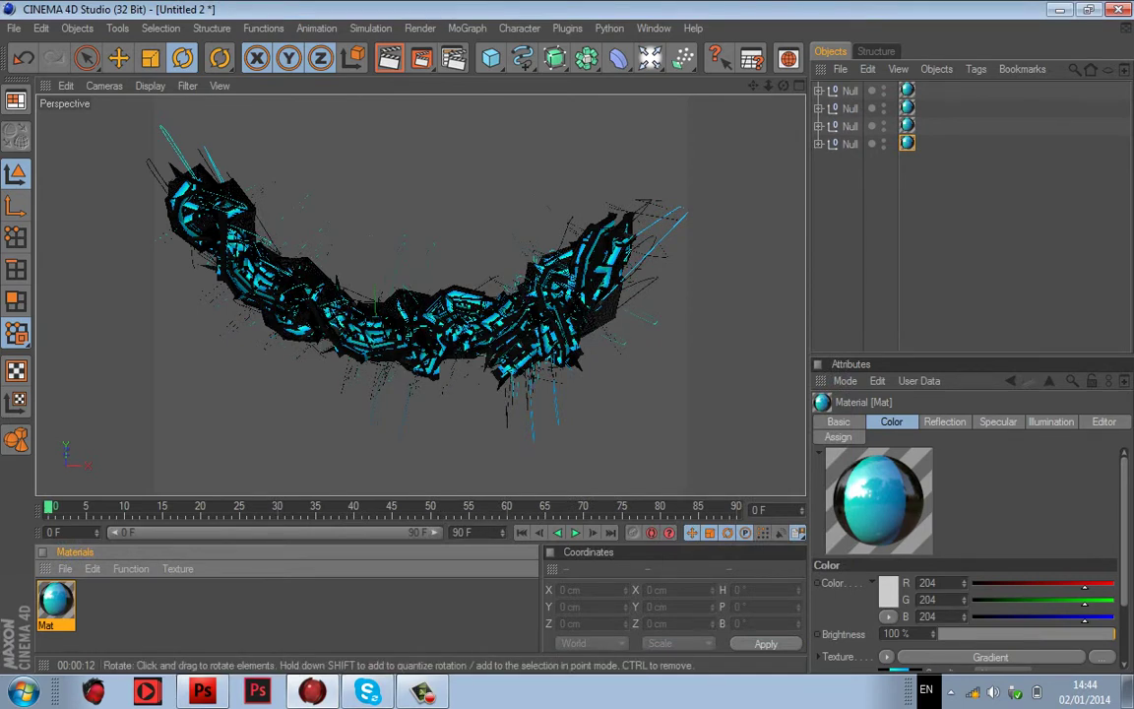
Step: Group all four Null objects under a single Null, deselect it and slightly adjust the perspective view
{"action": "left_click_drag", "start_coordinate": [921, 233], "coordinate": [811, 85]}
{"action": "key", "text": "alt+g"}
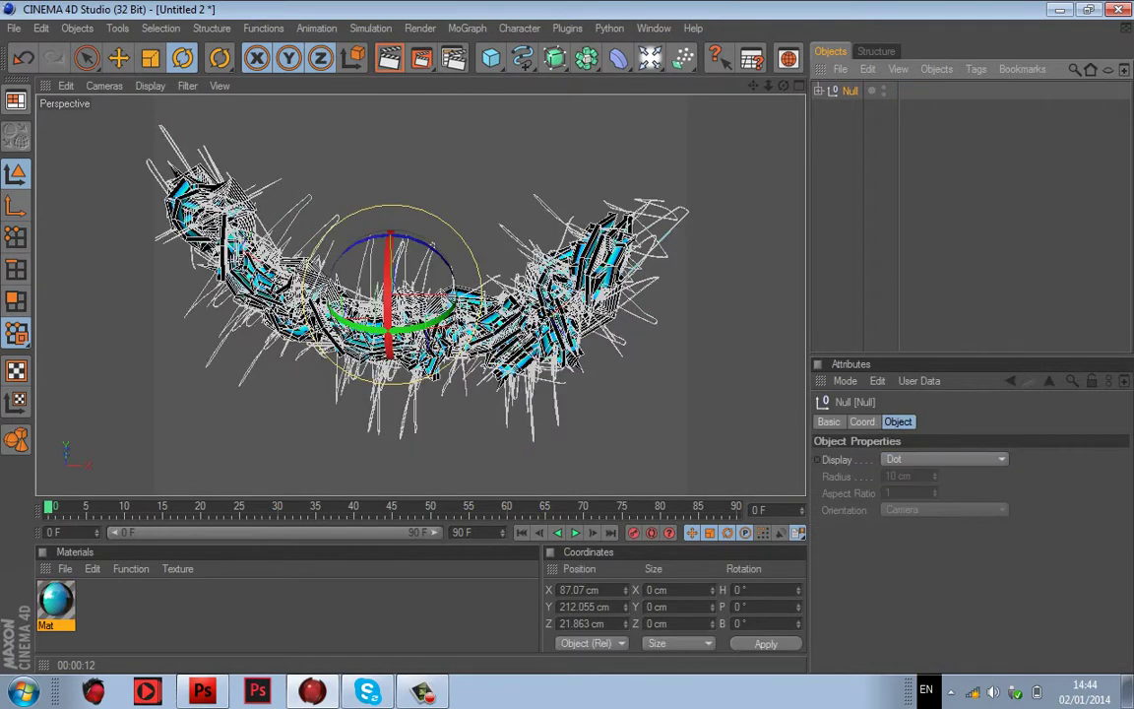
{"action": "key", "text": "ctrl+shift+a"}
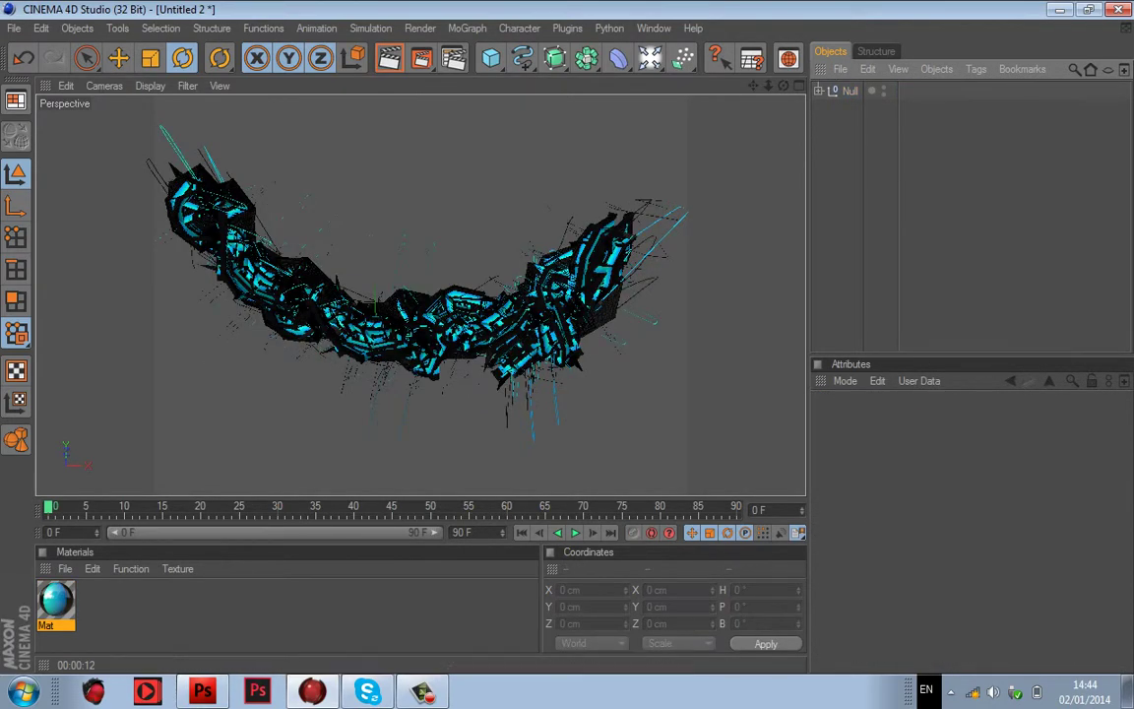
{"action": "left_click_drag", "start_coordinate": [784, 86], "coordinate": [788, 86]}
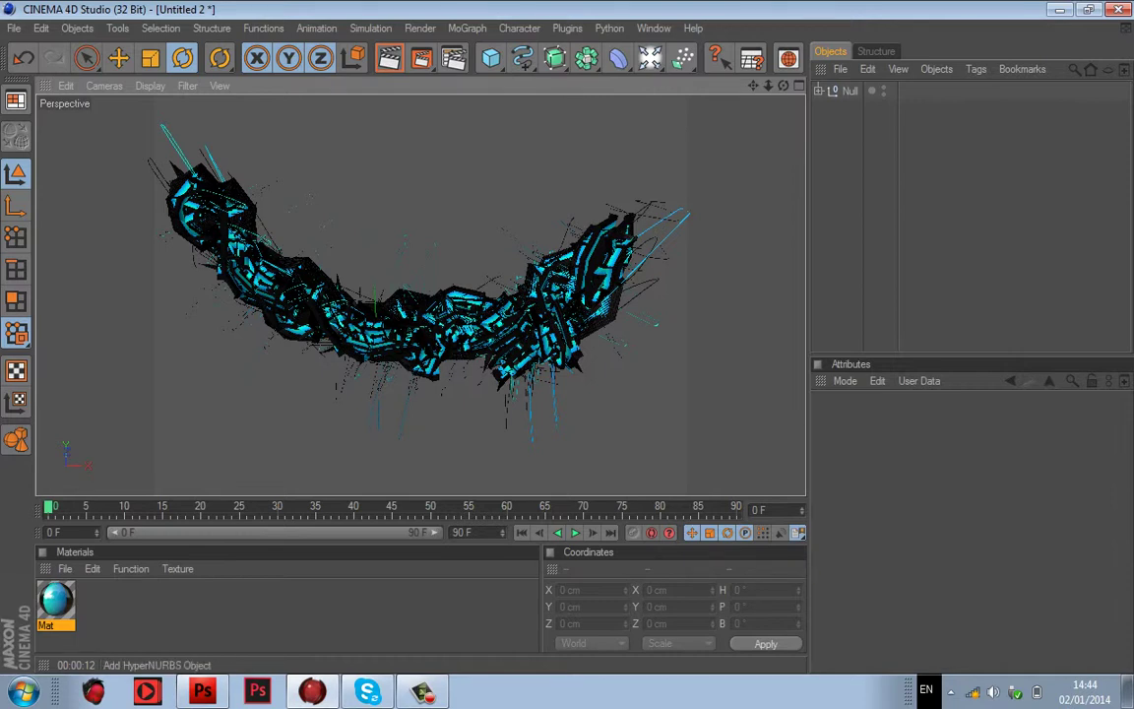
Step: Open the Render Settings and set the output to the 2560 x 1600 screen preset, keeping the window clear of the model
{"action": "left_click", "coordinate": [420, 29]}
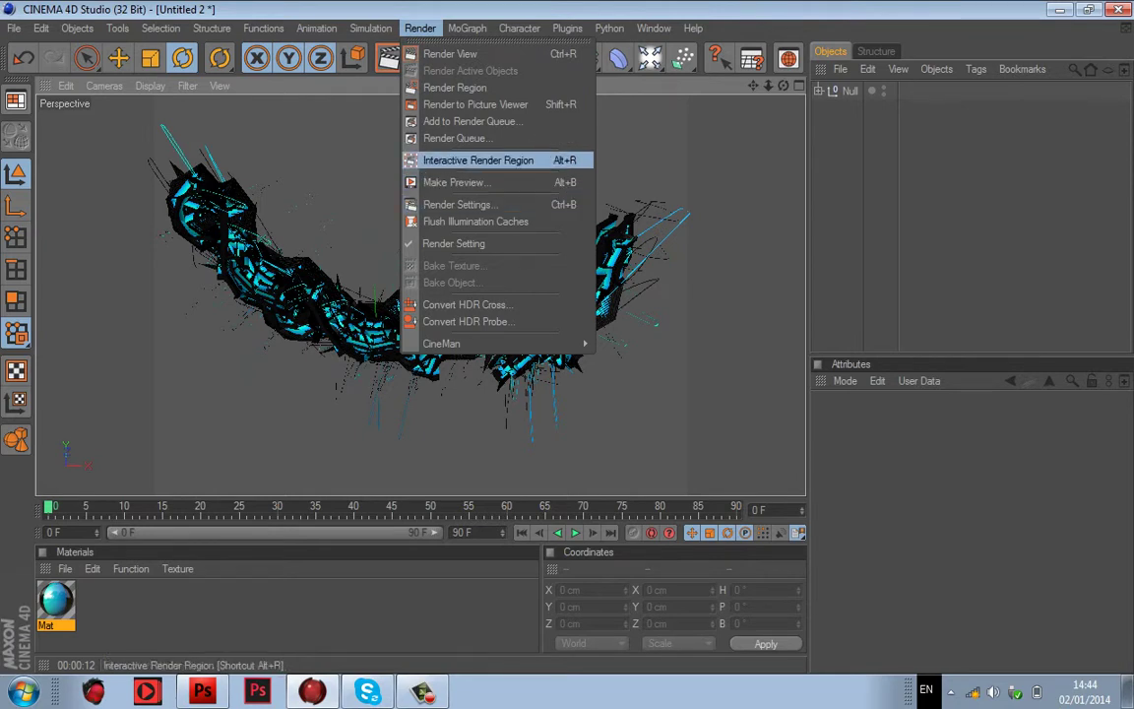
{"action": "key", "text": "Escape"}
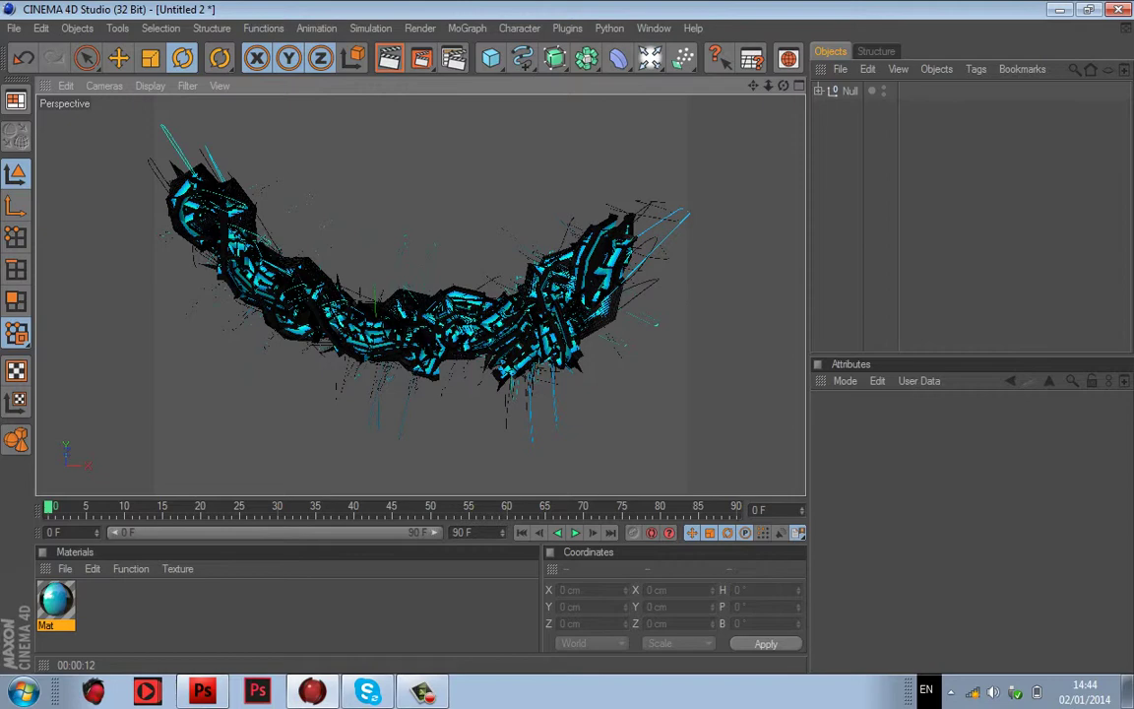
{"action": "key", "text": "ctrl+b"}
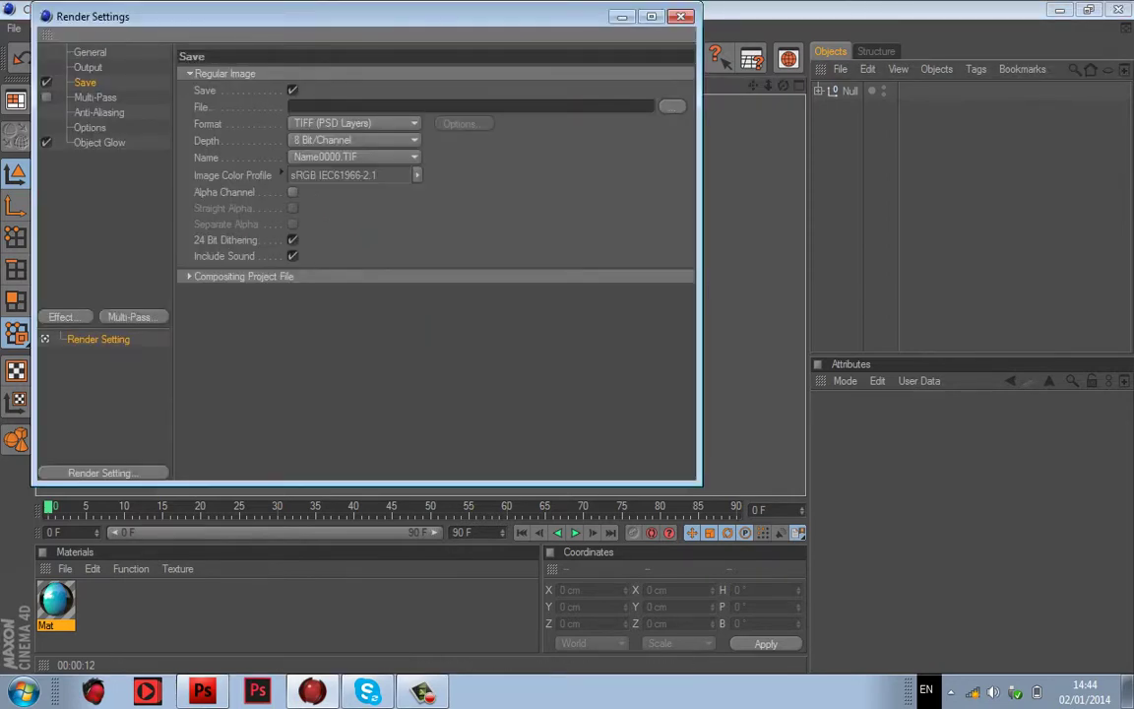
{"action": "left_click_drag", "start_coordinate": [295, 17], "coordinate": [559, 96]}
{"action": "left_click", "coordinate": [352, 146]}
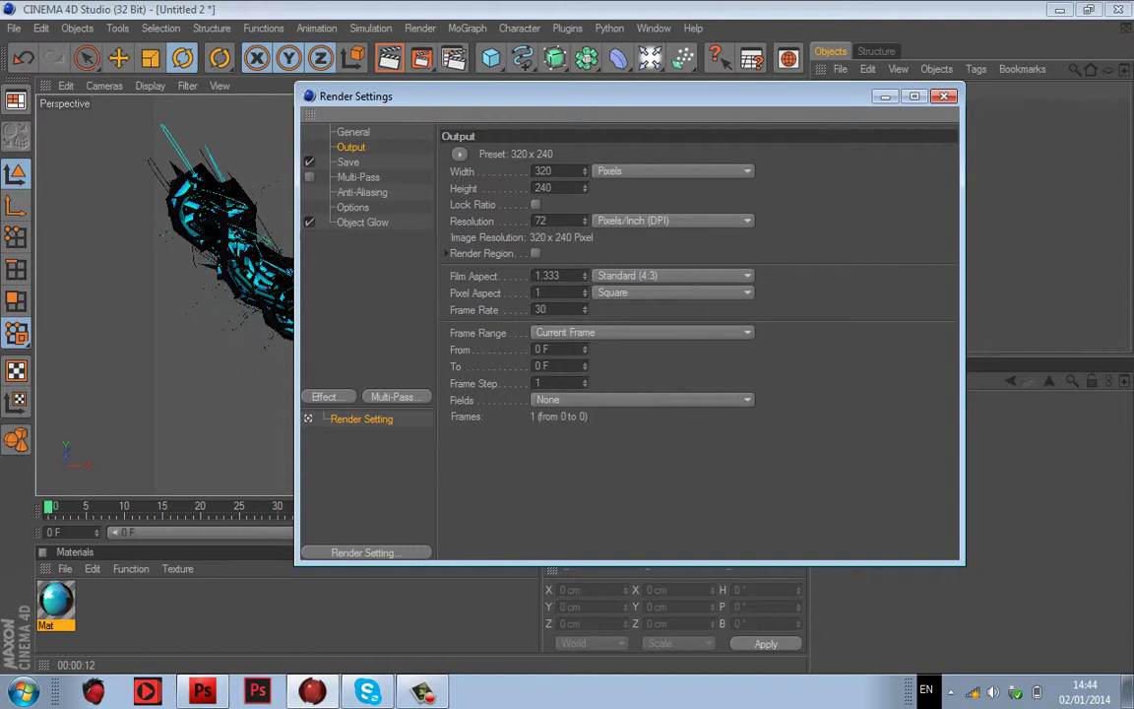
{"action": "left_click", "coordinate": [459, 153]}
{"action": "mouse_move", "coordinate": [473, 171]}
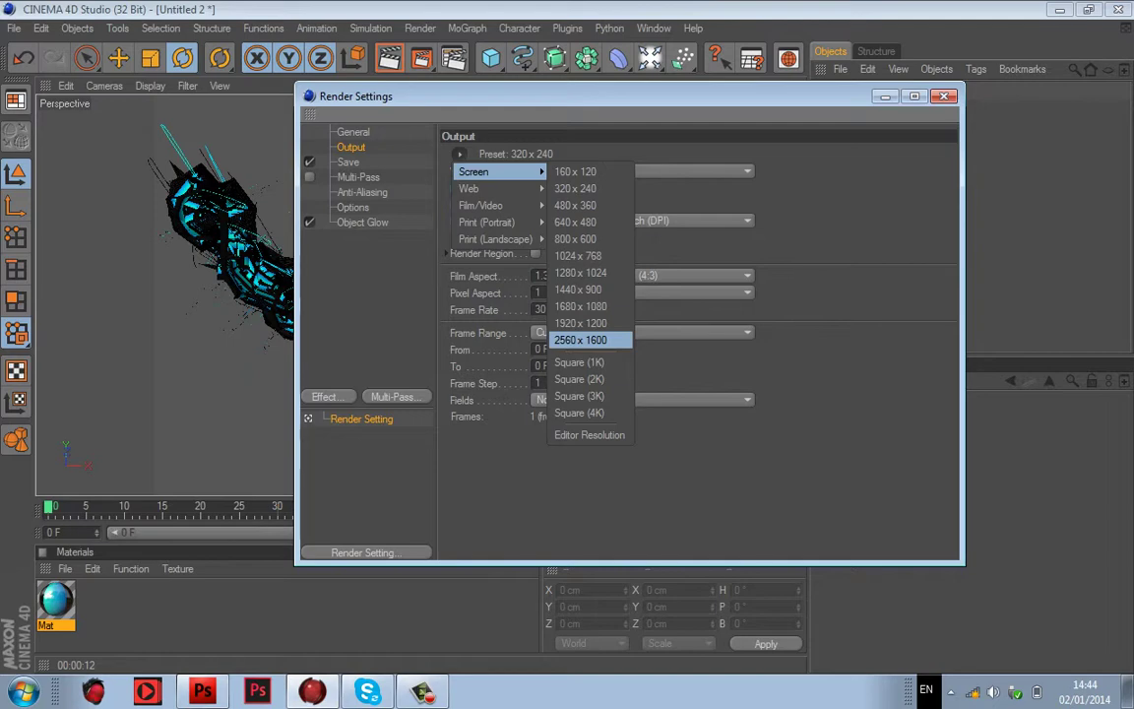
{"action": "left_click", "coordinate": [580, 339]}
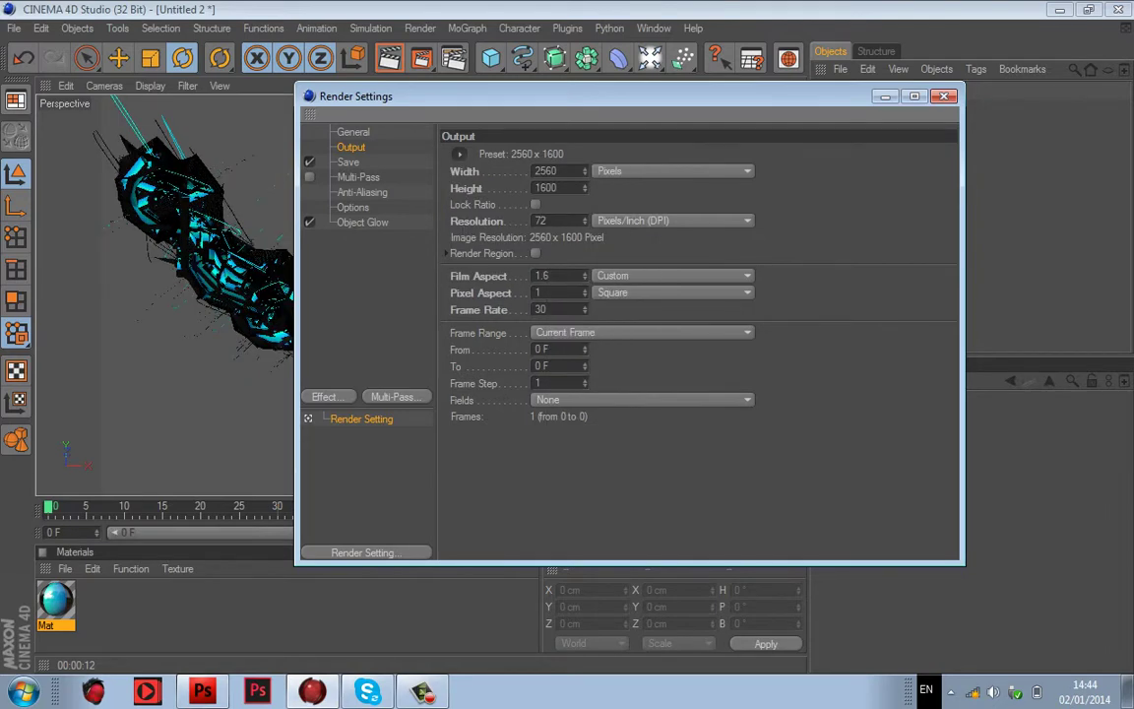
{"action": "left_click_drag", "start_coordinate": [443, 96], "coordinate": [480, 95]}
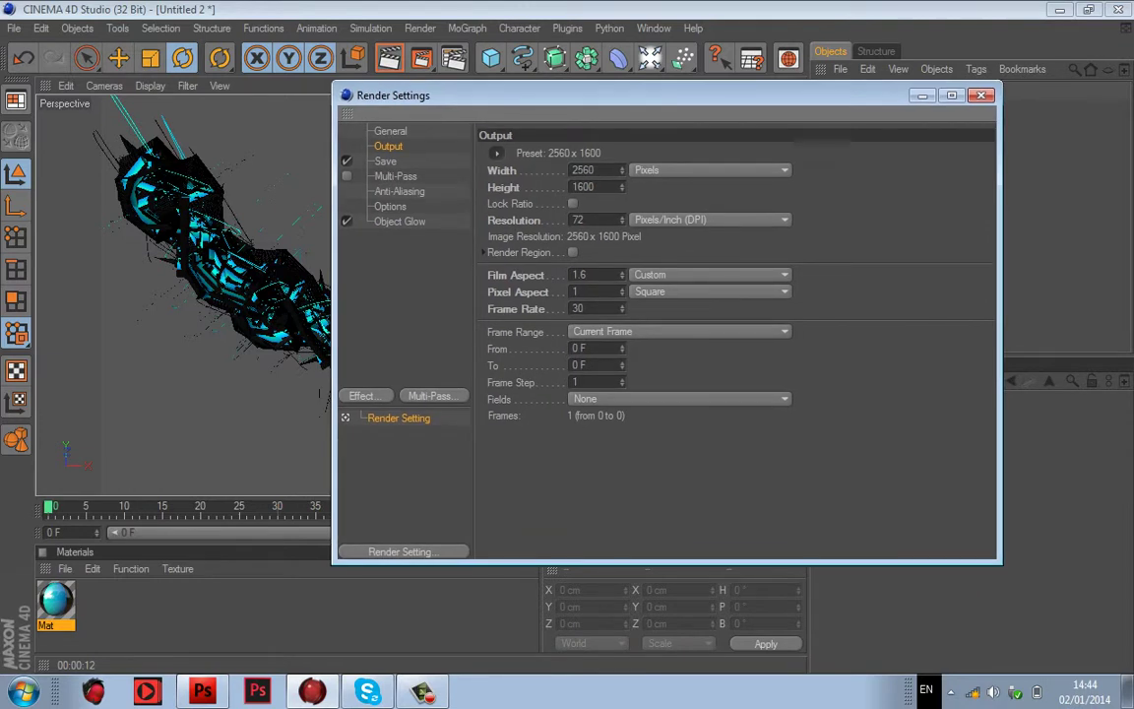
Step: Disable the Object Glow effect in the Render Settings and return to the Save options
{"action": "left_click", "coordinate": [385, 162]}
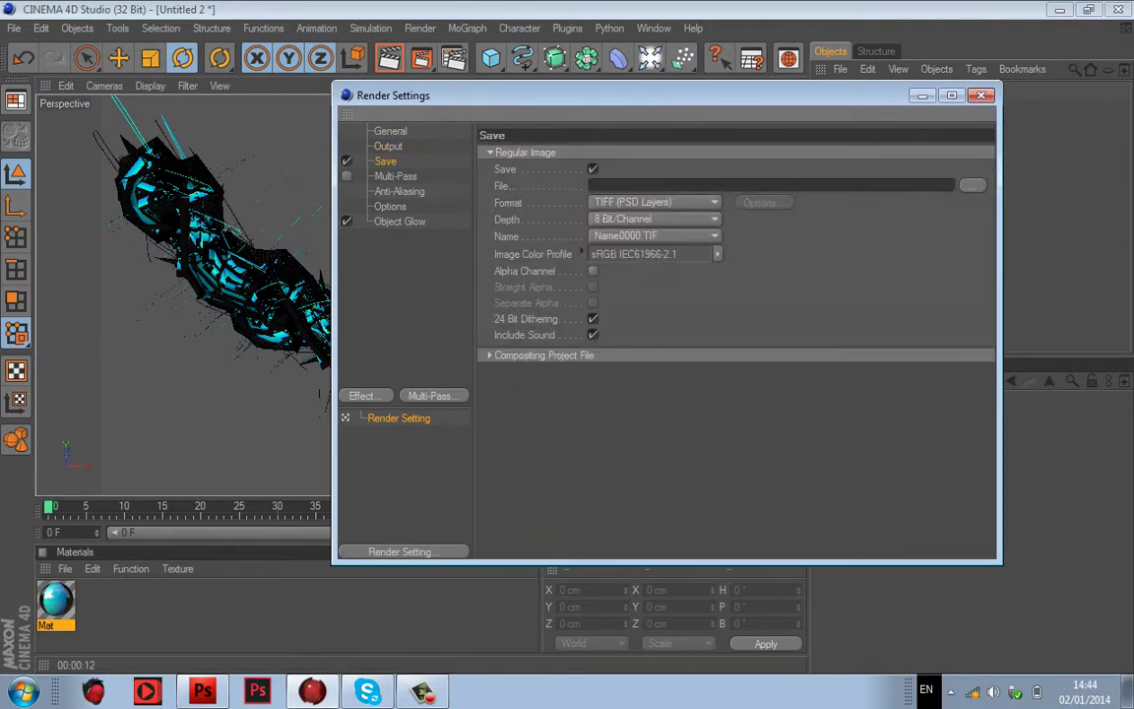
{"action": "left_click", "coordinate": [399, 222]}
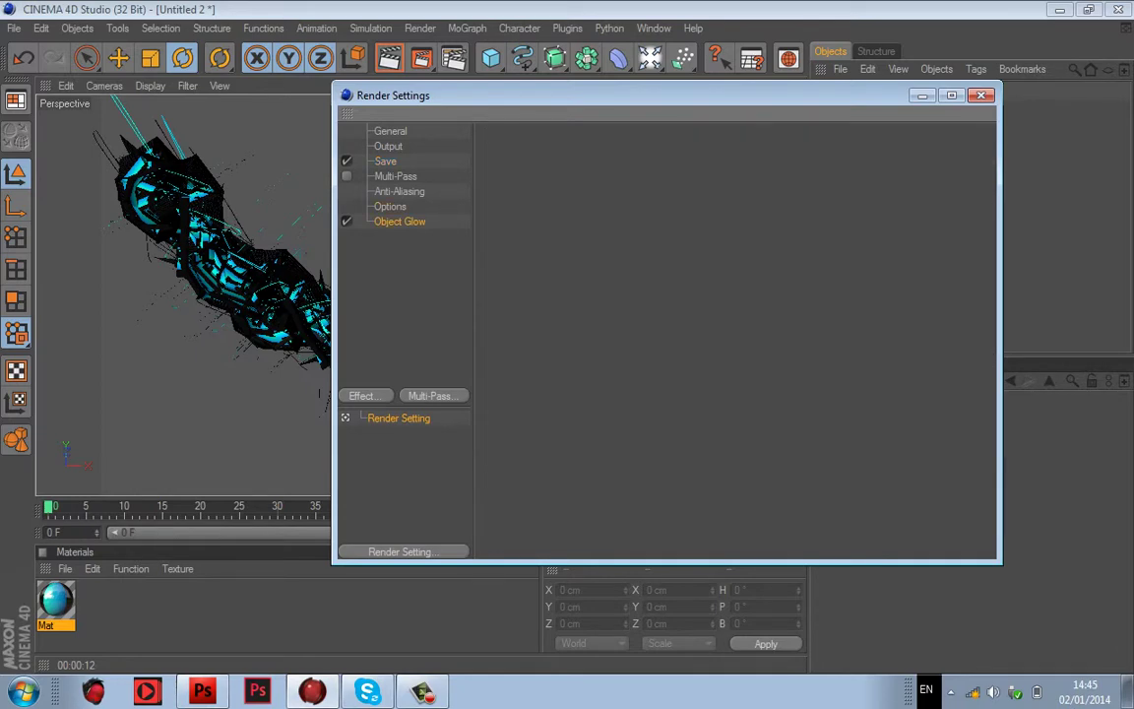
{"action": "mouse_move", "coordinate": [591, 95]}
{"action": "left_mouse_down"}
{"action": "mouse_move", "coordinate": [449, 408]}
{"action": "mouse_move", "coordinate": [397, 484]}
{"action": "mouse_move", "coordinate": [504, 200]}
{"action": "mouse_move", "coordinate": [611, 96]}
{"action": "left_mouse_up"}
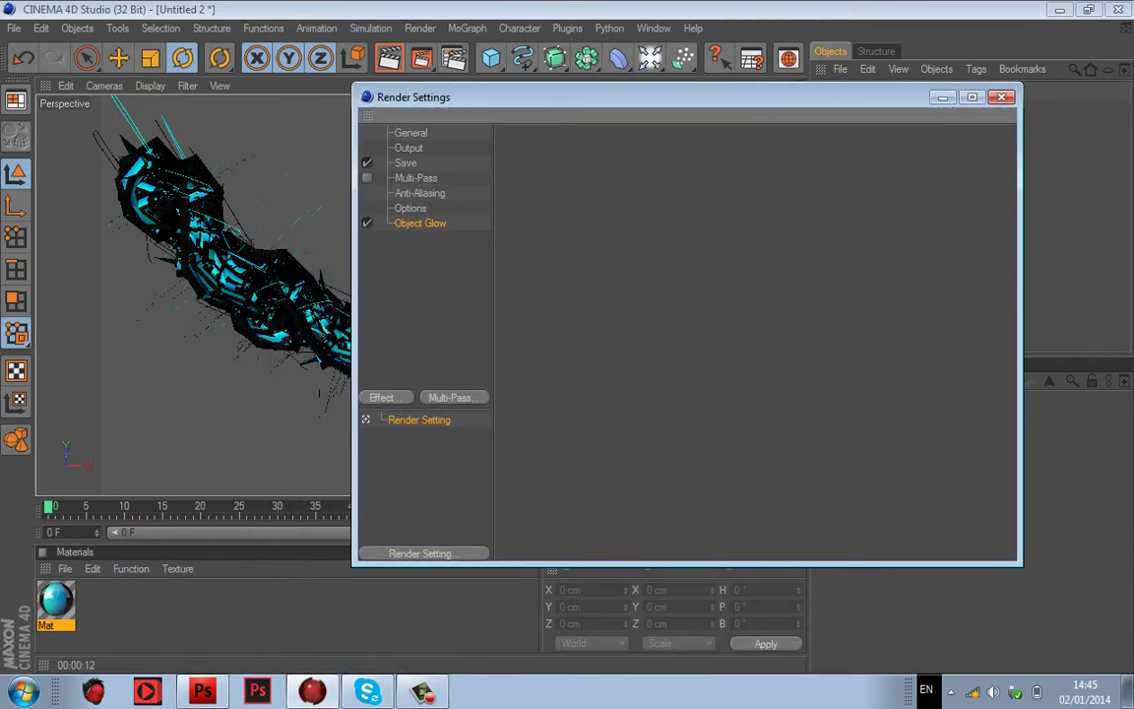
{"action": "left_click", "coordinate": [367, 223]}
{"action": "left_click", "coordinate": [406, 164]}
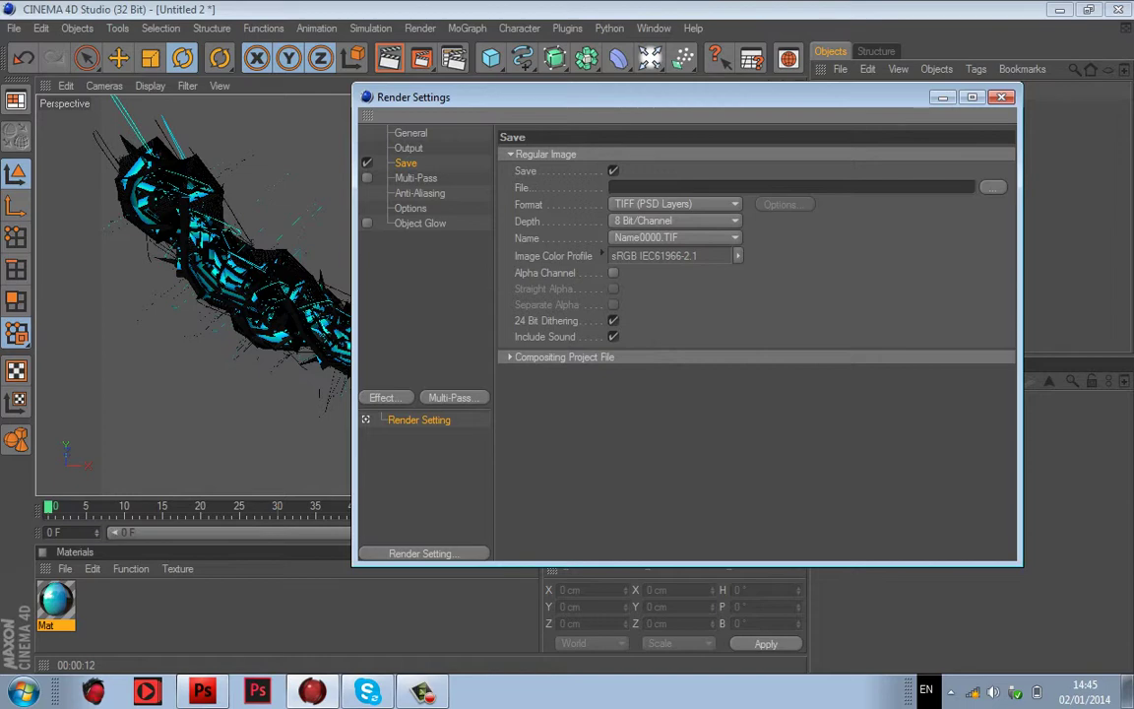
Step: Start choosing the render's save file and create a folder named Test C4D inside GFX packs
{"action": "left_click", "coordinate": [993, 187]}
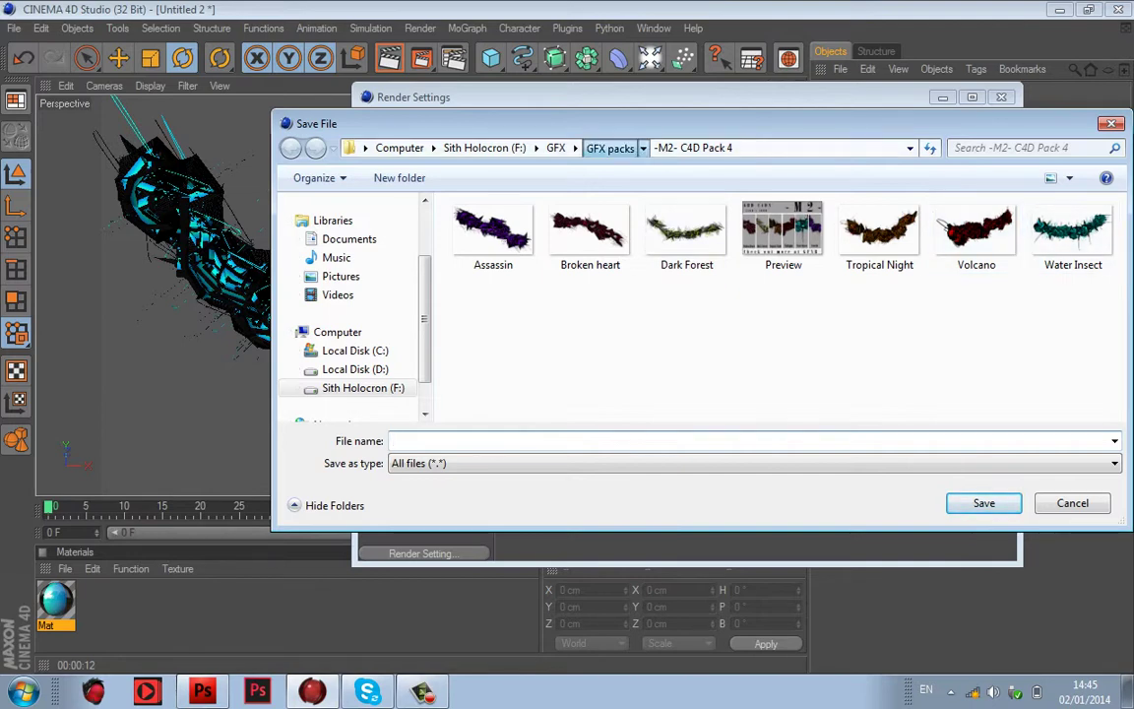
{"action": "left_click", "coordinate": [610, 147]}
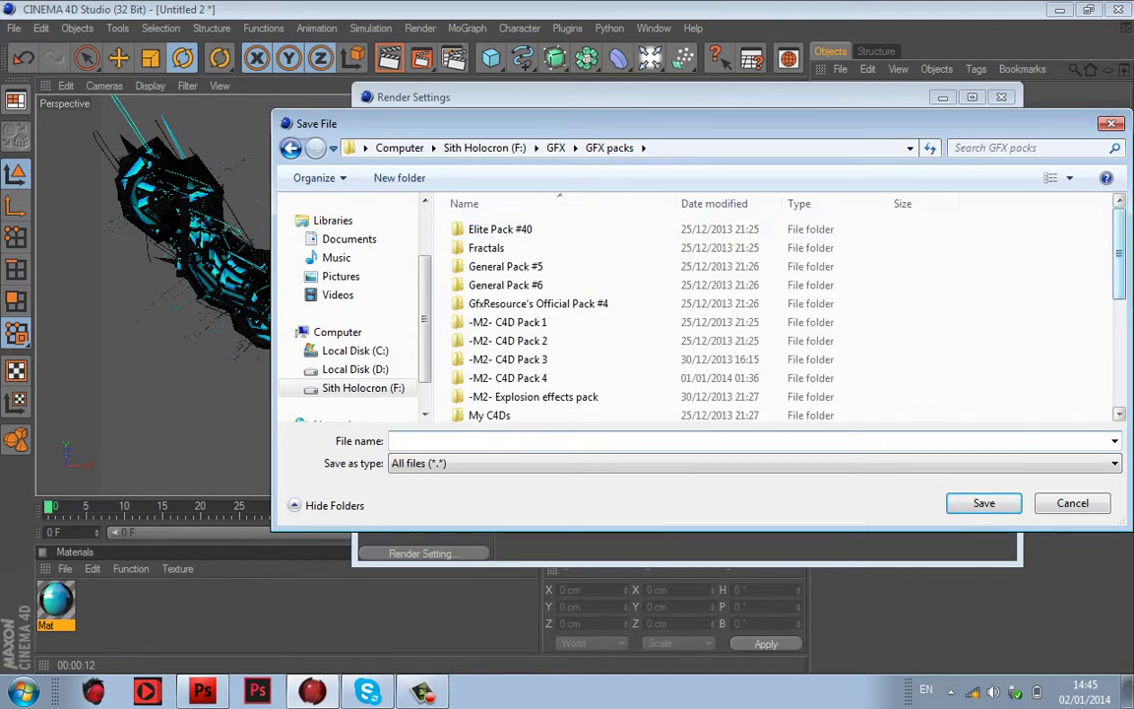
{"action": "scroll", "coordinate": [689, 315], "scroll_direction": "down", "scroll_amount": 4}
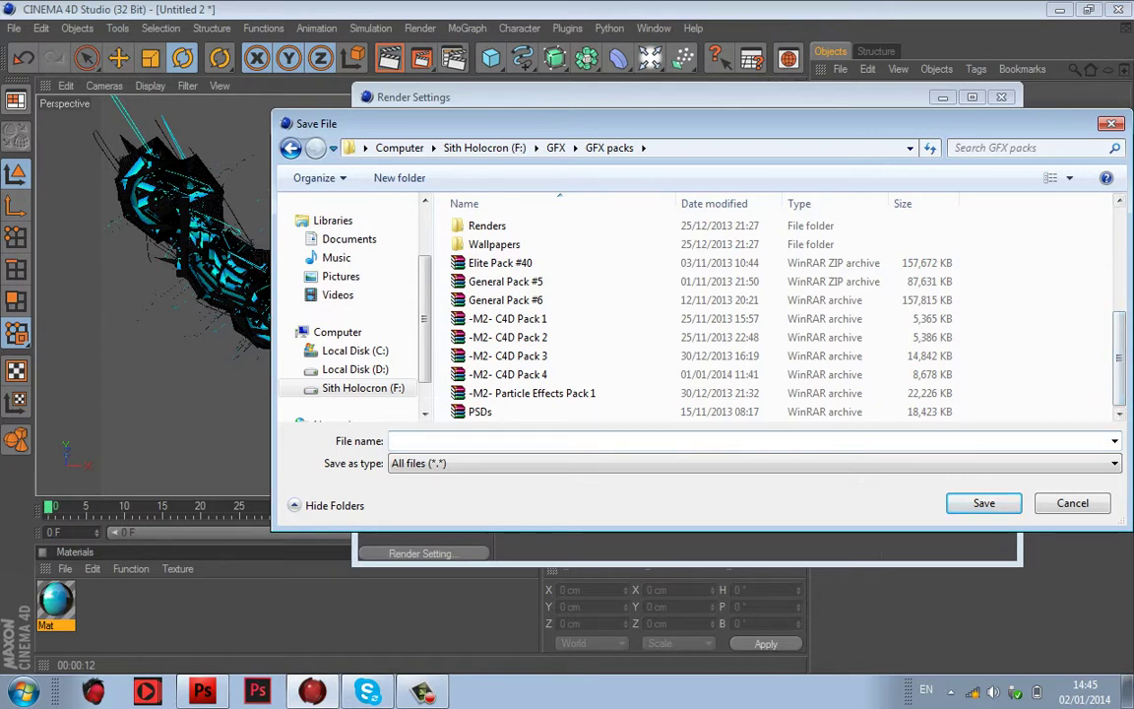
{"action": "right_click", "coordinate": [881, 371]}
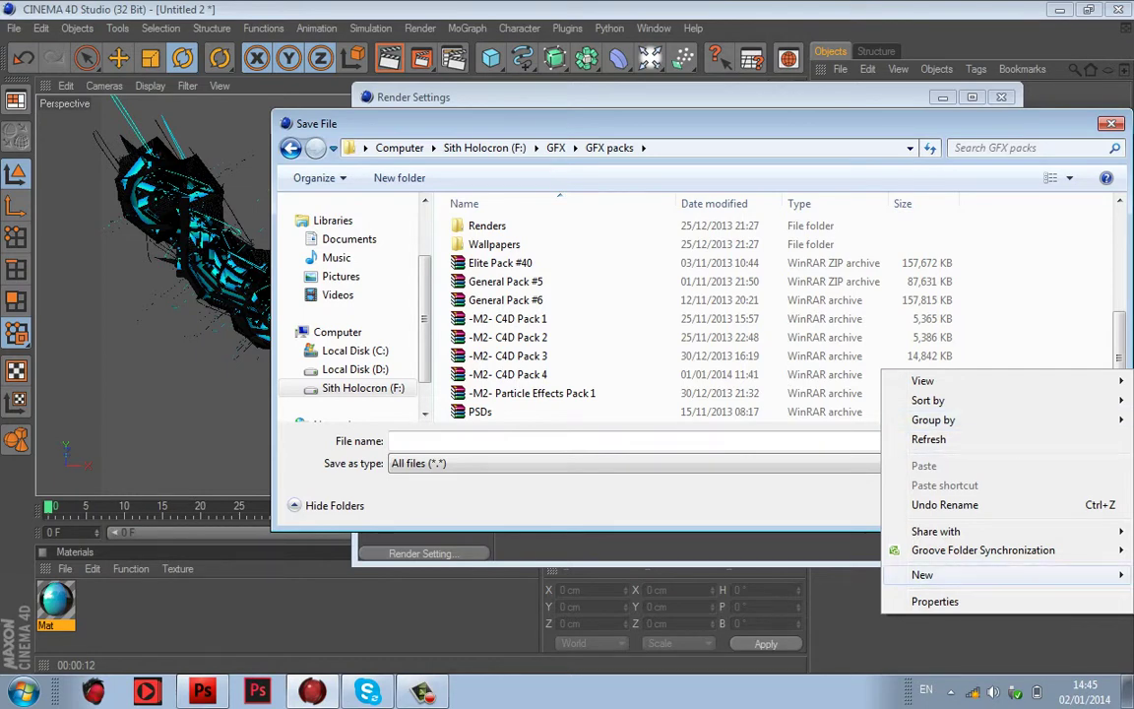
{"action": "mouse_move", "coordinate": [925, 575]}
{"action": "left_click", "coordinate": [670, 314]}
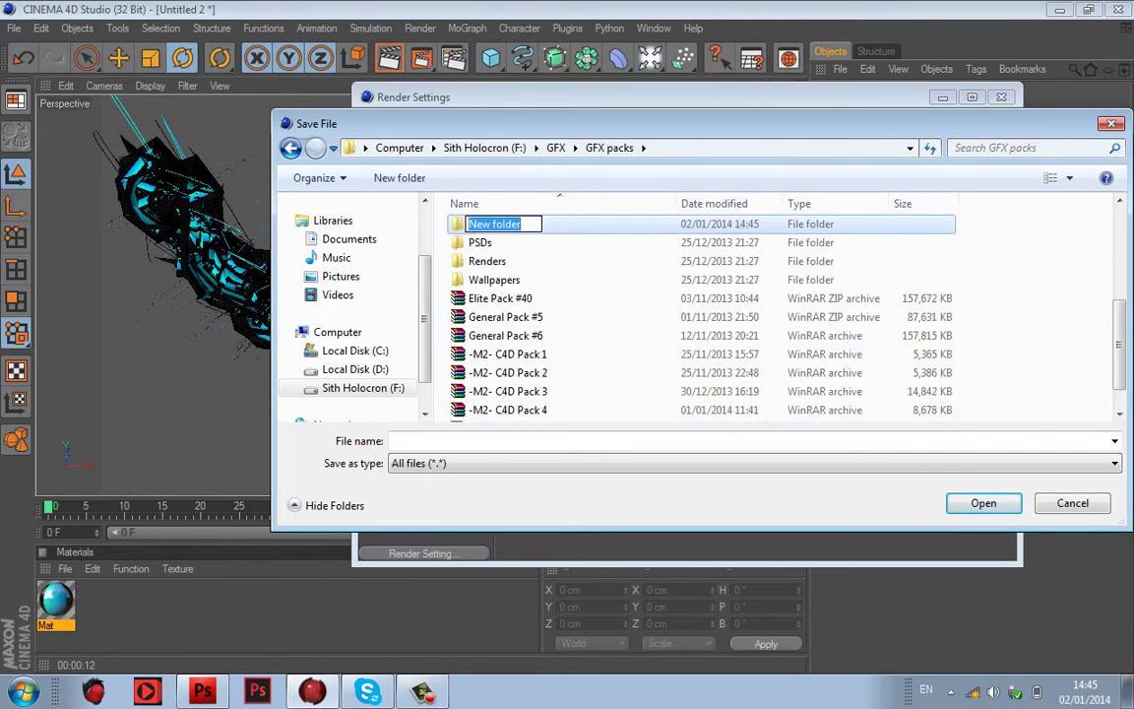
{"action": "type", "text": "-M2"}
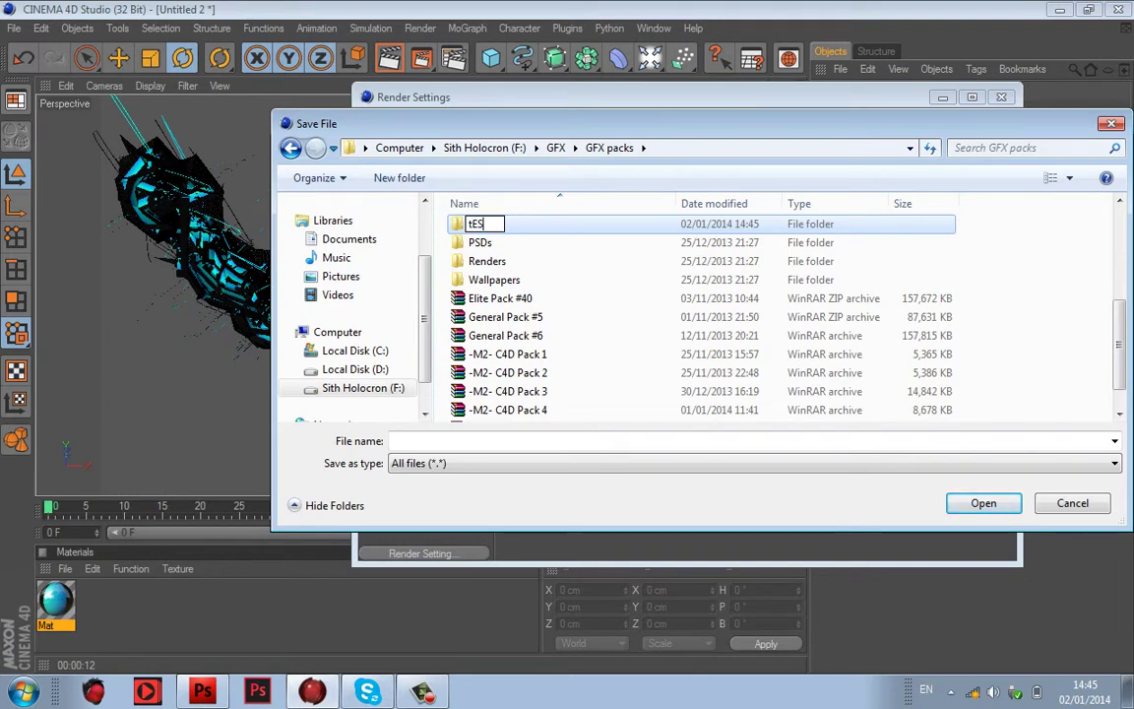
{"action": "key", "text": "BackSpace"}
{"action": "key", "text": "BackSpace"}
{"action": "key", "text": "BackSpace"}
{"action": "type", "text": "Test C4D"}
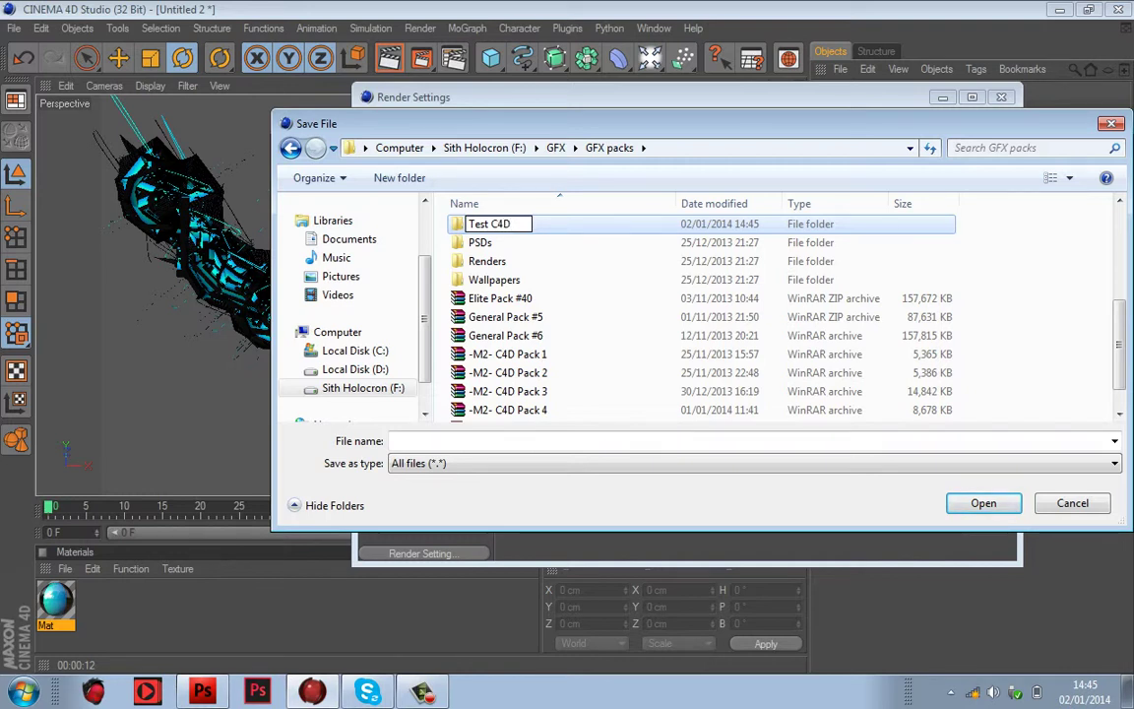
{"action": "key", "text": "Return"}
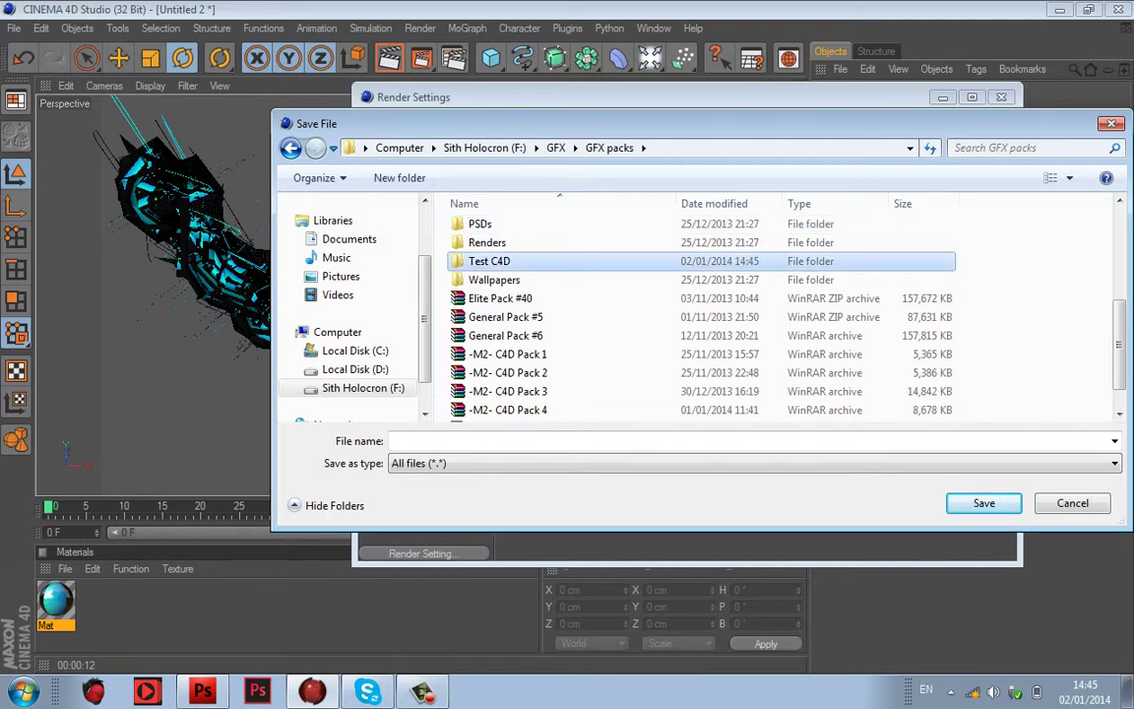
Step: Set the render's output file to C4D 1 inside the Test C4D folder
{"action": "double_click", "coordinate": [489, 260]}
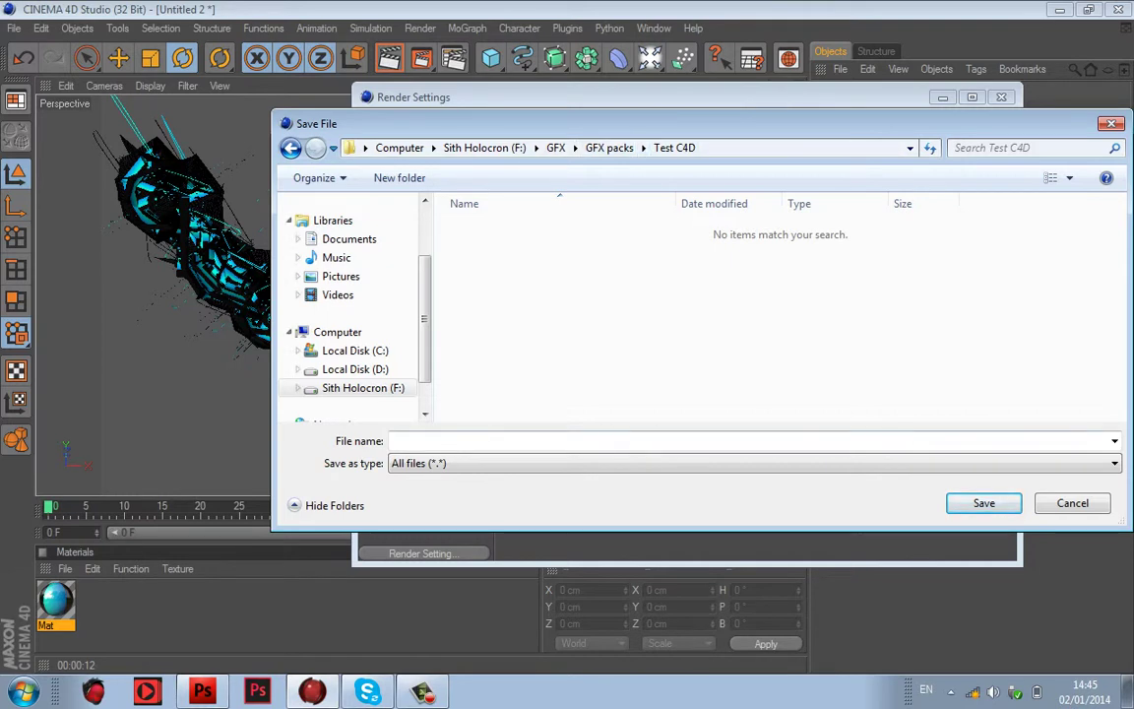
{"action": "left_click", "coordinate": [492, 441]}
{"action": "type", "text": "C4"}
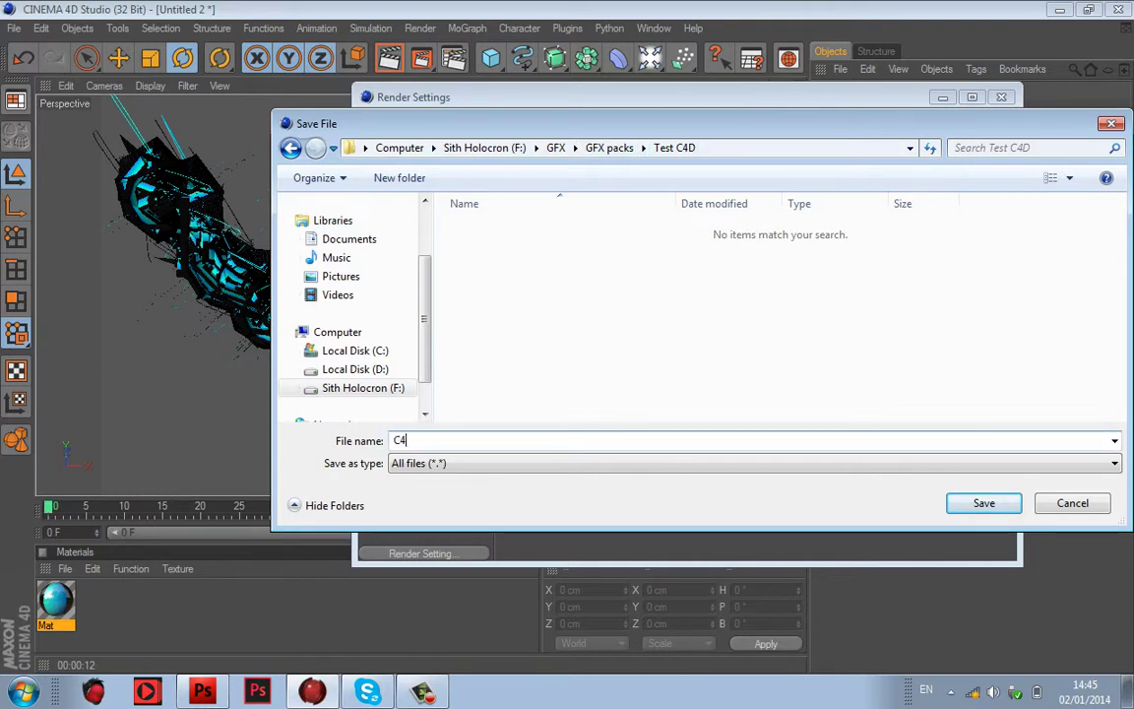
{"action": "type", "text": "D 1"}
{"action": "key", "text": "ctrl+a"}
{"action": "key", "text": "Return"}
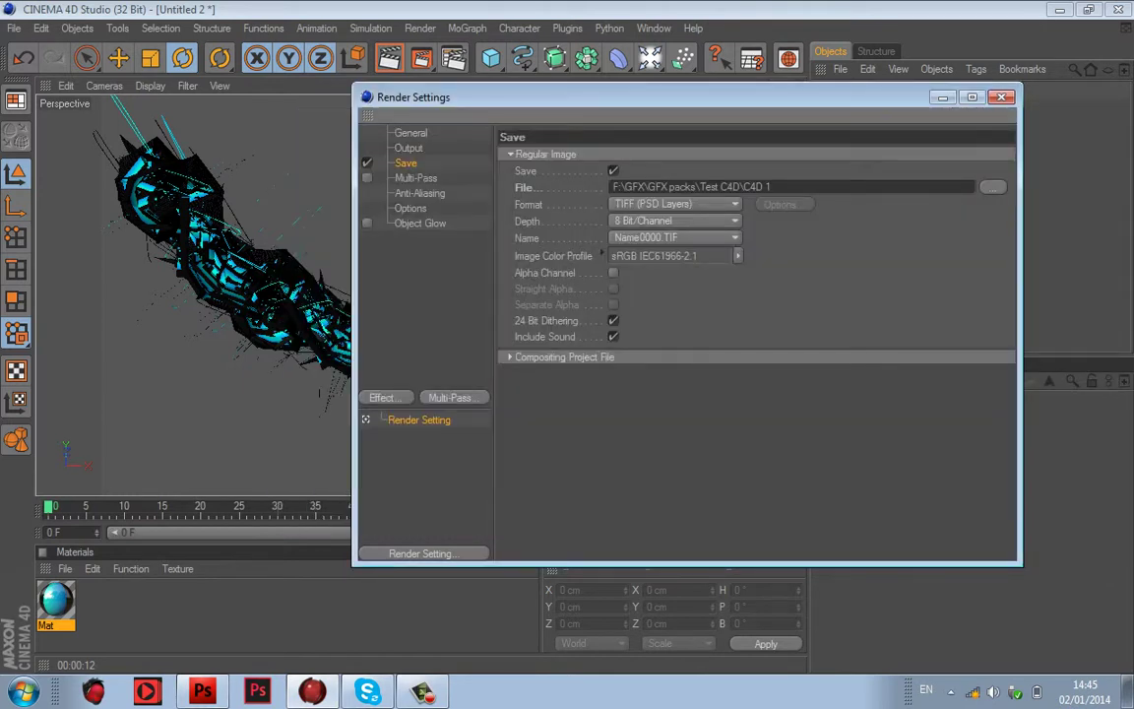
Step: Set the save format to PNG, accept its interlaced export option, and enable Alpha Channel and Straight Alpha
{"action": "left_click", "coordinate": [669, 204]}
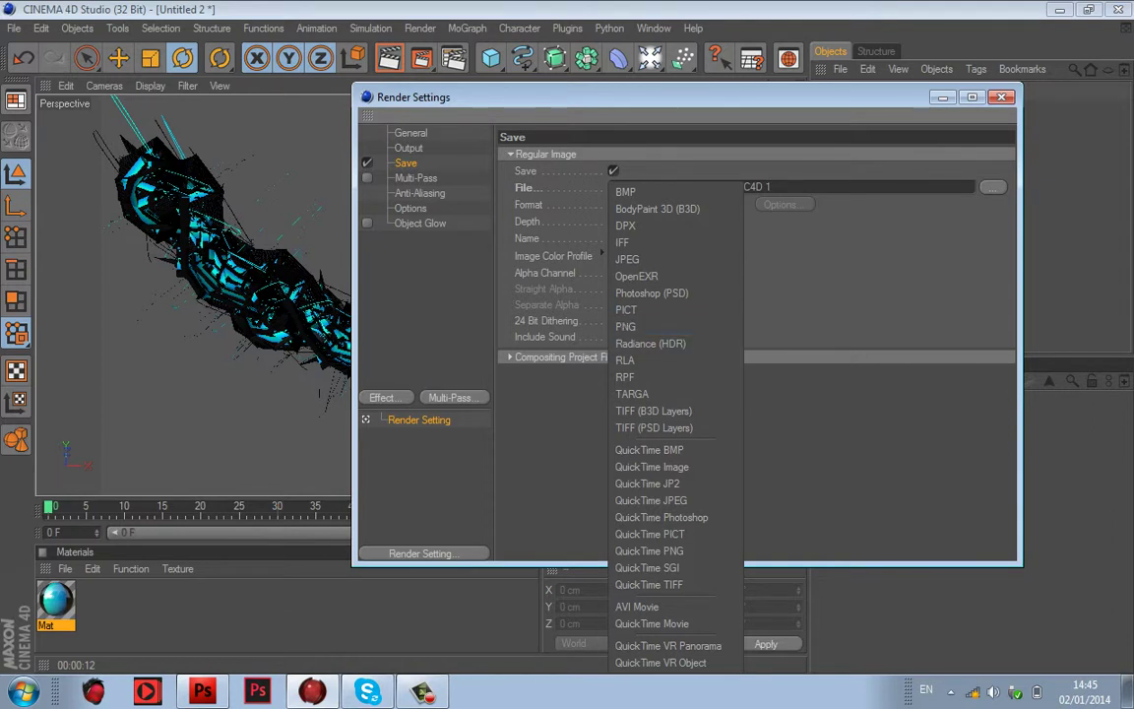
{"action": "left_click", "coordinate": [675, 327]}
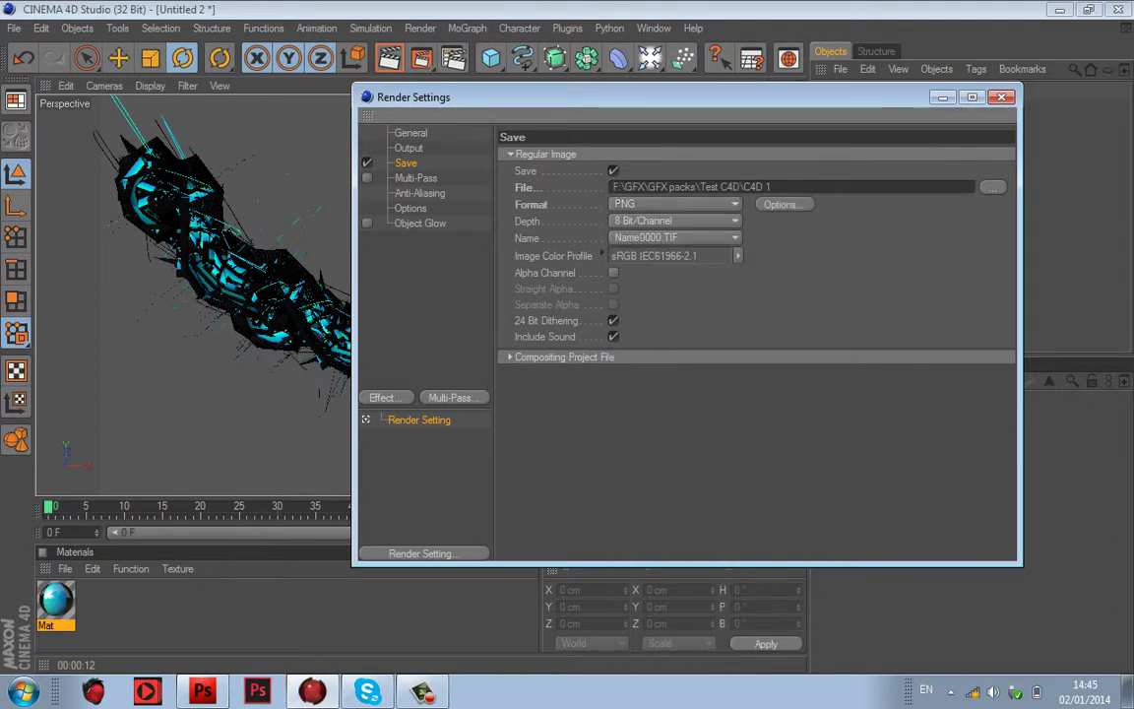
{"action": "left_click", "coordinate": [777, 203]}
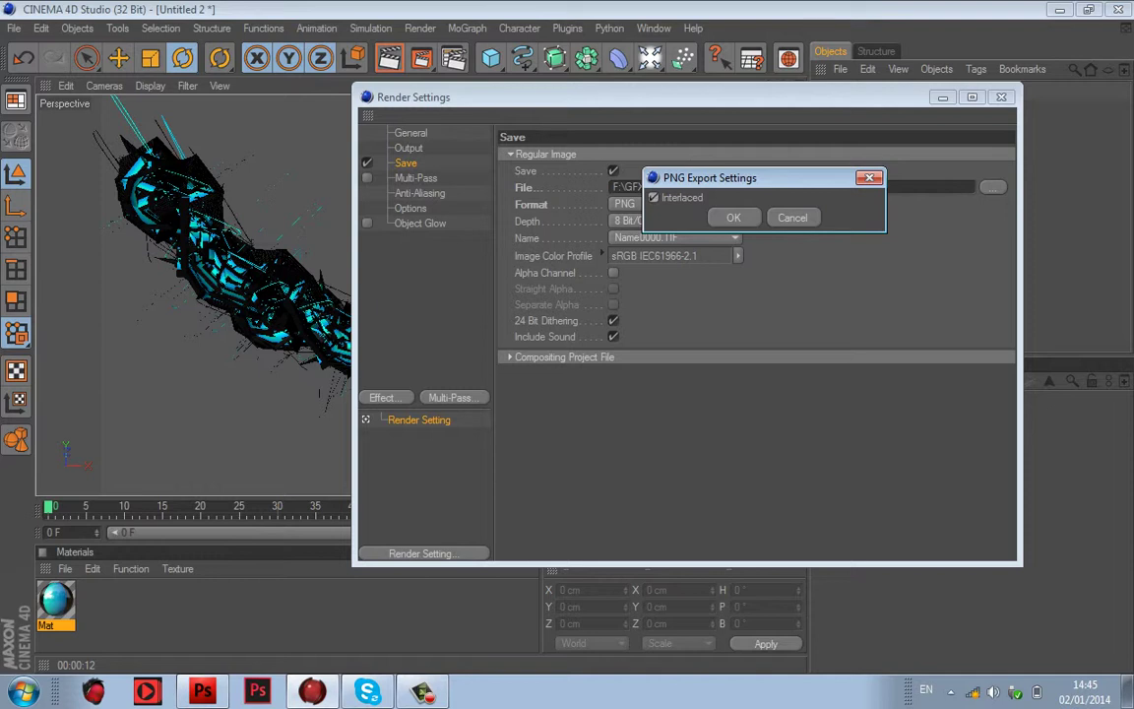
{"action": "left_click", "coordinate": [733, 217]}
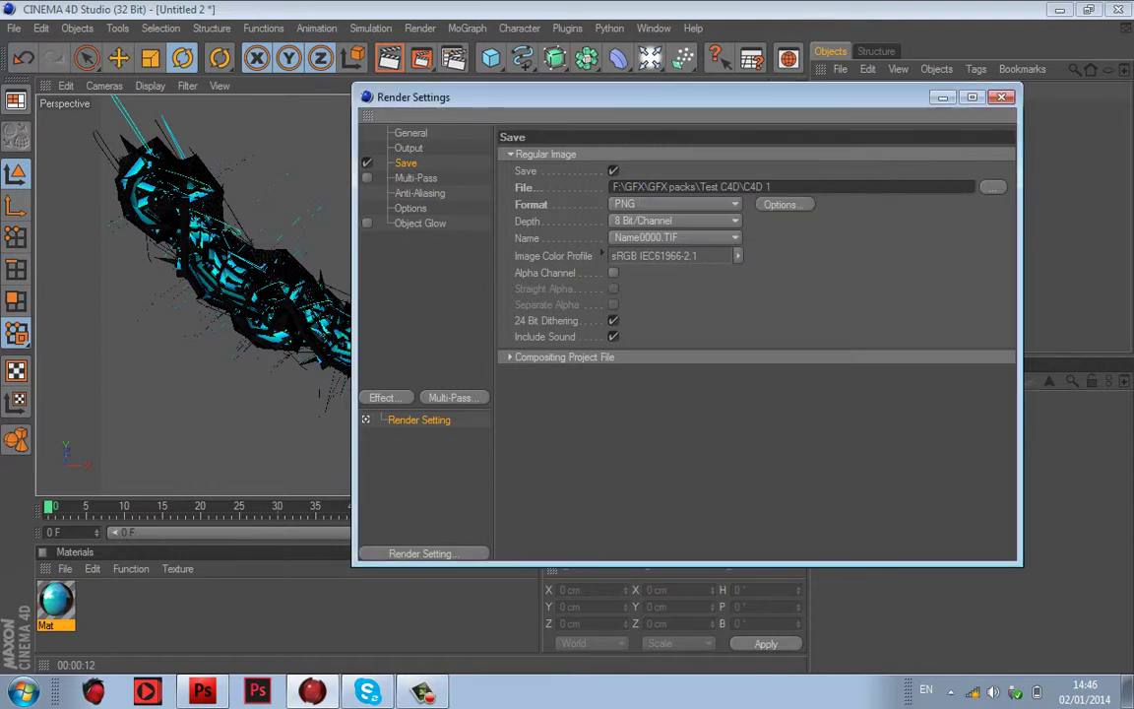
{"action": "left_click", "coordinate": [614, 273]}
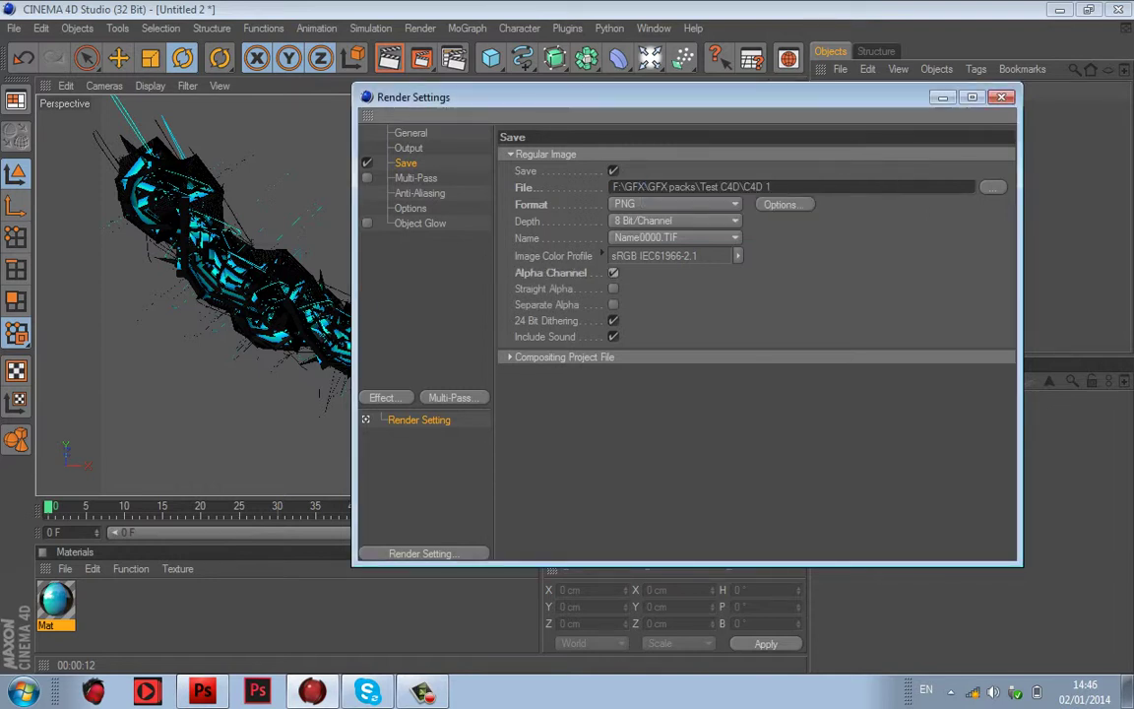
{"action": "left_click", "coordinate": [613, 288]}
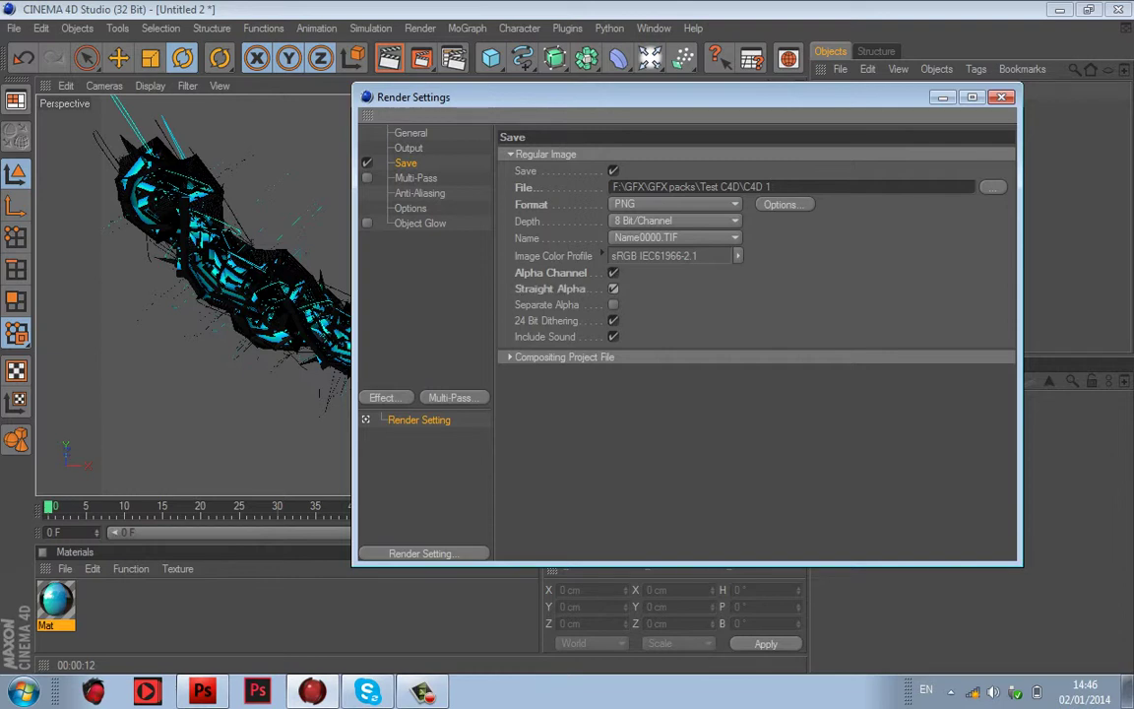
Step: Set the render's Anti-Aliasing to Best and close the Render Settings
{"action": "left_click", "coordinate": [419, 193]}
{"action": "left_click", "coordinate": [415, 178]}
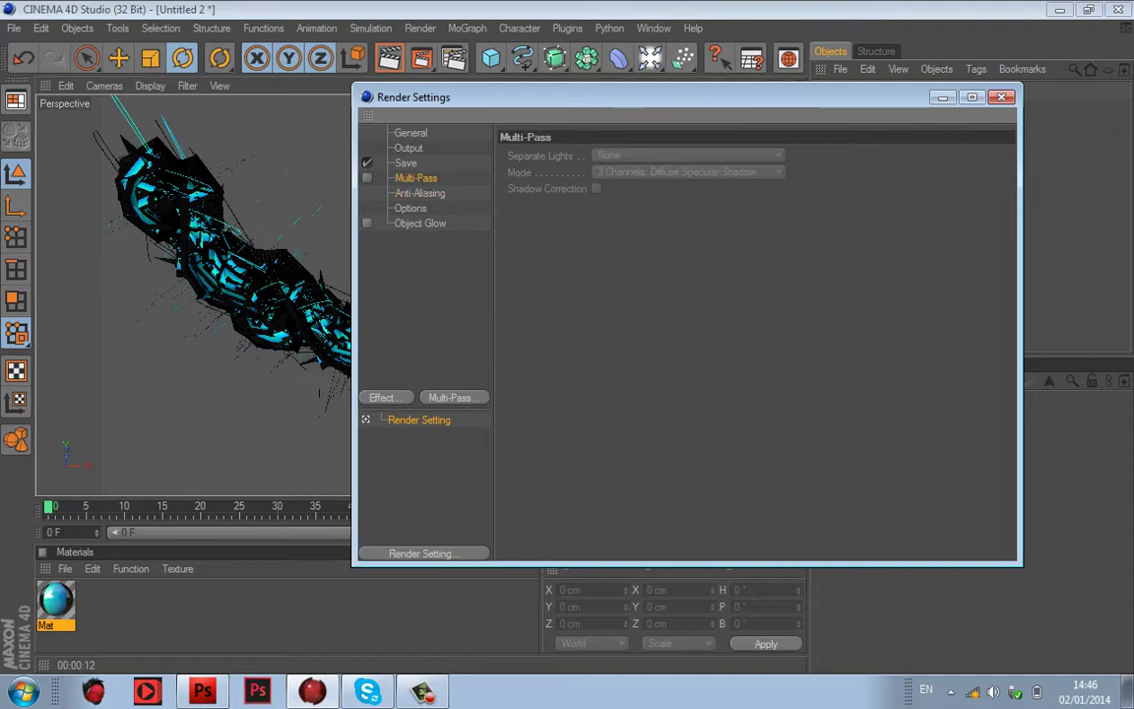
{"action": "left_click", "coordinate": [419, 193]}
{"action": "left_click", "coordinate": [667, 156]}
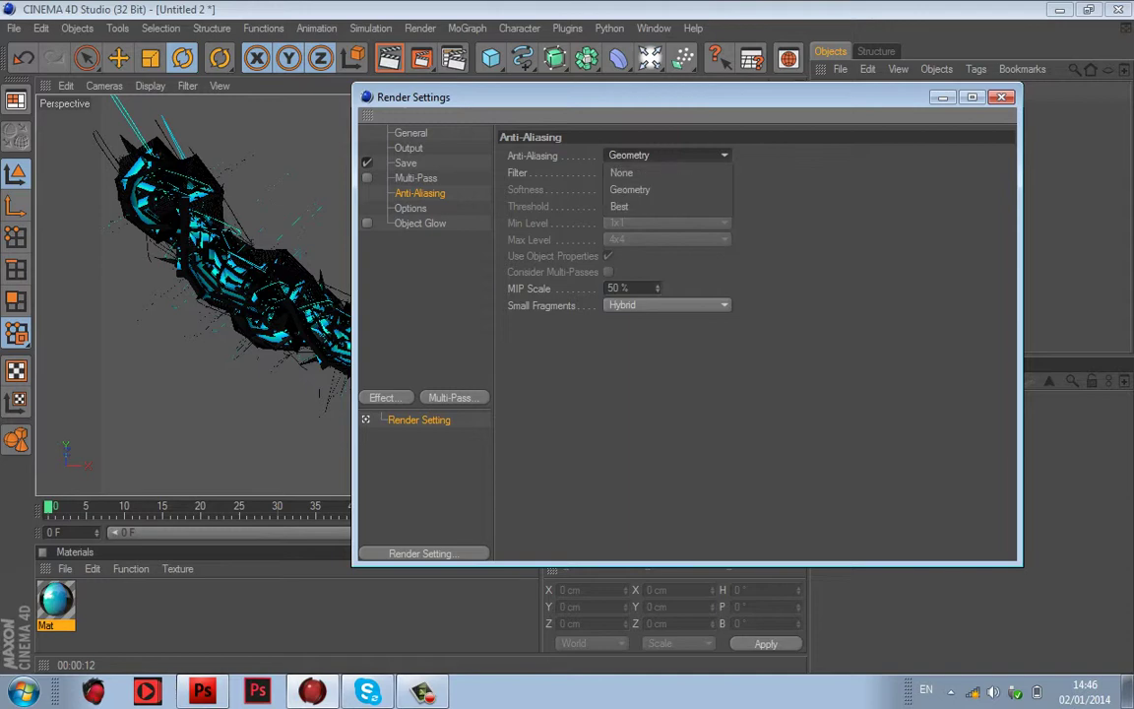
{"action": "left_click", "coordinate": [619, 207]}
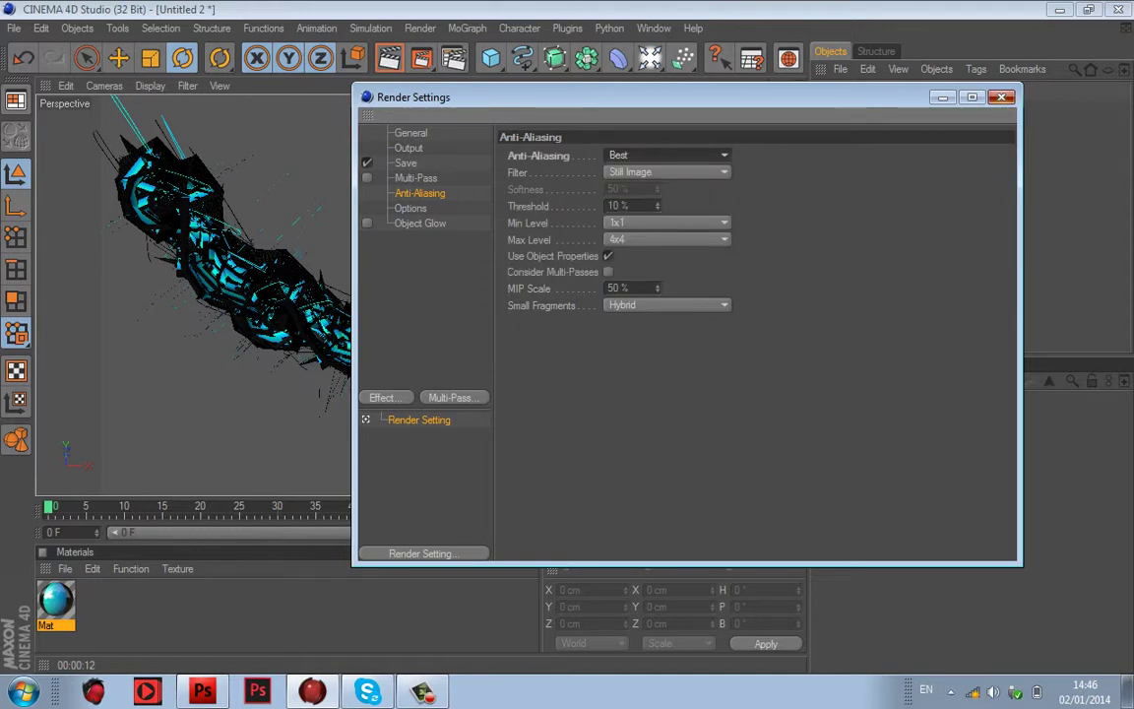
{"action": "left_click", "coordinate": [1001, 97]}
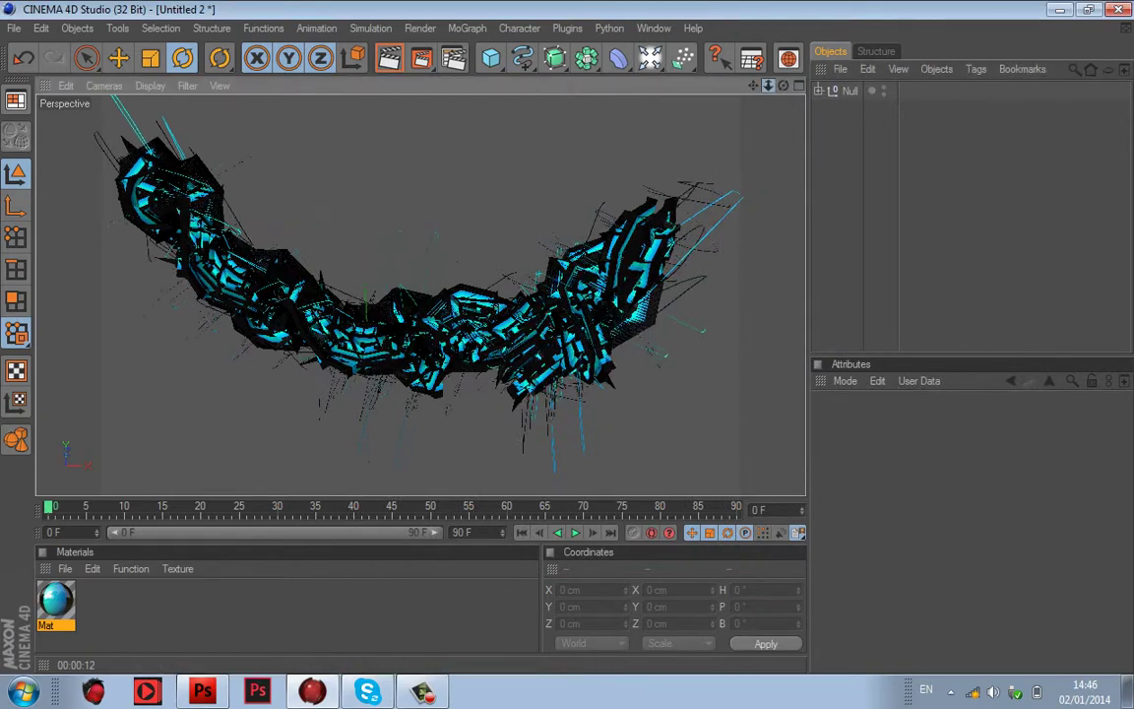
Step: Zoom the perspective view out slightly to frame the whole arc and render it in the Picture Viewer
{"action": "scroll", "coordinate": [422, 295], "scroll_direction": "down", "scroll_amount": 2}
{"action": "left_click_drag", "start_coordinate": [753, 86], "coordinate": [758, 94]}
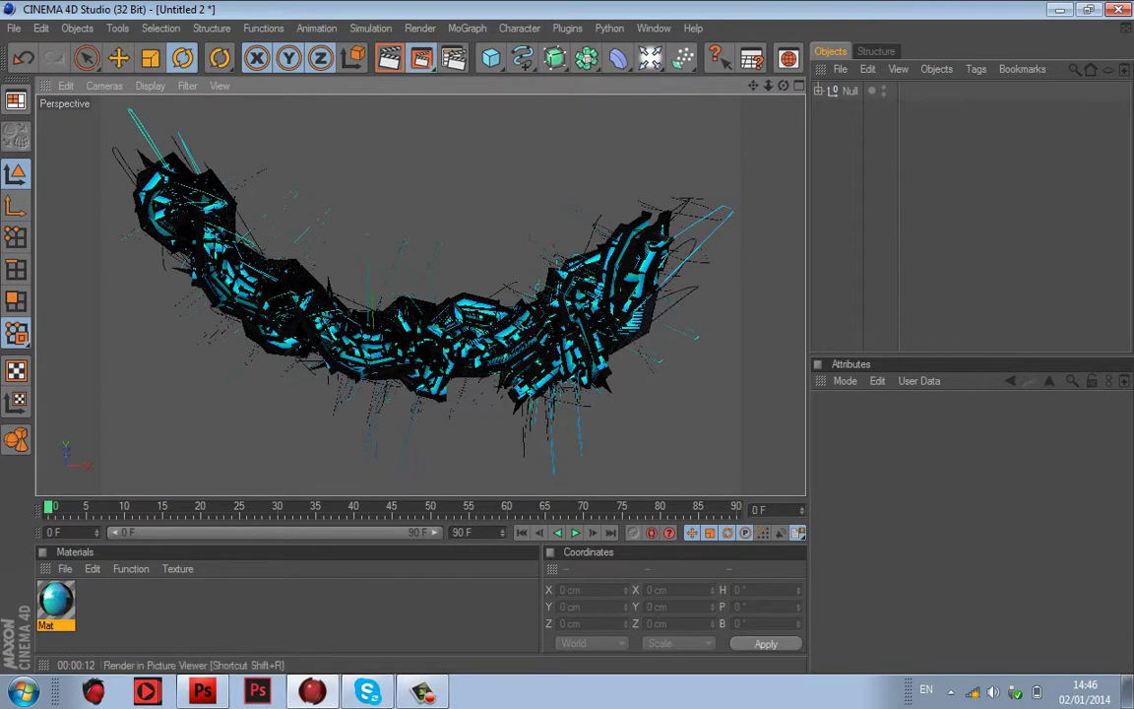
{"action": "left_click", "coordinate": [420, 57]}
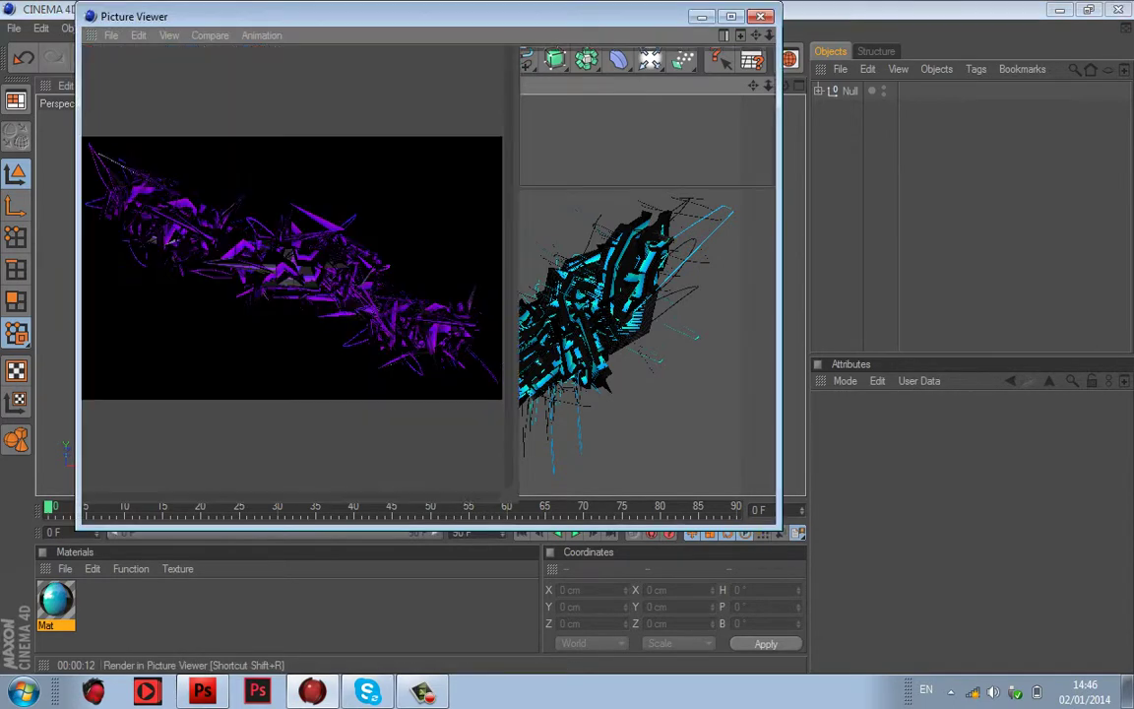